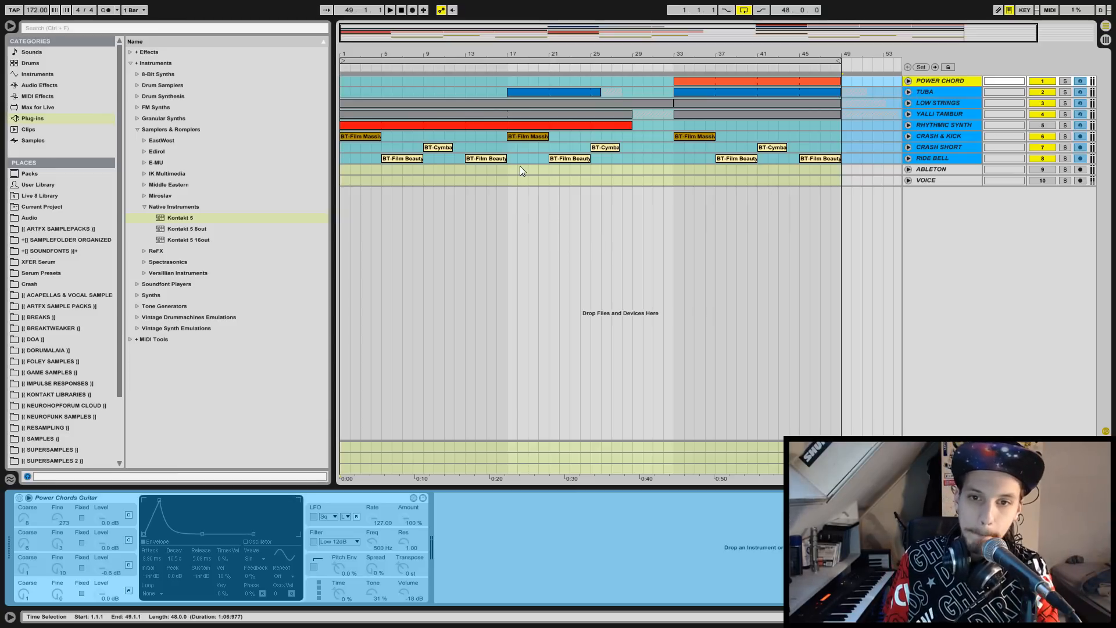
- Play the whole arrangement from bar 1
key("ctrl+a")
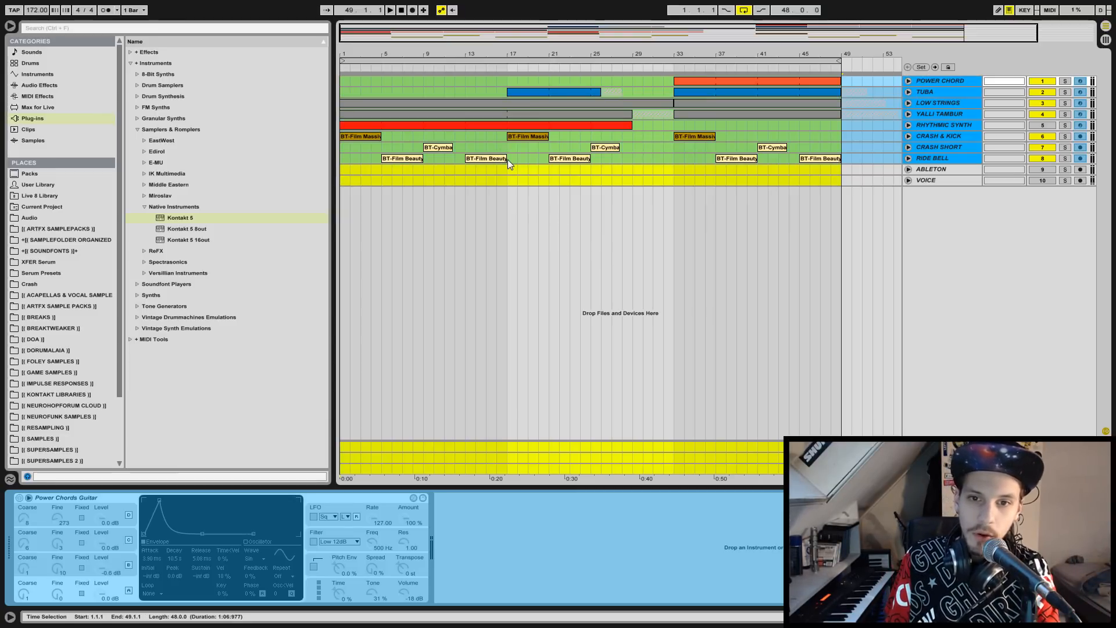
left_click(507, 160)
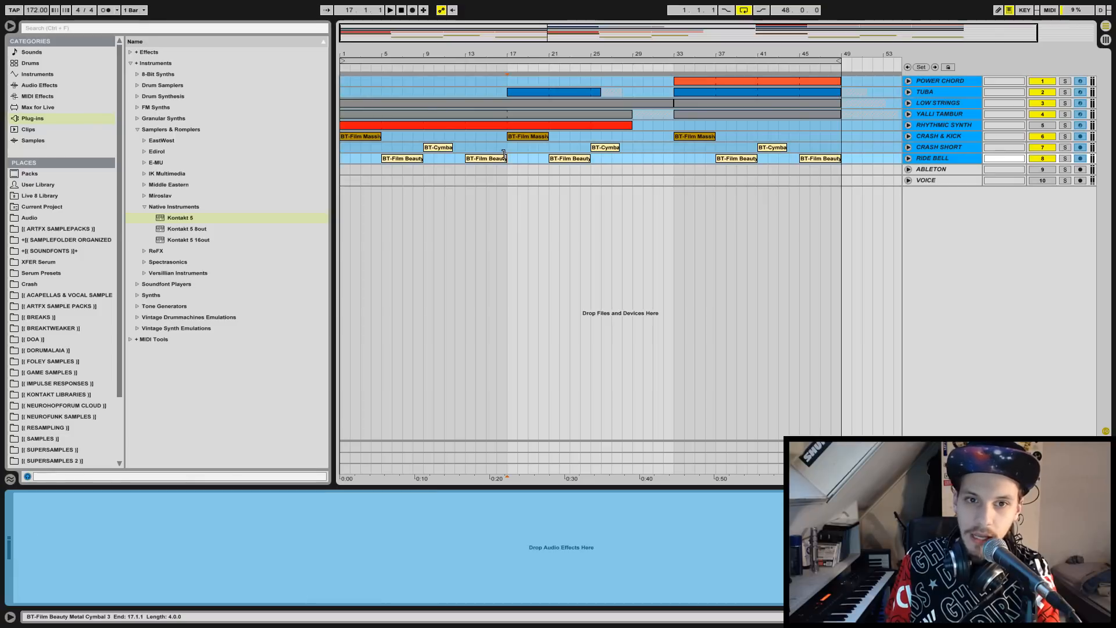
left_click(344, 81)
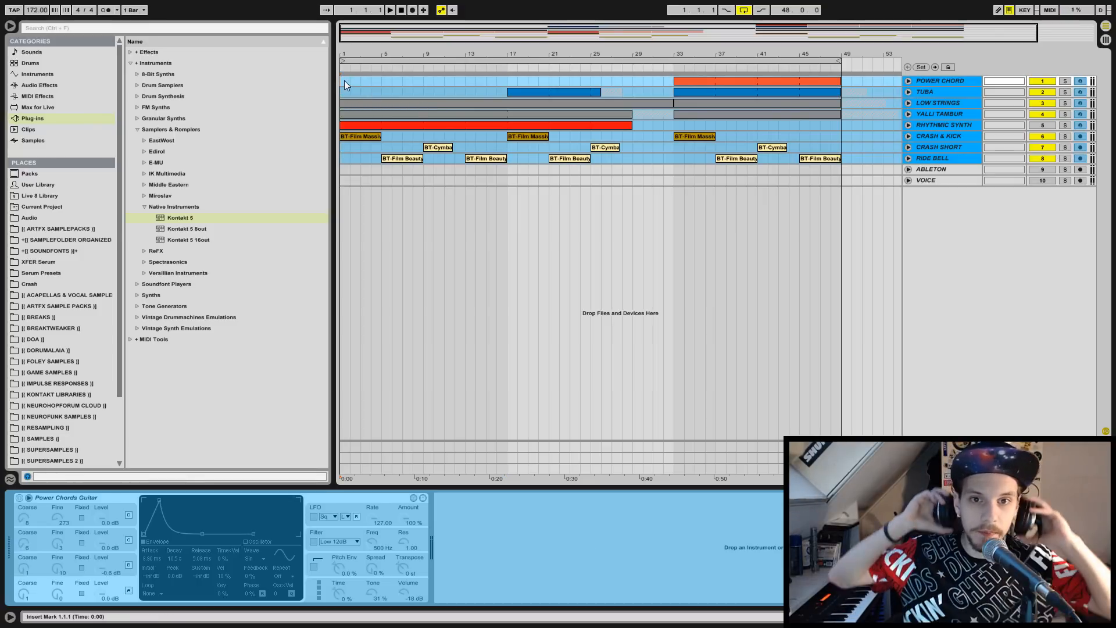
key("space")
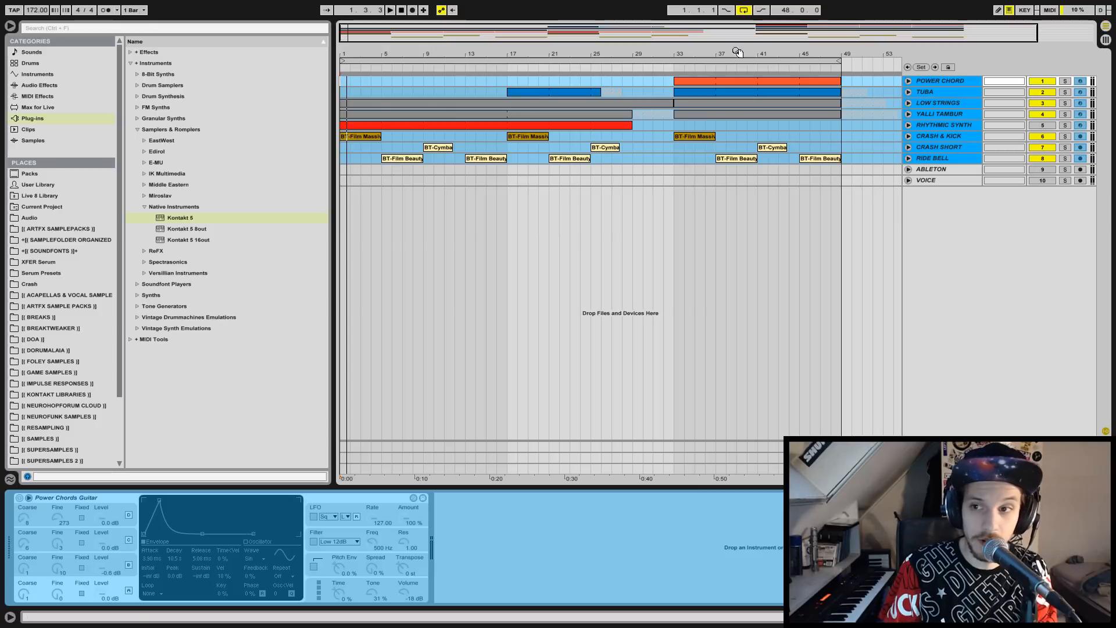
- Unfreeze the YALLI TAMBUR track and unfold it to show its clip contents
left_click(923, 113)
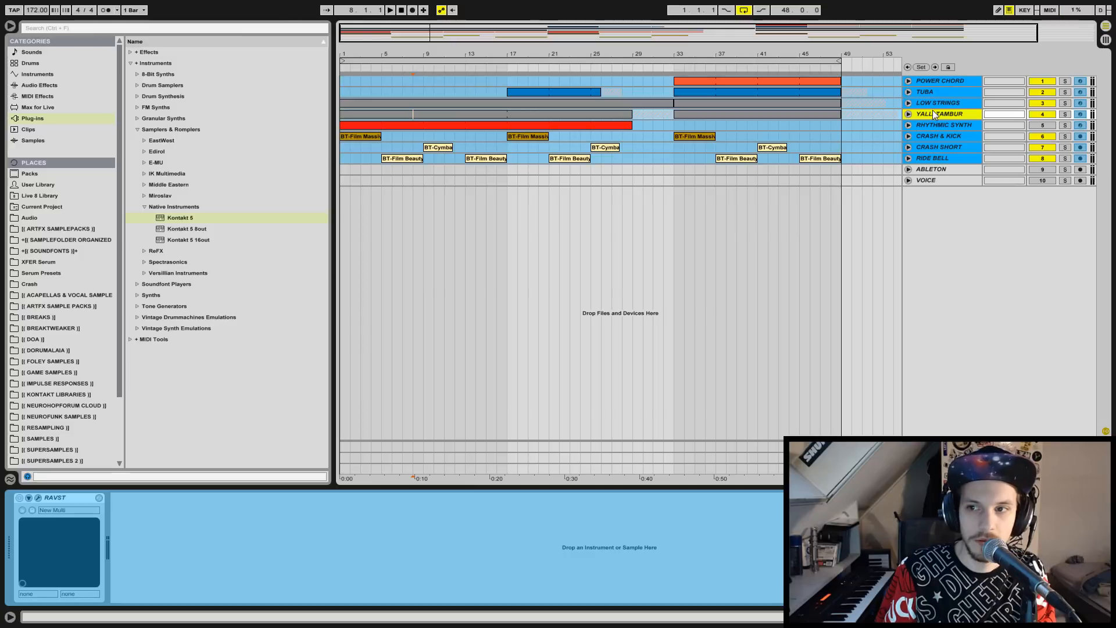
right_click(914, 120)
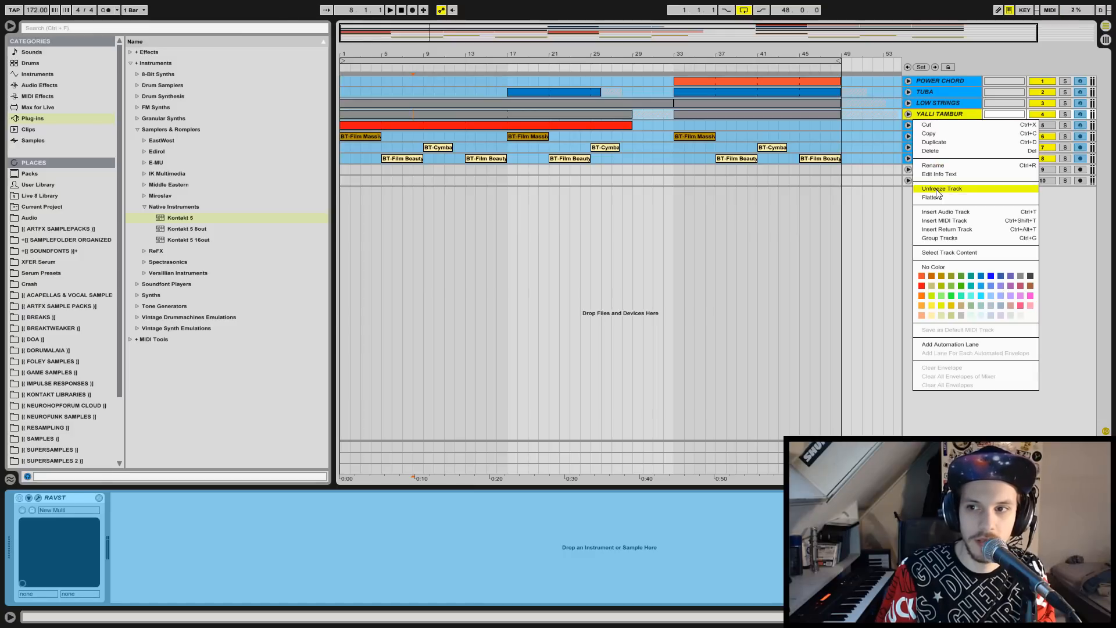
left_click(935, 189)
left_click(908, 114)
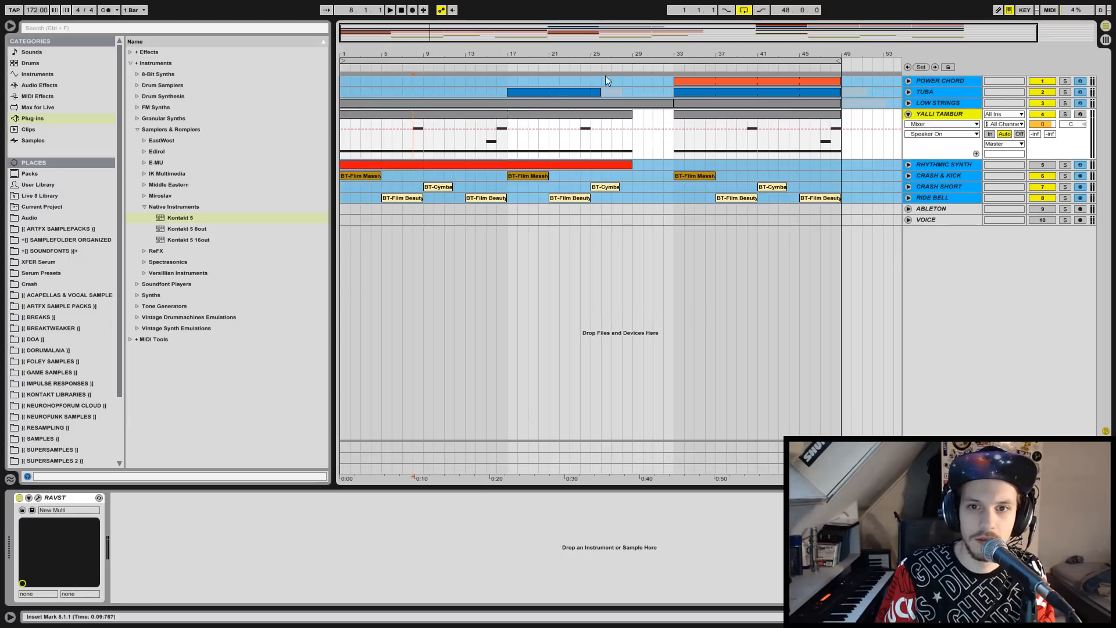
- Arm and solo the YALLI TAMBUR track and listen to it from bar 1 and from about bar 8
left_click(541, 115)
left_click(1079, 114)
left_click(1066, 114)
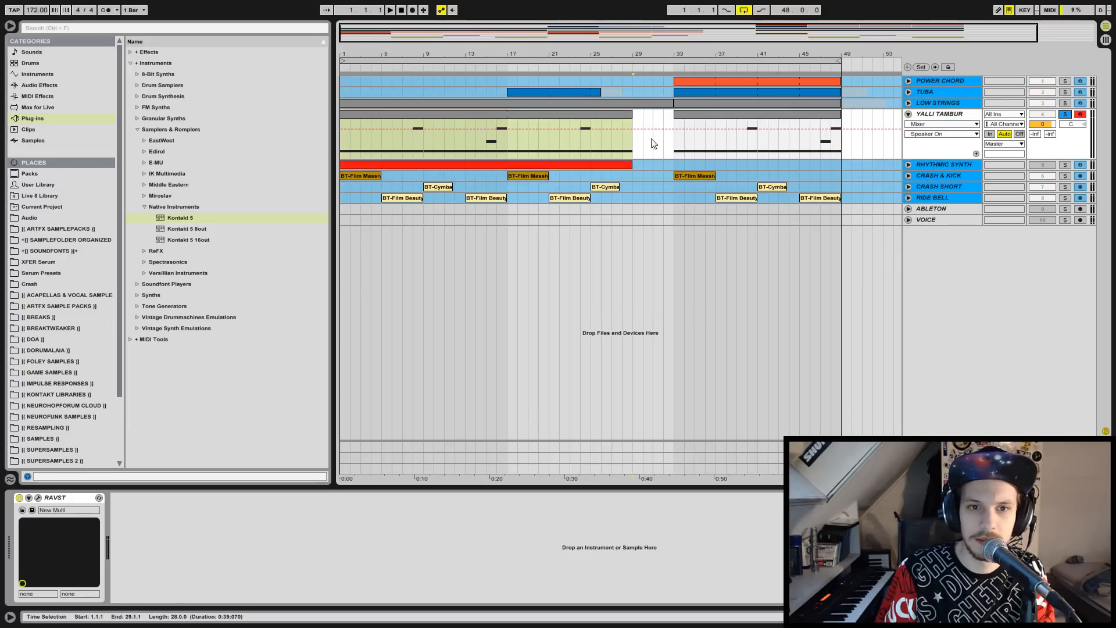
left_click(350, 135)
left_click(345, 137)
key("space")
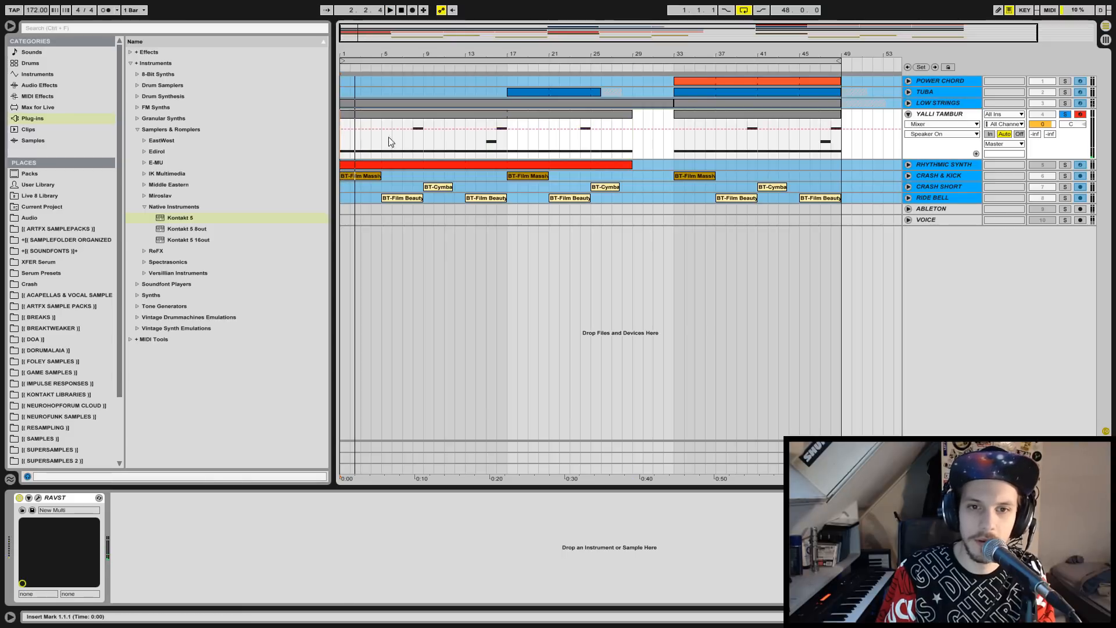
left_click(416, 142)
key("space")
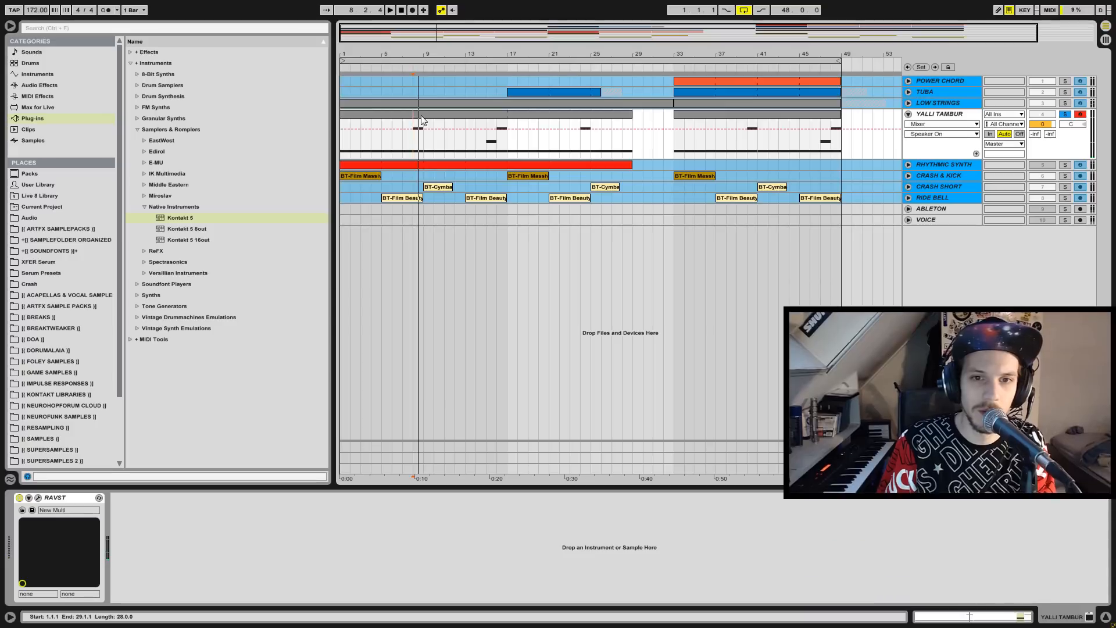
- Open the first YALLI TAMBUR clip in the note editor and delete its D2 and A#1 notes
double_click(420, 115)
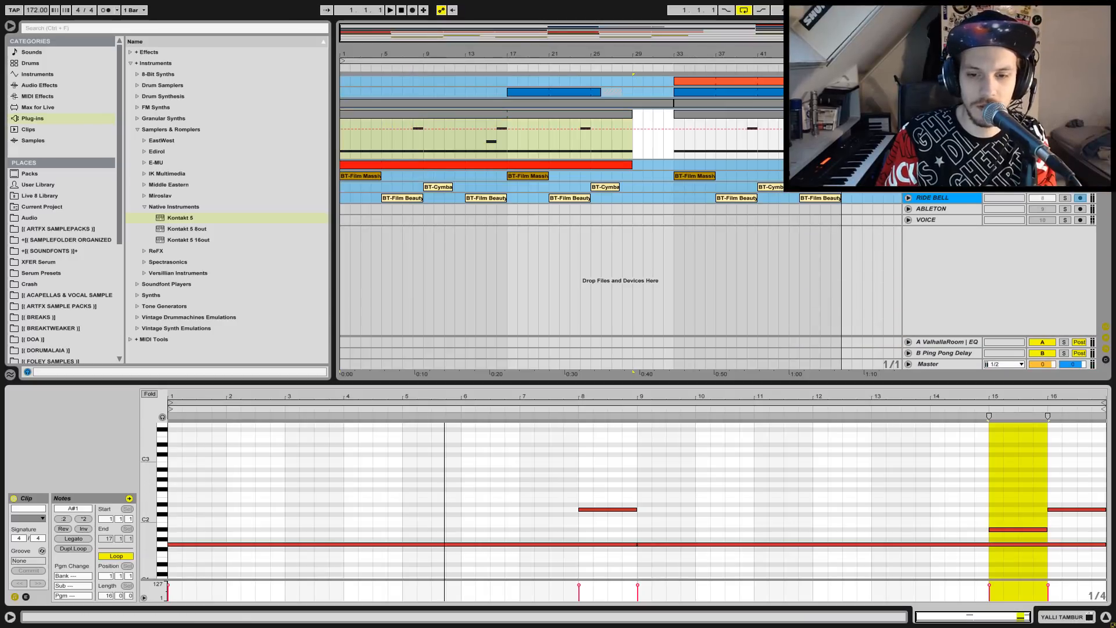
left_click(580, 529)
left_click_drag(580, 530, 1099, 453)
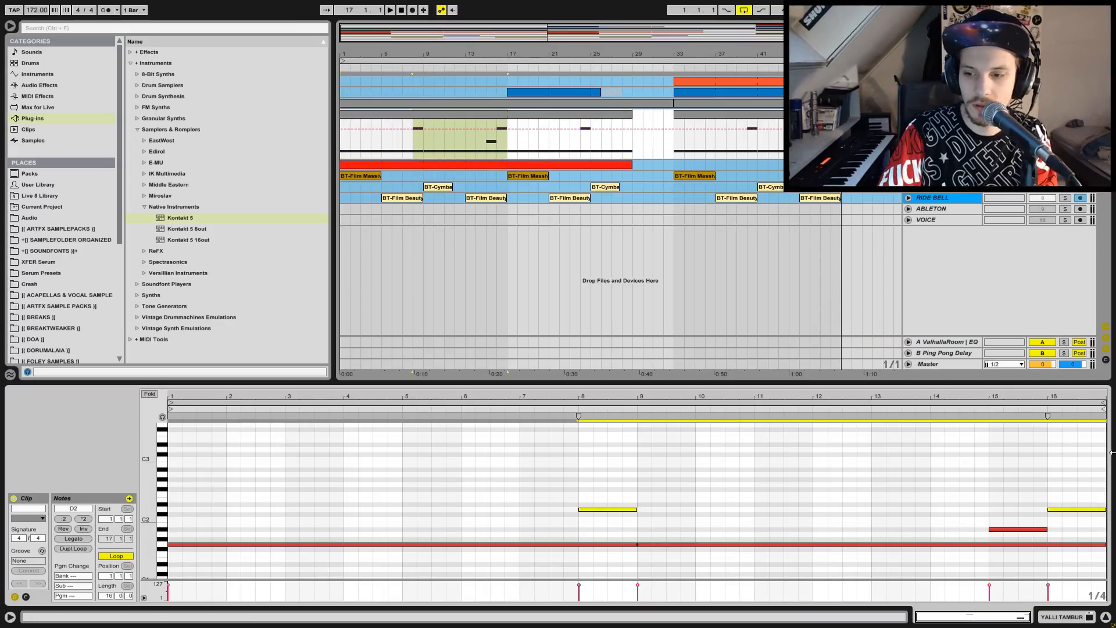
key("Delete")
left_click(998, 529)
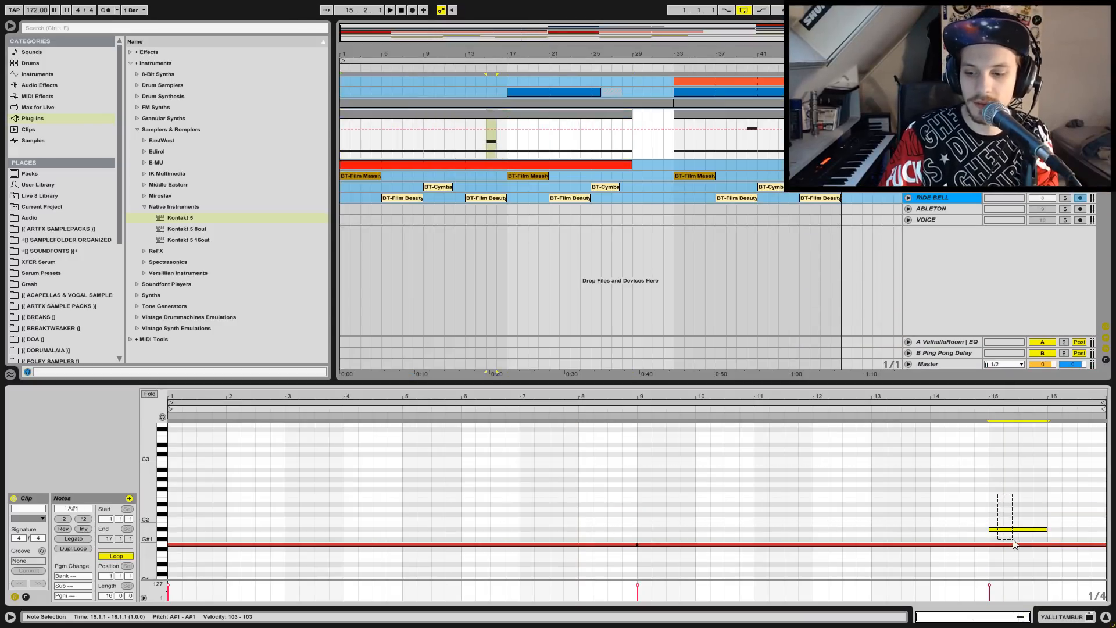
key("Delete")
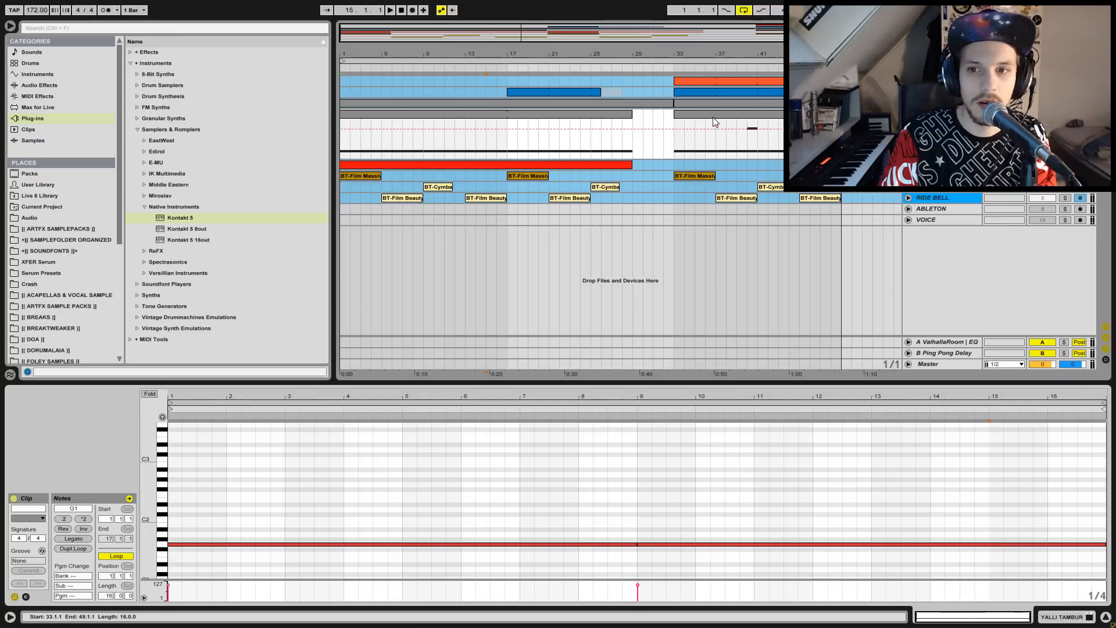
- Delete the notes above the sustained G1 in the YALLI TAMBUR clip starting at bar 33
key("ctrl+z")
key("ctrl+z")
left_click_drag(500, 531, 1107, 419)
key("Delete")
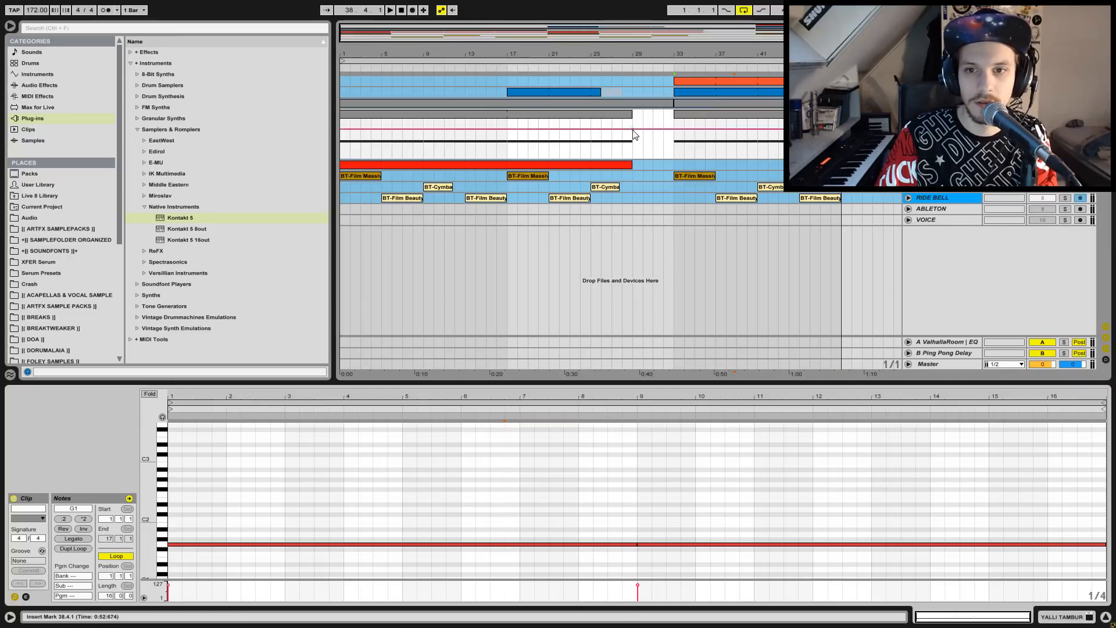
- Shorten the opening YALLI TAMBUR part to end at bar 17 and delete its second G1 note, starting at bar 9
left_click_drag(632, 122, 513, 134)
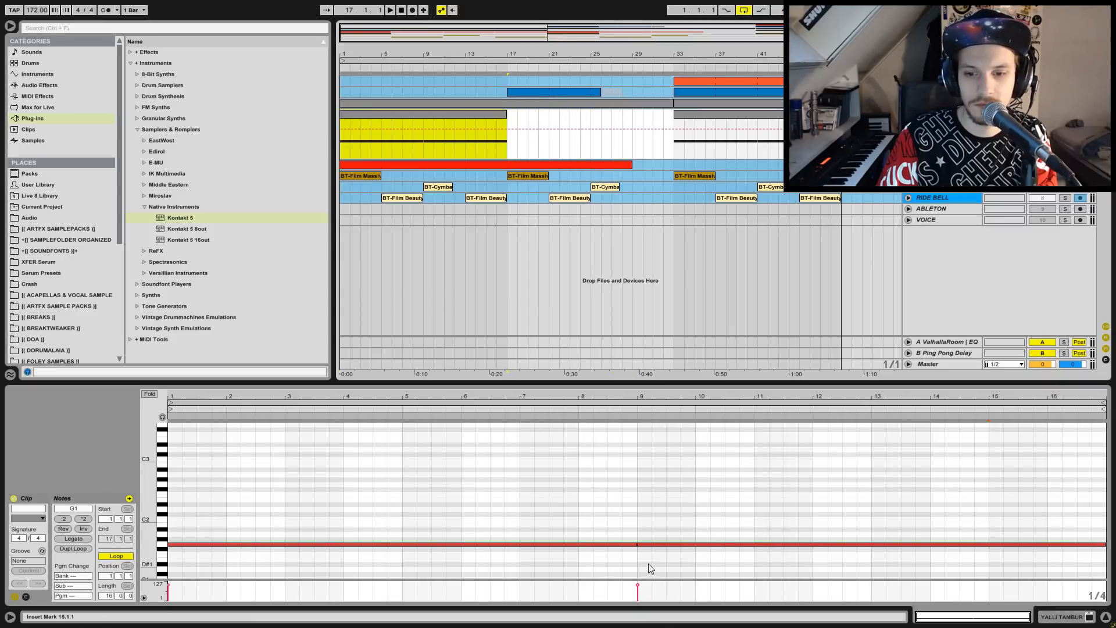
left_click_drag(644, 518, 714, 595)
key("Delete")
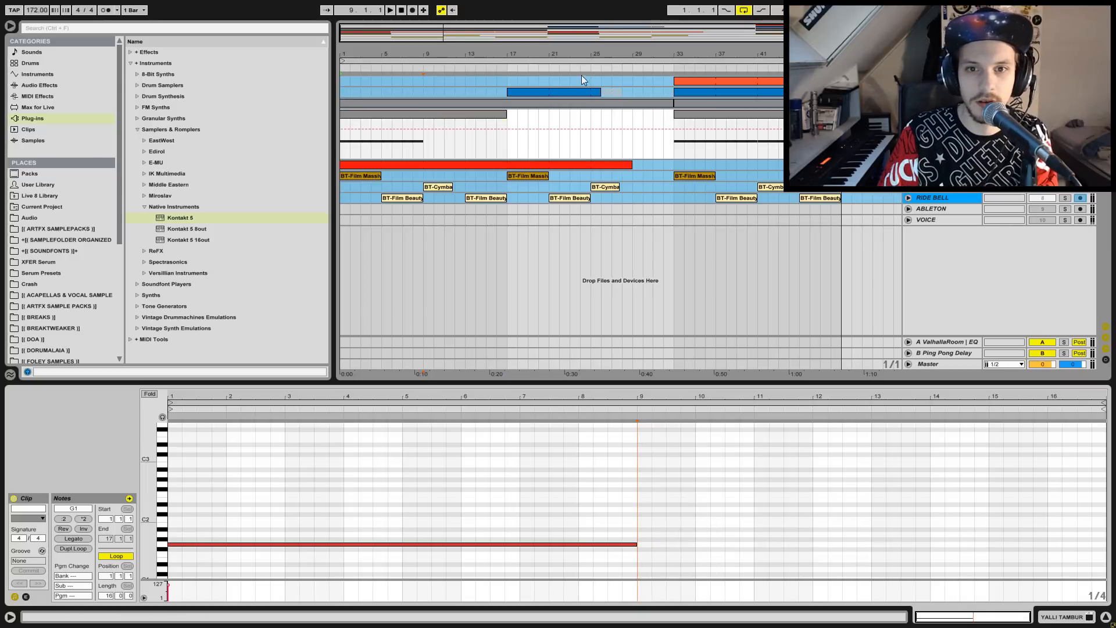
- Freeze the YALLI TAMBUR track and flatten it to audio
left_click(471, 120)
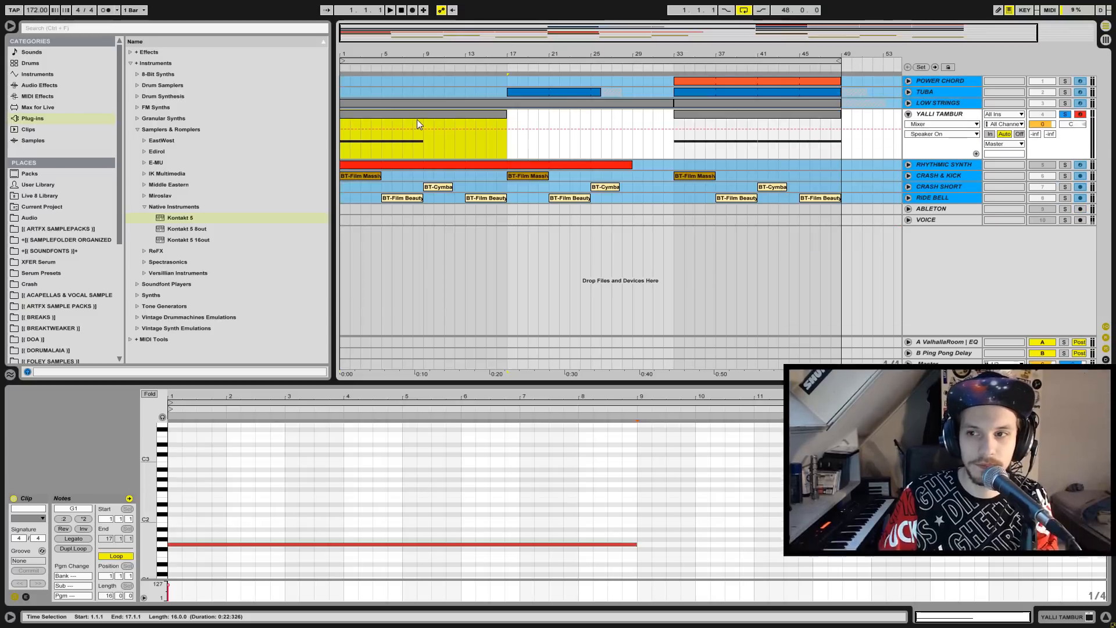
right_click(963, 116)
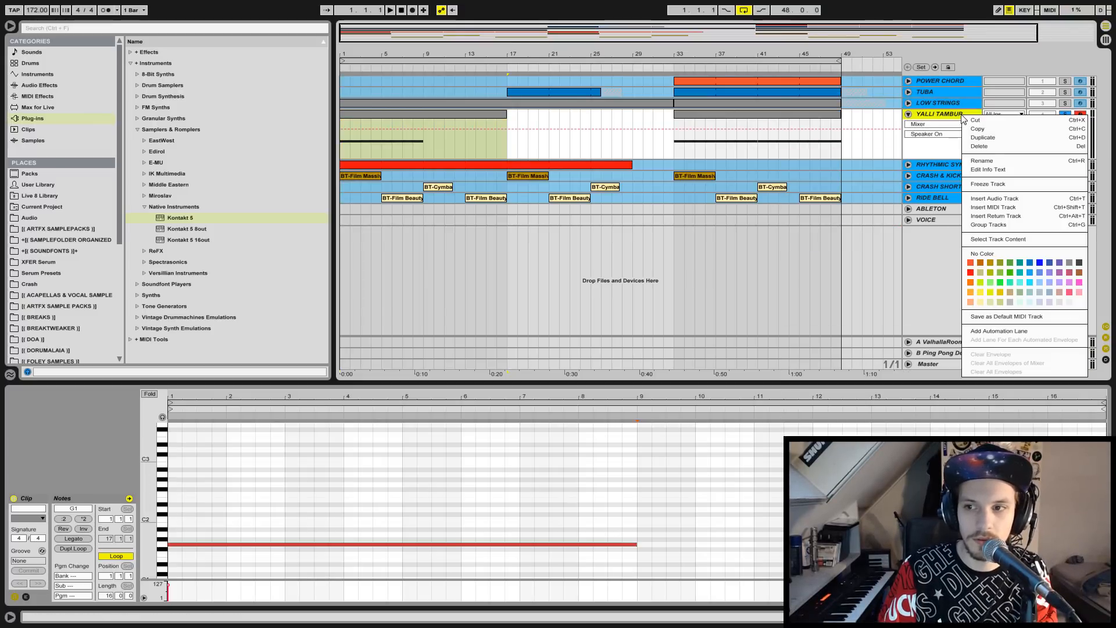
left_click(992, 184)
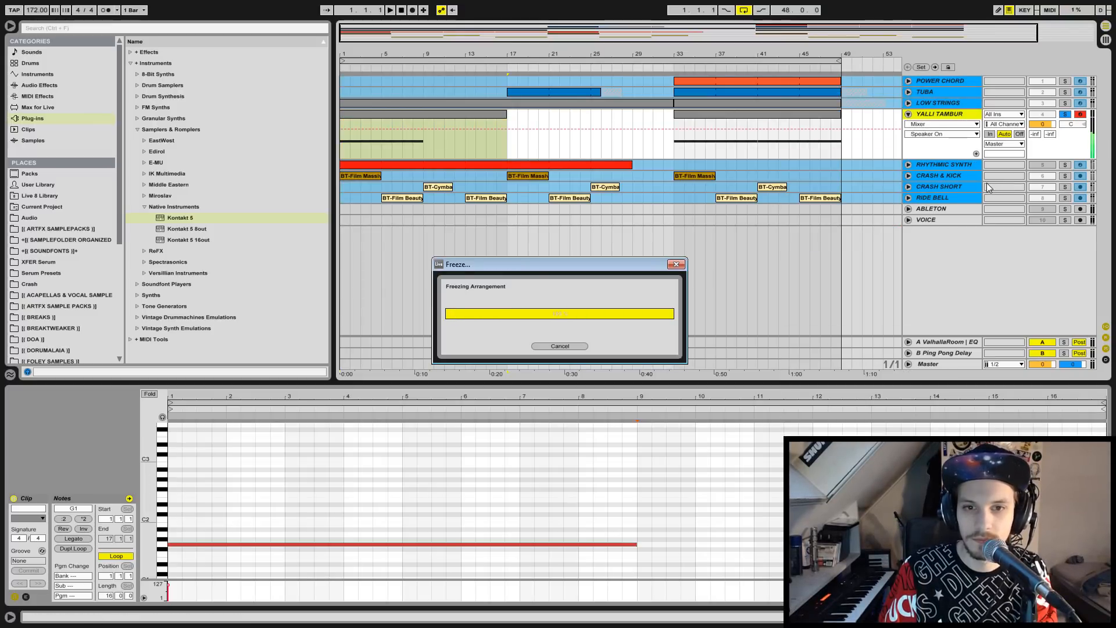
right_click(932, 116)
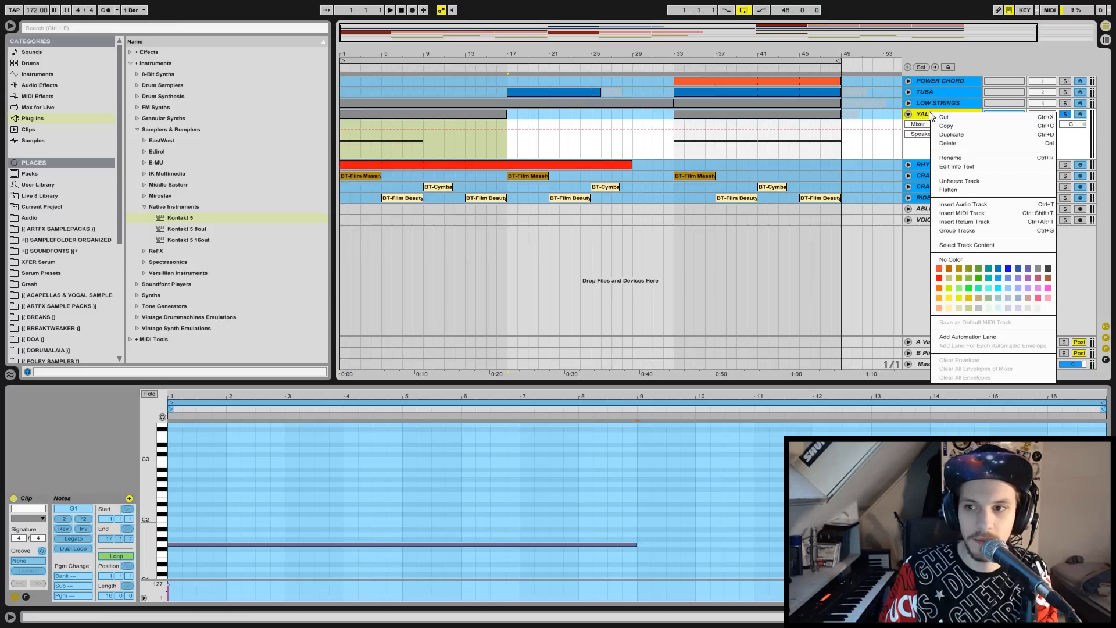
left_click(959, 191)
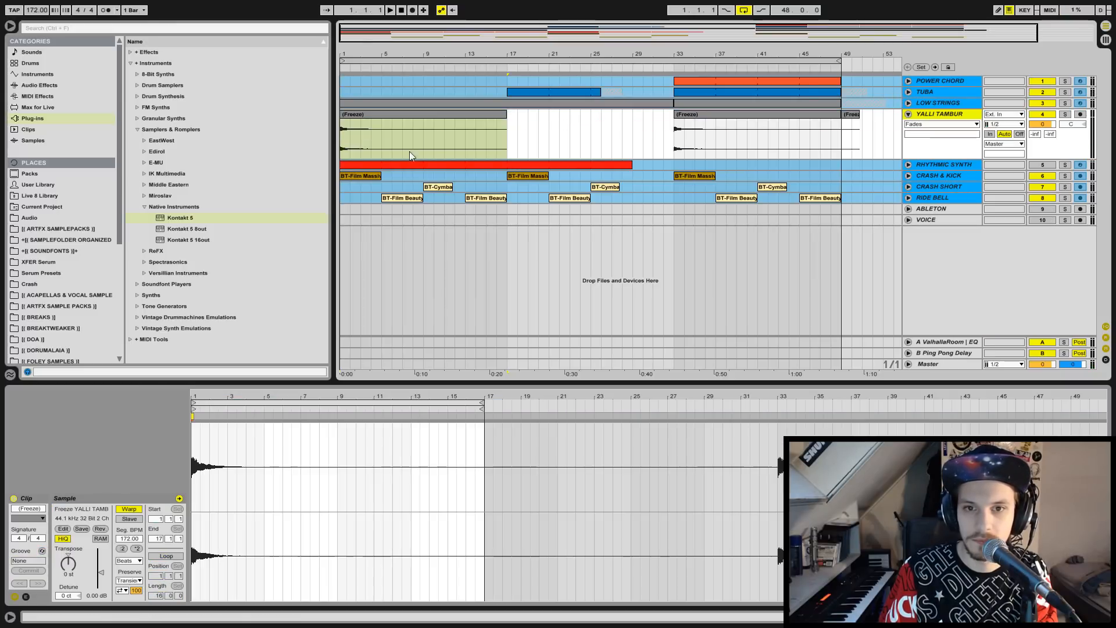
- Delete the freeze tail clip after bar 49 on the YALLI TAMBUR track
left_click(741, 116)
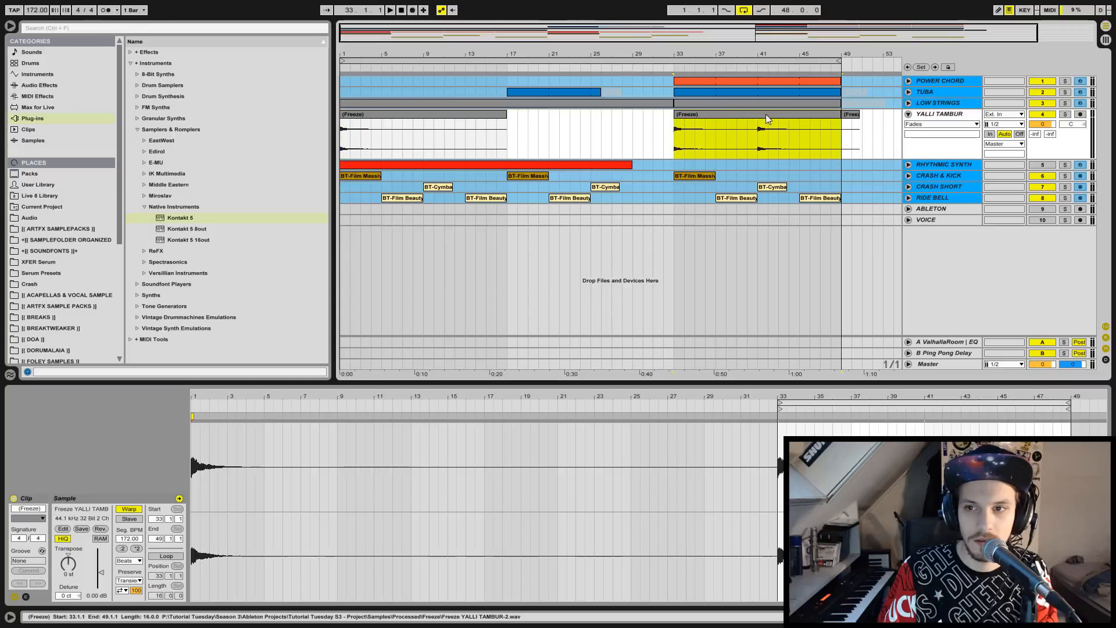
left_click(854, 117, "shift")
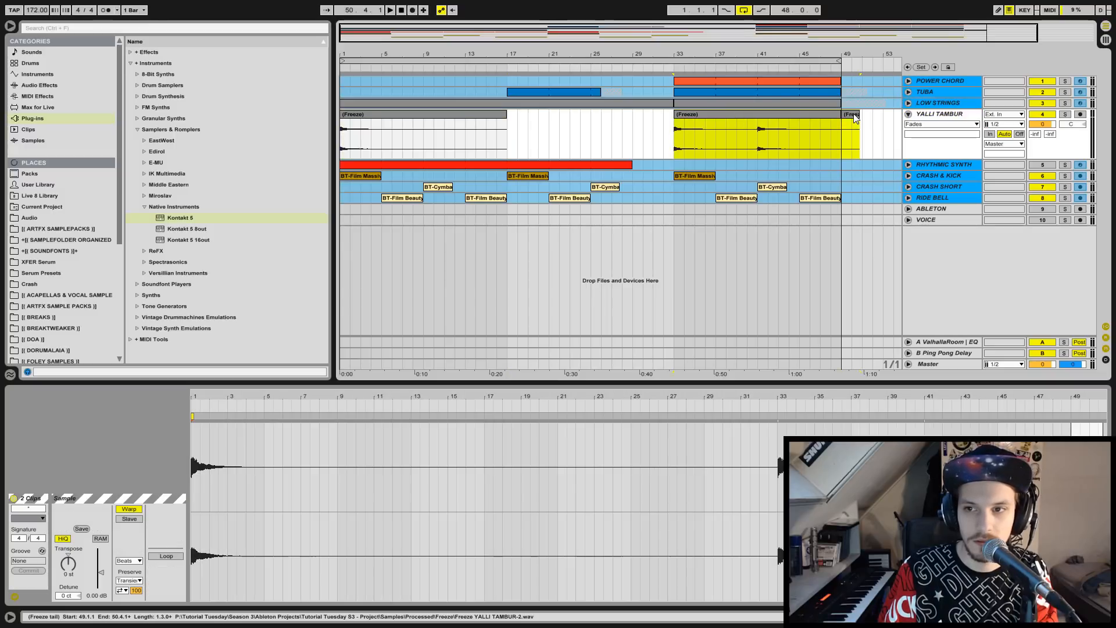
left_click(855, 118)
key("Delete")
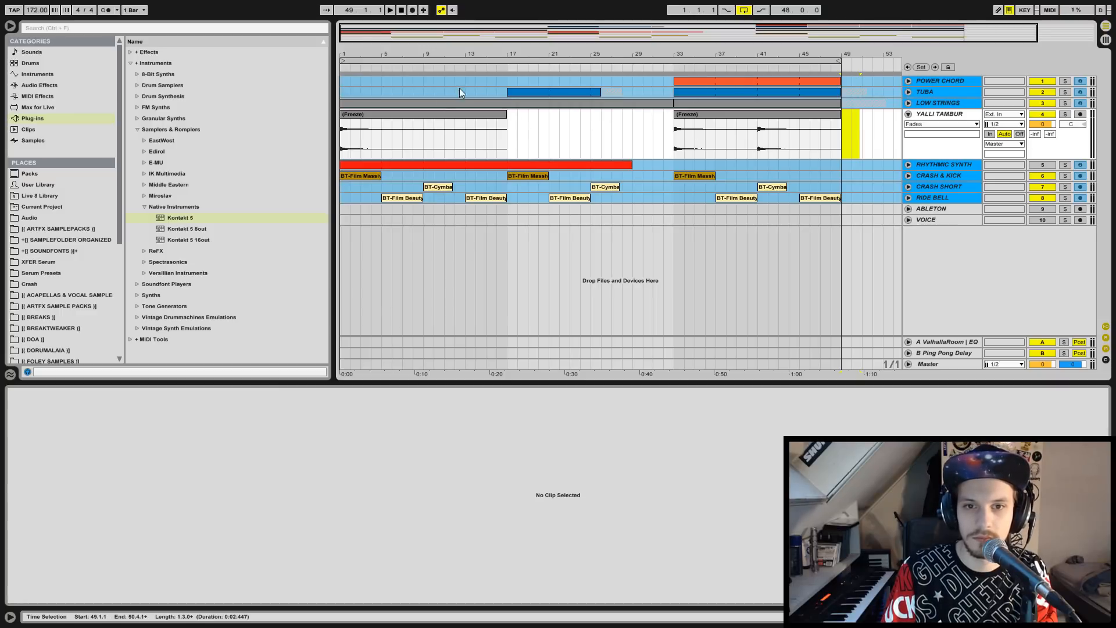
- Shorten the first YALLI TAMBUR audio clip to end at bar 9 and duplicate it three times to fill up to bar 33
mouse_move(507, 116)
left_mouse_down()
mouse_move(380, 116)
mouse_move(425, 118)
left_mouse_up()
key("ctrl+d")
key("ctrl+d")
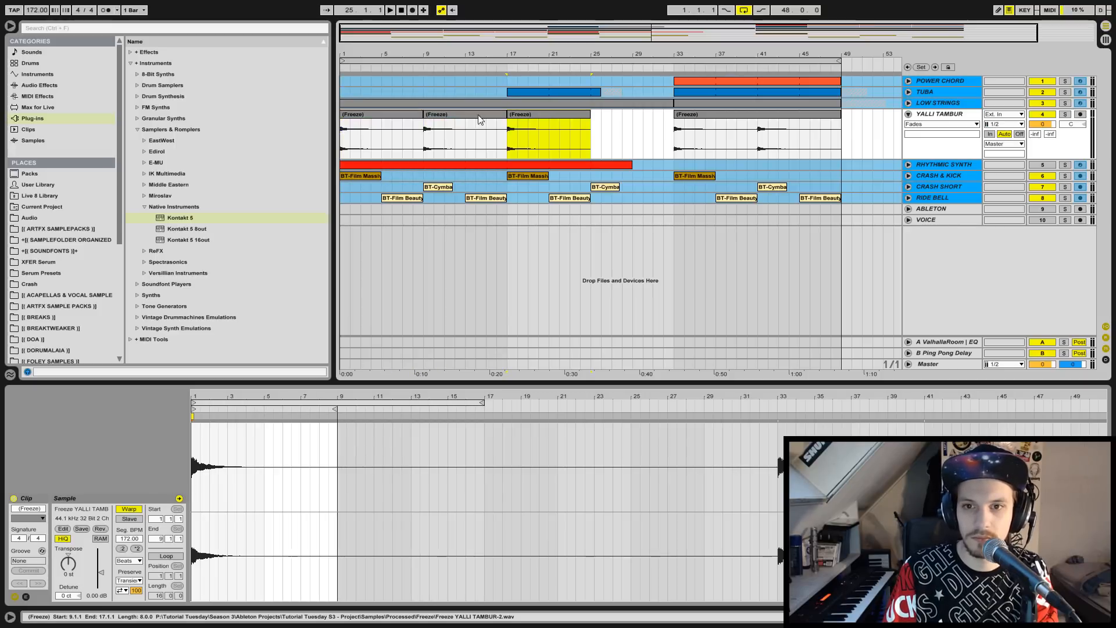
key("ctrl+d")
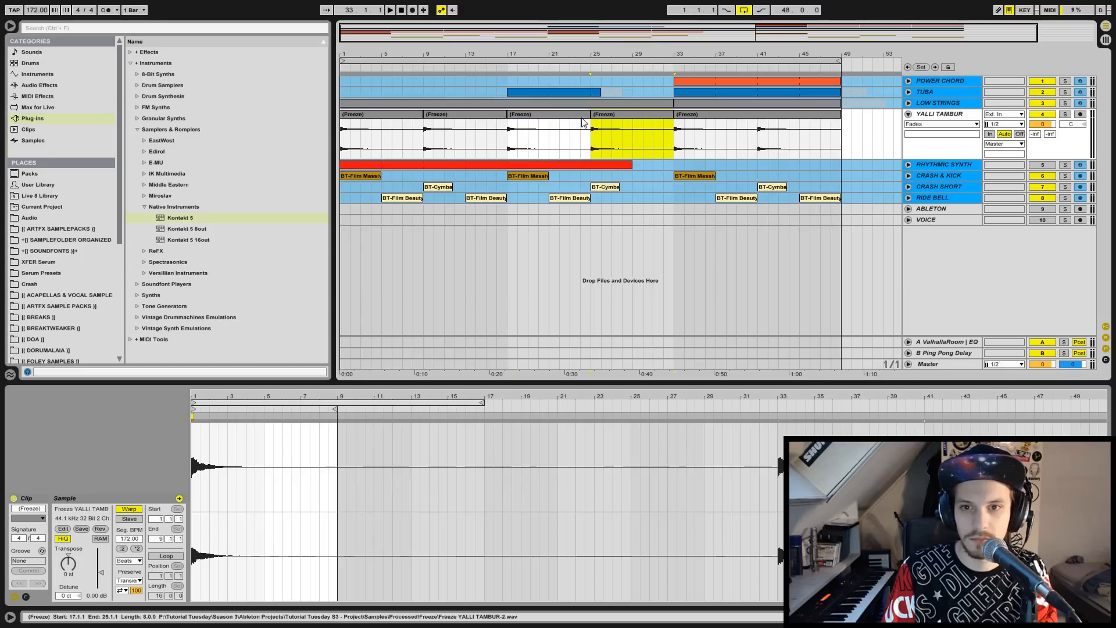
- Play the arrangement from about bar 25 to check the duplicated clips, and fold the YALLI TAMBUR track
left_click(600, 131)
key("space")
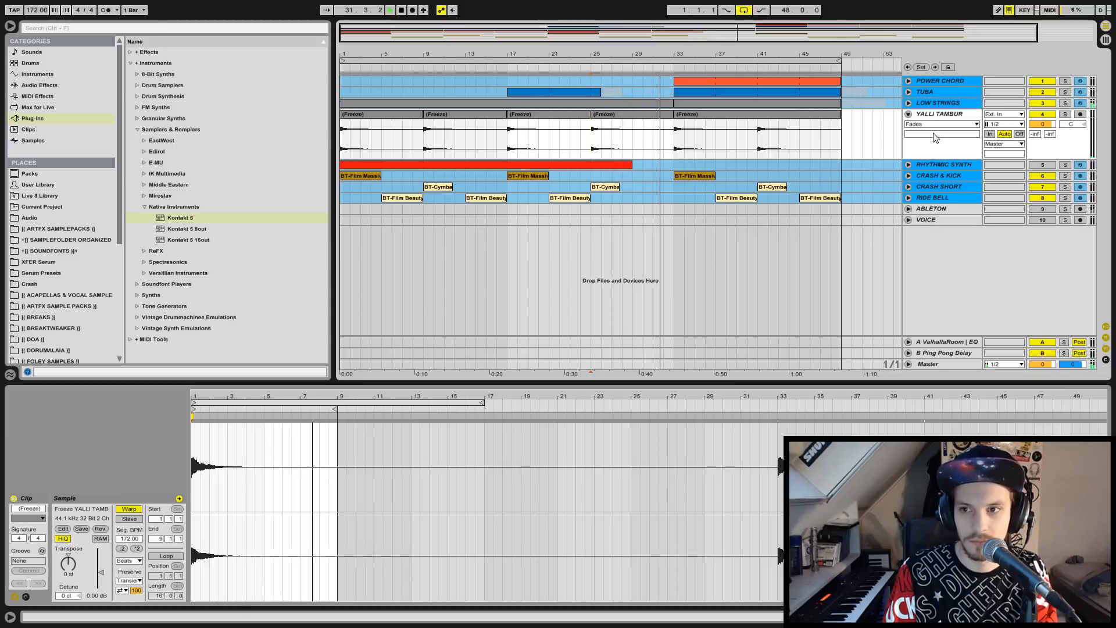
left_click(926, 116)
left_click(908, 114)
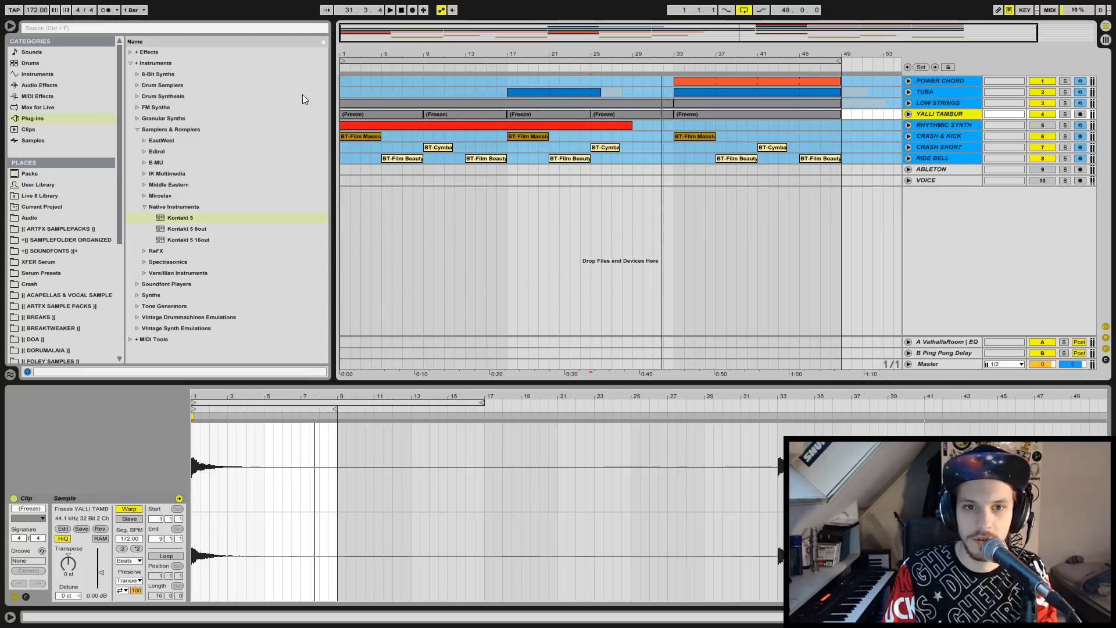
left_click(908, 114)
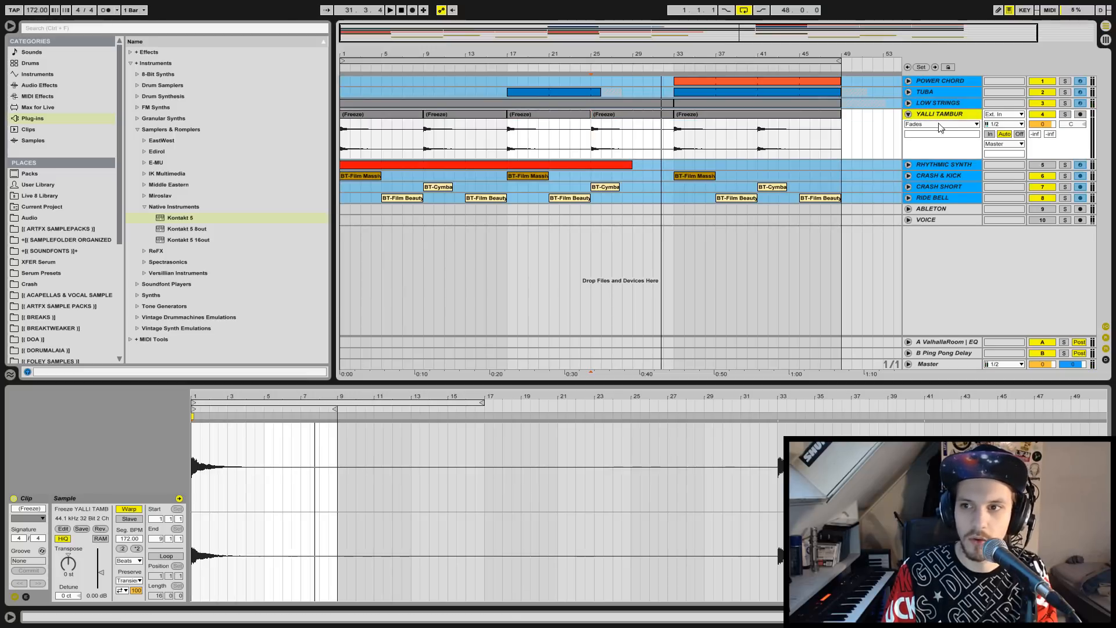
left_click(908, 114)
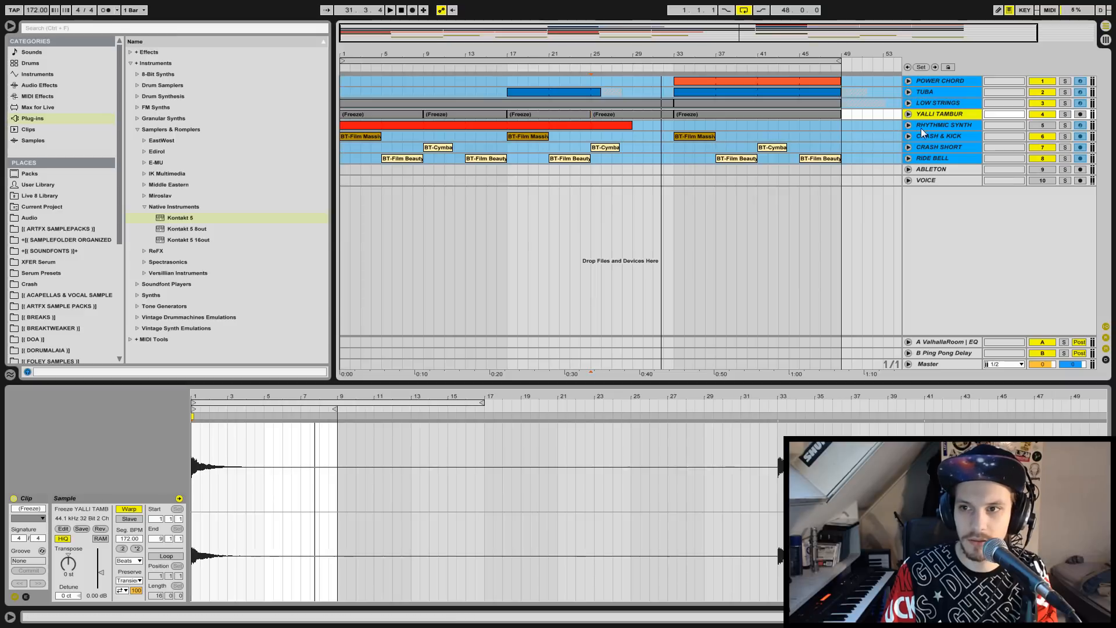
- Unfold the POWER CHORD track and listen to it in solo from bar 33, leaving it unsoloed and muted
left_click(950, 80)
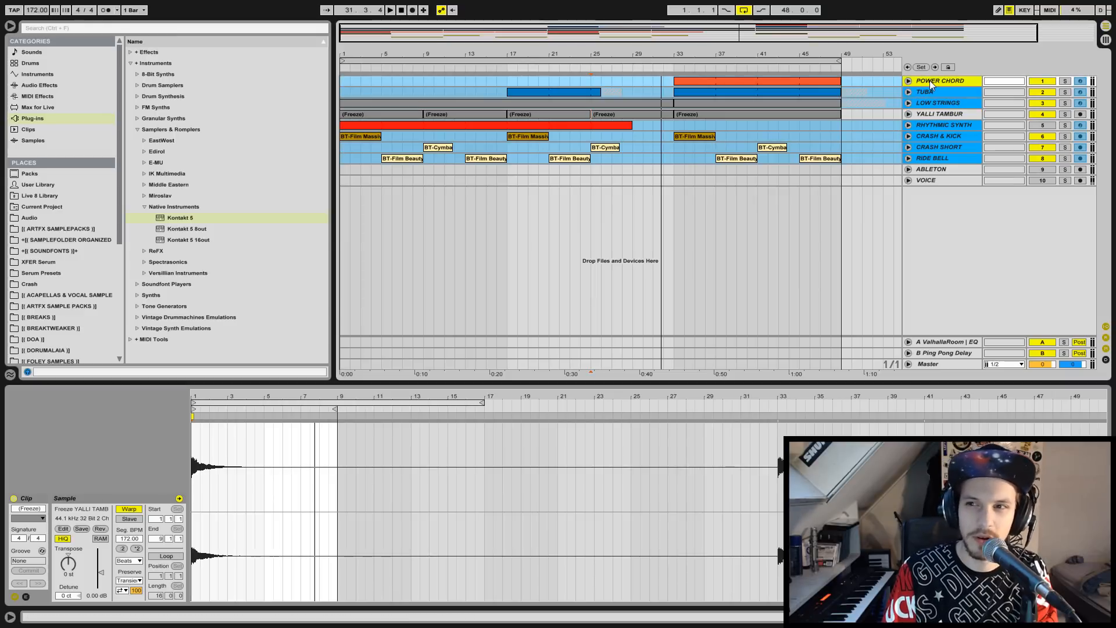
left_click(909, 81)
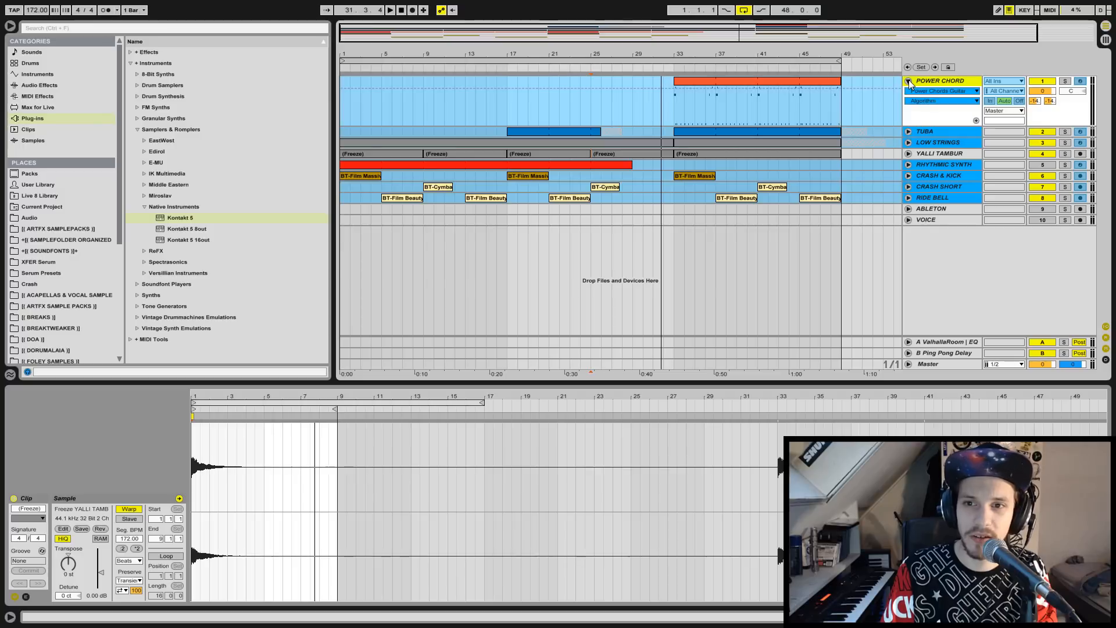
left_click(676, 108)
left_click(1066, 82)
key("space")
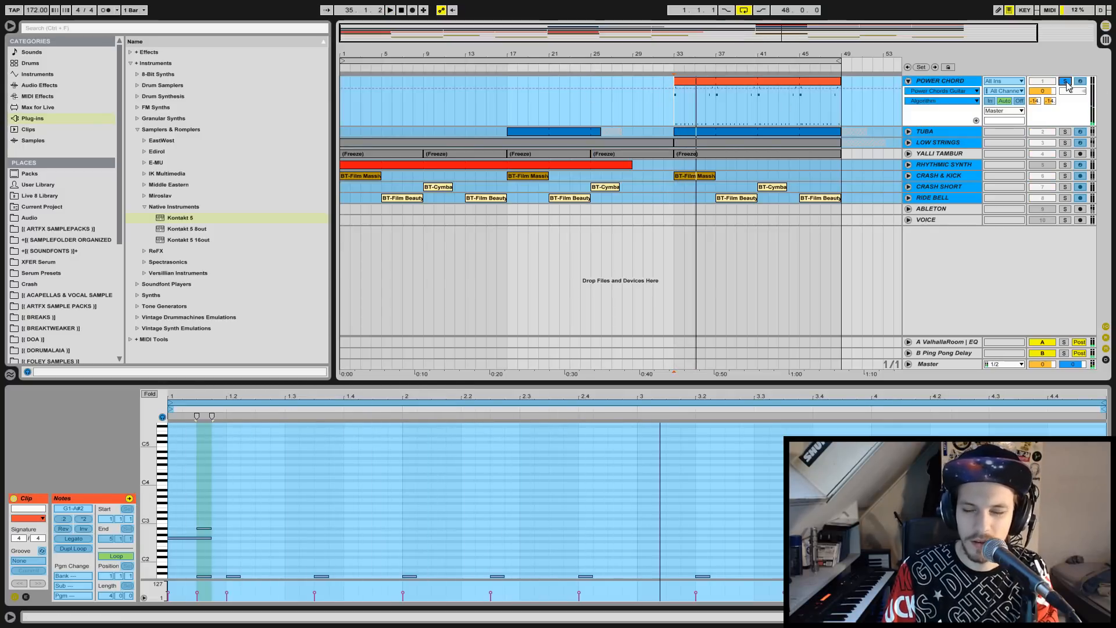
left_click(1065, 80)
left_click(1042, 80)
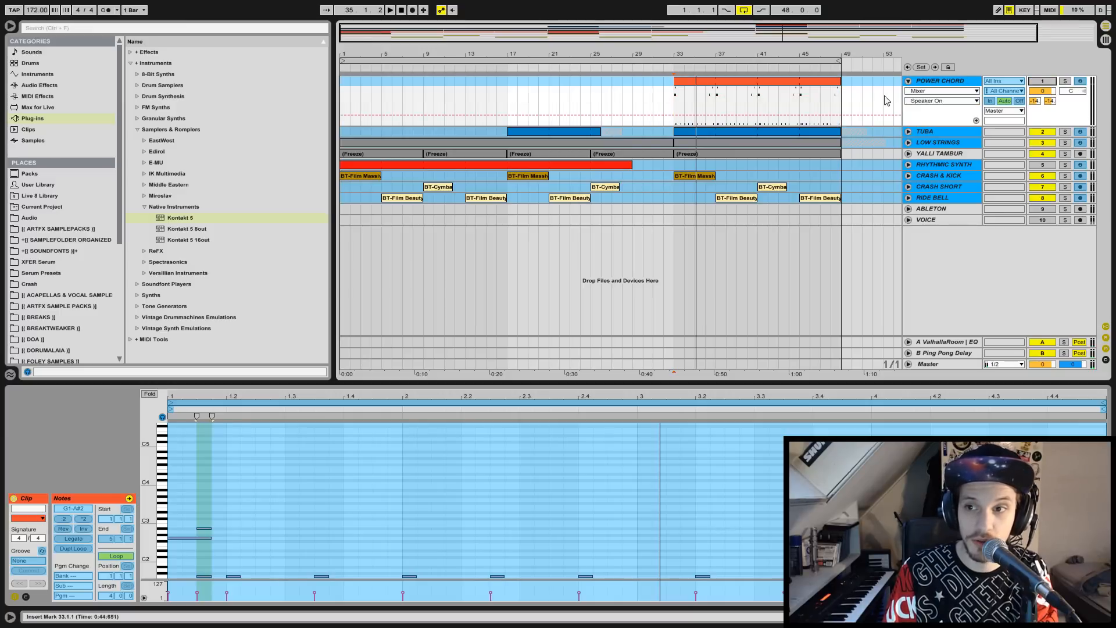
- Fold the POWER CHORD track, insert a new MIDI track and move it between RIDE BELL and ABLETON
left_click(908, 82)
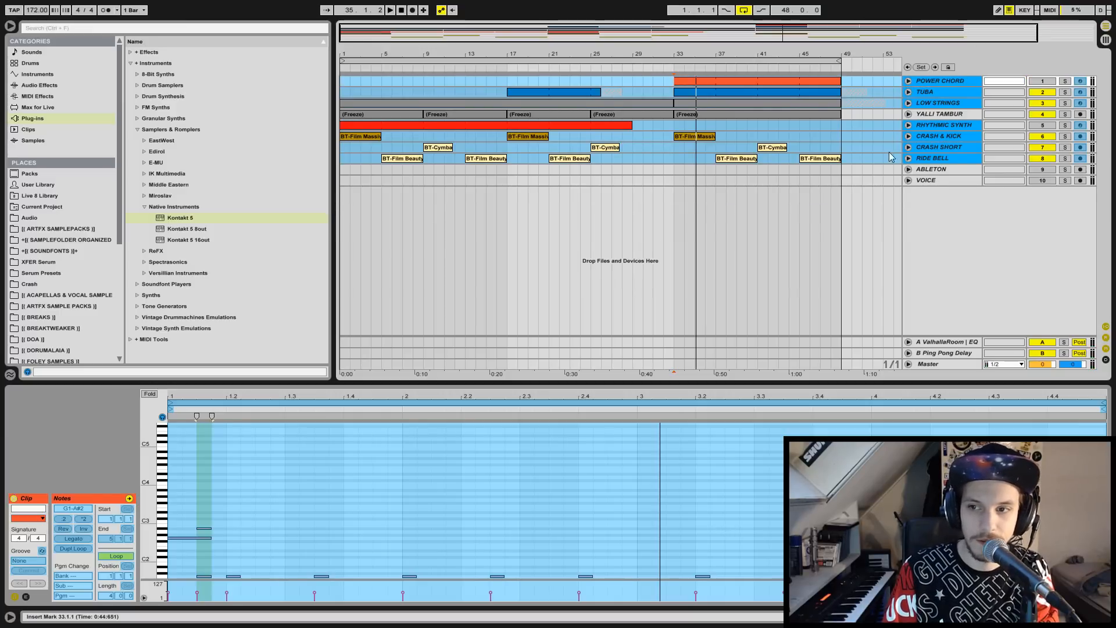
right_click(946, 211)
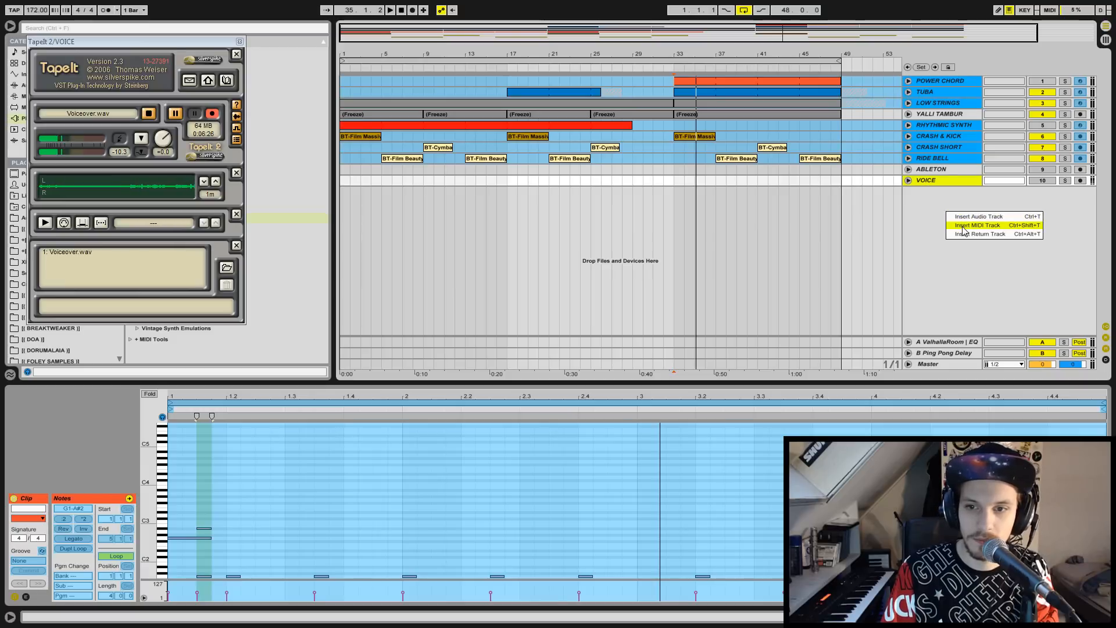
left_click(963, 226)
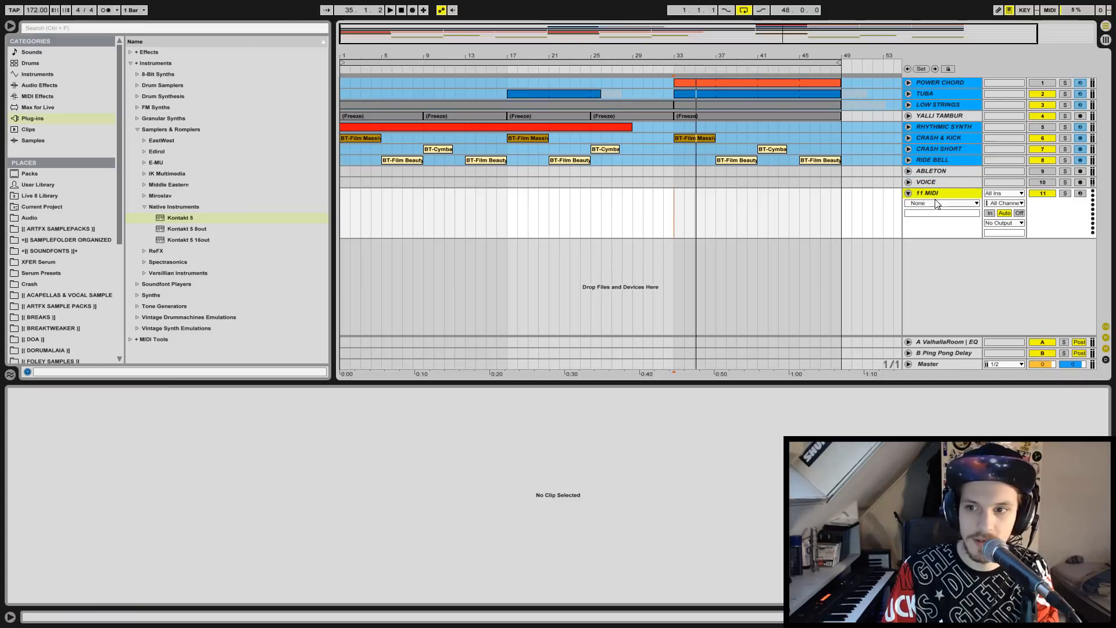
left_click_drag(943, 198, 949, 170)
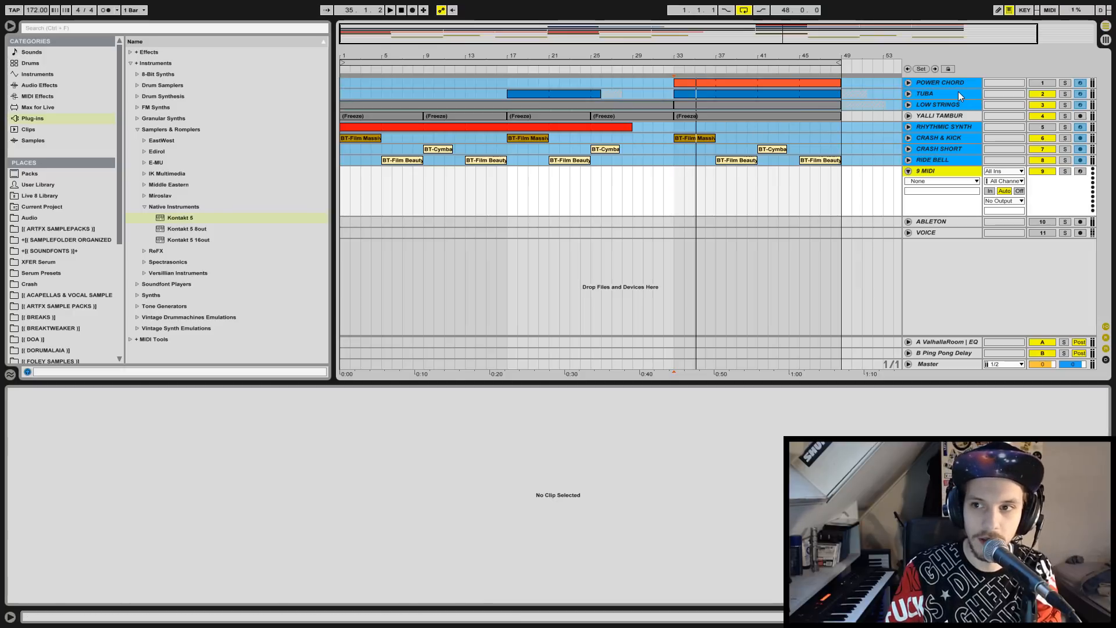
- Group the TUBA, LOW STRINGS and YALLI TAMBUR tracks and name the group REAL INSTRUMENTS
left_click(939, 93)
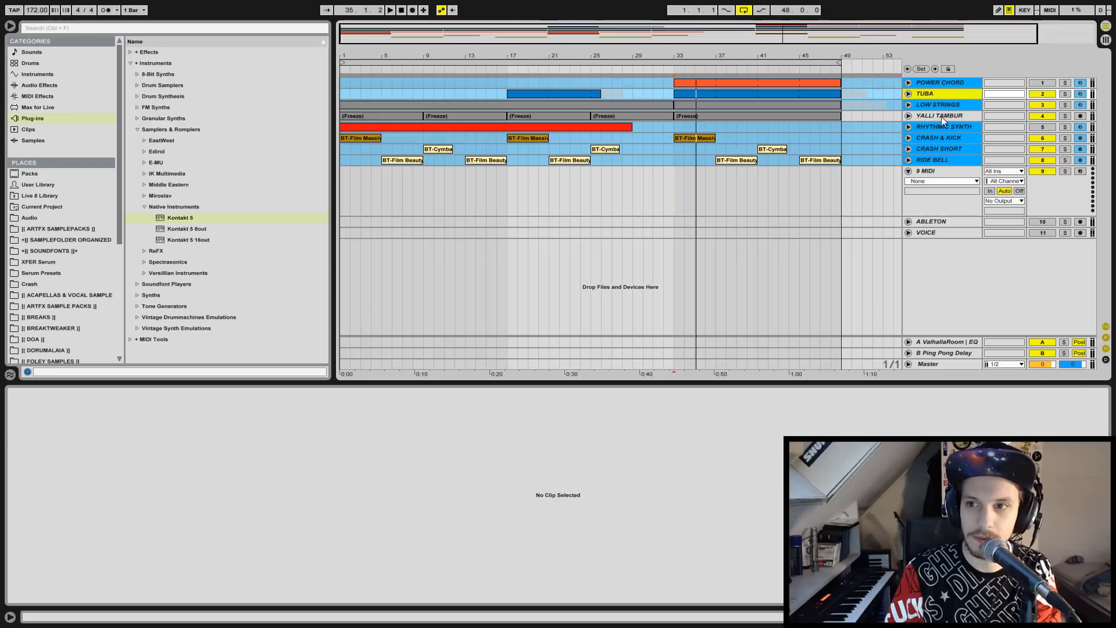
left_click(942, 116, "shift")
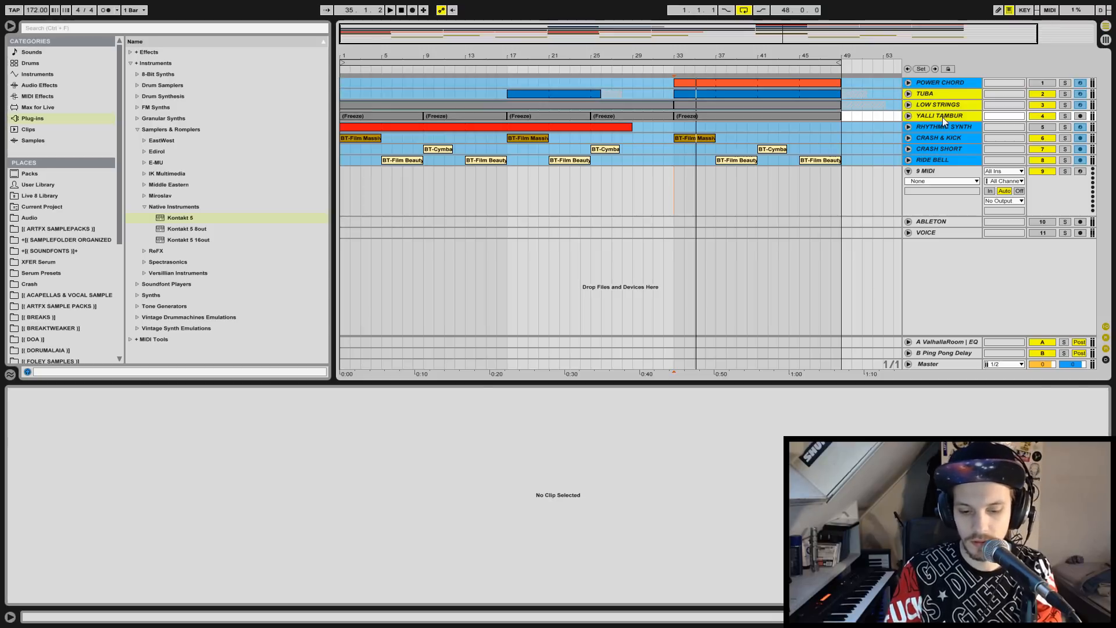
key("ctrl+g")
key("ctrl+r")
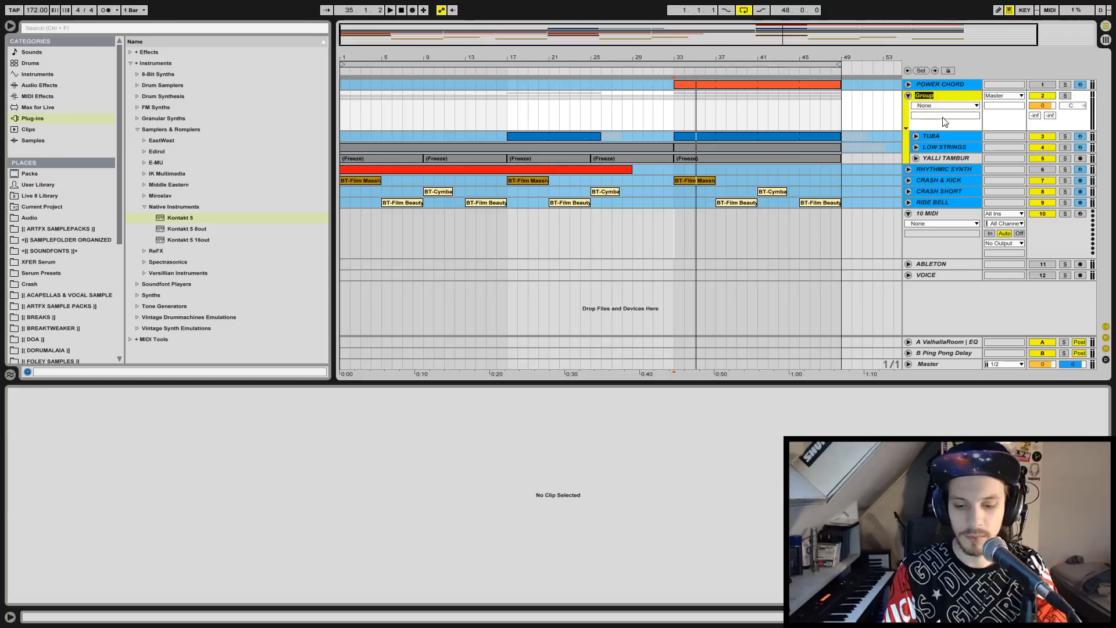
type("REAL INSTRUMENTS")
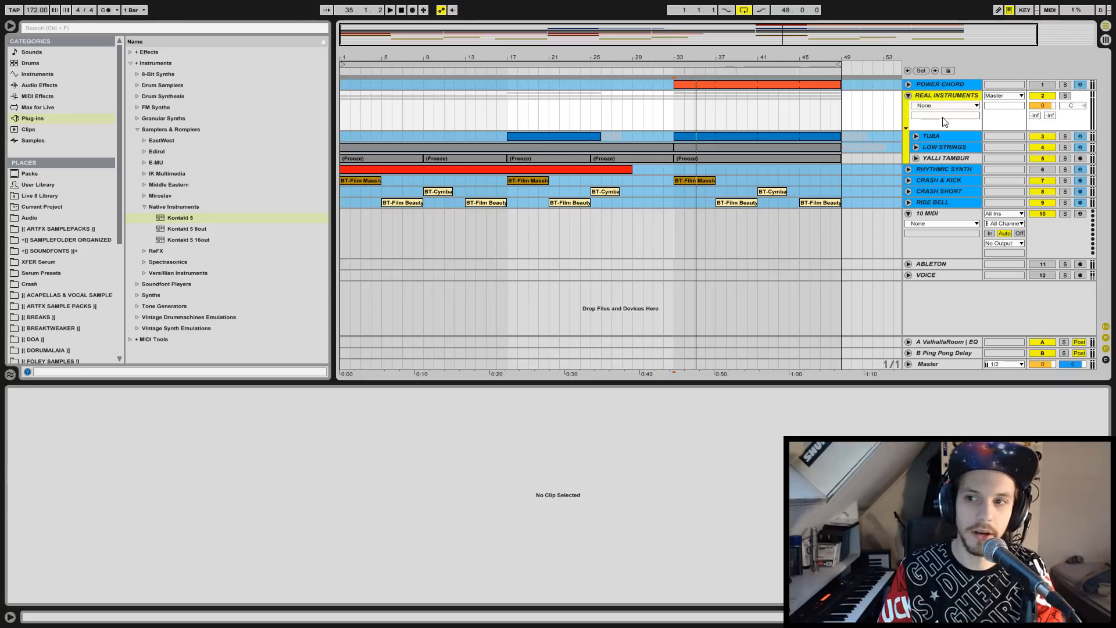
- Group the POWER CHORD and RHYTHMIC SYNTH tracks and name the group SYNTH INSTRUMENTS
left_click(928, 83)
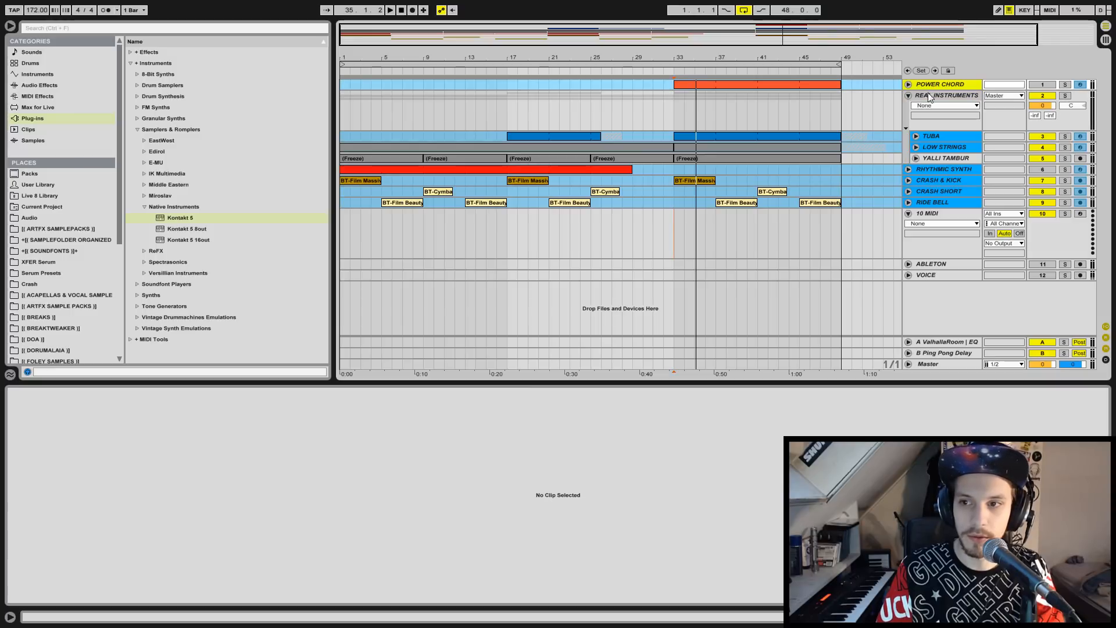
left_click(925, 170, "ctrl")
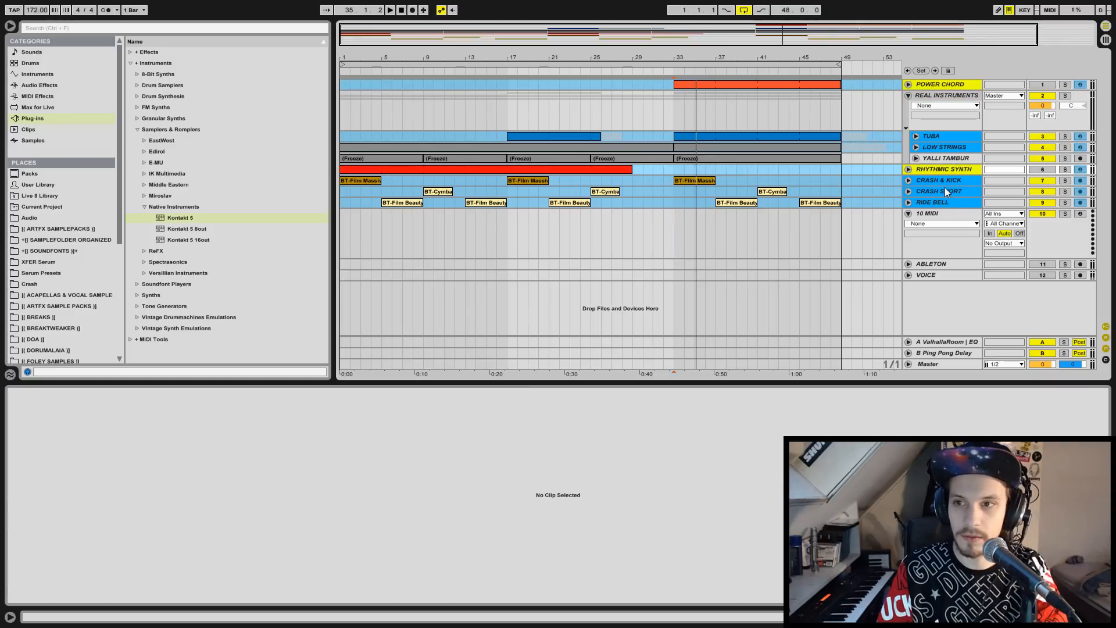
key("ctrl+g")
key("ctrl+r")
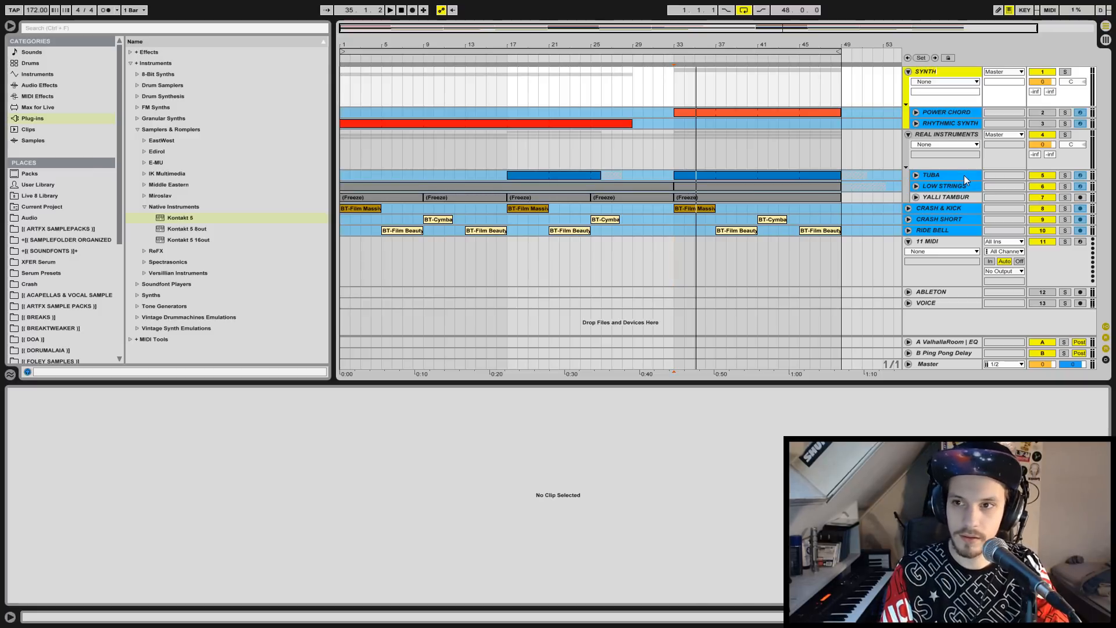
type("SYNTH INSTRUMENT")
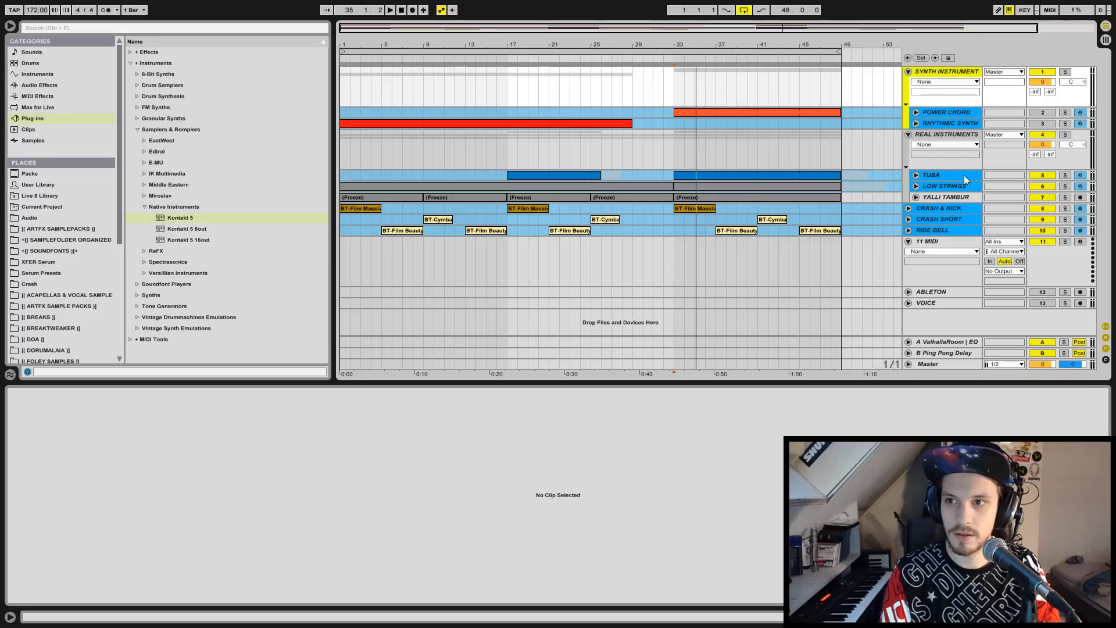
type("S")
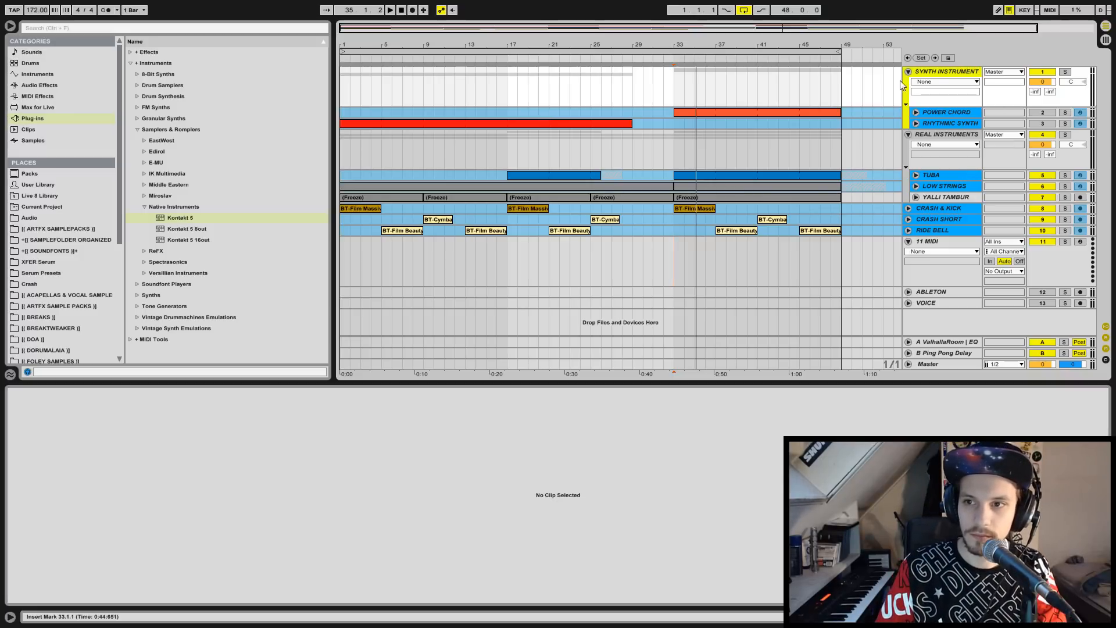
- Widen the track headers slightly and fold the SYNTH INSTRUMENTS and REAL INSTRUMENTS groups
left_click_drag(903, 80, 893, 80)
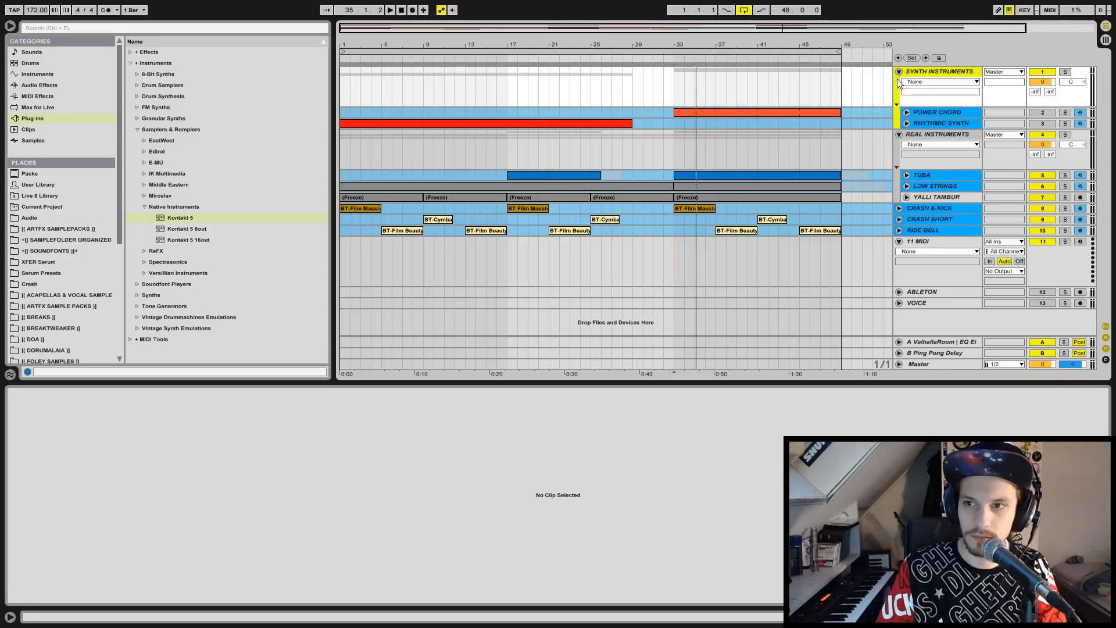
left_click(899, 72)
left_click(899, 81)
- Group the CRASH & KICK, CRASH SHORT and RIDE BELL tracks, name the group FX and fold it
left_click(943, 93)
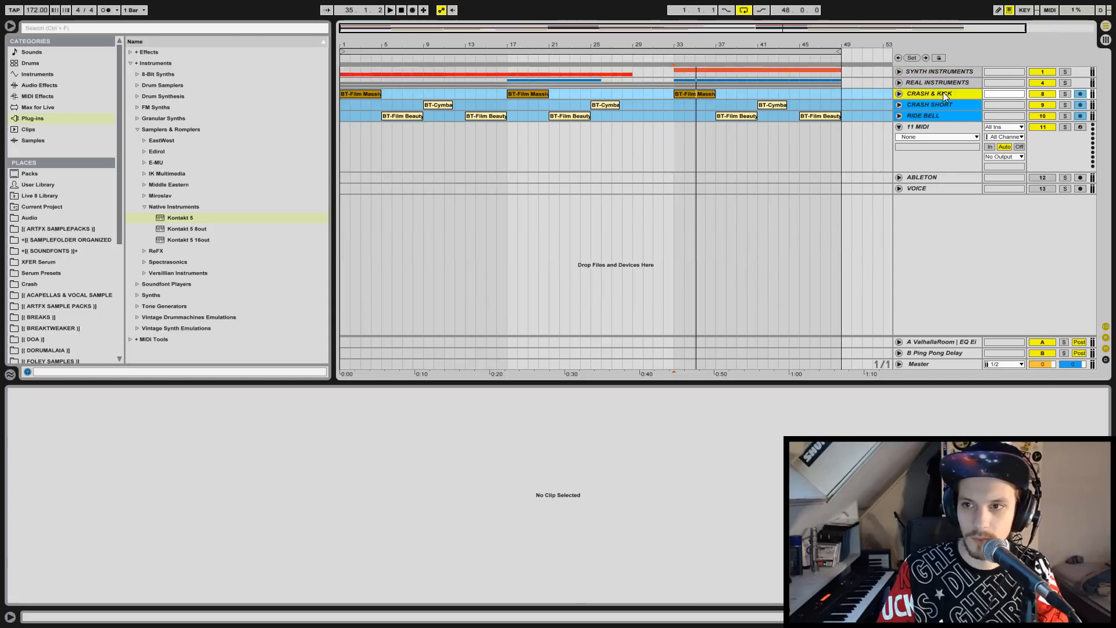
left_click(942, 115, "shift")
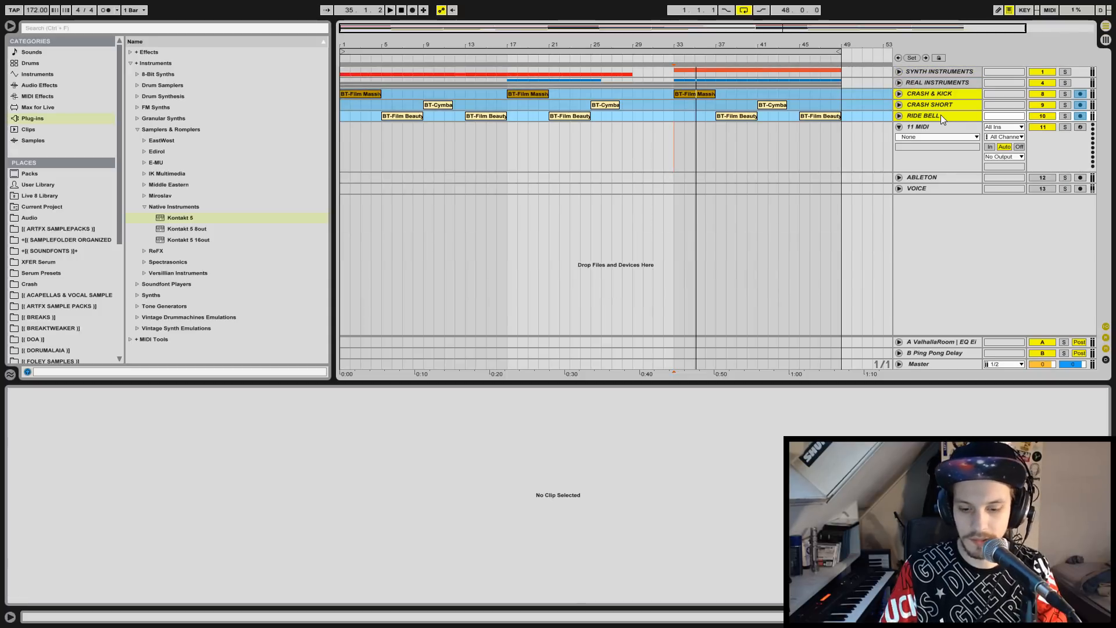
key("ctrl+g")
key("ctrl+r")
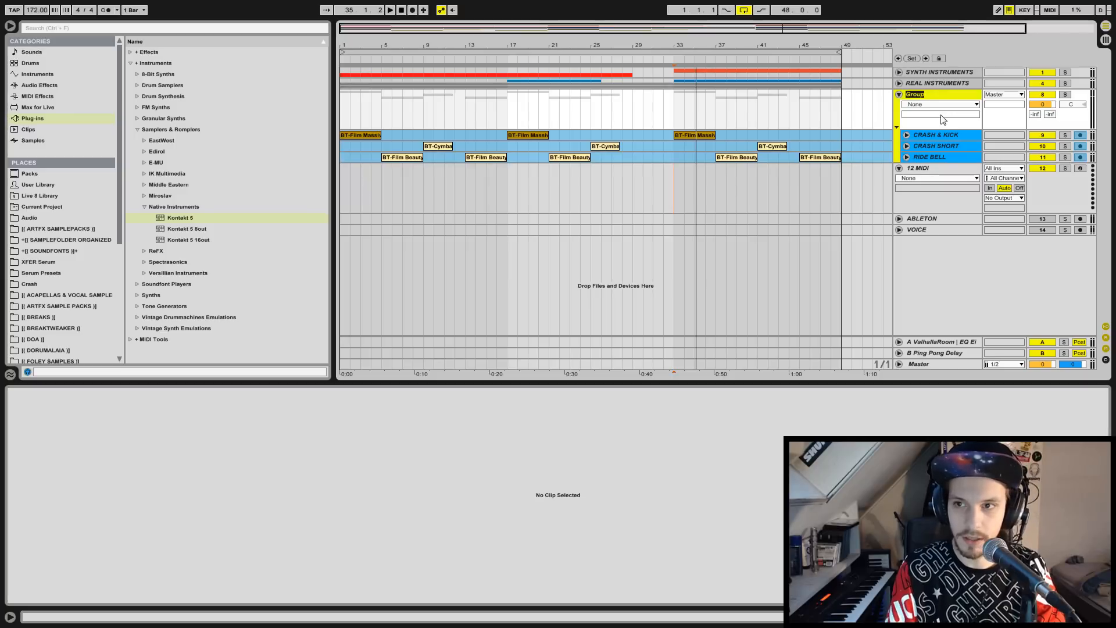
type("FX")
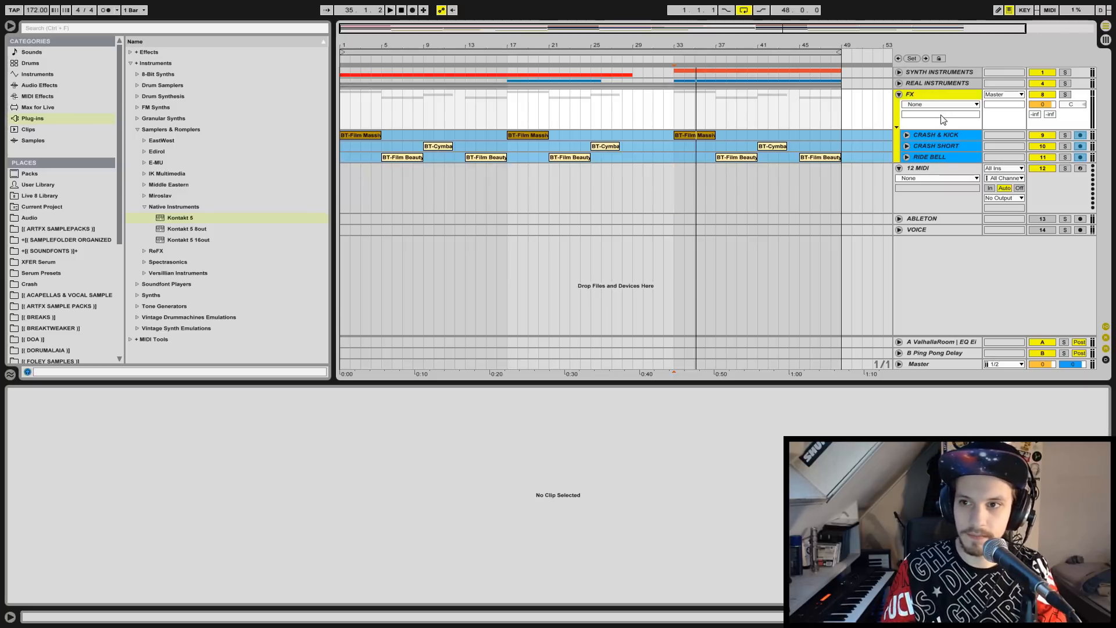
left_click(899, 94)
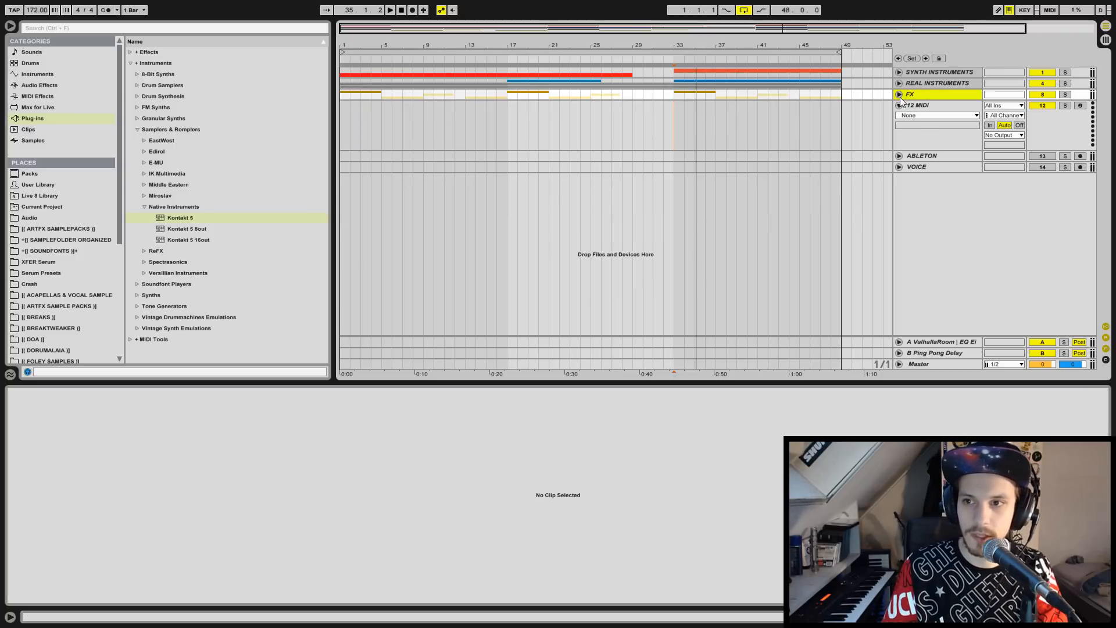
- Load Kontakt 5 onto the empty MIDI track and open the Ra library's instruments at the A Duduk patches
left_click(926, 109)
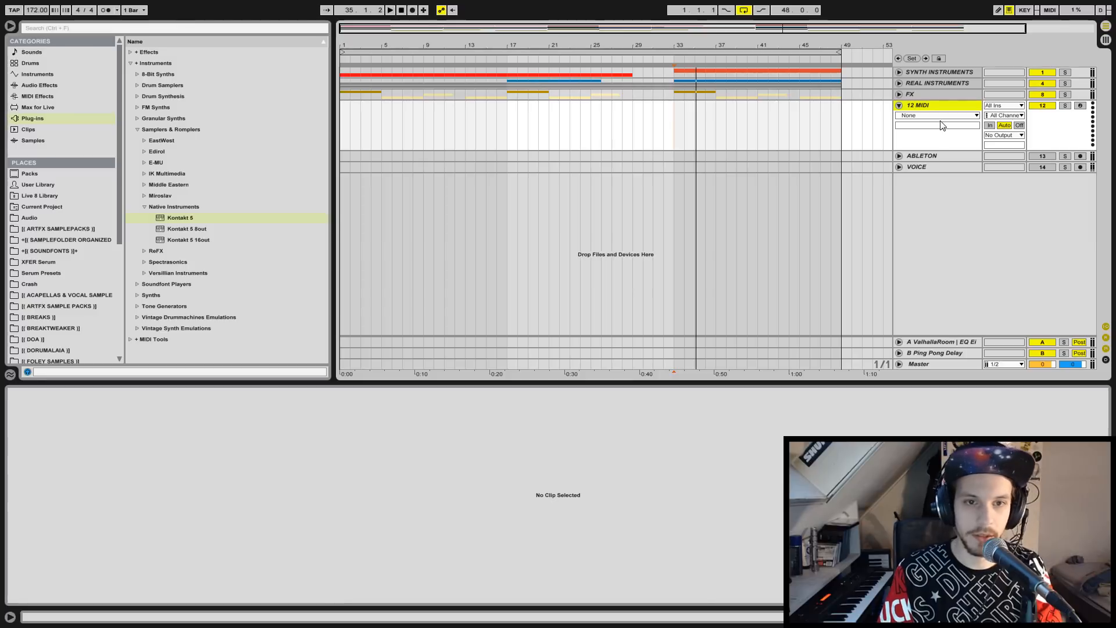
left_click_drag(172, 219, 769, 126)
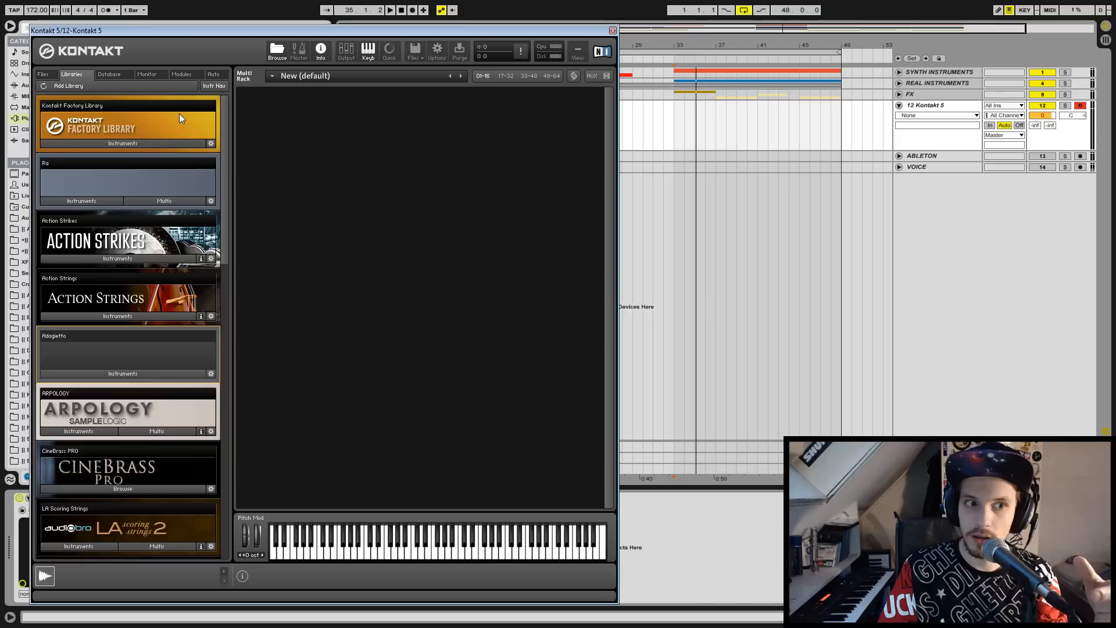
left_click(93, 200)
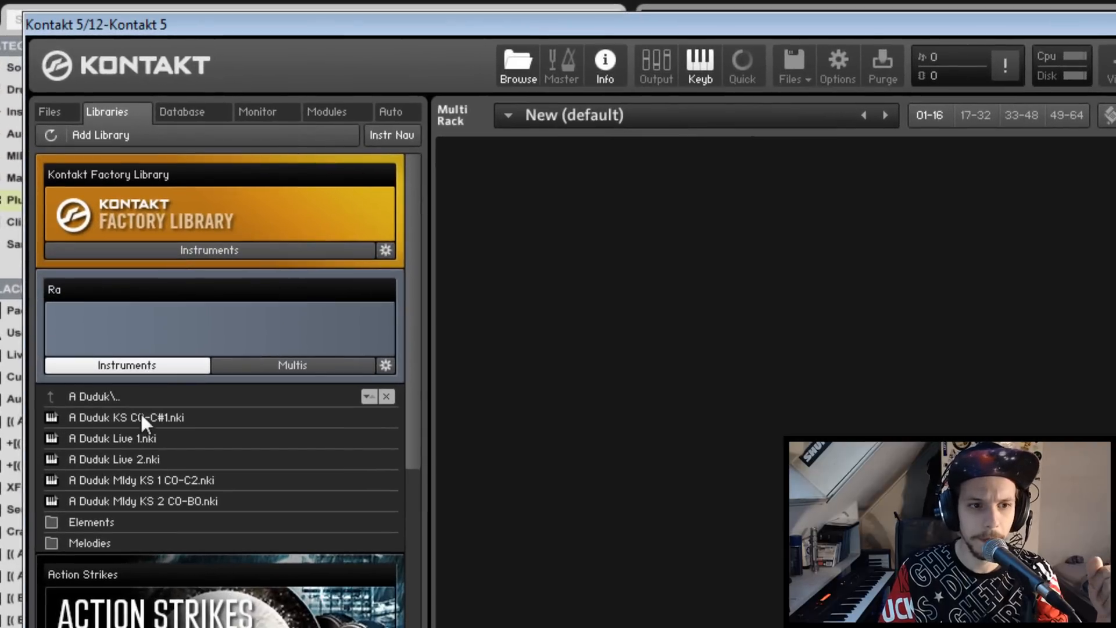
left_click(141, 413)
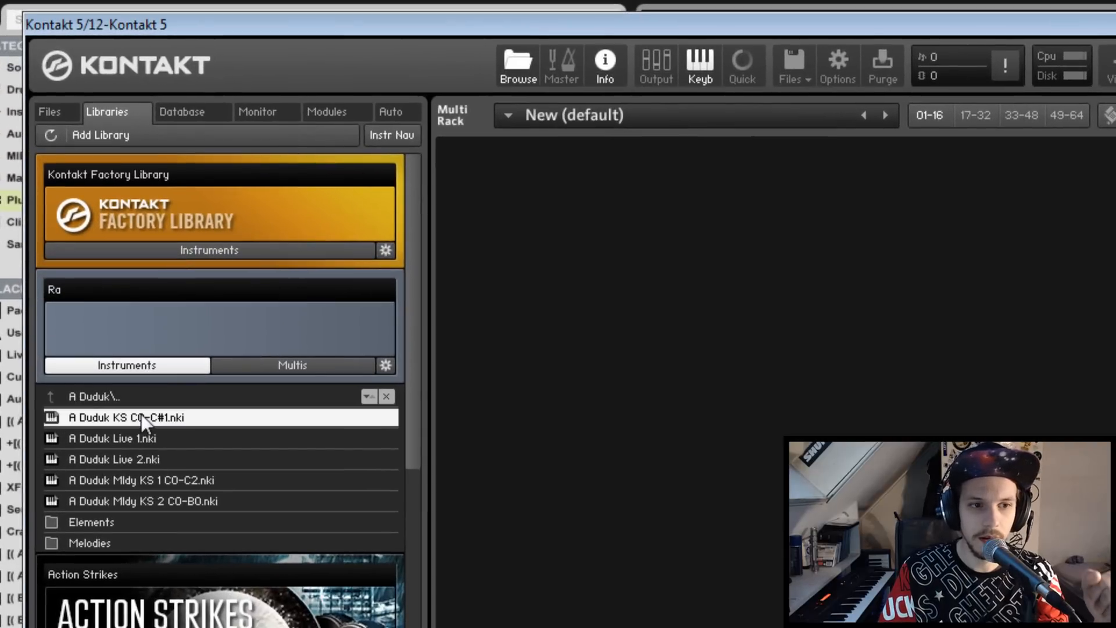
- Go back to the Ra library's top folder and browse through Mid East and Wind into the A Duduk folder
double_click(129, 396)
double_click(128, 395)
double_click(128, 394)
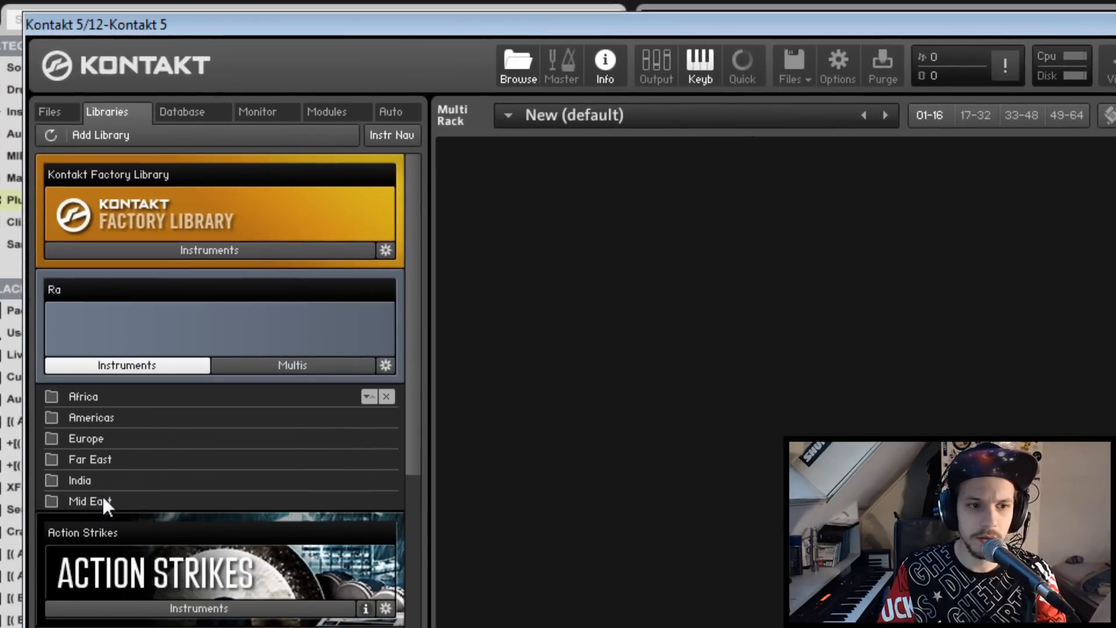
double_click(102, 500)
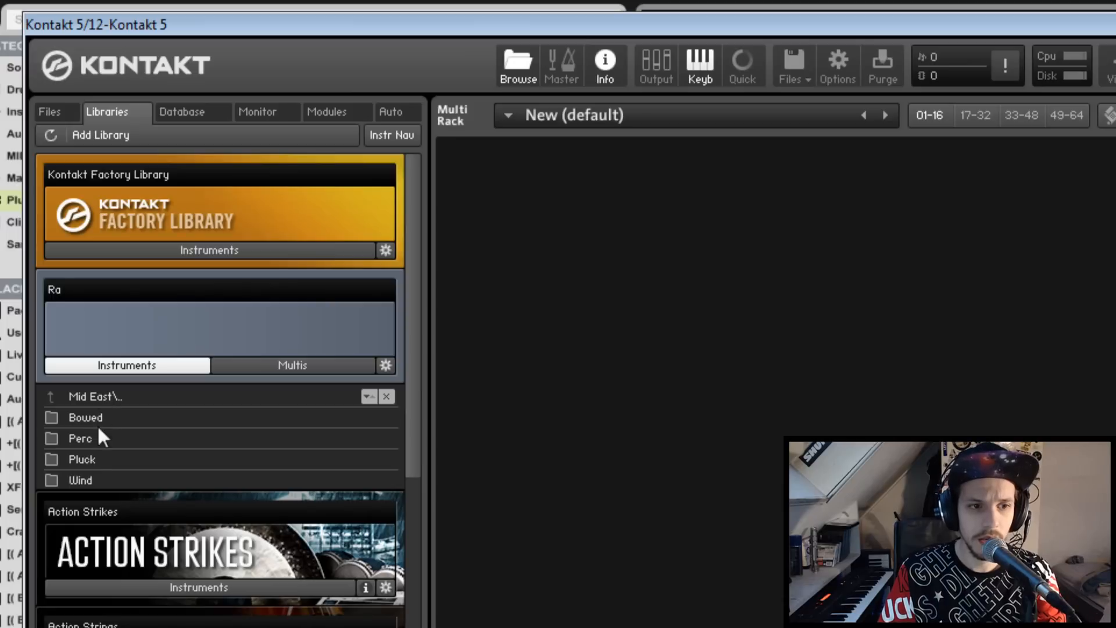
double_click(81, 480)
left_click(101, 419)
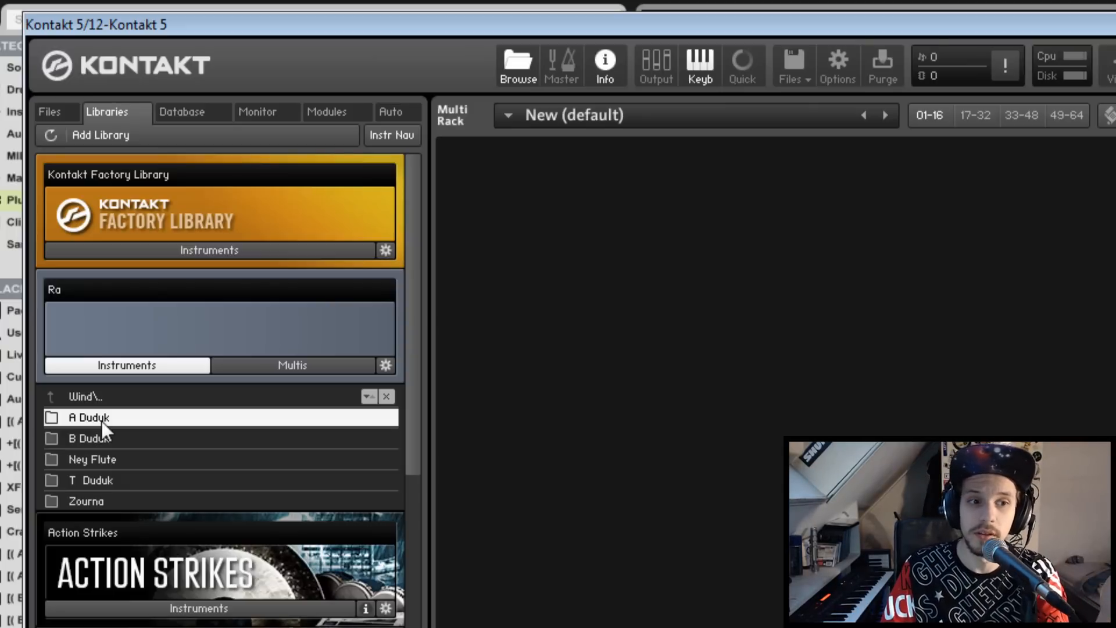
mouse_move(101, 421)
left_mouse_down()
mouse_move(252, 388)
mouse_move(710, 342)
mouse_move(93, 385)
mouse_move(114, 417)
left_mouse_up()
double_click(107, 423)
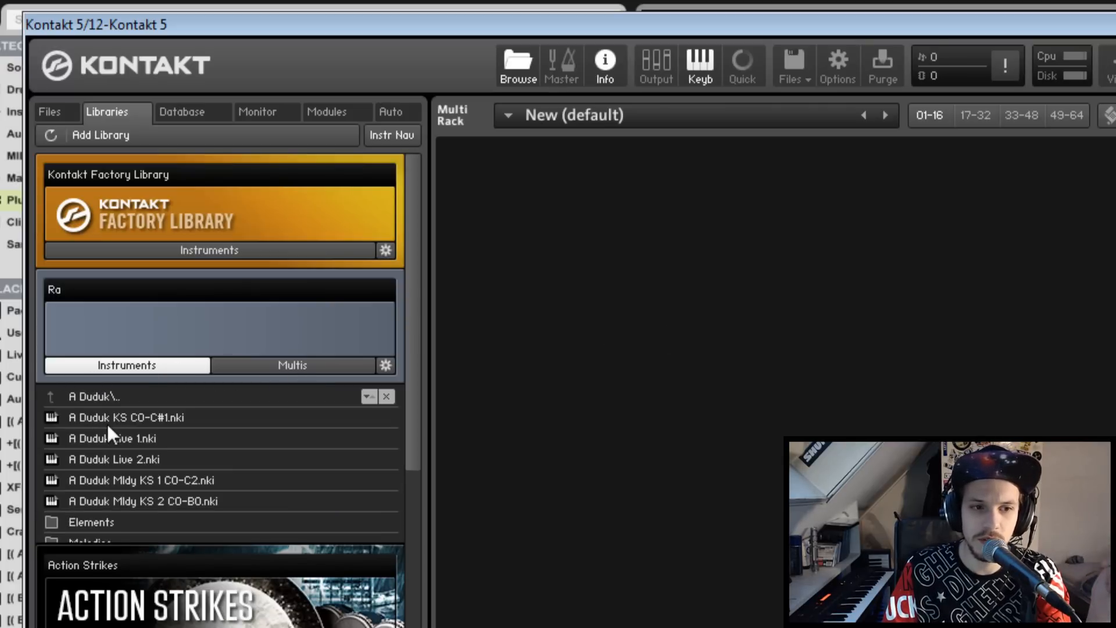
- Load the A Duduk KS C0-C#1 instrument into the Kontakt rack and close the plug-in window
left_click(118, 419)
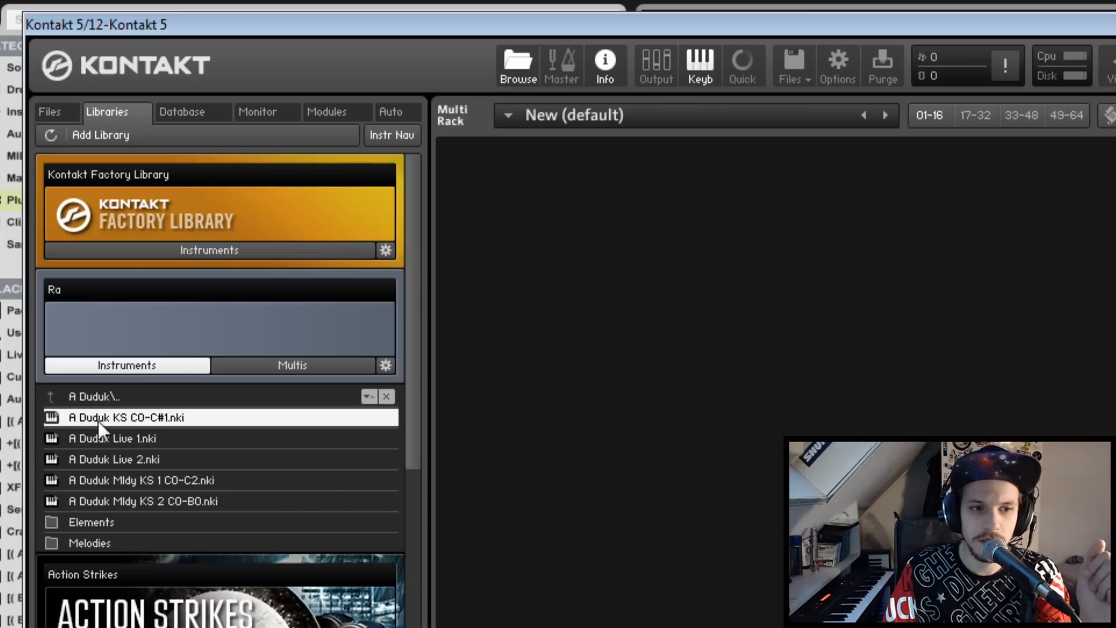
left_click_drag(612, 420, 713, 374)
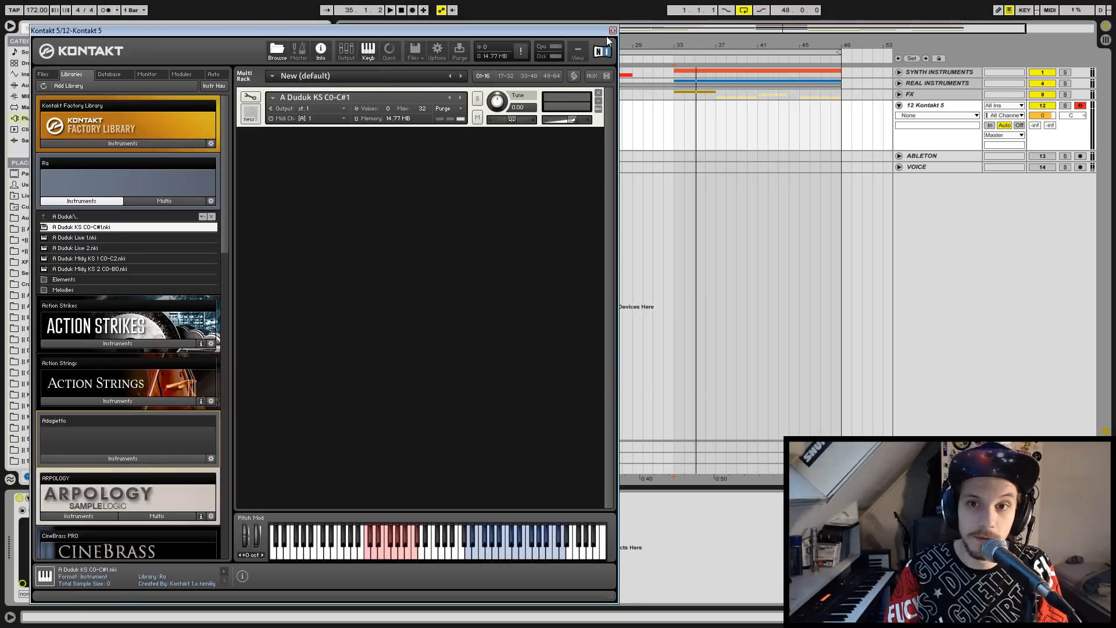
left_click(614, 30)
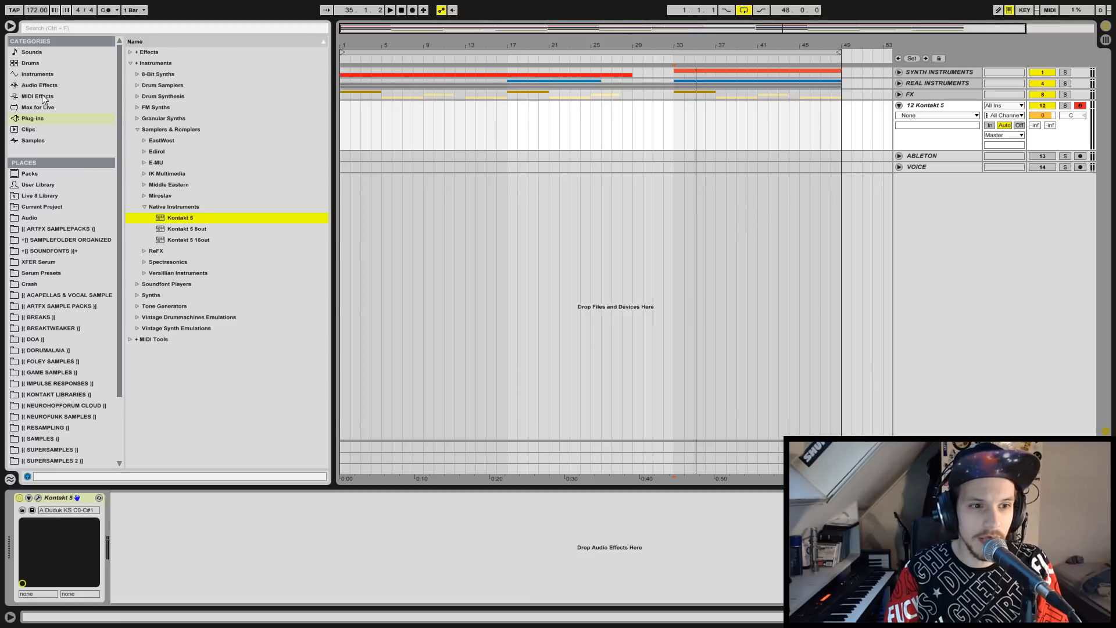
- Place the Gminor-Intro-EastWest Ra-A Duduk-With KS MIDI clip from the User Library at bar 1 of the Kontakt track, without importing tempo and time signature
left_click(35, 185)
left_click(174, 108)
left_click_drag(167, 109, 343, 128)
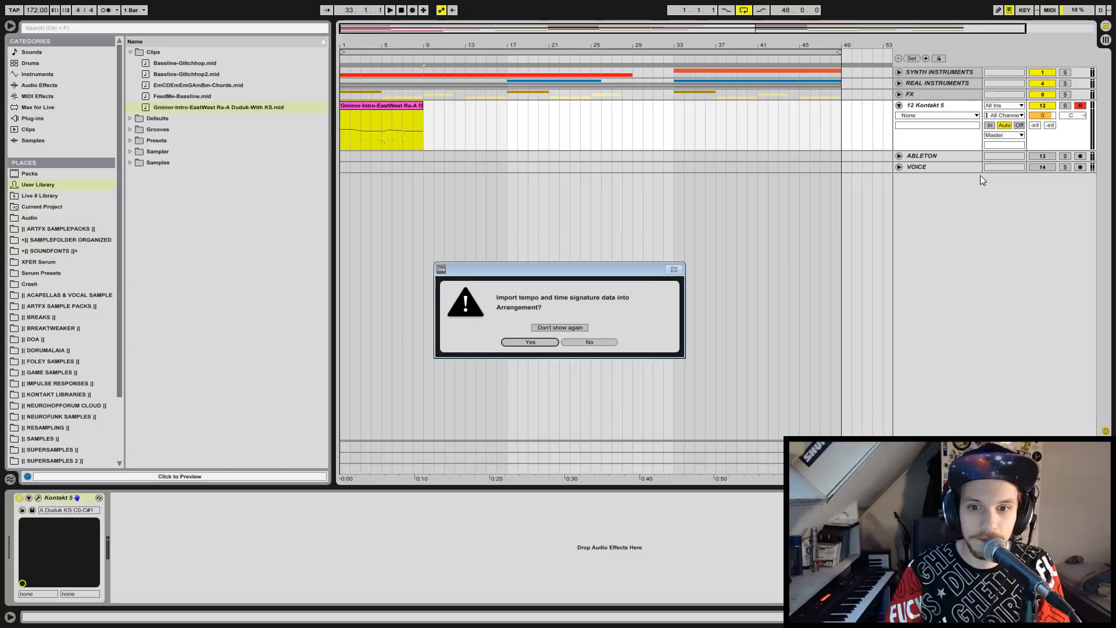
left_click(611, 342)
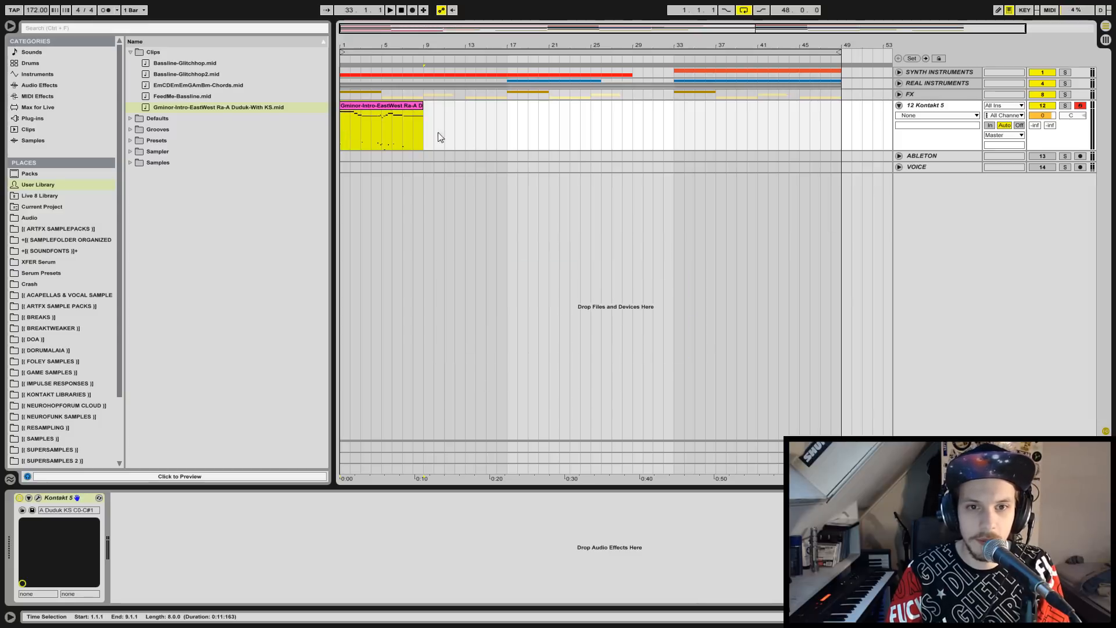
- Open the duduk clip's notes in an enlarged editor and select all the low keyswitch notes between C0 and A0
double_click(405, 107)
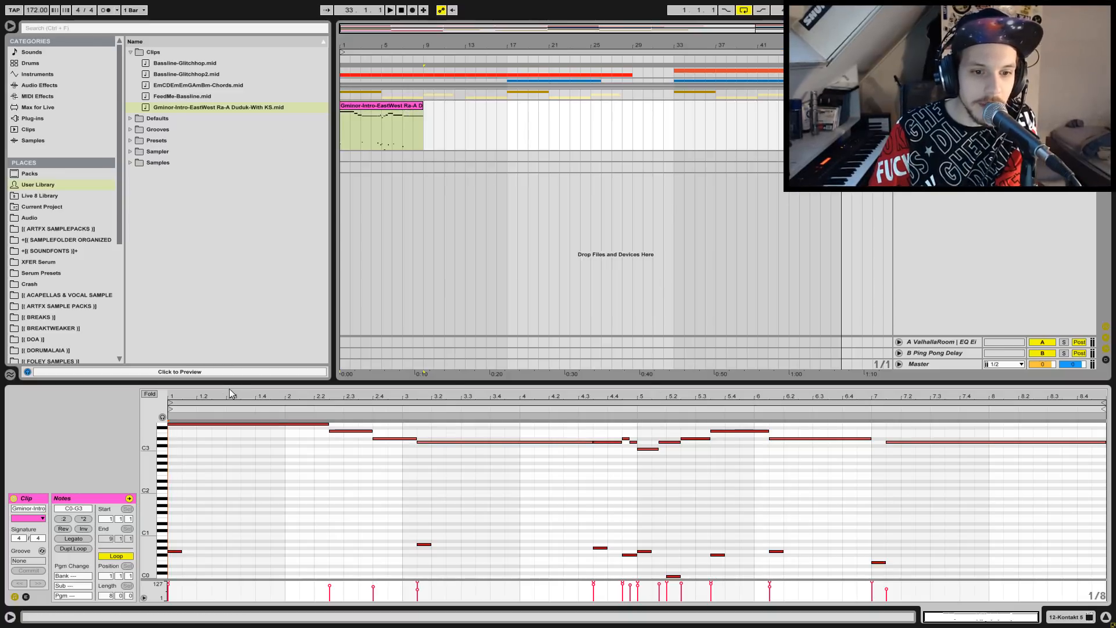
left_click_drag(233, 384, 265, 194)
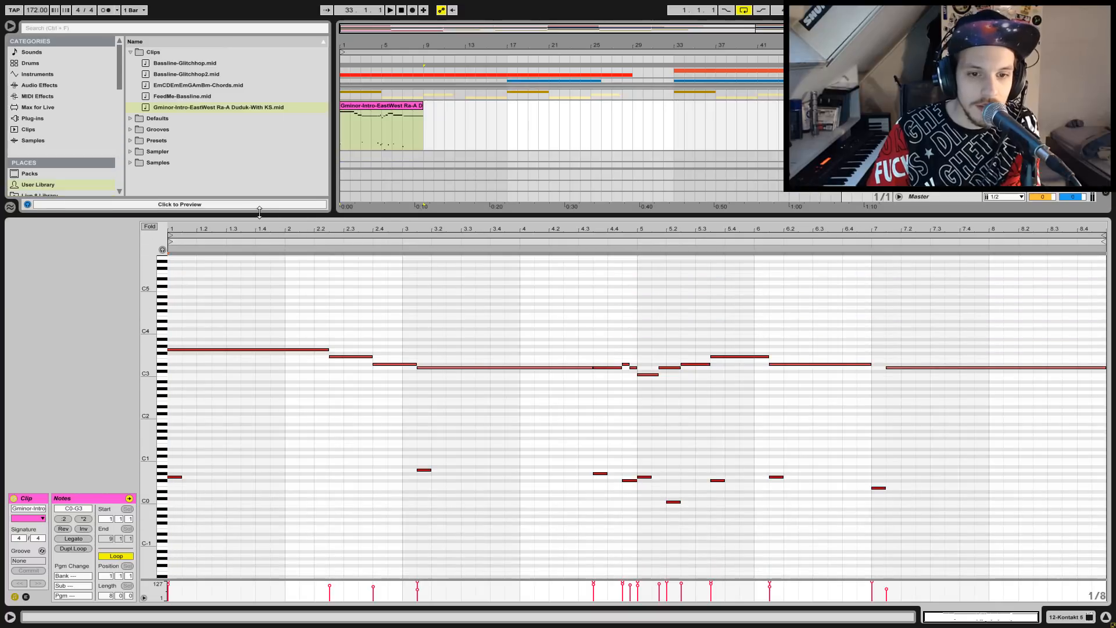
left_click_drag(179, 455, 908, 562)
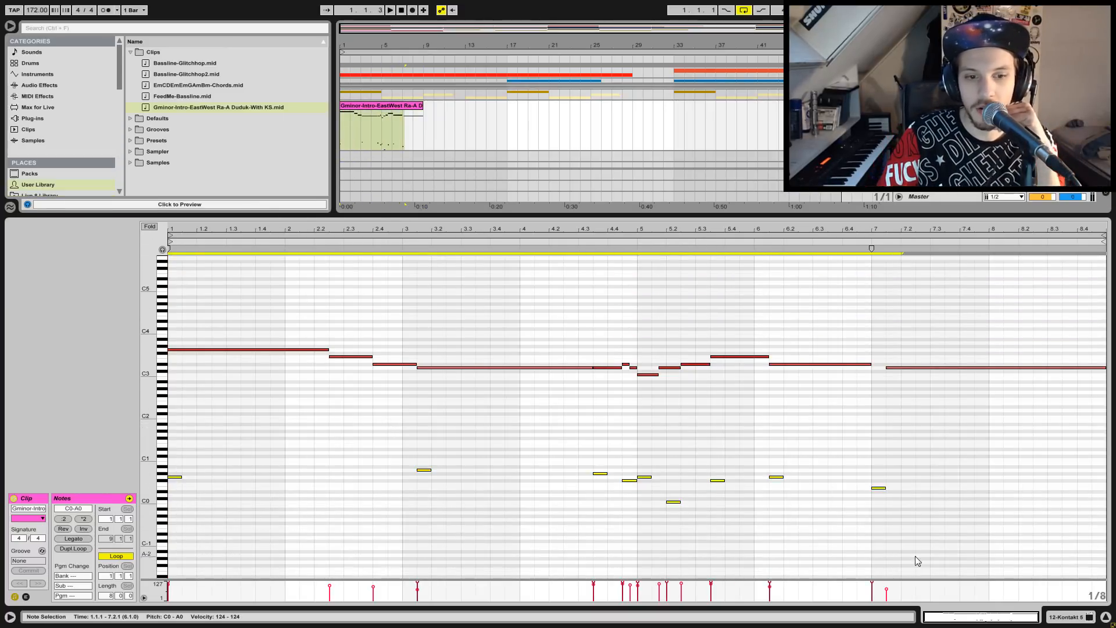
- Select the melody notes between C3 and G3, clear the selection, and listen to the duduk clip from the start
left_click(919, 532)
left_click_drag(224, 304, 1046, 394)
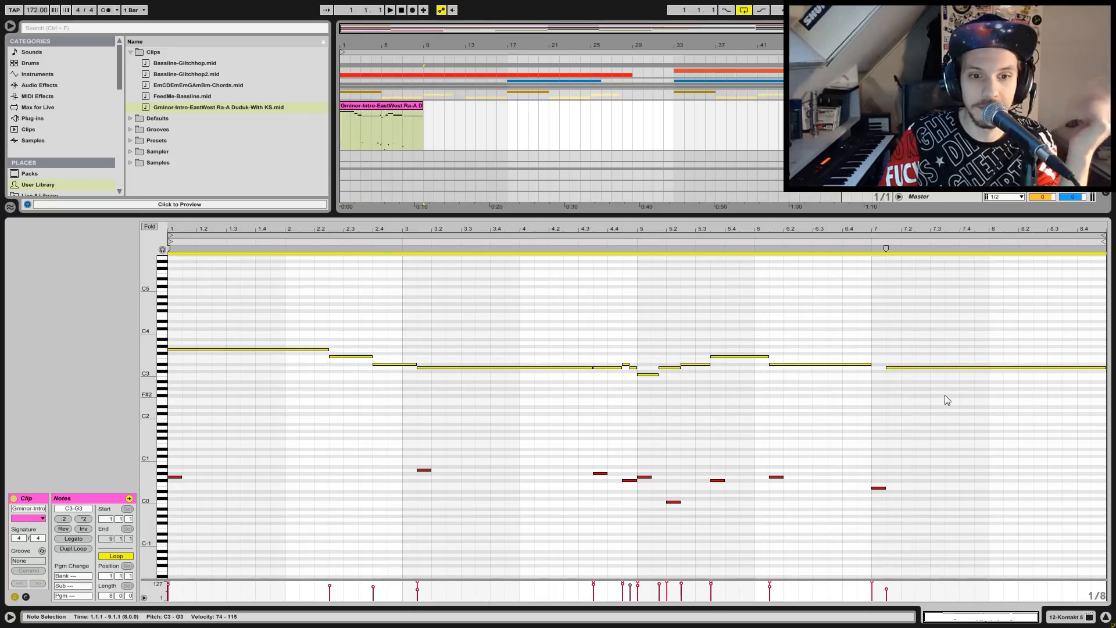
left_click(176, 319)
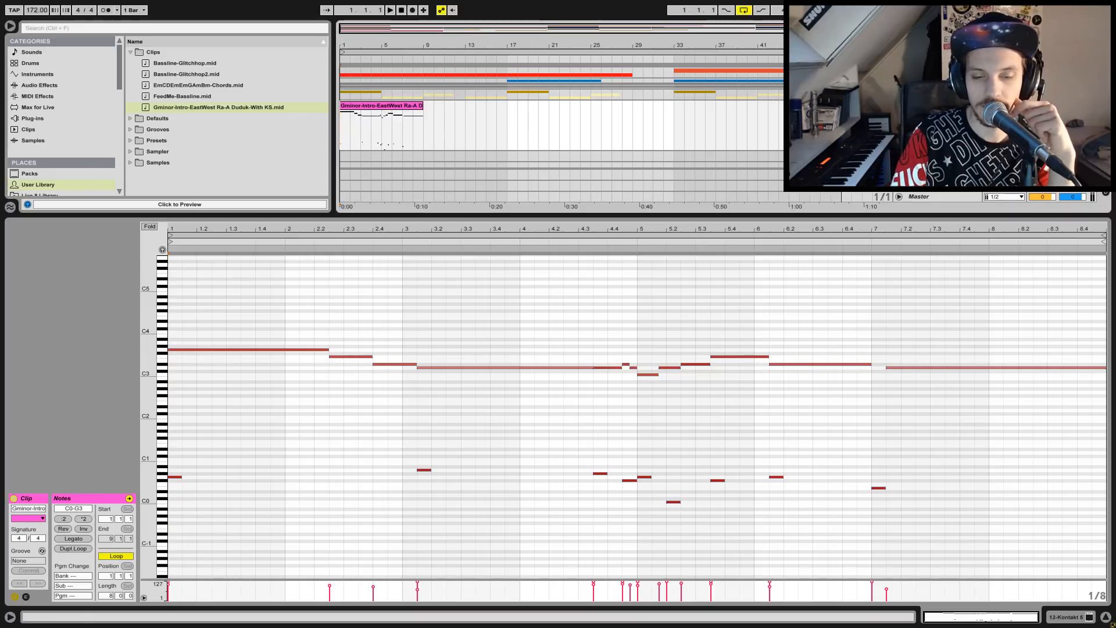
key("space")
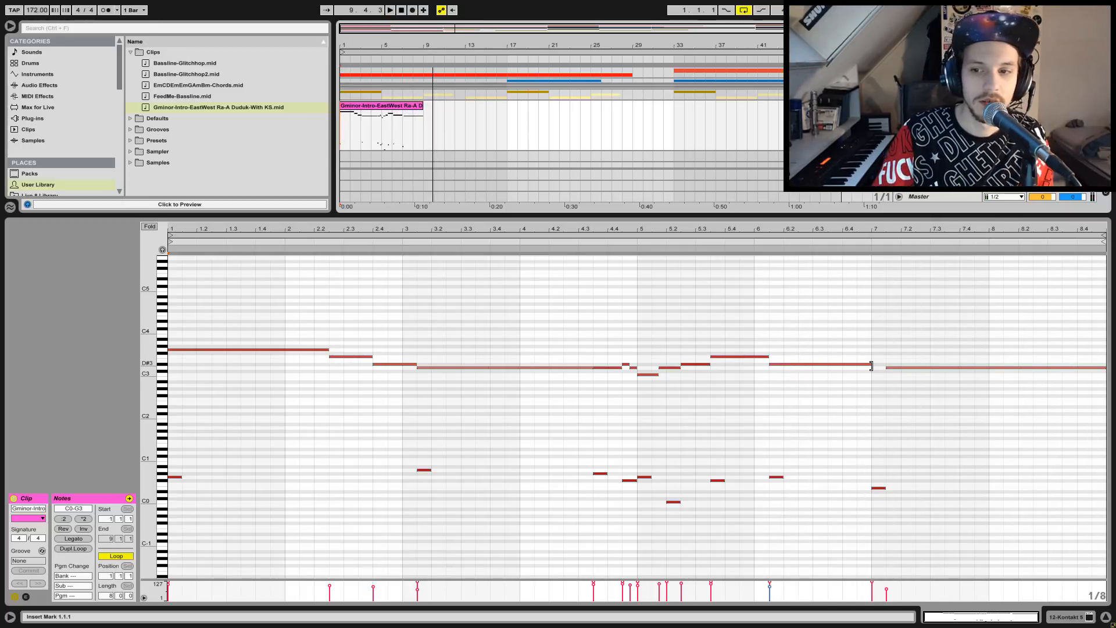
- Try lengthening the D#3 note before bar 7 to 7.1.3 so it meets the following D3 note, and restore its length
left_click_drag(871, 366, 882, 365)
left_click_drag(879, 494, 896, 494)
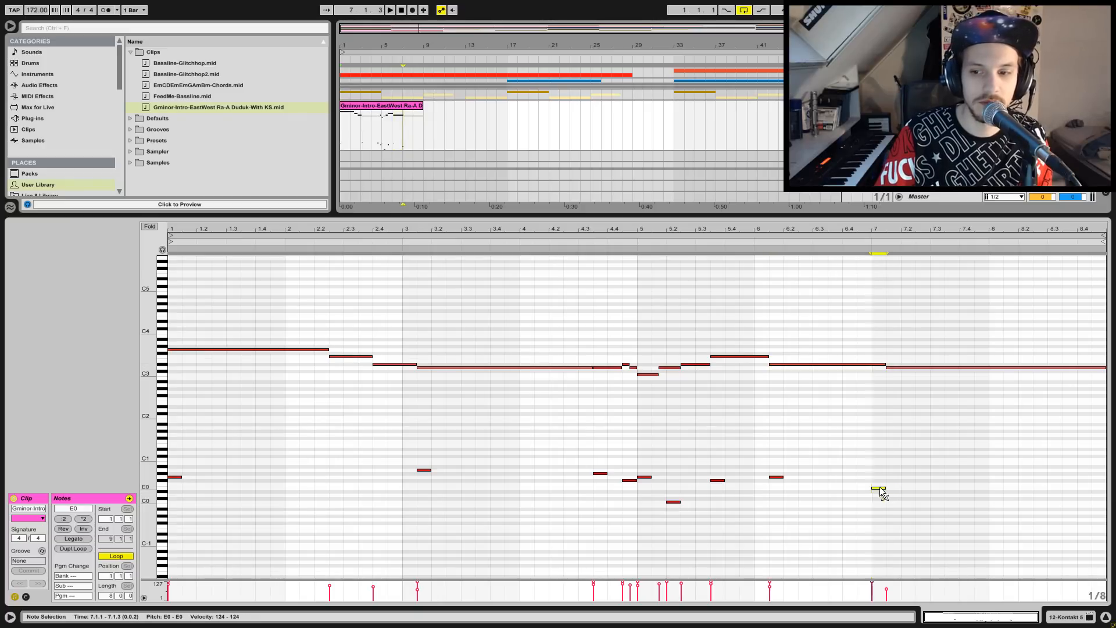
left_click(885, 365)
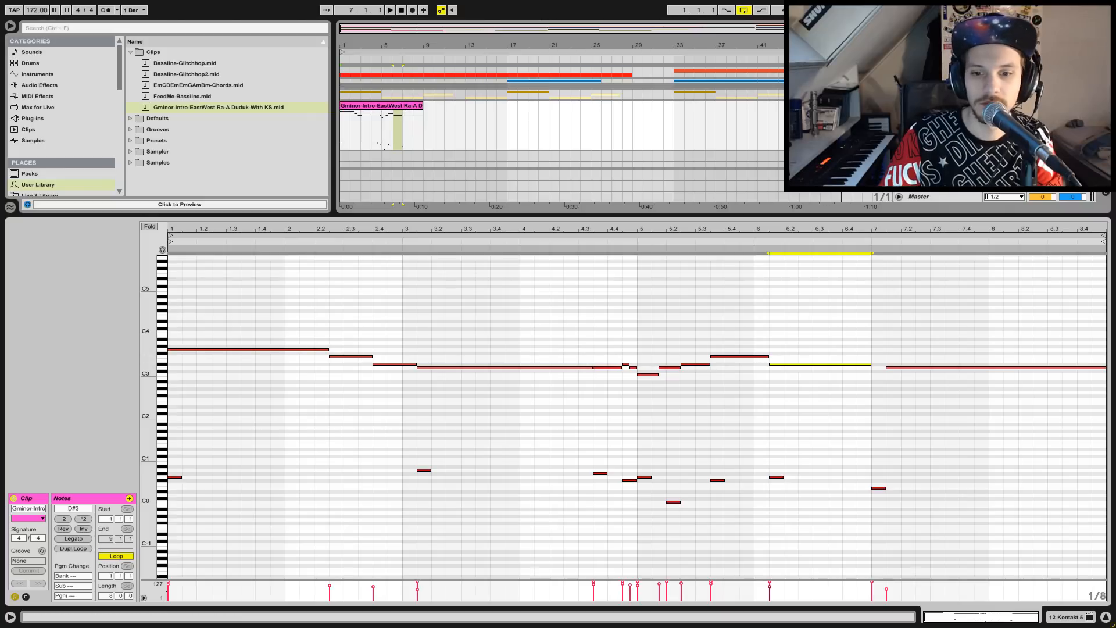
- Audition the melody and lower the velocity of the G#0 keyswitch note at 4.3.3 to 58
key("space")
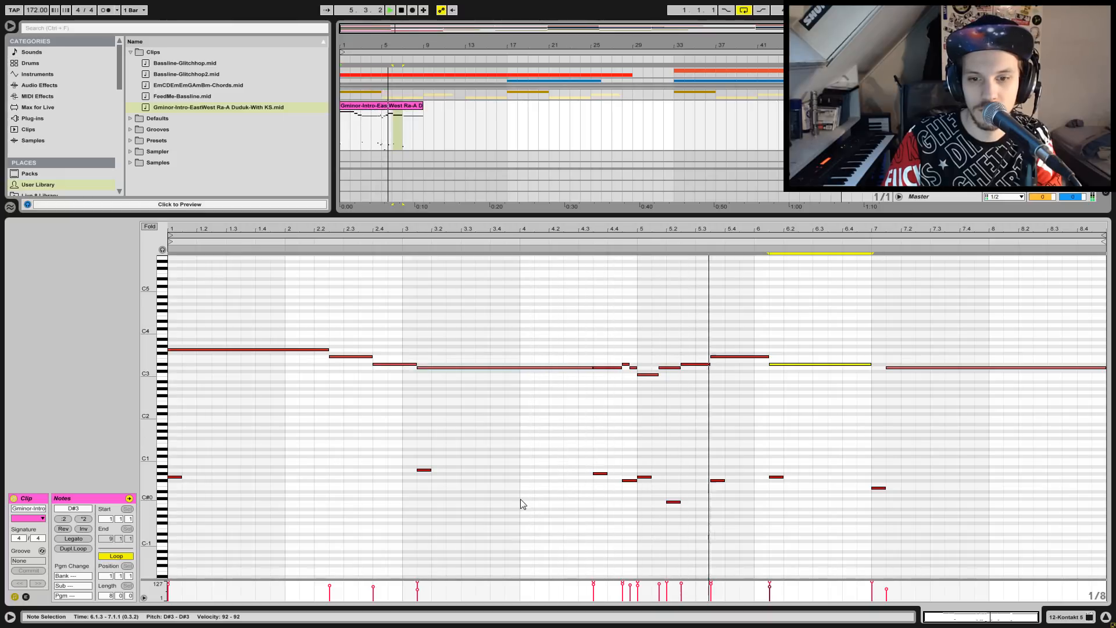
key("space")
left_click(600, 473)
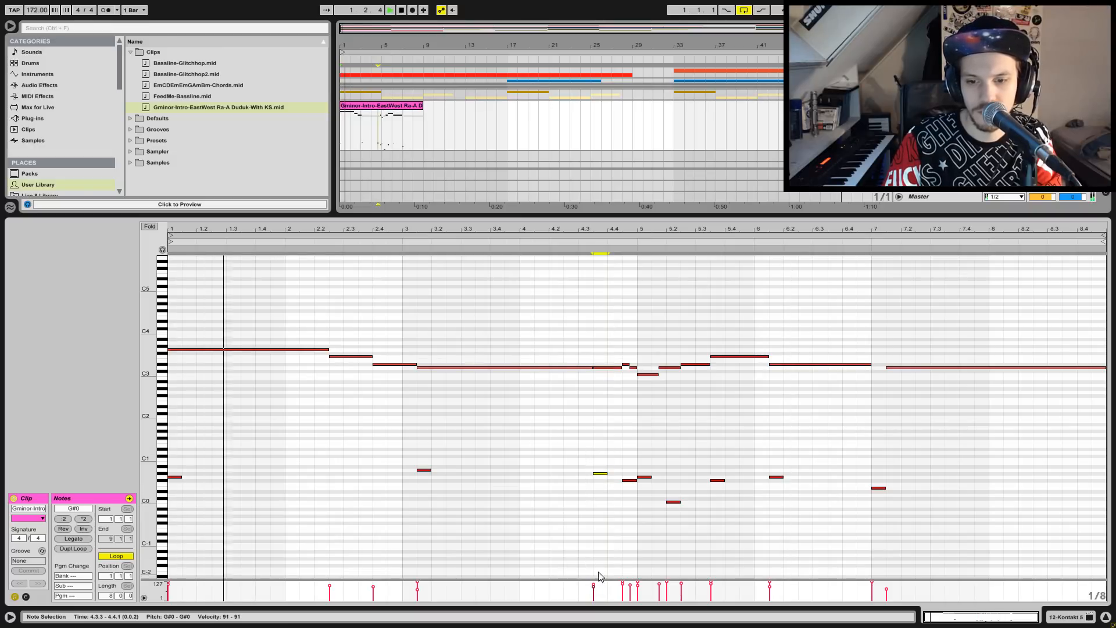
left_click_drag(594, 587, 594, 588)
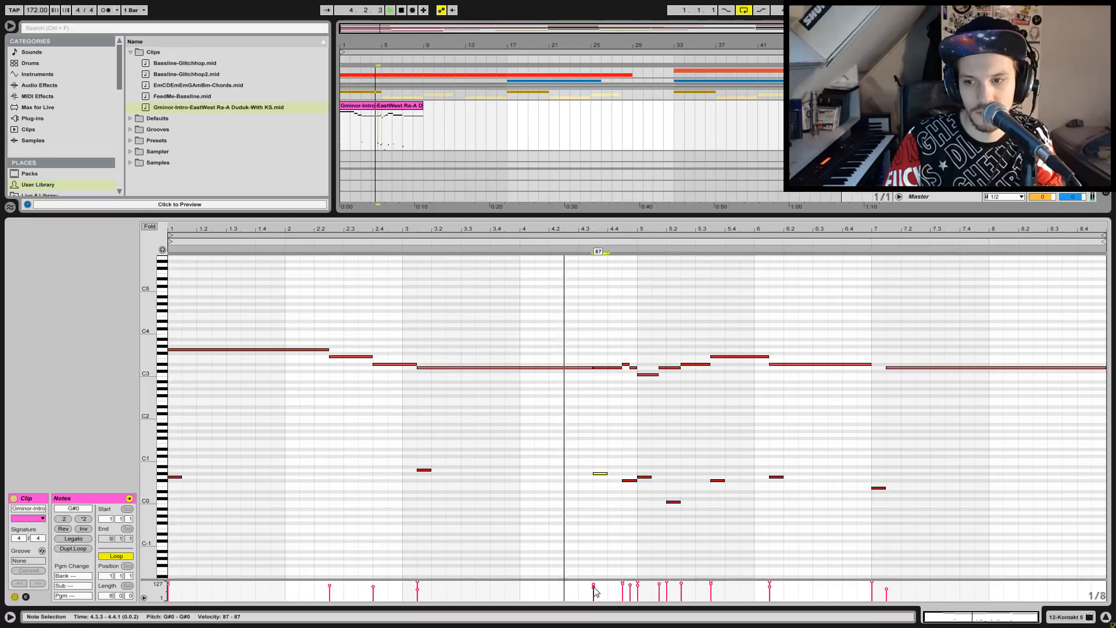
left_click_drag(595, 592, 595, 600)
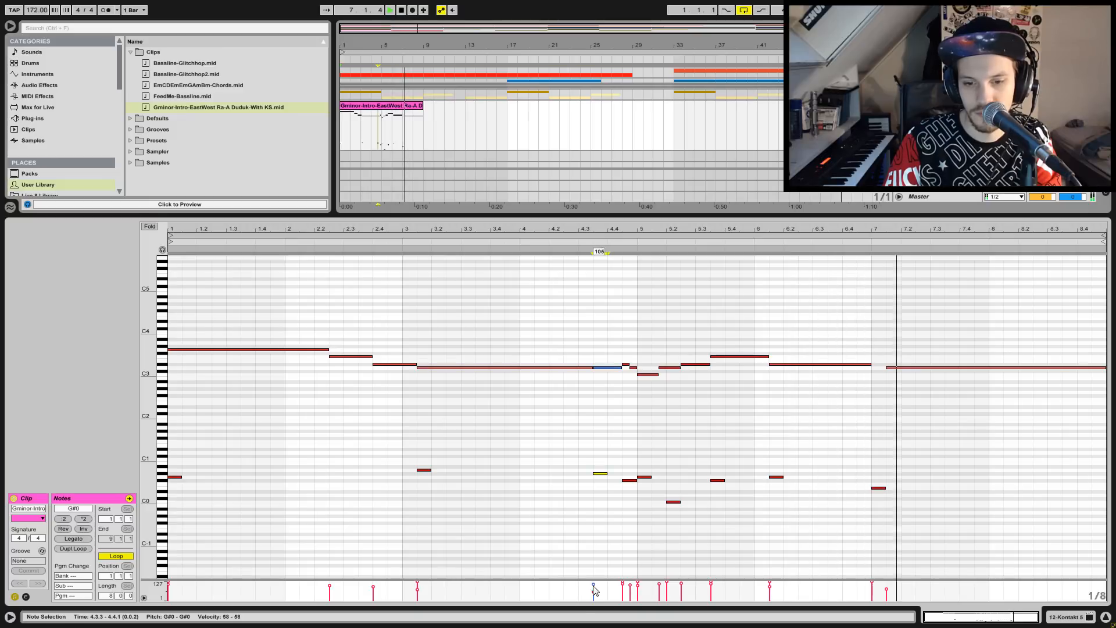
- Enlarge the velocity lane and set the D3 notes' velocities to 77 at 4.3.3 and 82 at 7.1.3 while auditioning
left_click(418, 590)
key("space")
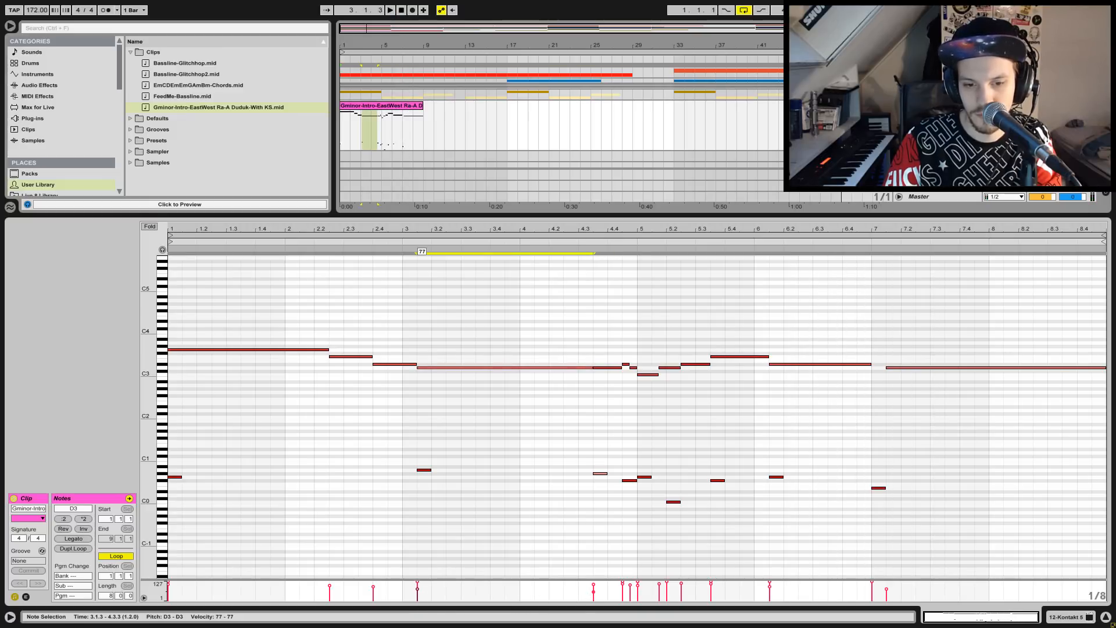
key("space")
mouse_move(593, 592)
left_mouse_down()
mouse_move(603, 520)
mouse_move(593, 553)
left_mouse_up()
left_click(593, 535)
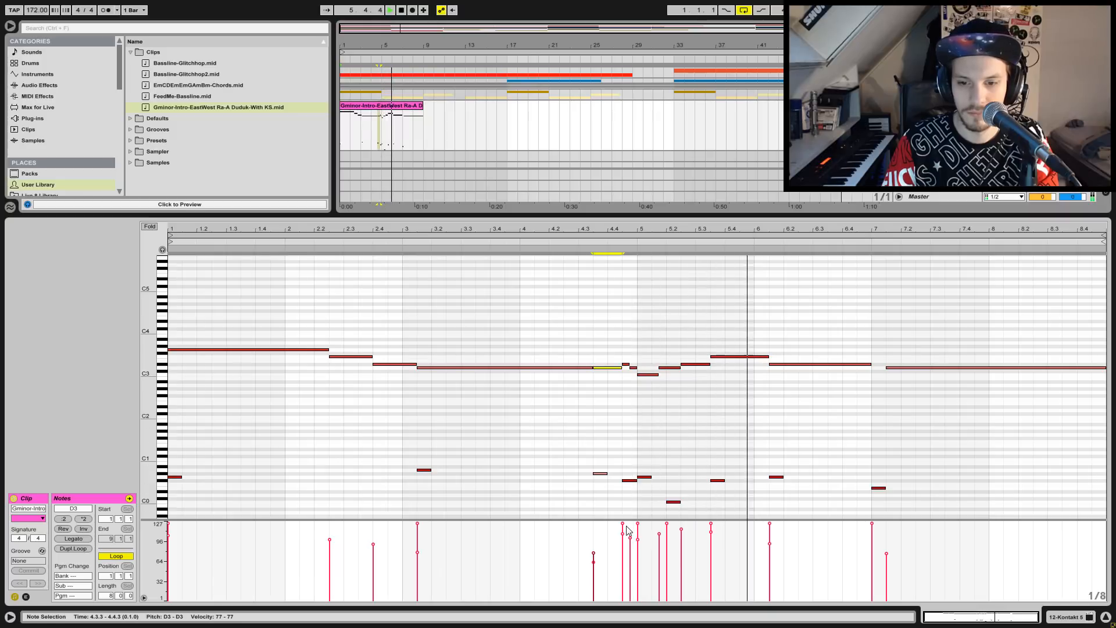
left_click_drag(623, 527, 625, 538)
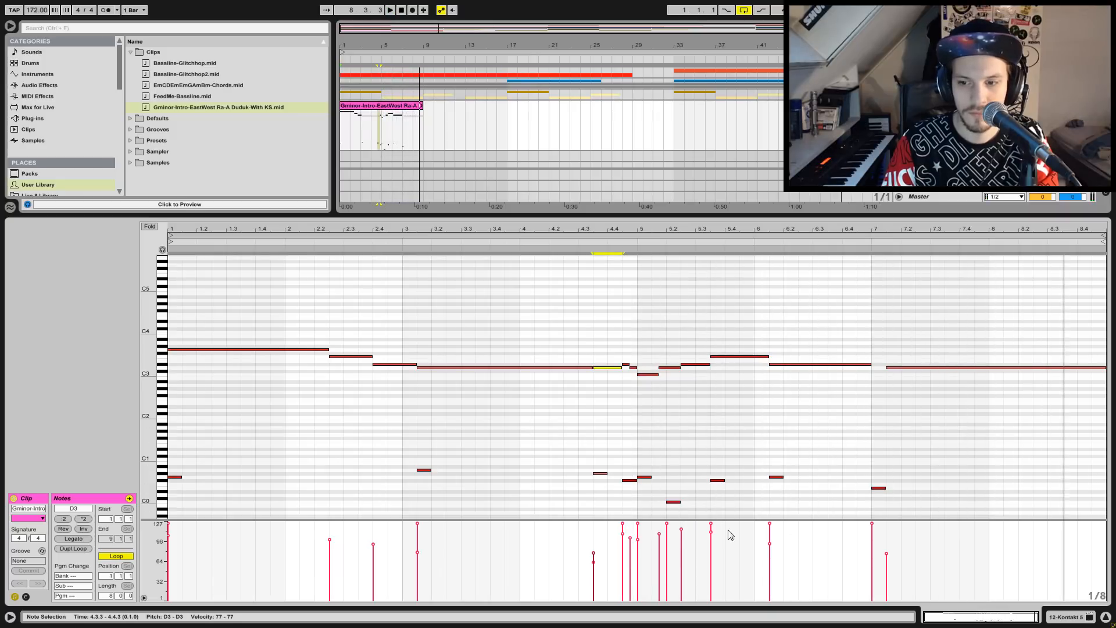
left_click(886, 554)
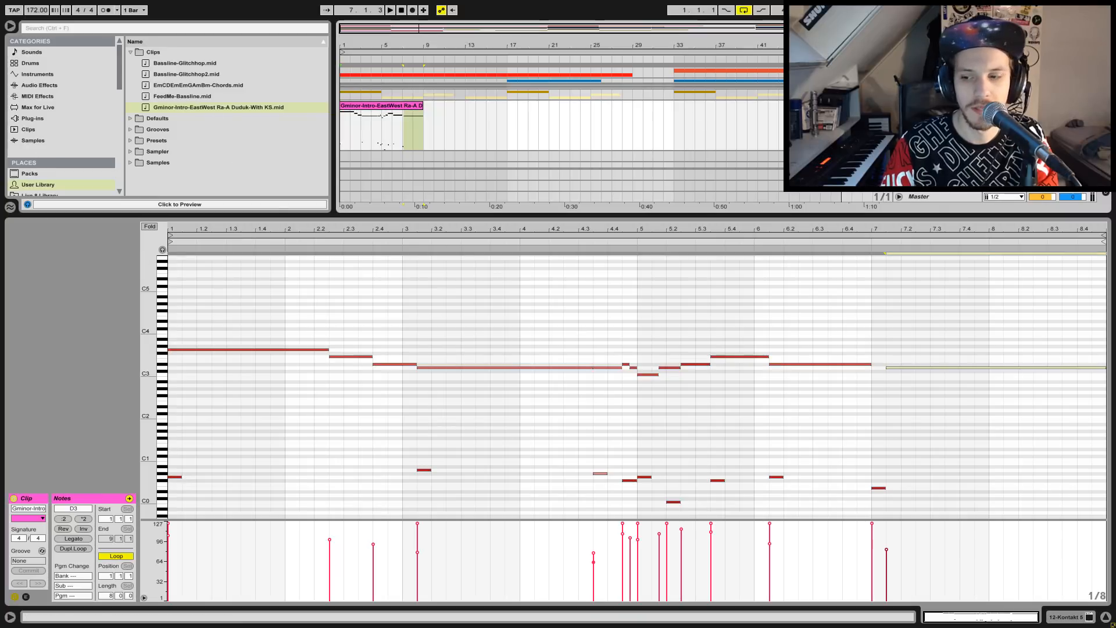
- Open the ValhallaRoom reverb on return track A to view its settings, and copy the device
left_click(1066, 616)
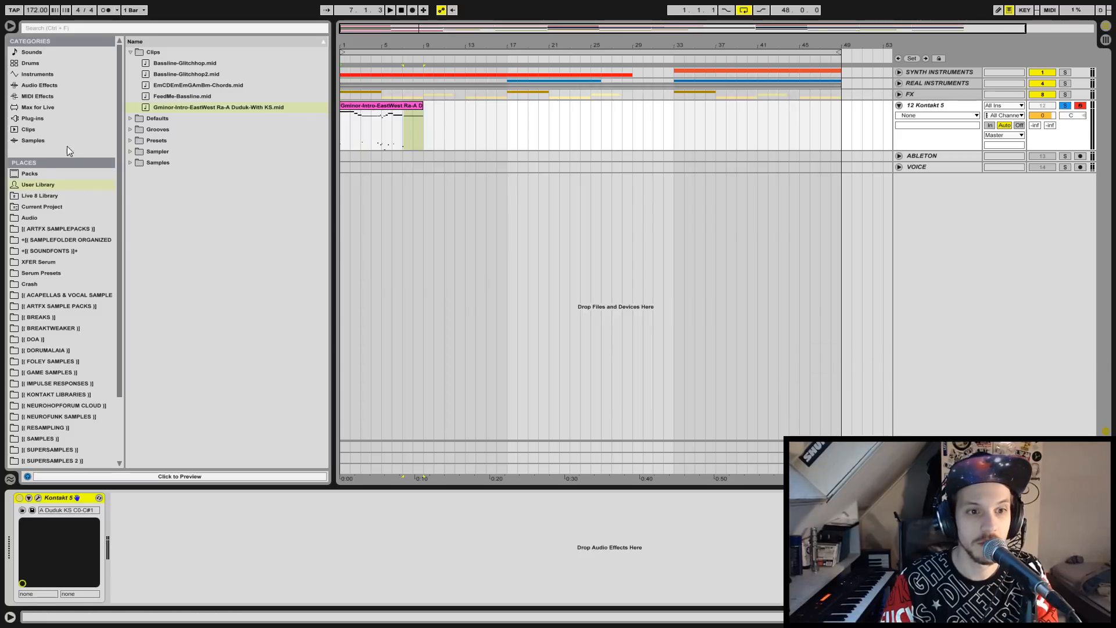
left_click(347, 433)
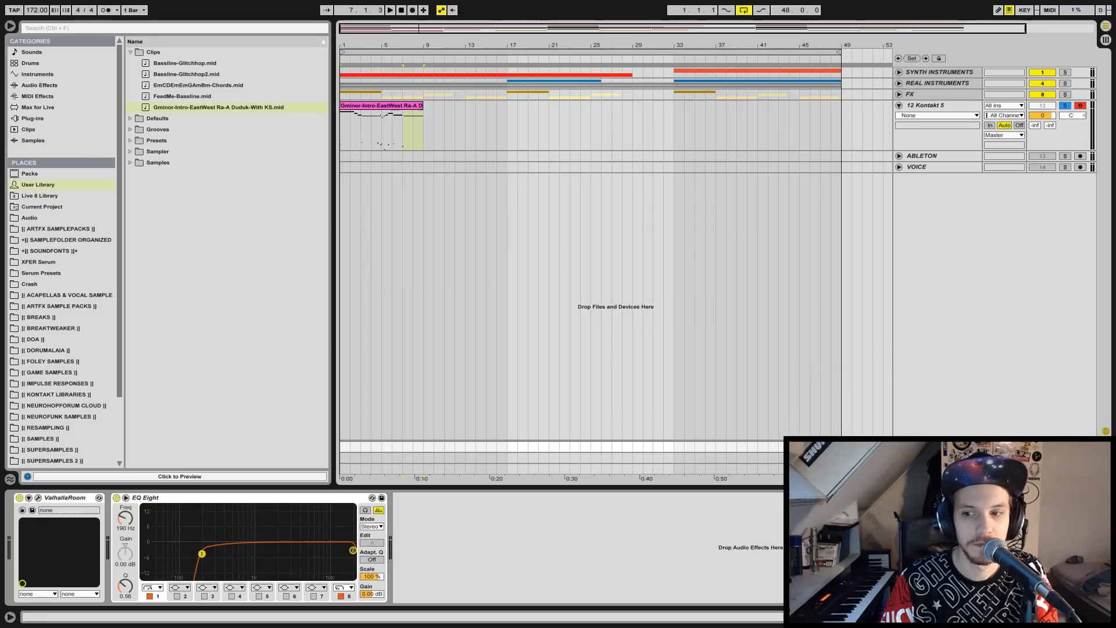
left_click(53, 497)
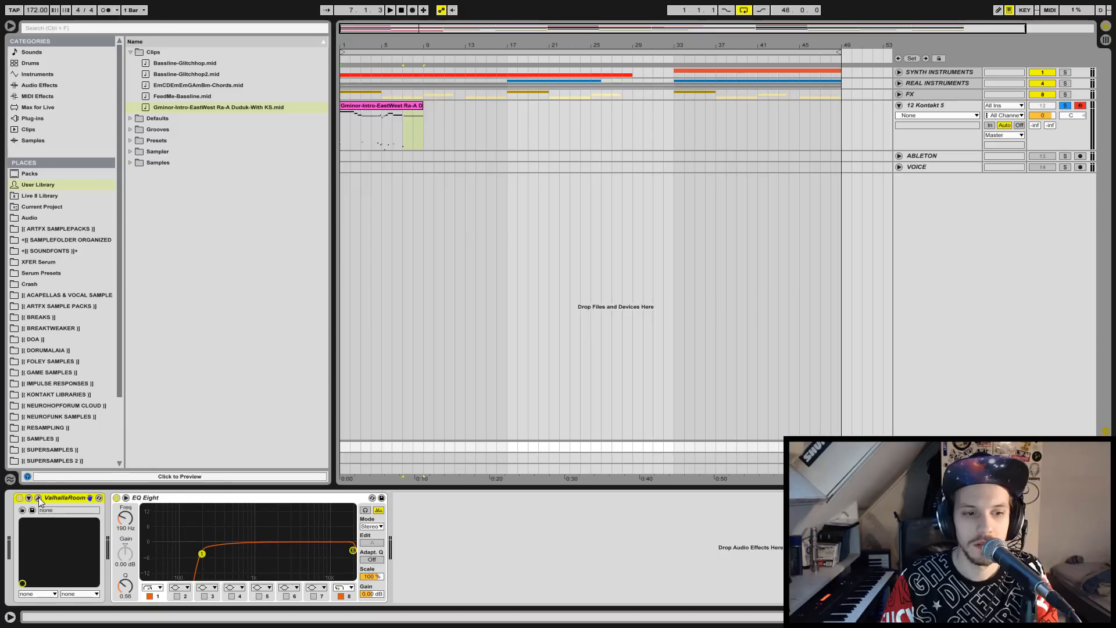
left_click(38, 498)
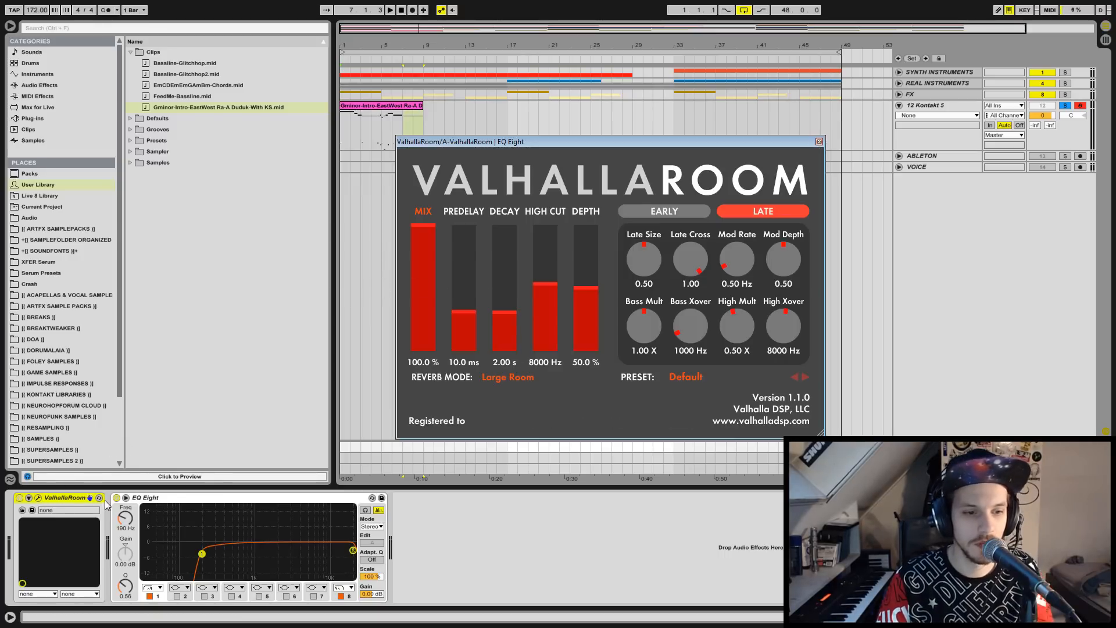
left_click(54, 498)
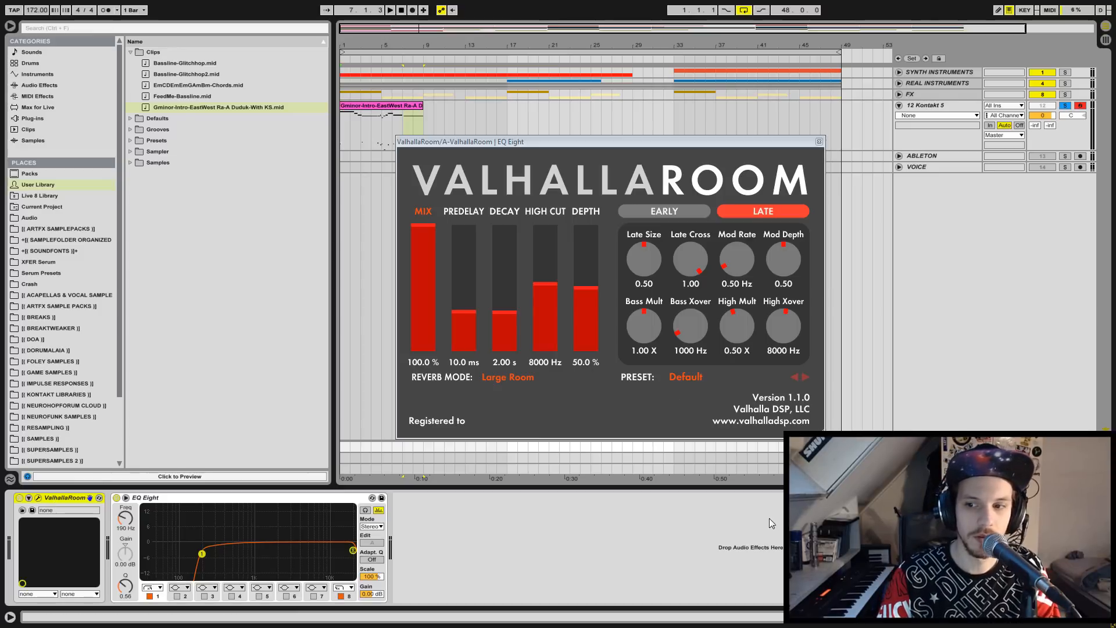
- Insert a new return track below return A and paste the copied ValhallaRoom device into it
right_click(956, 451)
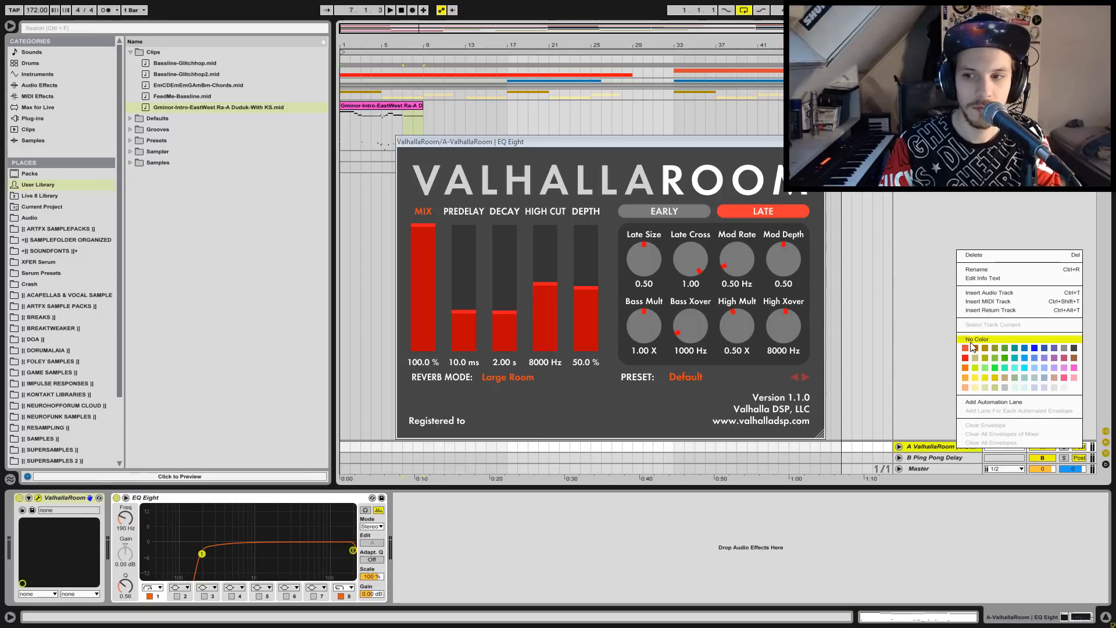
left_click(990, 310)
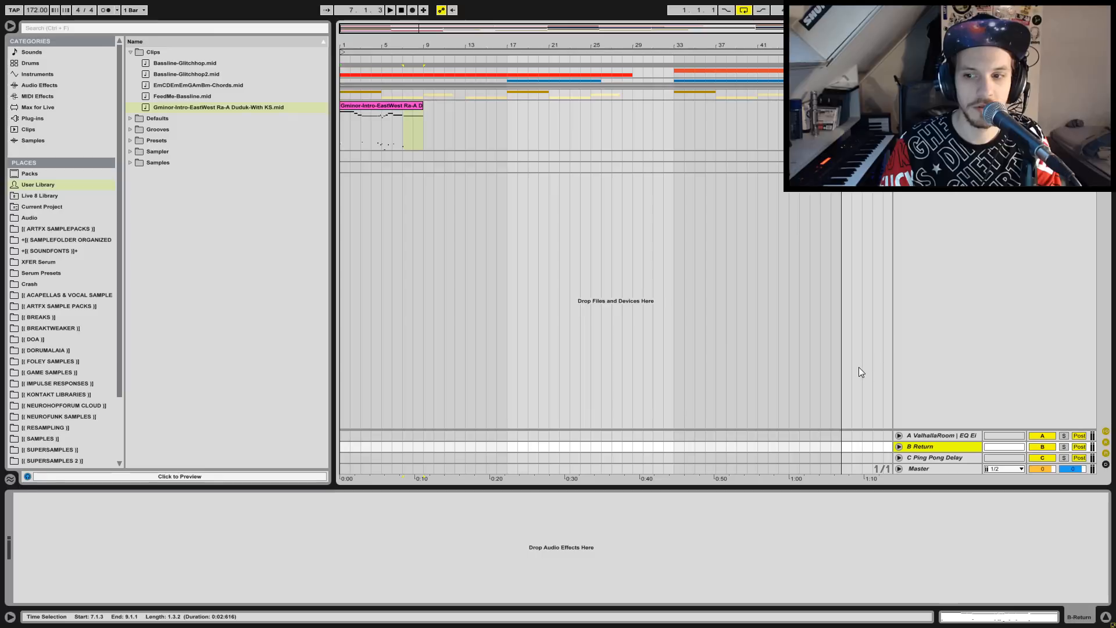
left_click(184, 536)
key("ctrl+v")
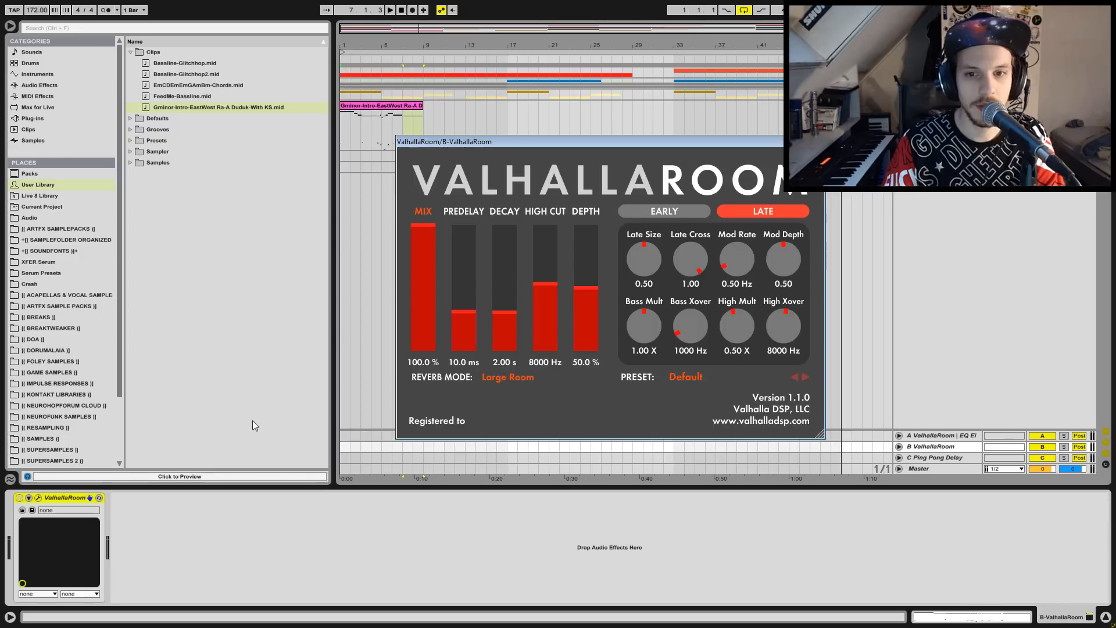
- Load the LargeHall preset from the Halls category into the new return's ValhallaRoom
left_click(681, 377)
mouse_move(718, 311)
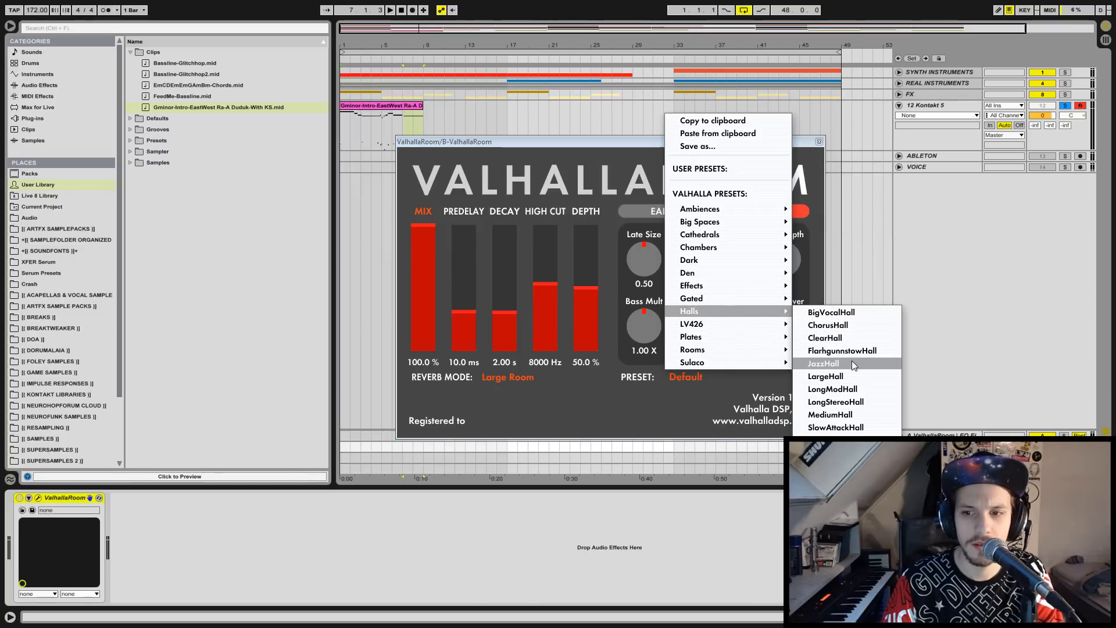
left_click(846, 379)
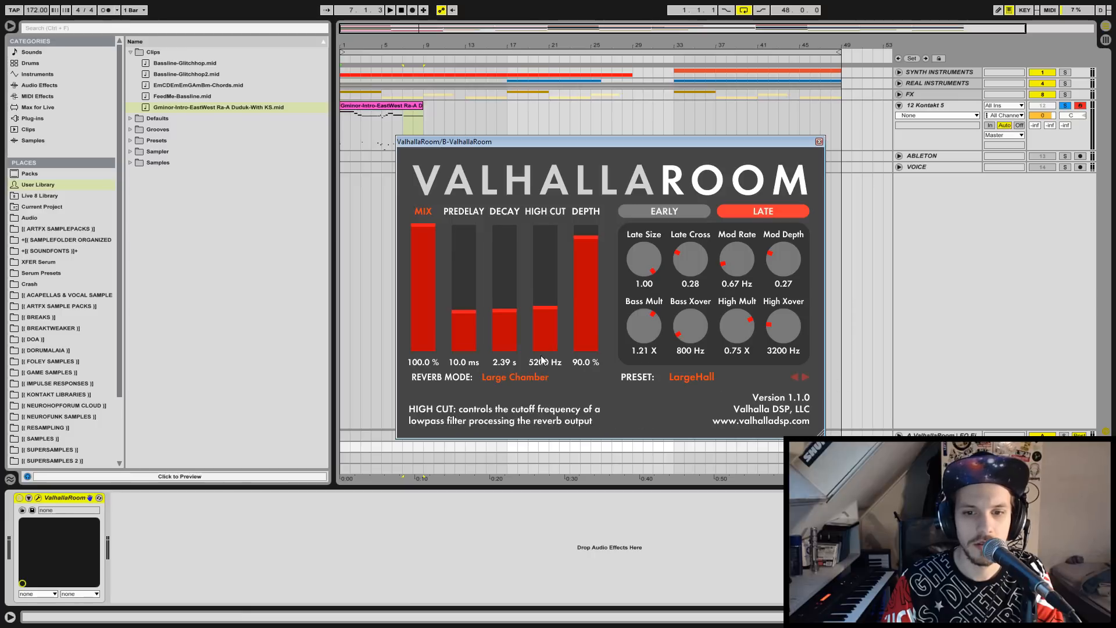
- Send the Kontakt 5 track to the B-ValhallaRoom return and set the reverb's decay to 6.92 s during playback
left_click_drag(1043, 126, 1043, 111)
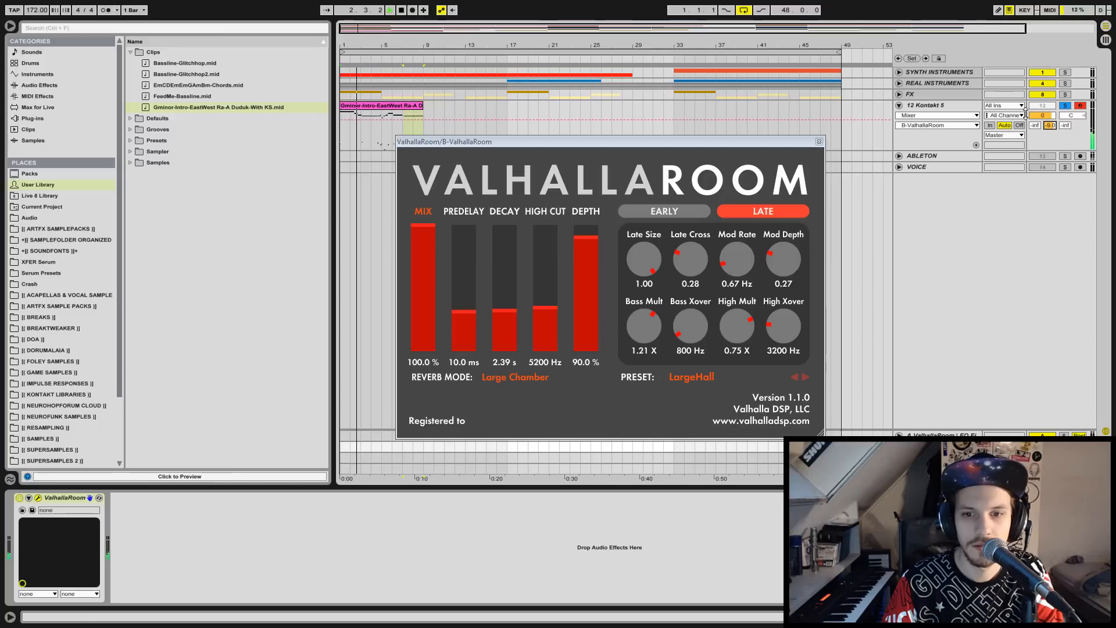
left_click(507, 298)
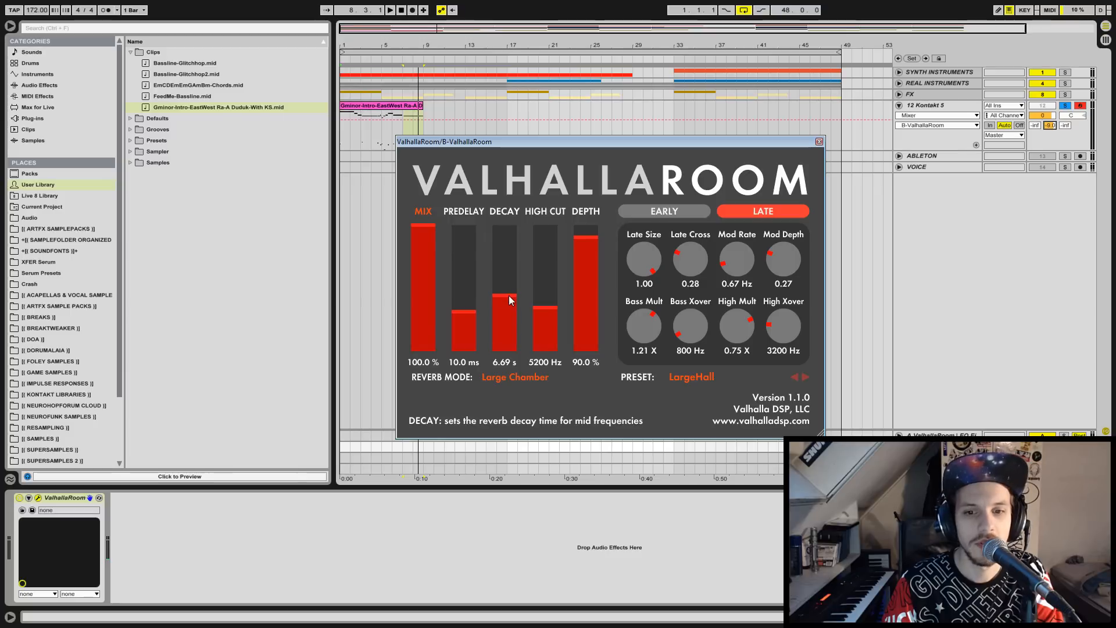
left_click_drag(508, 295, 508, 295)
key("space")
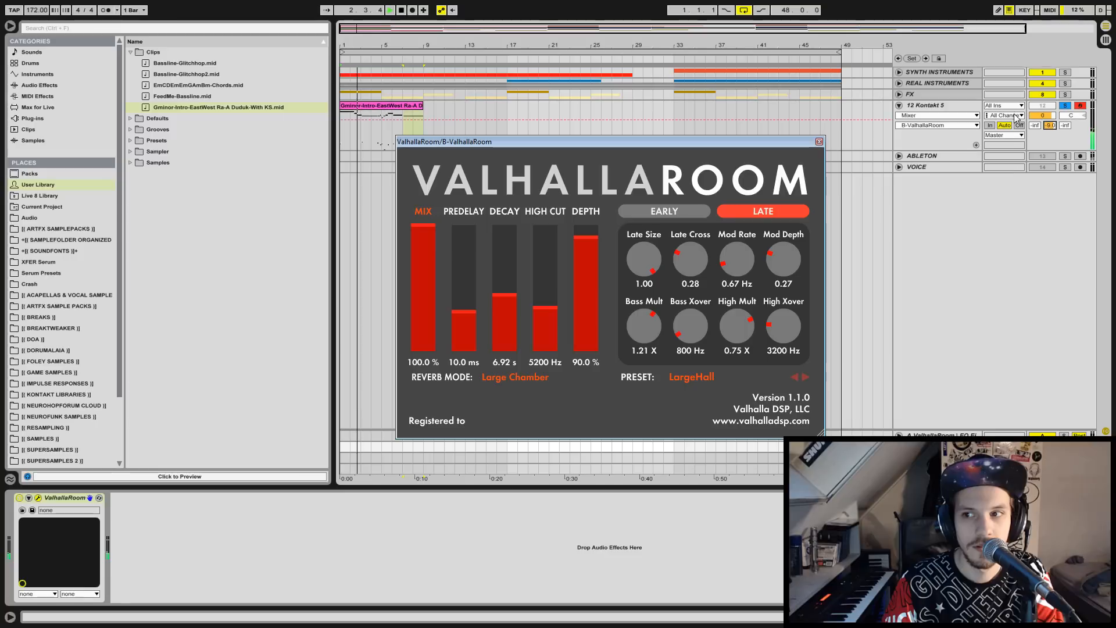
left_click_drag(1049, 125, 1050, 127)
key("space")
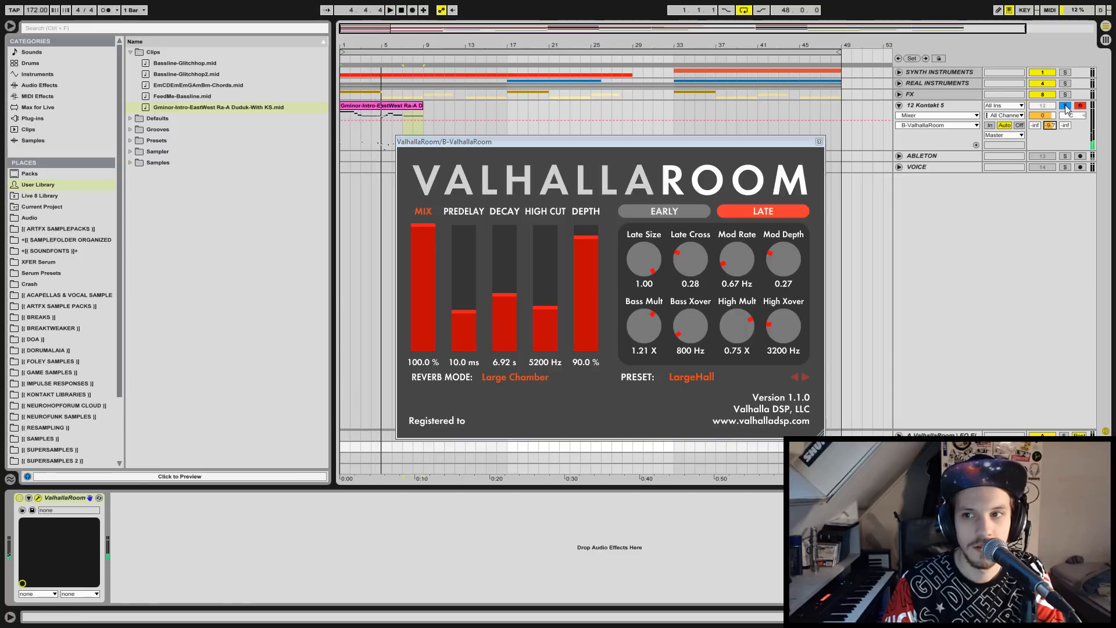
- Open the duduk clip's notes on the Kontakt 5 track for editing
left_click(945, 109)
double_click(381, 125)
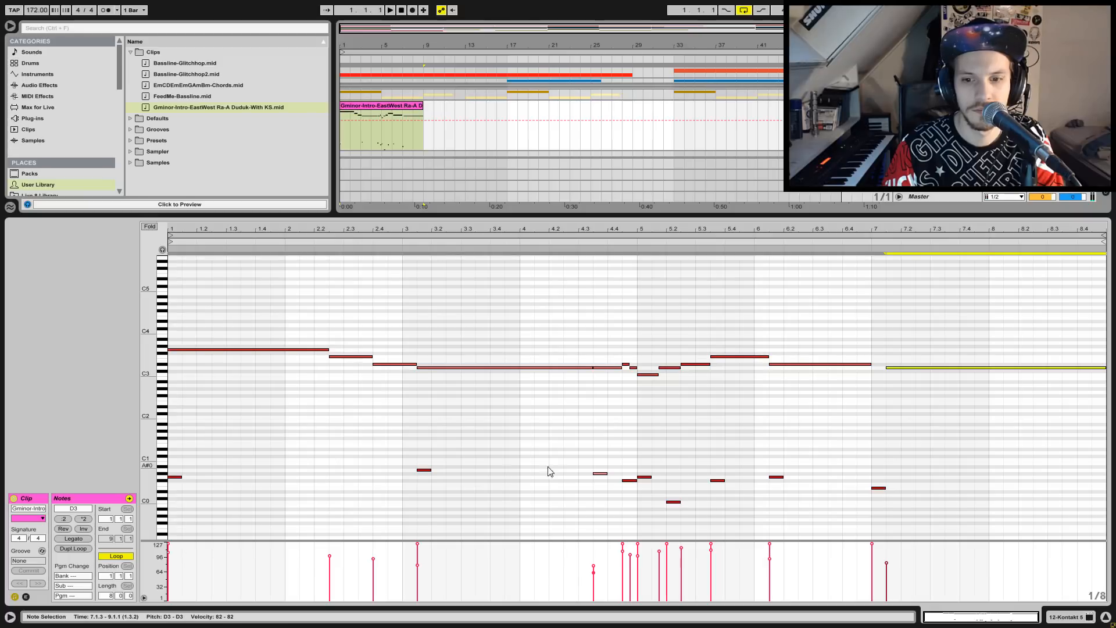
- Try A#0, F0 and D0 for the G#0 keyswitch note at 4.3.3 during playback, and move it back to G#0
left_click(603, 474)
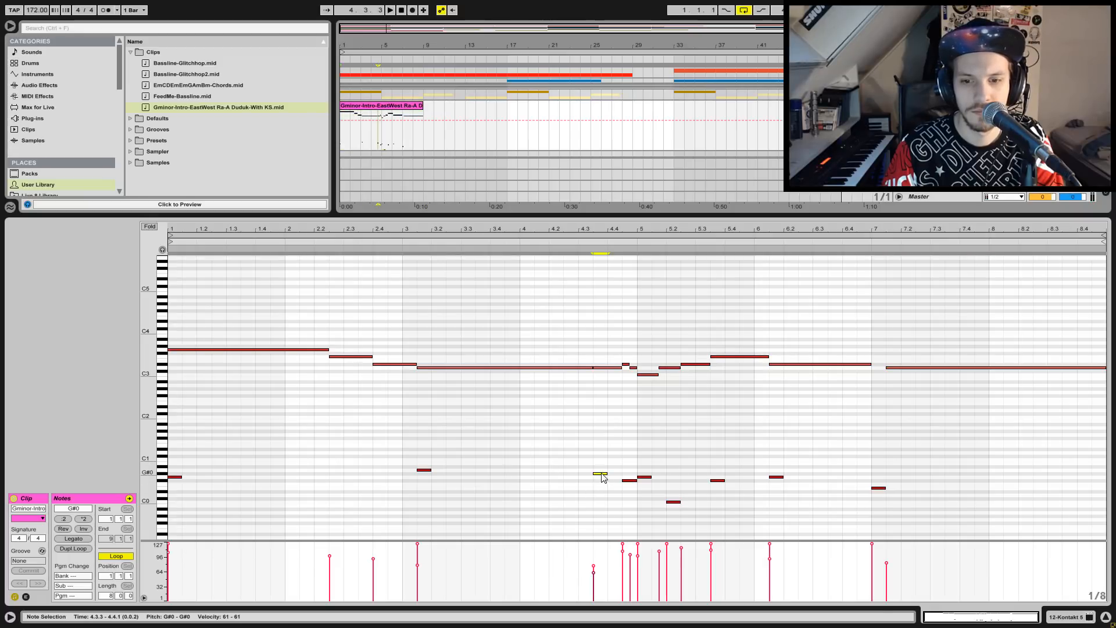
key("space")
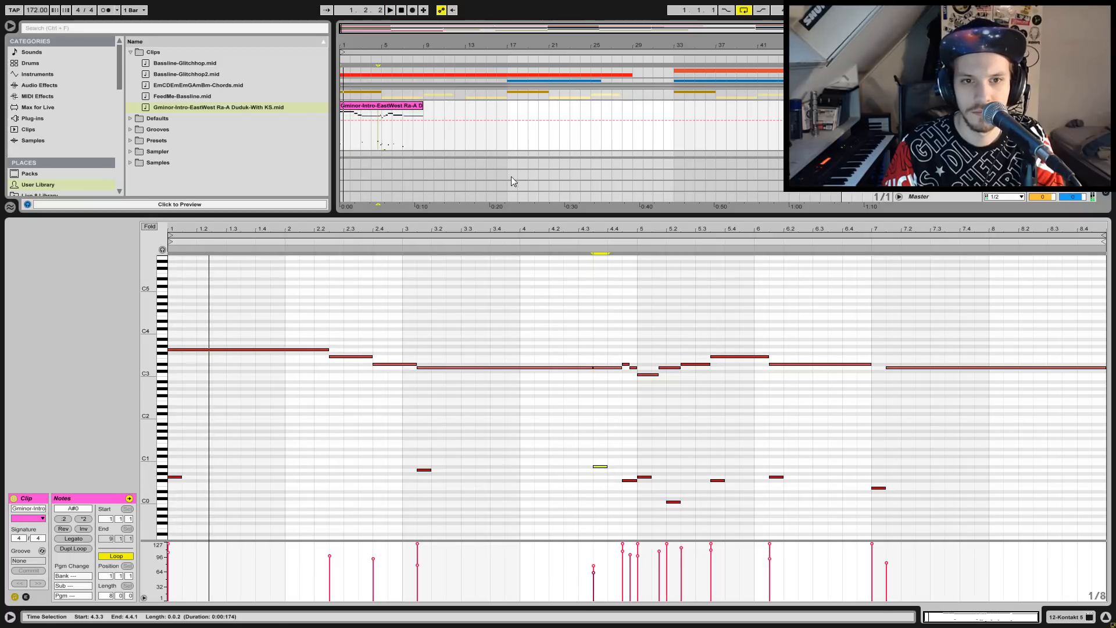
left_click(374, 133)
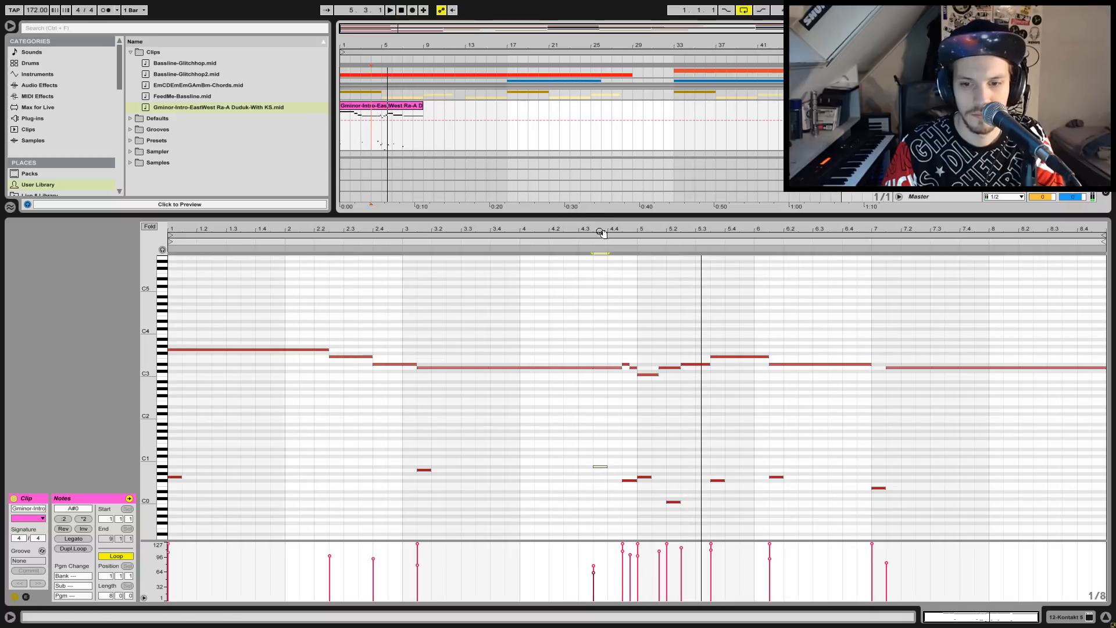
left_click(599, 467)
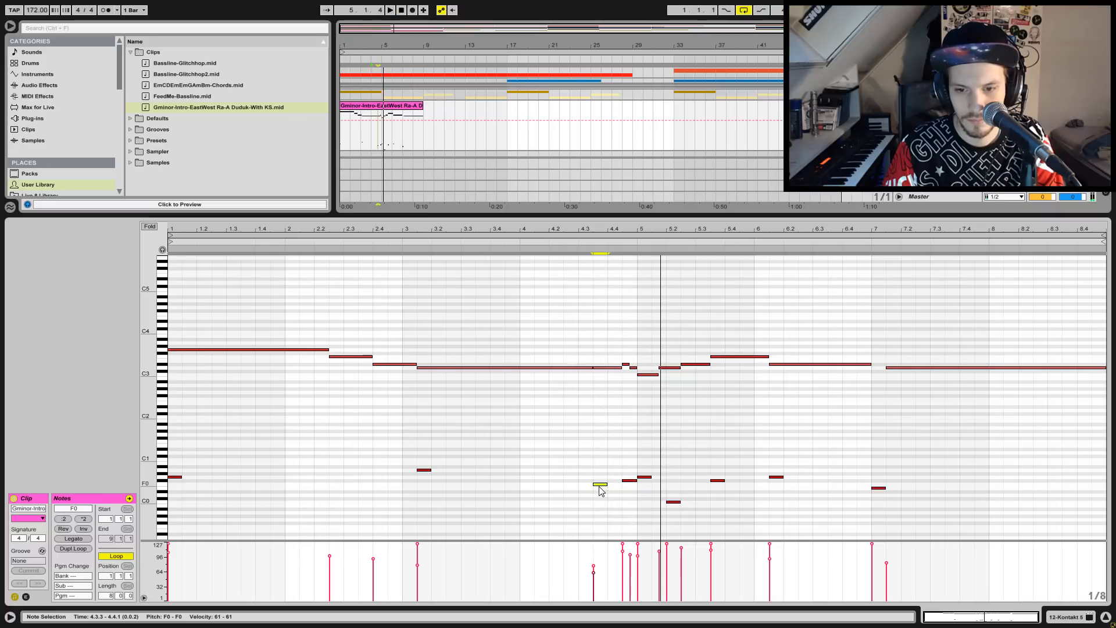
left_click_drag(599, 489, 601, 492)
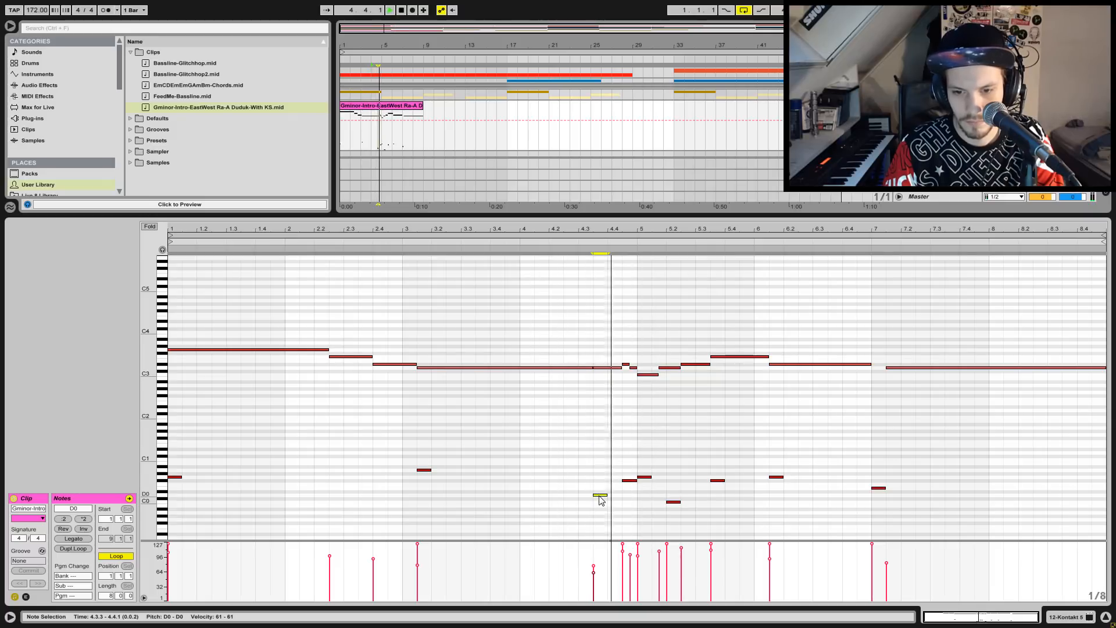
left_click_drag(601, 500, 599, 493)
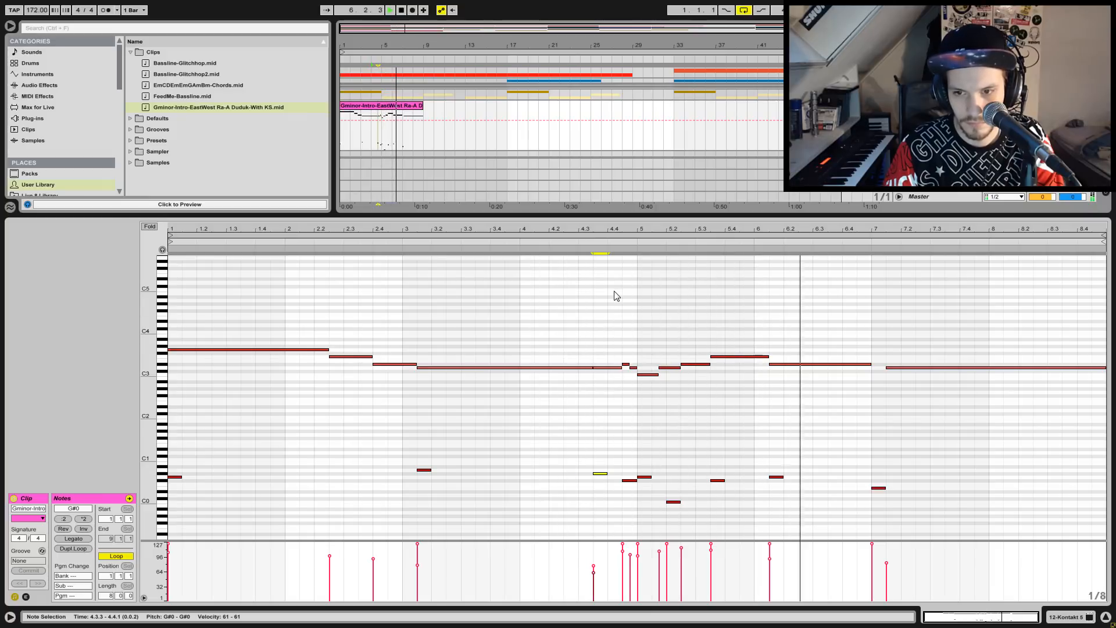
- Raise the velocity of the D3 melody note at 4.3.3 to 95
left_click(593, 566)
left_click_drag(593, 566, 594, 559)
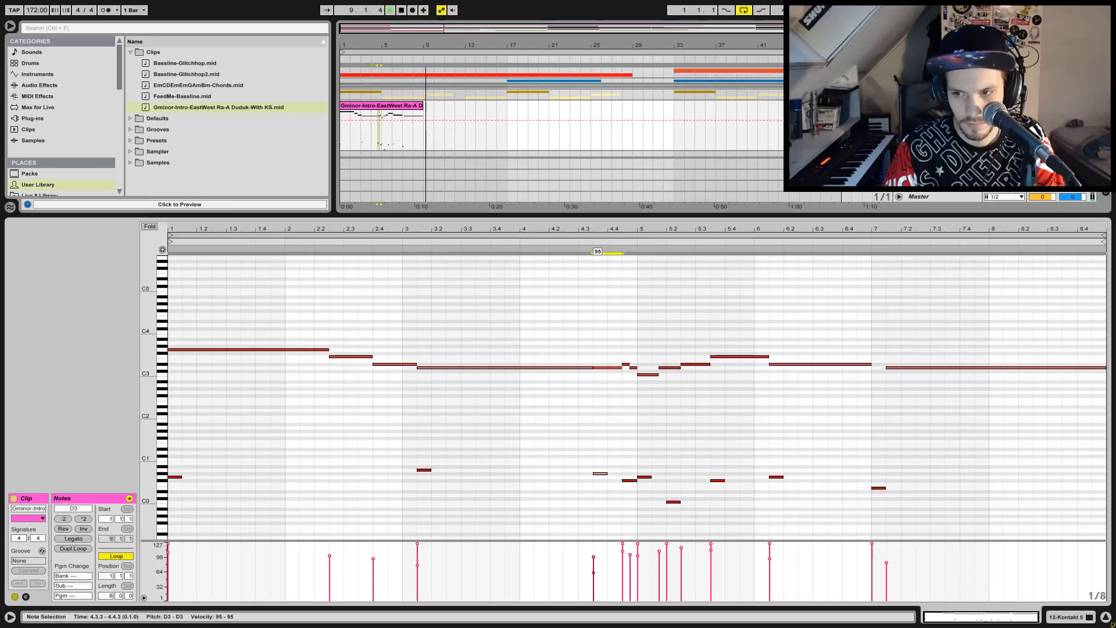
- Add a Glue Compressor after ValhallaRoom on the B return track
key("space")
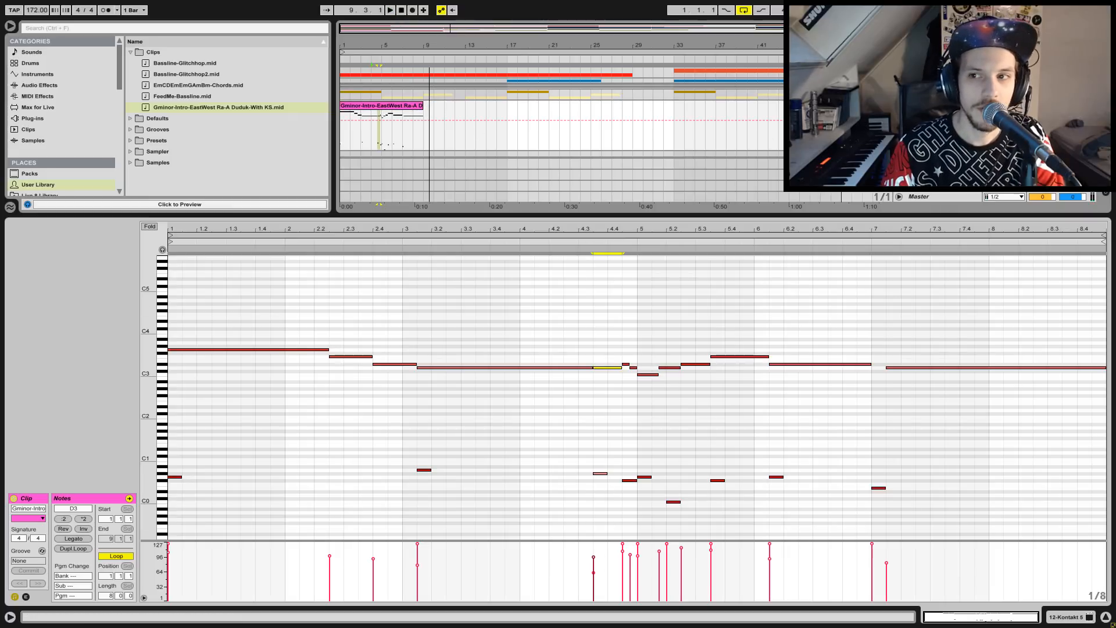
left_click(1062, 618)
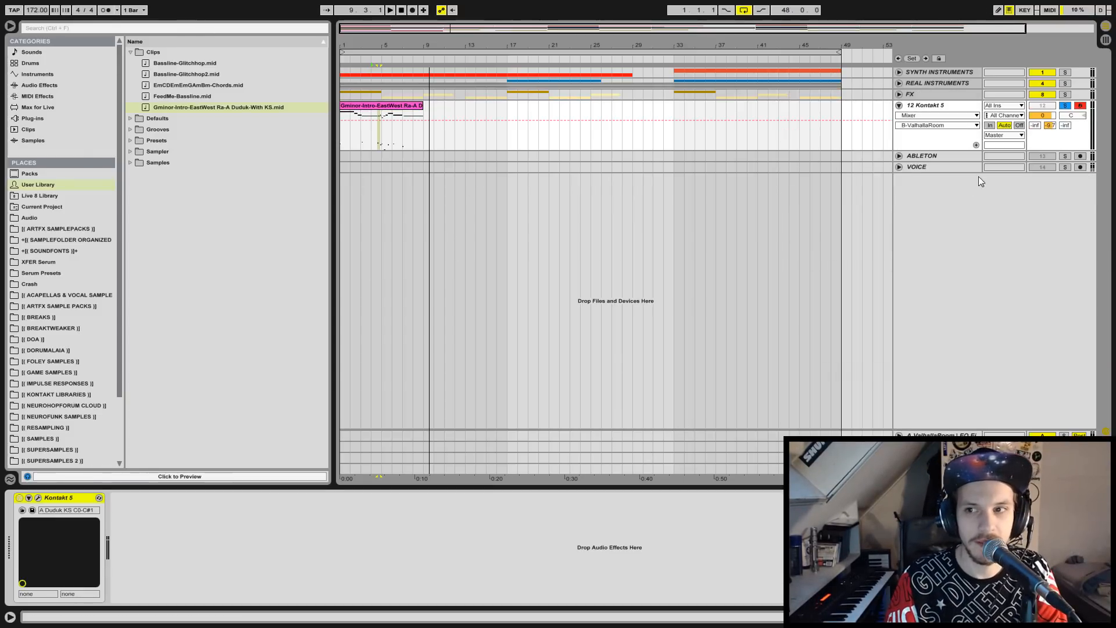
left_click(937, 447)
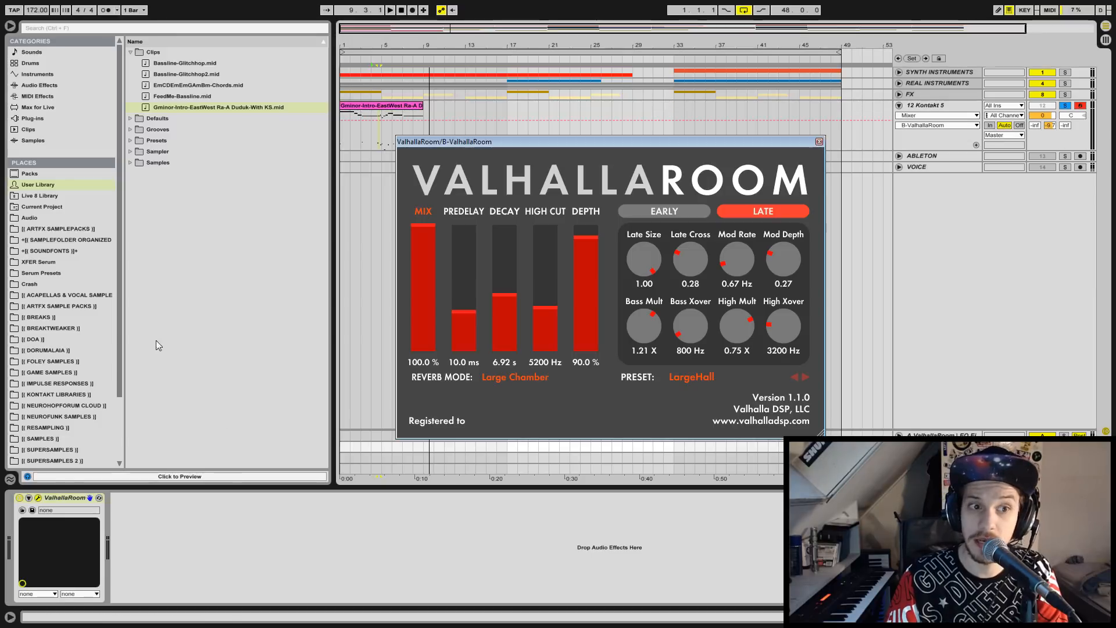
left_click(41, 86)
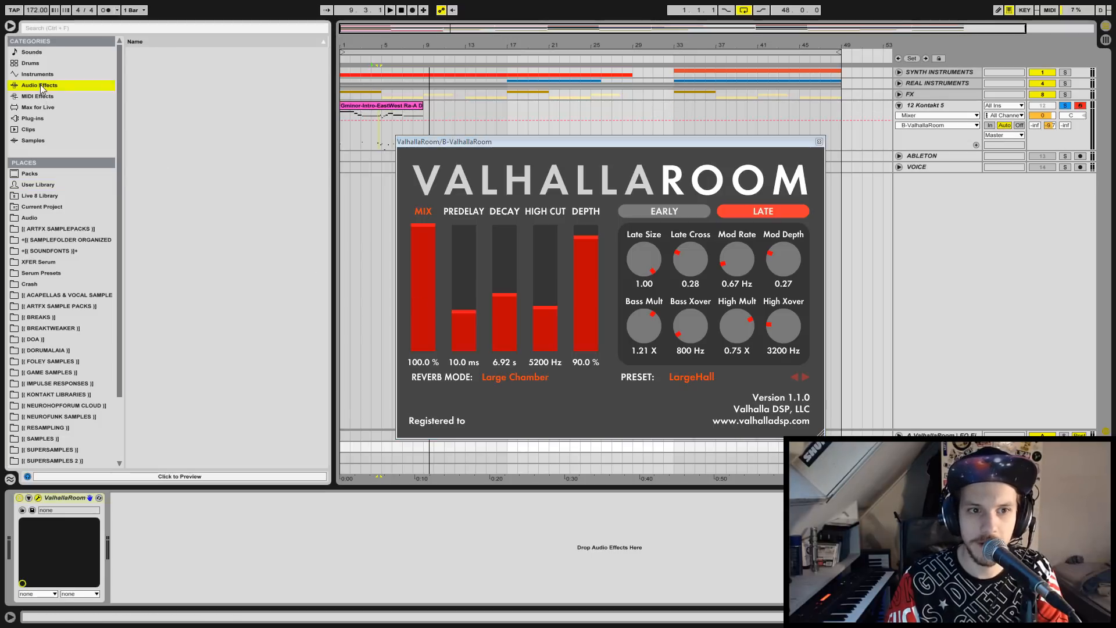
left_click_drag(166, 250, 386, 520)
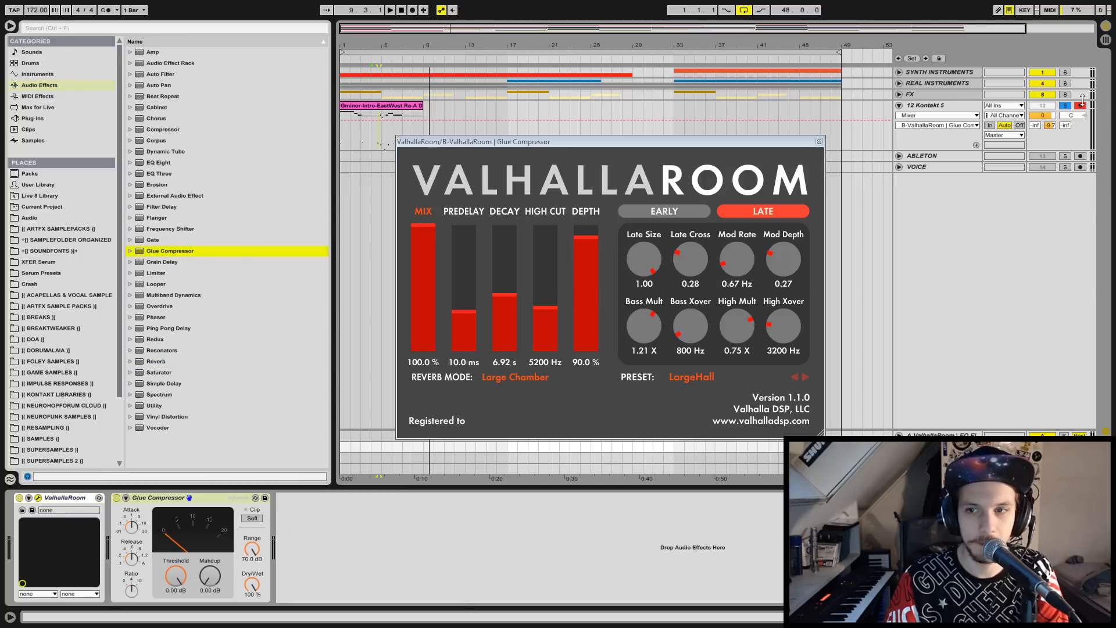
- Set the Glue Compressor to a longer attack, soft clipping, −15.2 dB threshold and 5.56 dB makeup, and close the ValhallaRoom window
left_click(129, 525)
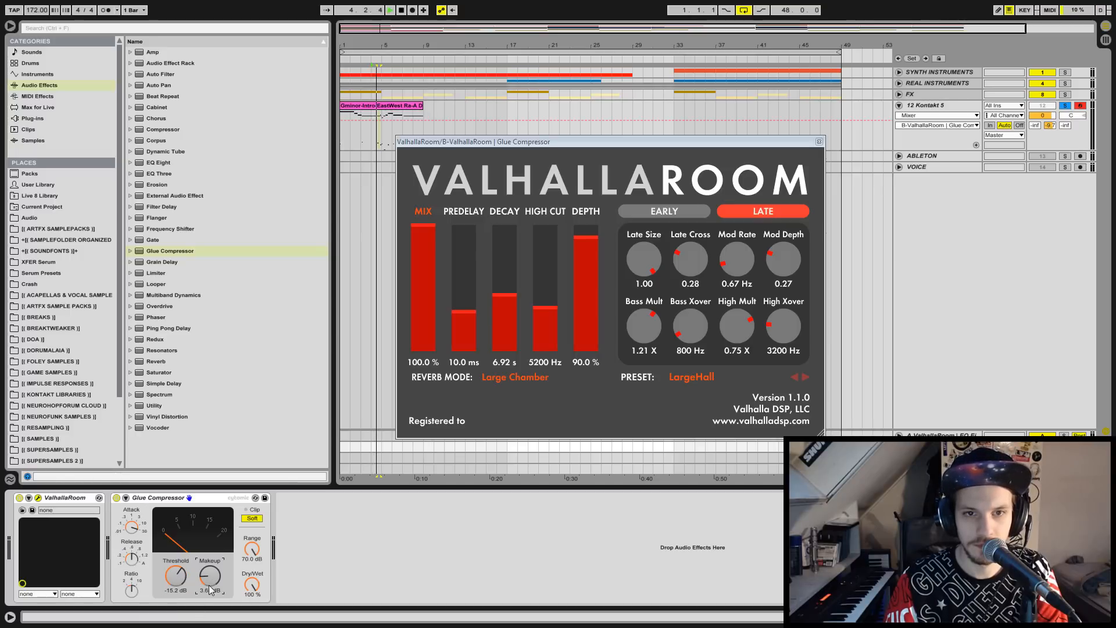
left_click_drag(199, 600, 210, 582)
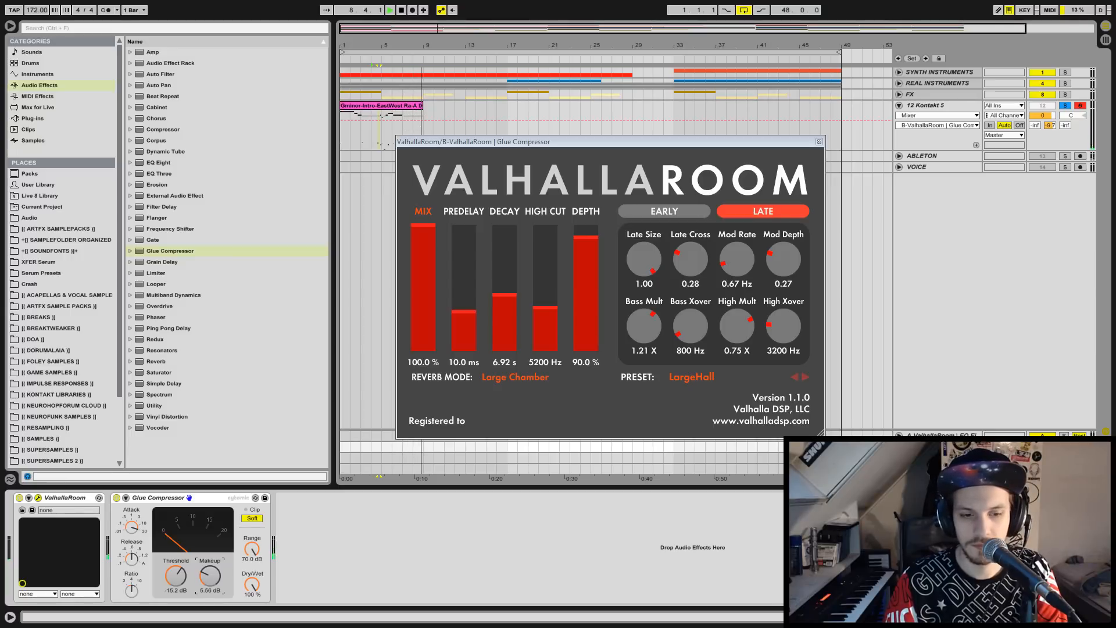
left_click(819, 142)
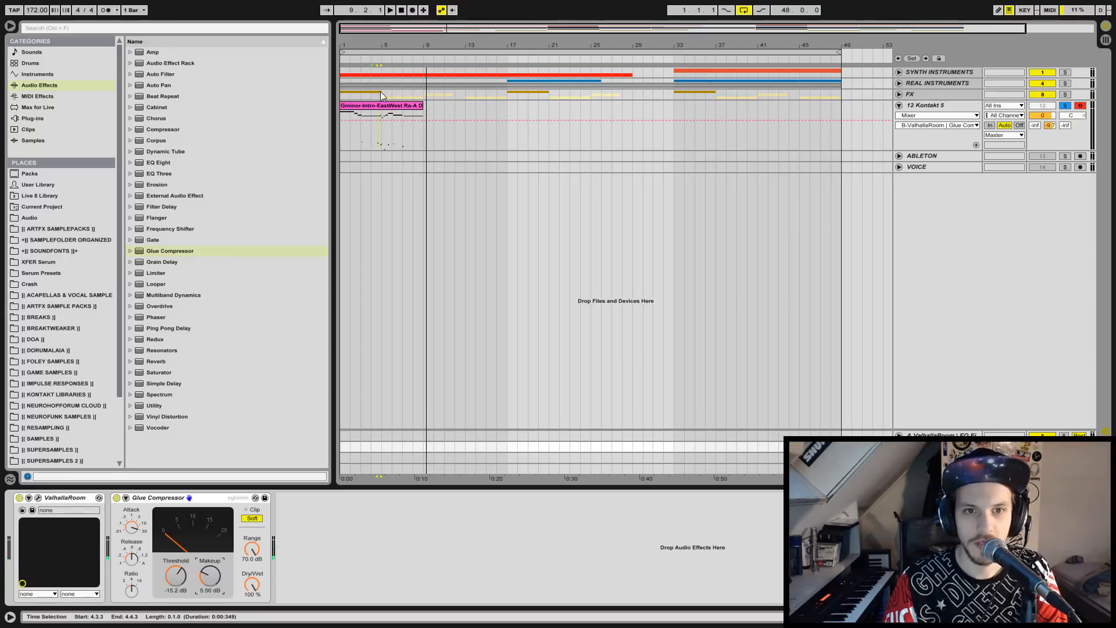
key("space")
- Take the Kontakt 5 track out of solo and lower its volume to -2.7 dB during playback
left_click(343, 131)
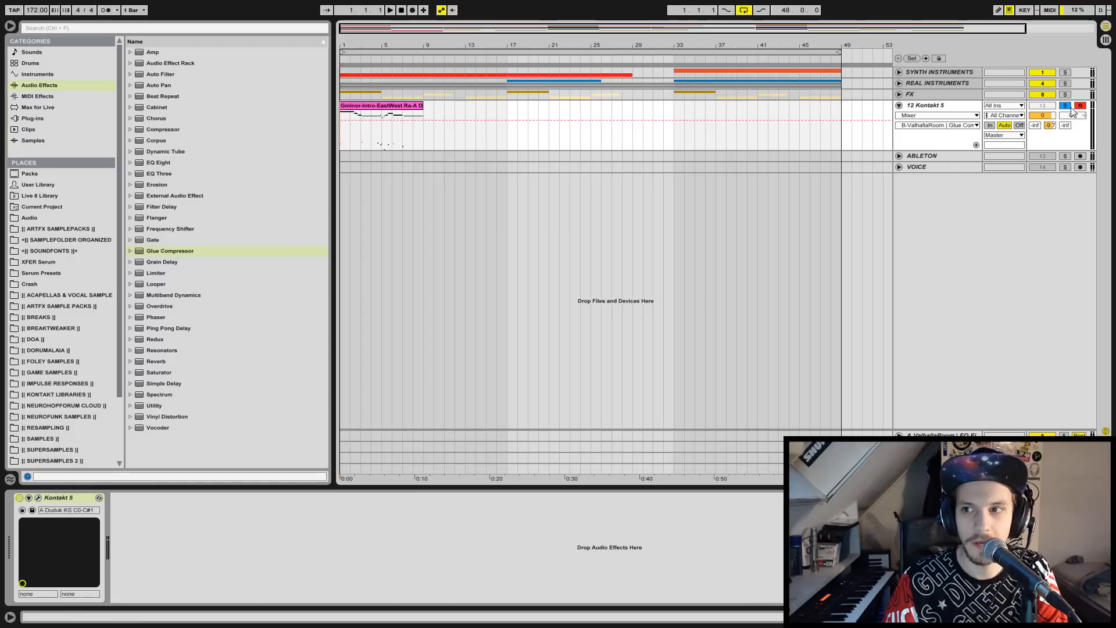
left_click(899, 106)
left_click(900, 106)
left_click_drag(1050, 116, 1051, 121)
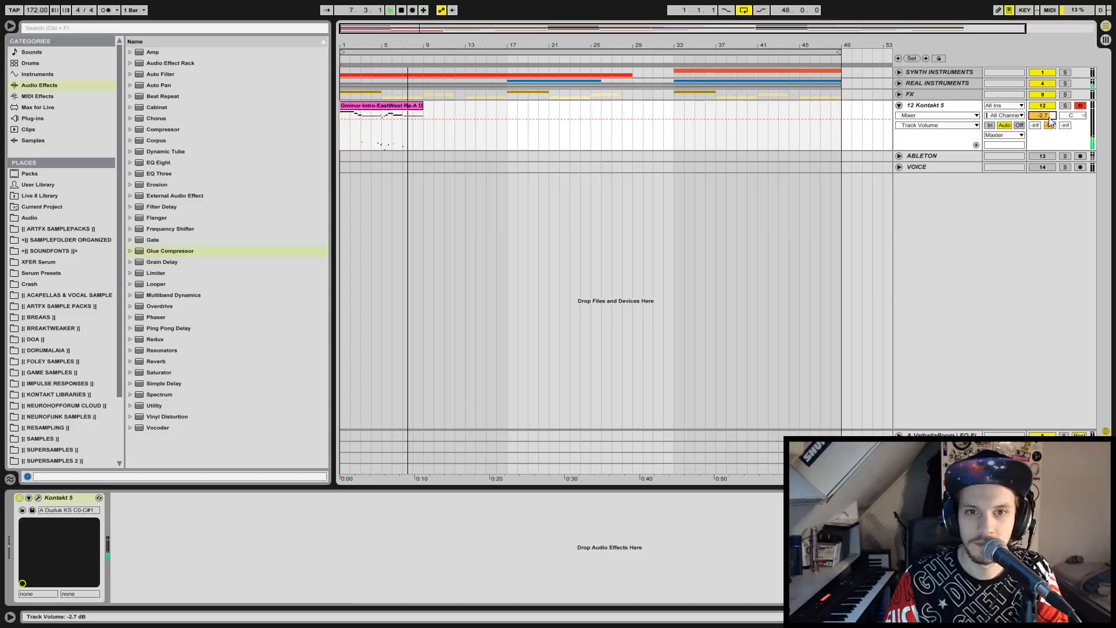
- Extend the duduk clip to bar 17 so it repeats once, and consolidate it into a single 16-bar clip
left_click_drag(422, 105, 508, 106)
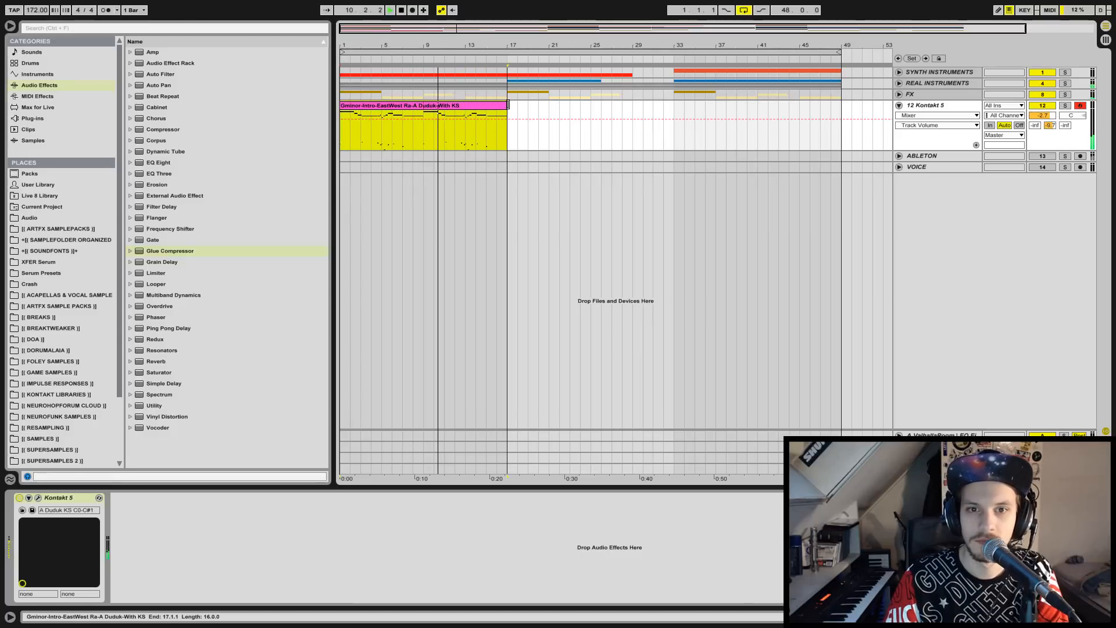
double_click(439, 110)
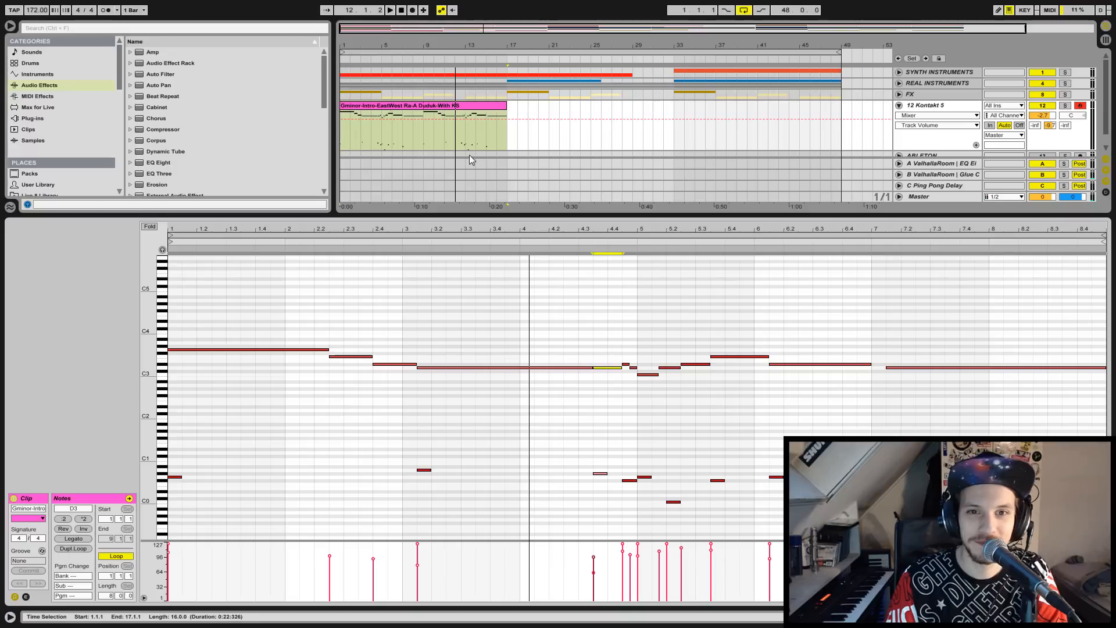
key("ctrl+j")
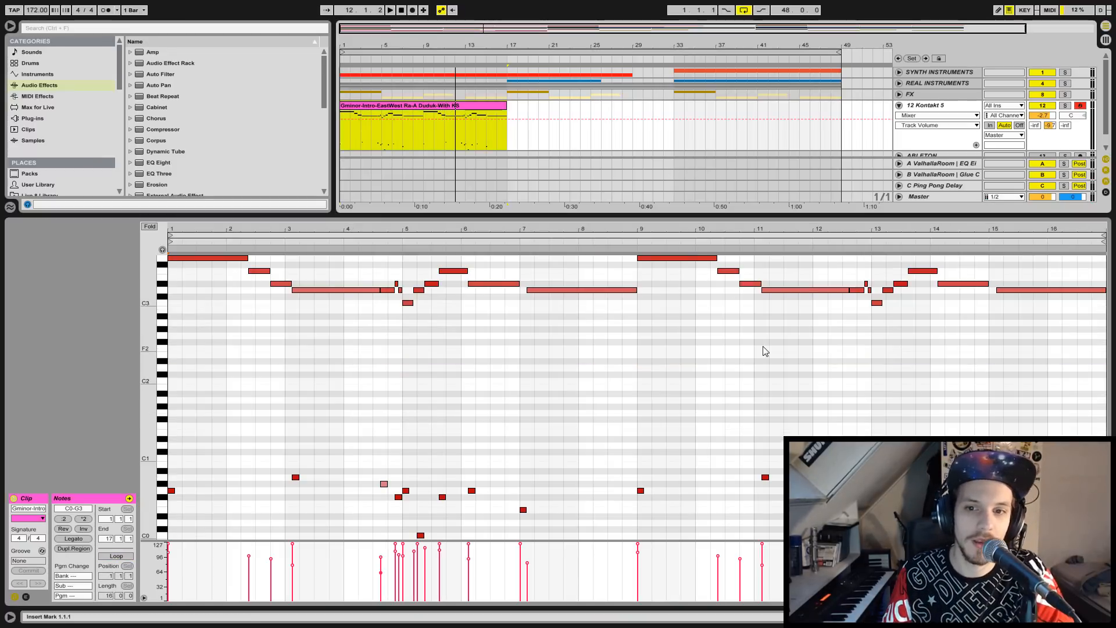
- Audition the consolidated duduk clip, try F#0 for the G#0 keyswitch note at 4.3.3, and move it back to G#0
left_click(425, 143)
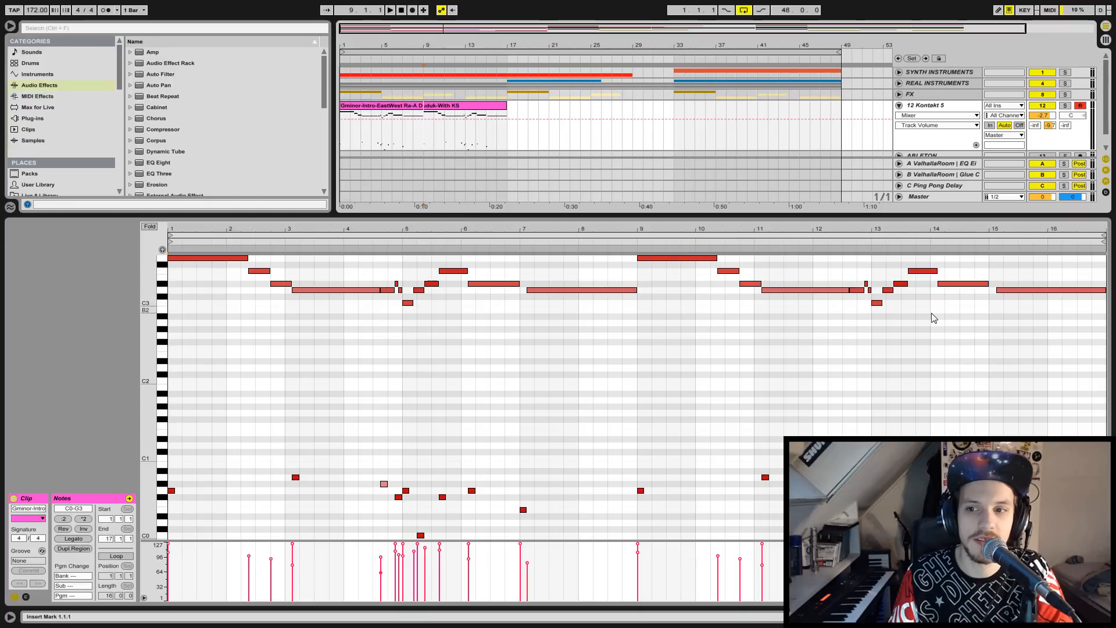
key("space")
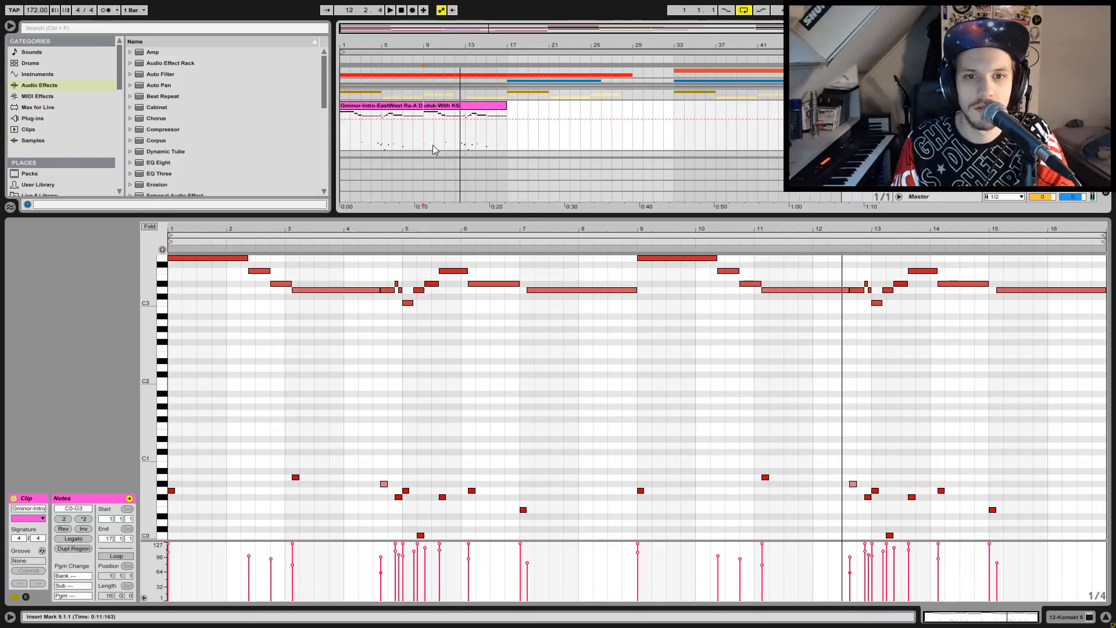
key("space")
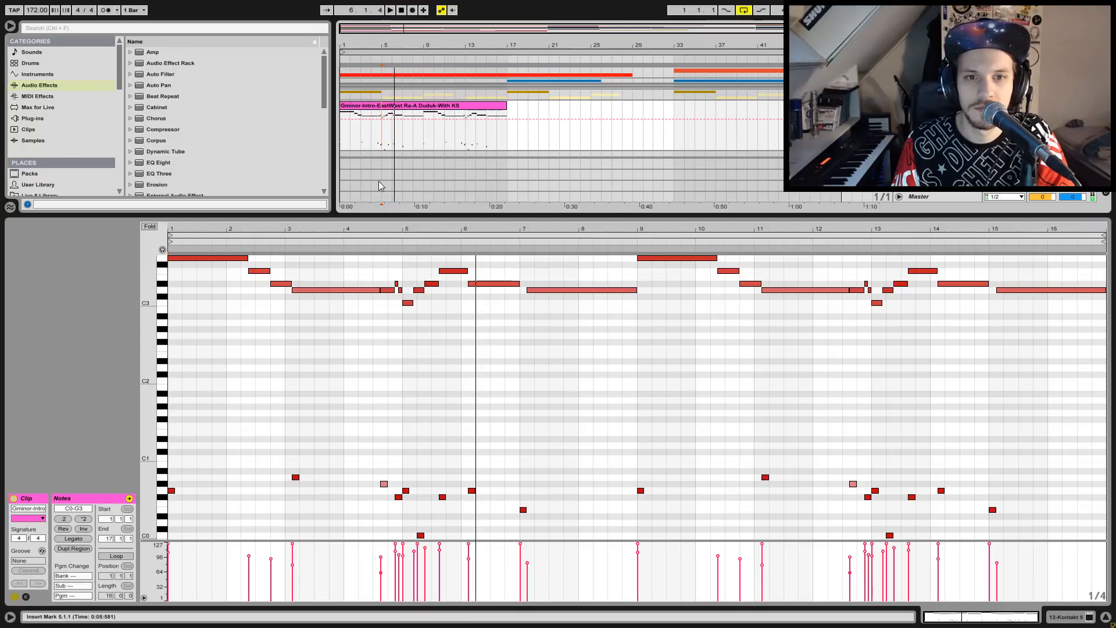
key("space")
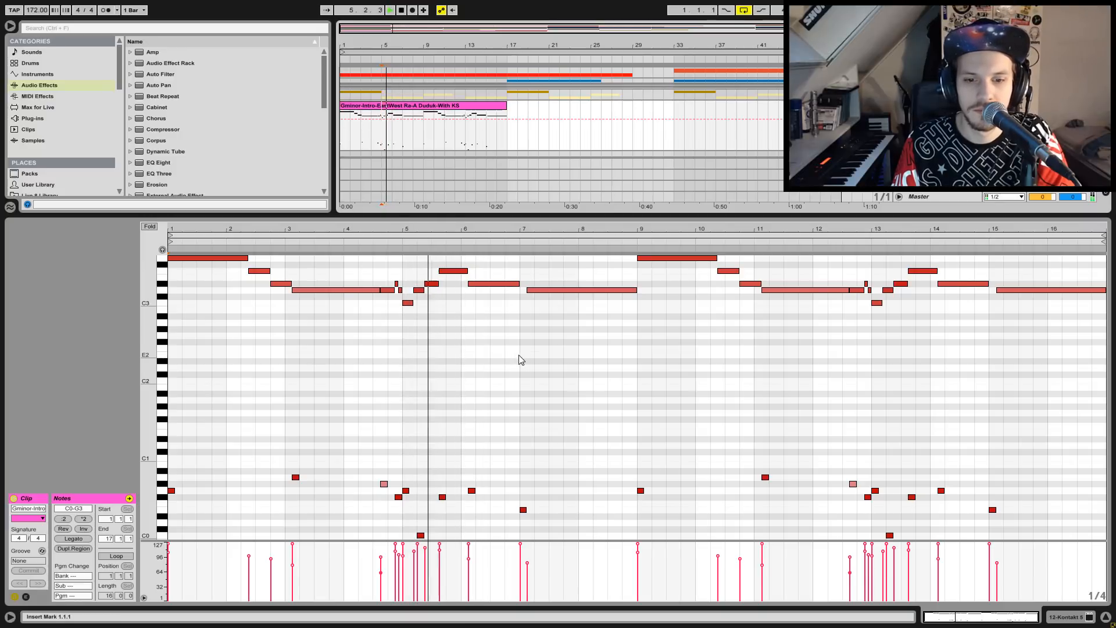
left_click(442, 498)
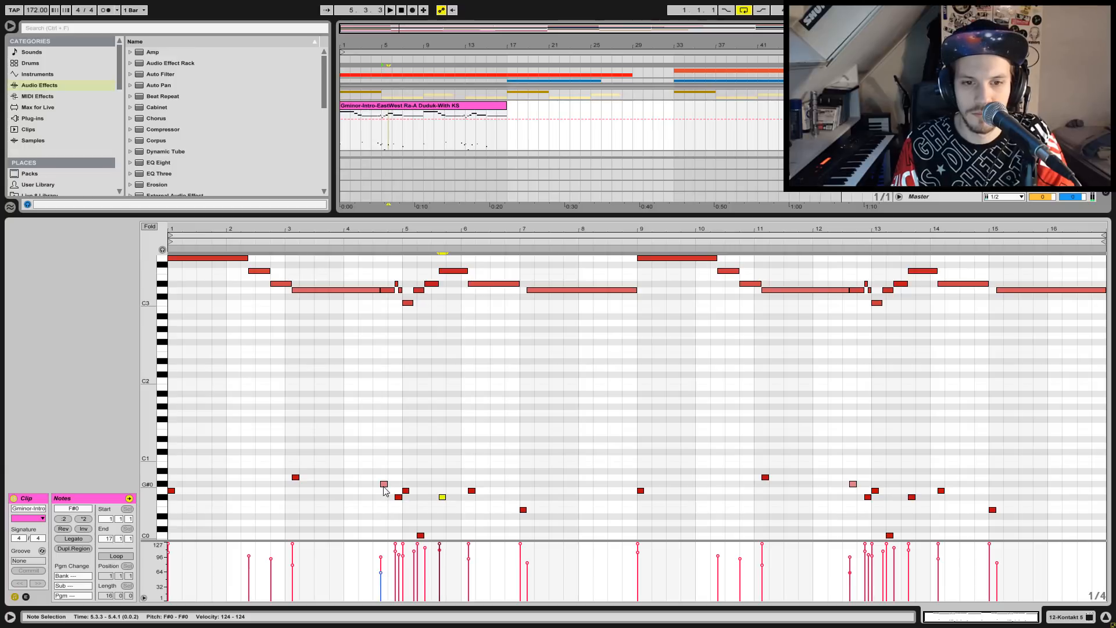
key("space")
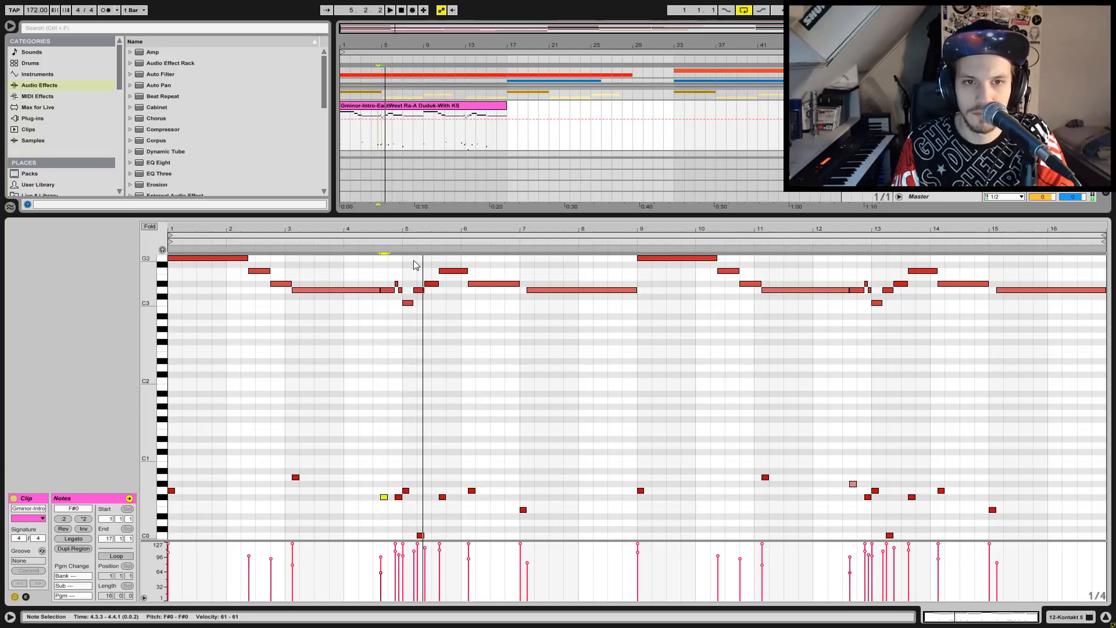
left_click(372, 139)
key("space")
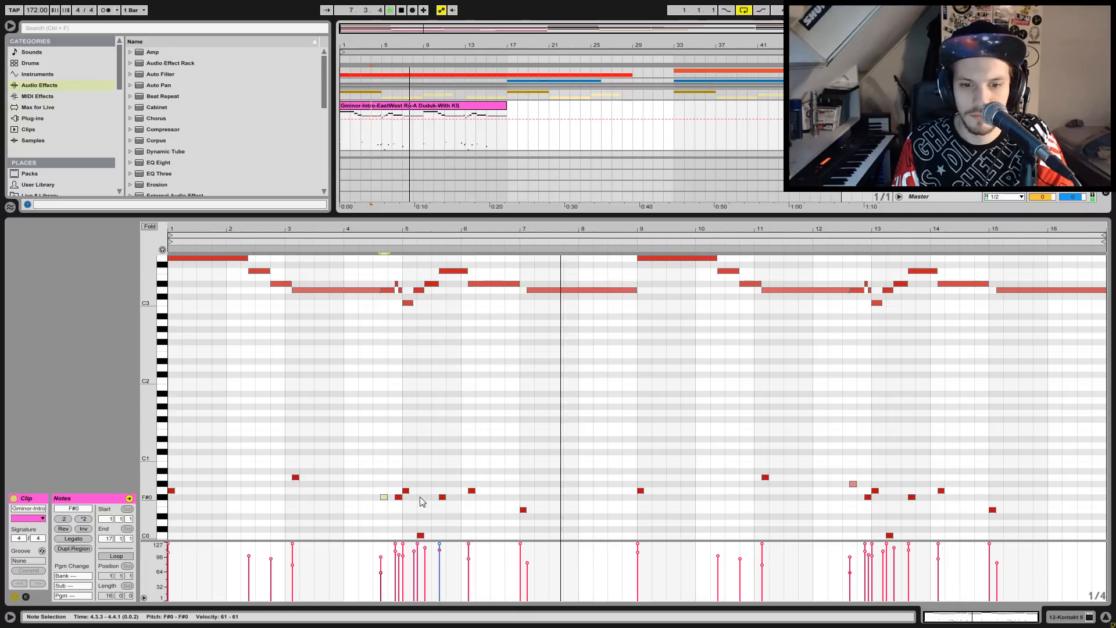
left_click_drag(385, 501, 387, 489)
key("space")
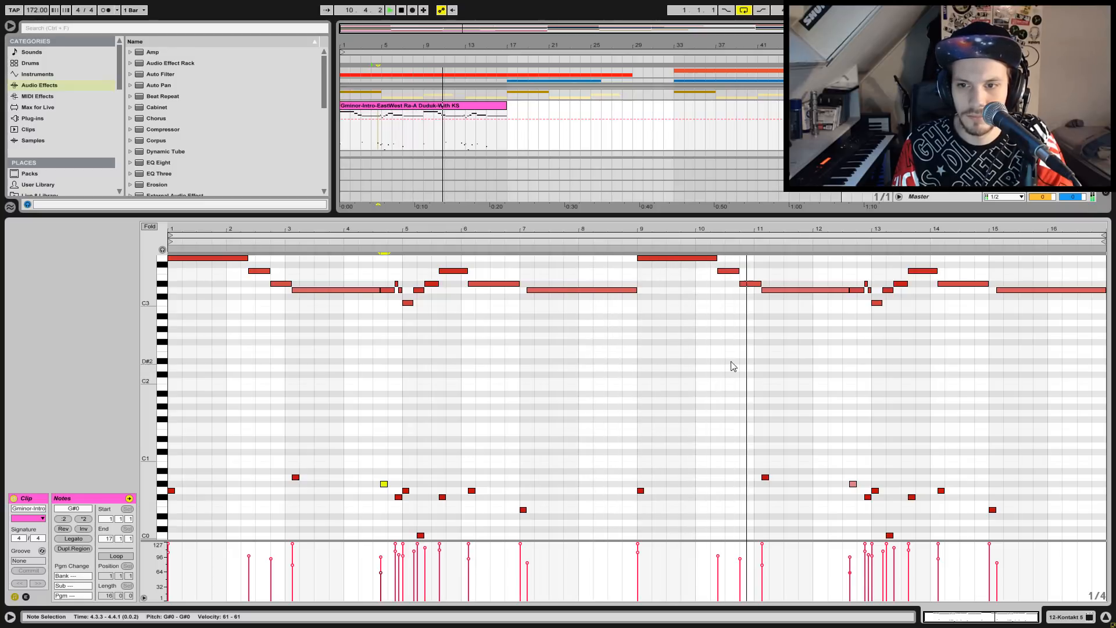
- Move the melody note at 10.4.1 in the repeated phrase up to G3 and play it back from bar 9
scroll(761, 313, "up", 2)
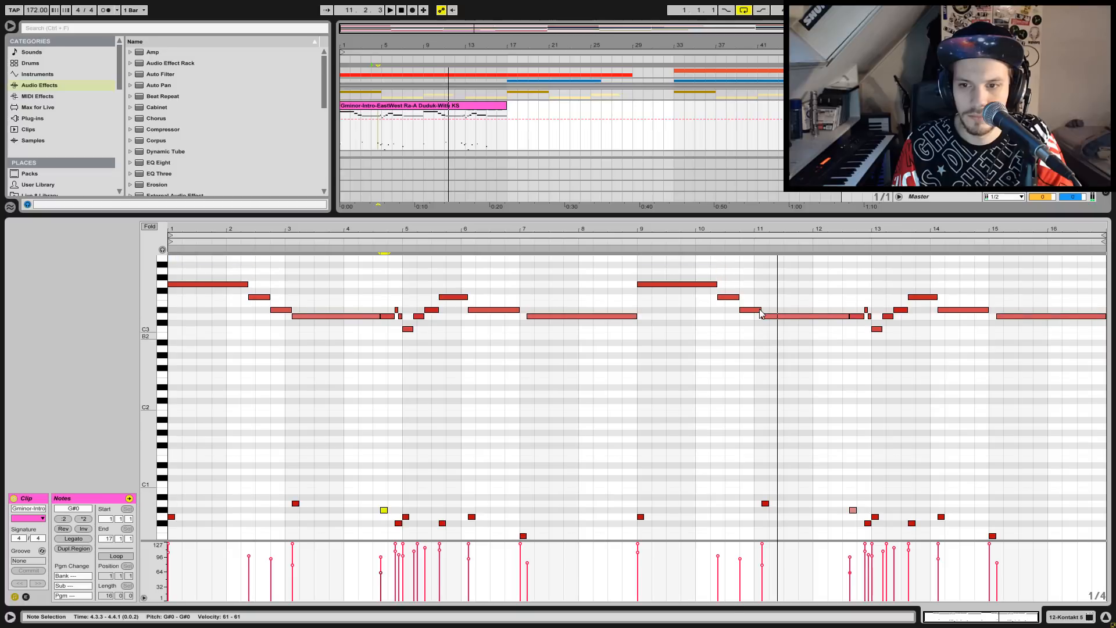
left_click_drag(749, 312, 749, 298)
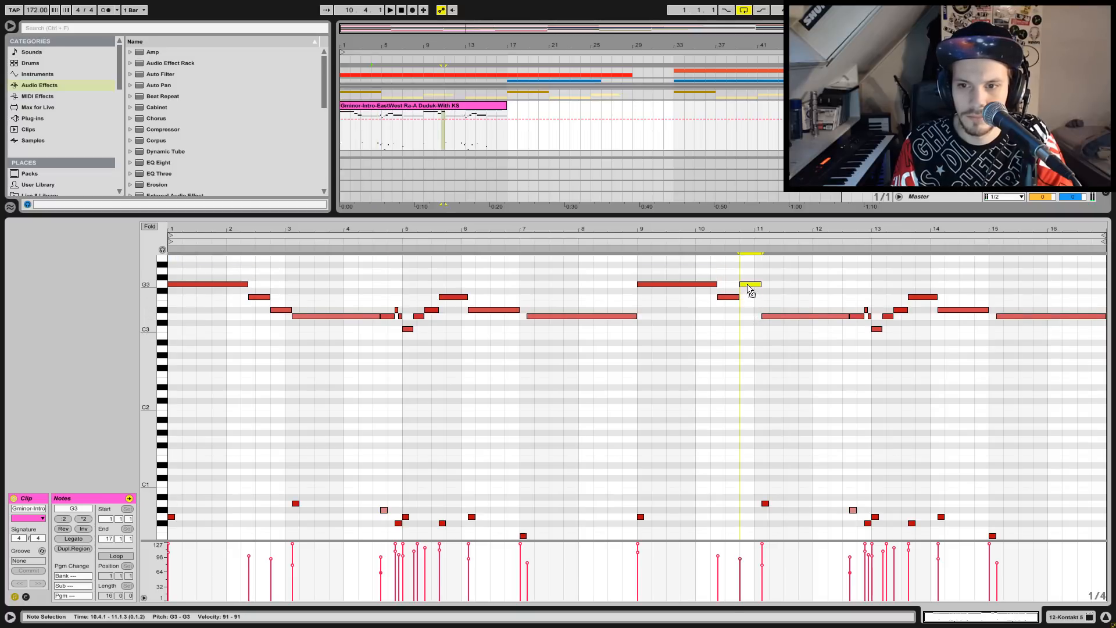
left_click(426, 138)
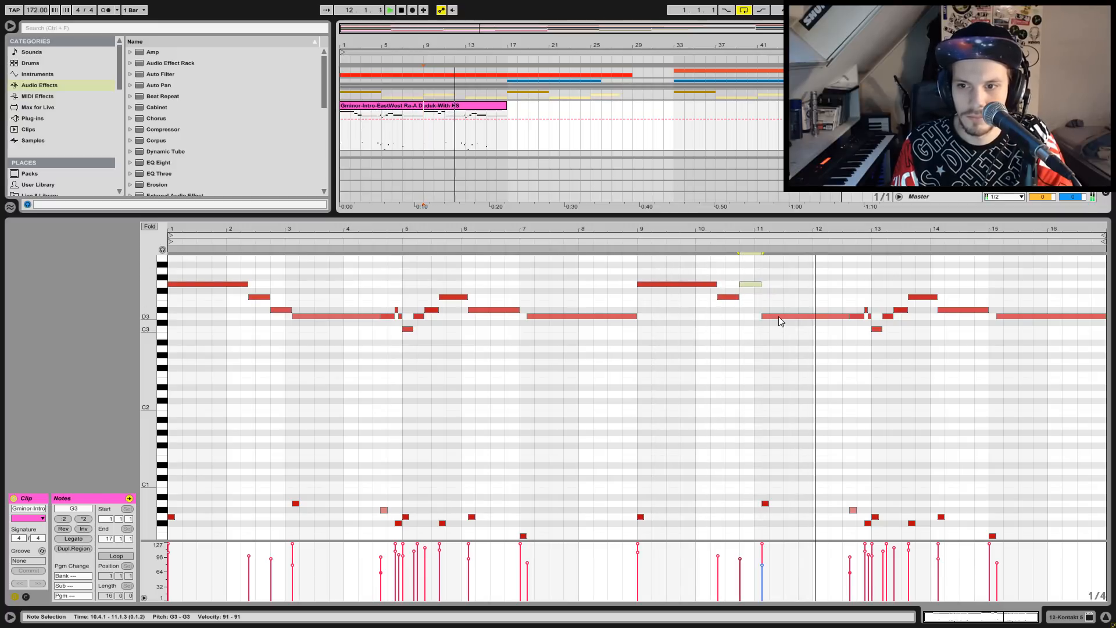
- Raise the short D3 note just before bar 13 to F3 and the C3 note at bar 13 to G3
left_click(858, 317)
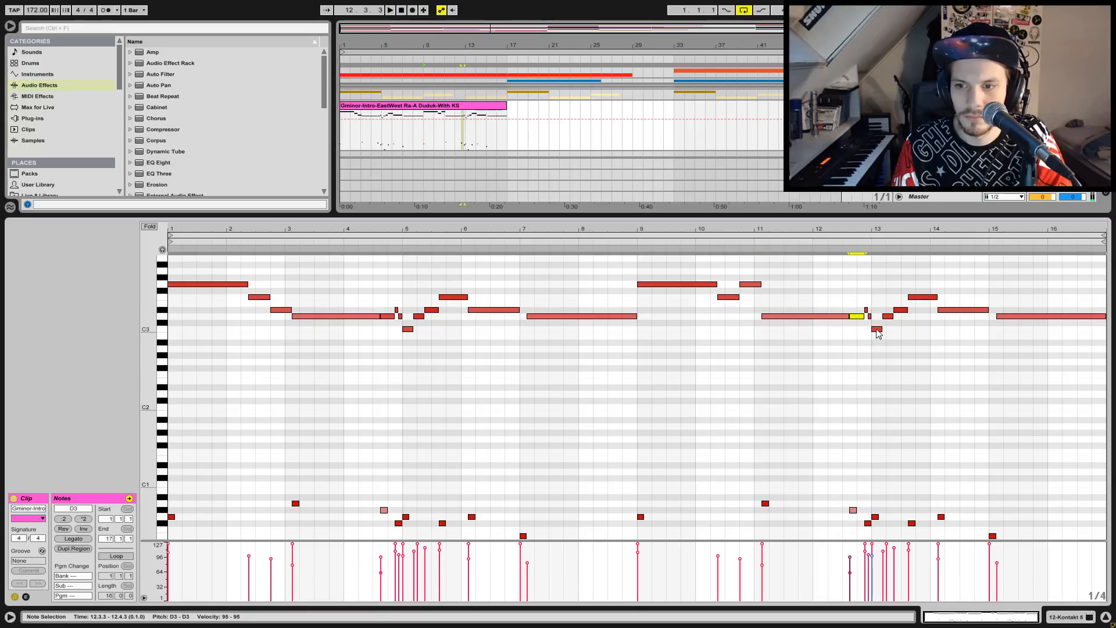
left_click_drag(870, 319, 878, 287)
key("space")
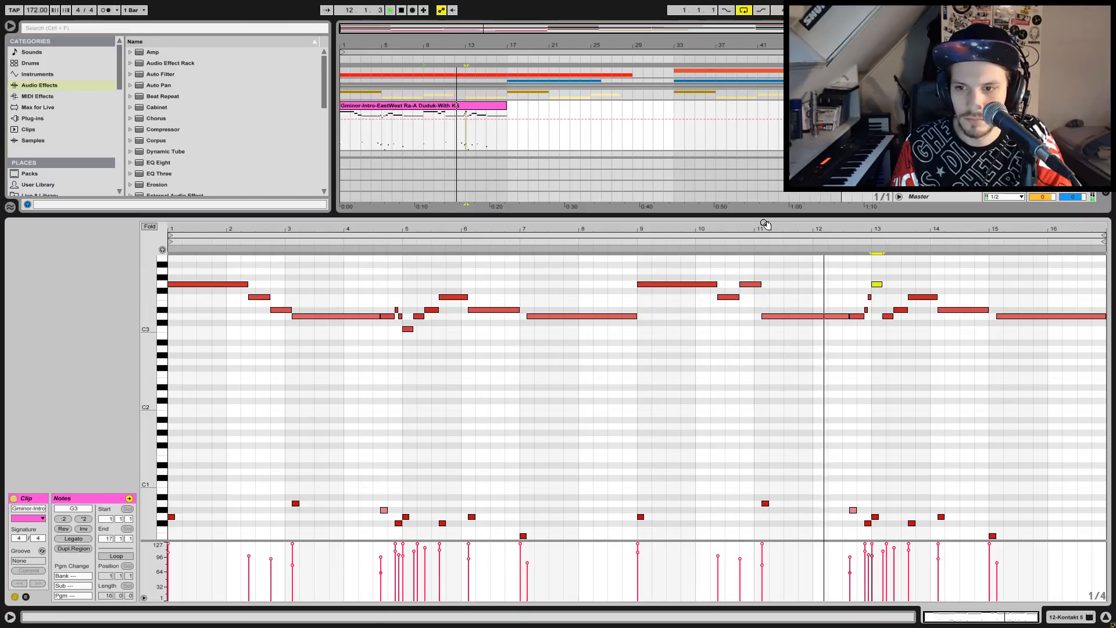
- Raise the melody notes at 13.2.3 to A#3, 13.3.3 to A3 and 14.1.3 to F3, and play the phrase back
left_click(888, 316)
key("space")
left_click(905, 313)
left_click_drag(905, 313, 902, 298)
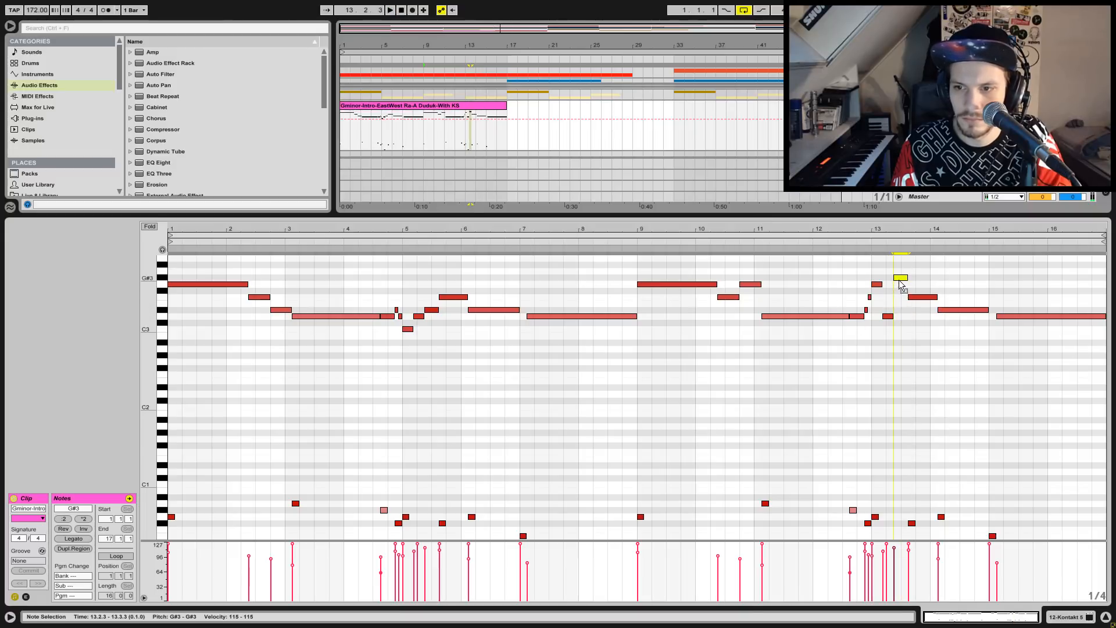
left_click(921, 297)
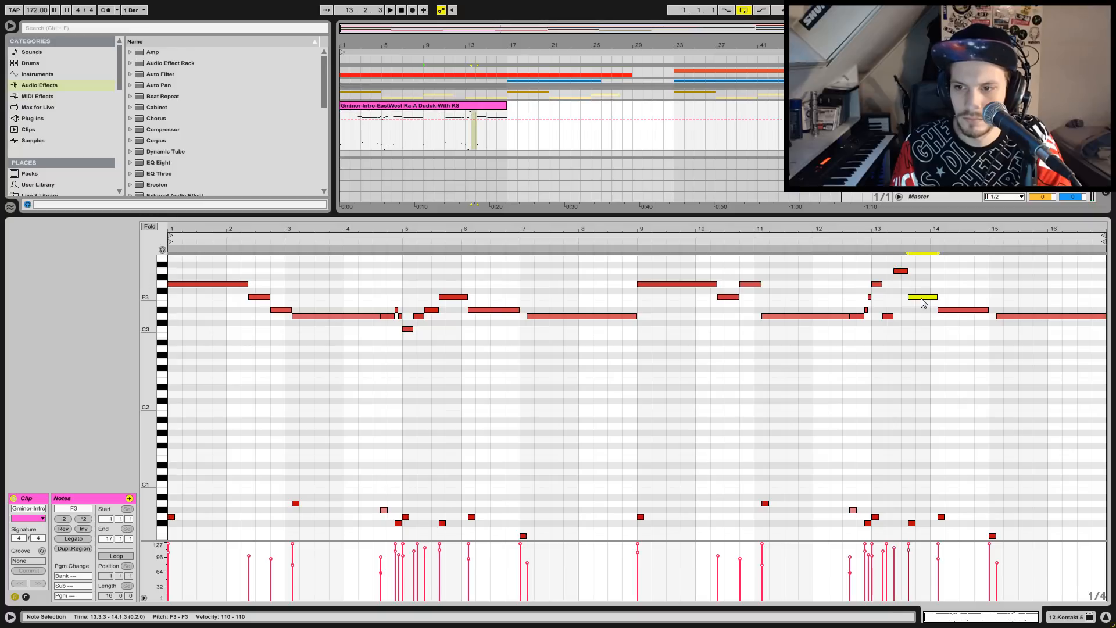
left_click(902, 271)
key("Up")
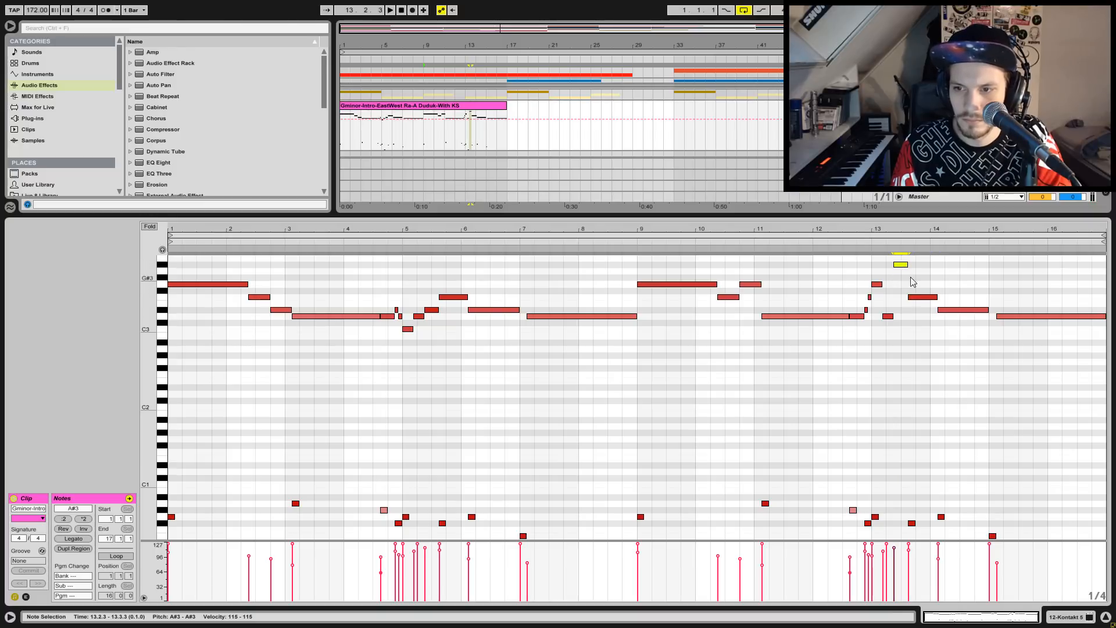
left_click(922, 299)
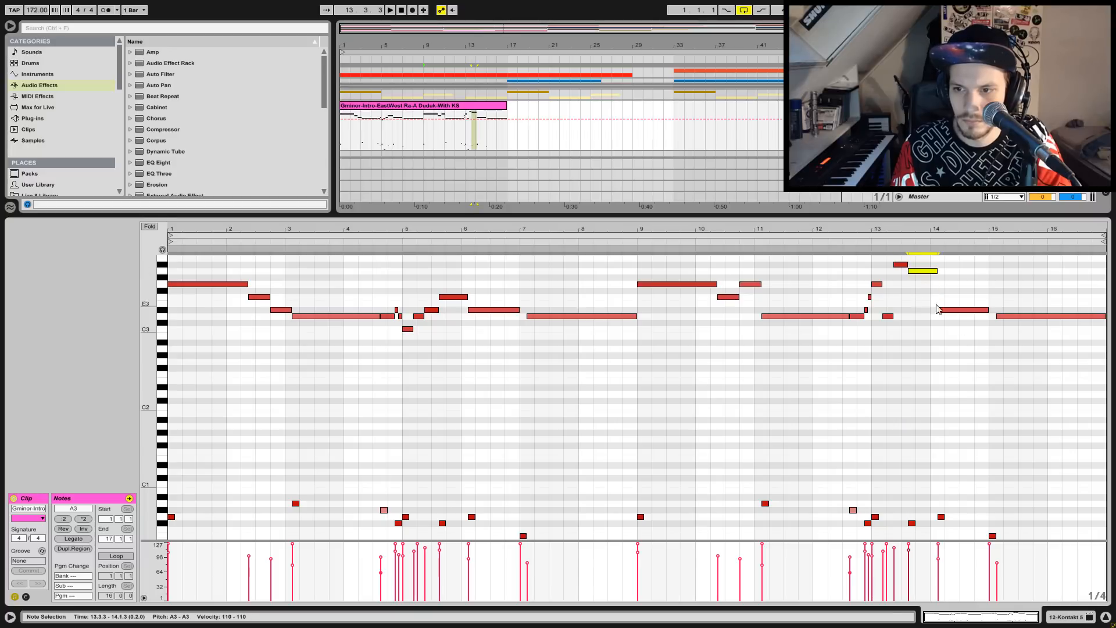
left_click_drag(947, 314, 947, 302)
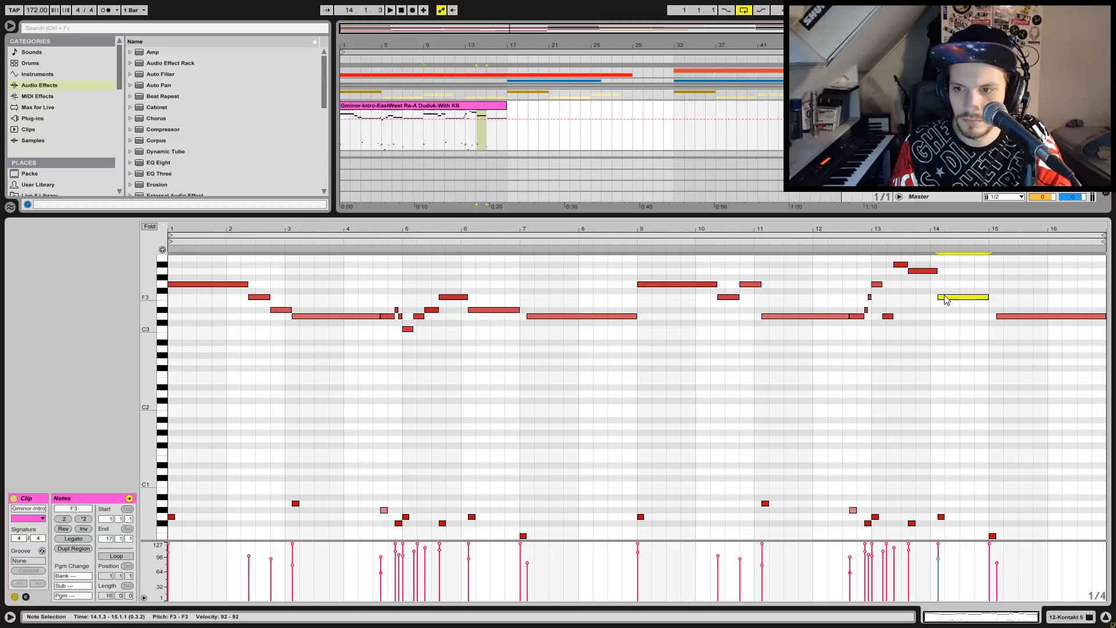
key("space")
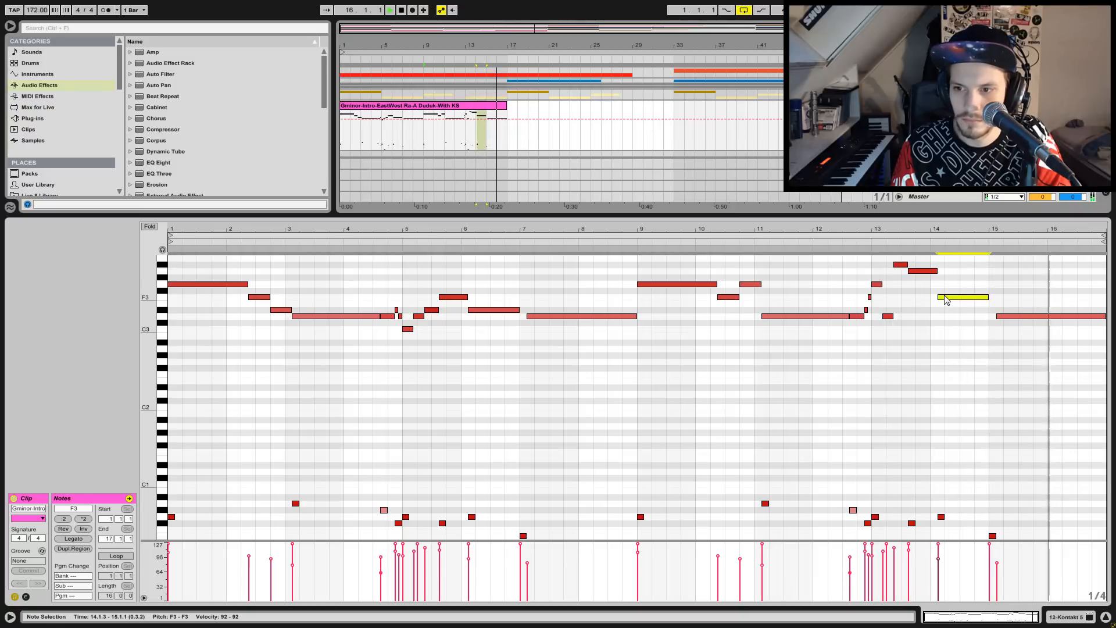
- End the F3 note at 14.3.1, follow it with a D#3 note to 15.1.3 at velocity 76, and add an F#0 keyswitch at 14.3.1
mouse_move(988, 297)
left_mouse_down()
mouse_move(963, 297)
mouse_move(961, 308)
mouse_move(989, 311)
left_mouse_up()
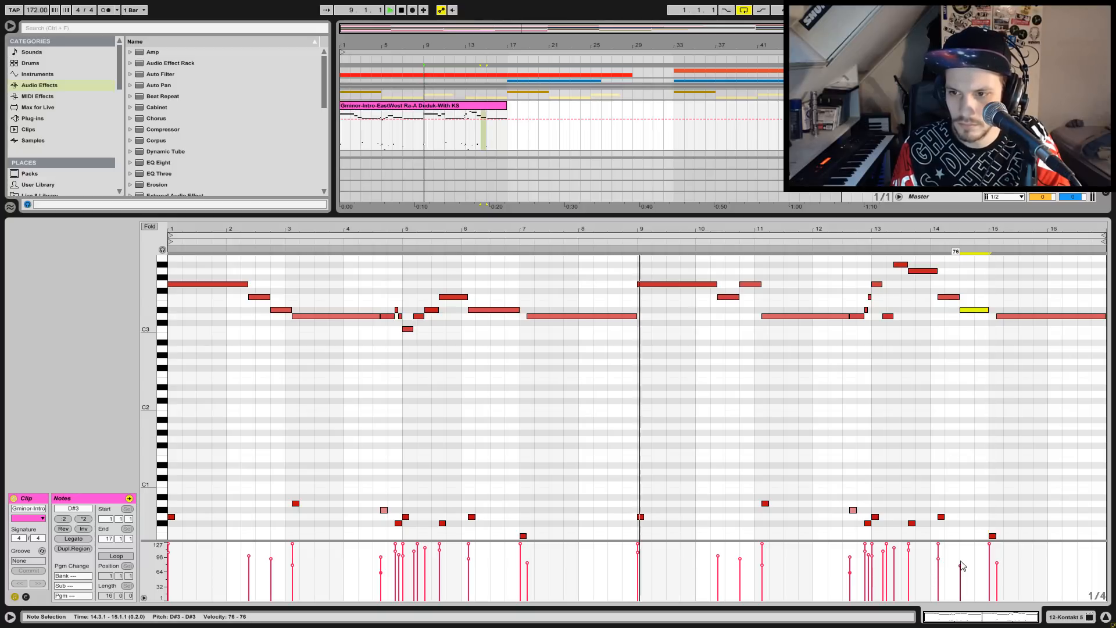
left_click_drag(991, 228, 990, 264)
left_click_drag(987, 310, 1002, 309)
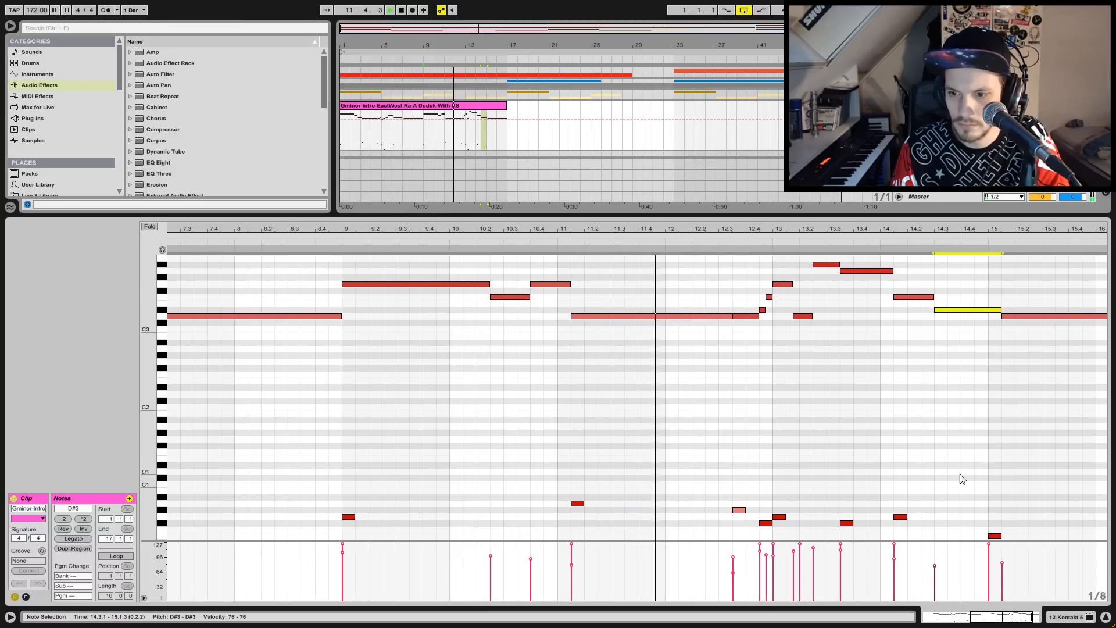
double_click(941, 524)
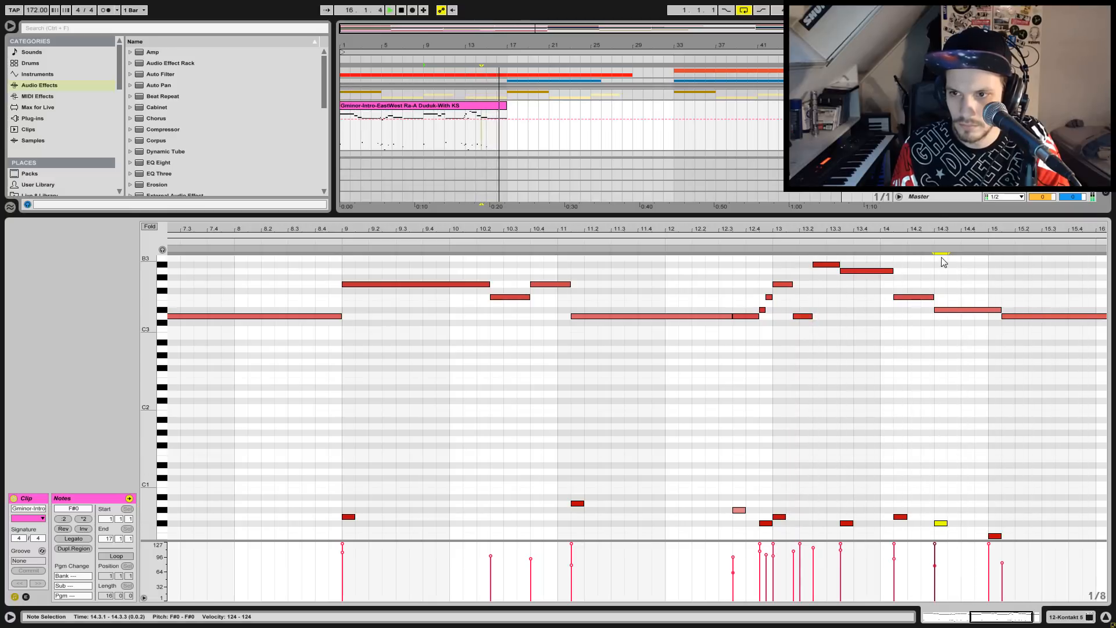
- Pull the starts of the long D3 notes back to 7.1.1 and 15.1.1 and play back the ending from bar 15
left_click_drag(937, 229, 937, 191)
key("space")
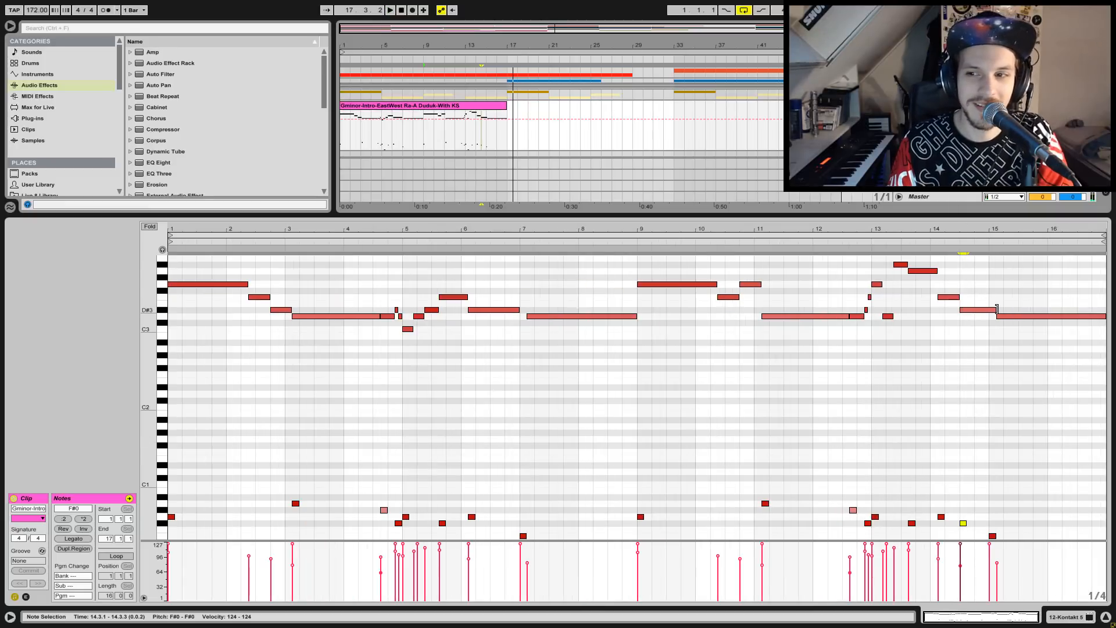
left_click(527, 315)
left_click_drag(528, 315, 519, 315)
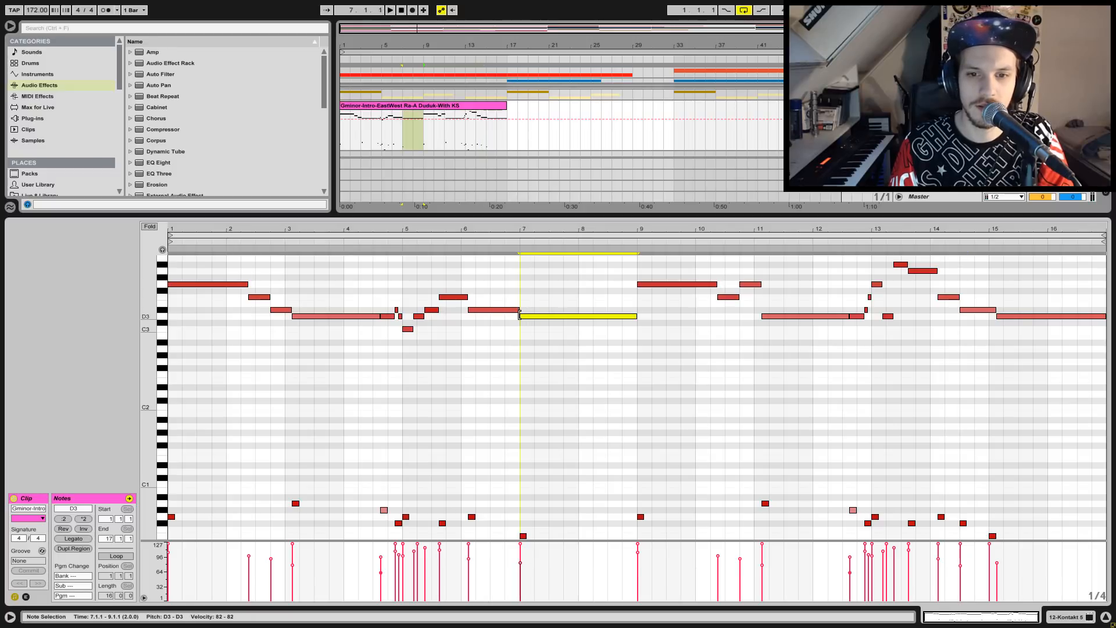
left_click(993, 311)
left_click_drag(998, 316, 987, 316)
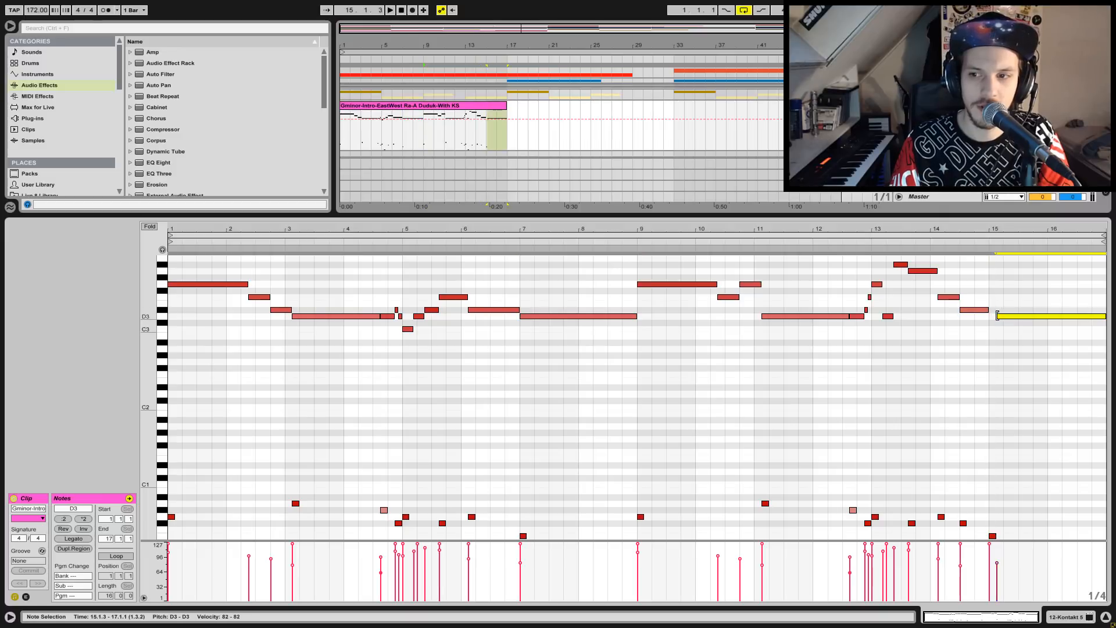
left_click(992, 536)
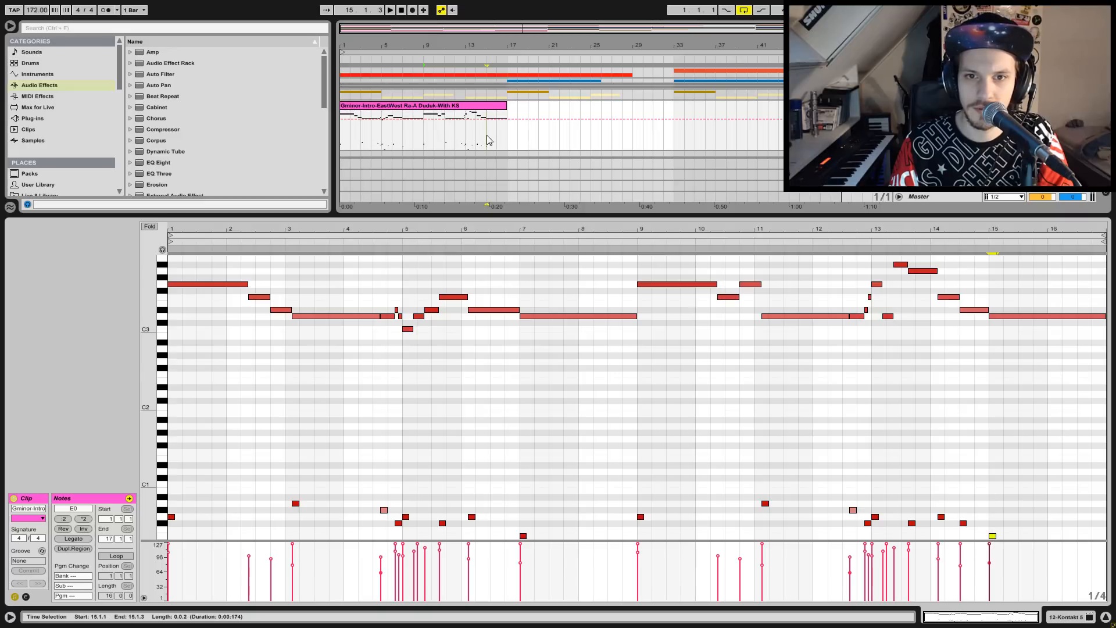
key("space")
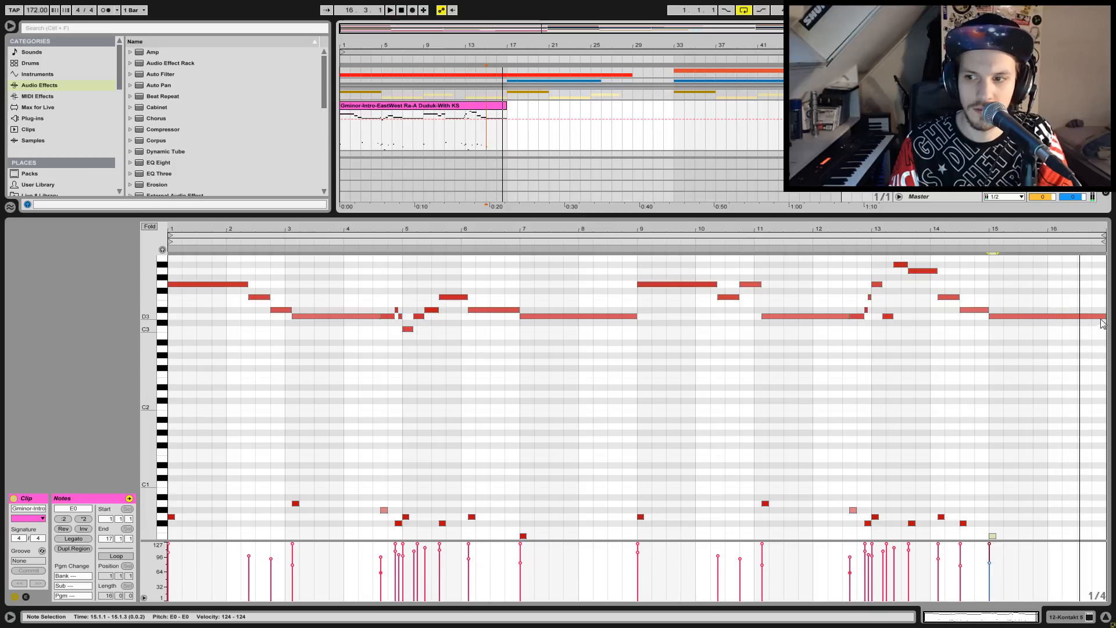
- Shorten the last D3 note to end at 16.1.1 and follow it with a C3 note to 17.1.1 with a C#1 keyswitch
left_click_drag(1105, 316, 1049, 317)
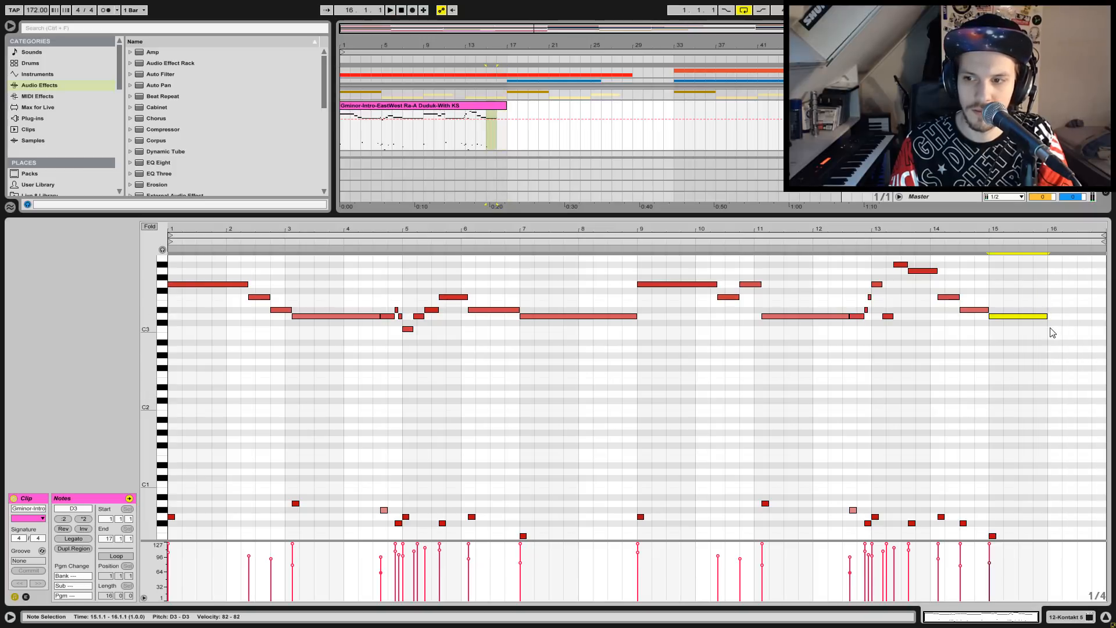
double_click(1053, 329)
left_click_drag(1063, 329, 1077, 325)
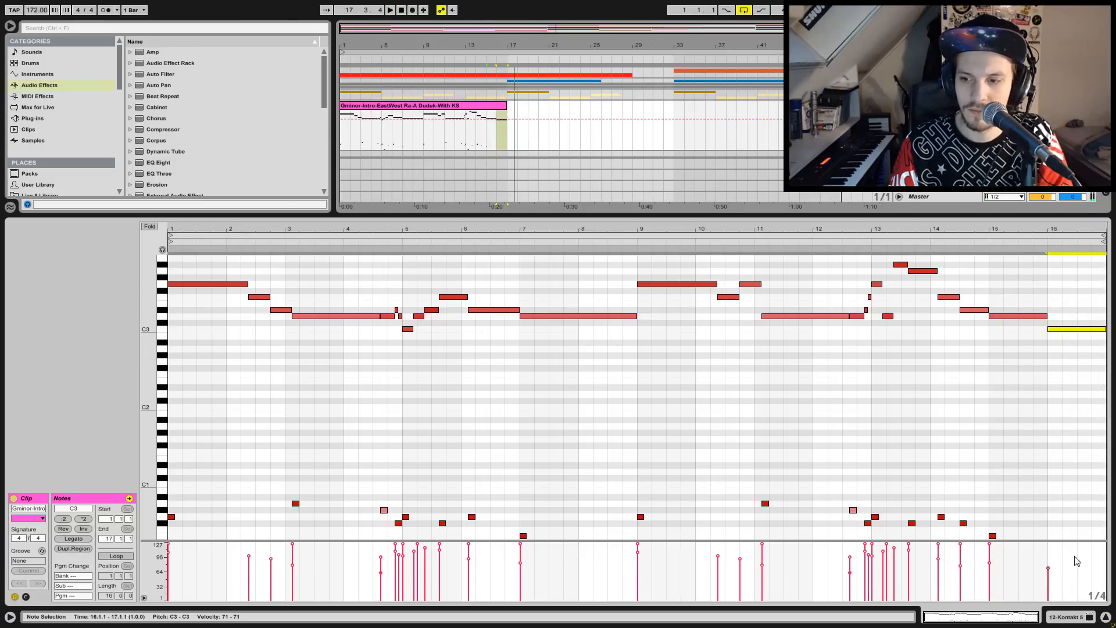
key("space")
double_click(1051, 465)
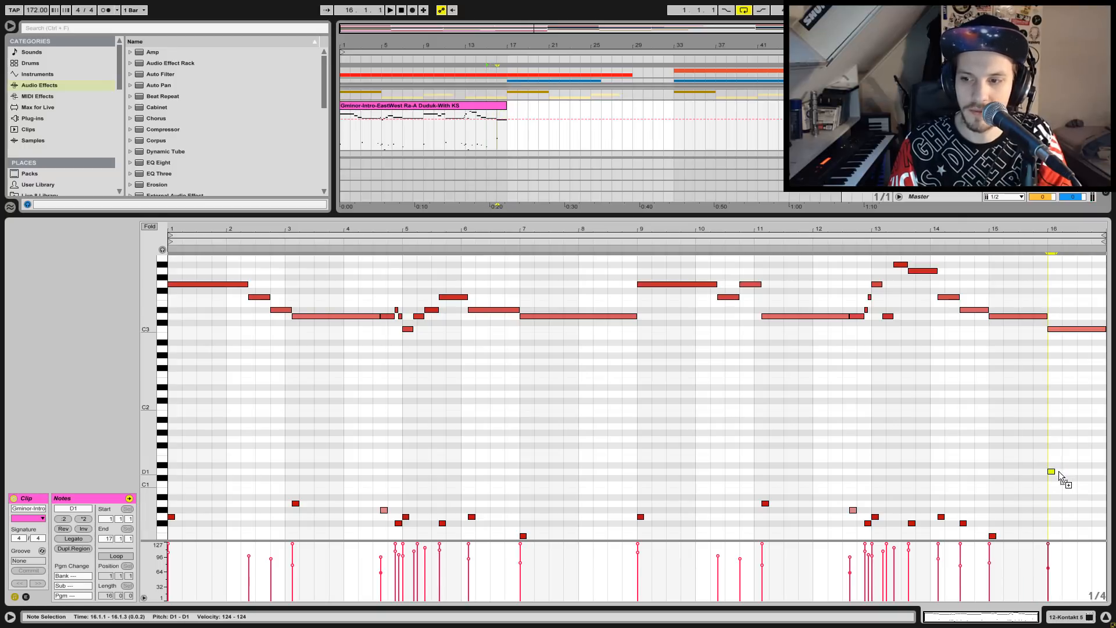
left_click(502, 141)
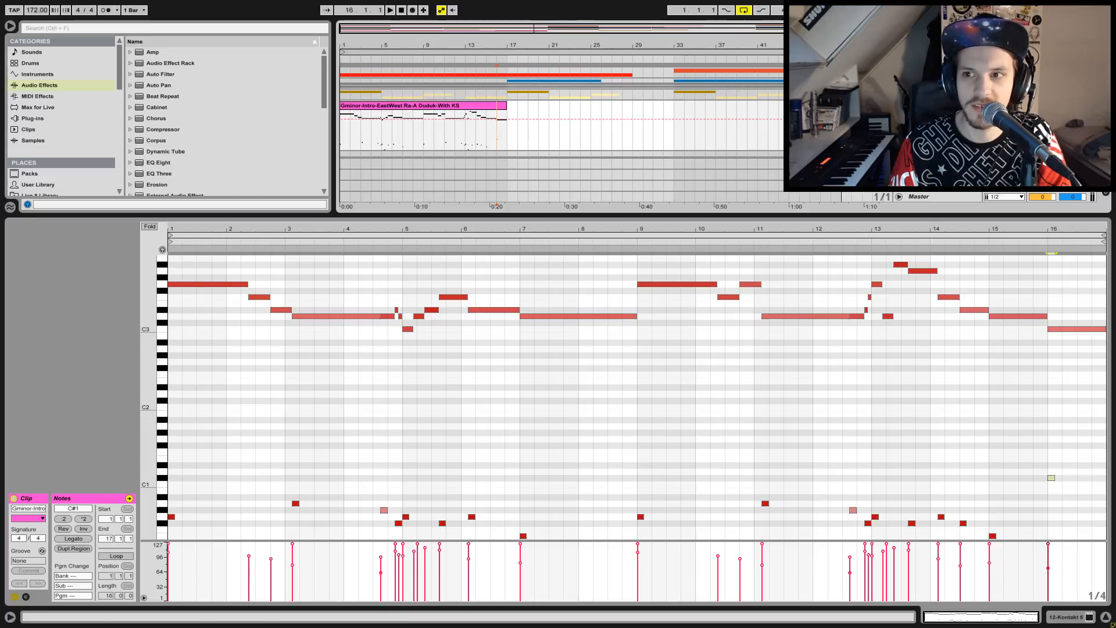
- Check the duduk's keyswitch range on the keyboard in the Kontakt 5 window, and return to the intro clip's notes
left_click(1054, 616)
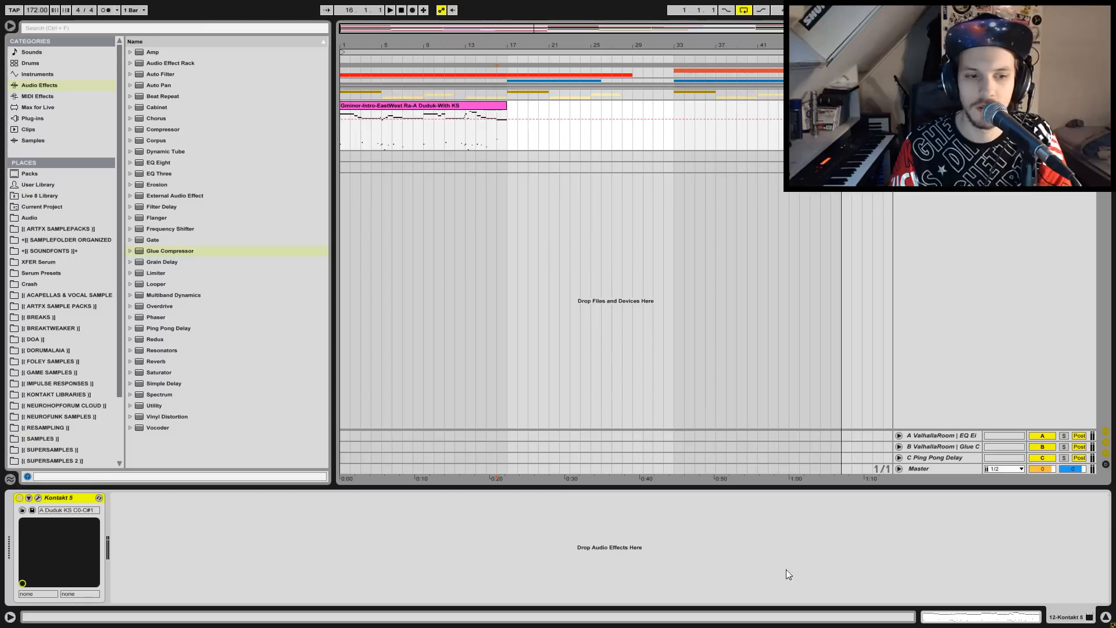
left_click(38, 498)
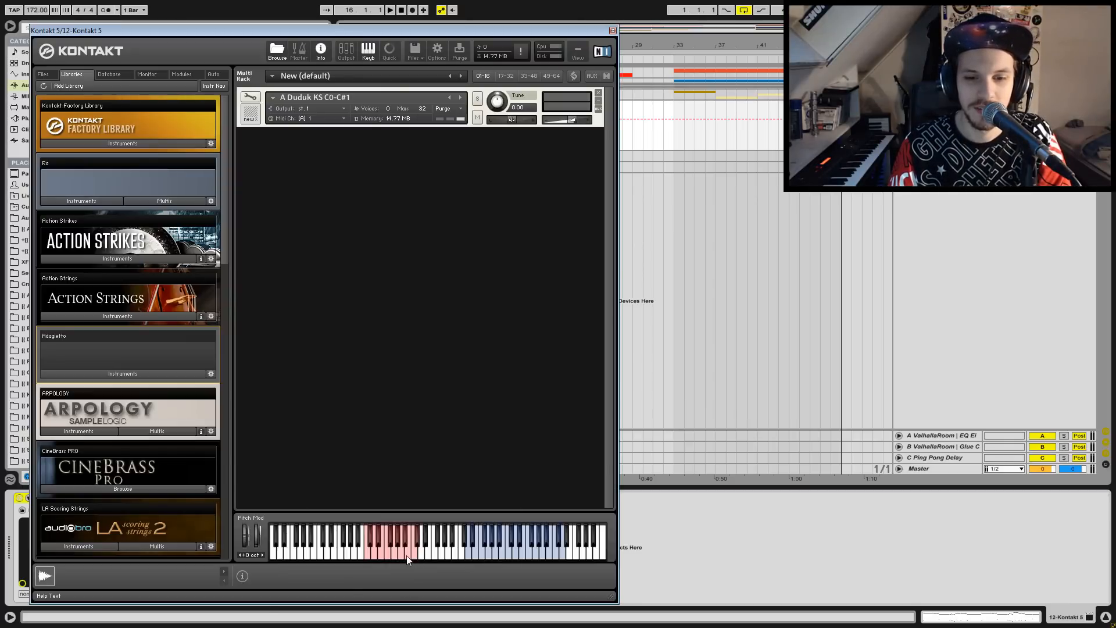
left_click(417, 539)
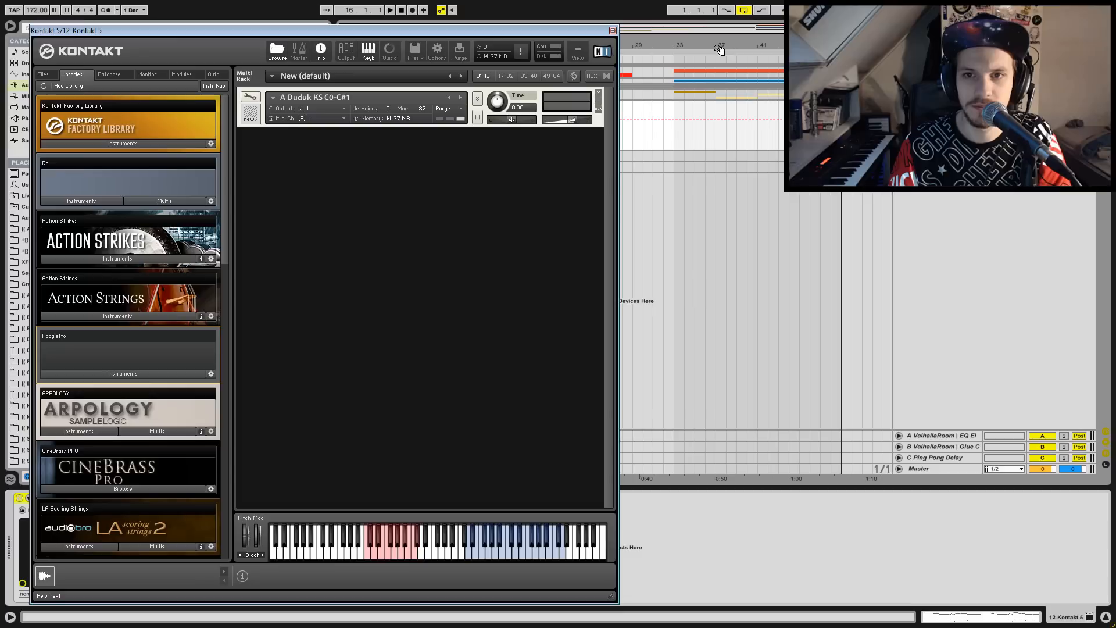
left_click(613, 30)
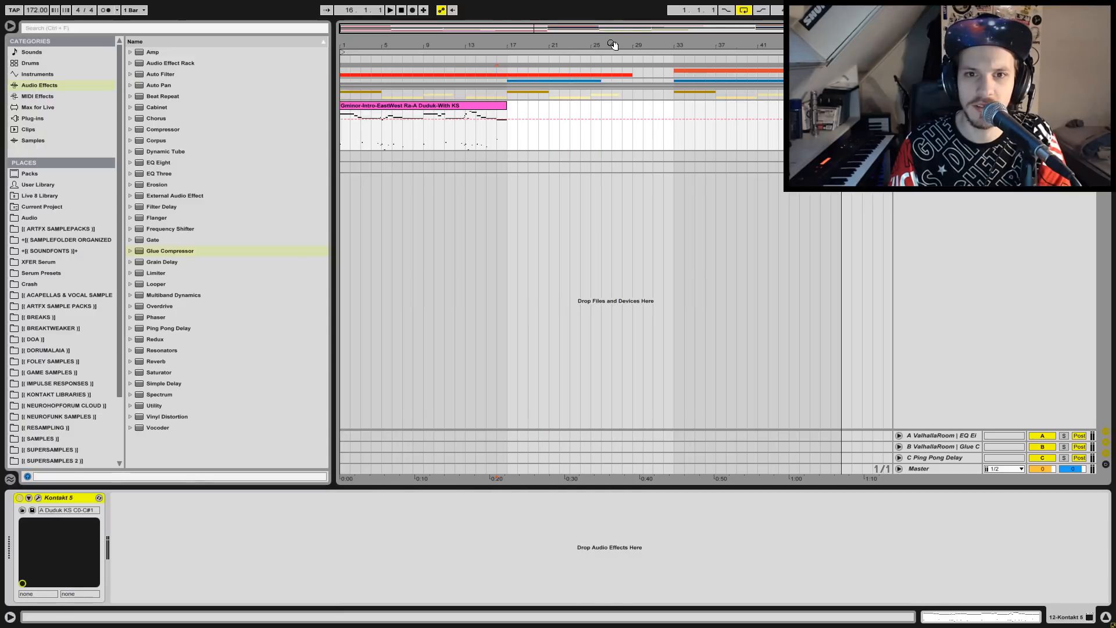
double_click(452, 111)
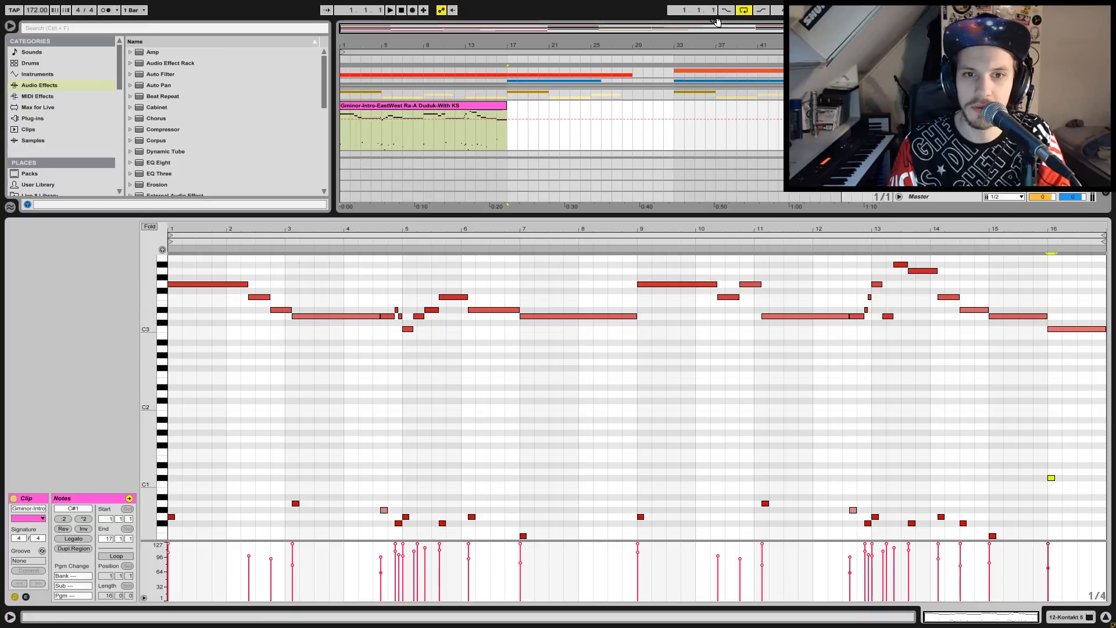
left_click(498, 149)
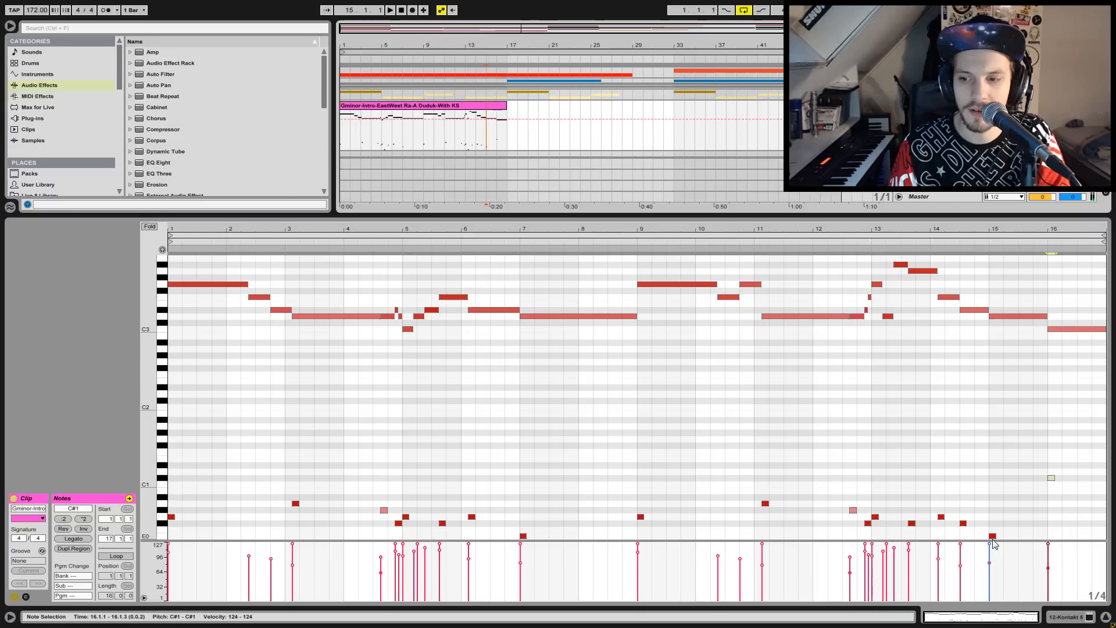
- Move the keyswitch at 16.1.1 to B0 and set the velocity of the C3 note at bar 16 to 98
left_click(1051, 478)
key("space")
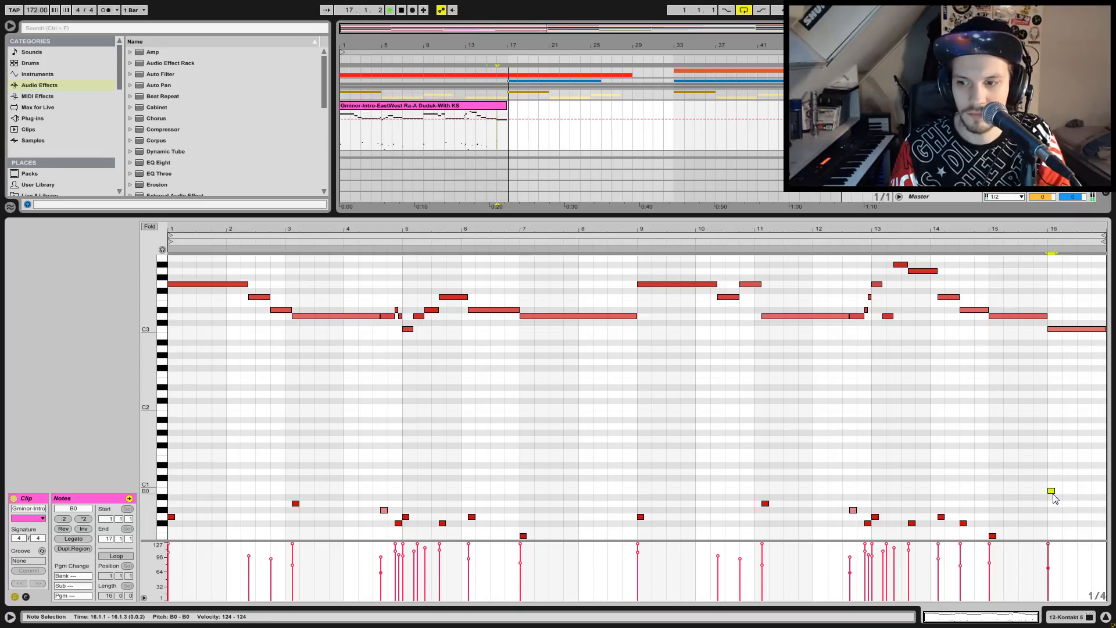
left_click(1048, 568)
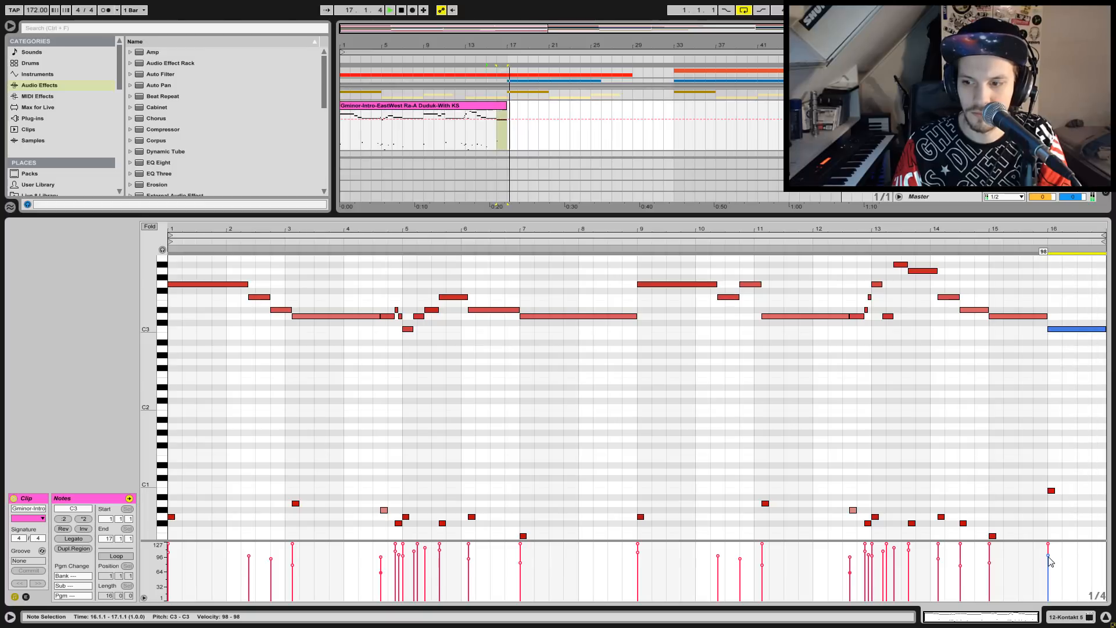
key("space")
- Try the keyswitches C1 at 15.1.1 and E0 at 16.1.1, with the final C3 note at velocity 81
left_click_drag(992, 536, 995, 519)
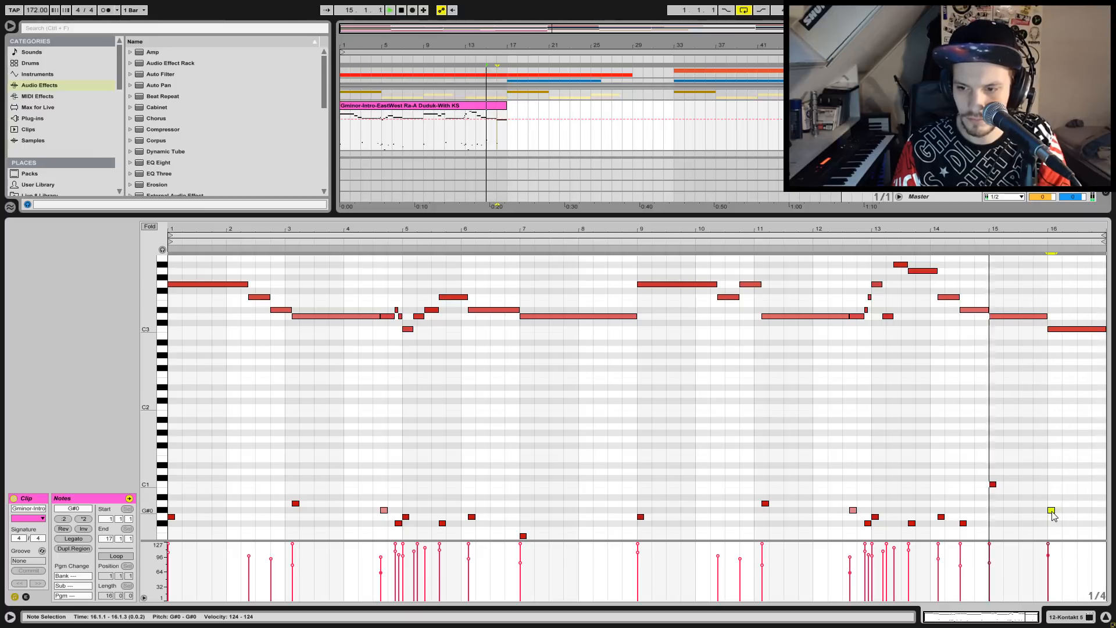
left_click_drag(1051, 511, 1052, 522)
key("space")
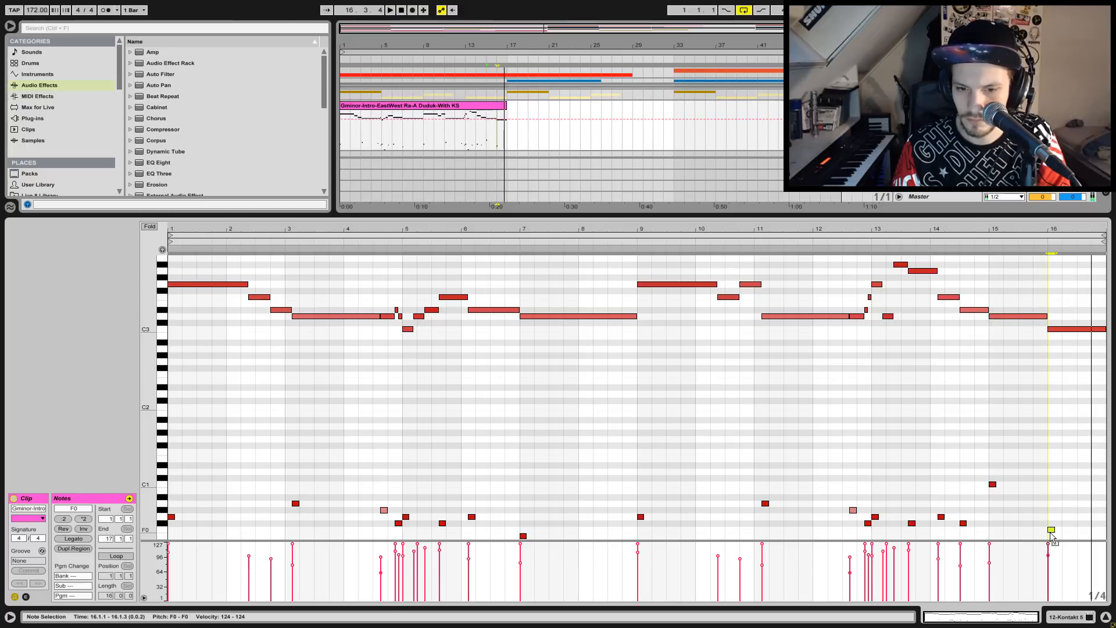
key("space")
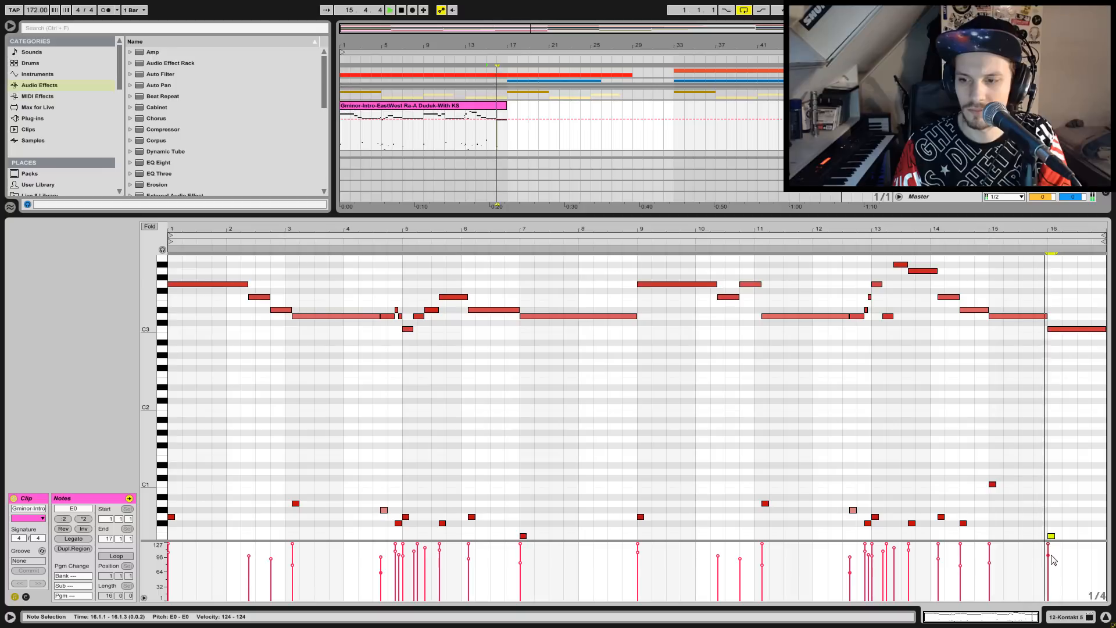
left_click_drag(1049, 559, 1049, 561)
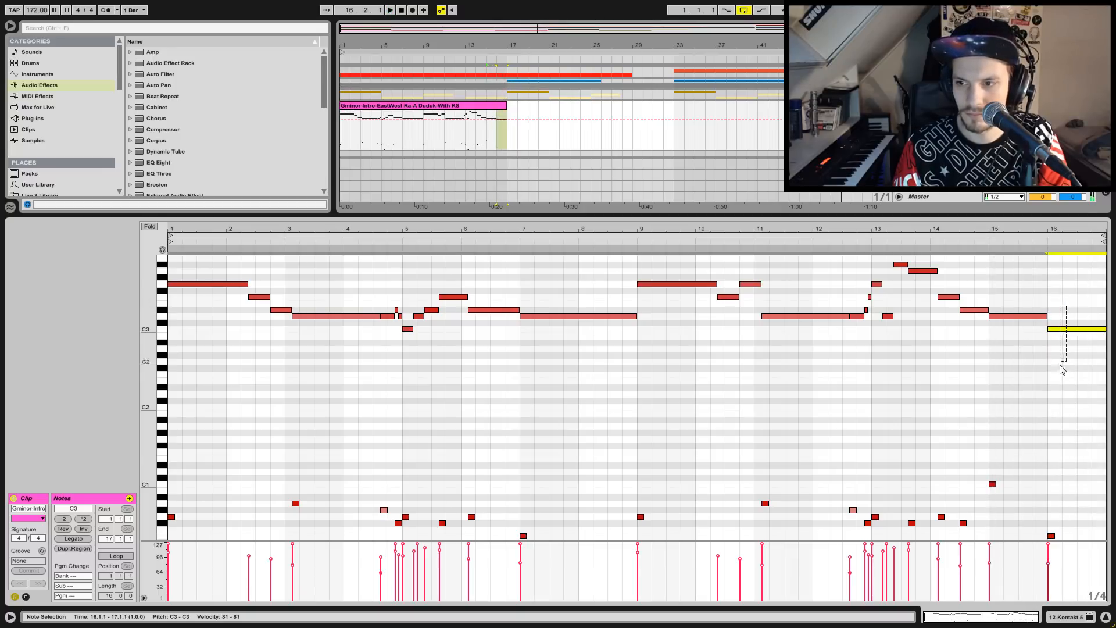
- Remove the C3 note and the E0 keyswitch at bar 16 and extend the D3 note from bar 15 to 17.1.1
key("Delete")
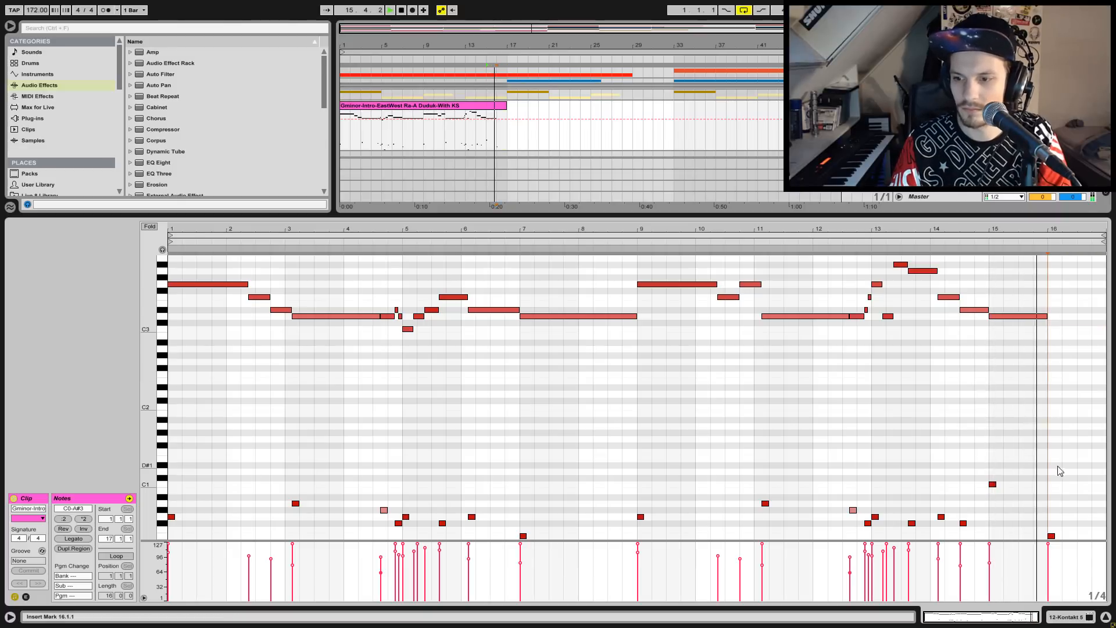
left_click(1046, 317)
left_click_drag(1046, 317, 1099, 316)
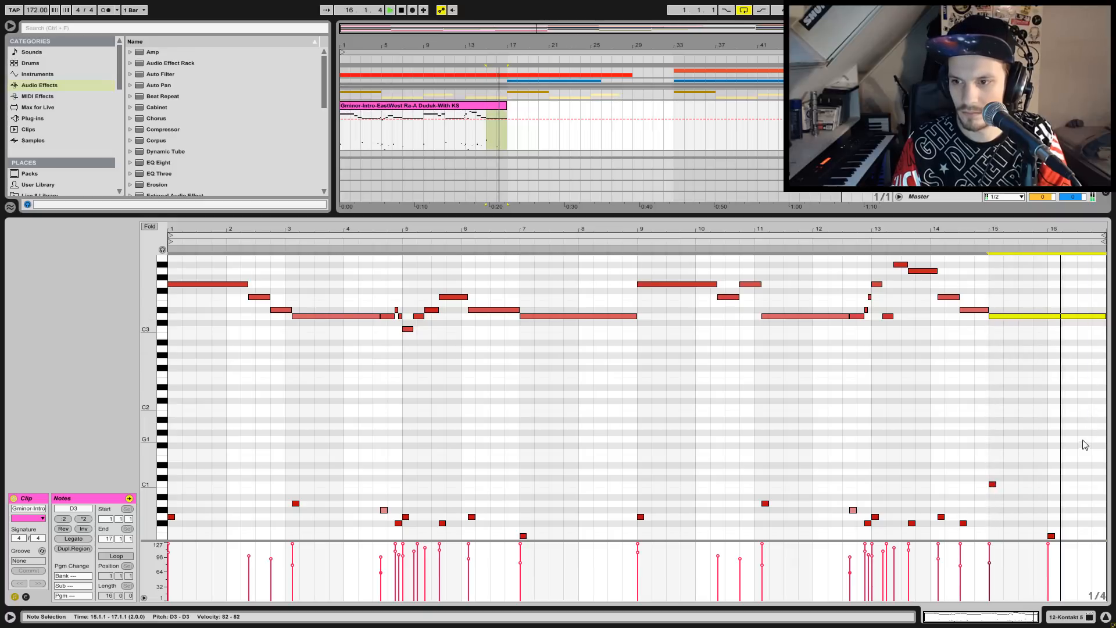
left_click_drag(1078, 473, 1042, 540)
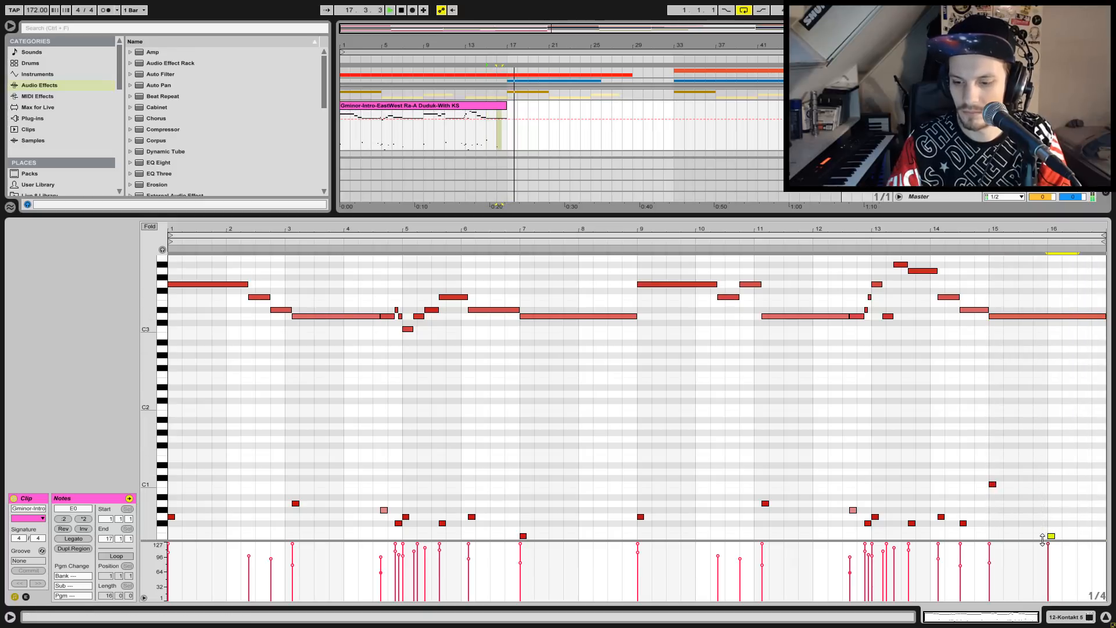
key("space")
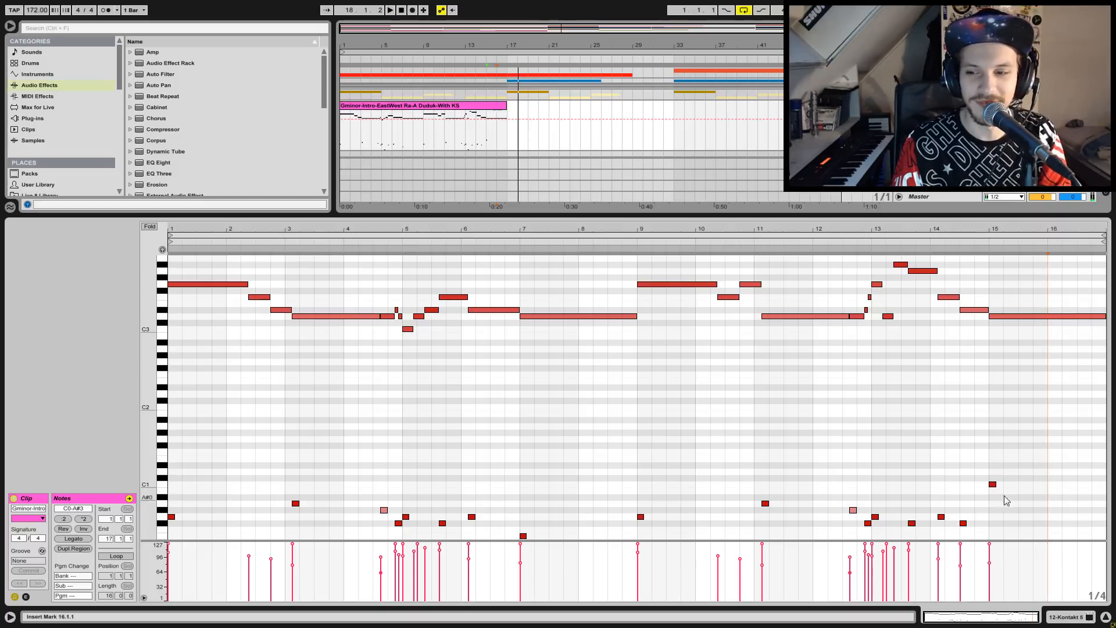
- Set the final D3 note's velocity to 78 and move its keyswitch at 15.1.1 to C#1, auditioning neighbouring keyswitches
left_click(992, 568)
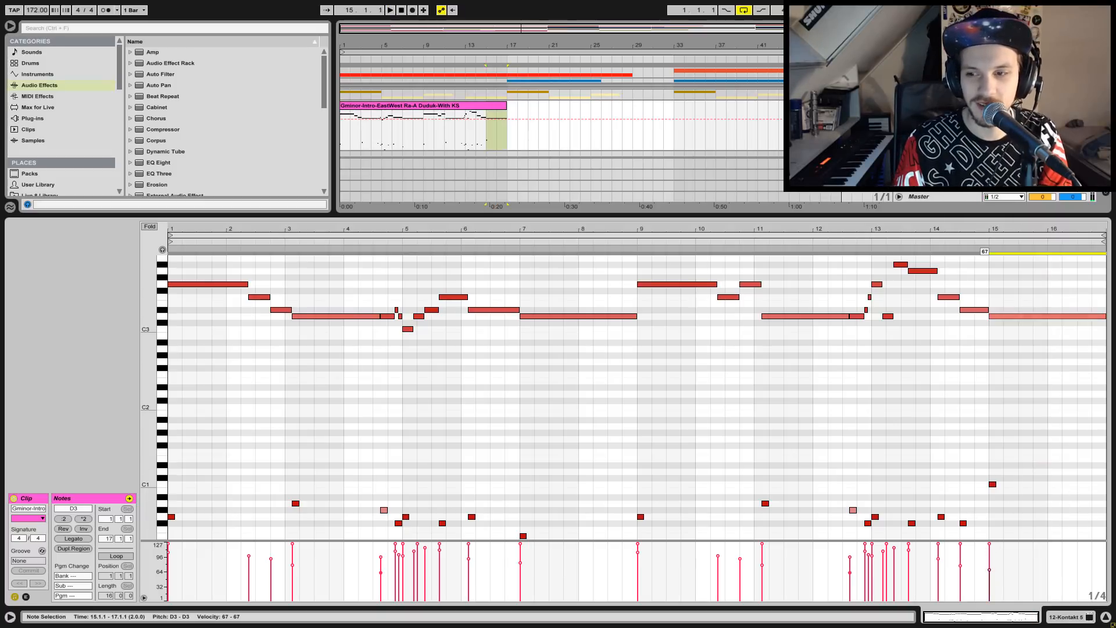
left_click_drag(991, 572, 991, 565)
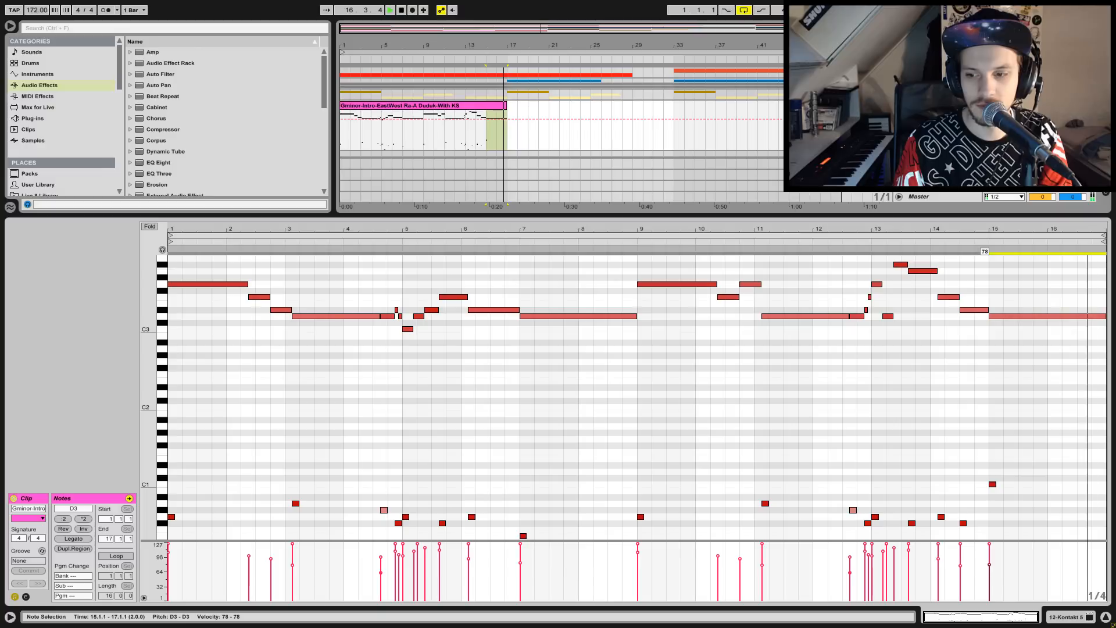
left_click(992, 484)
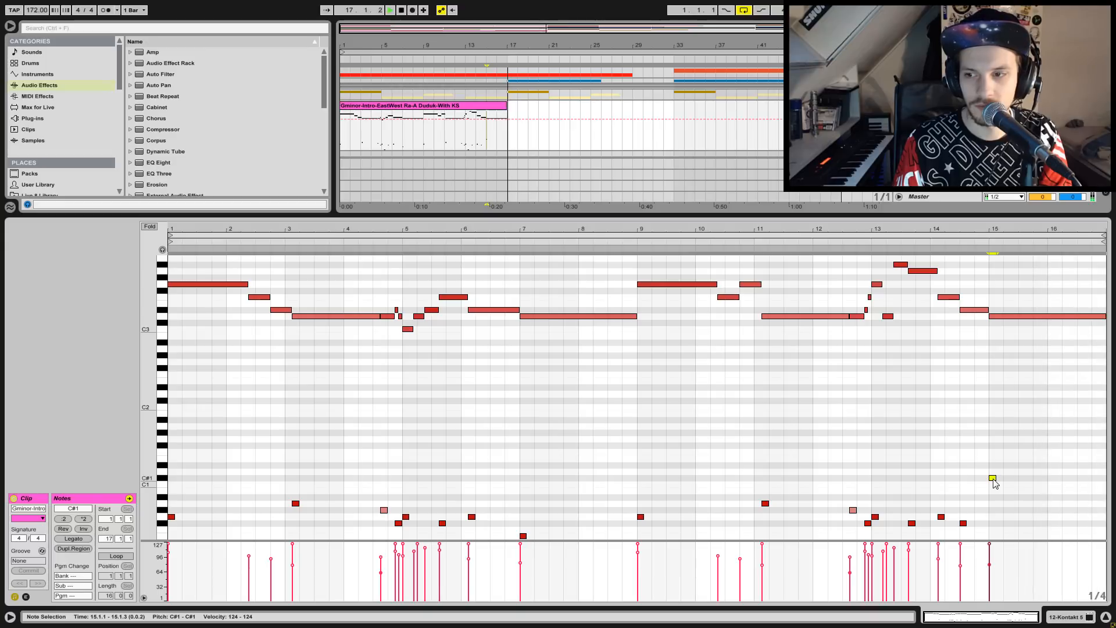
key("space")
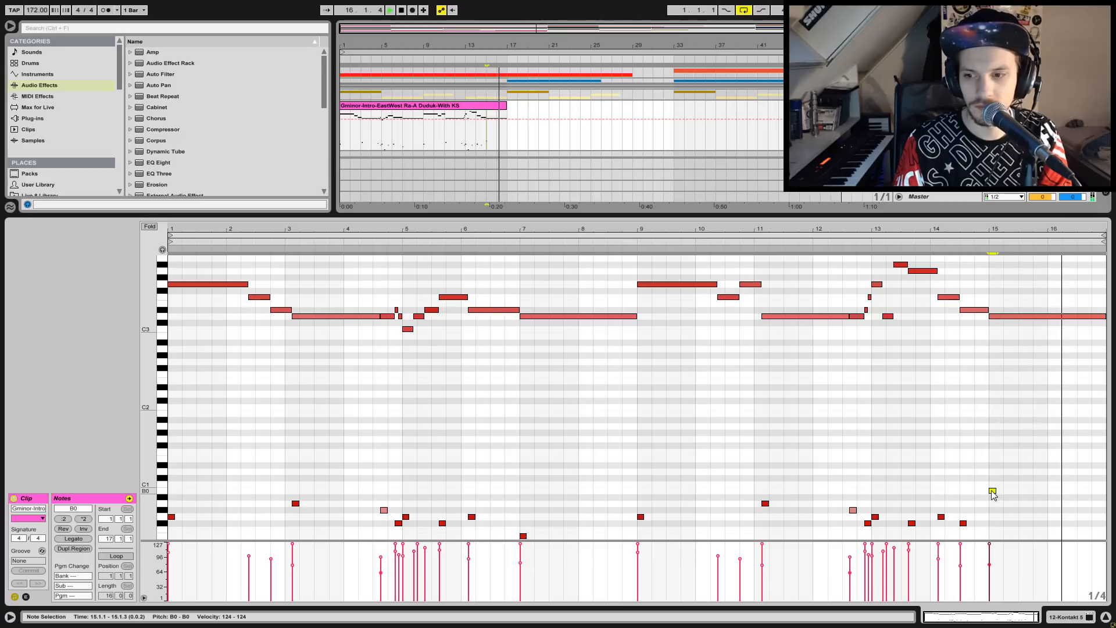
left_click_drag(992, 493, 992, 504)
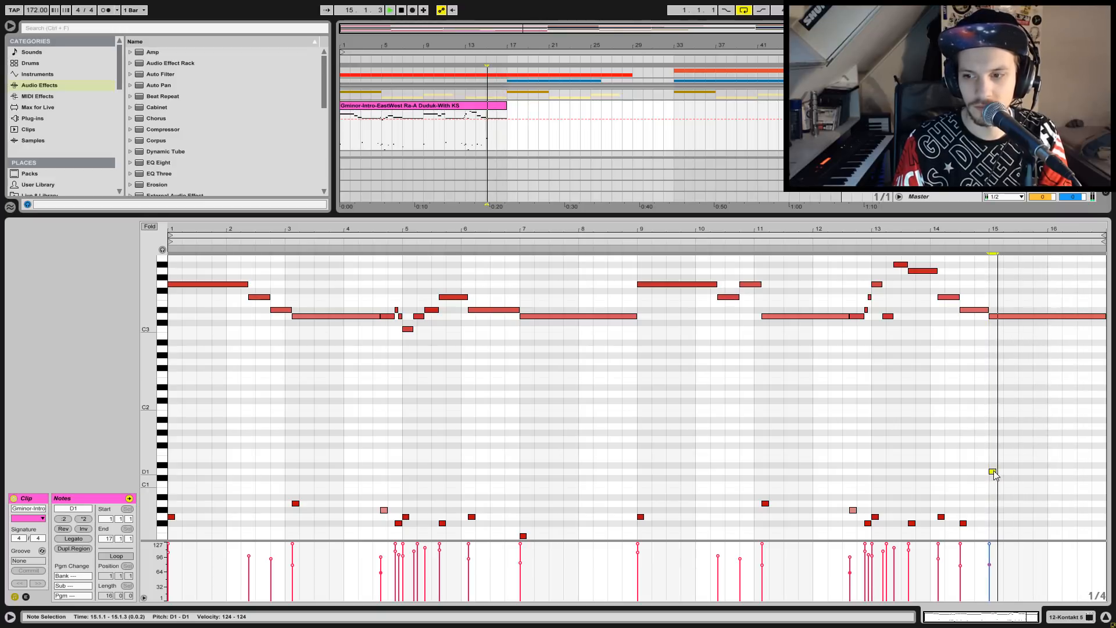
left_click_drag(993, 472, 993, 482)
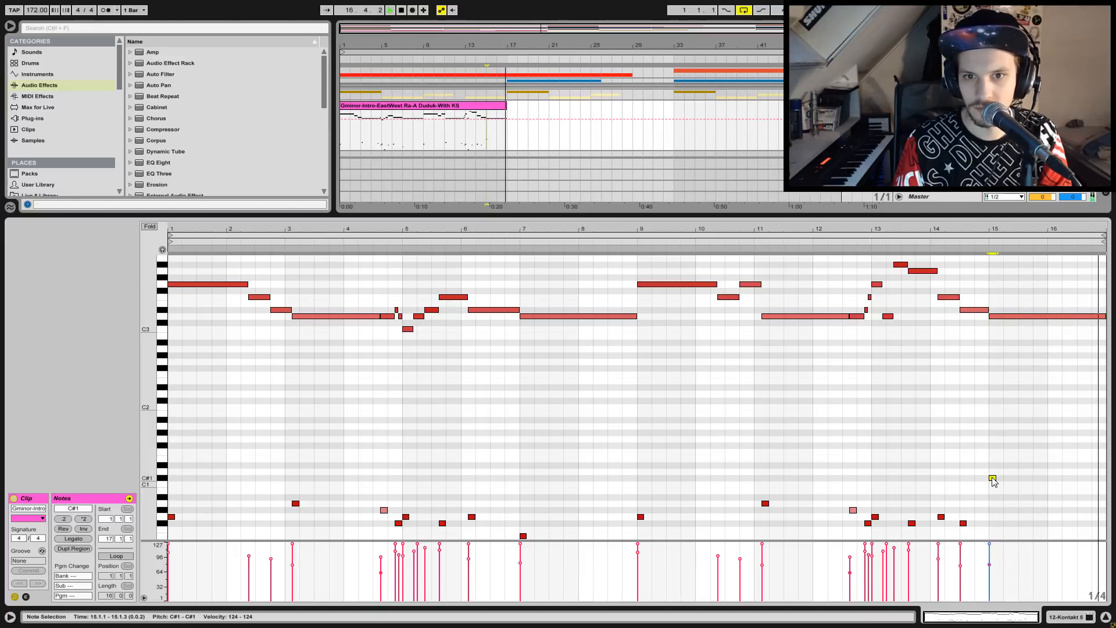
- Turn on looping for the 16-bar duduk intro clip and extend it in the arrangement to 33.1.1
left_click(343, 135)
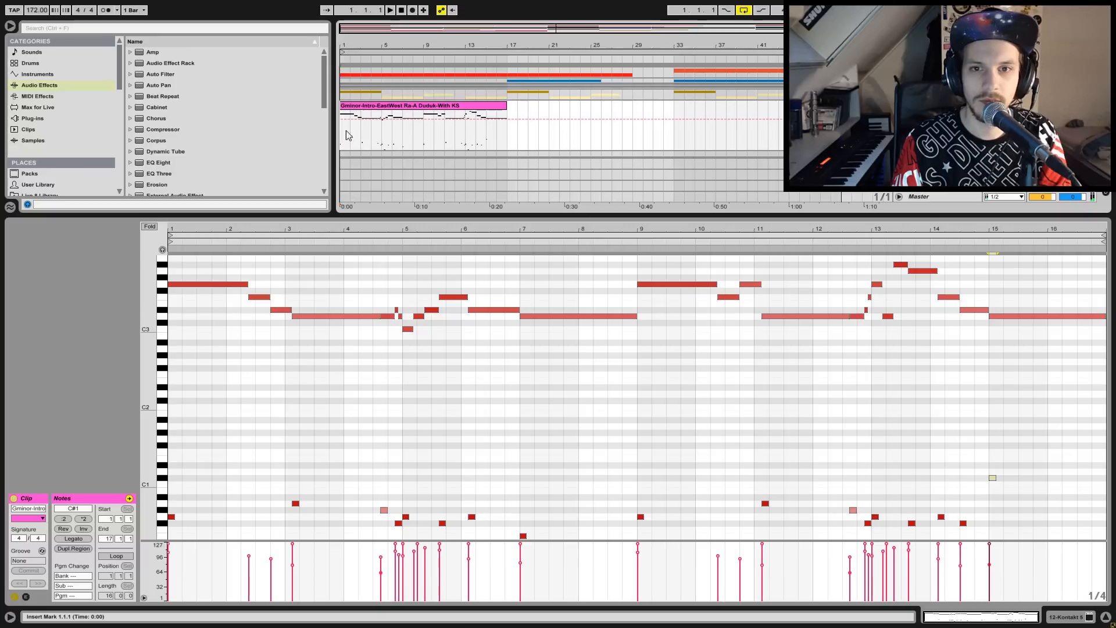
mouse_move(508, 111)
left_mouse_down()
mouse_move(604, 112)
mouse_move(498, 113)
mouse_move(508, 113)
left_mouse_up()
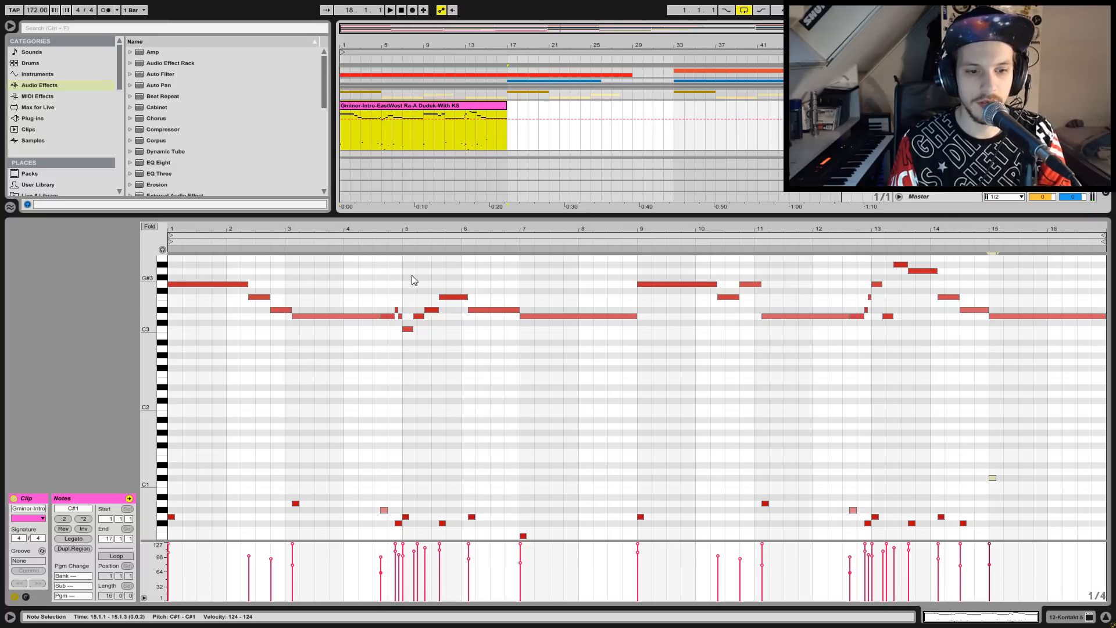
left_click(126, 559)
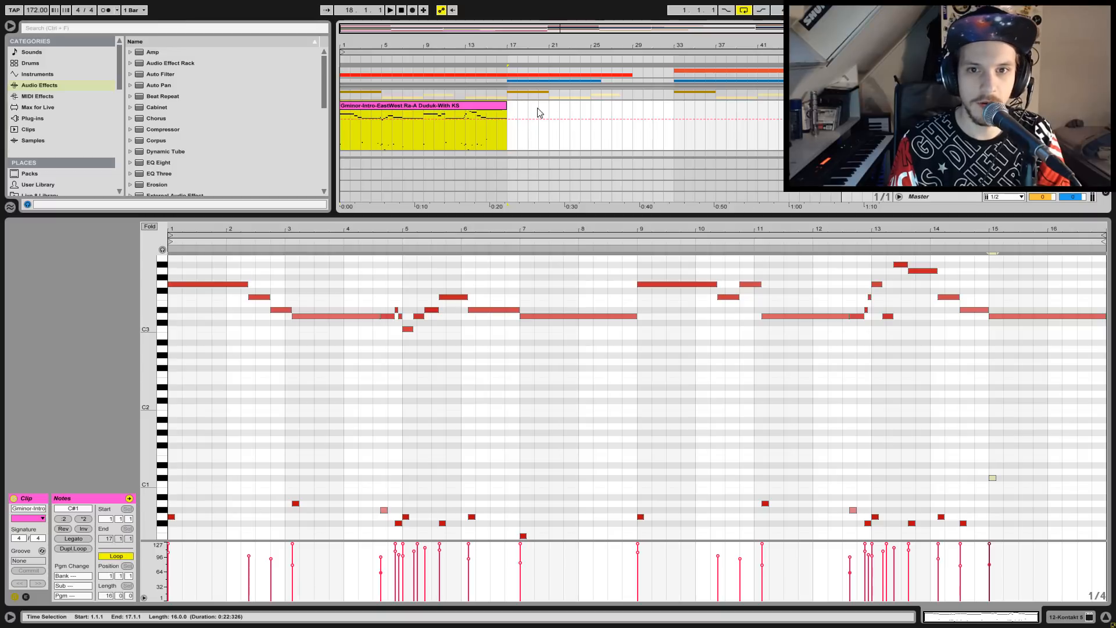
left_click_drag(510, 111, 647, 103)
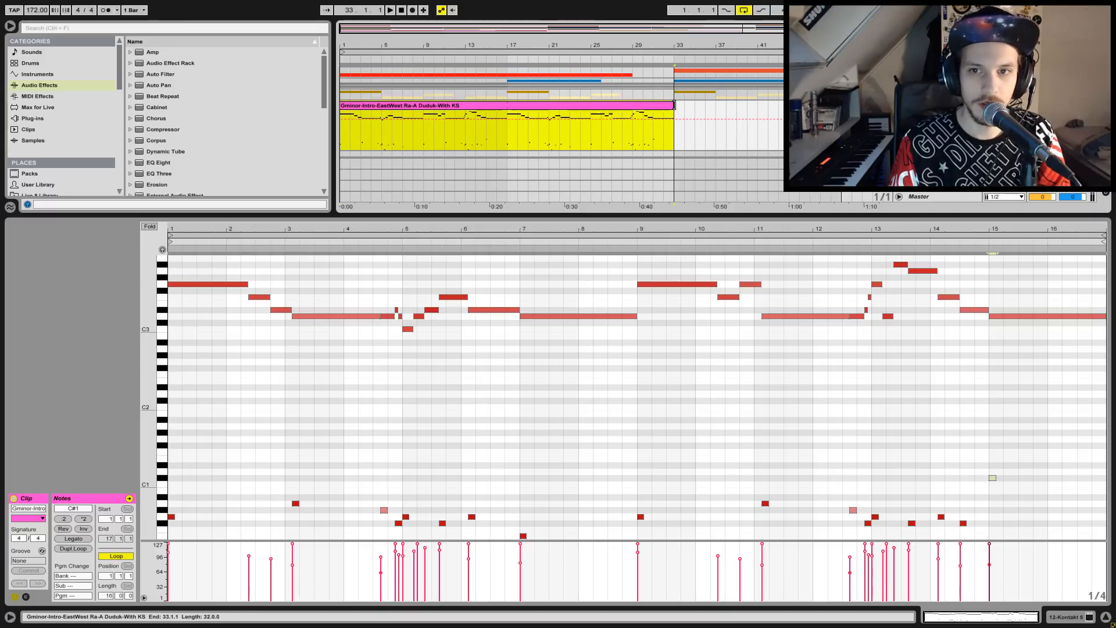
- Play the looped duduk clip from the start of the arrangement to review the repeated melody
left_click(346, 130)
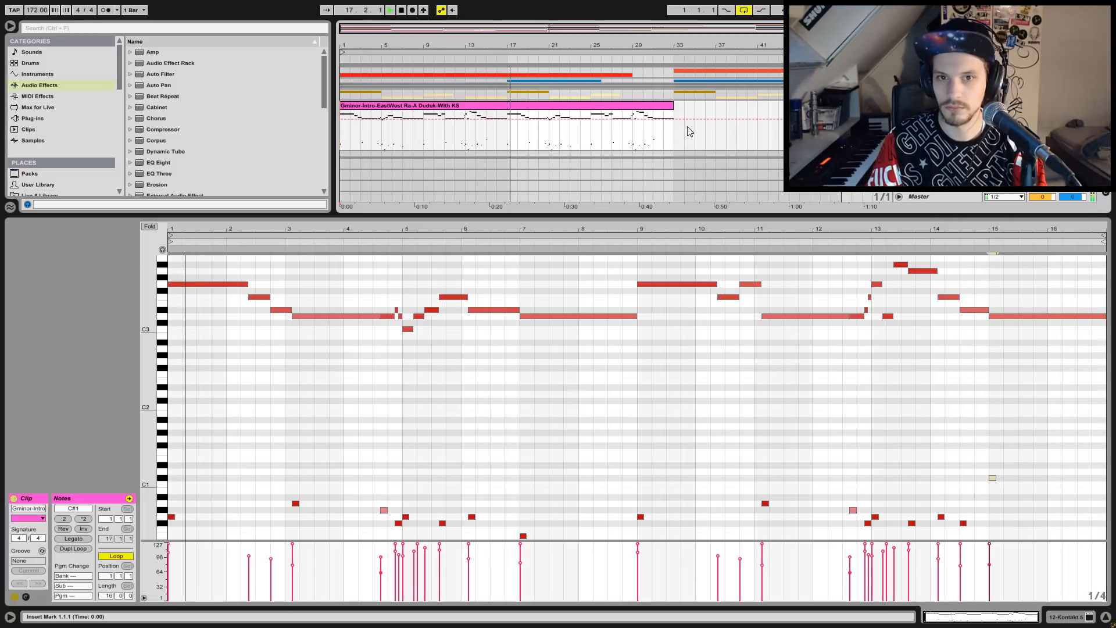
key("space")
left_click(555, 108)
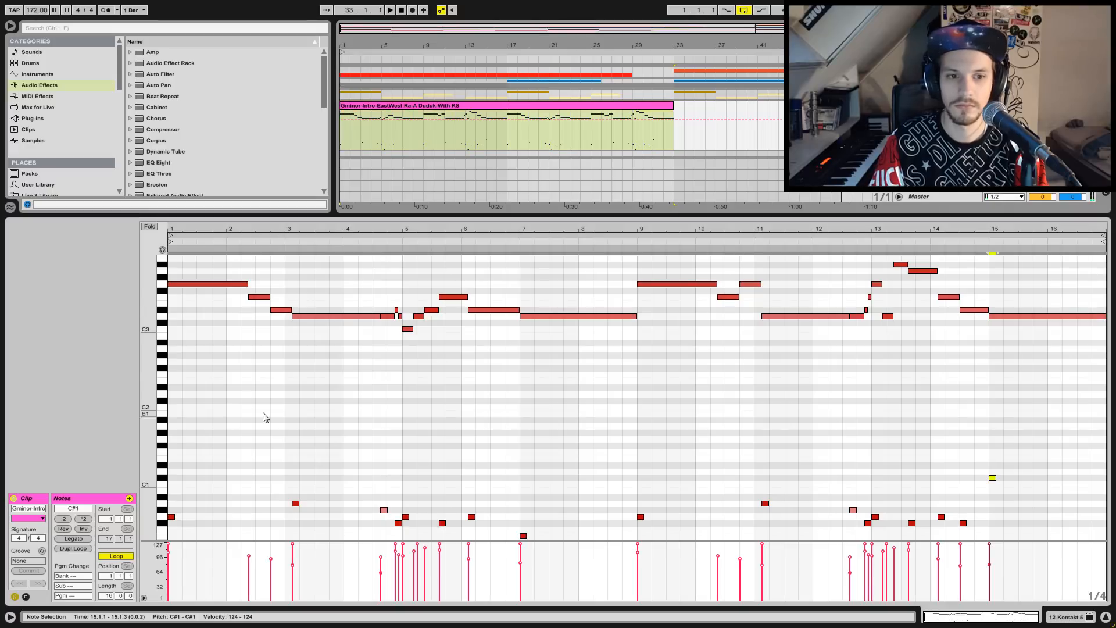
- Shorten the duduk clip to end at 17.1.1 and duplicate it to fill bars 17 to 33
left_click_drag(207, 252, 752, 393)
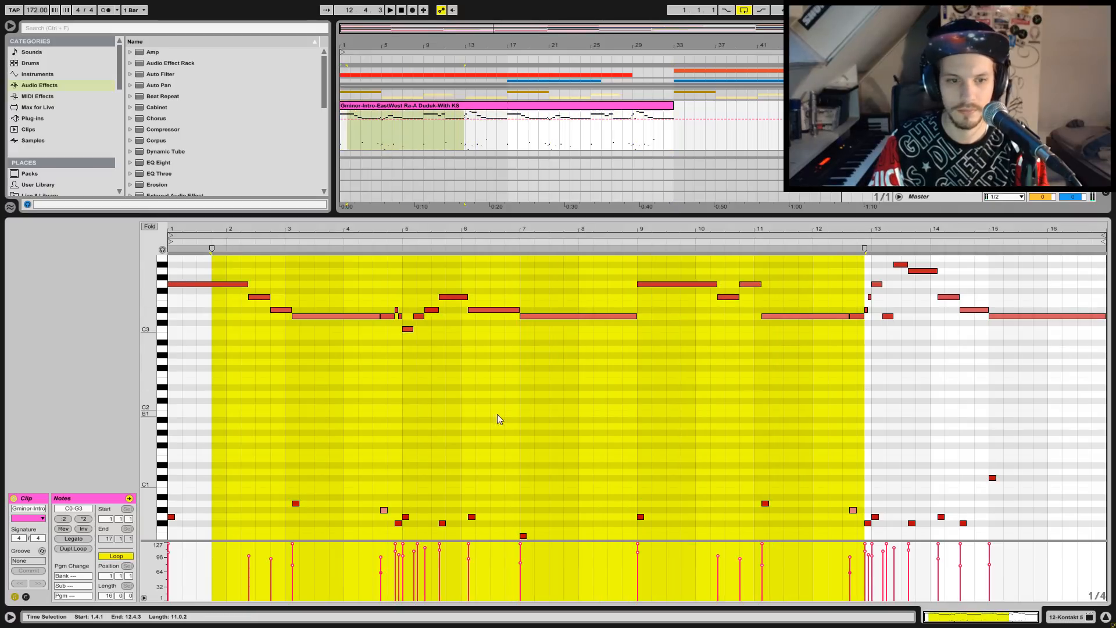
left_click(329, 419)
left_click(513, 107)
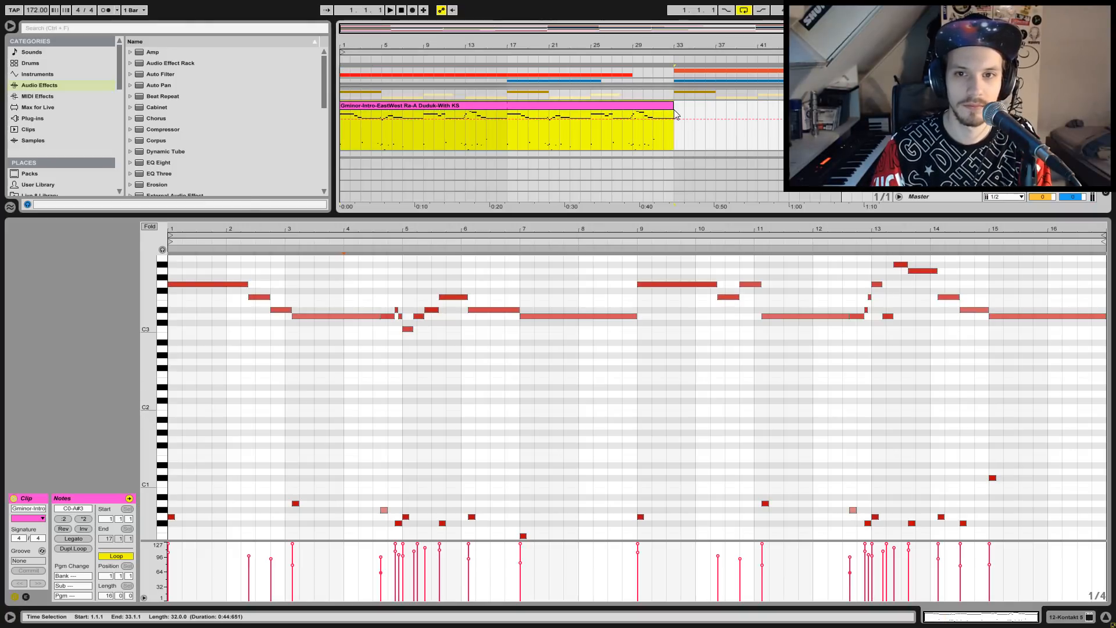
left_click_drag(640, 108, 514, 108)
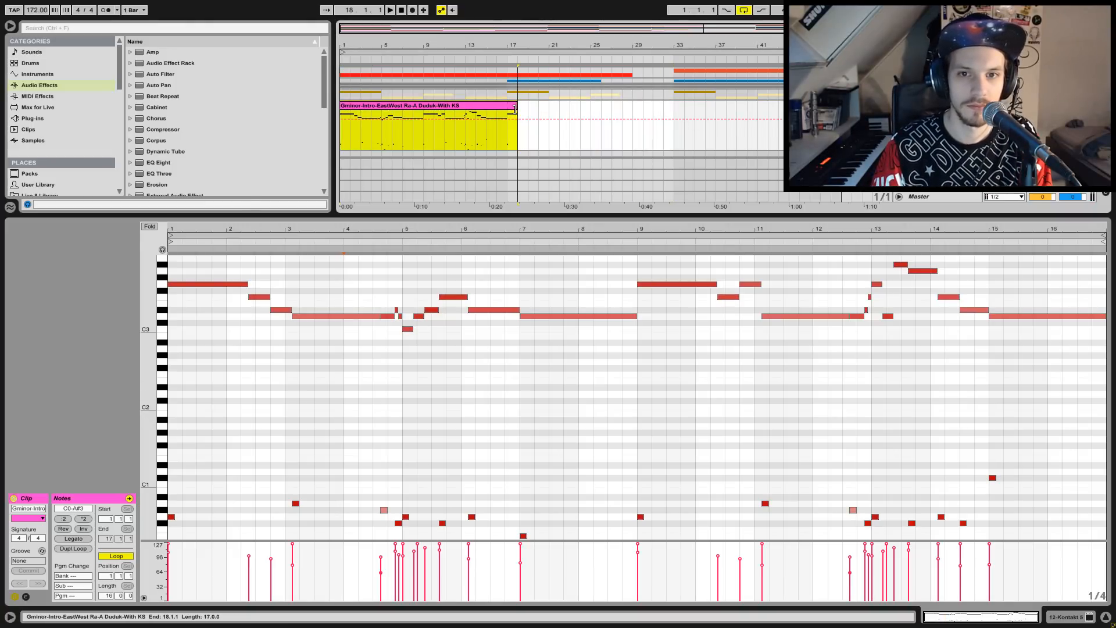
left_click(476, 146)
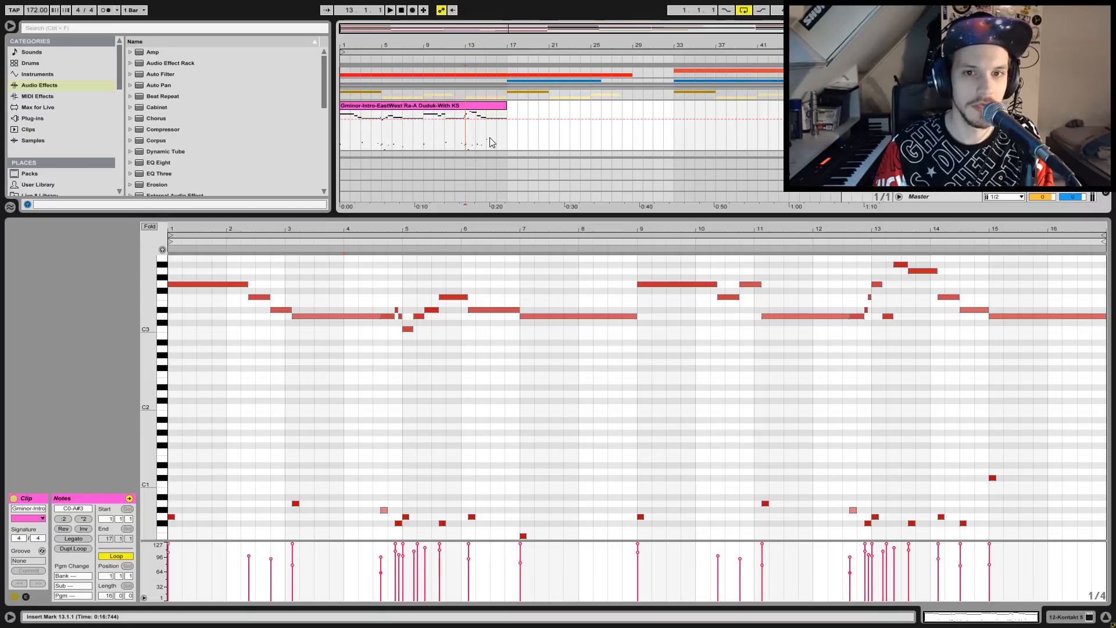
left_click(503, 106)
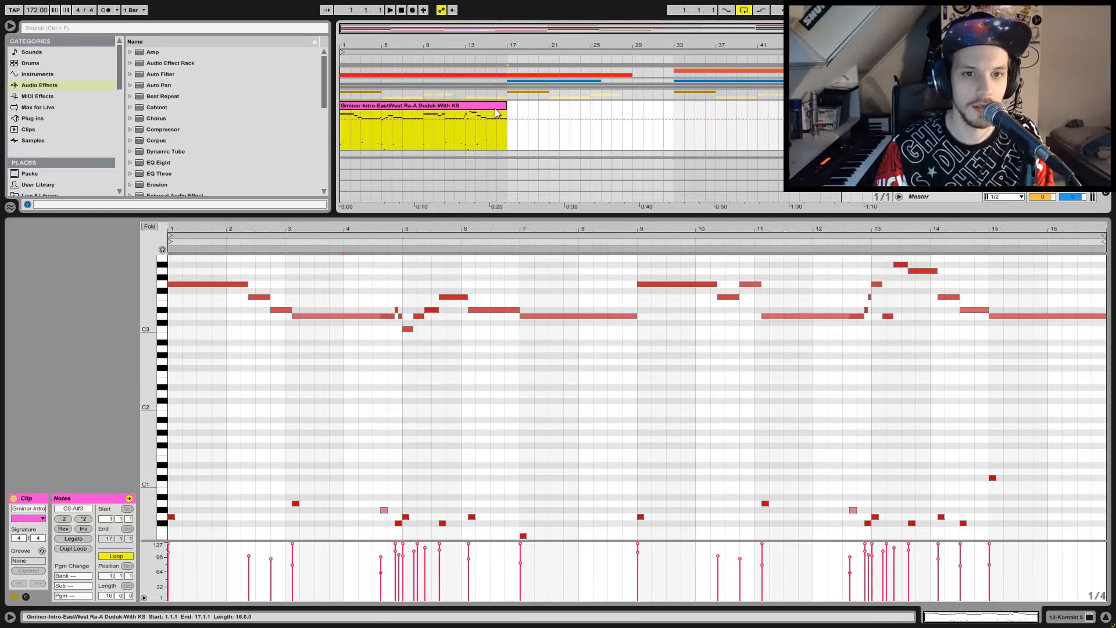
key("ctrl+d")
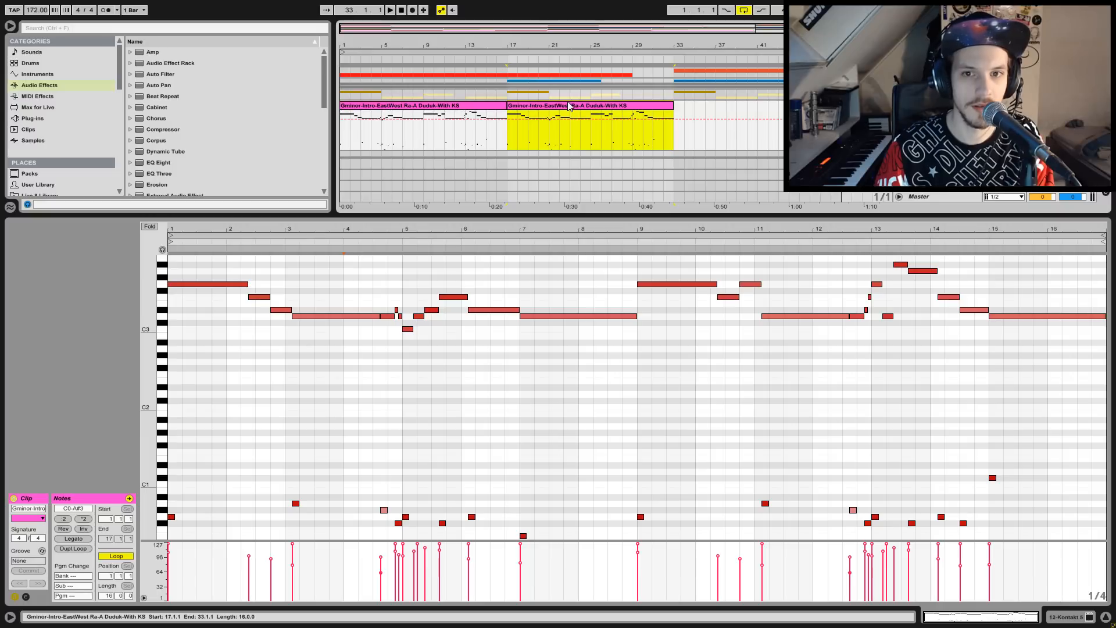
- Transpose the second clip's melody notes down one octave, leaving the keyswitches in place, and audition the result
left_click_drag(210, 368, 1103, 199)
key("shift+Down")
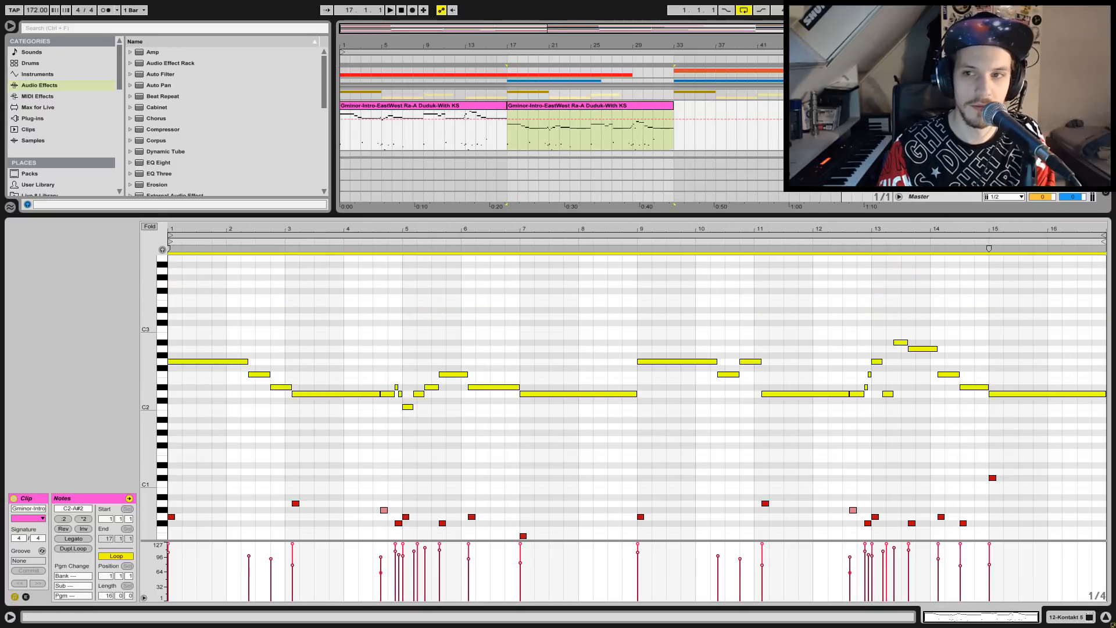
key("space")
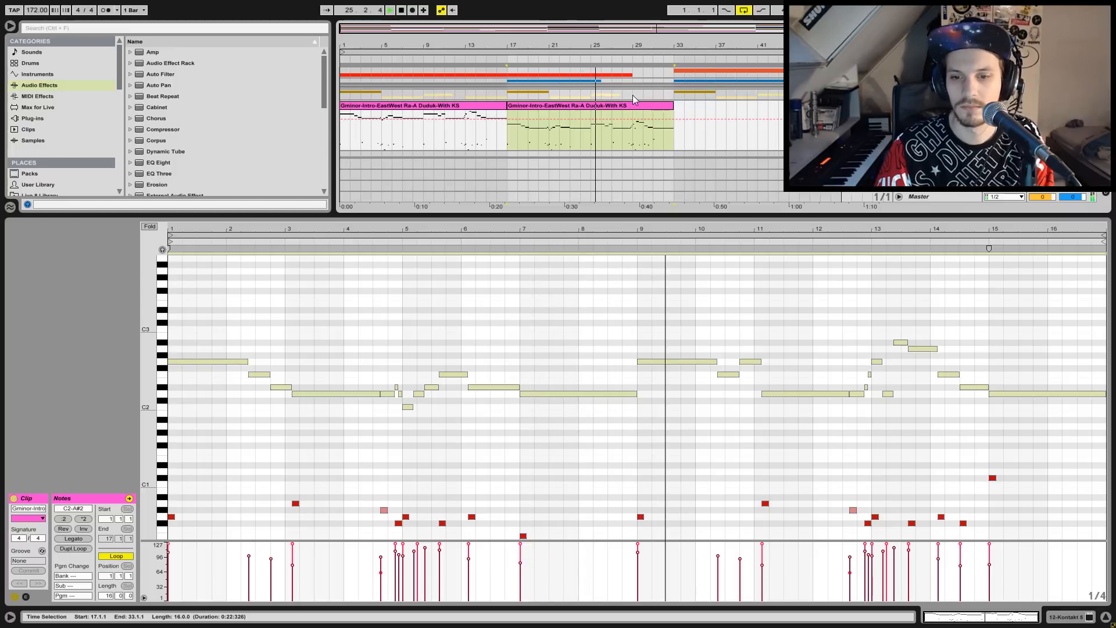
left_click(610, 108)
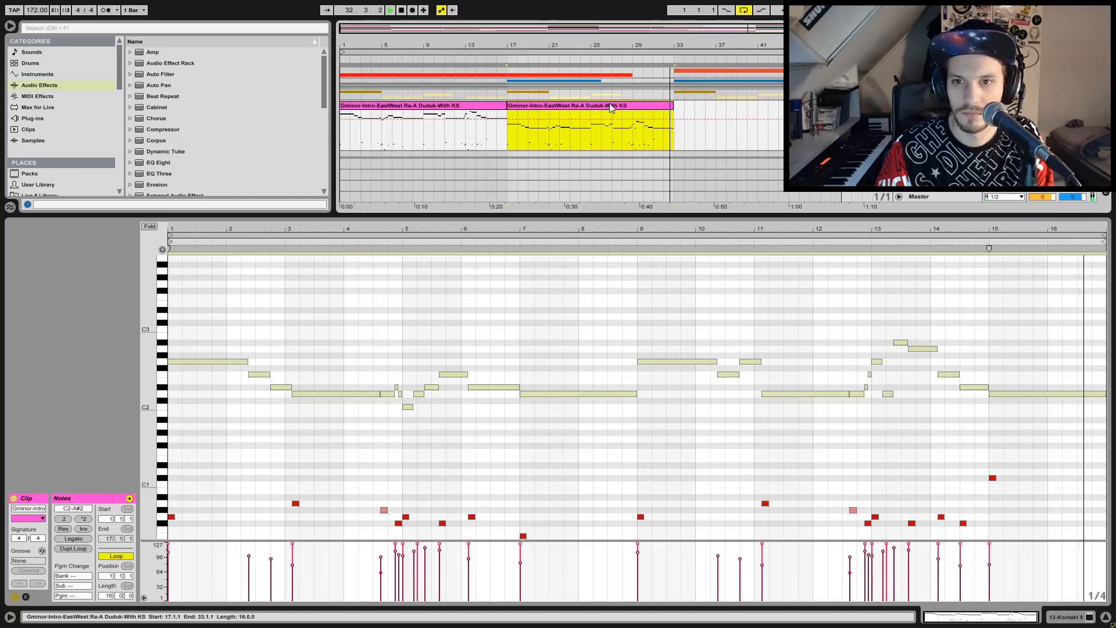
key("space")
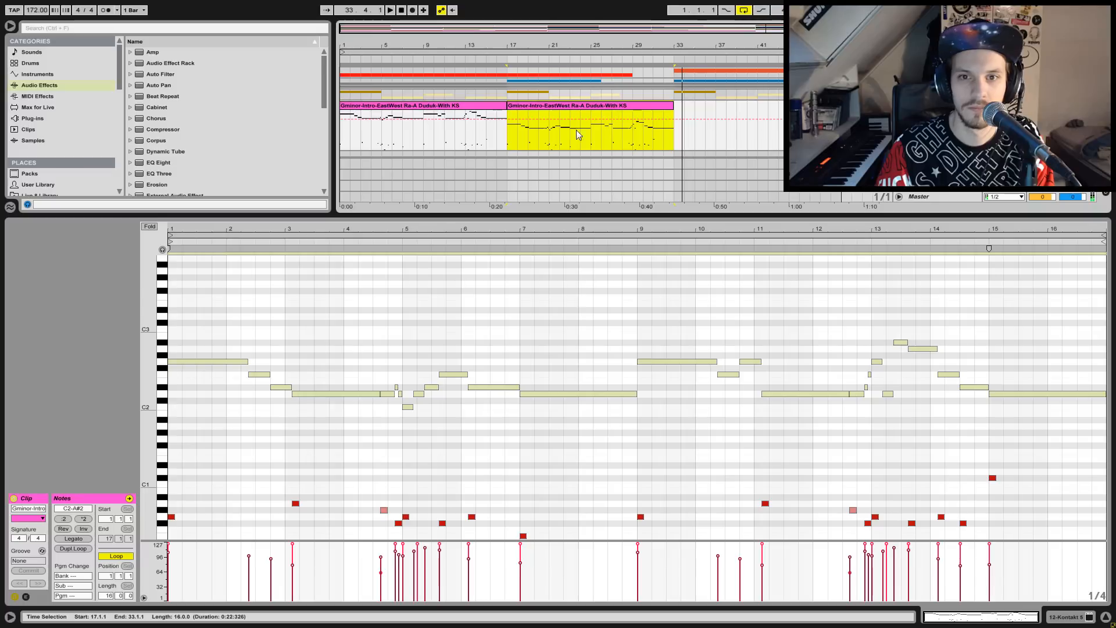
- Delete the second clip's melody notes and visible keyswitches except the opening G2 note and its G0 keyswitch
left_click(512, 142)
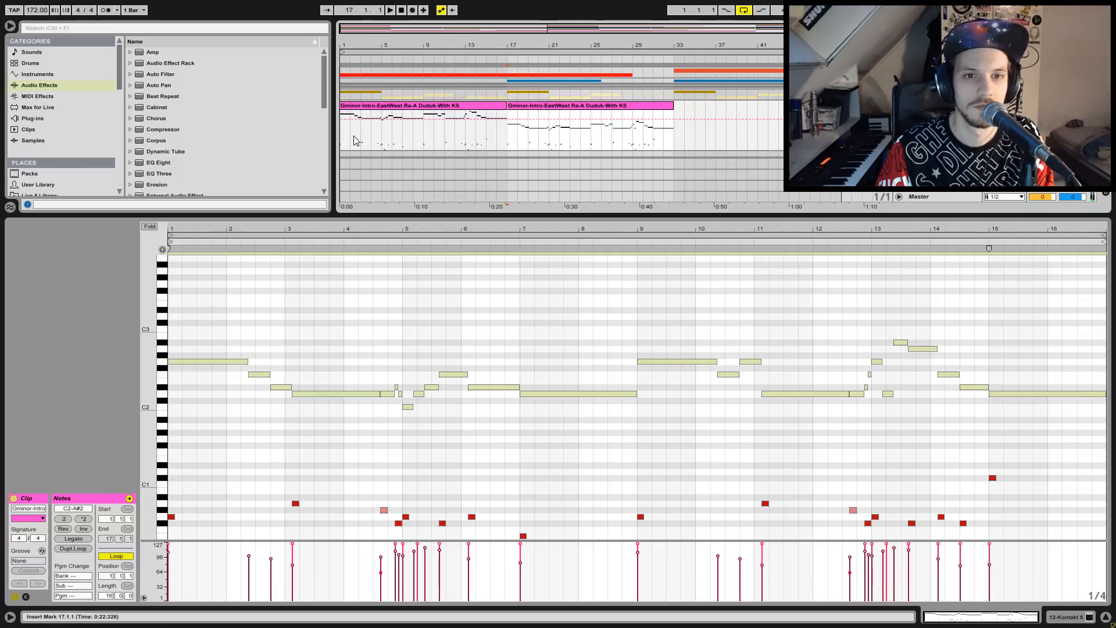
key("ctrl+a")
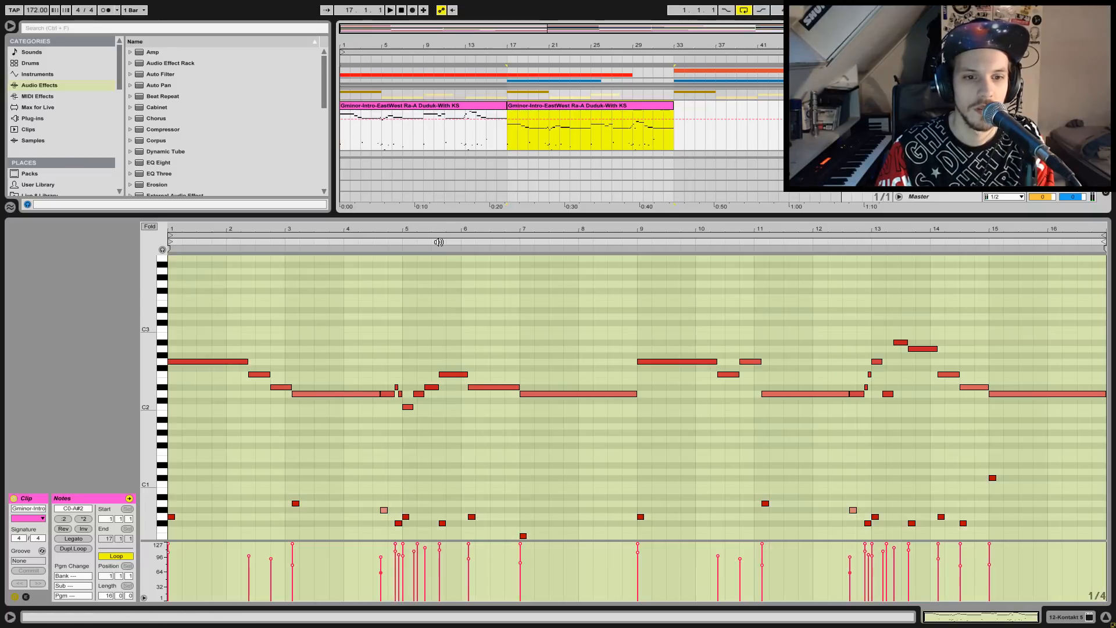
left_click_drag(275, 451, 1028, 270)
key("Delete")
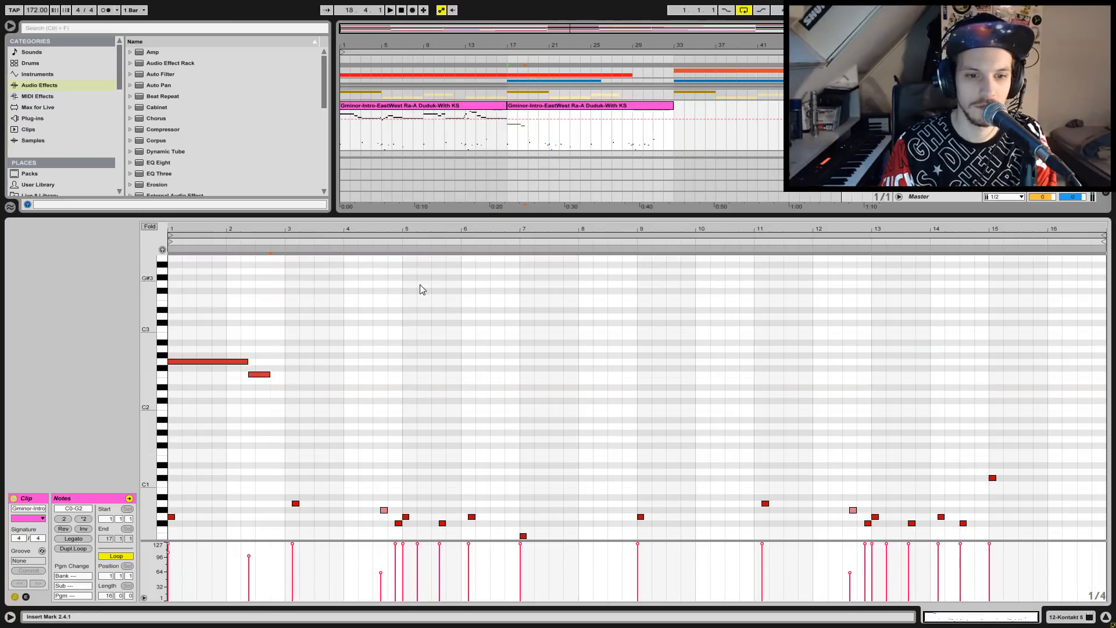
left_click_drag(279, 347, 270, 451)
key("Delete")
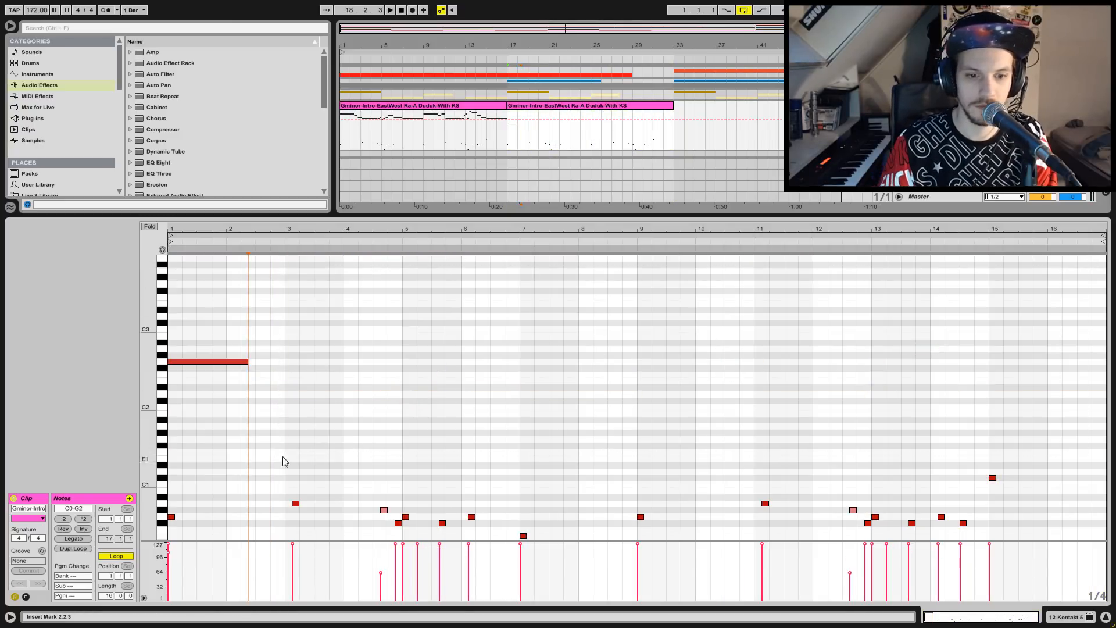
mouse_move(288, 531)
left_mouse_down()
mouse_move(1107, 341)
mouse_move(1110, 326)
left_mouse_up()
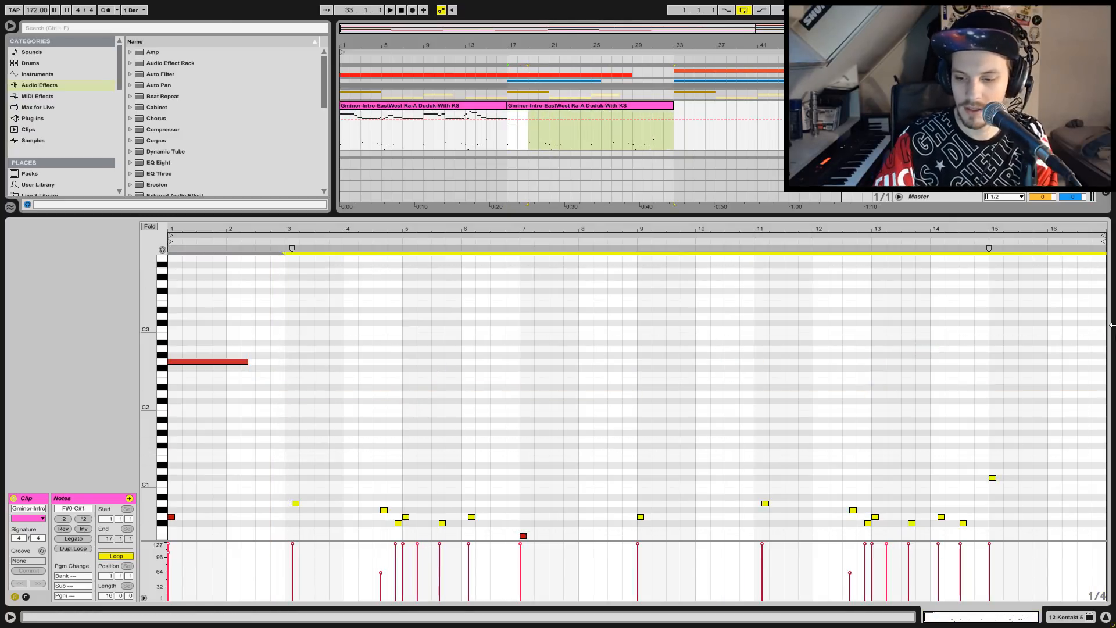
key("Delete")
left_click_drag(562, 498, 511, 539)
key("Delete")
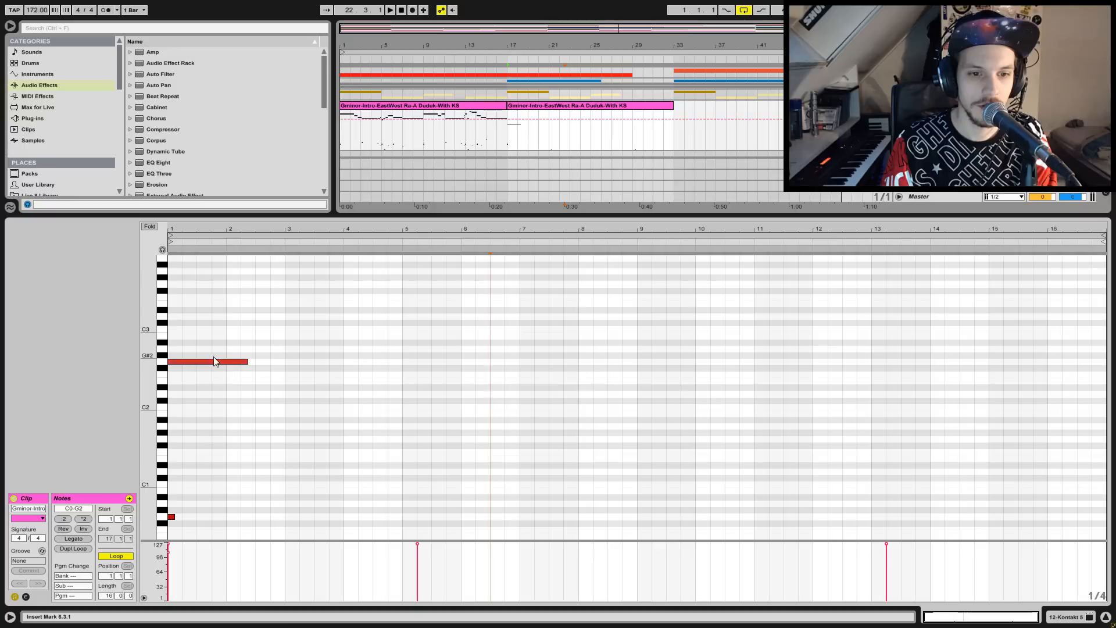
- Extend the opening G2 note to 5.1.1, delete the remaining low keyswitches in the second clip, and play it
left_click_drag(246, 362, 399, 366)
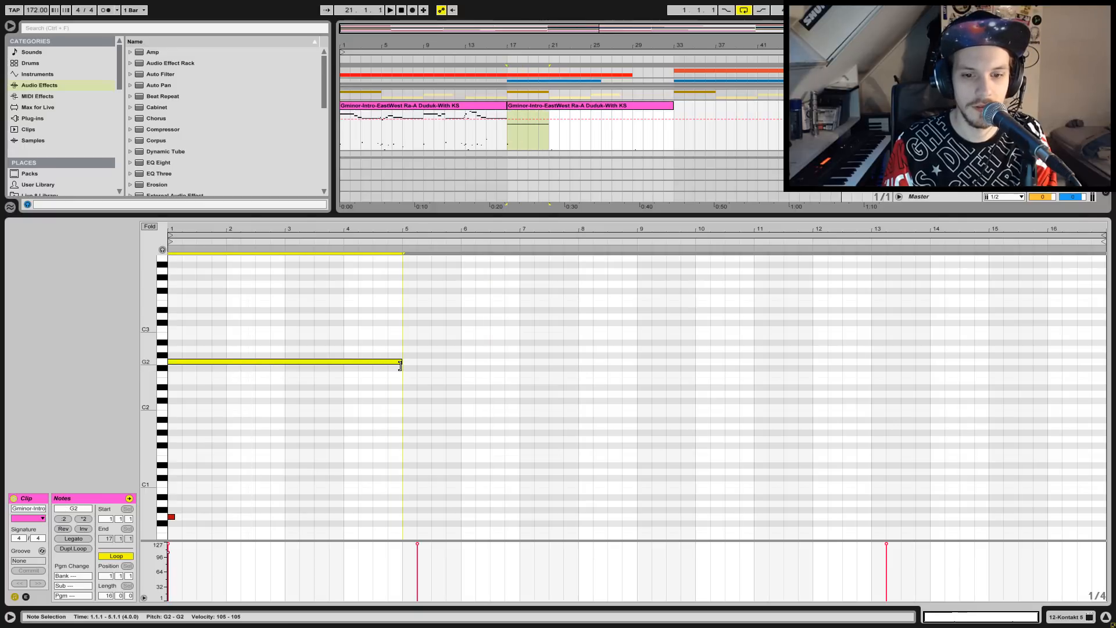
scroll(536, 405, "down", 2)
scroll(510, 450, "down", 1)
left_click_drag(400, 528, 1110, 442)
key("Delete")
key("space")
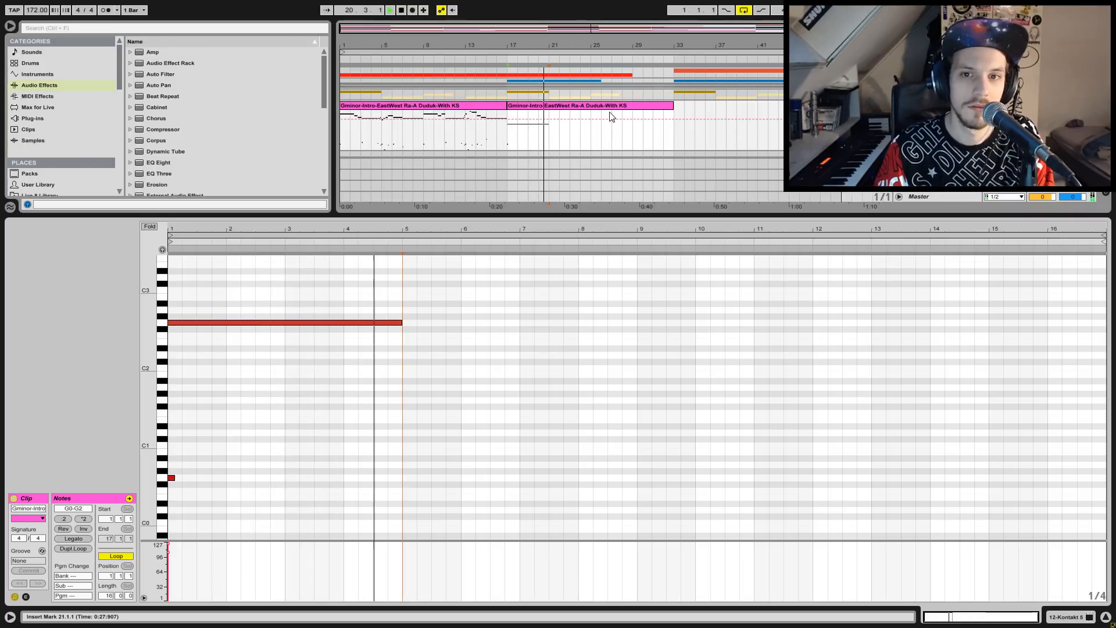
key("space")
- Move the second clip's opening keyswitch to C0 and audition the transition from the first clip into it
left_click(346, 139)
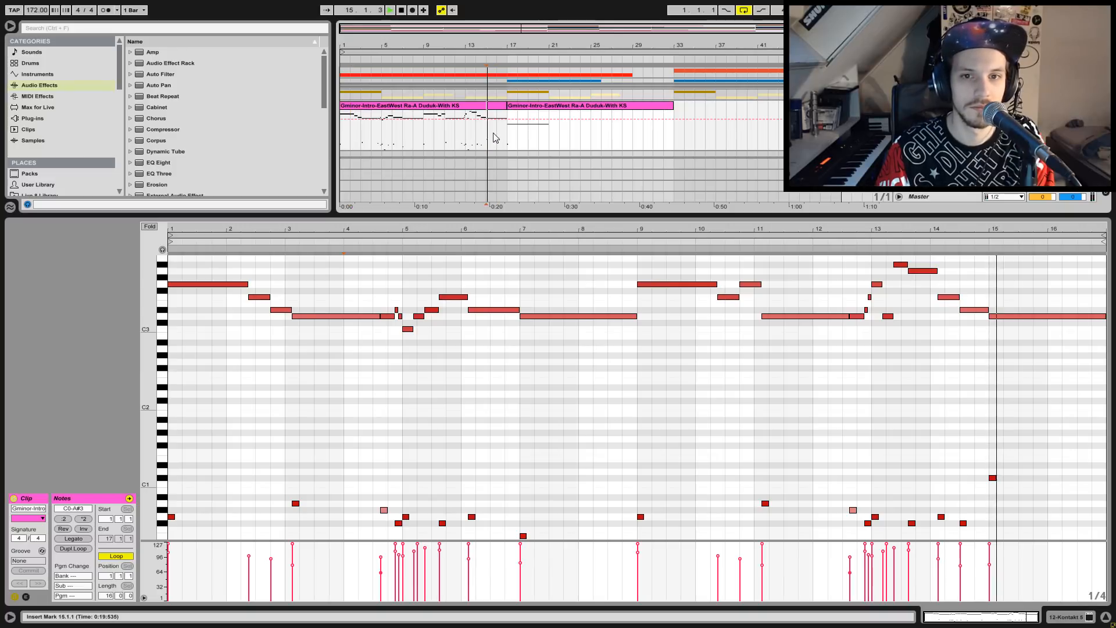
left_click(534, 107)
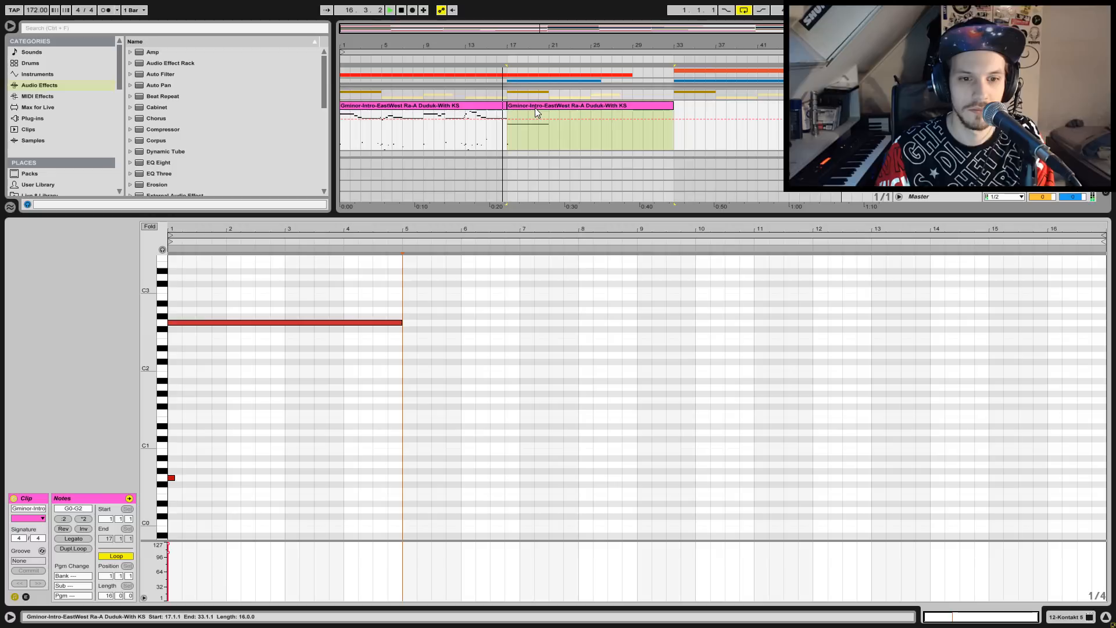
key("space")
left_click_drag(171, 478, 170, 522)
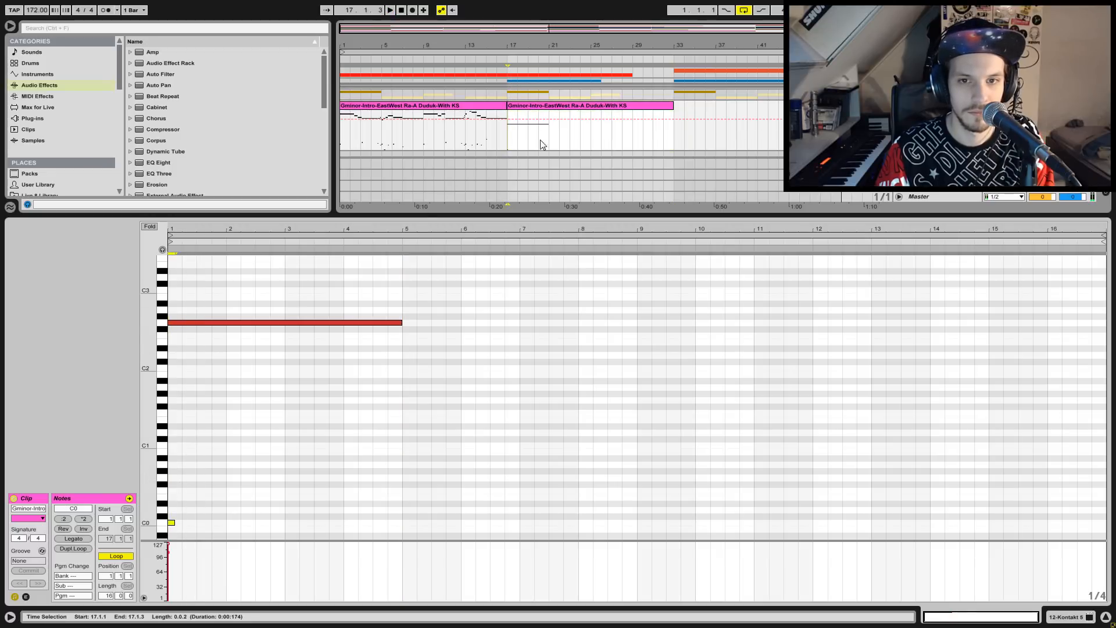
left_click(517, 133)
left_click(497, 135)
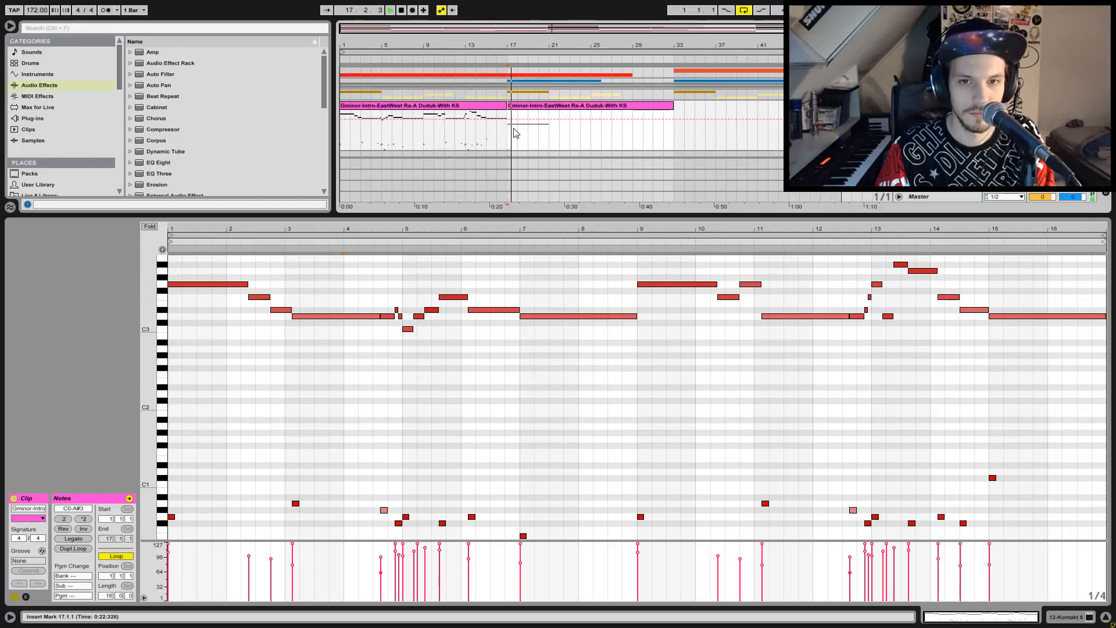
double_click(509, 135)
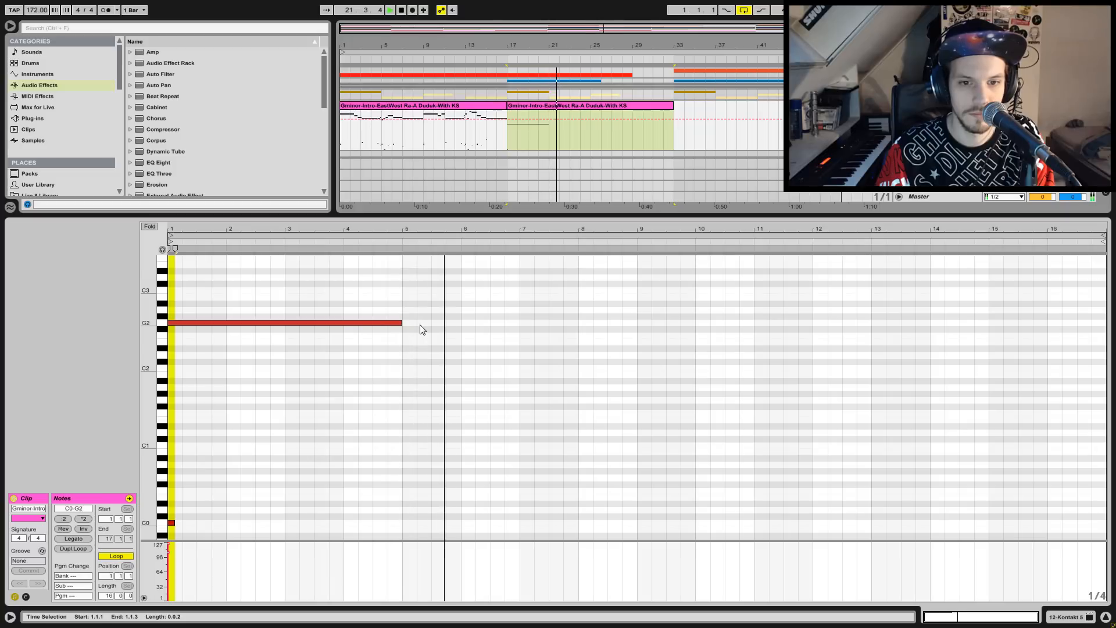
- Copy the first seven bars of the second duduk clip to 25.1.1 in the arrangement
left_click(1058, 616)
left_click(563, 107)
key("space")
left_click_drag(507, 139, 616, 107)
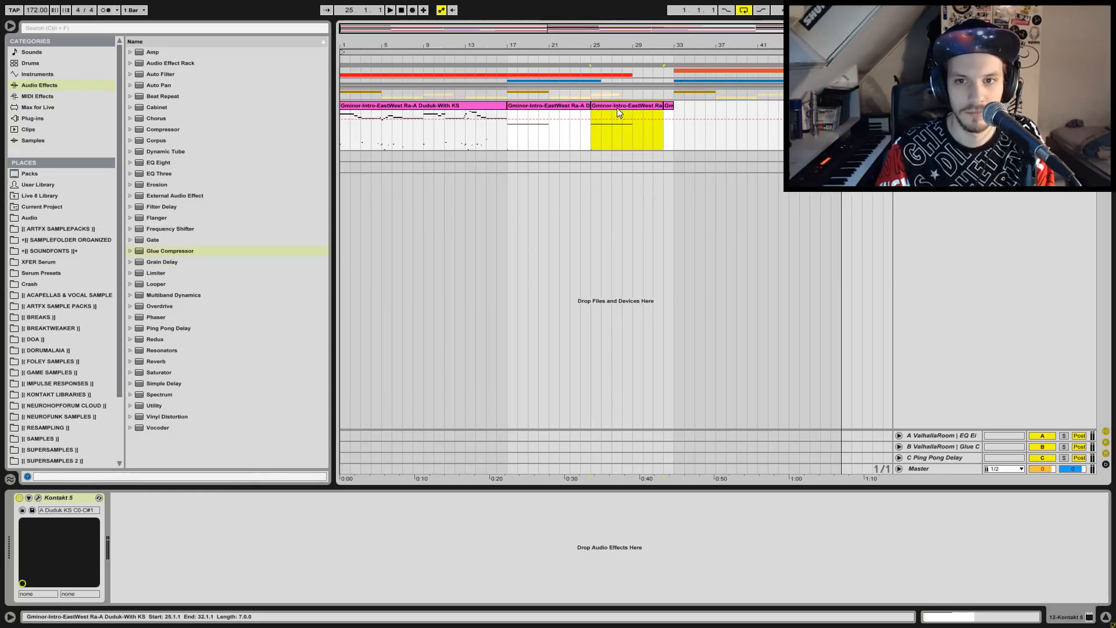
- In the clip at bar 25, shorten G2 to end at 1.2.1 and add an A#2 note from there to 3.1.1
double_click(612, 107)
left_click(401, 322)
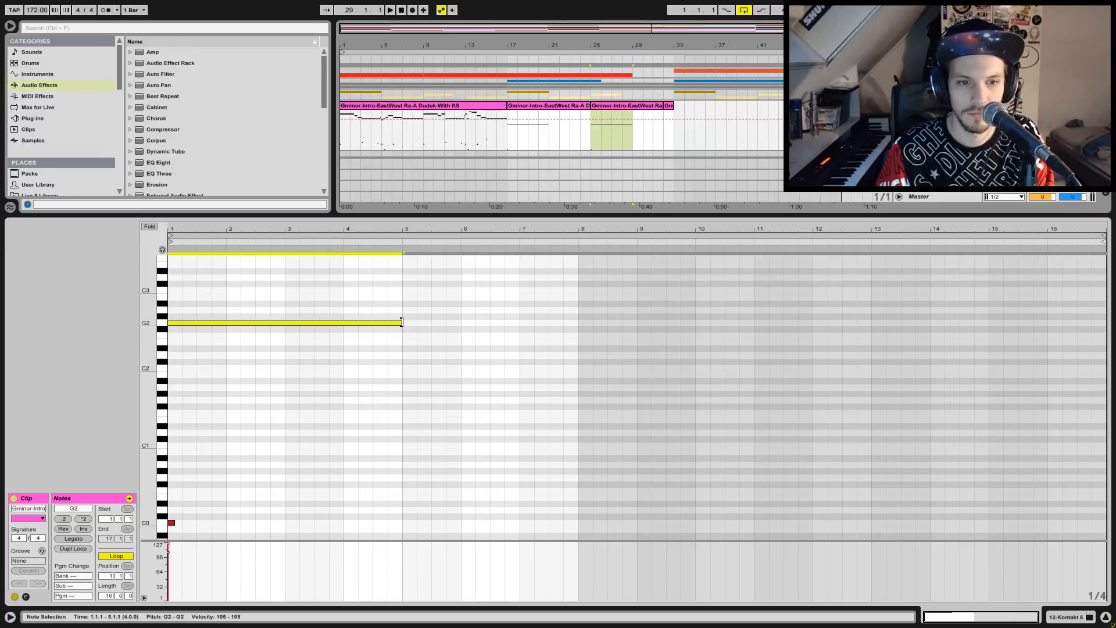
left_click_drag(293, 332, 235, 328)
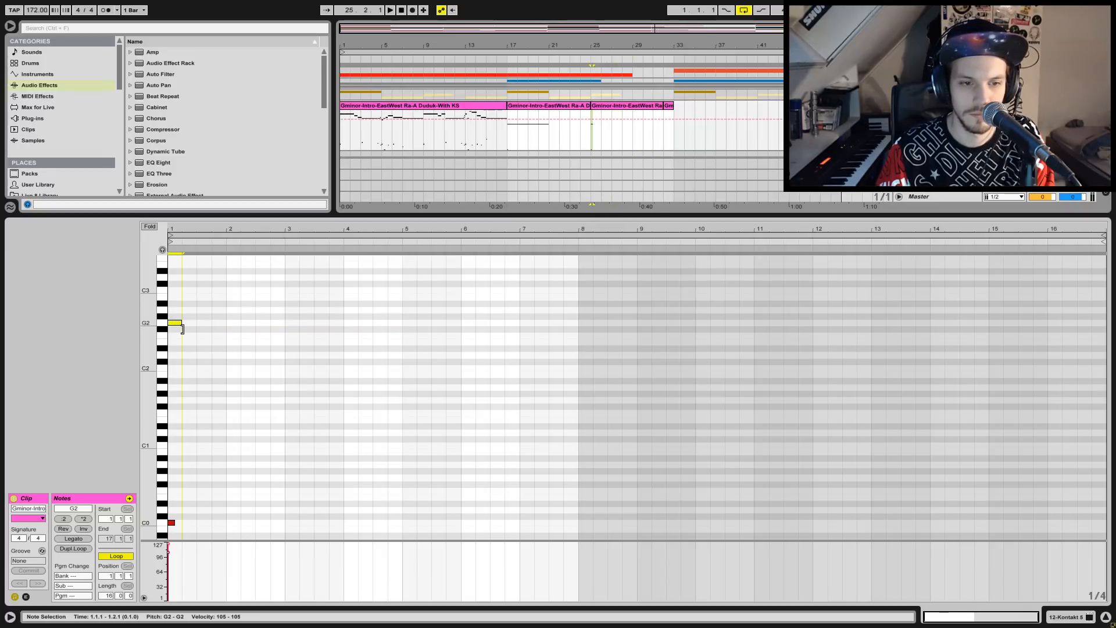
mouse_move(186, 304)
left_mouse_down()
mouse_move(471, 296)
mouse_move(454, 290)
mouse_move(457, 267)
mouse_move(457, 276)
left_mouse_up()
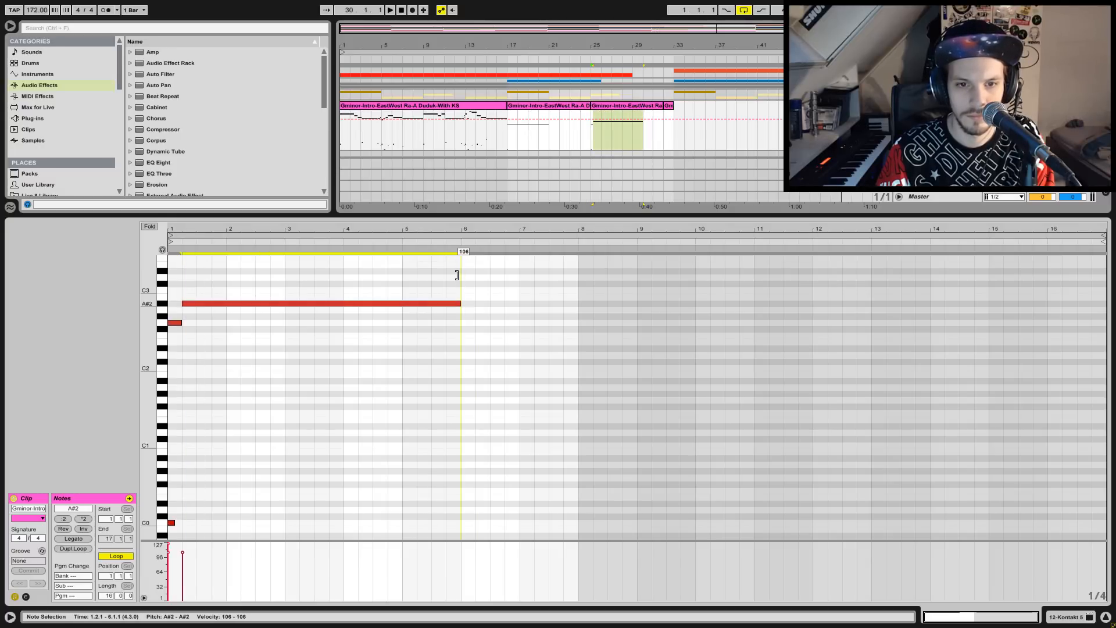
key("space")
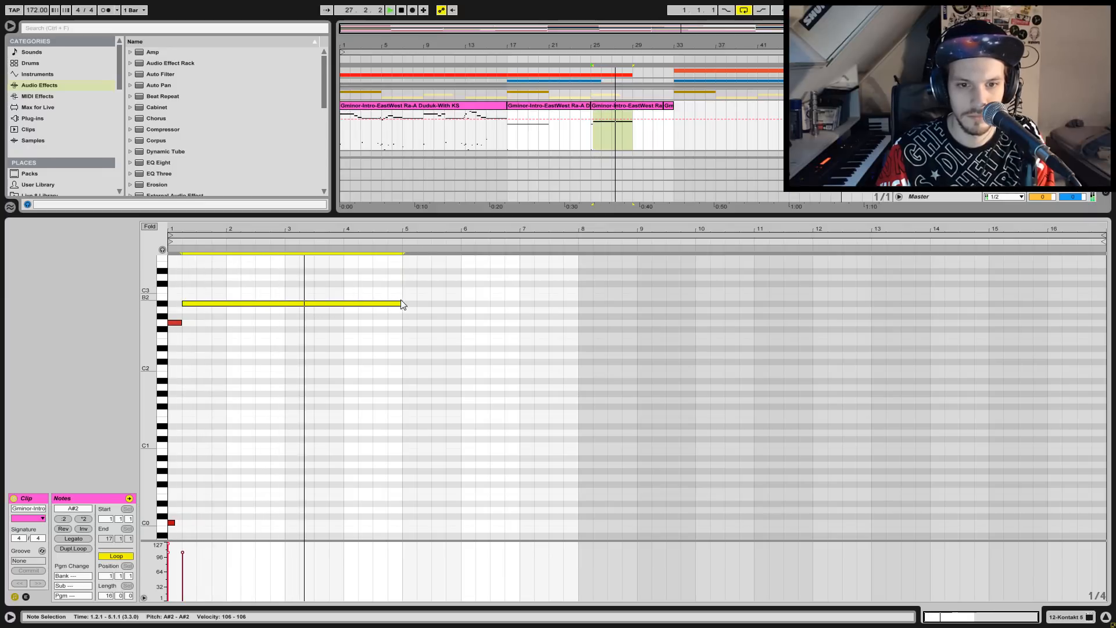
left_click_drag(401, 303, 301, 305)
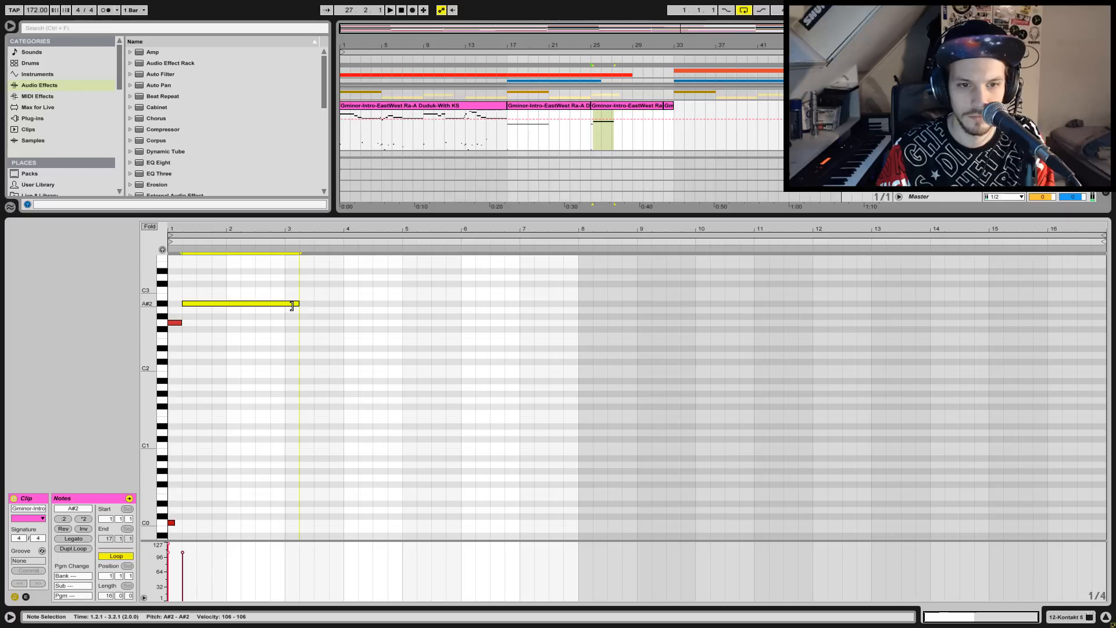
left_click_drag(290, 228, 386, 229)
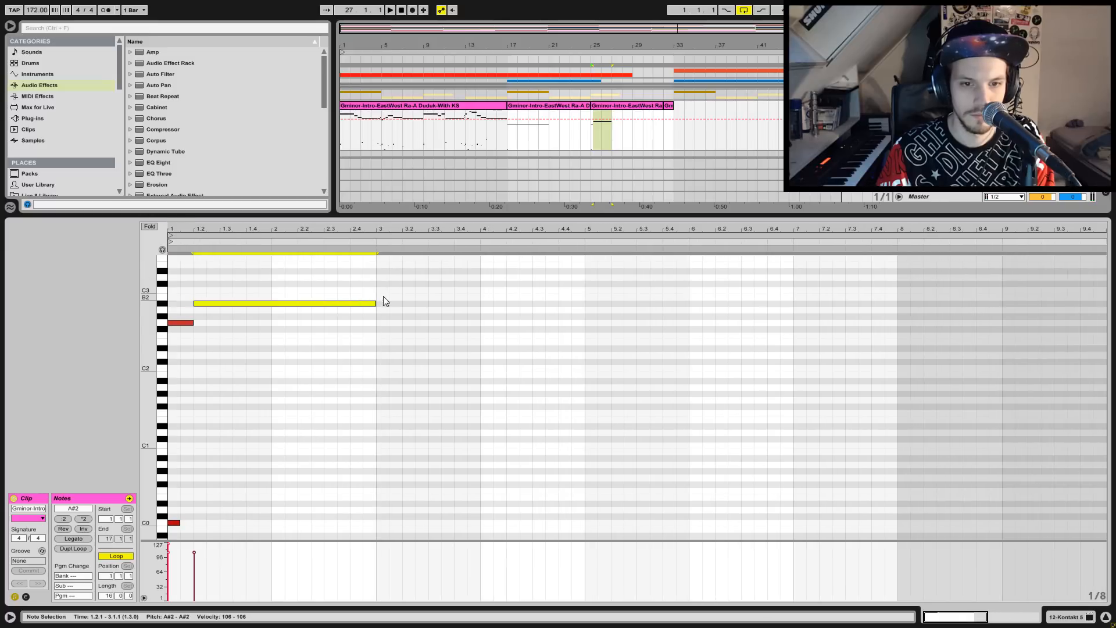
- Extend the A#2 note to 3.1.3, add an A2 note from 3.1.3 to 5.1.1, and play the phrase
left_click_drag(393, 312, 471, 309)
left_click_drag(584, 313, 585, 312)
key("space")
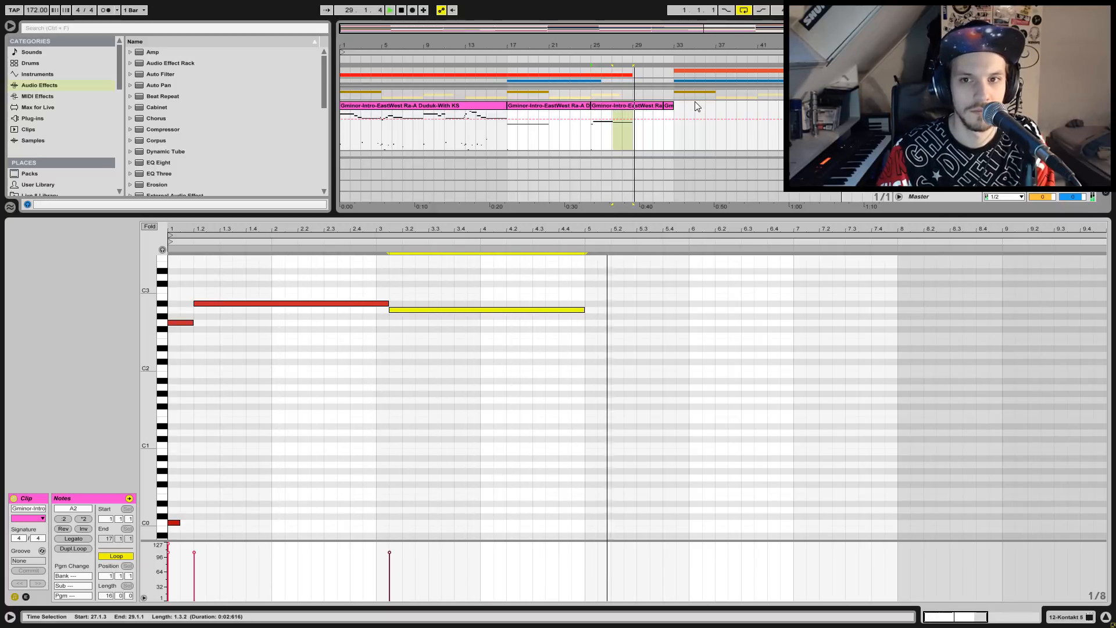
- Extend the clip at bar 25 to 33.1.1 and lower the A2 note's velocity to 92
left_click_drag(663, 106, 673, 107)
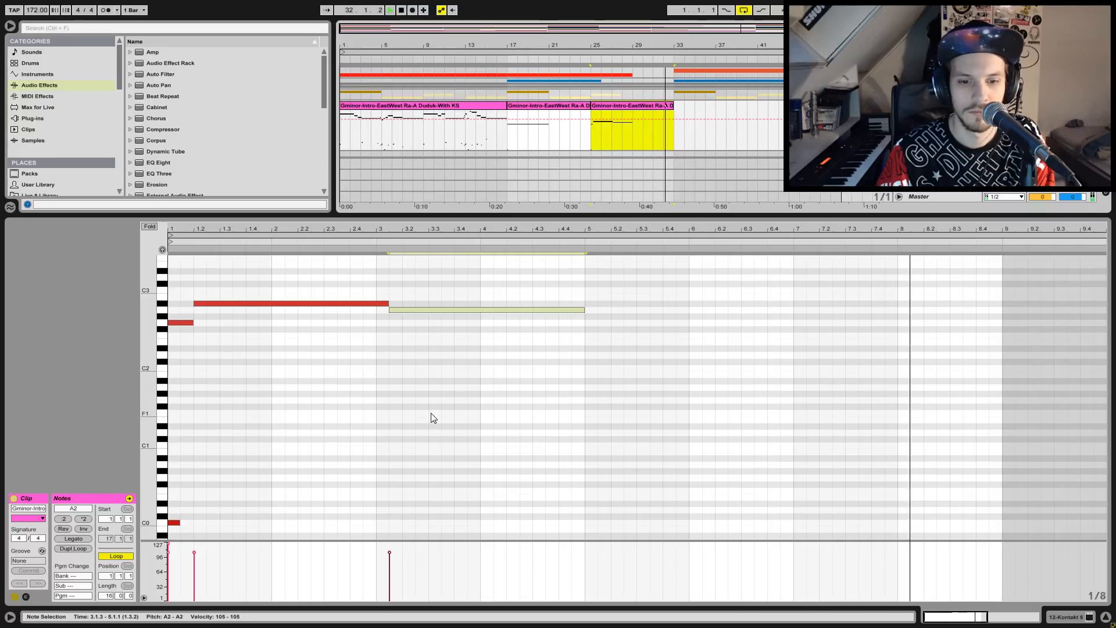
scroll(431, 487, "down", 5)
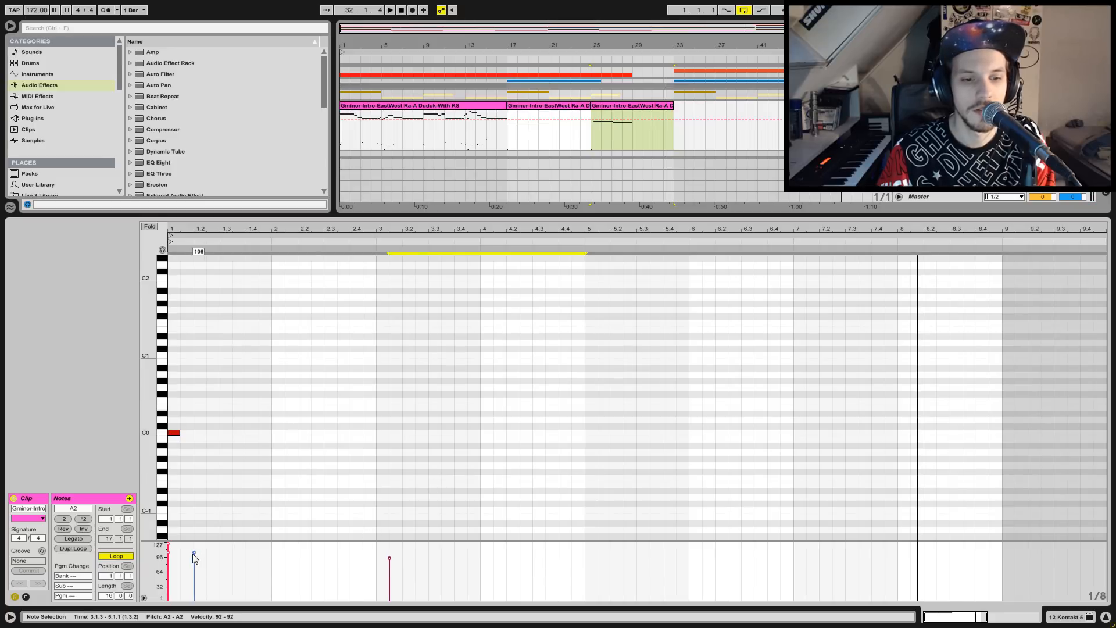
- In the clip at bar 25, set the A#2 note's velocity to 100 and add a D#0 keyswitch at 3.1.3, auditioning the phrase
left_click_drag(195, 558, 195, 560)
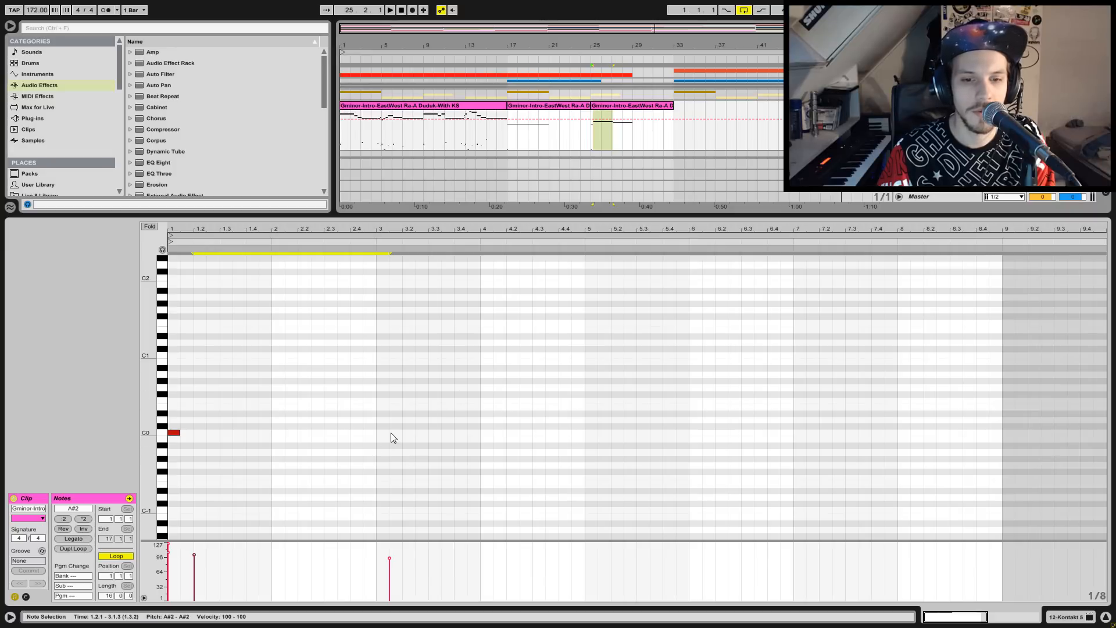
double_click(396, 413)
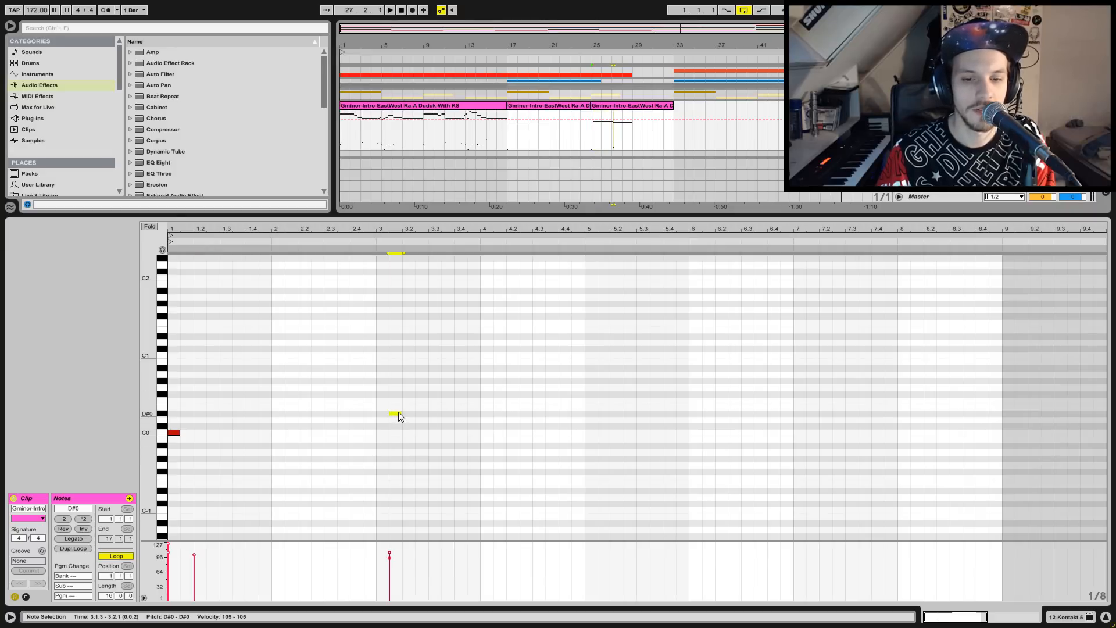
key("space")
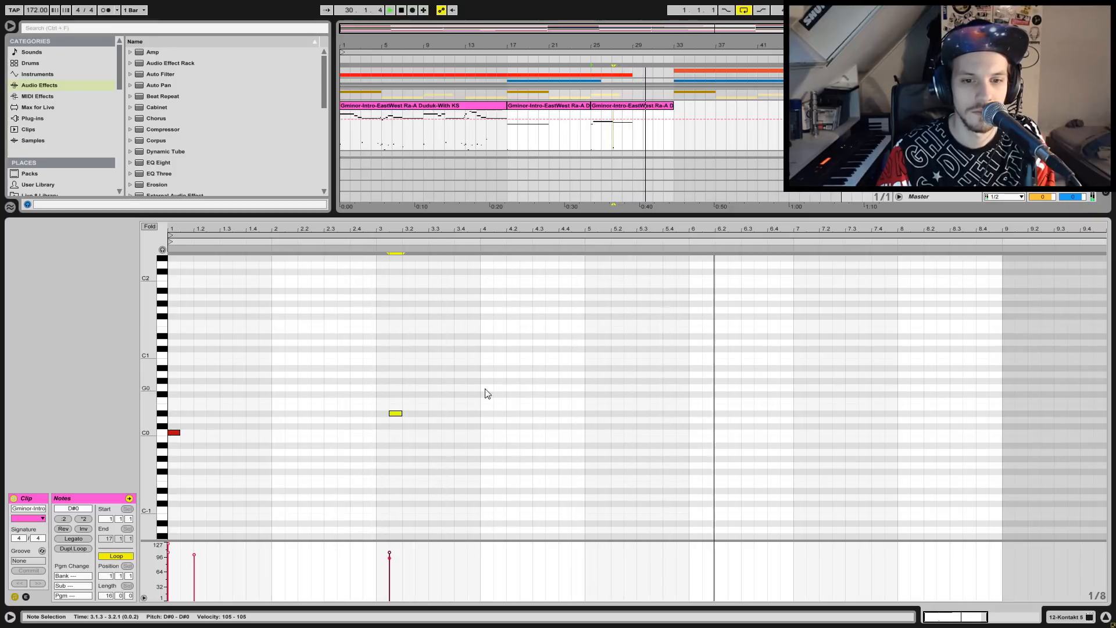
key("shift+Tab")
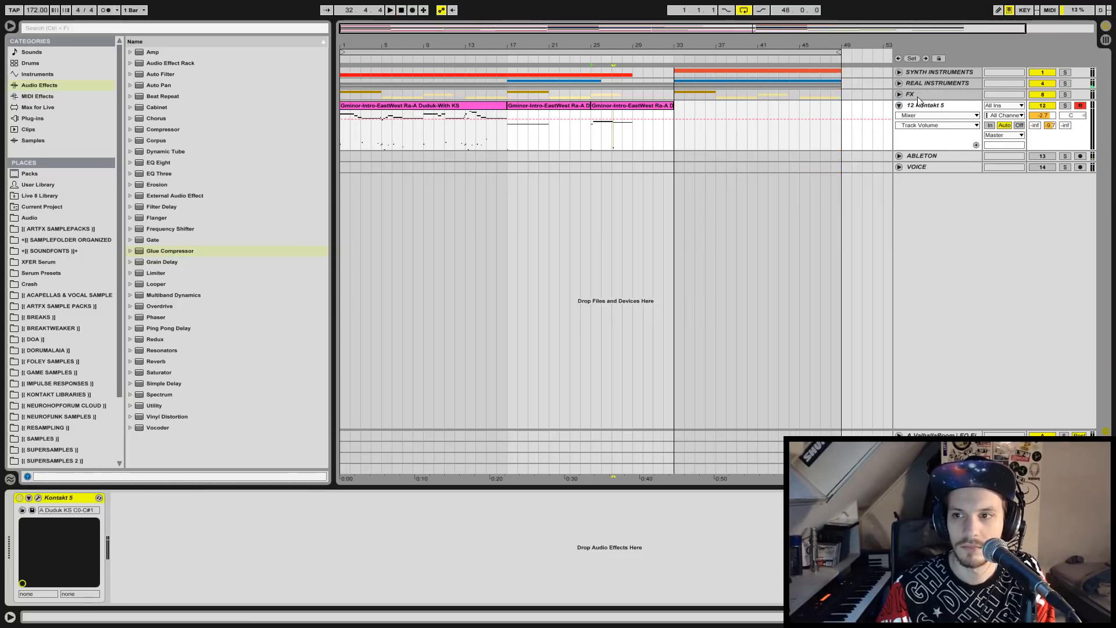
- Rename the Kontakt 5 track holding the duduk clips as DUDUK
left_click(899, 105)
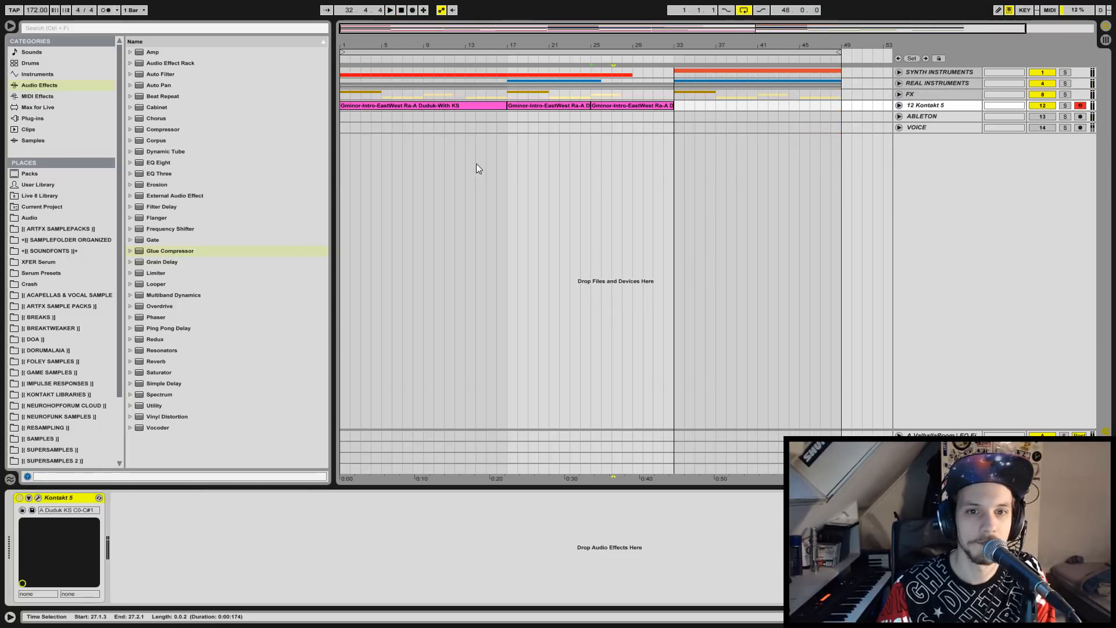
left_click(342, 113)
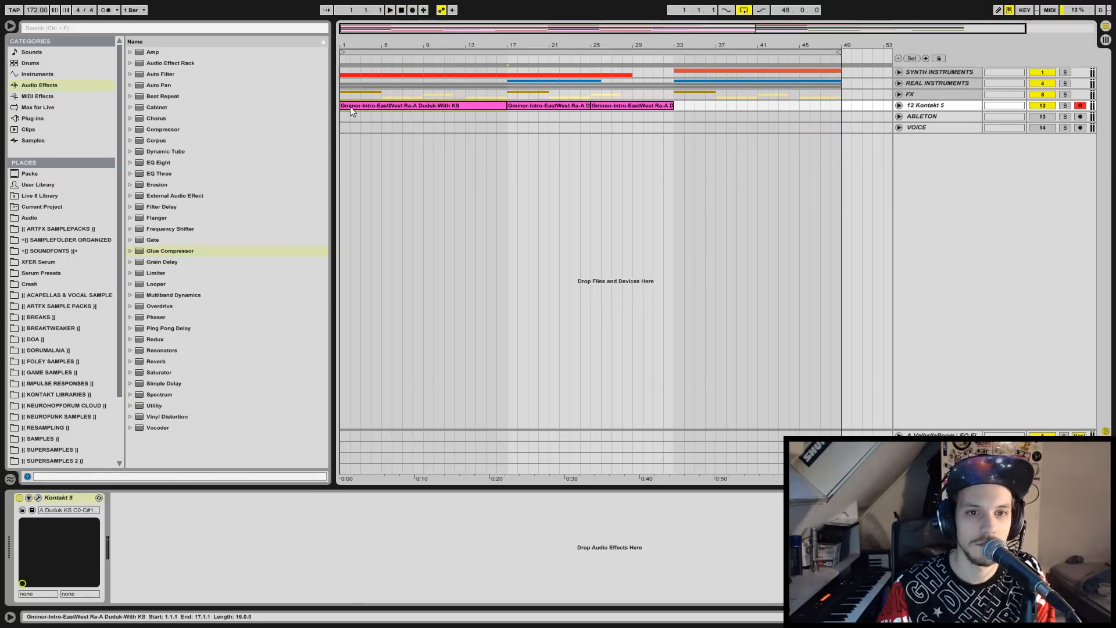
left_click(899, 105)
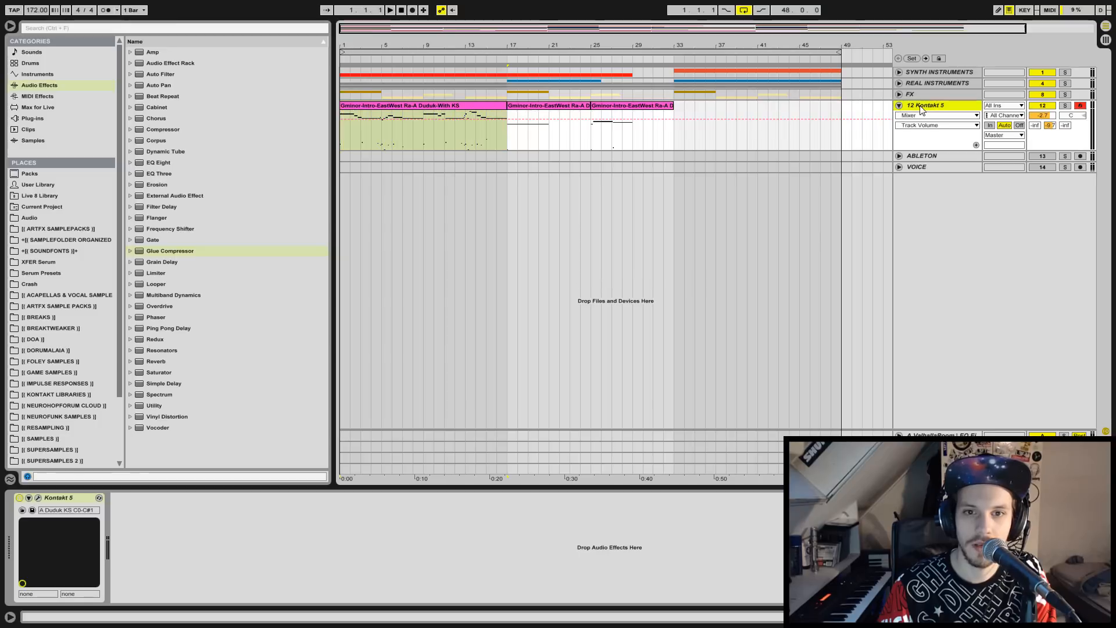
key("ctrl+r")
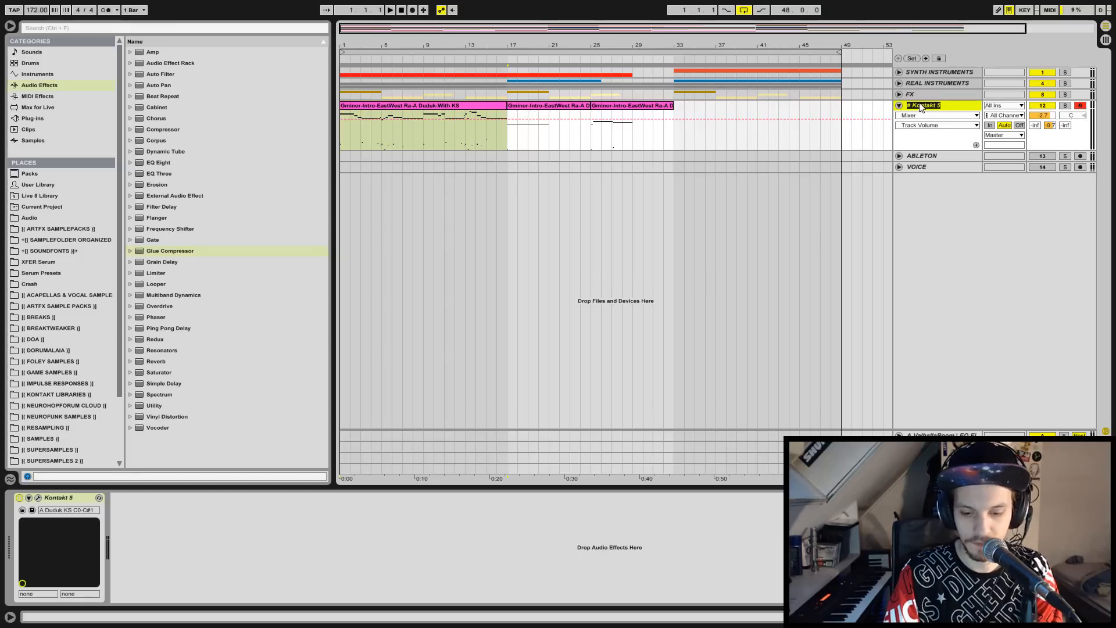
type("DUDUK")
key("Return")
- Move the DUDUK track into the REAL INSTRUMENTS group, check its place among the group's tracks, and fold the group
left_click_drag(920, 107, 922, 86)
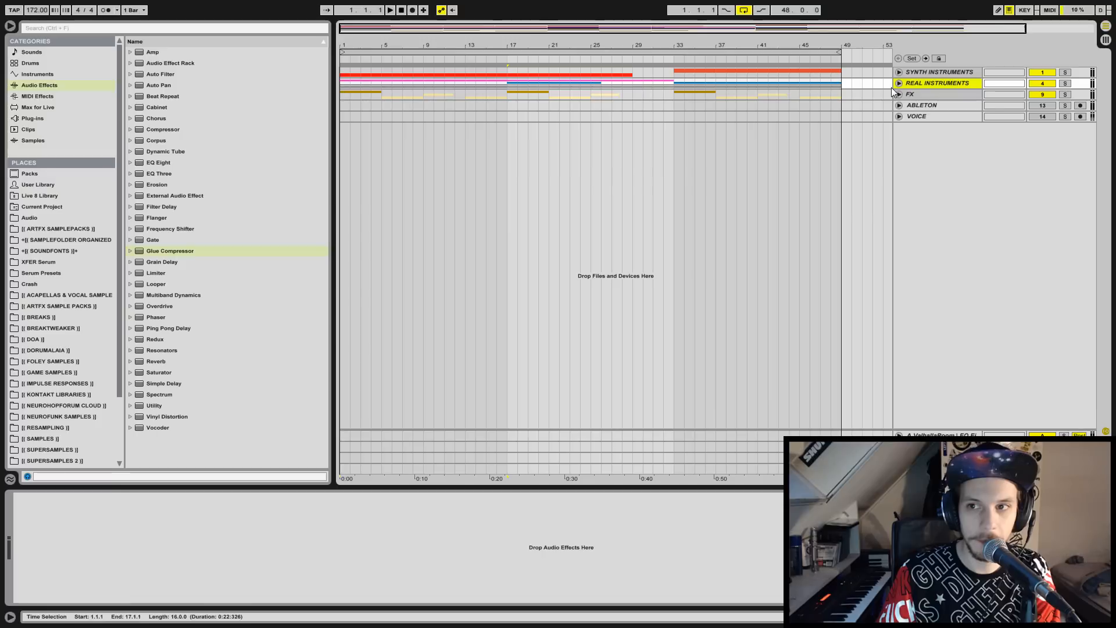
left_click(899, 83)
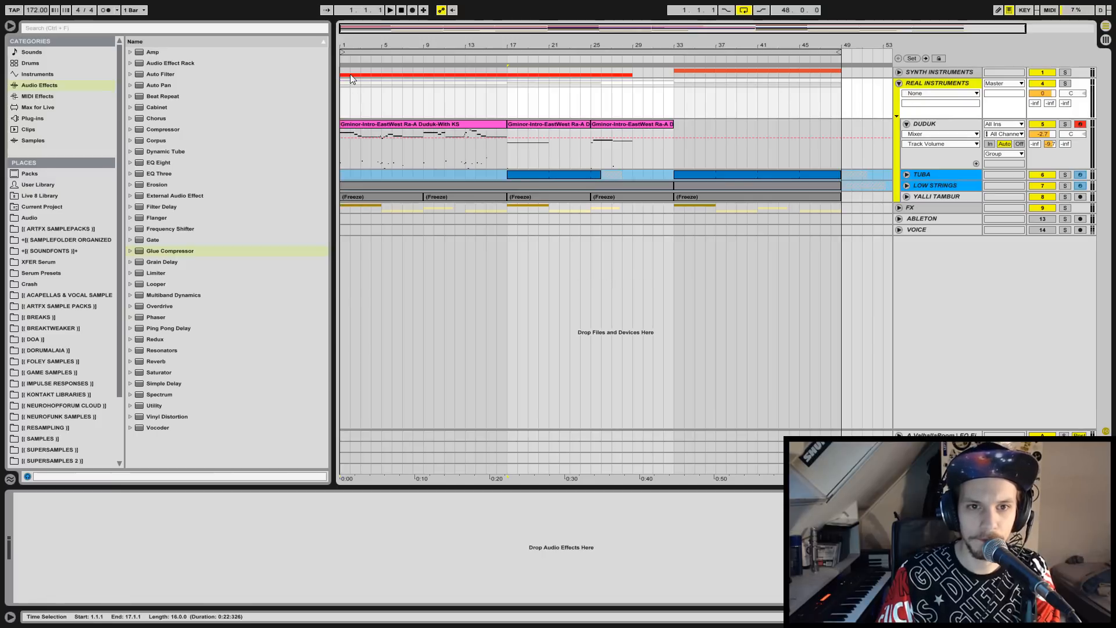
left_click(348, 96)
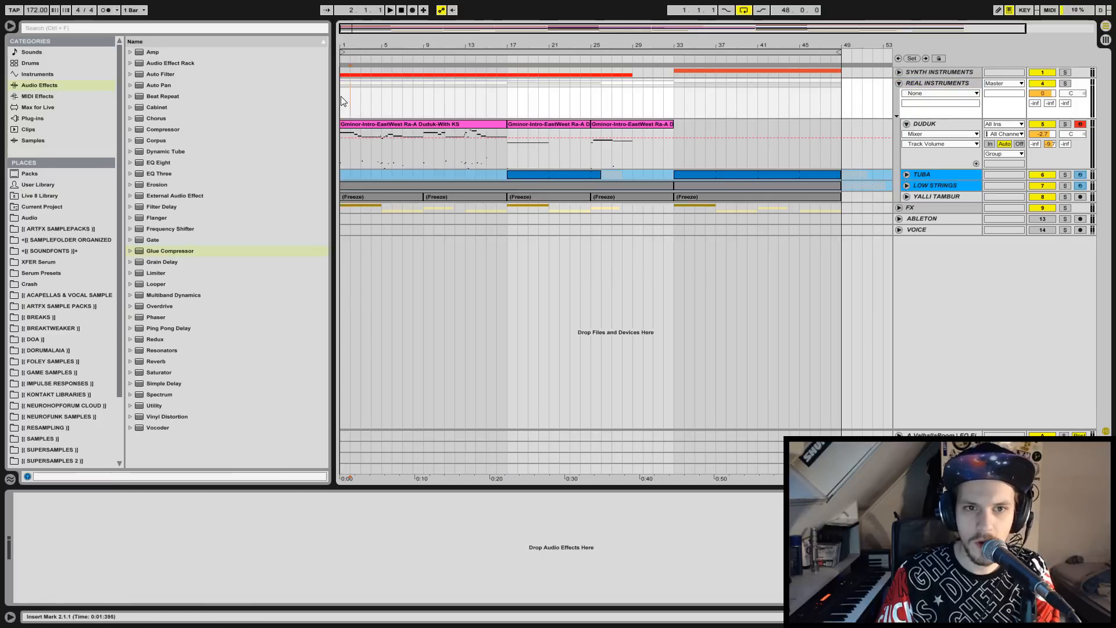
left_click(898, 83)
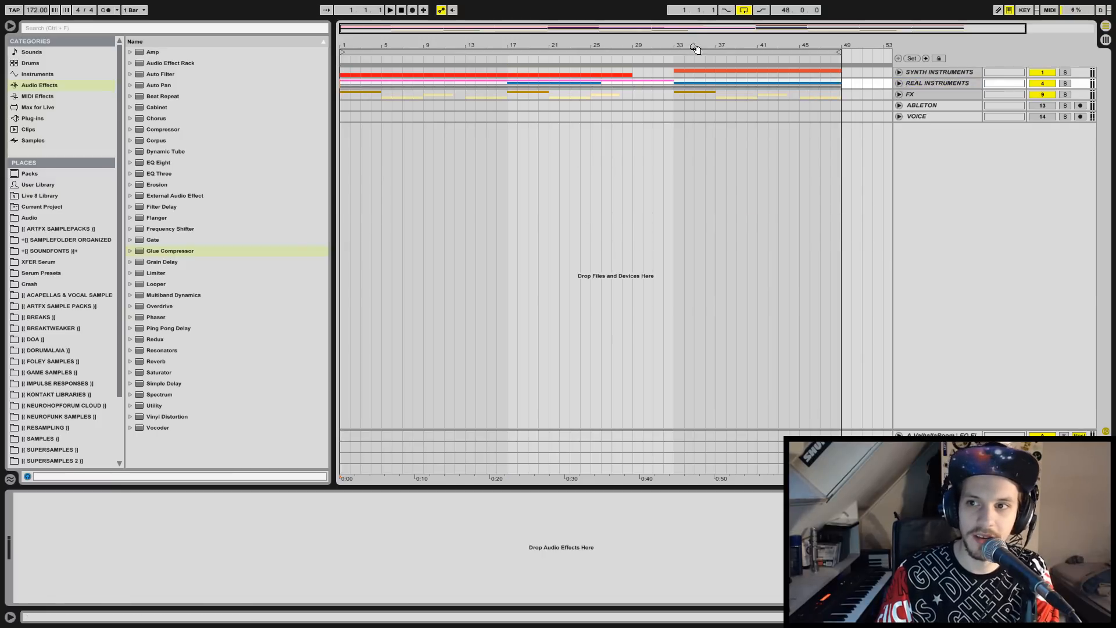
- Play the arrangement with the RHYTHMIC SYNTH track active, and switch off the SYNTH INSTRUMENTS group
left_click(899, 72)
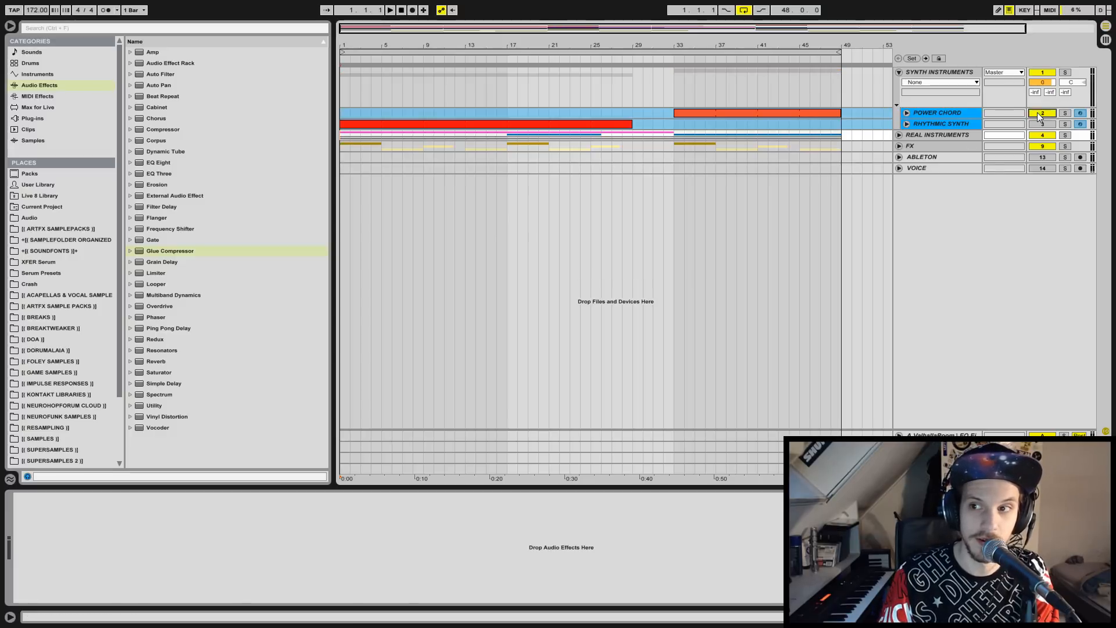
key("space")
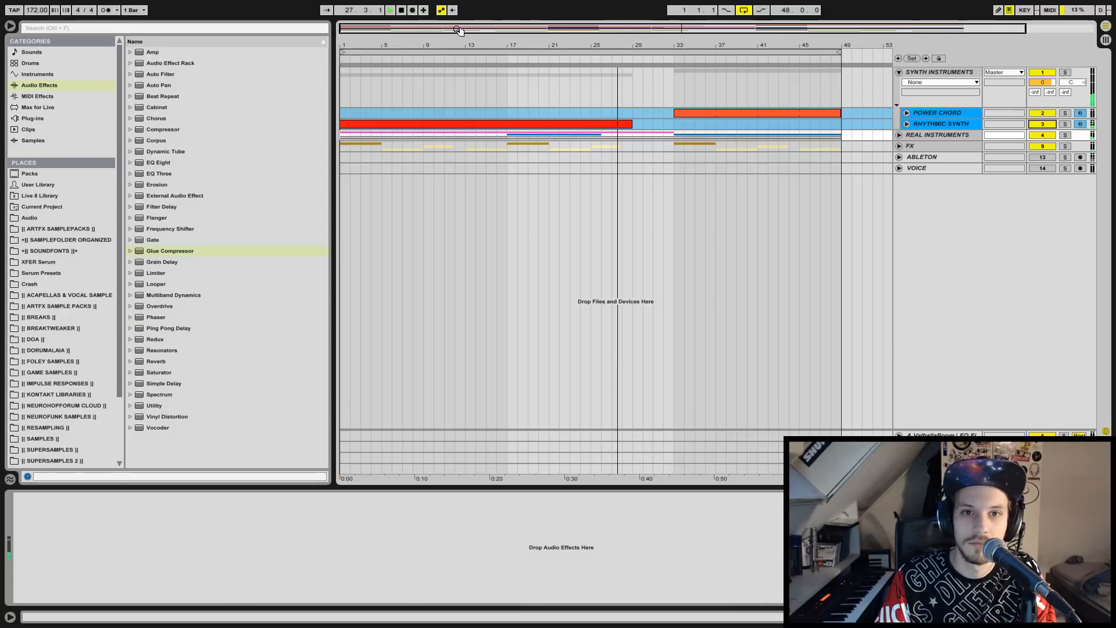
left_click(401, 10)
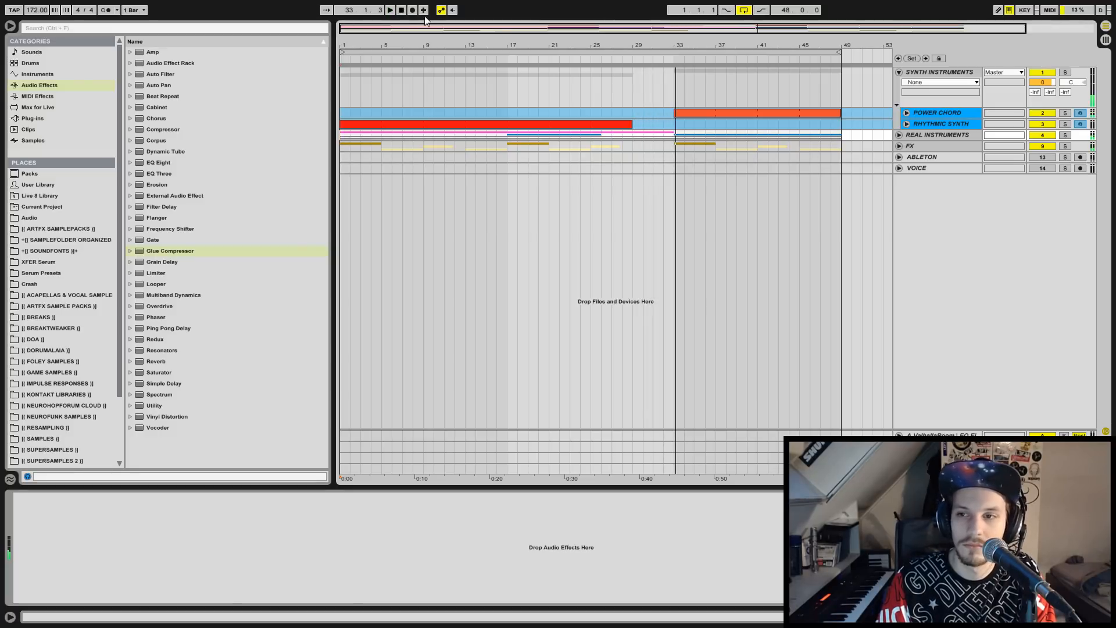
left_click(1043, 72)
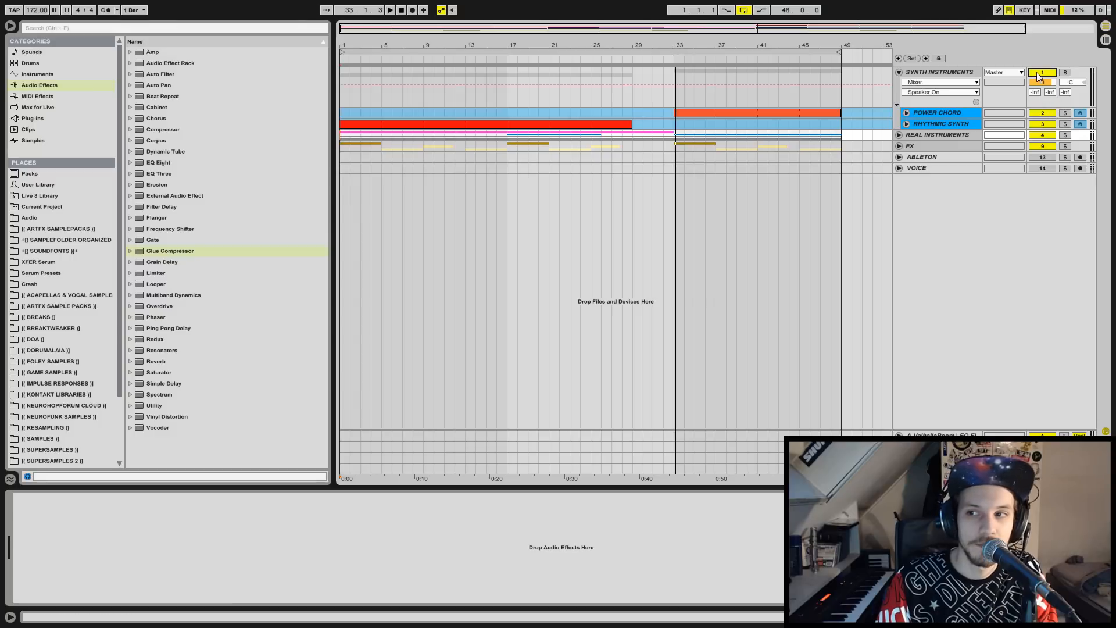
left_click(899, 73)
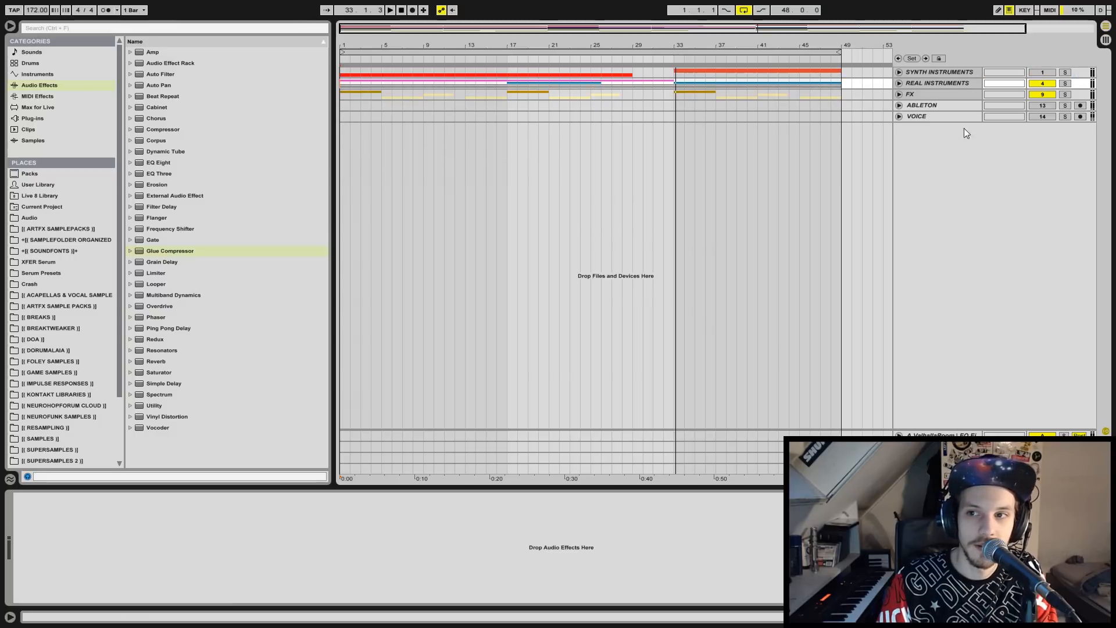
- Consolidate the two duduk clips between bars 17 and 33 into one clip
left_click(910, 85)
left_click(900, 83)
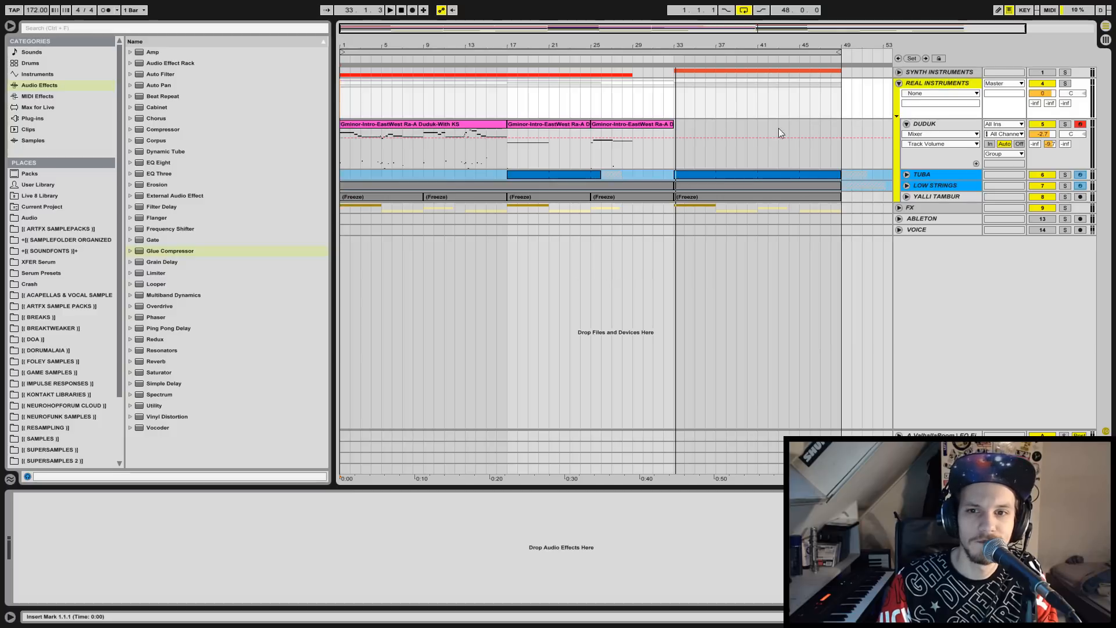
left_click(538, 127)
left_click(489, 130)
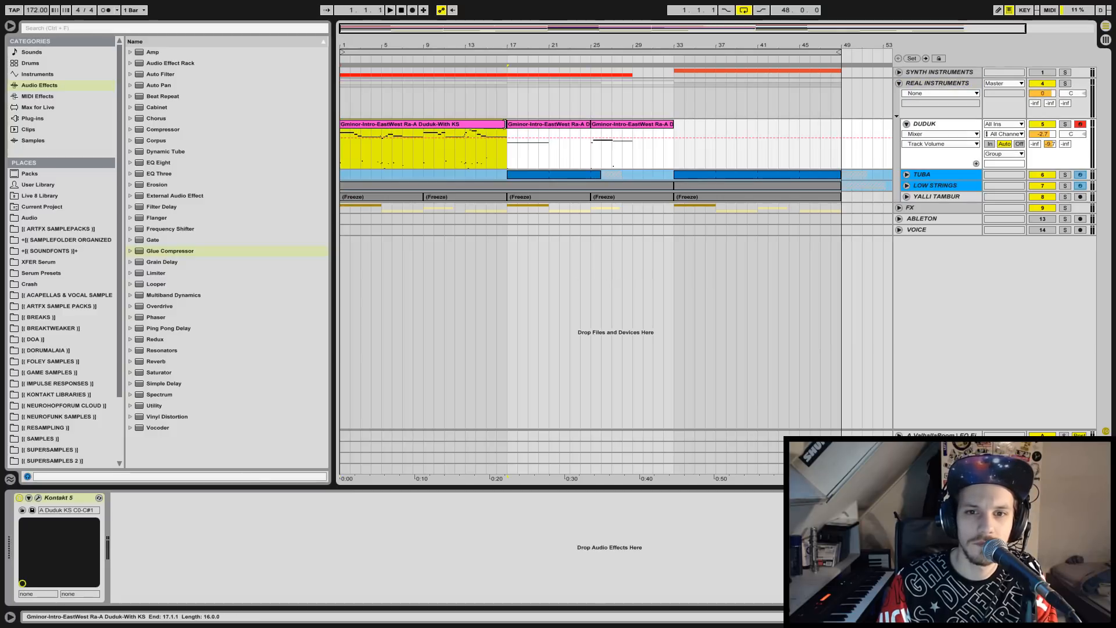
left_click(536, 127)
left_click(609, 128, "shift")
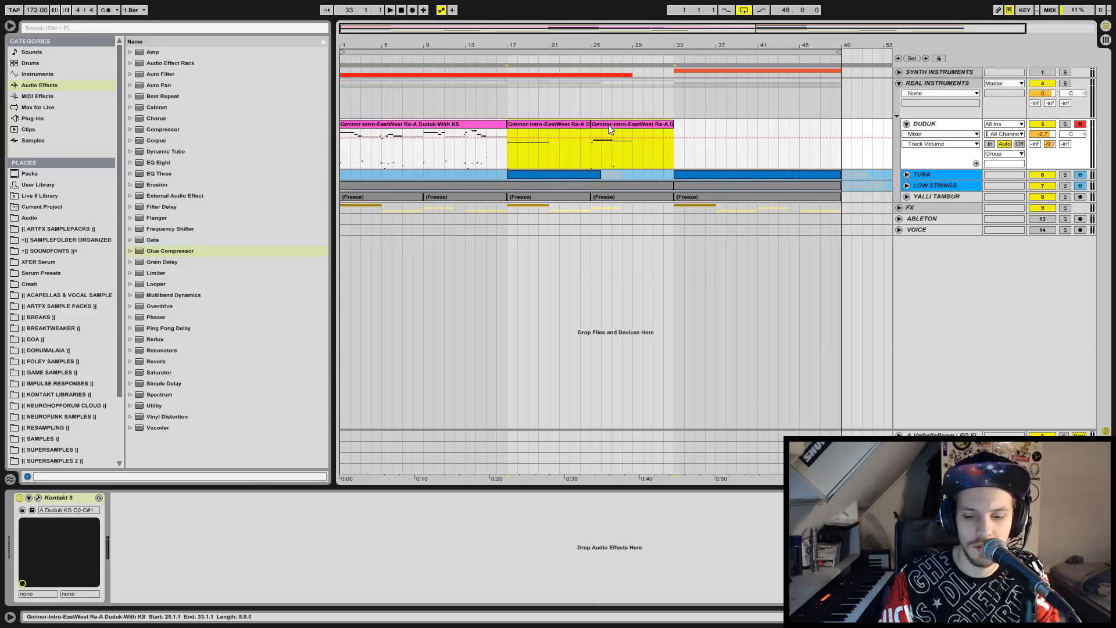
key("ctrl+j")
- Transpose the melody notes of the consolidated duduk clip up one octave, leaving out the keyswitches, and play the phrase
left_click_drag(310, 431, 976, 323)
key("shift+Up")
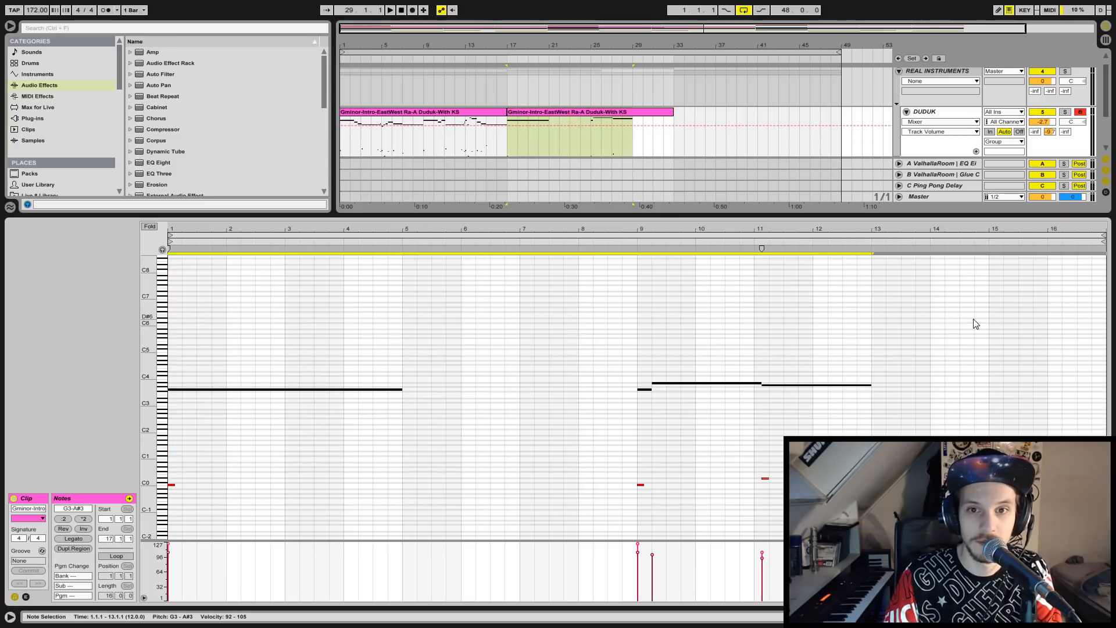
key("space")
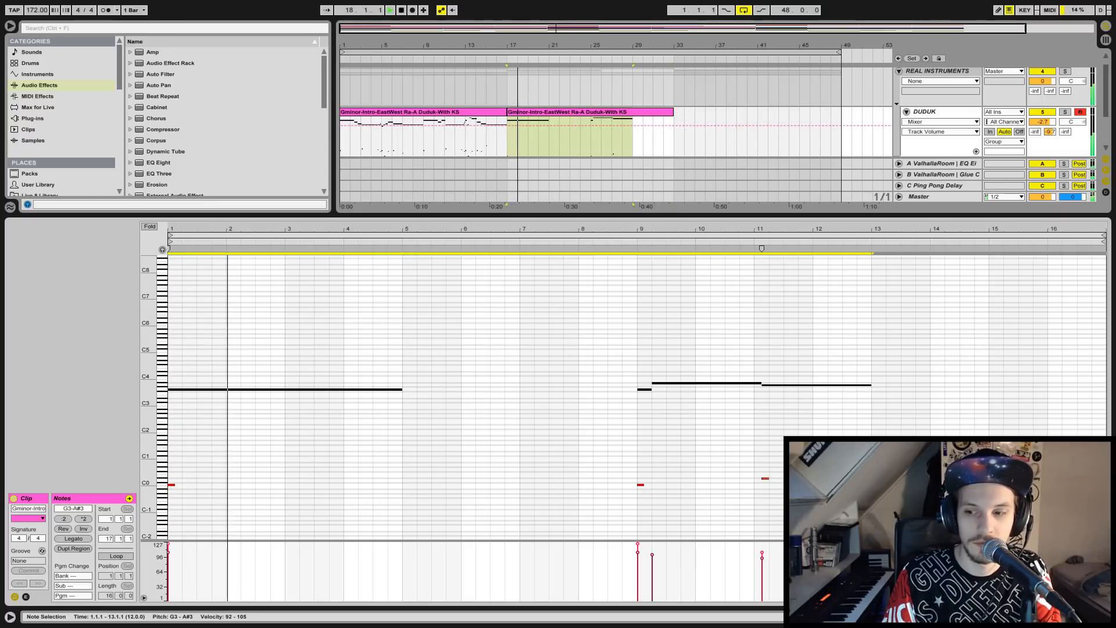
- Raise the C0 keyswitches at 1.1.1 and 9.1.1 in the bar 17 duduk clip to C#0 and on to D0, auditioning each articulation
key("shift+Tab")
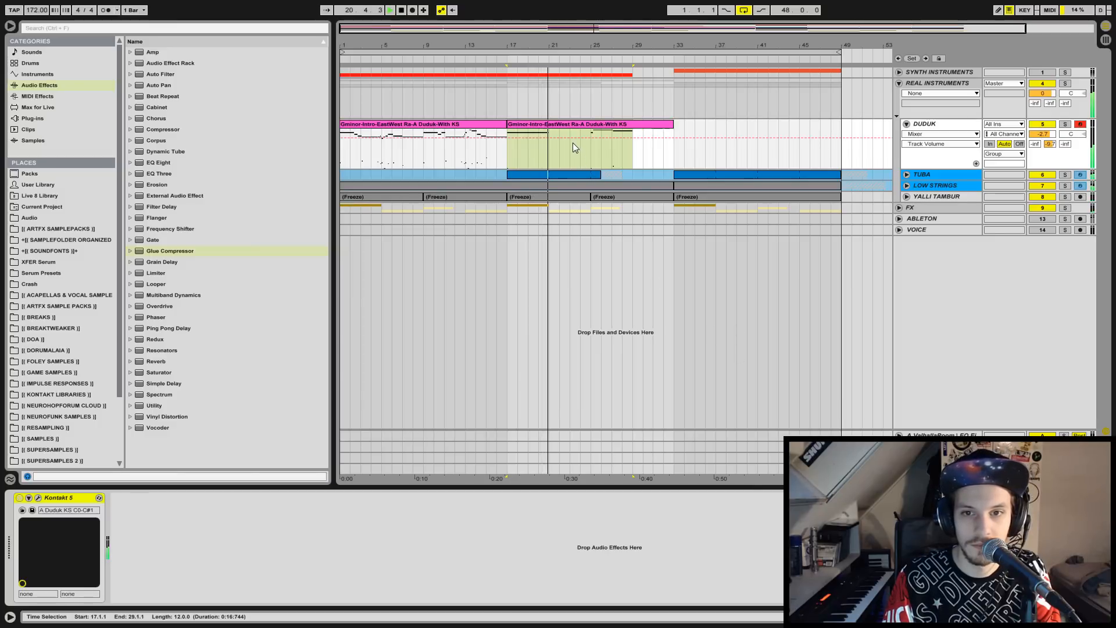
double_click(555, 124)
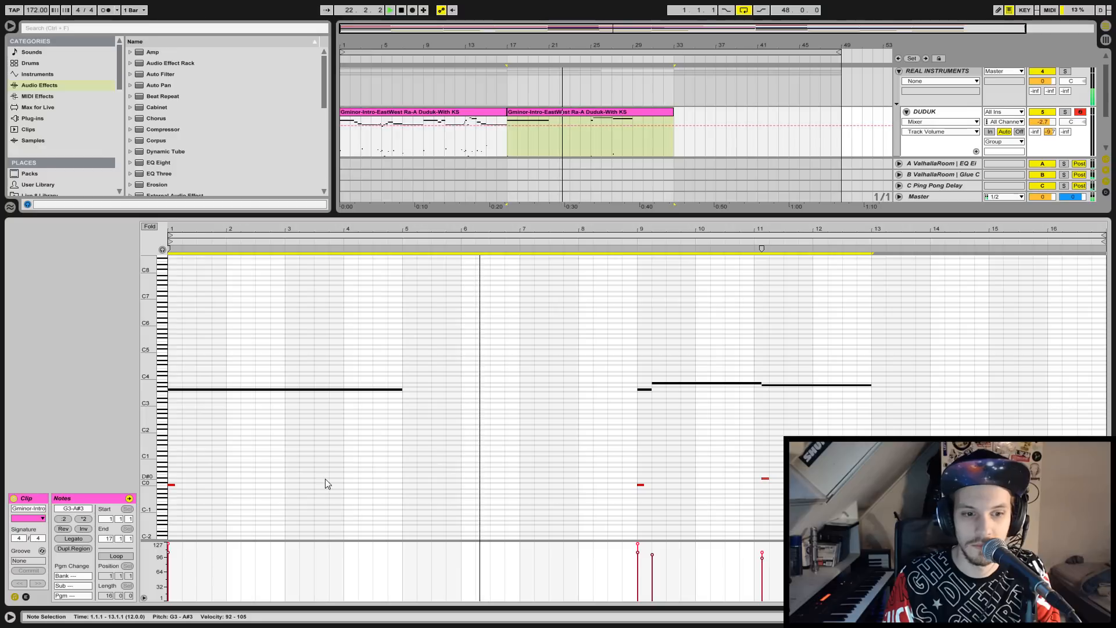
left_click(164, 485)
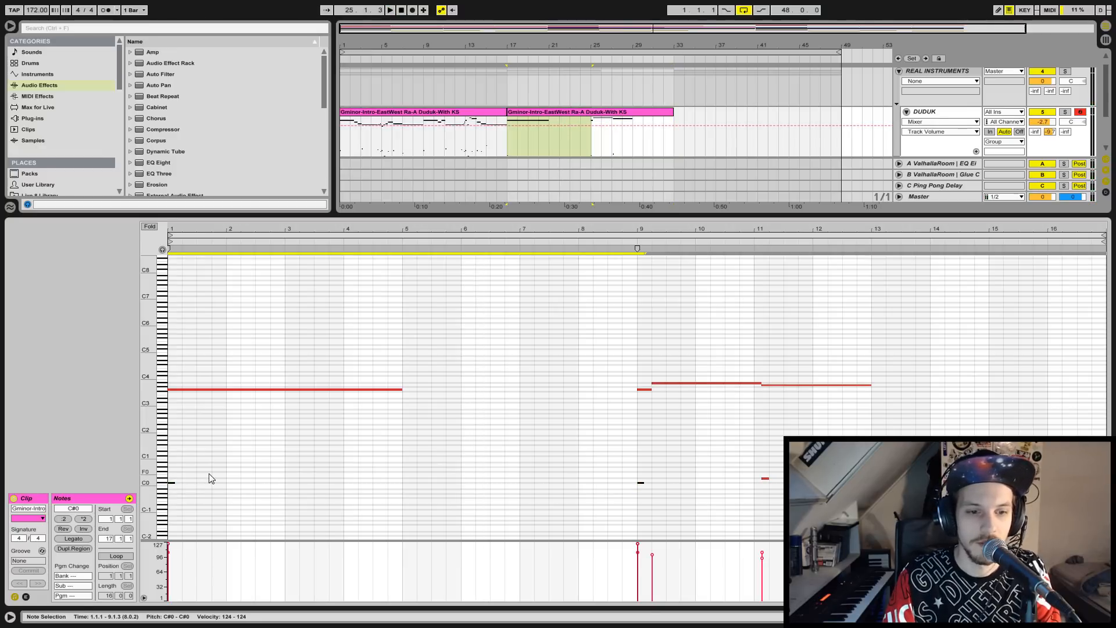
key("space")
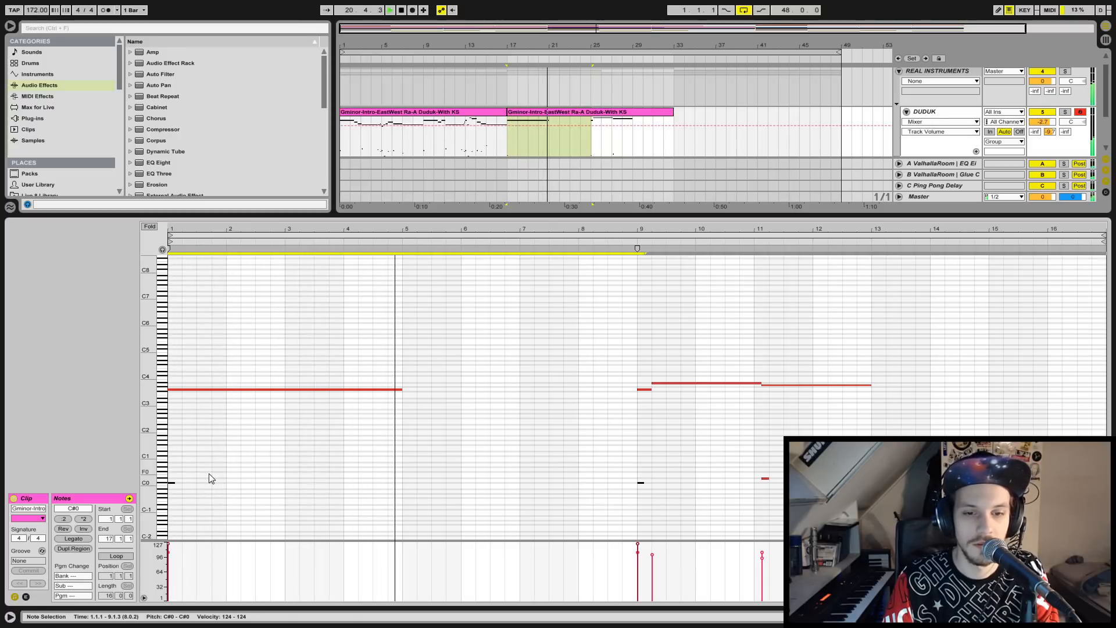
key("Up")
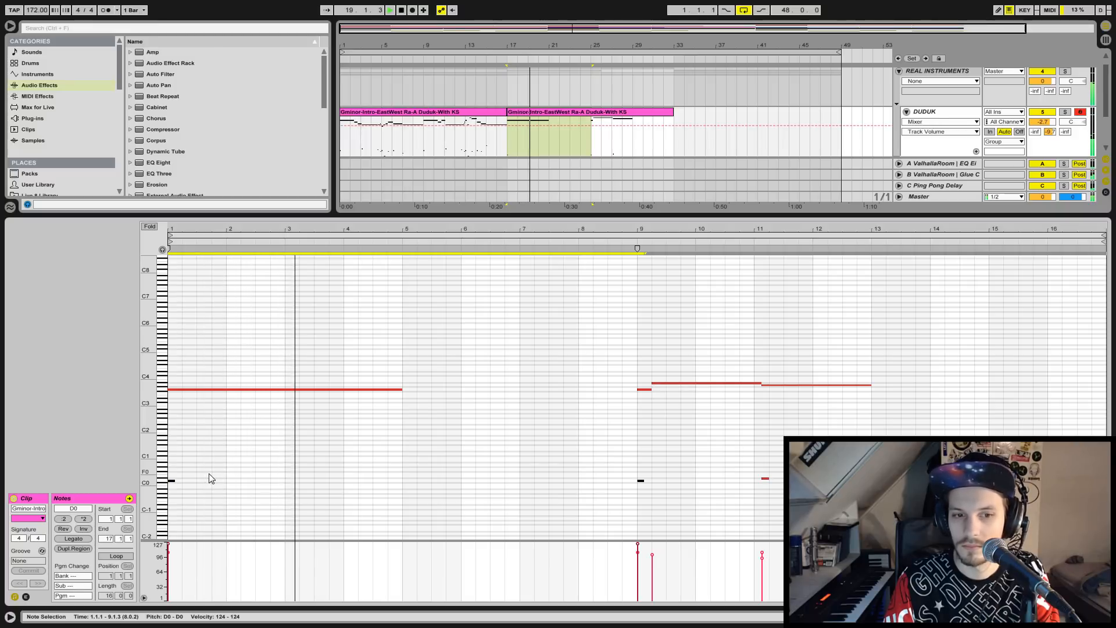
key("space")
- Raise the keyswitches at 1.1.1 and 9.1.1 to D#0 and another semitone further, playing the phrase after each change
key("Up")
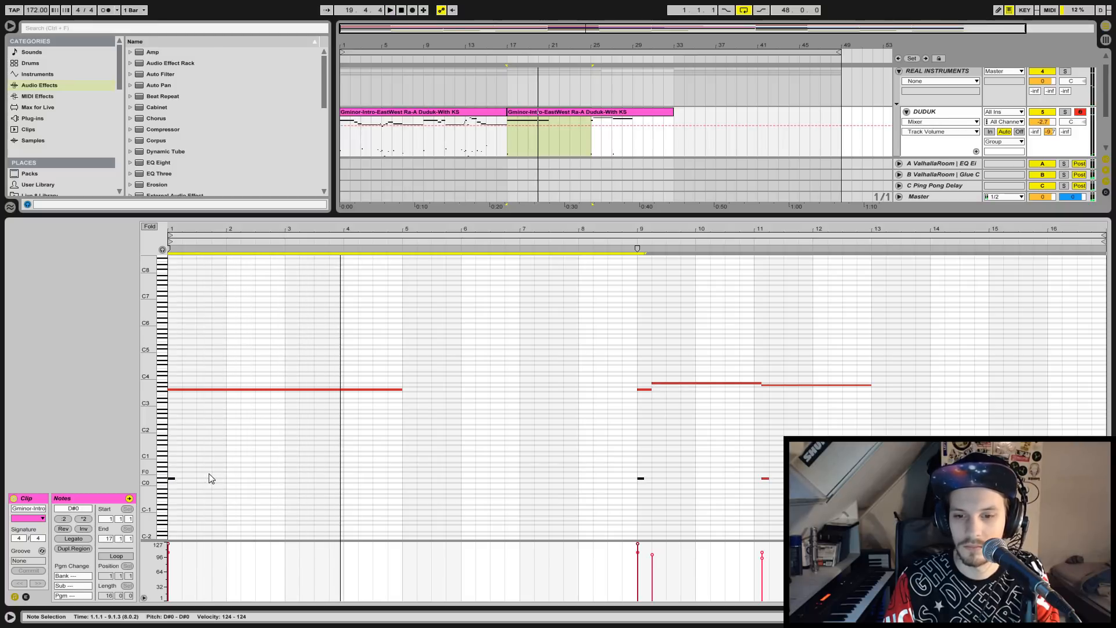
key("space")
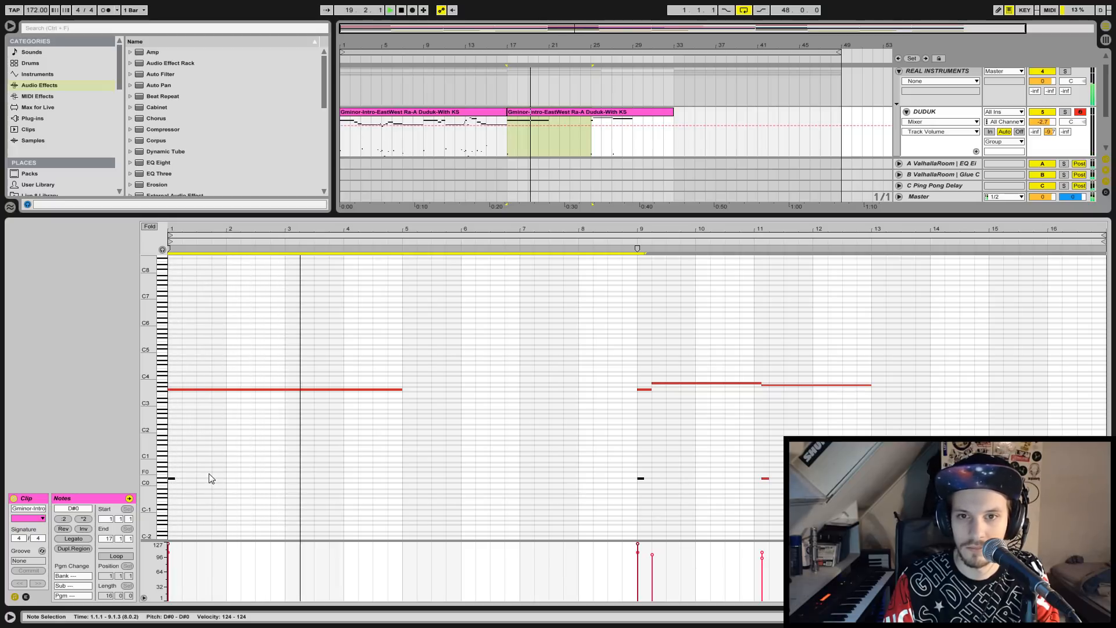
key("space")
key("Up")
key("space")
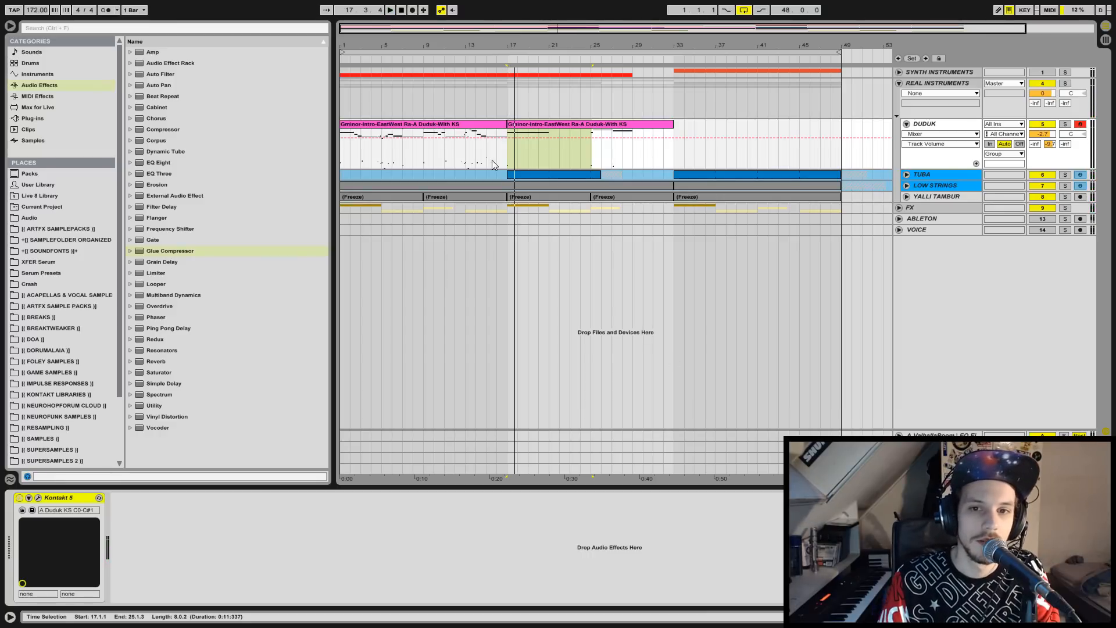
- Fold the REAL INSTRUMENTS group, mute the RIDE BELL track in the FX group, and play the arrangement from the start
left_click(507, 160)
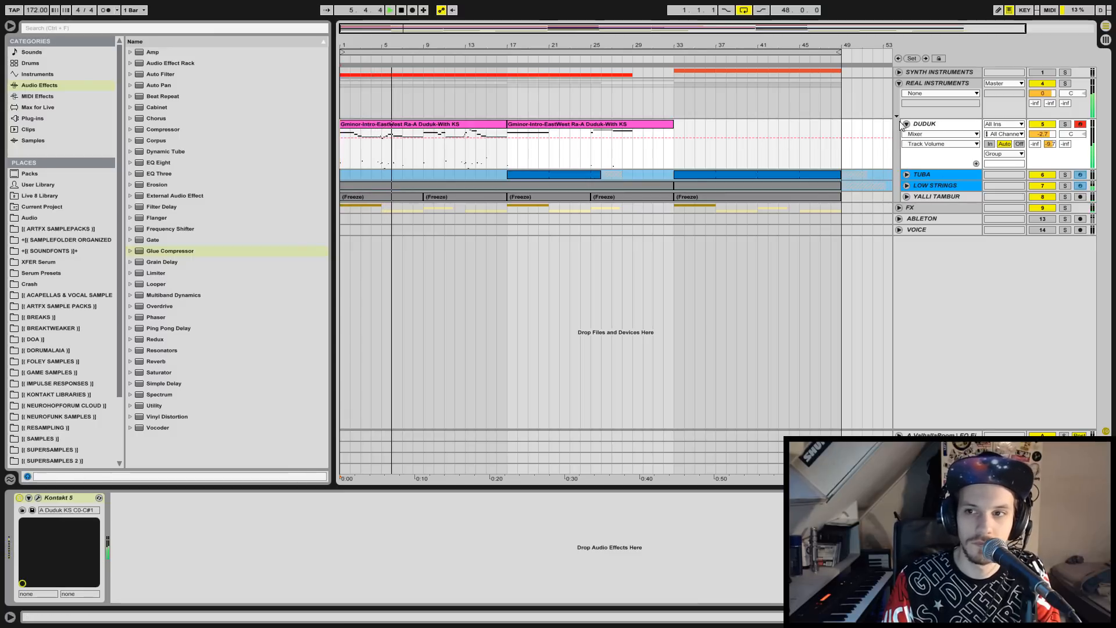
left_click(899, 84)
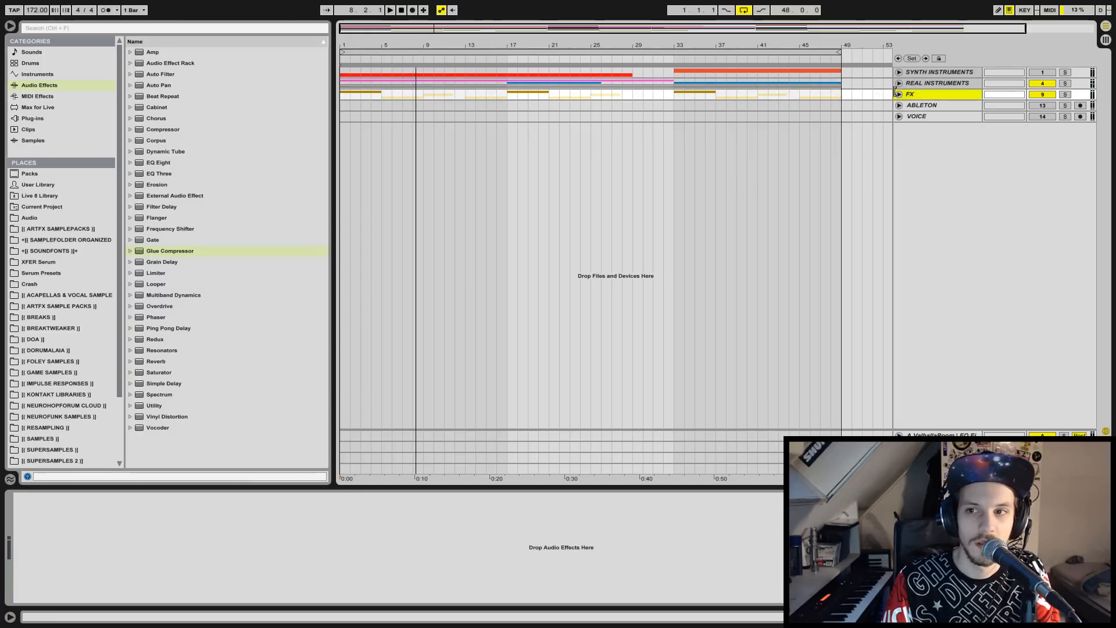
left_click(899, 94)
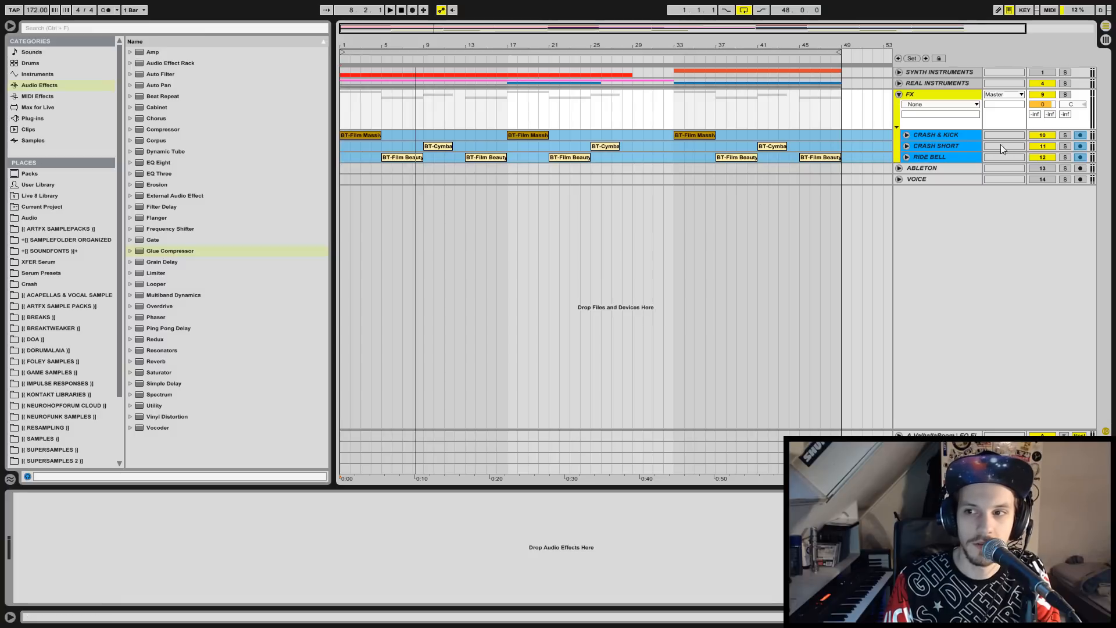
left_click(1048, 162)
left_click(338, 107)
key("space")
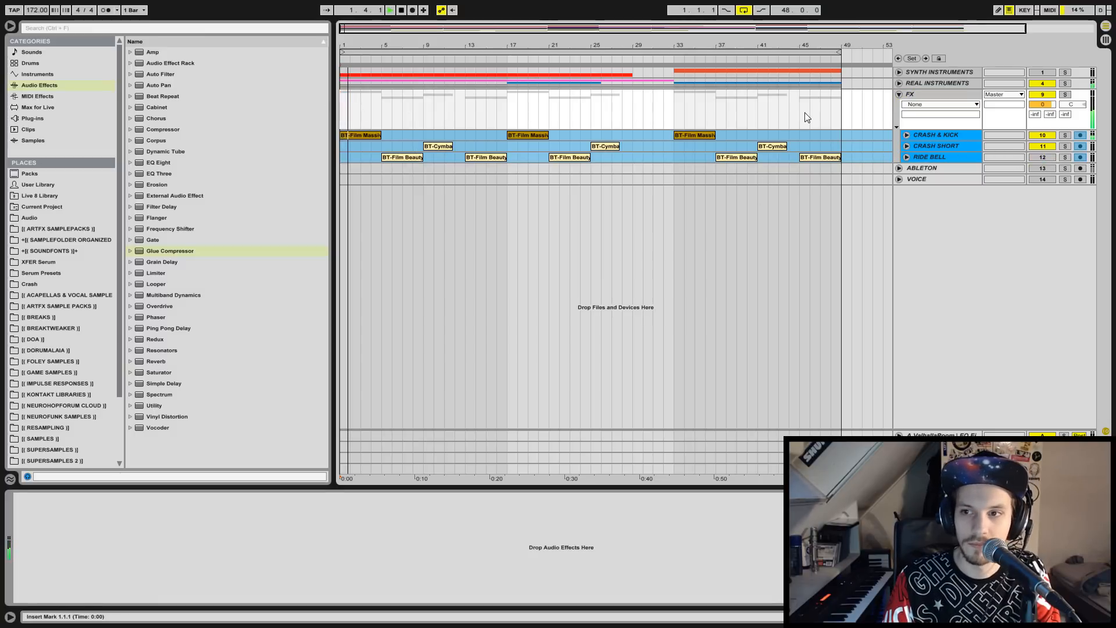
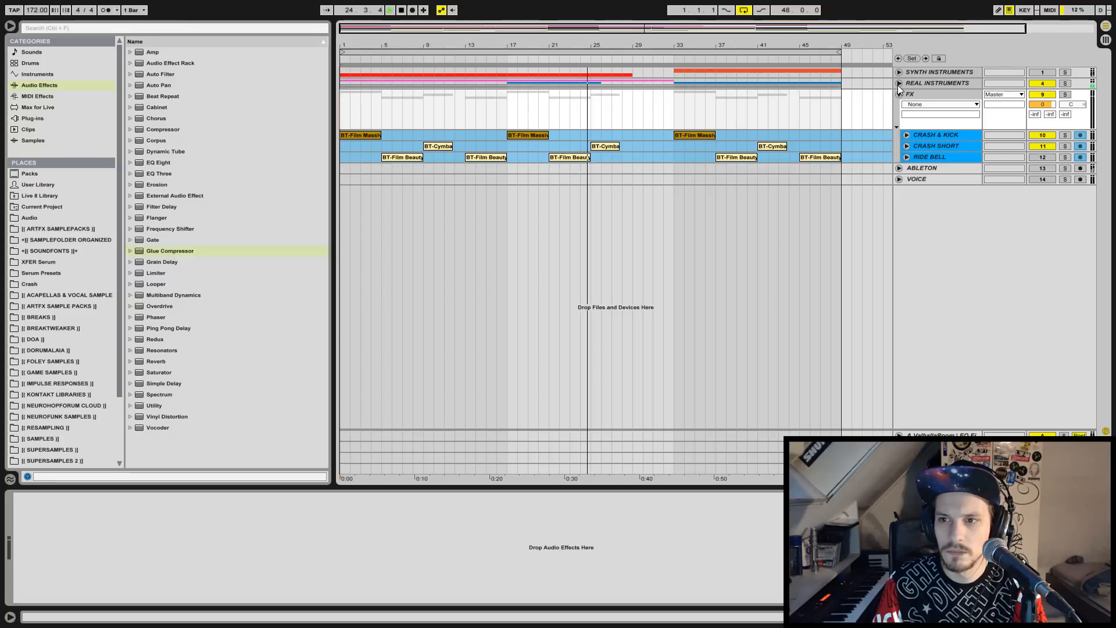
- Unfold the REAL INSTRUMENTS group and consolidate the duduk clips into one clip spanning bars 1 to 33
left_click(900, 84)
left_click(554, 127)
left_click(457, 128, "shift")
key("ctrl+j")
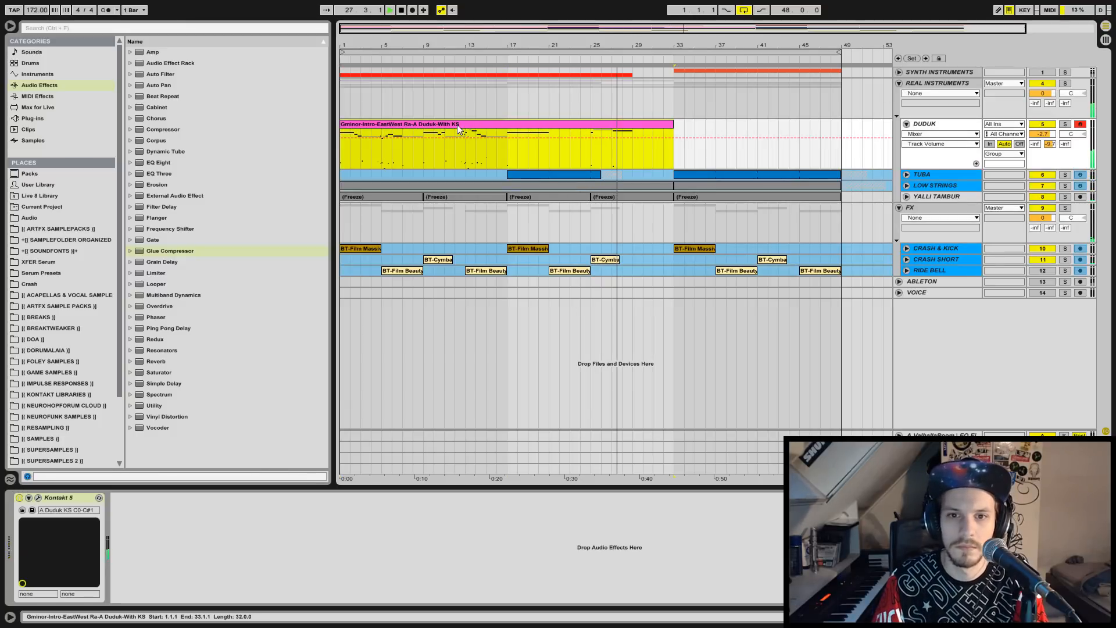
- Open the consolidated duduk clip and set the velocities of the long notes at 17.1.1, 25.2.1 and 27.1.3 to 91, 94 and 86
left_click(488, 149)
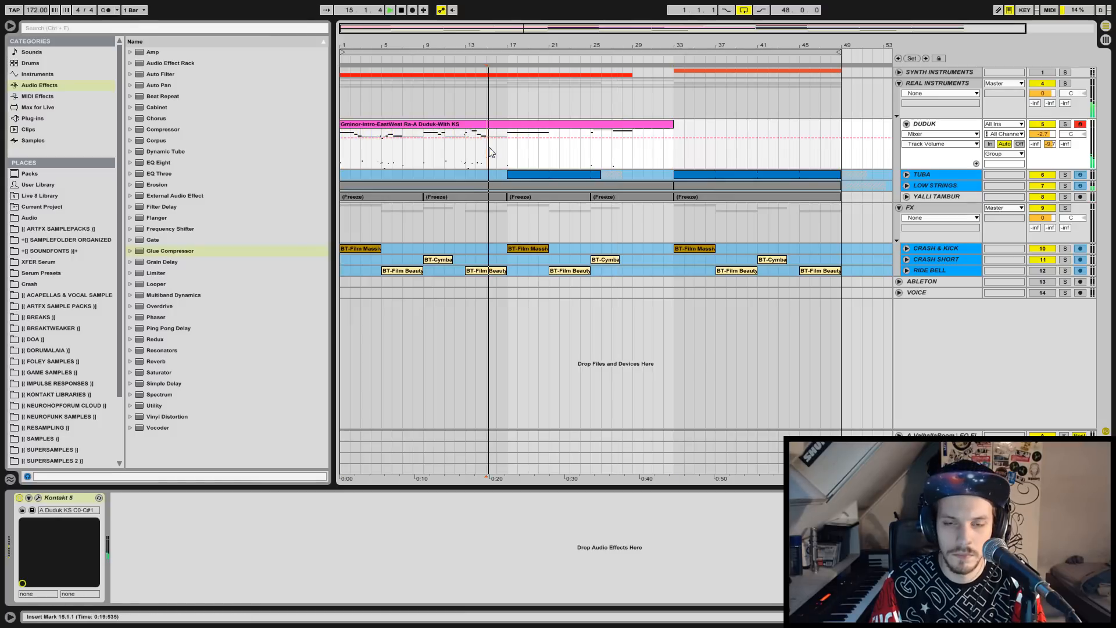
double_click(575, 123)
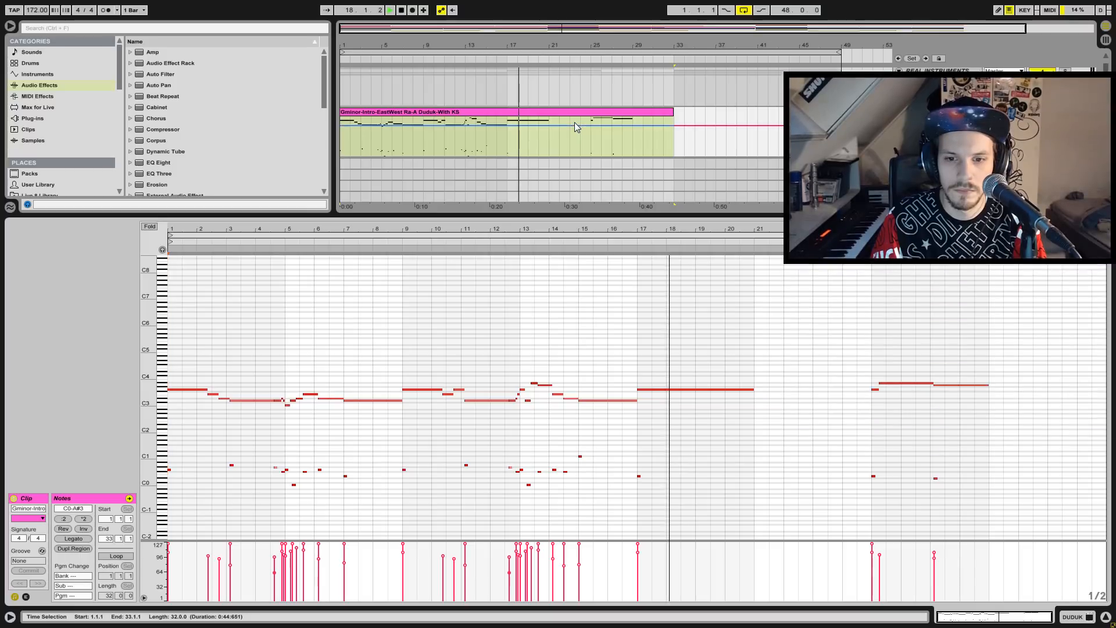
left_click(668, 389)
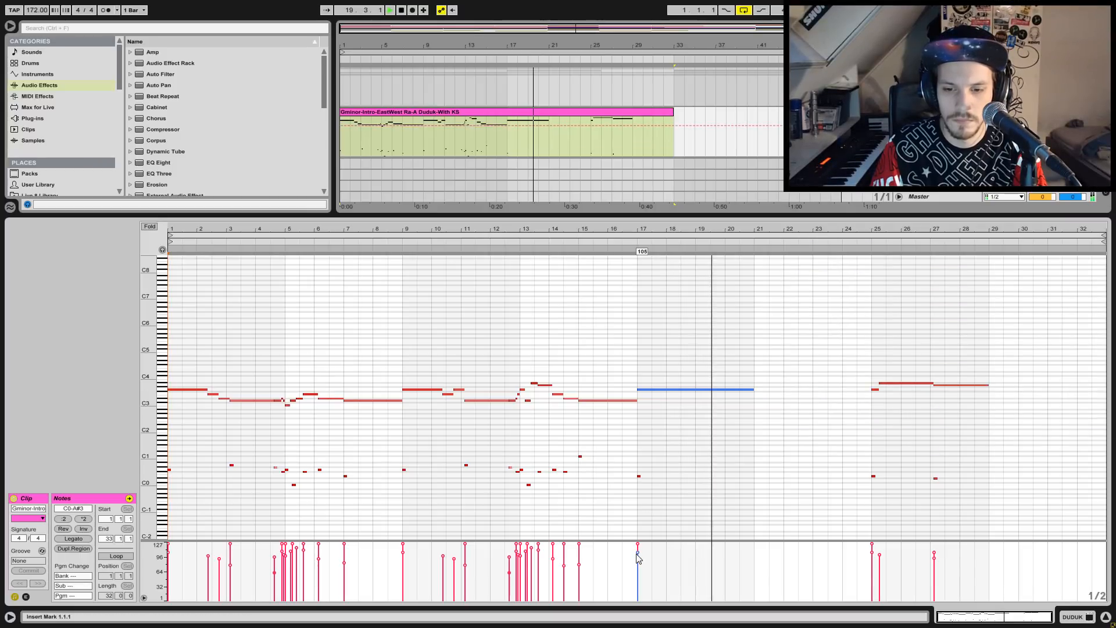
left_click_drag(637, 554, 638, 560)
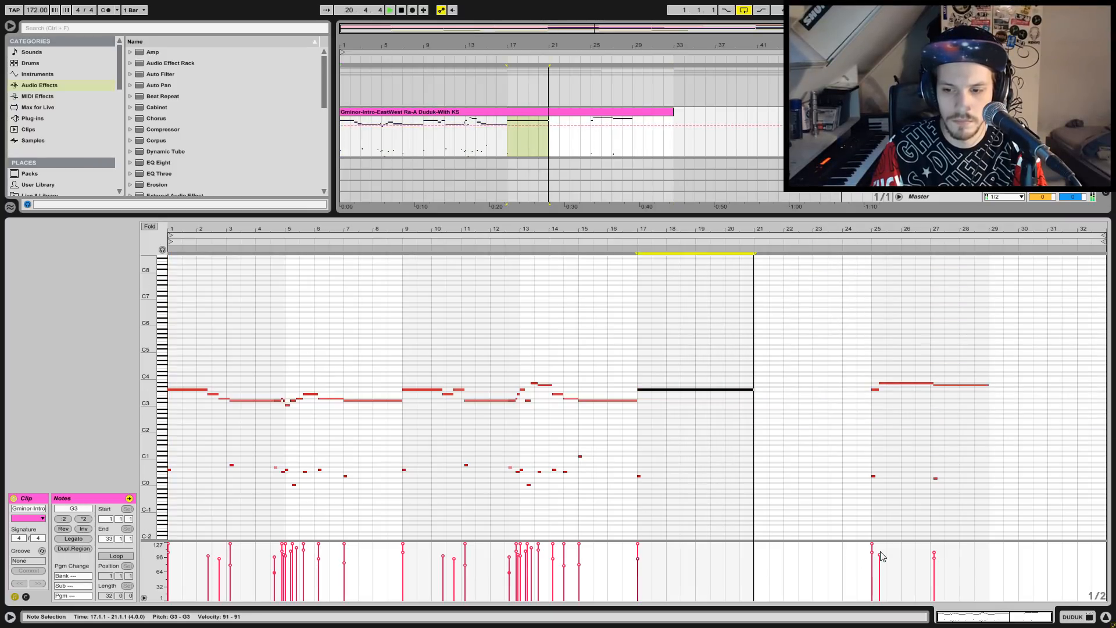
left_click_drag(873, 556, 880, 559)
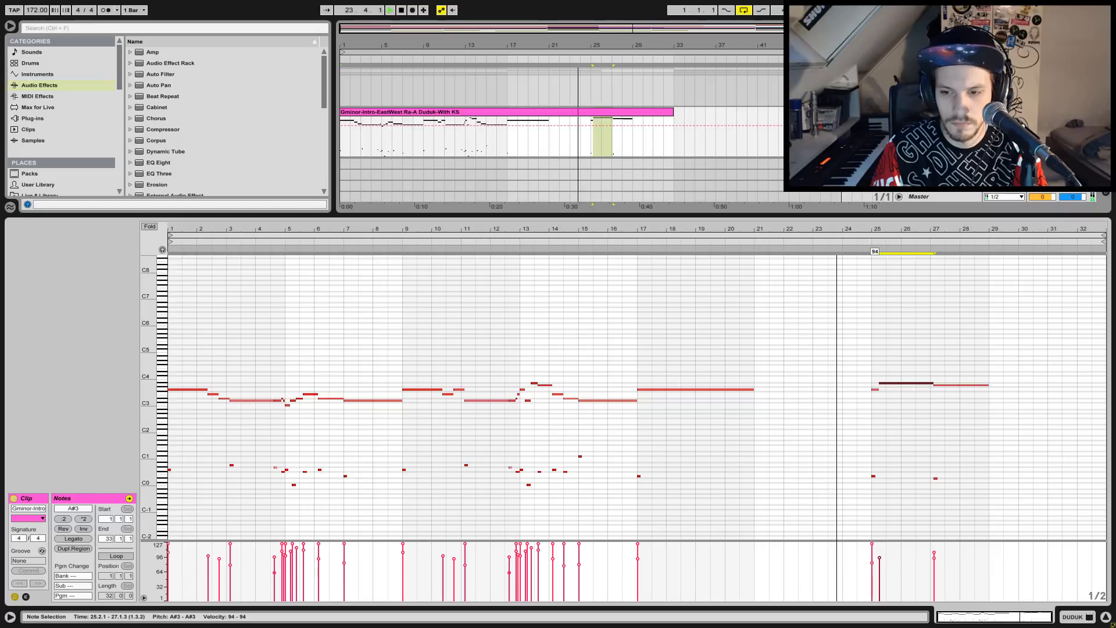
left_click(936, 563)
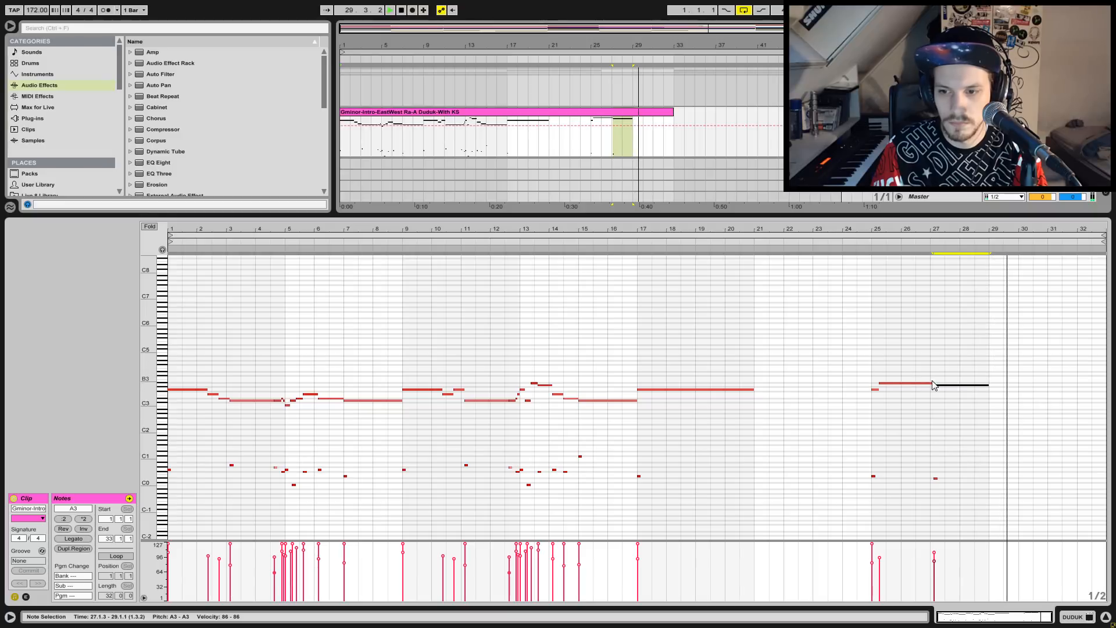
- Shorten the A#3 note starting at 25.2.1 to end at 26.4.1, and move the following A3 note and its keyswitch to 26.4.1
left_click(579, 126)
left_click(591, 122)
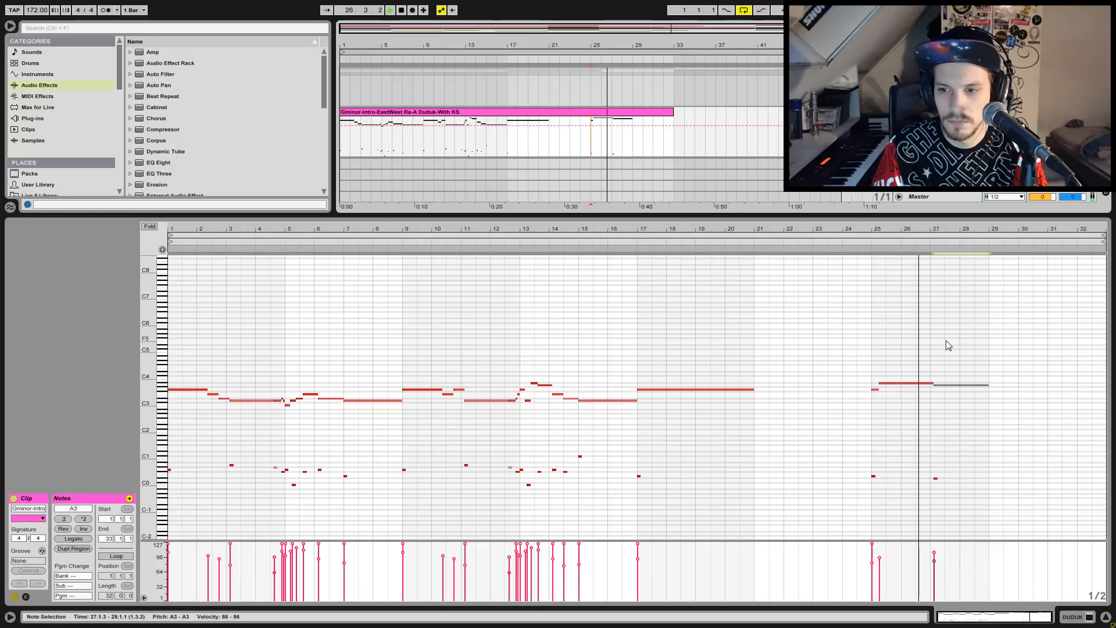
left_click(929, 383)
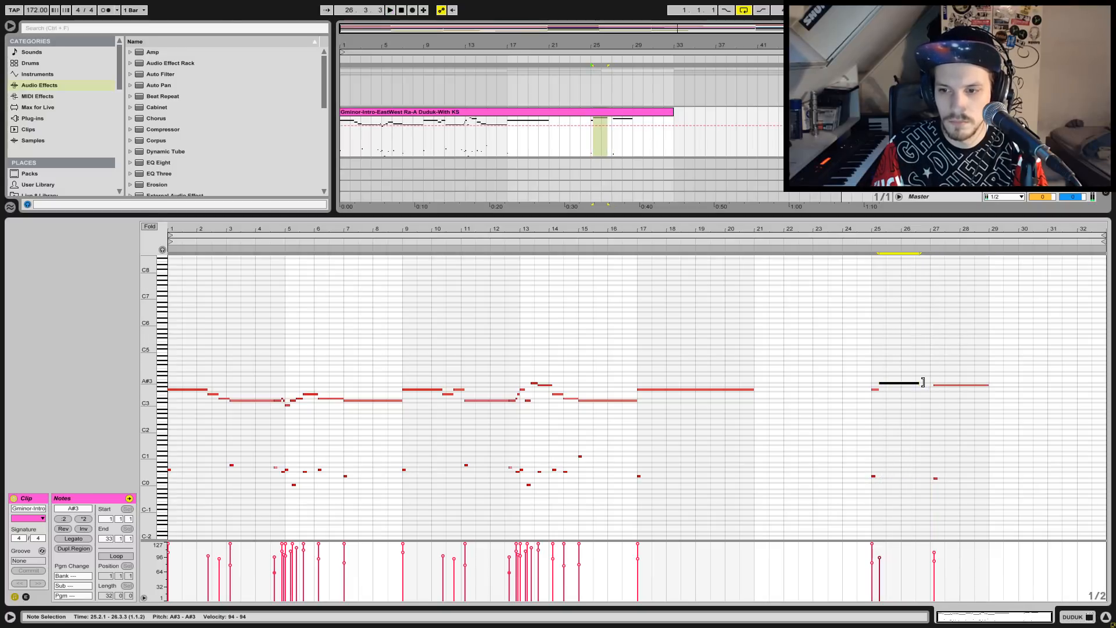
left_click_drag(908, 244, 921, 252)
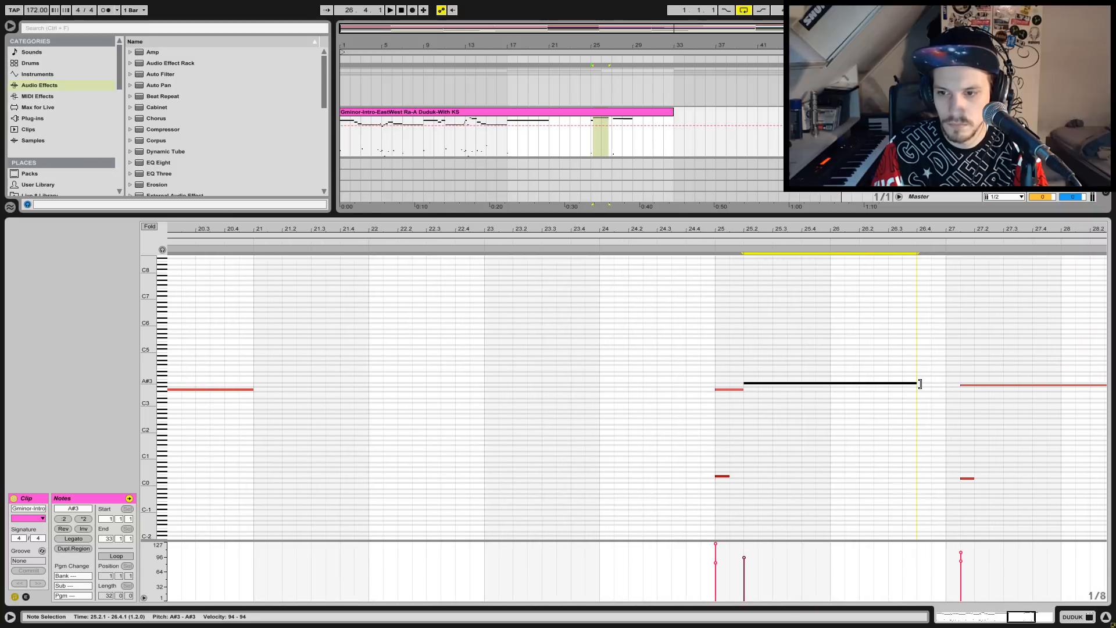
left_click_drag(974, 358, 981, 522)
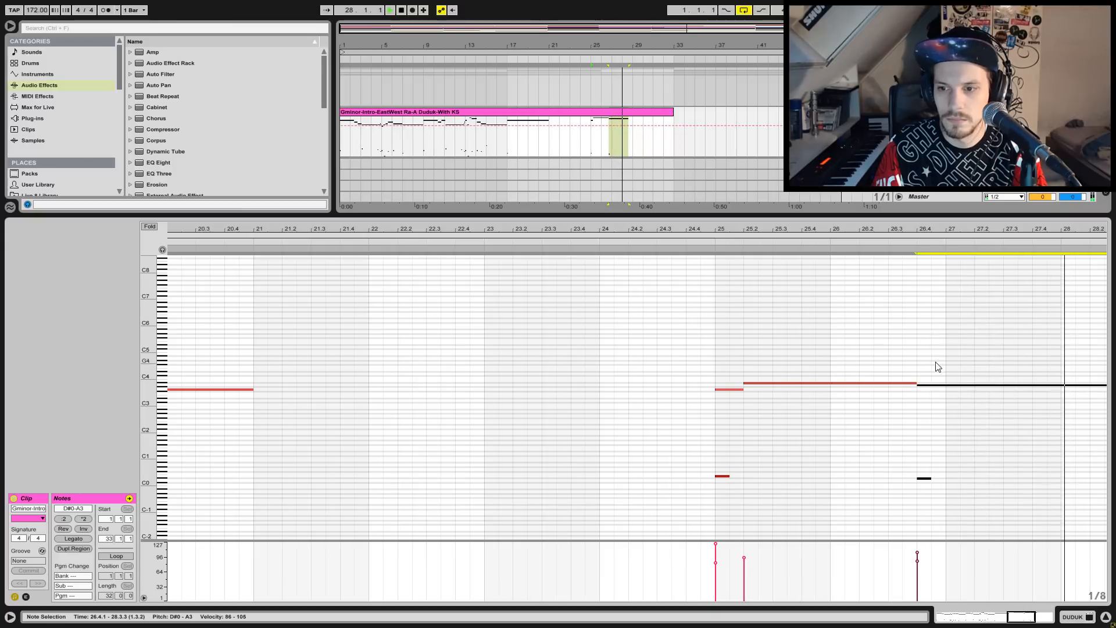
- Raise the keyswitch at 26.4.1 to F0, F#0 and one semitone further, auditioning the changes, and add an A#0 keyswitch at 25.2.1
left_click_drag(924, 501, 924, 454)
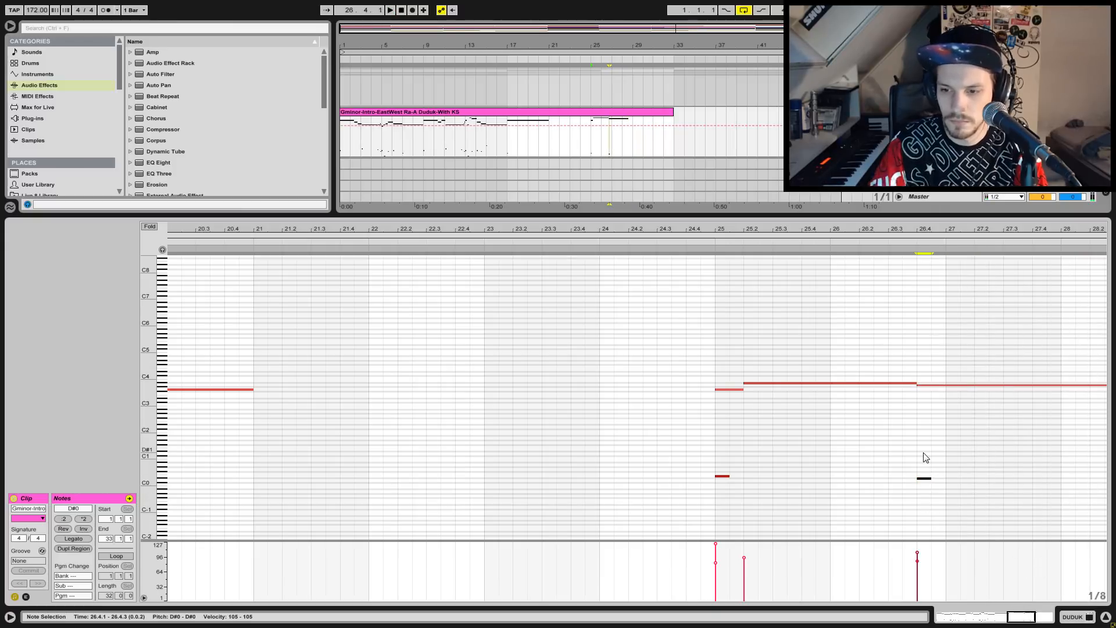
key("Up")
key("Up")
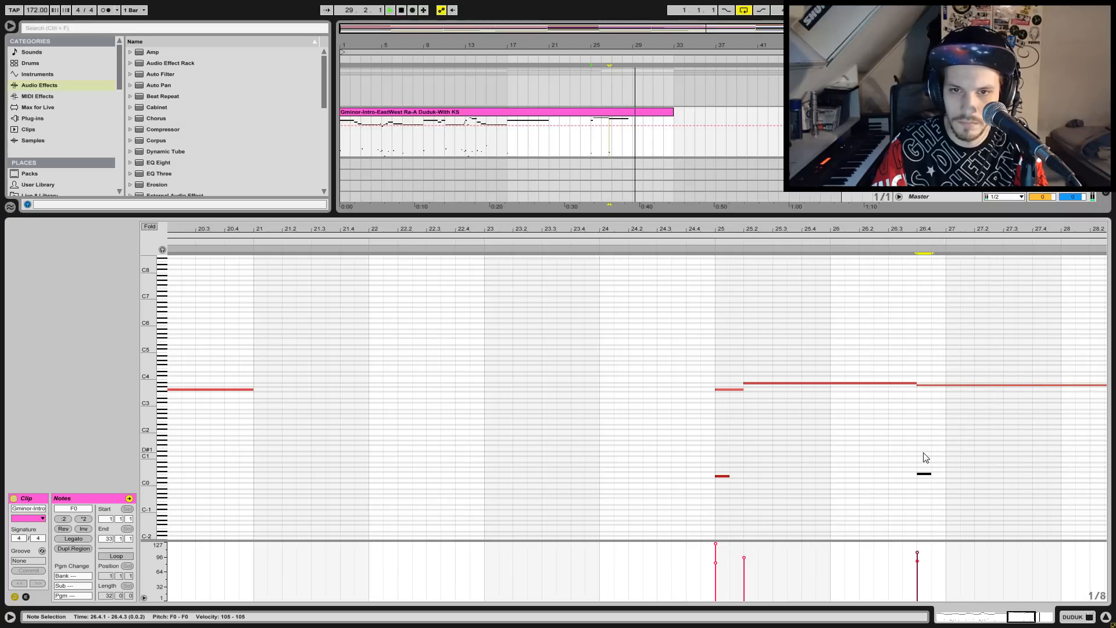
key("space")
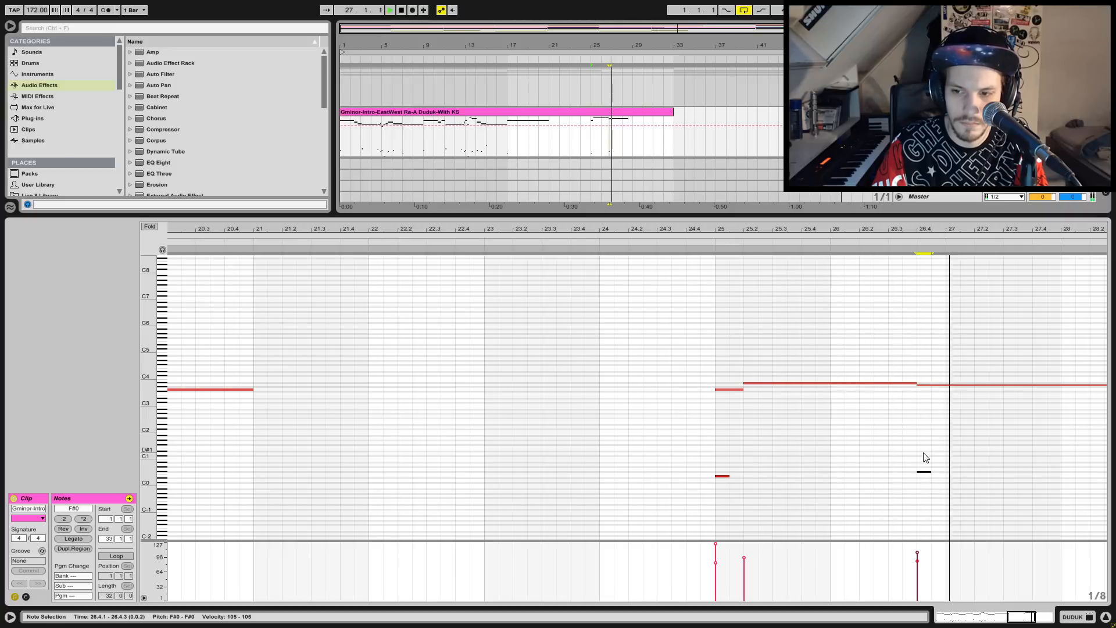
key("space")
key("Up")
key("space")
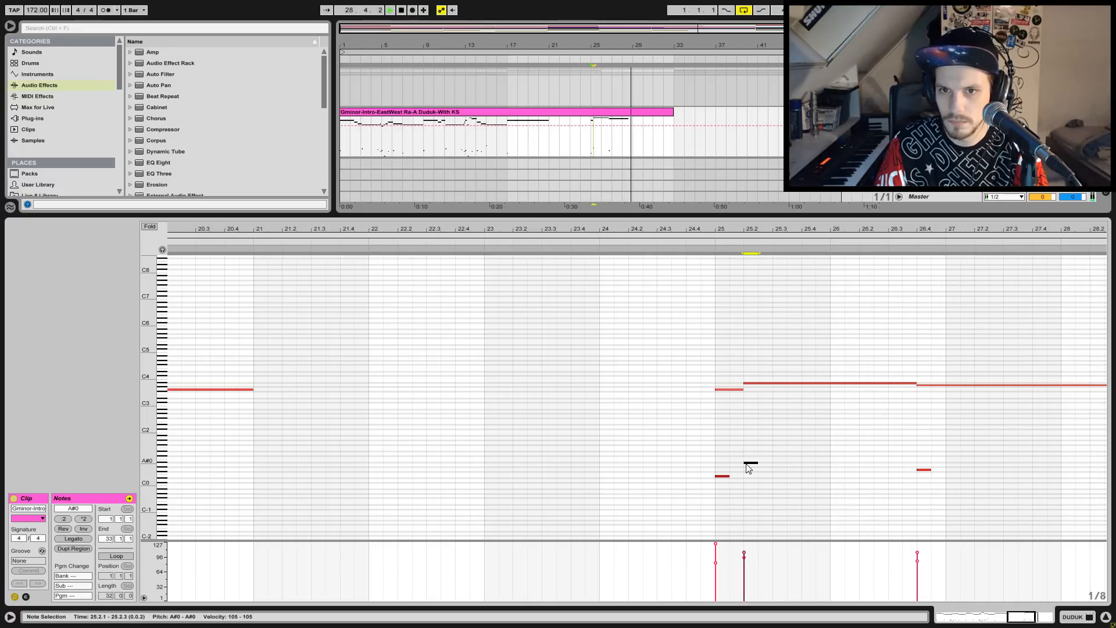
left_click(1077, 617)
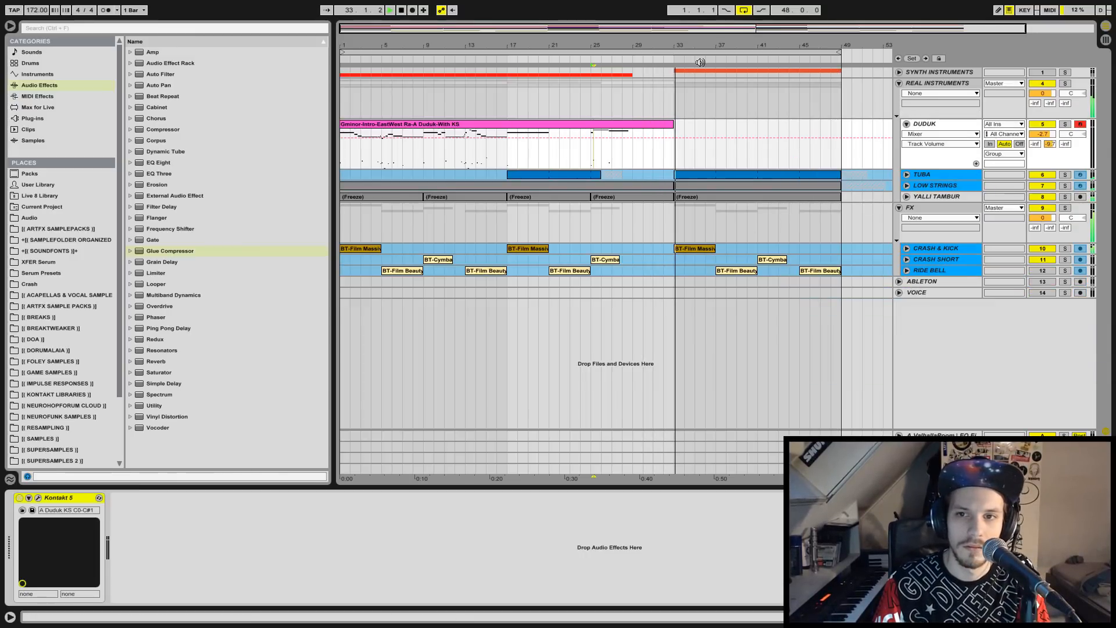
left_click(595, 134)
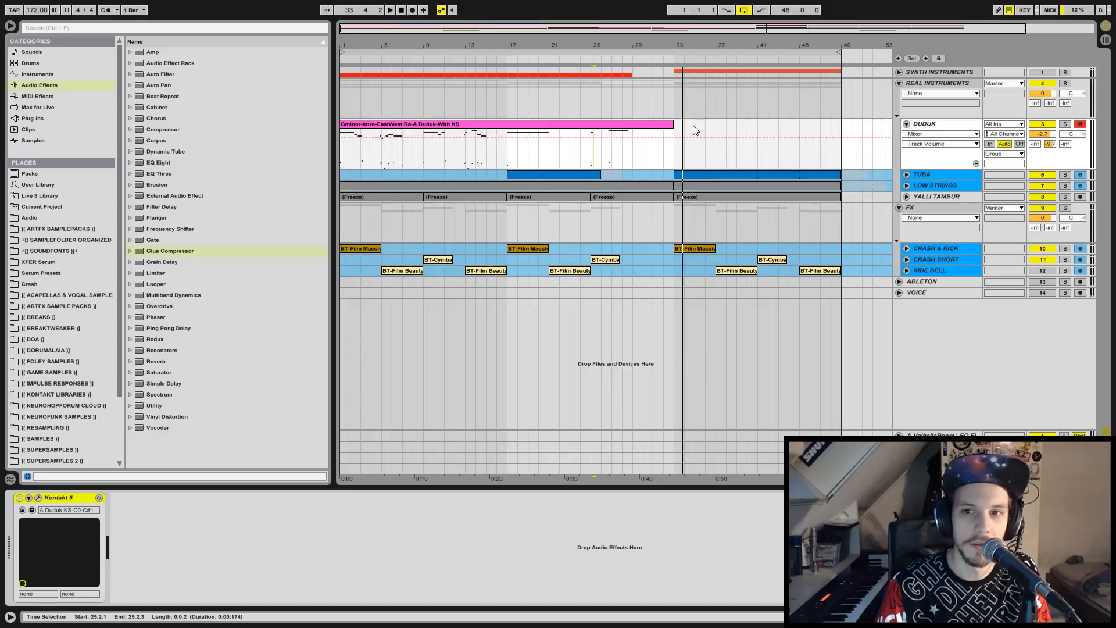
left_click_drag(506, 138, 661, 145)
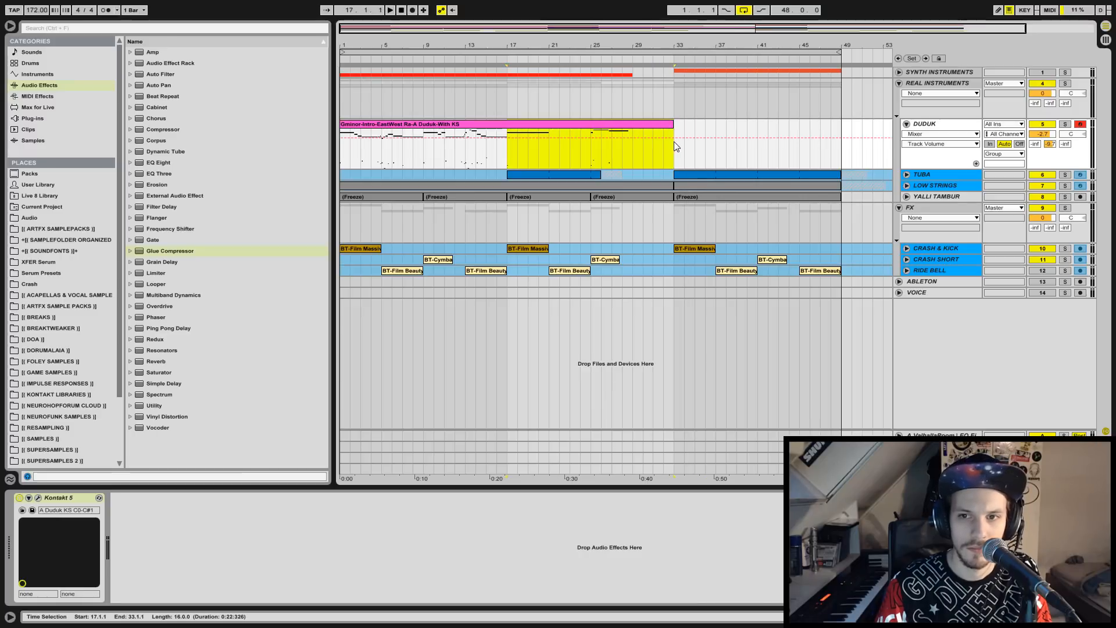
left_click(676, 131)
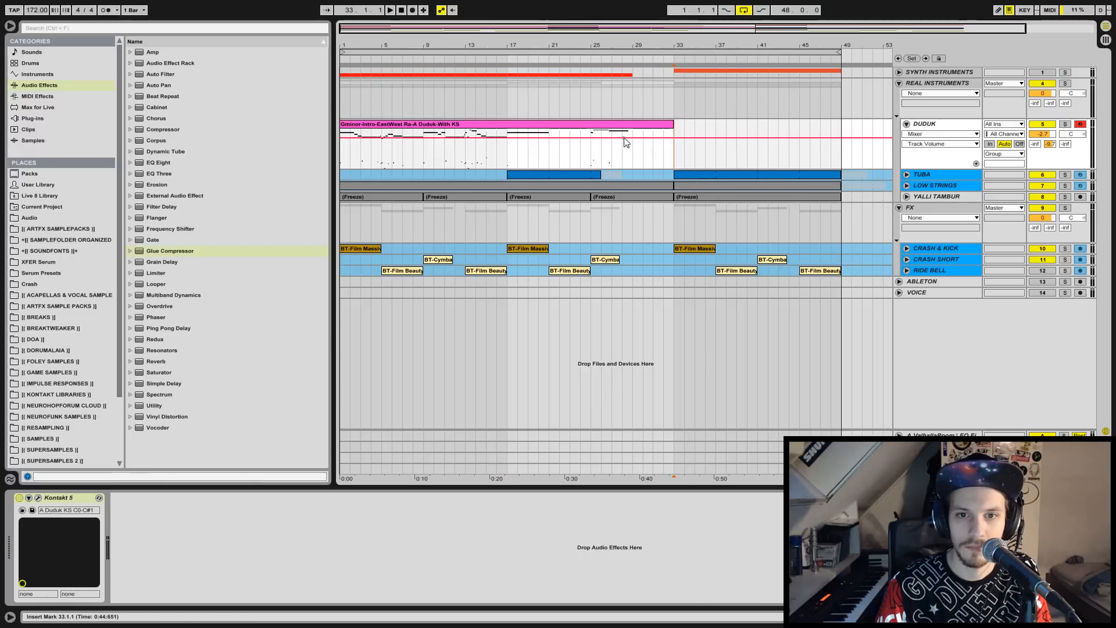
key("Home")
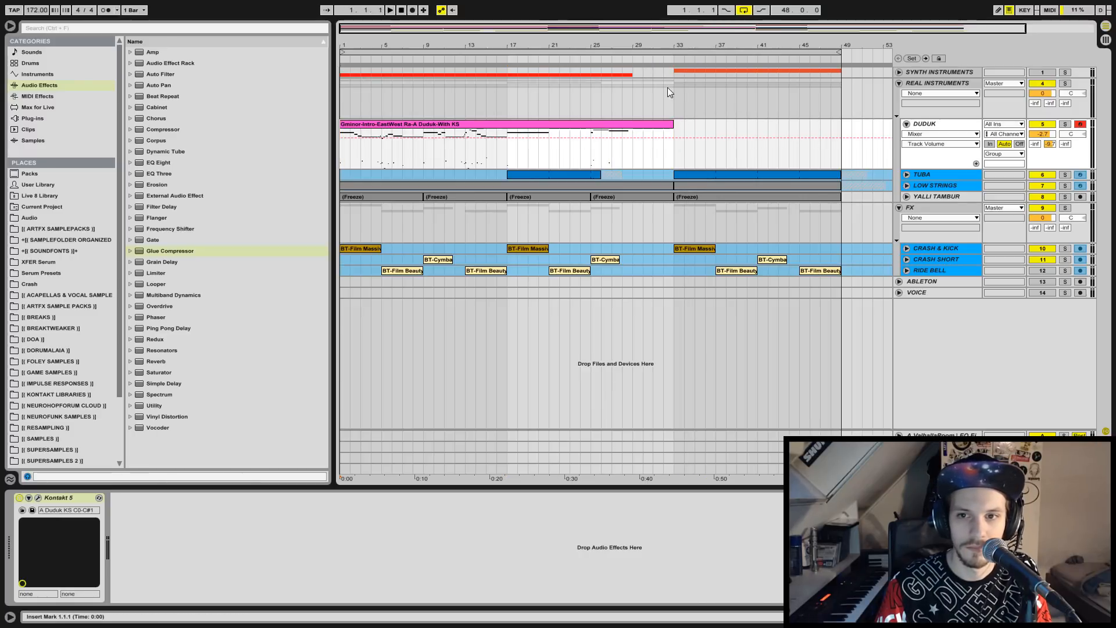
left_click(675, 130)
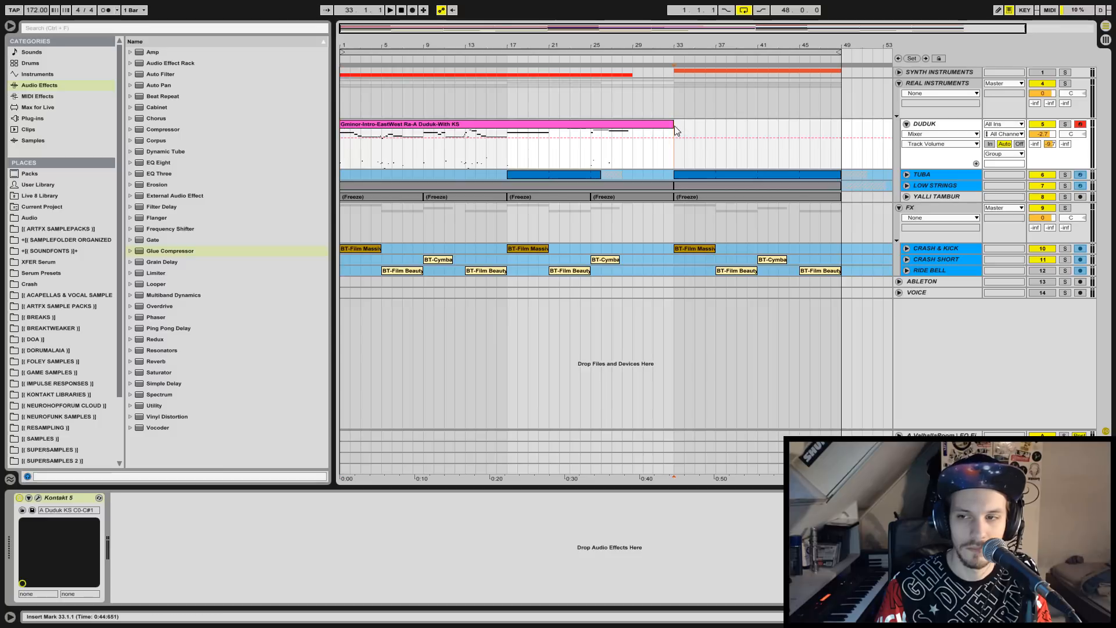
- Play the arrangement from the start and fold the REAL INSTRUMENTS and FX groups
key("Home")
key("space")
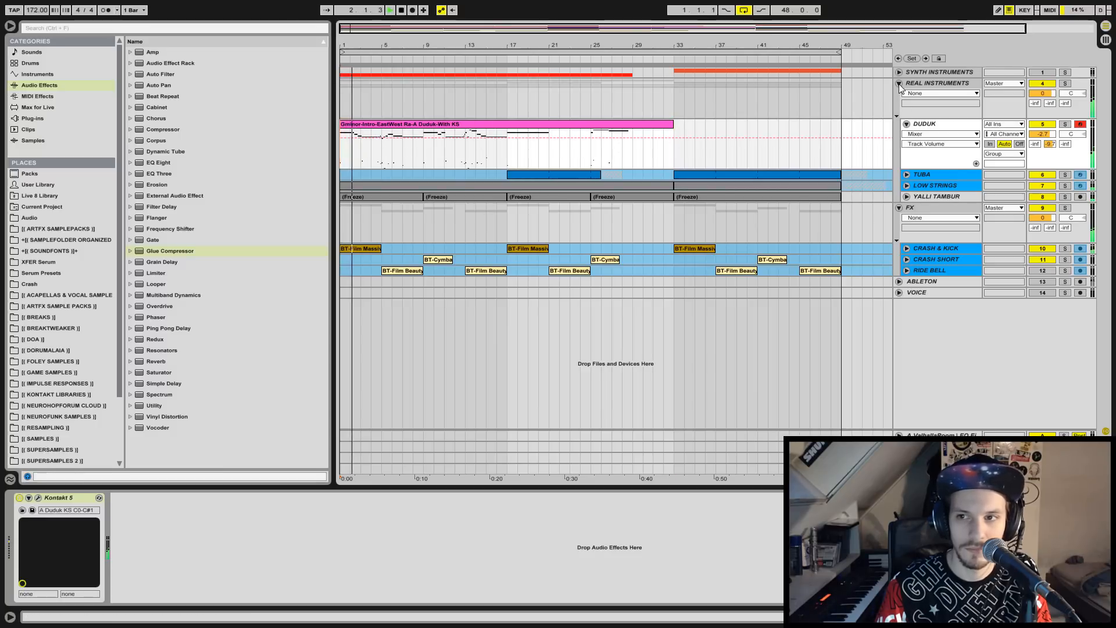
left_click(899, 83)
left_click(899, 94)
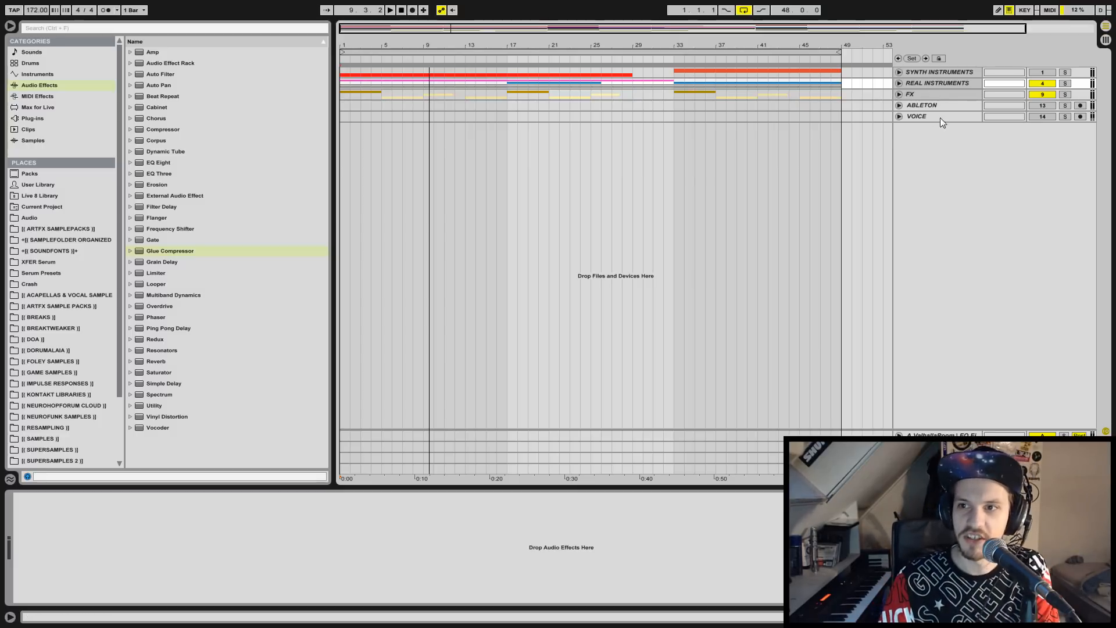
- Unfold the FX group and delete its RIDE BELL track
left_click(919, 93)
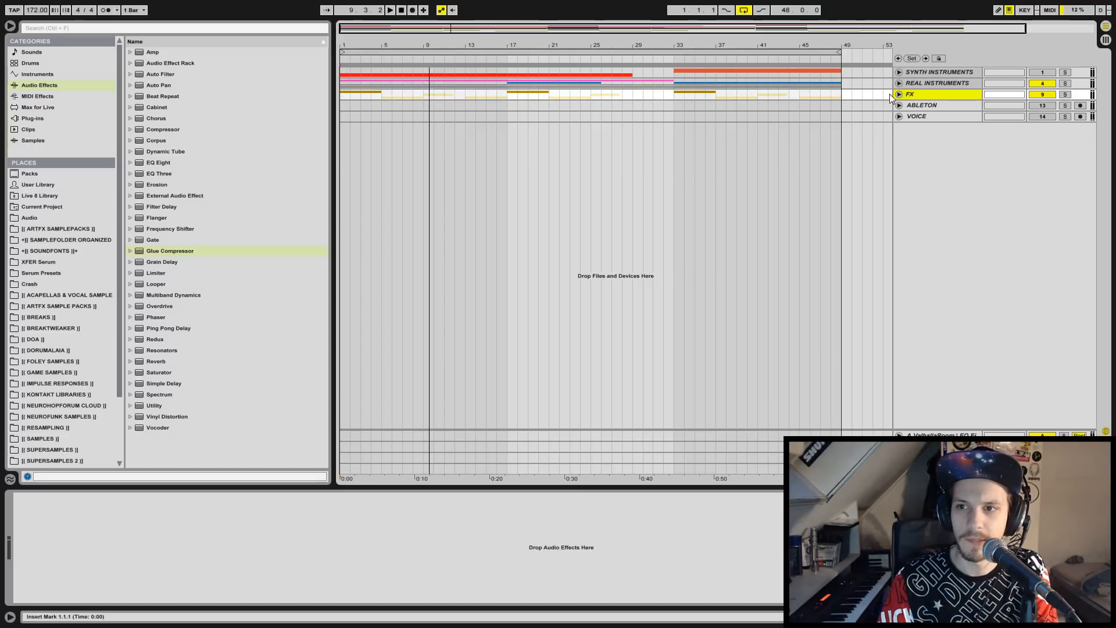
left_click(898, 94)
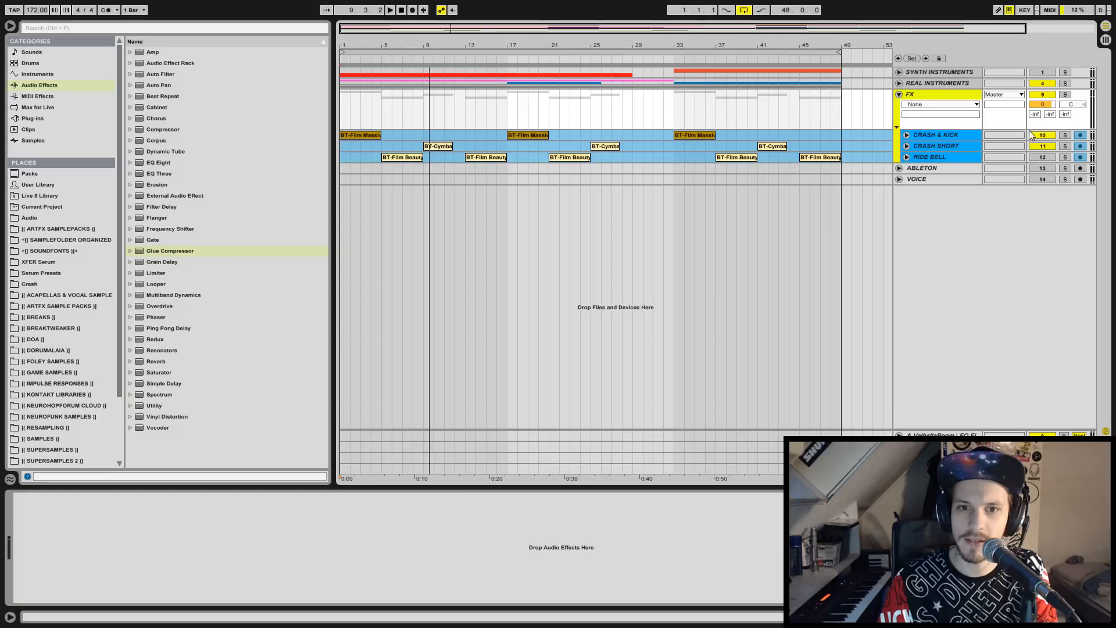
left_click(949, 156)
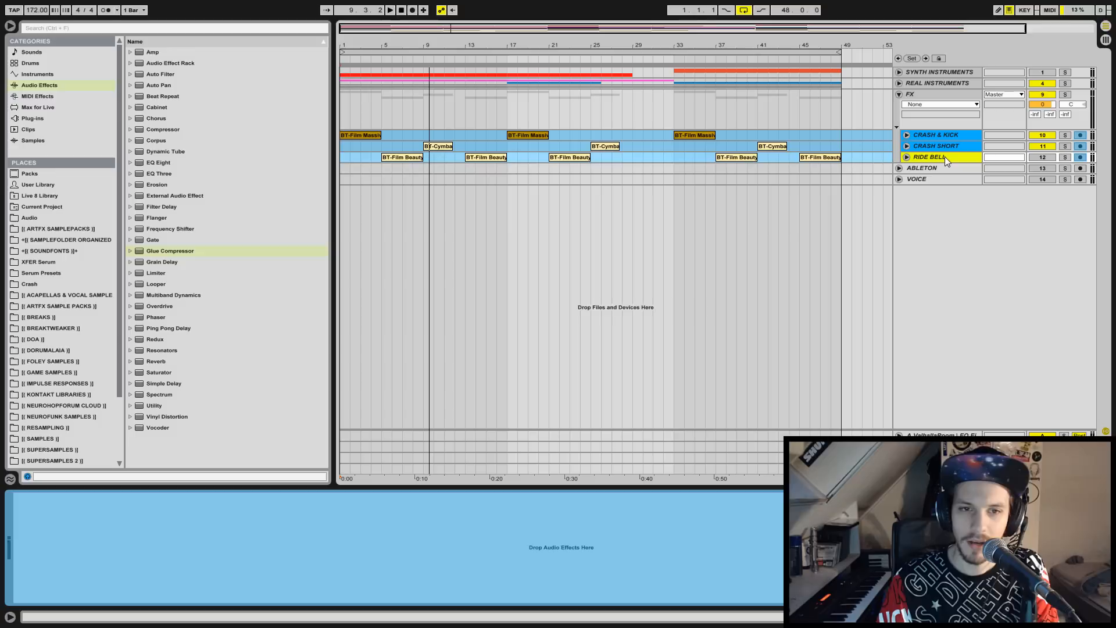
key("Delete")
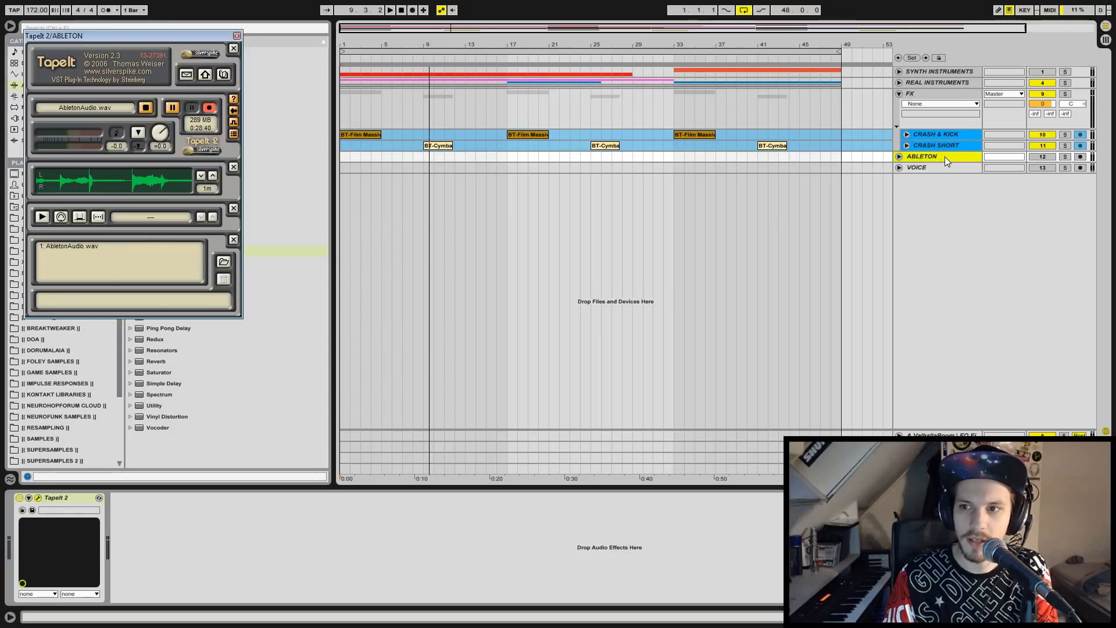
- Insert a new audio track below CRASH SHORT in the FX group
left_click(944, 145)
right_click(944, 144)
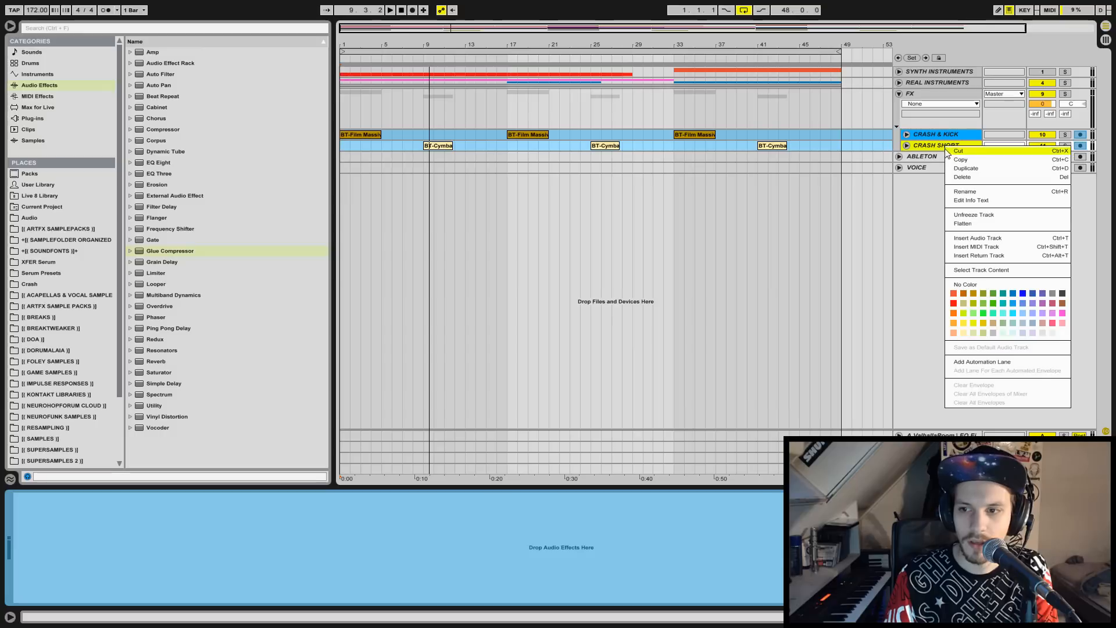
left_click(986, 239)
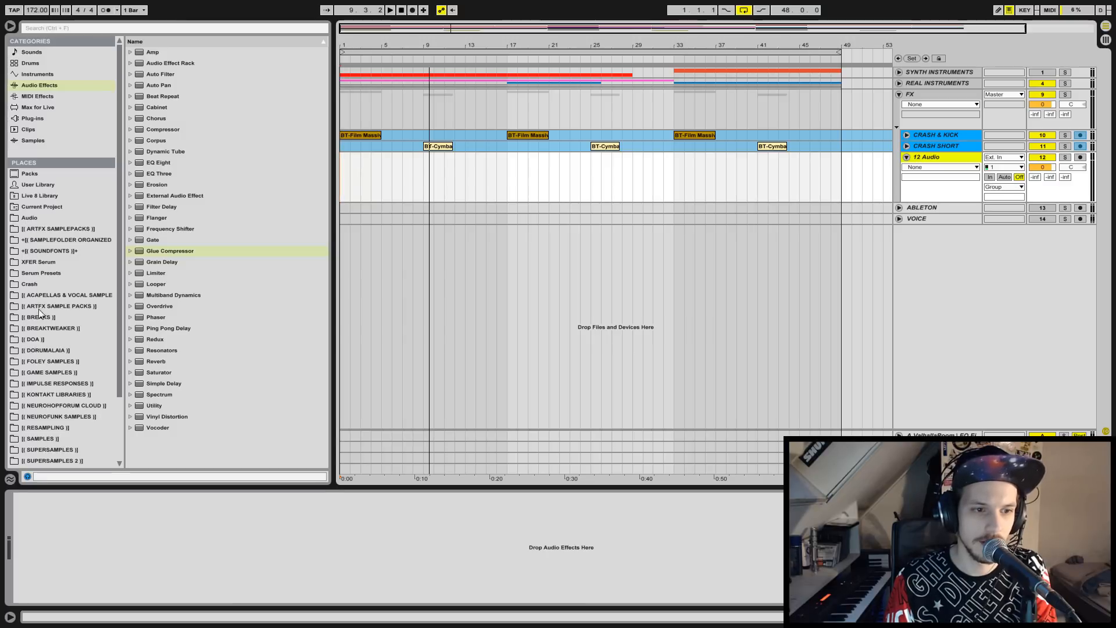
- Audition the BREAKTWEAKER film booms and hits, and place BT-Film BassDrum Hard 4.wav at bar 1 of the new audio track
left_click(40, 328)
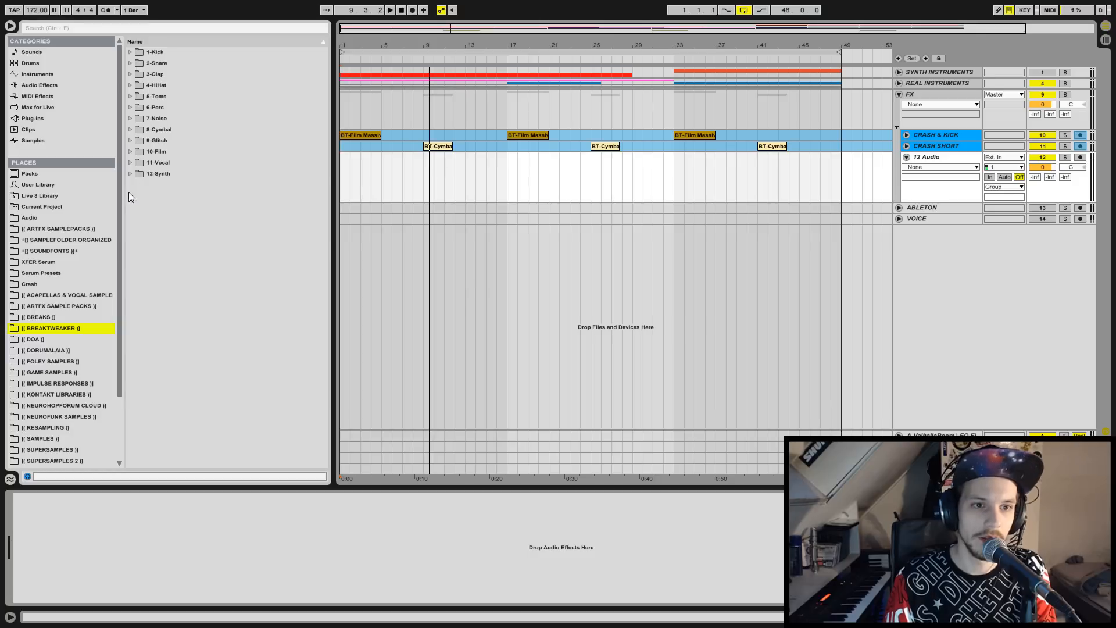
left_click(130, 152)
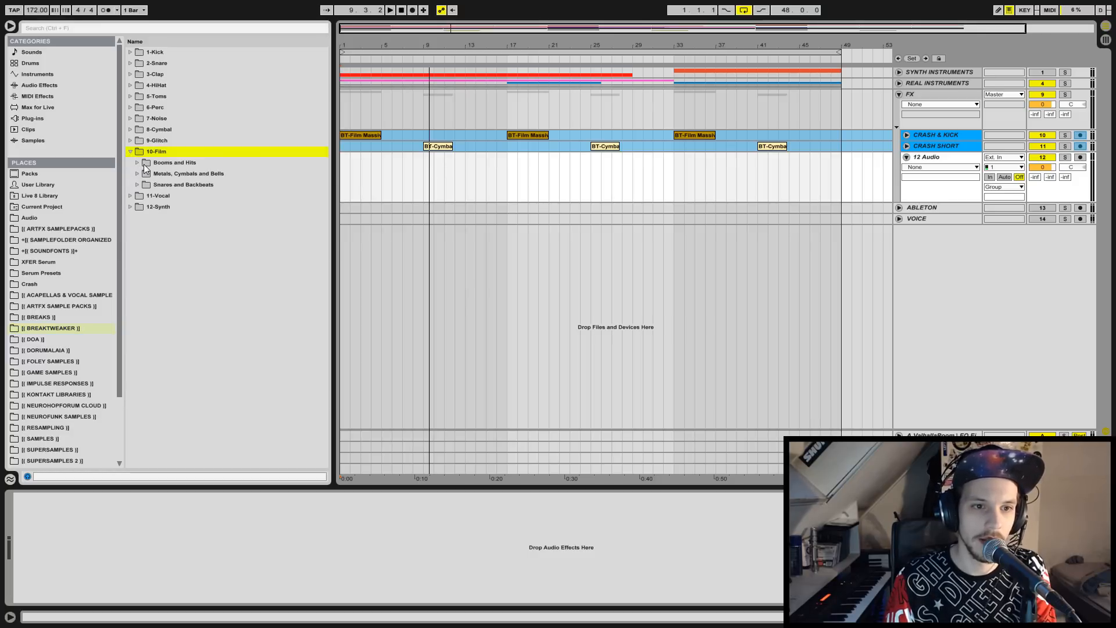
left_click(137, 163)
left_click(197, 174)
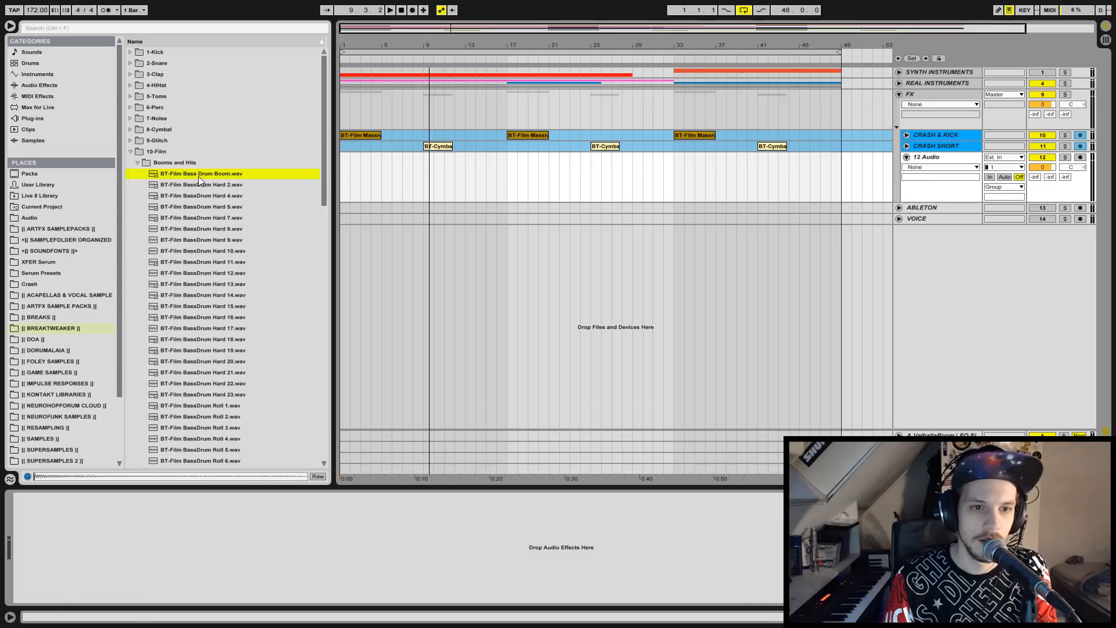
left_click(244, 308)
left_click(232, 227)
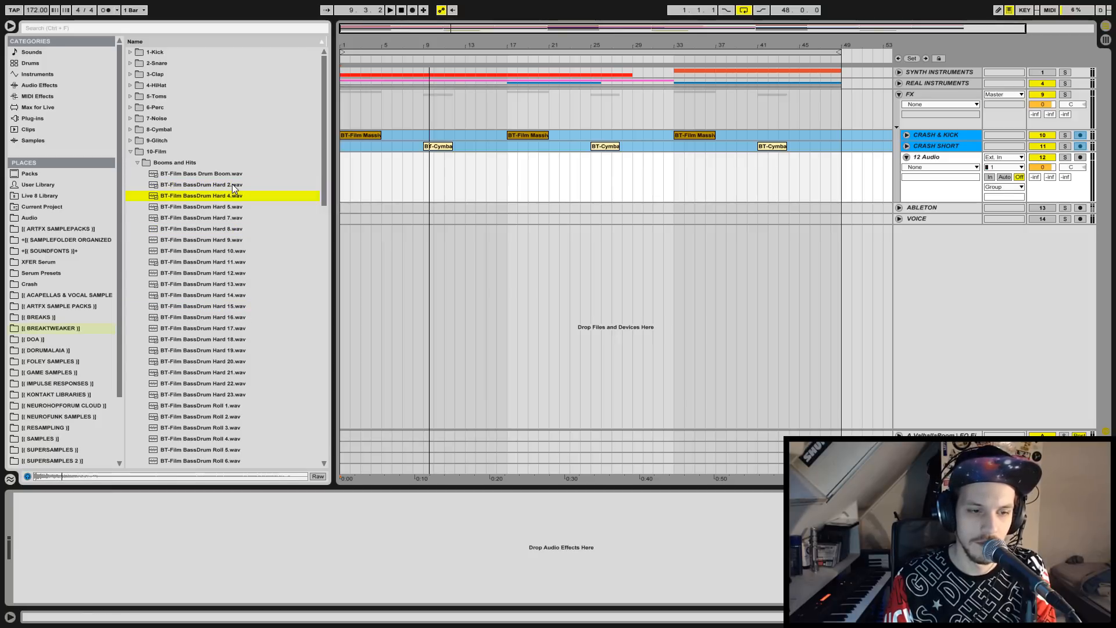
left_click(219, 196)
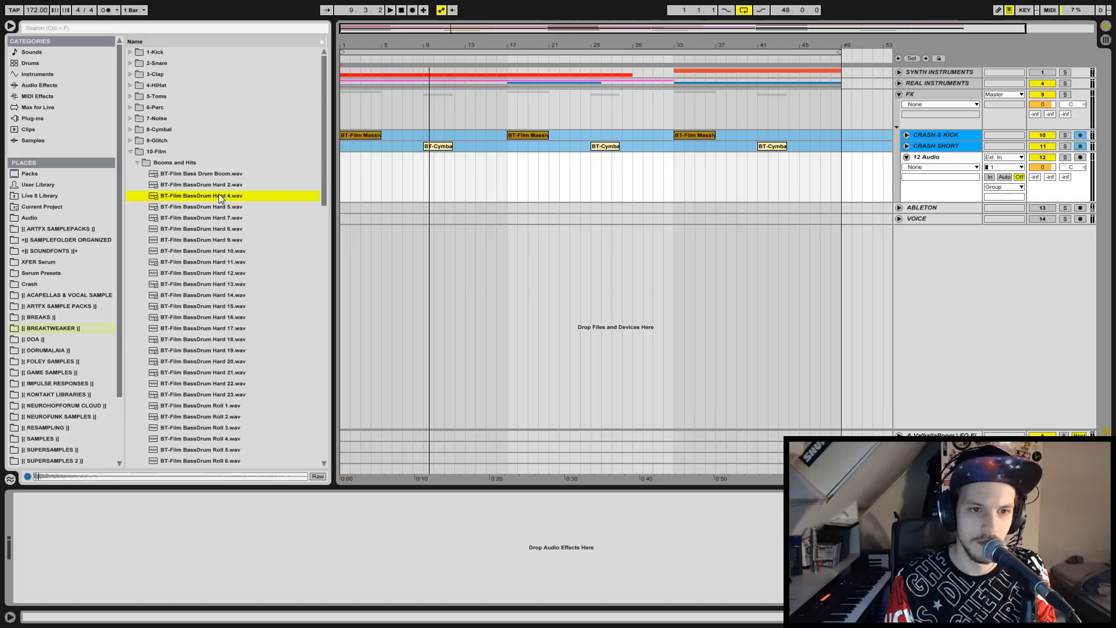
left_click_drag(220, 196, 349, 168)
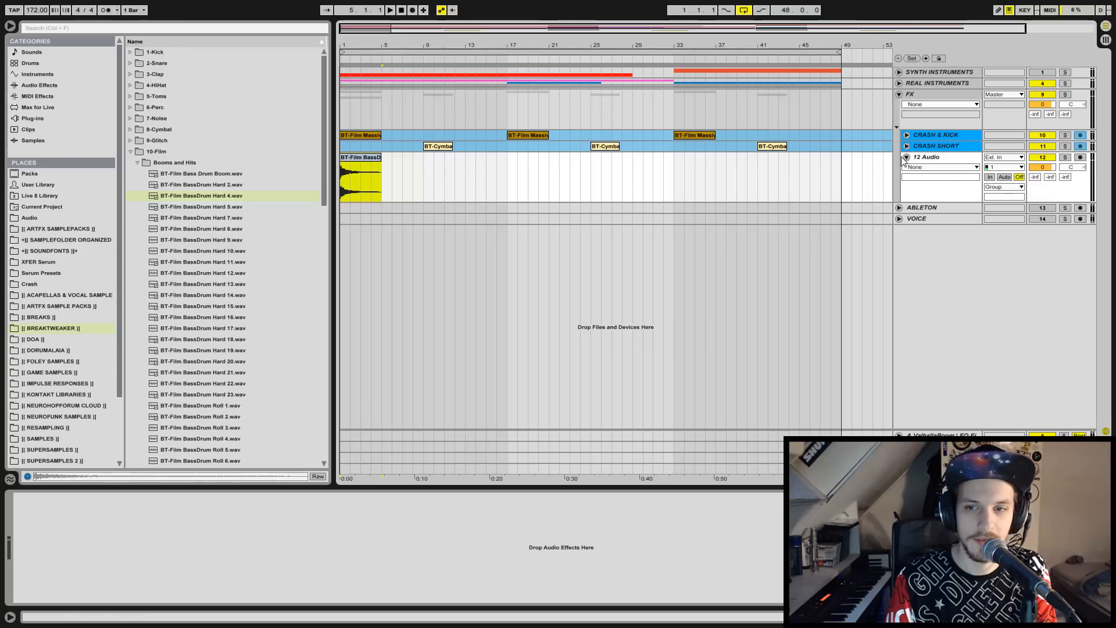
- Play the arrangement and copy the BT-Film BassDrum Hard 4 clip to bars 9, 17, 25, 33 and 41
key("space")
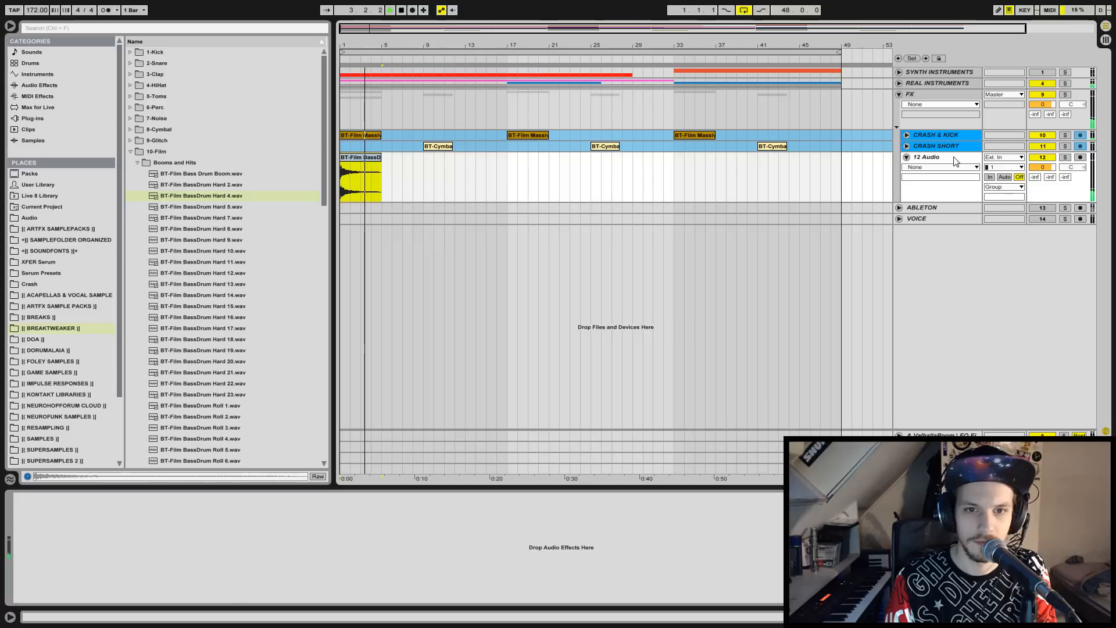
left_click_drag(368, 156, 766, 163)
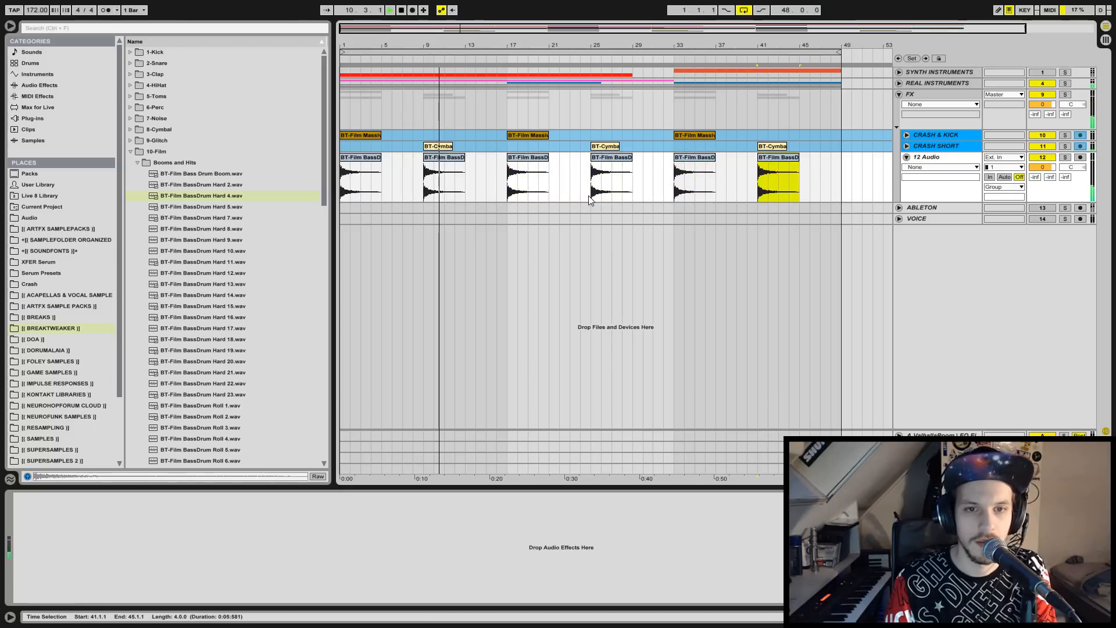
- Insert an audio track below 12 Audio and place BT-Film BassDrum Hard 2.wav at 8.4, trimmed to end at bar 9
left_click(220, 186)
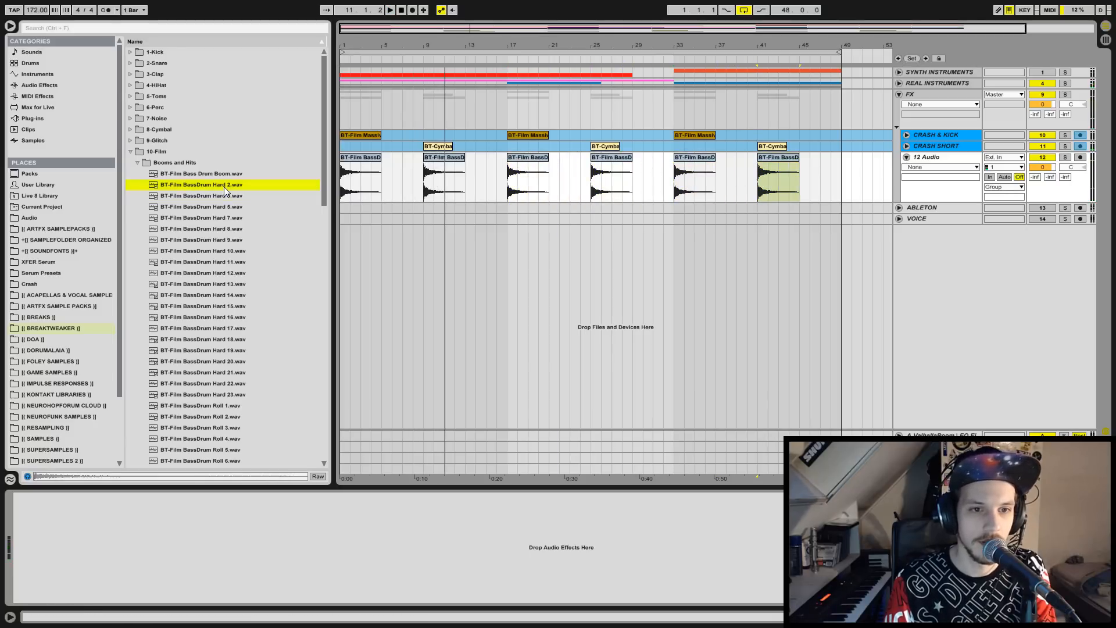
right_click(936, 158)
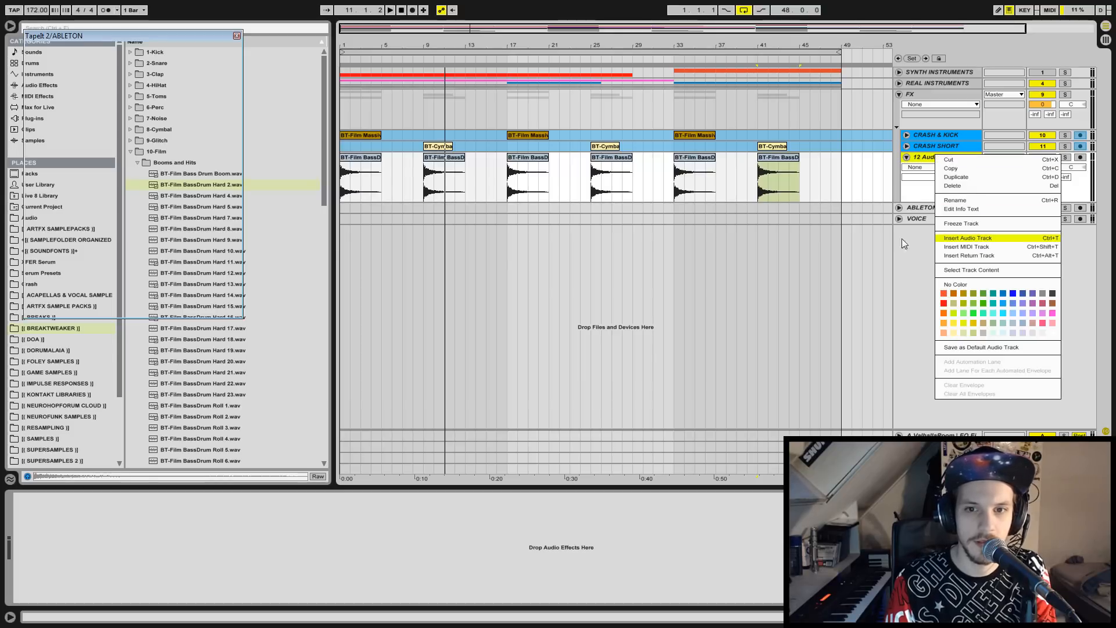
left_click(979, 240)
left_click_drag(196, 188, 416, 233)
left_click_drag(418, 50, 484, 209)
left_click_drag(756, 217, 457, 223)
left_click(437, 227)
- Play the lead-in hit before bar 9 and lower the 13 Audio track's volume to -7.1 dB
key("space")
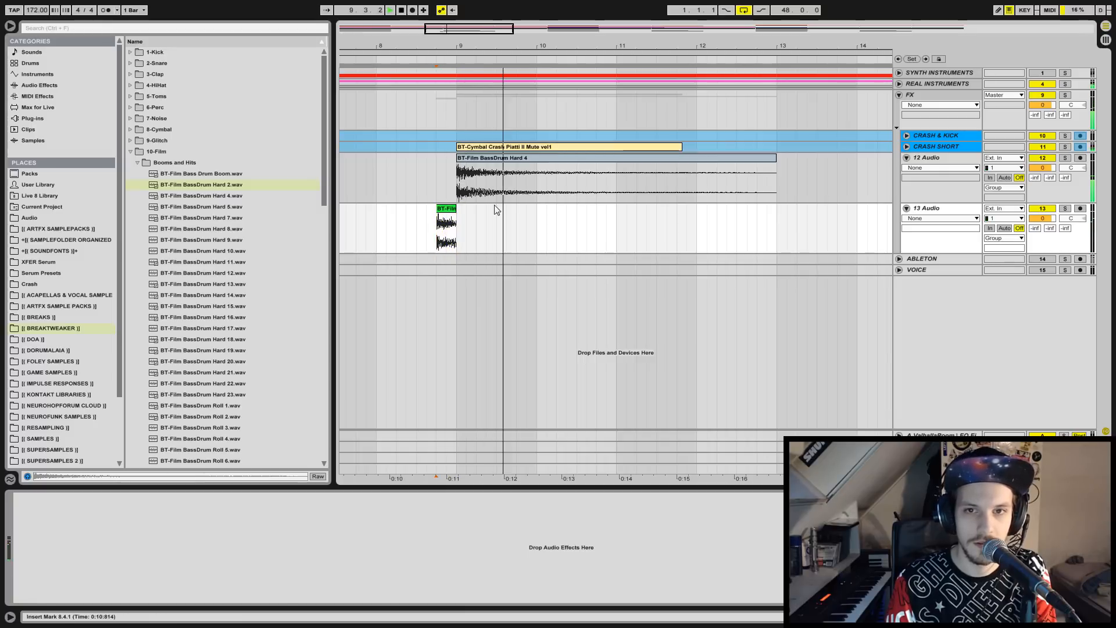
scroll(473, 216, "down", 3)
scroll(472, 216, "left", 2)
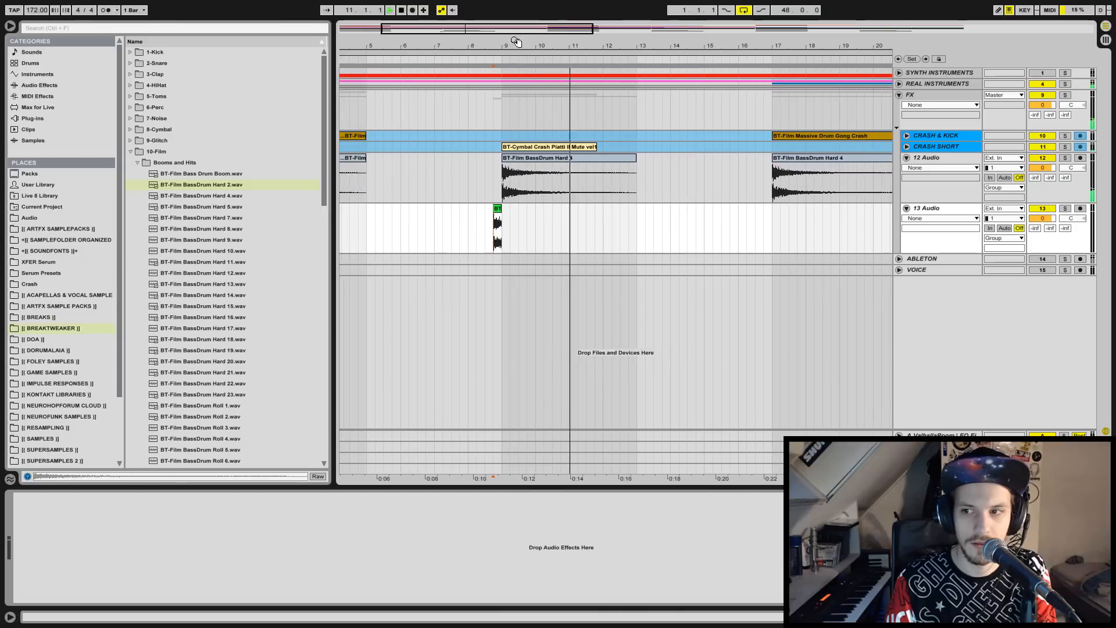
left_click_drag(1042, 218, 1042, 231)
key("space")
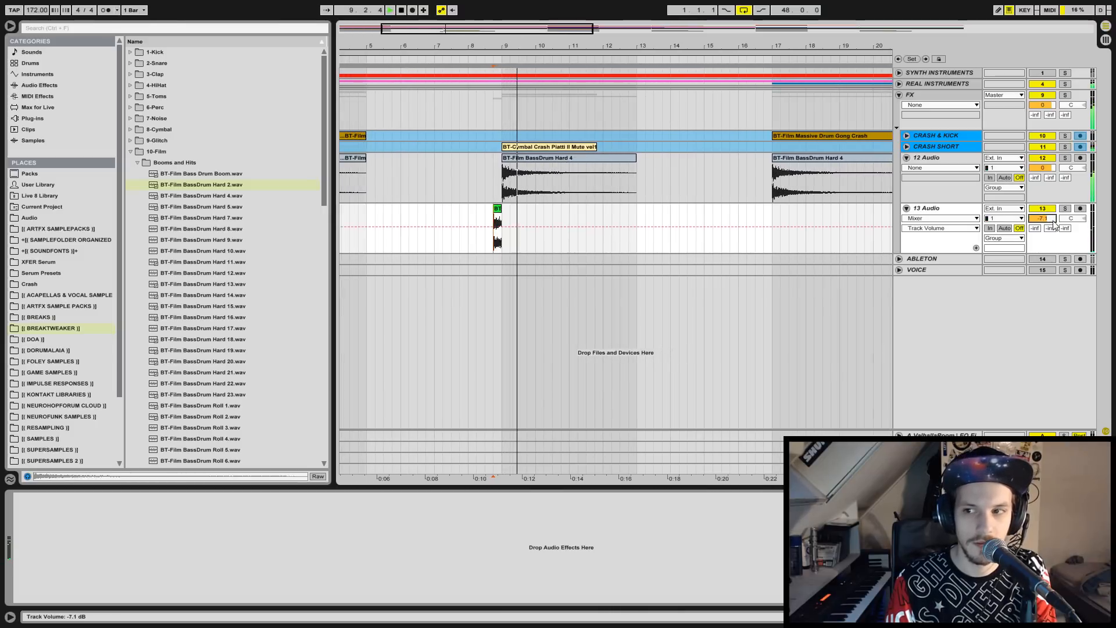
- Copy the one-beat lead-in hit to the last beat before bars 25 and 41, and stop playback
scroll(552, 146, "down", 1)
scroll(553, 146, "down", 4)
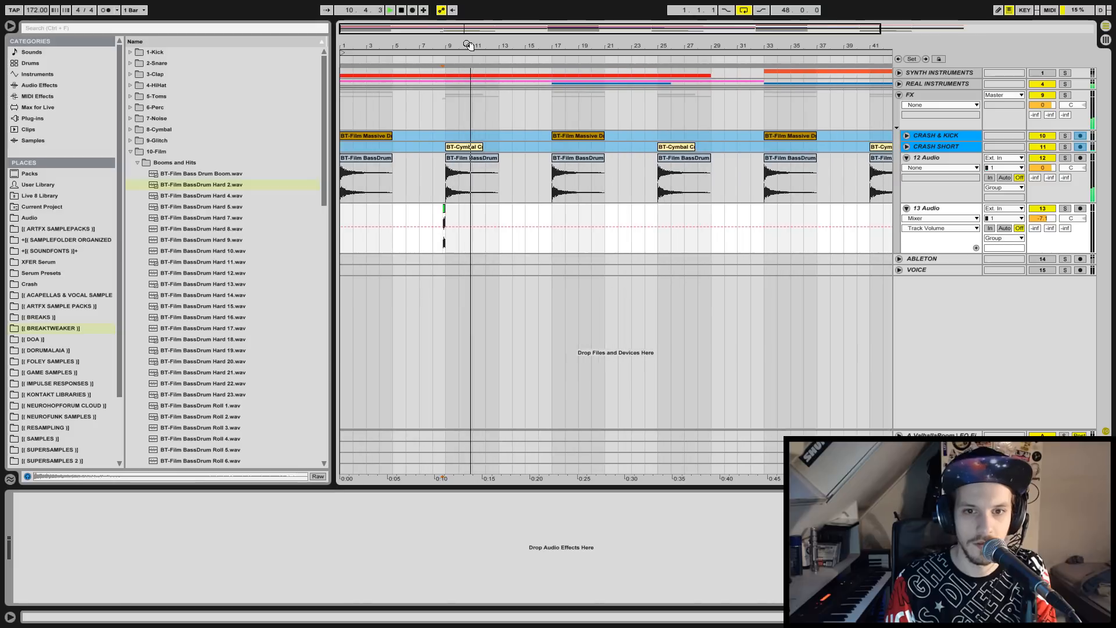
left_click_drag(445, 210, 867, 228)
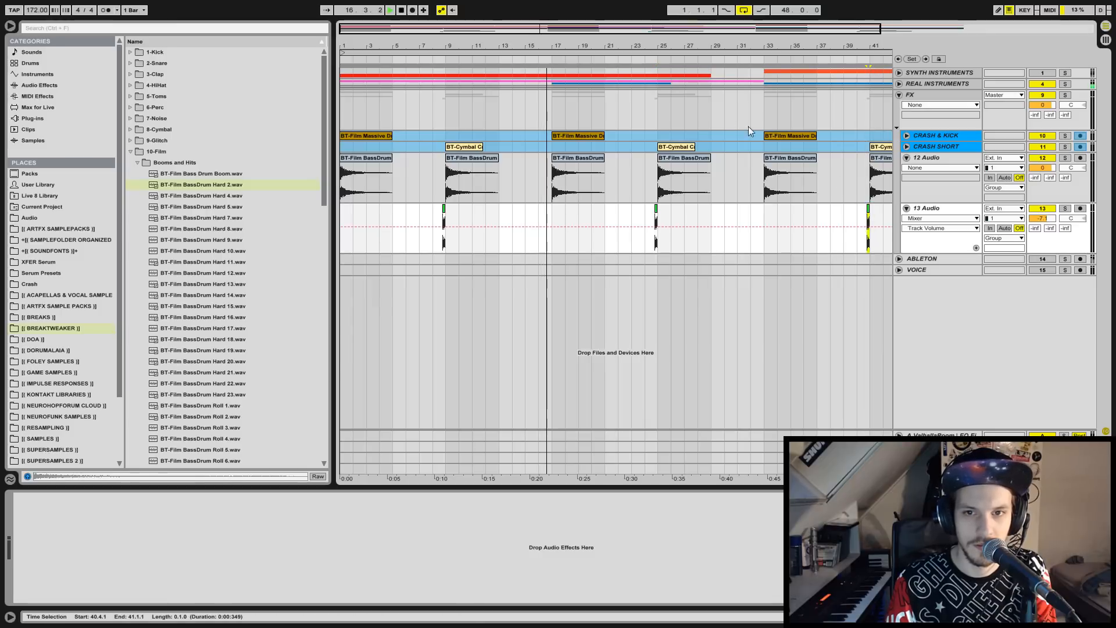
left_click(401, 9)
left_click_drag(401, 45, 382, 44)
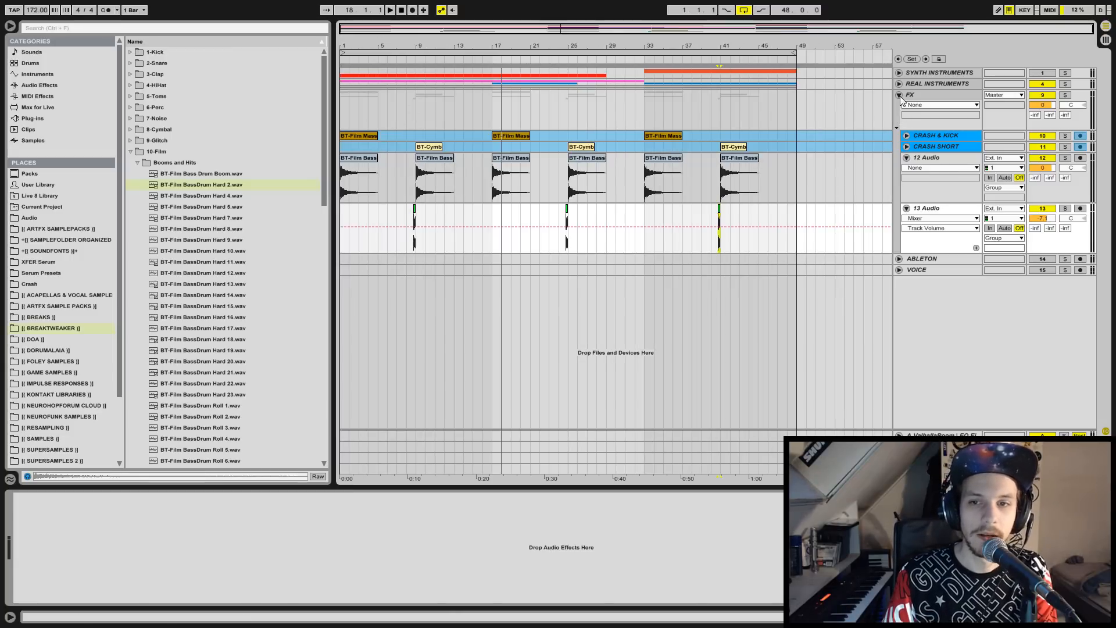
- Rename the 12 Audio track as BASSDRUM HARD
left_click(925, 205)
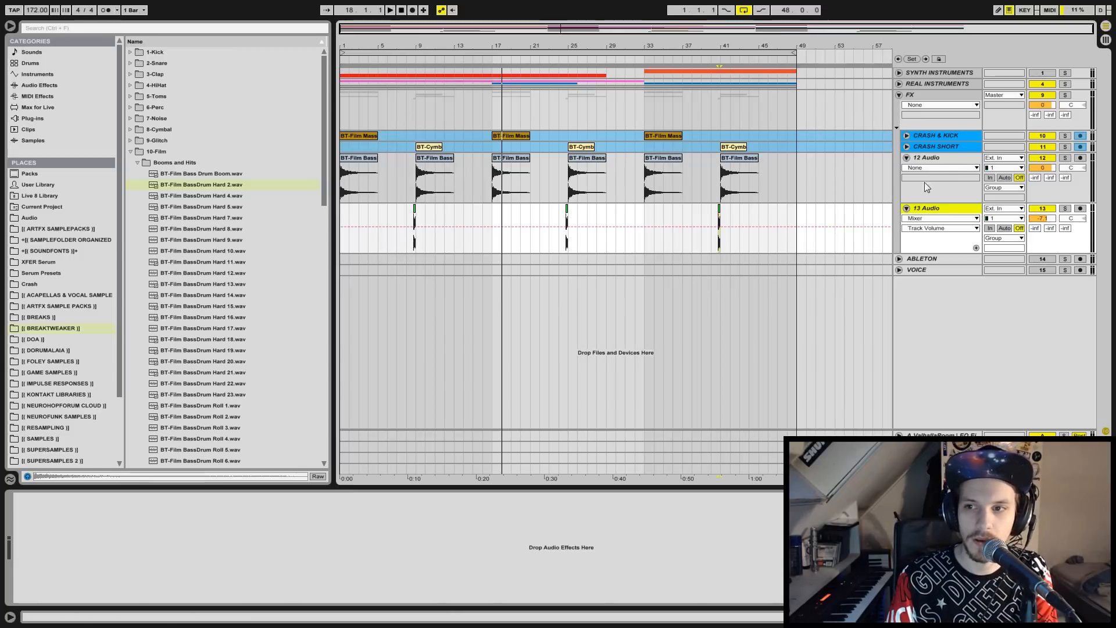
left_click(928, 161)
key("ctrl+r")
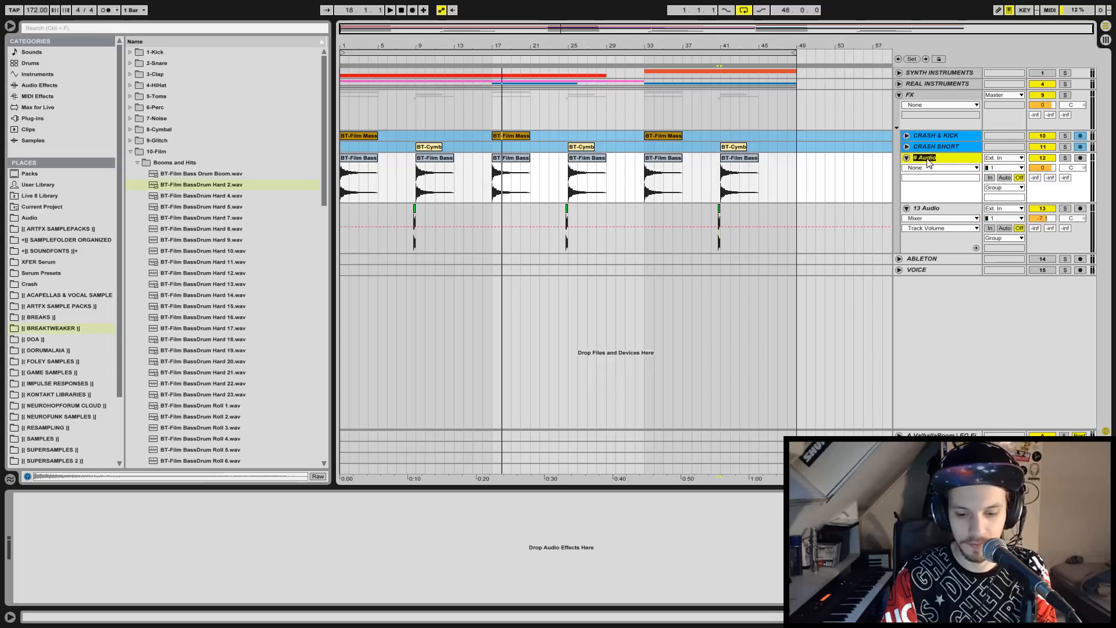
type("BASSDRUM HARD")
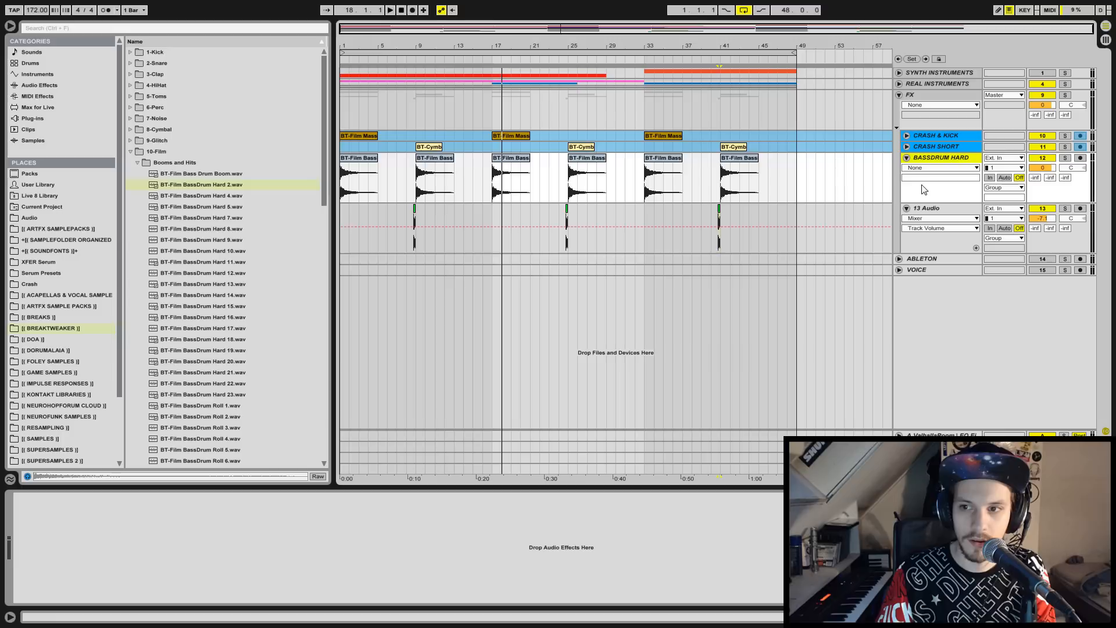
- Rename the 13 Audio track as BASSDRUM SOFT and fold both bass drum tracks
left_click(943, 212)
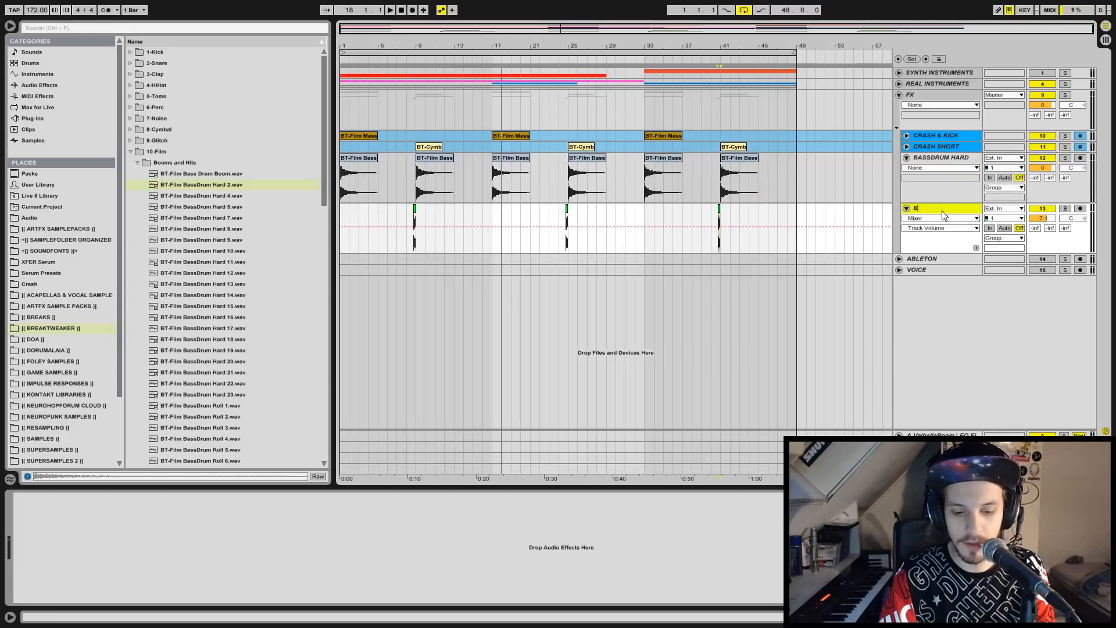
type("BASSDRUM SOFT")
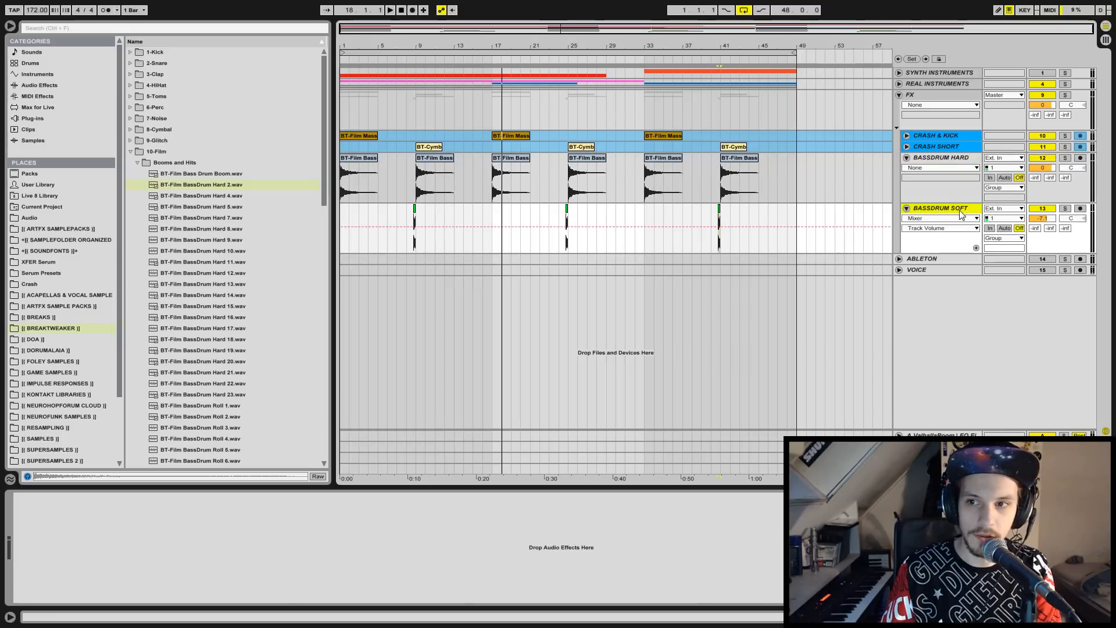
left_click(906, 158)
left_click(906, 168)
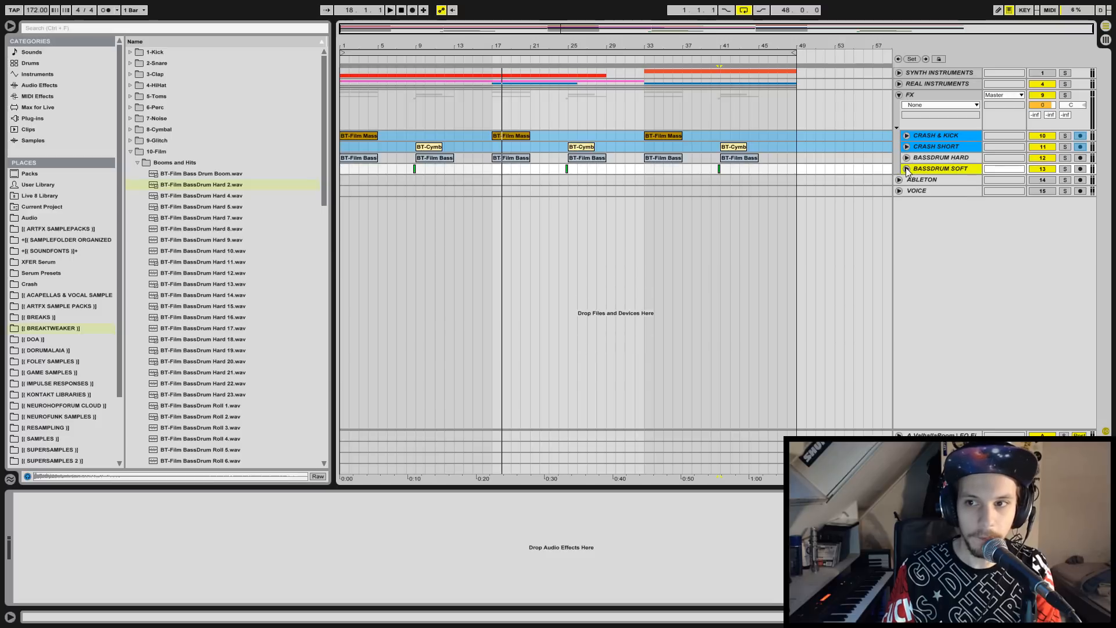
- Play the arrangement with the new bass drums and collapse the Booms and Hits sample folder
key("space")
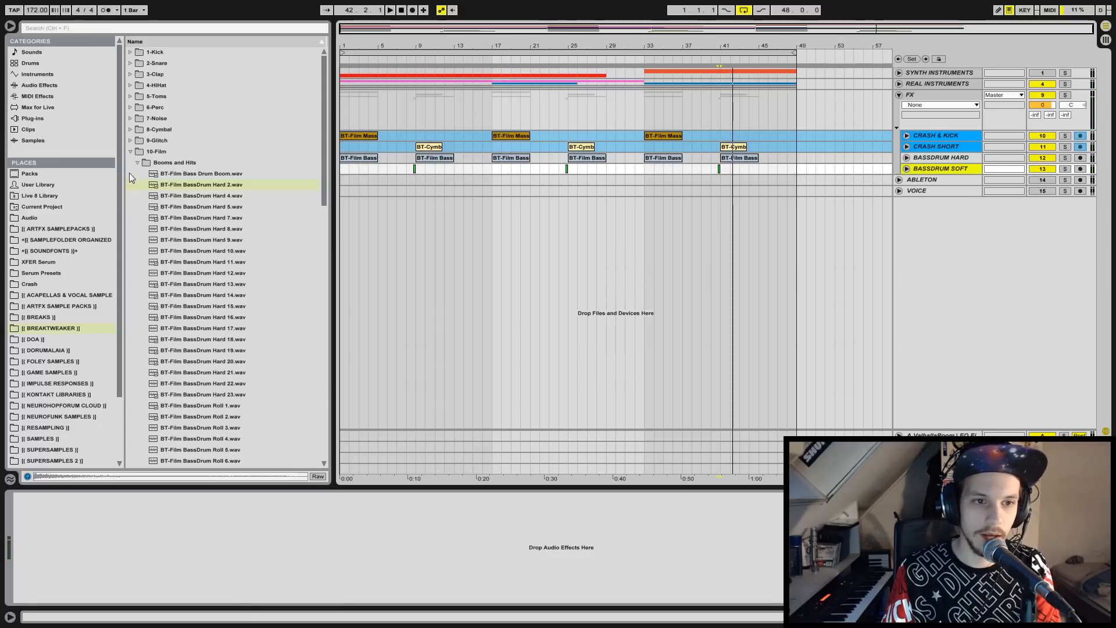
left_click(131, 153)
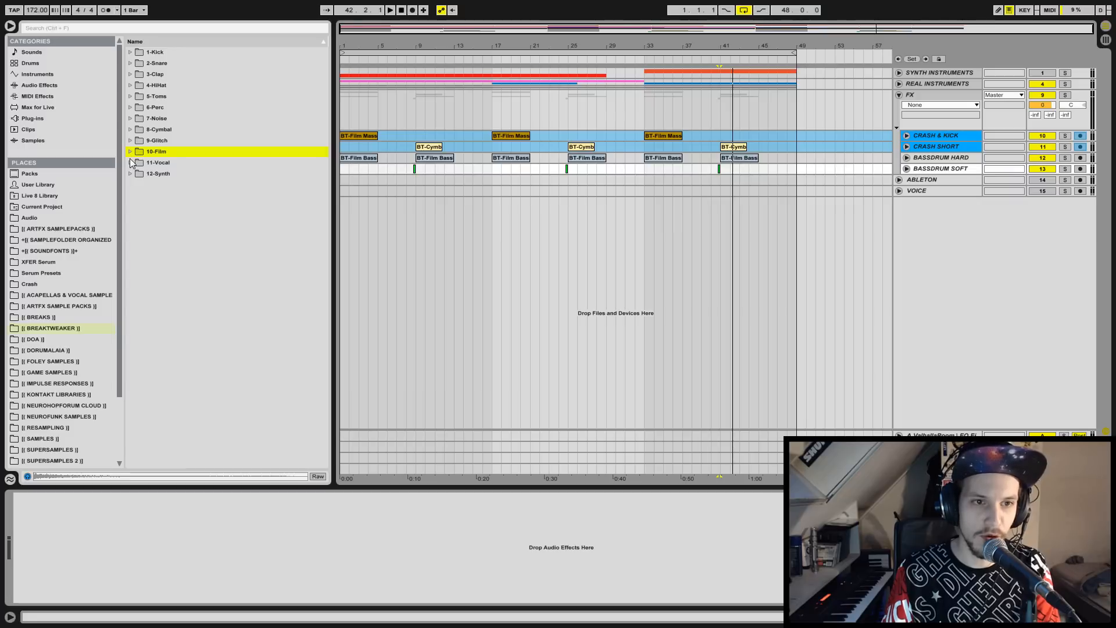
left_click(131, 152)
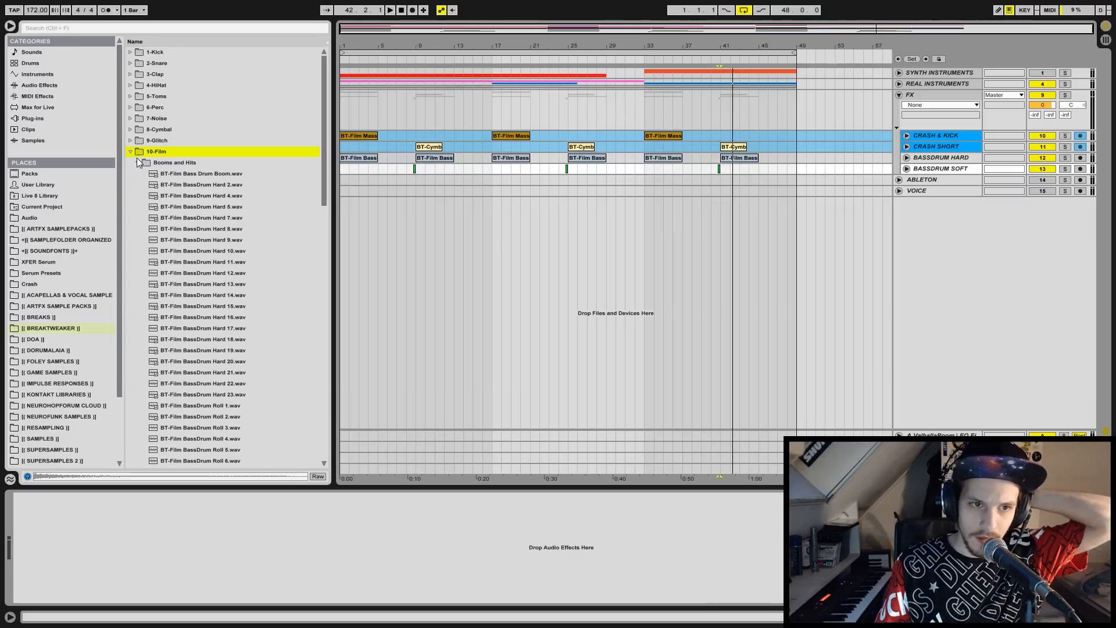
left_click(138, 162)
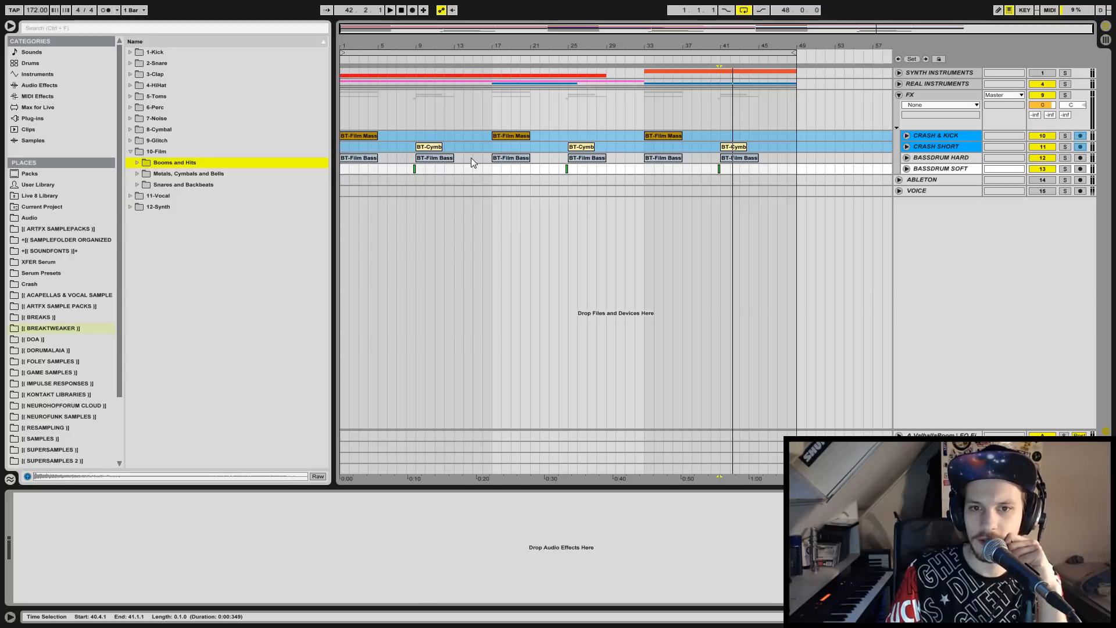
- Turn off warping for all clips on the BASSDRUM HARD and BASSDRUM SOFT tracks
left_click(378, 157)
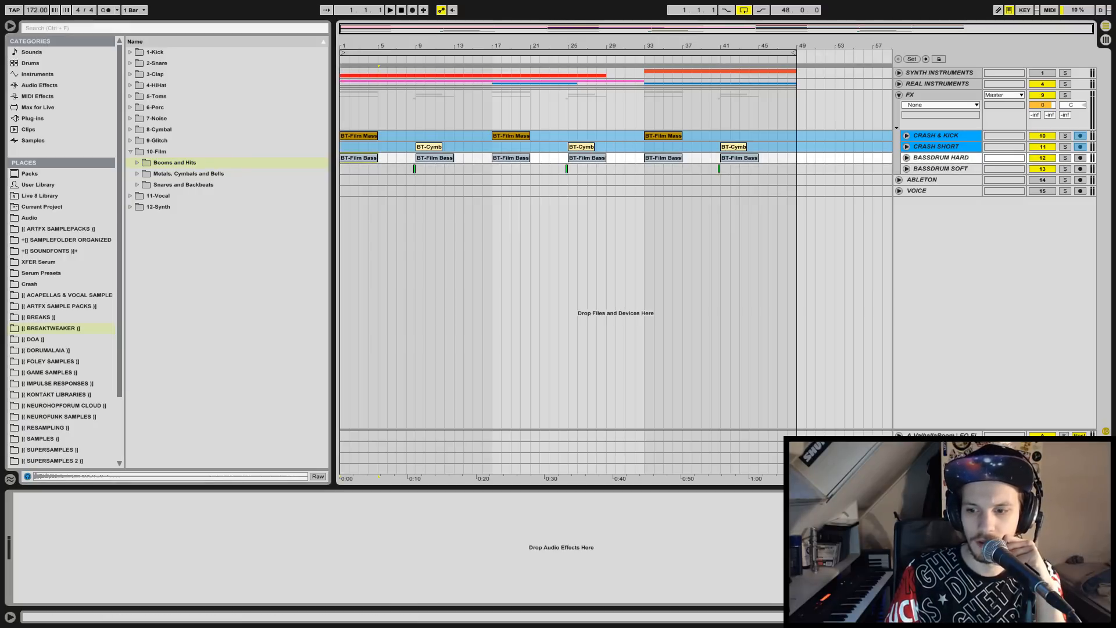
key("shift+Tab")
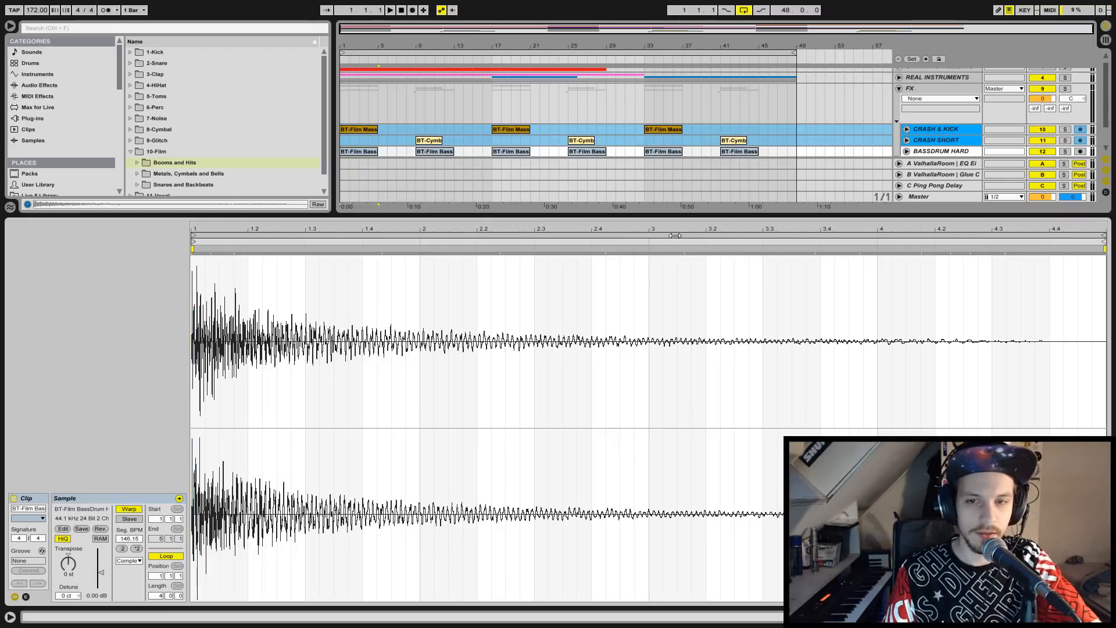
scroll(752, 129, "down", 2)
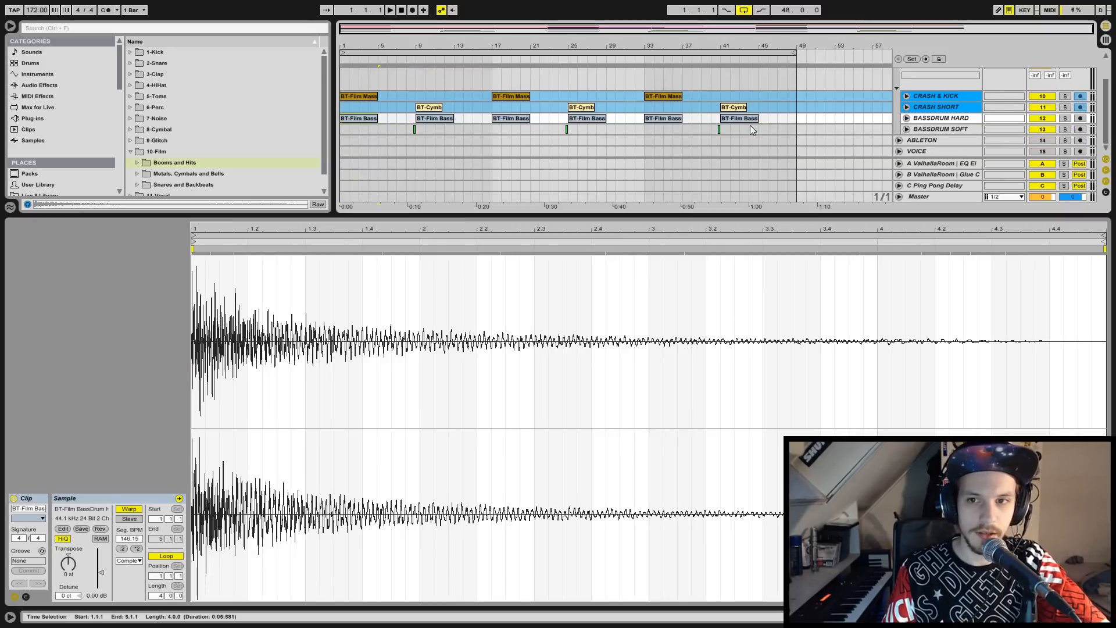
left_click(794, 128, "shift")
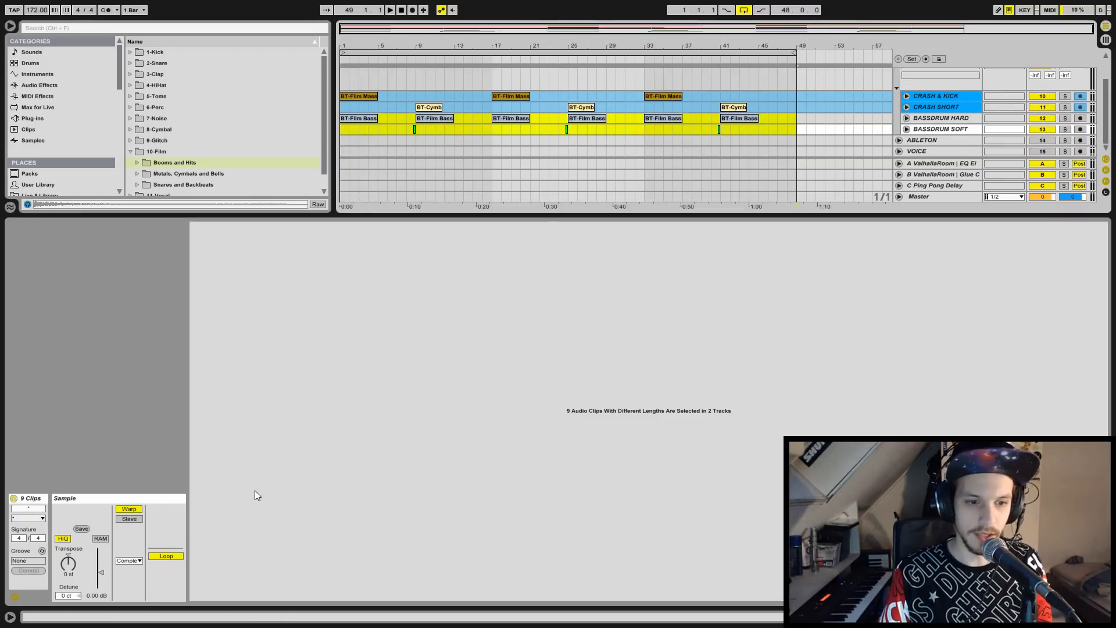
left_click(125, 511)
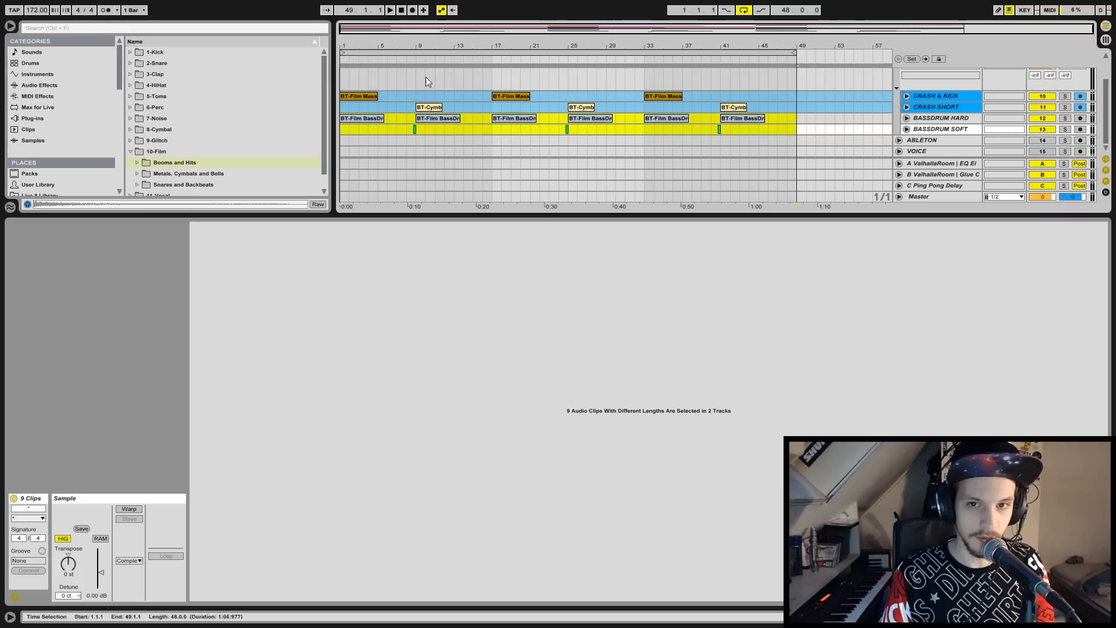
- Trim the ends of the three BASSDRUM SOFT clips back to the starts of bars 9, 25 and 41
left_click_drag(417, 36, 540, 41)
left_click(562, 131)
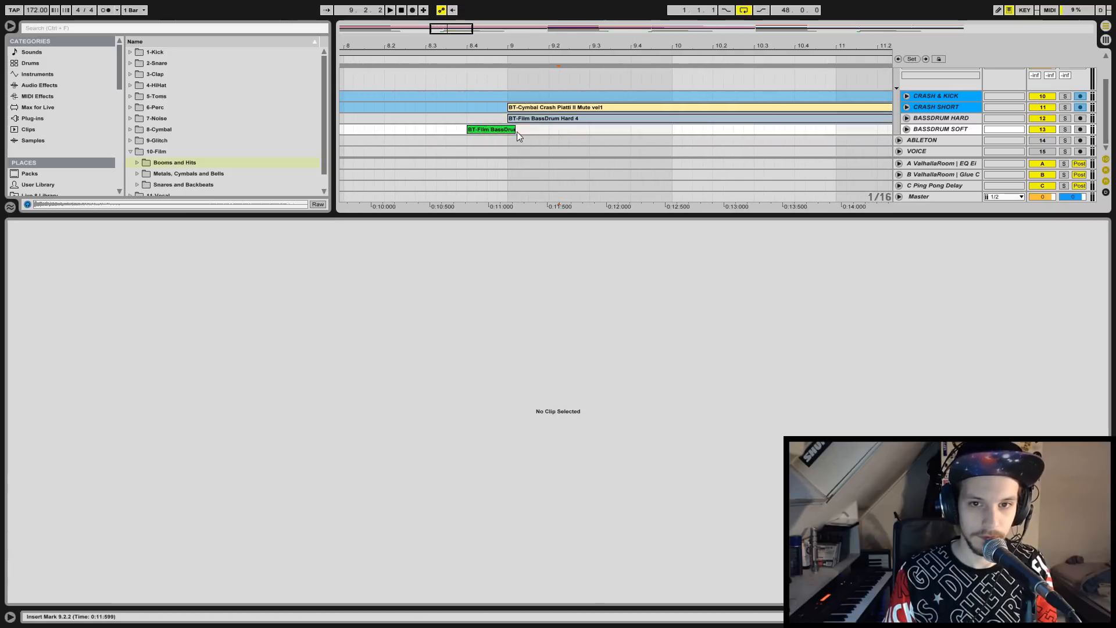
left_click(511, 129)
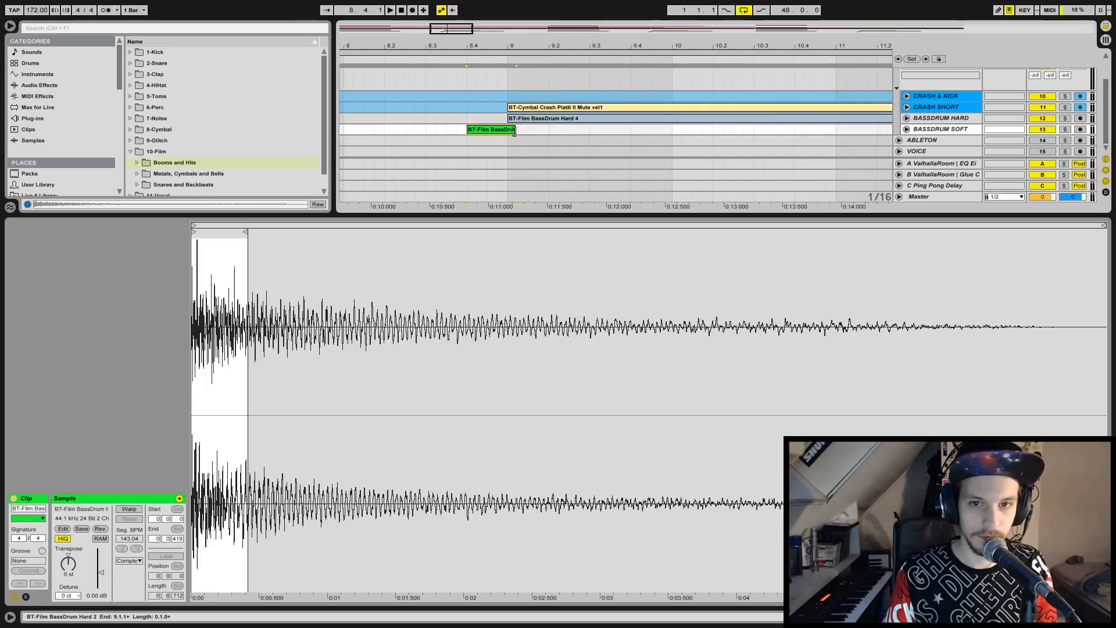
left_click(651, 29)
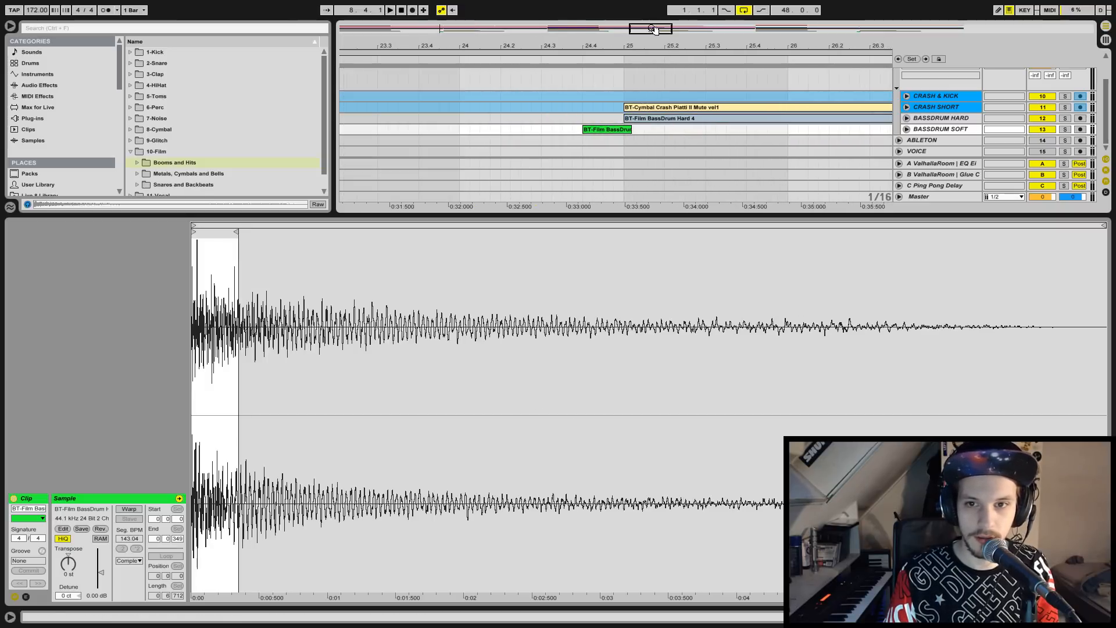
left_click(632, 129)
left_click_drag(632, 129, 625, 129)
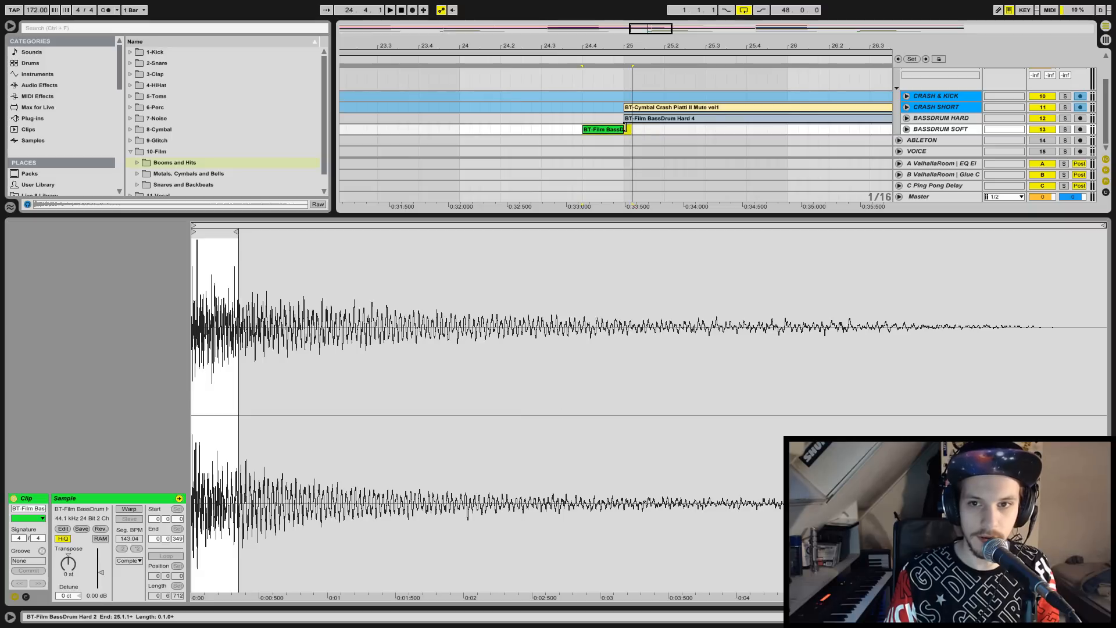
left_click(860, 29)
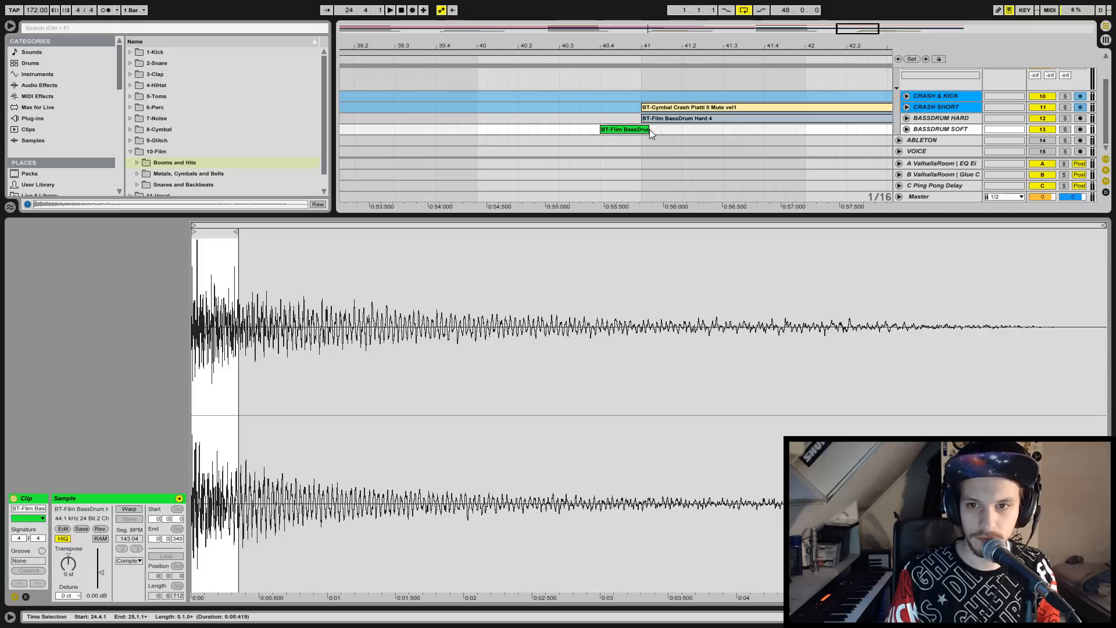
left_click_drag(649, 129, 641, 129)
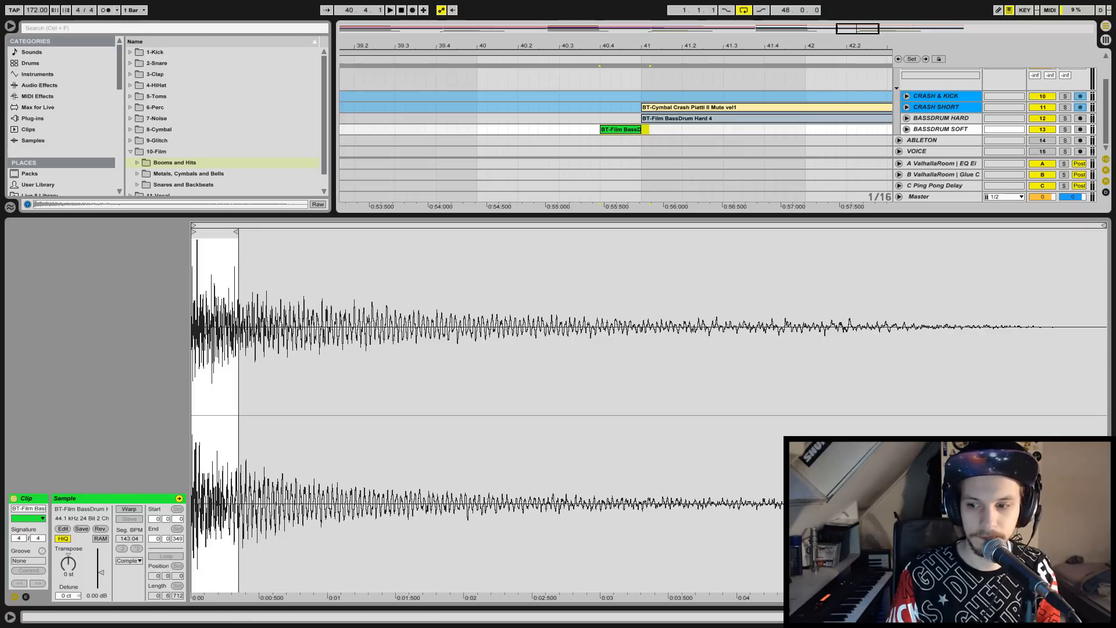
key("shift+Tab")
left_click_drag(431, 41, 710, 41)
- Insert an audio track below BASSDRUM SOFT and open the Metals, Cymbals and Bells sample folder
right_click(931, 169)
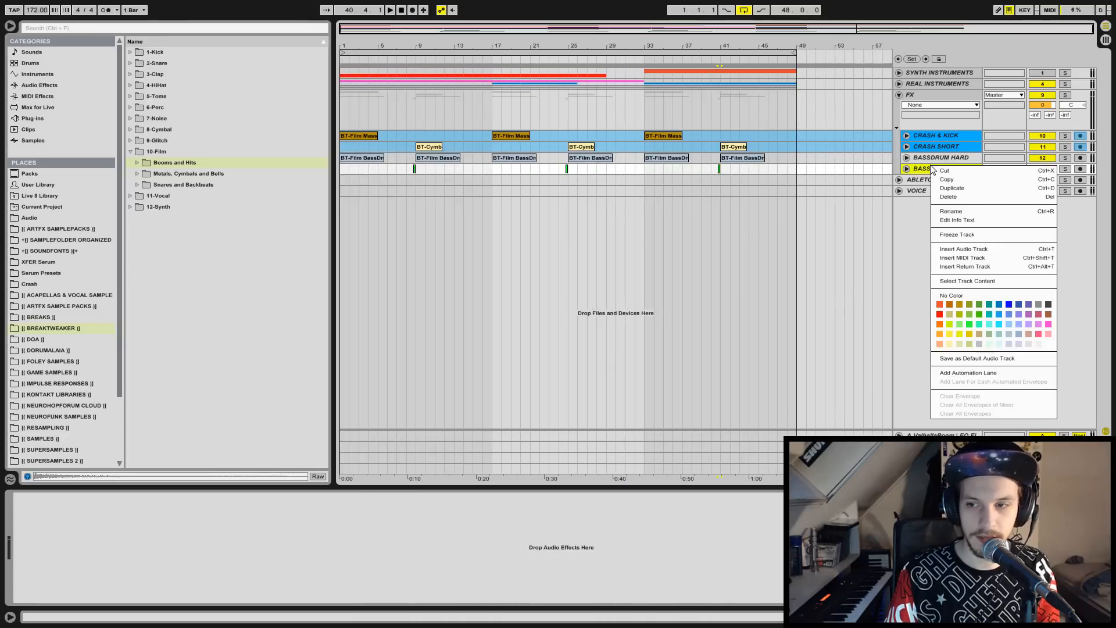
left_click(982, 250)
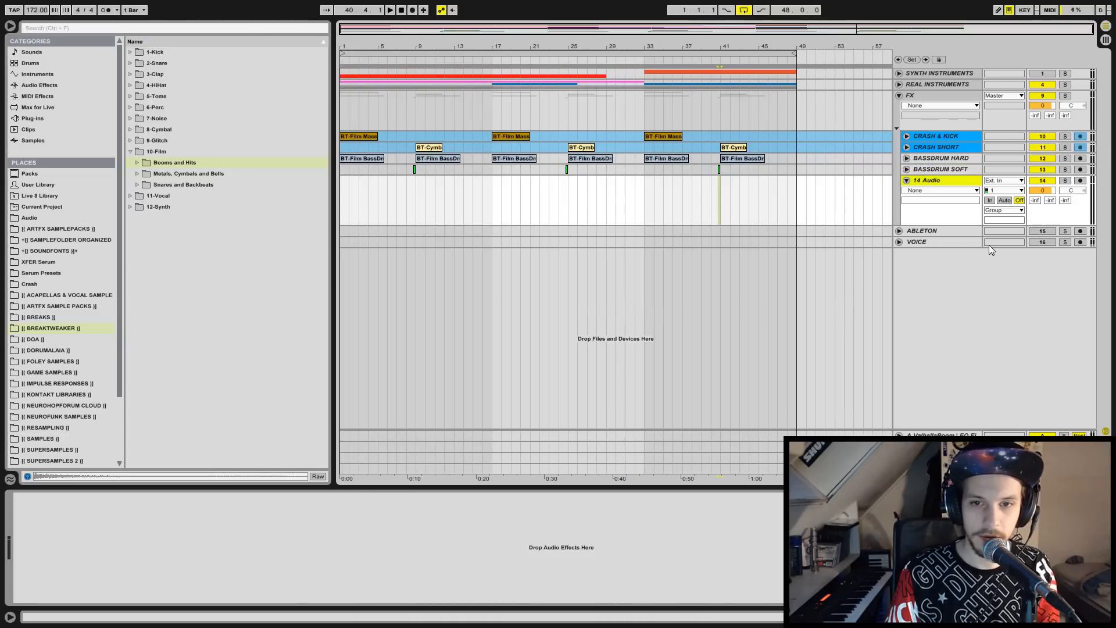
left_click(137, 174)
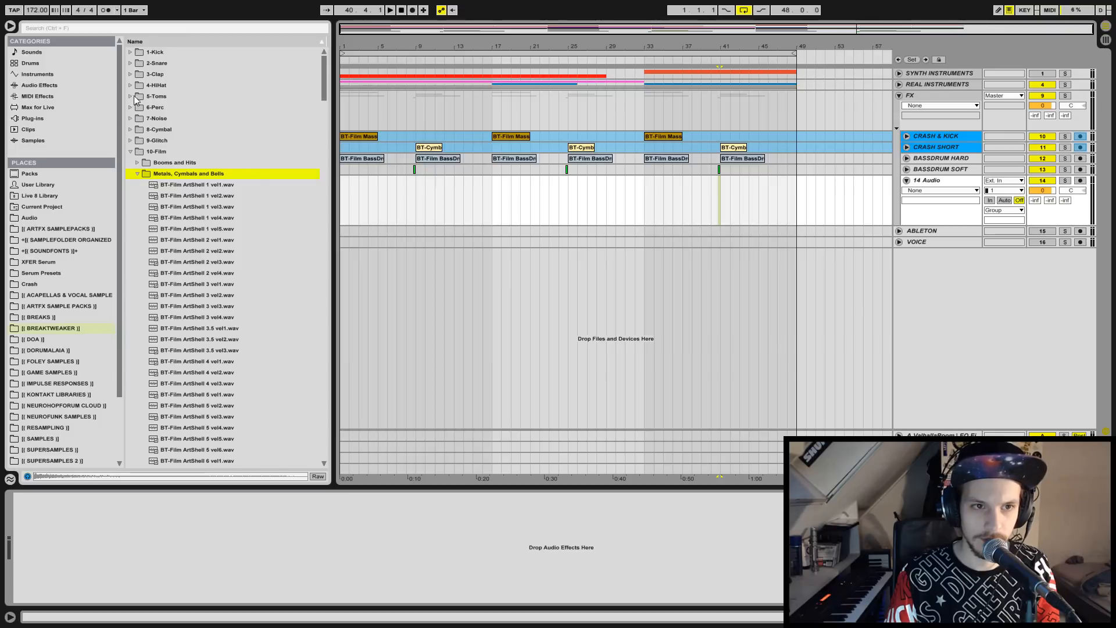
- Audition the Metal Shade Lamp, Gutter Zing, Gutter High and DnR Cymbals film samples
left_click_drag(325, 77, 325, 387)
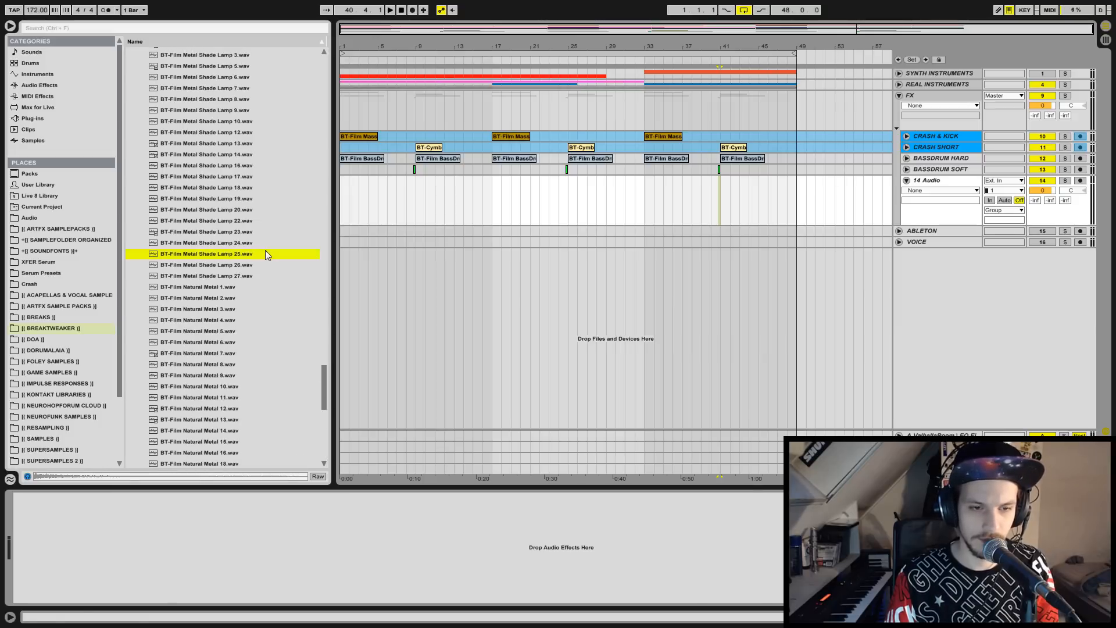
left_click(267, 164)
left_click(212, 89)
left_click_drag(323, 385, 323, 331)
left_click(232, 216)
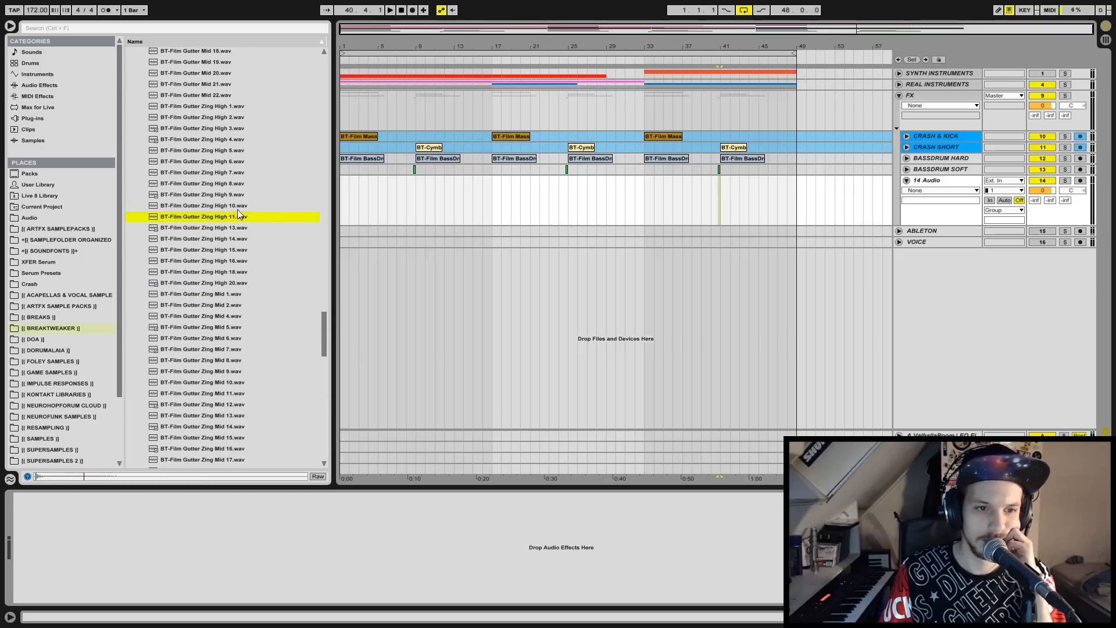
left_click_drag(327, 336, 329, 283)
left_click(245, 191)
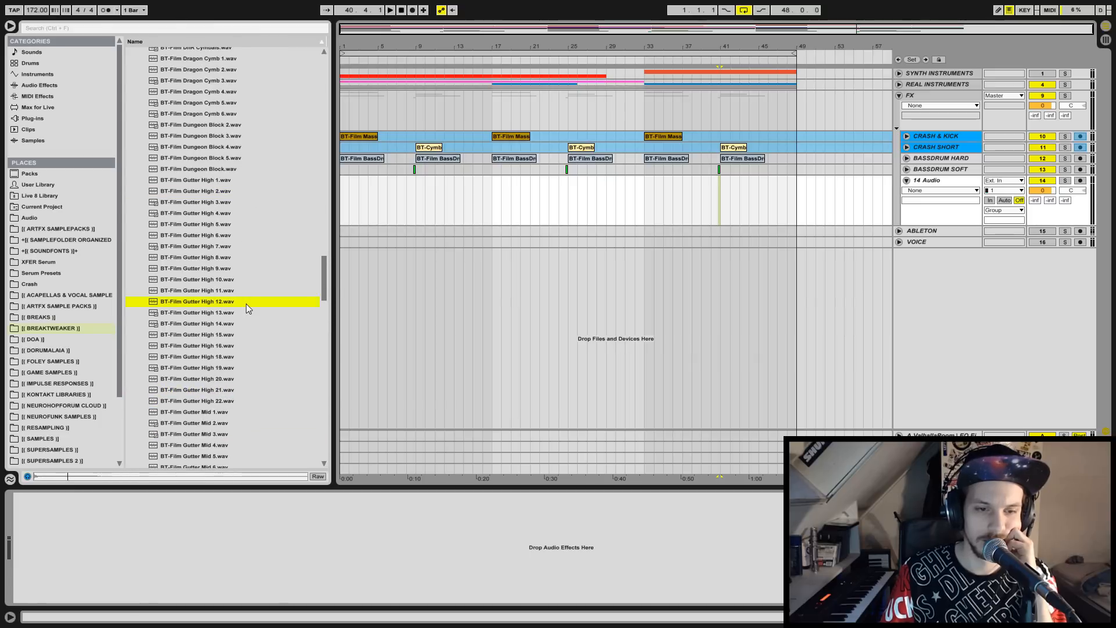
left_click(246, 90)
scroll(246, 88, "up", 1)
scroll(246, 88, "up", 3)
left_click(244, 90)
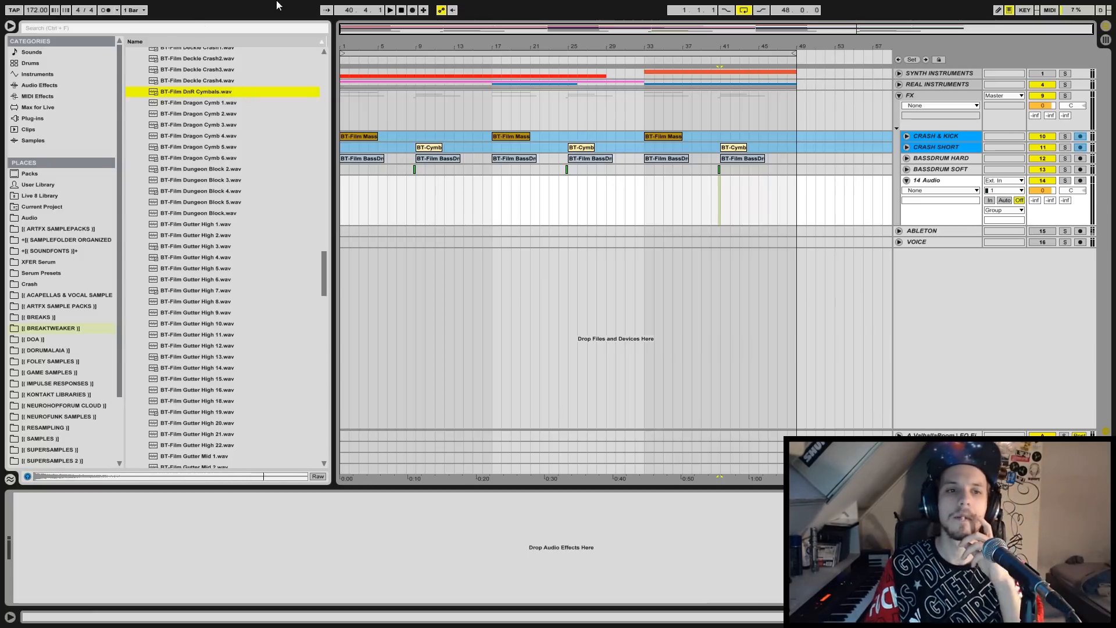
- Preview the Deckle Crash, chime and ArtShell samples further up the Metals, Cymbals and Bells folder
scroll(233, 86, "up", 3)
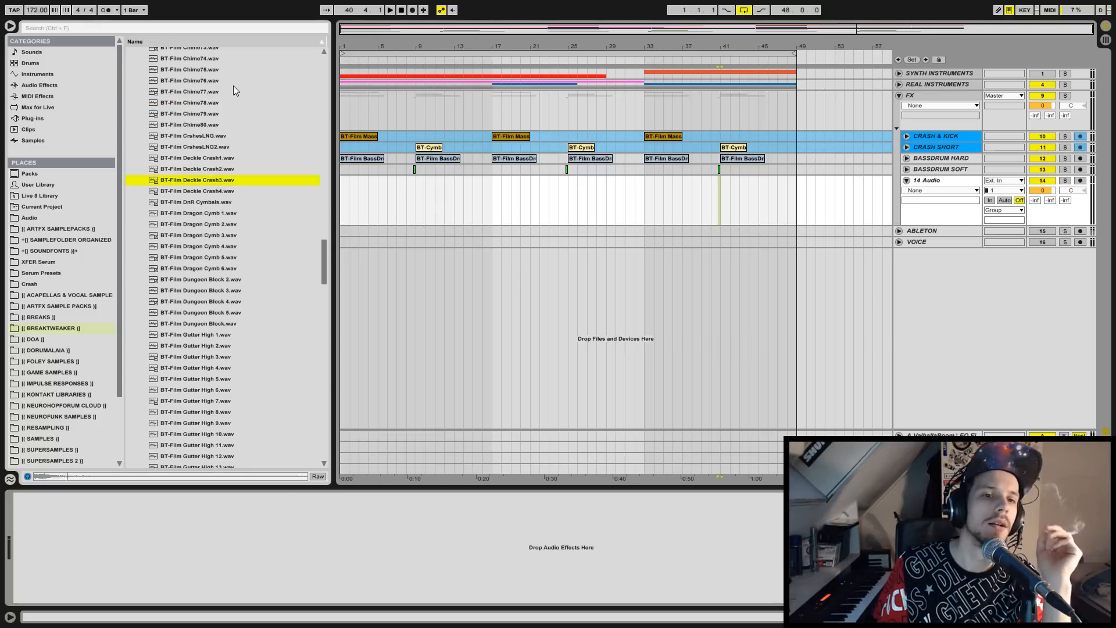
left_click(220, 168)
scroll(221, 162, "up", 2)
left_click(214, 110)
scroll(217, 145, "up", 3)
left_click(213, 114)
scroll(214, 116, "up", 2)
scroll(213, 122, "down", 3)
left_click_drag(326, 238, 337, 129)
left_click(211, 165)
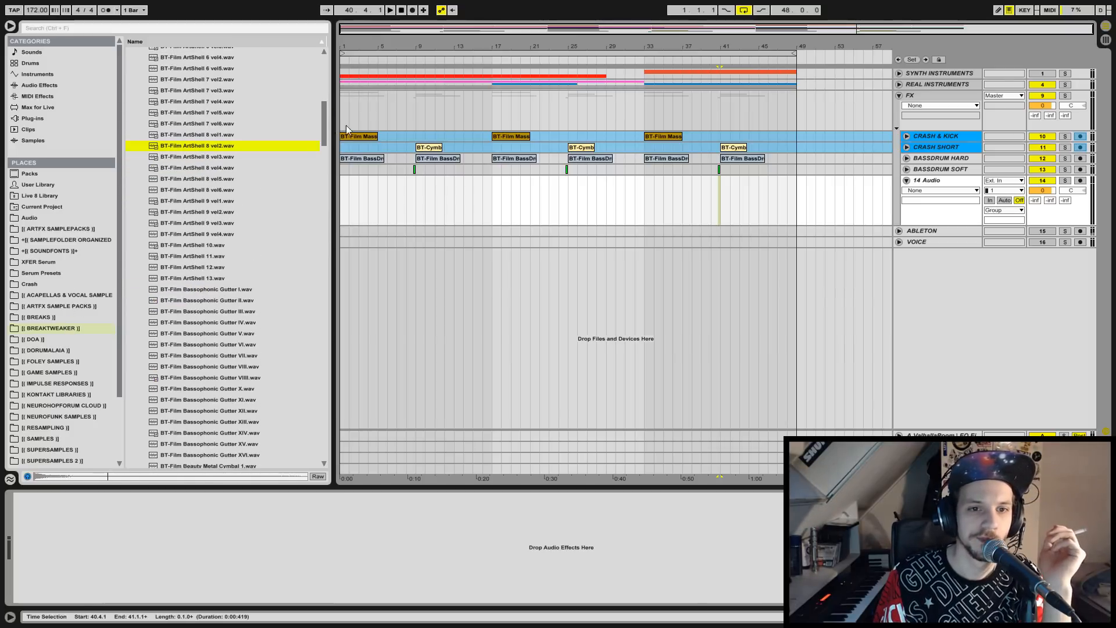
left_click_drag(323, 121, 335, 75)
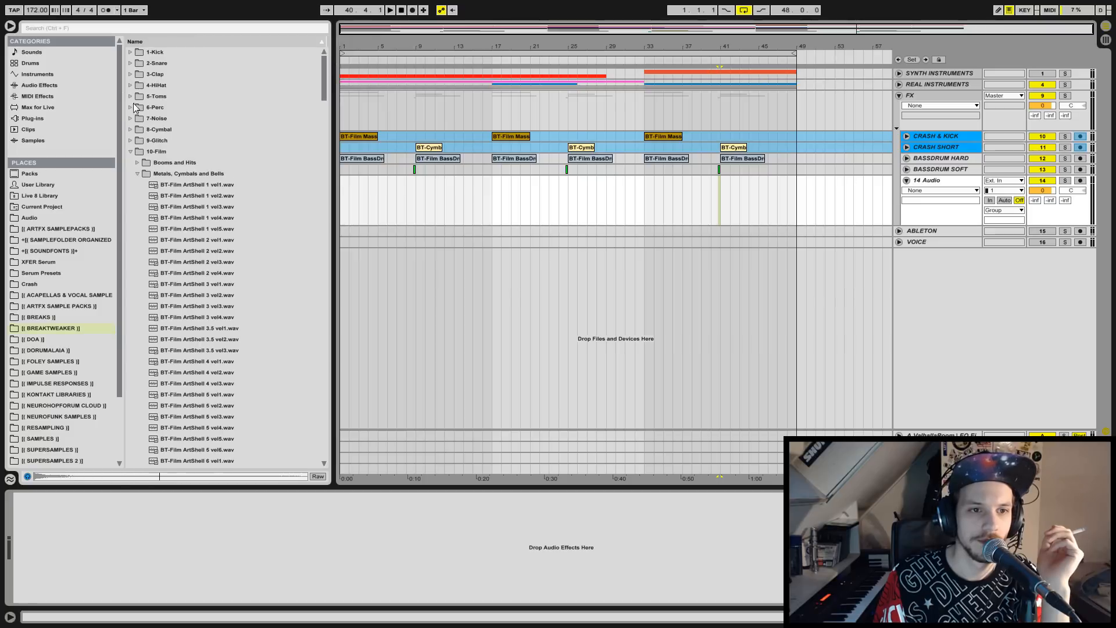
- Open the Crash folder inside 8-Cymbal and audition its crash samples, including Muted Piatti and Pia Open
left_click(131, 129)
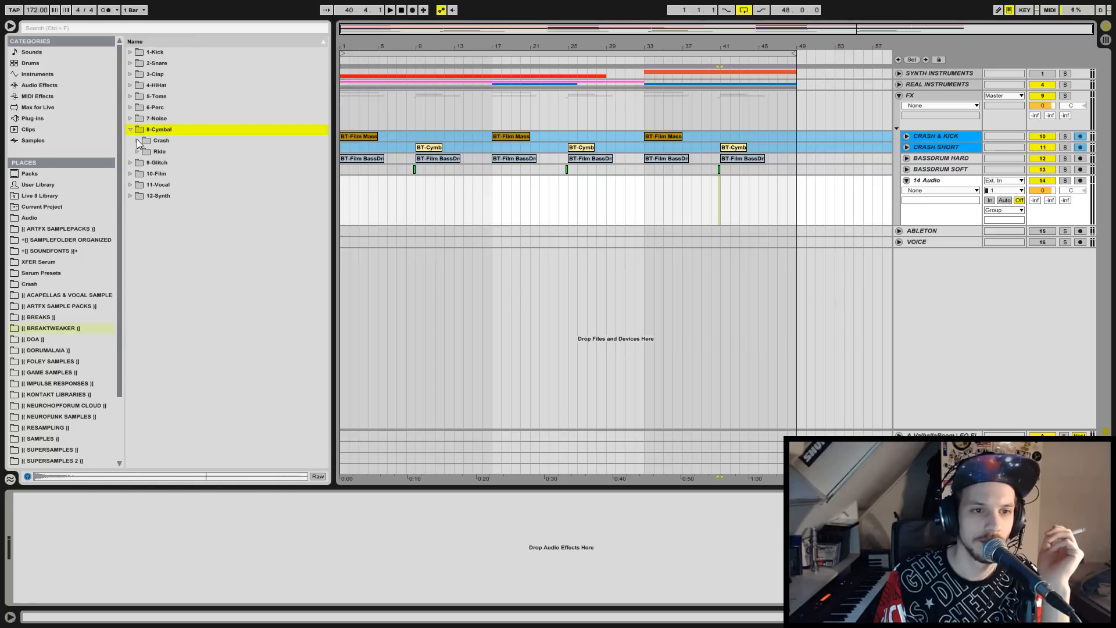
left_click(139, 141)
scroll(272, 315, "down", 1)
left_click(224, 285)
left_click(198, 196)
left_click_drag(324, 138, 318, 258)
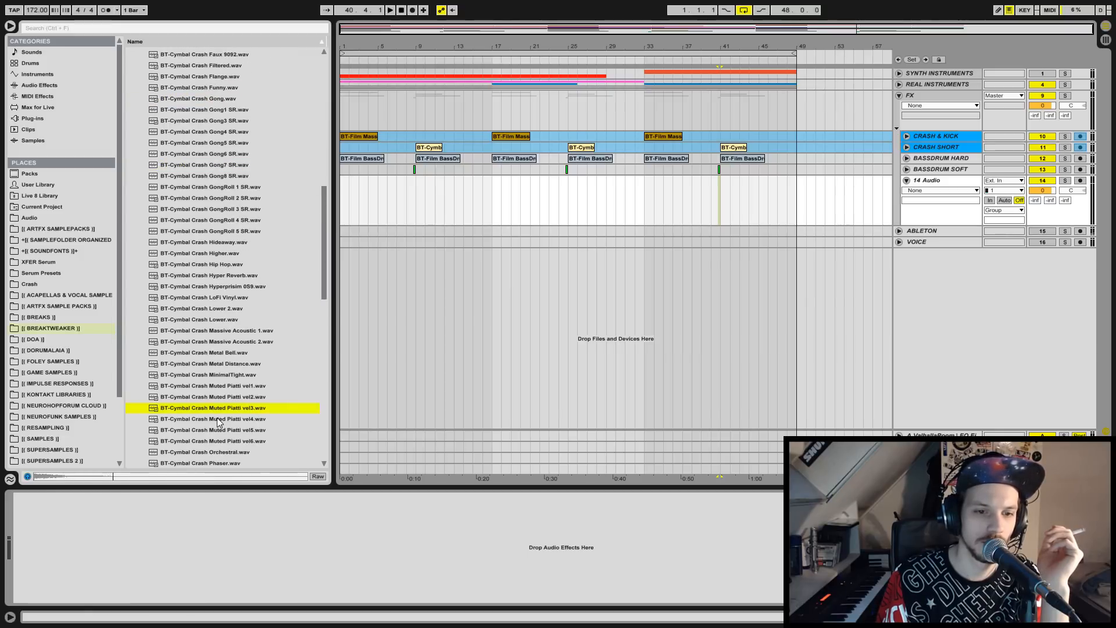
scroll(226, 445, "down", 4)
left_click(241, 408)
scroll(244, 407, "down", 3)
left_click(236, 311)
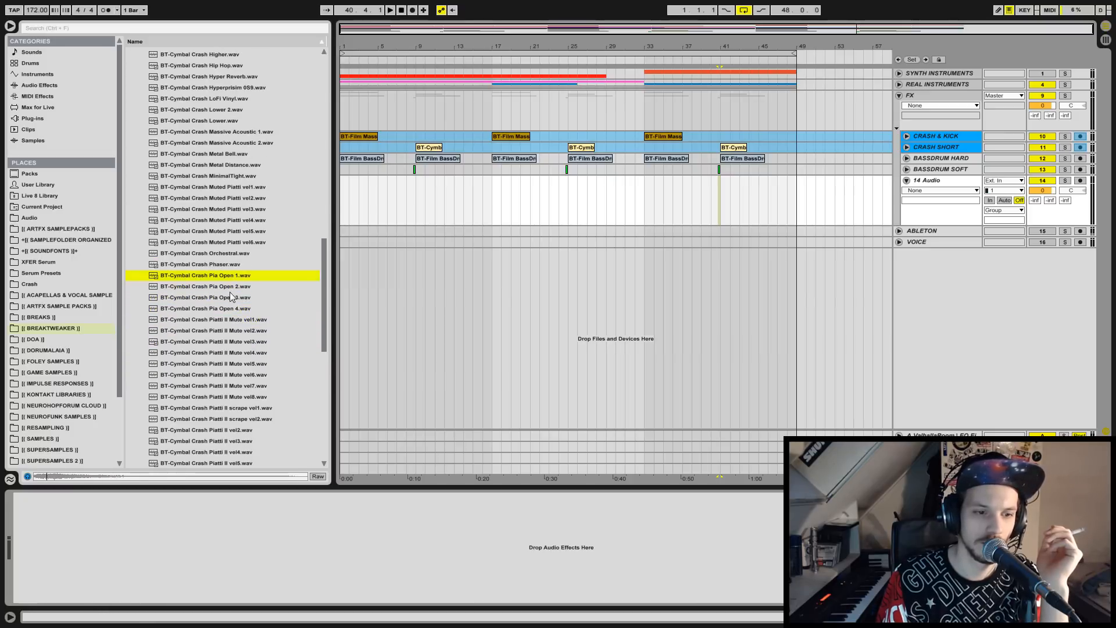
- Place BT-Cymbal Crash Pia Open 2 at bar 16 on the 14 Audio track, turn off its warping and reverse it
left_click(226, 287)
left_click_drag(194, 284, 485, 200)
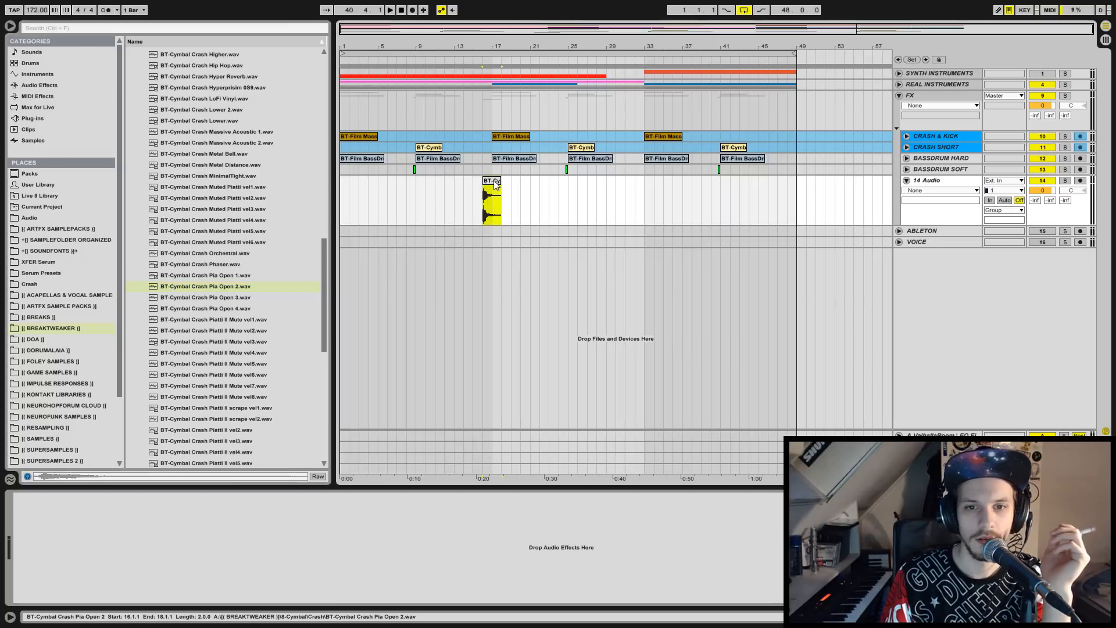
double_click(491, 181)
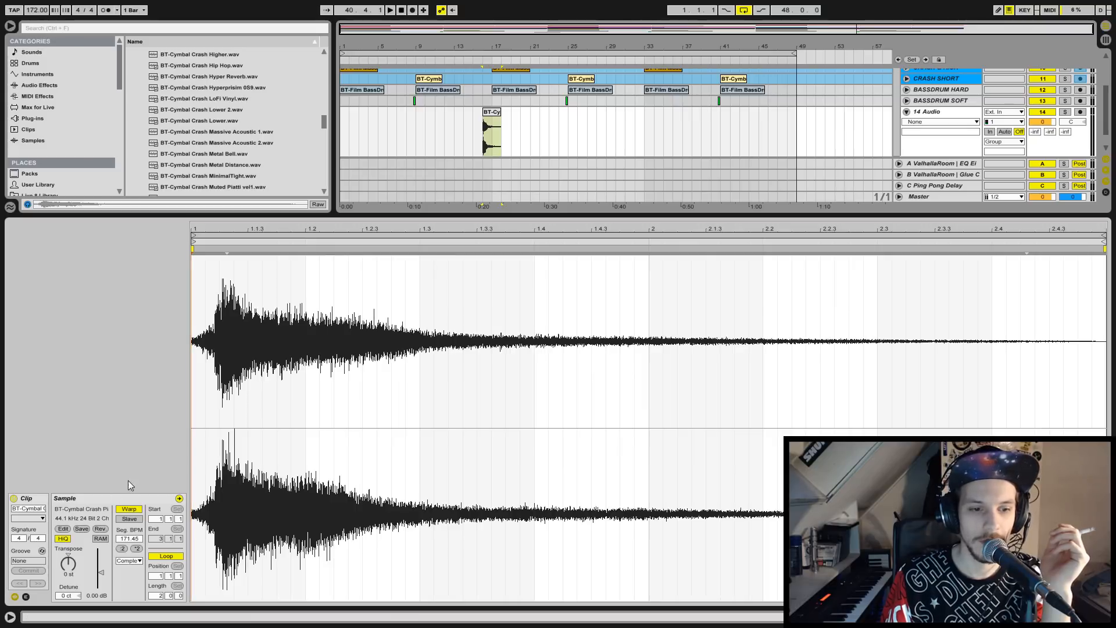
left_click(129, 509)
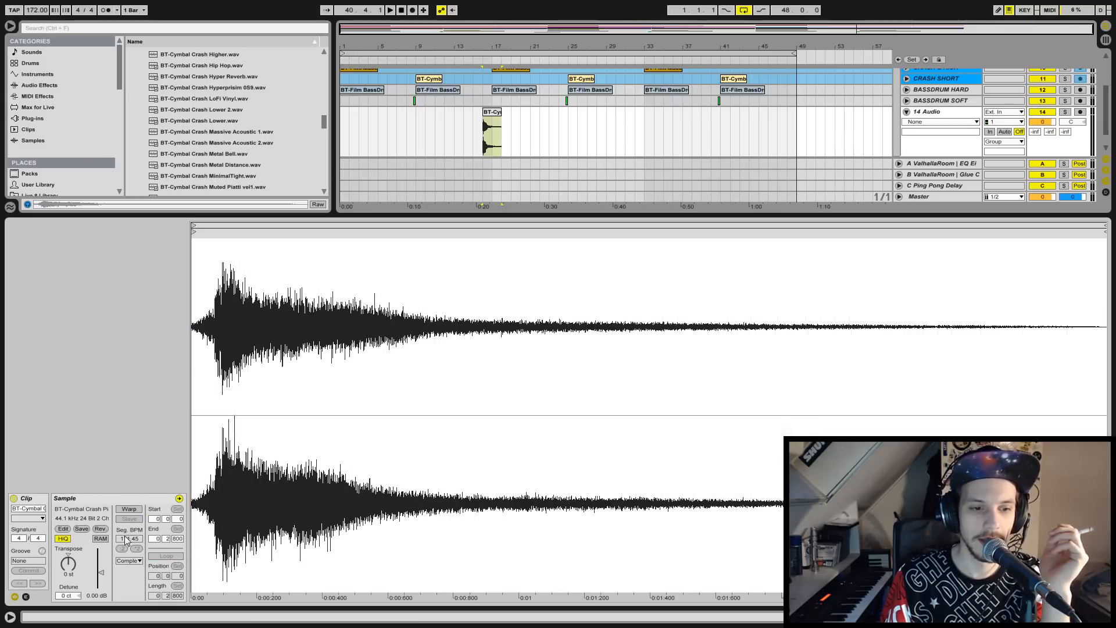
left_click(105, 532)
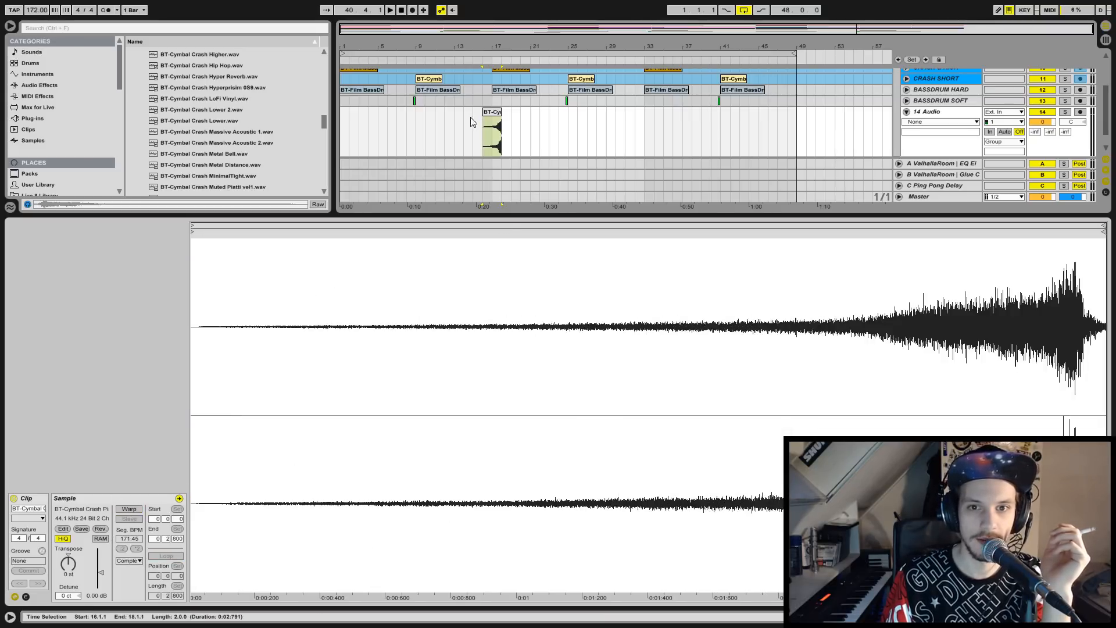
- Solo the 14 Audio track and play the reversed crash from bar 16
left_click(483, 127)
left_click(1065, 111)
key("space")
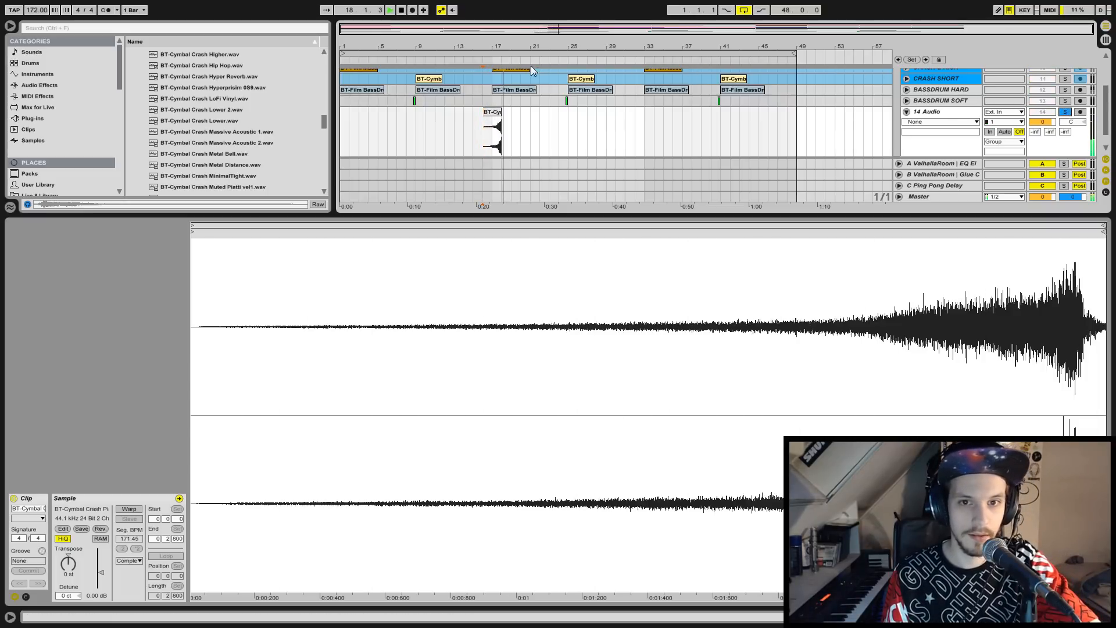
- Shift the reversed crash earlier, trim its end to bar 17 and play it
left_click_drag(491, 46, 471, 116)
left_click(498, 115)
left_click_drag(558, 116, 508, 116)
left_click(414, 135)
key("space")
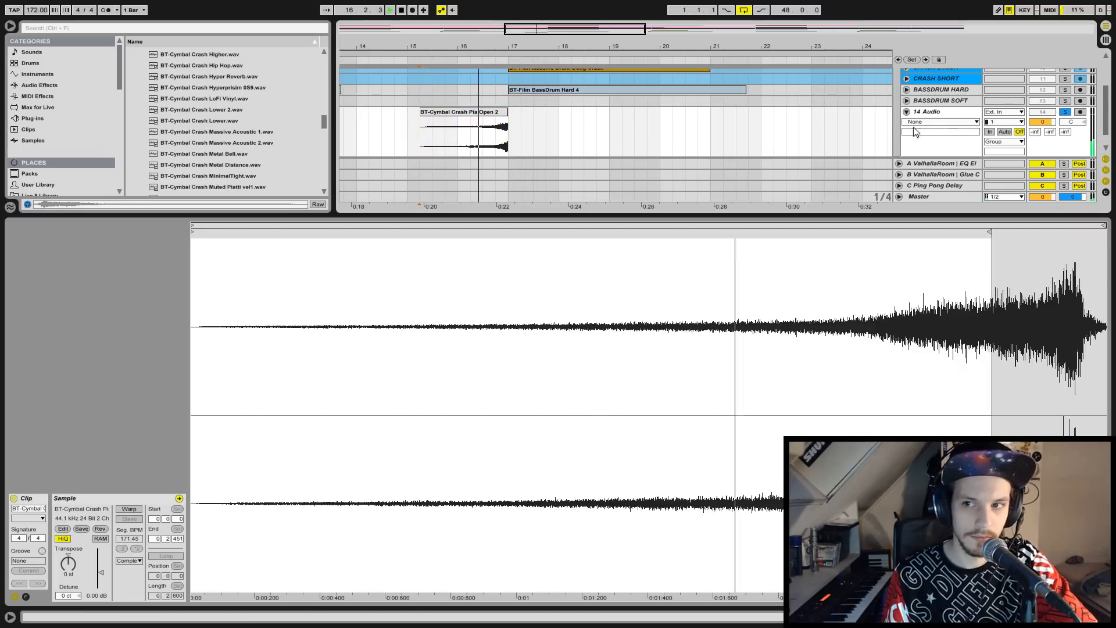
- Show the fades on the 14 Audio track and give the reversed crash a long fade-in
left_click(932, 122)
left_click(930, 152)
left_click_drag(423, 119, 465, 119)
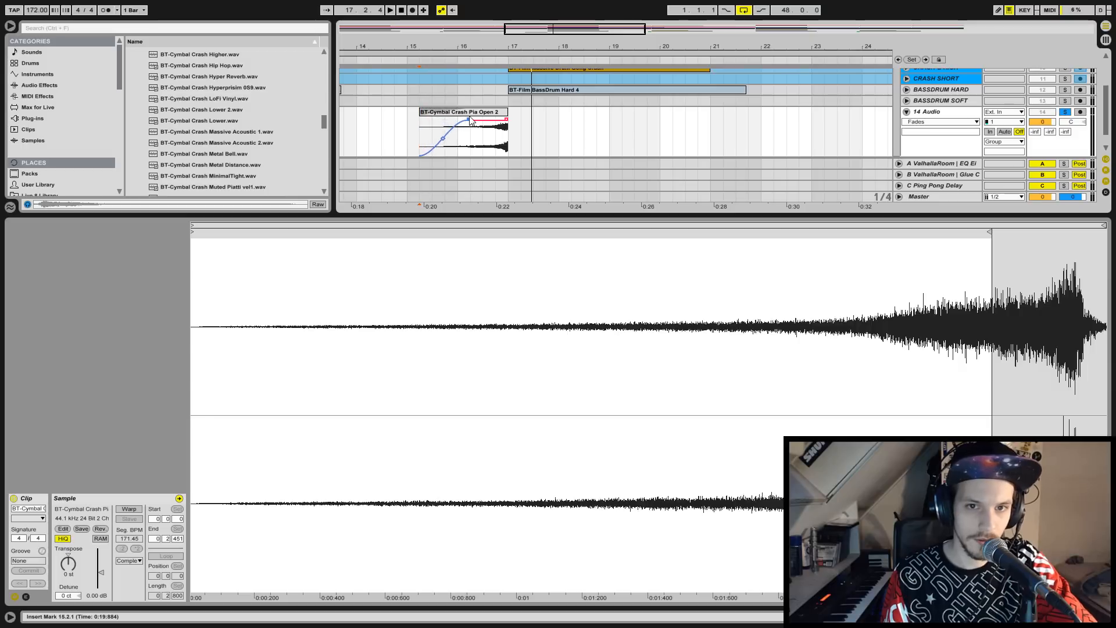
key("space")
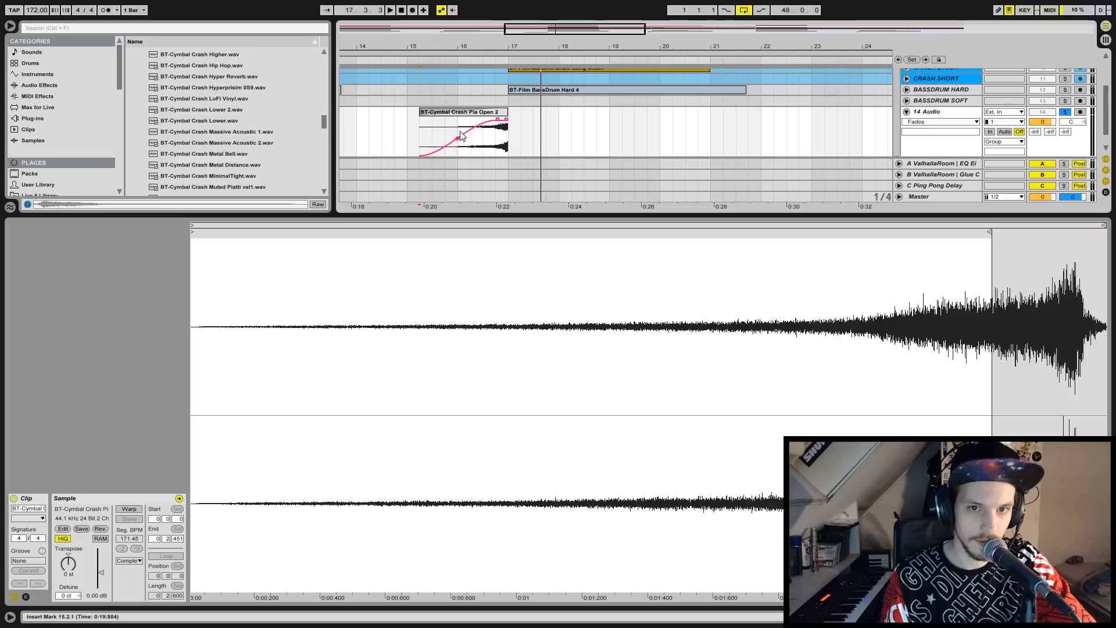
- Try the reversed crash starting at 15.4.1 and at 15.3.1, cut off at bar 17, and play each version
mouse_move(504, 108)
left_mouse_down()
mouse_move(483, 109)
mouse_move(501, 112)
left_mouse_up()
key("space")
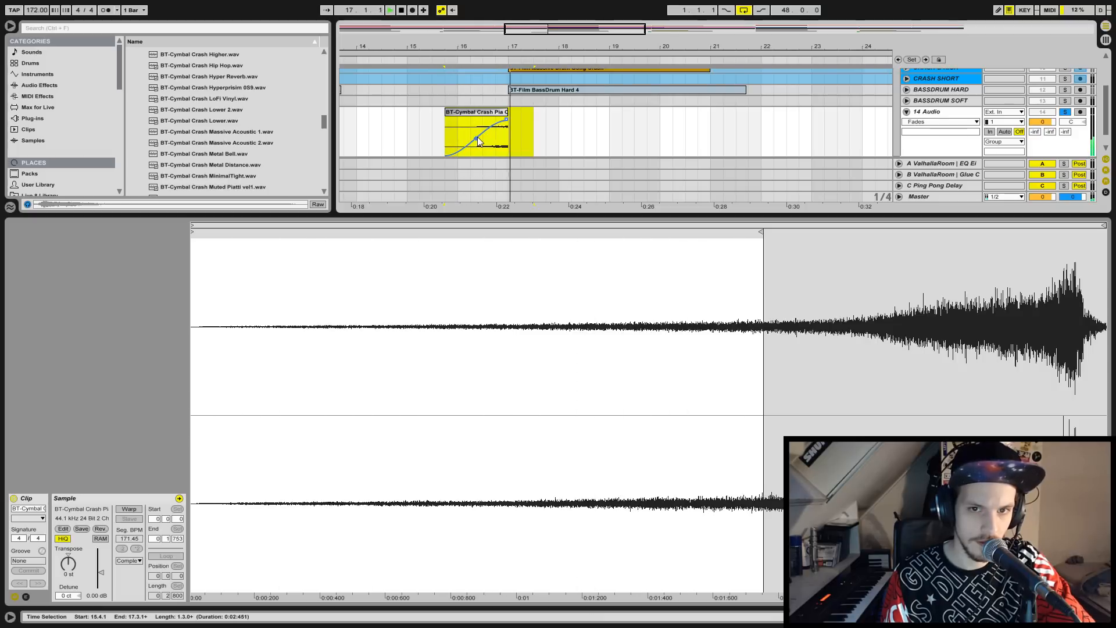
key("space")
left_click_drag(483, 112, 508, 113)
key("space")
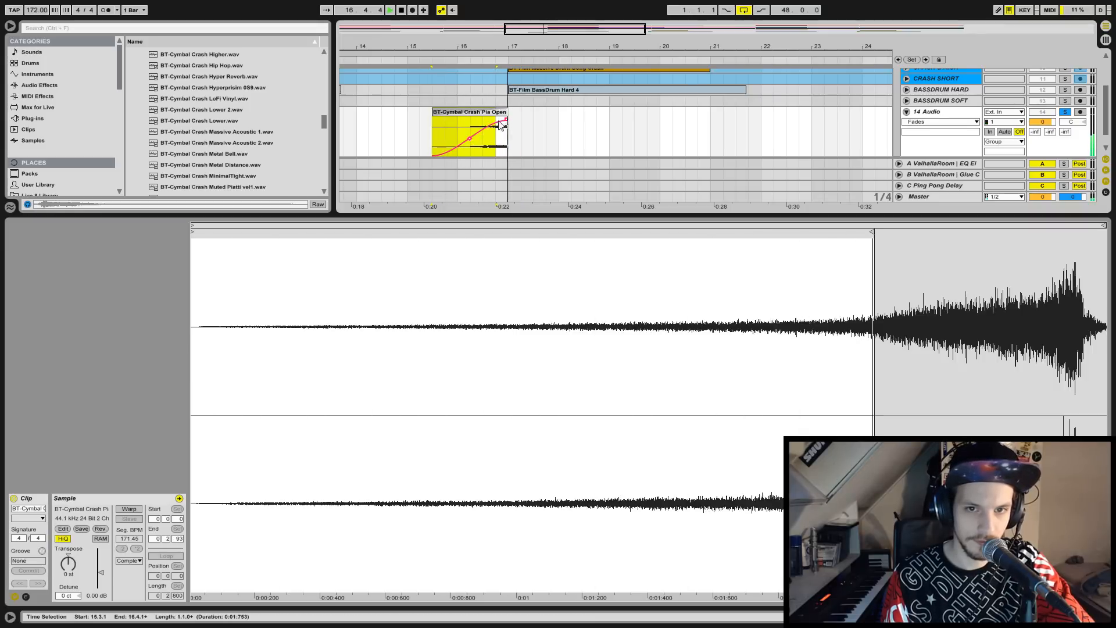
- Bend the reversed crash's fade-in curve so it rises earlier, and turn off the 14 Audio track's solo
left_click(461, 142)
left_click_drag(447, 144, 449, 150)
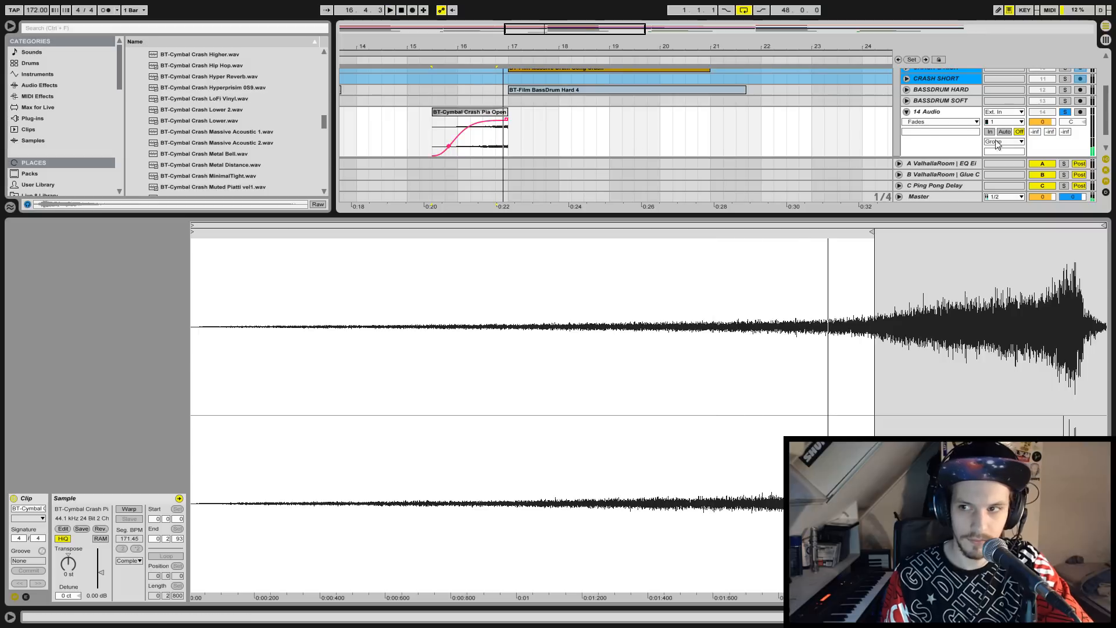
left_click(1066, 116)
left_click(1066, 114)
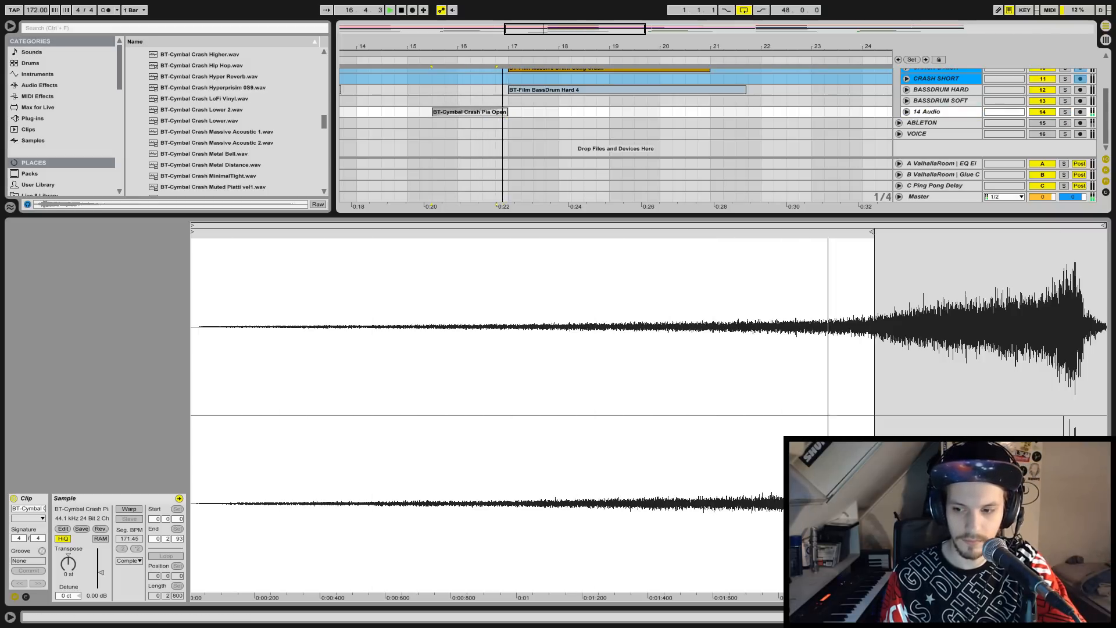
- Lower the 14 Audio track's volume to -12.6 dB and switch its lane back to showing fades
key("shift+Tab")
left_click(904, 180)
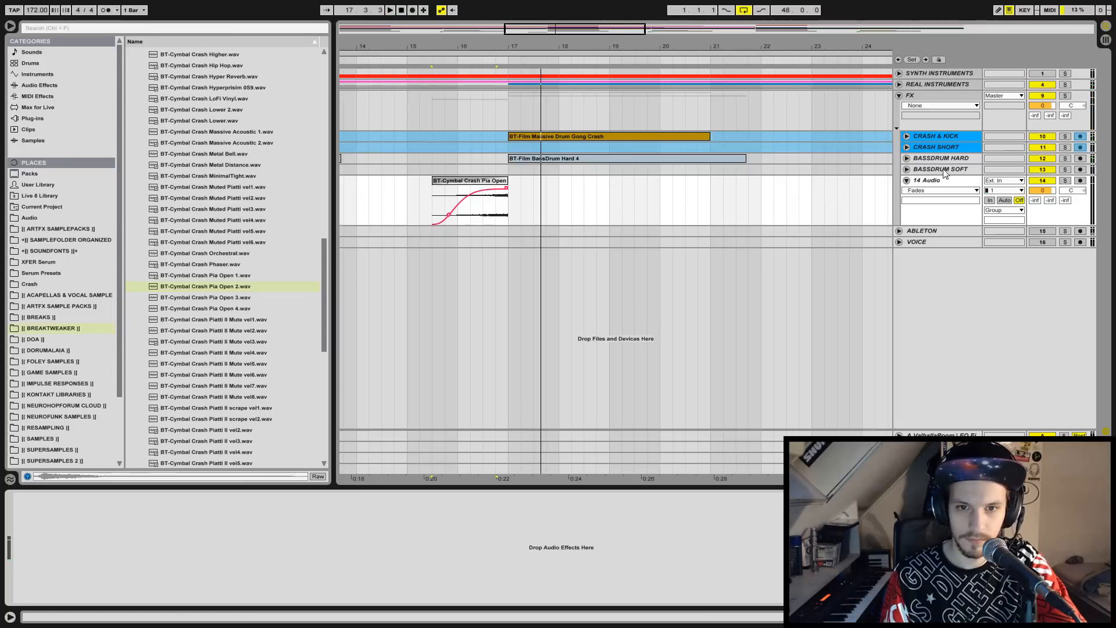
left_click_drag(1043, 190, 1053, 194)
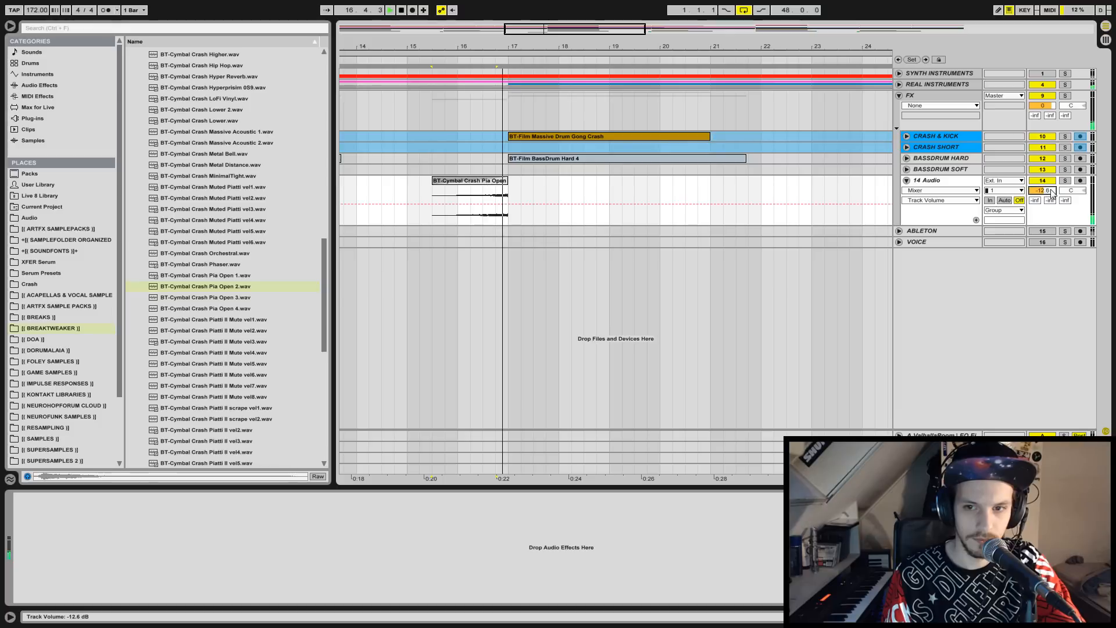
left_click(940, 190)
left_click(916, 211)
- Reposition the reversed crash to start at 15.1.1 and end at bar 17, play it and open its sample view
mouse_move(499, 187)
left_mouse_down()
mouse_move(474, 187)
mouse_move(506, 188)
left_mouse_up()
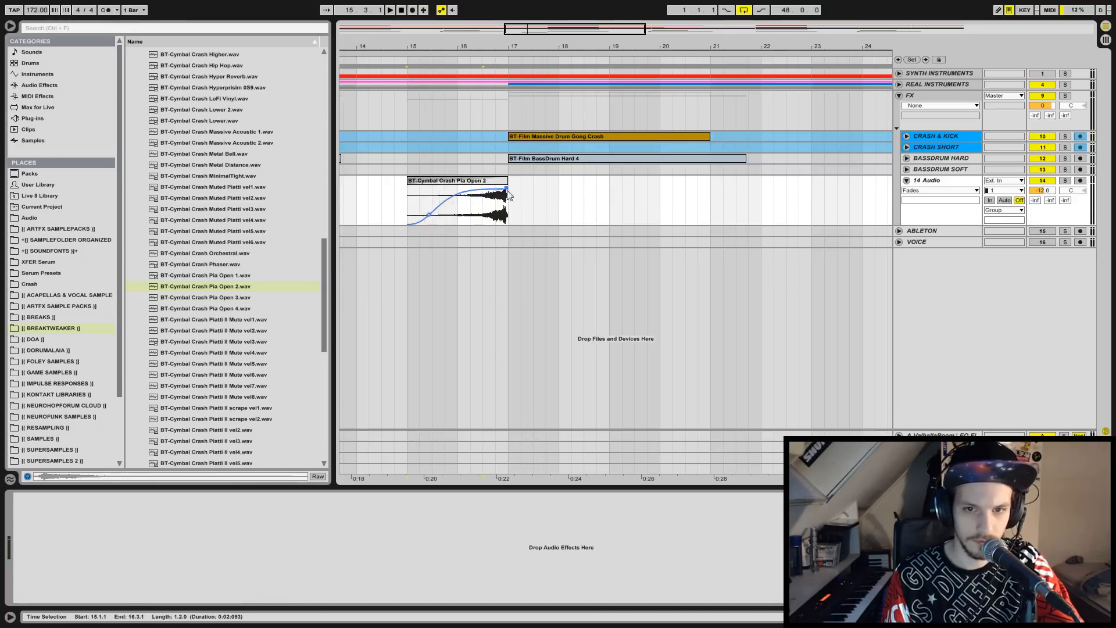
key("space")
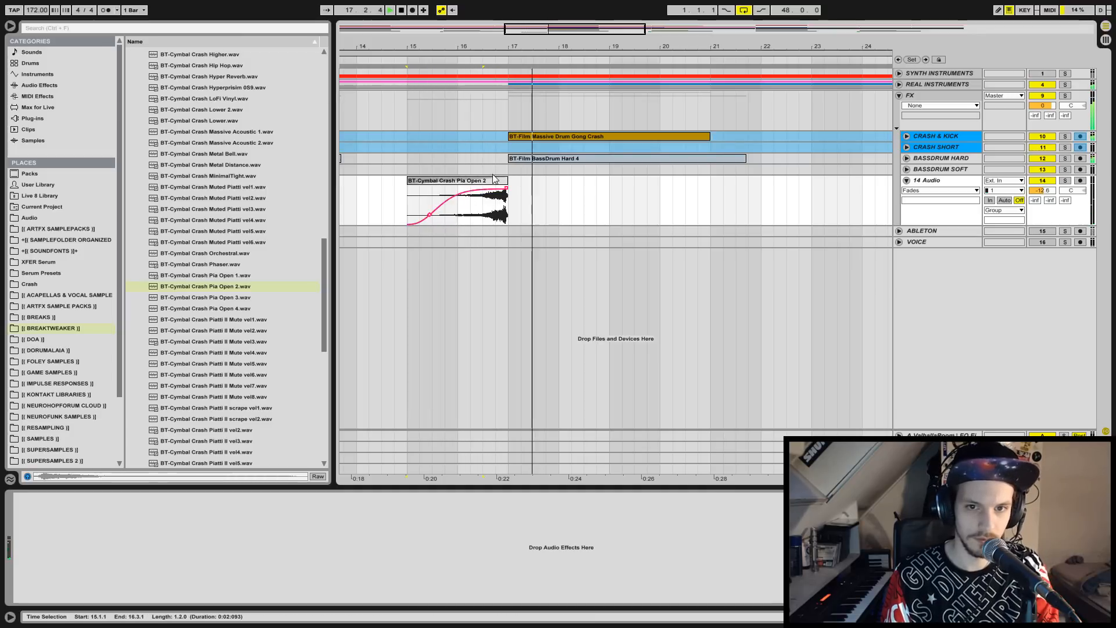
double_click(494, 181)
key("space")
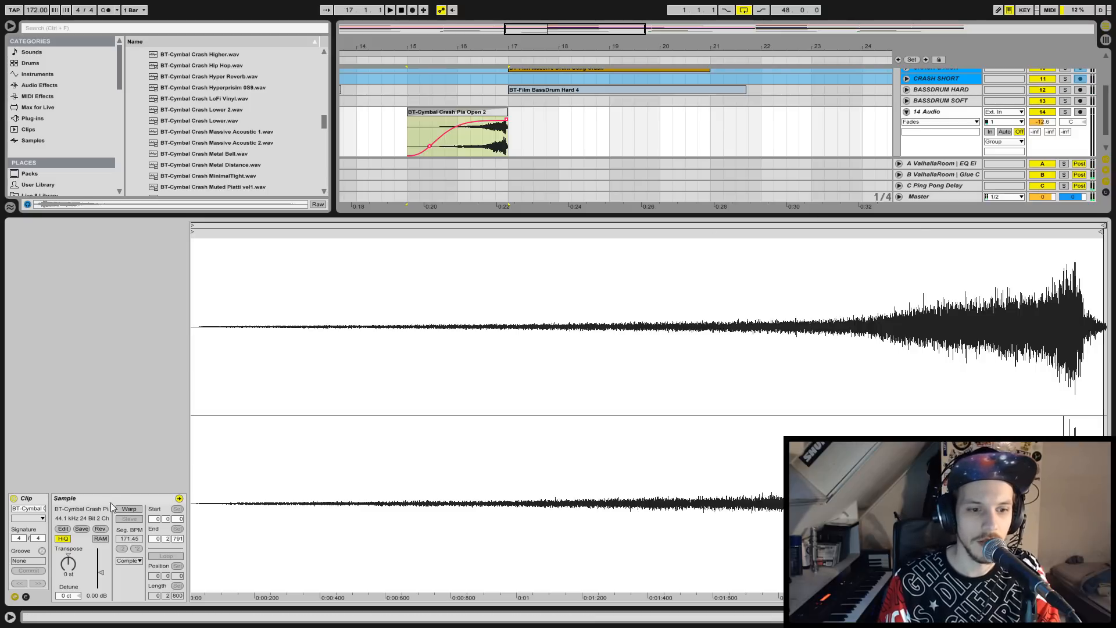
- Turn on warping for the reversed crash, set a warp marker near its peak at 3.1.1 and play it
left_click(129, 509)
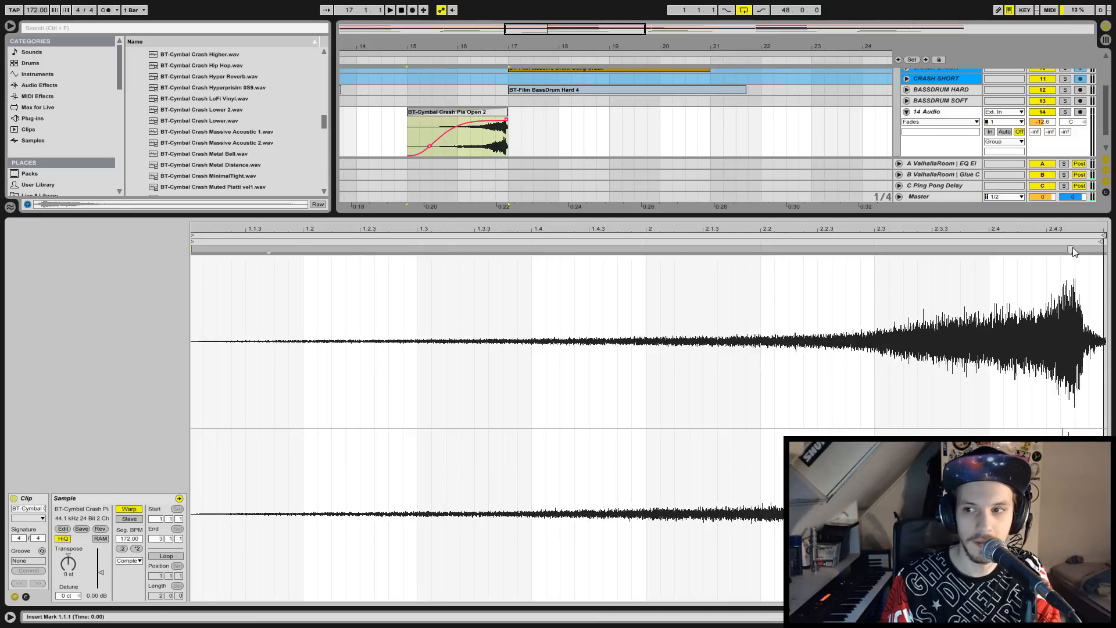
mouse_move(1071, 246)
left_mouse_down()
mouse_move(1078, 254)
mouse_move(1065, 253)
left_mouse_up()
key("space")
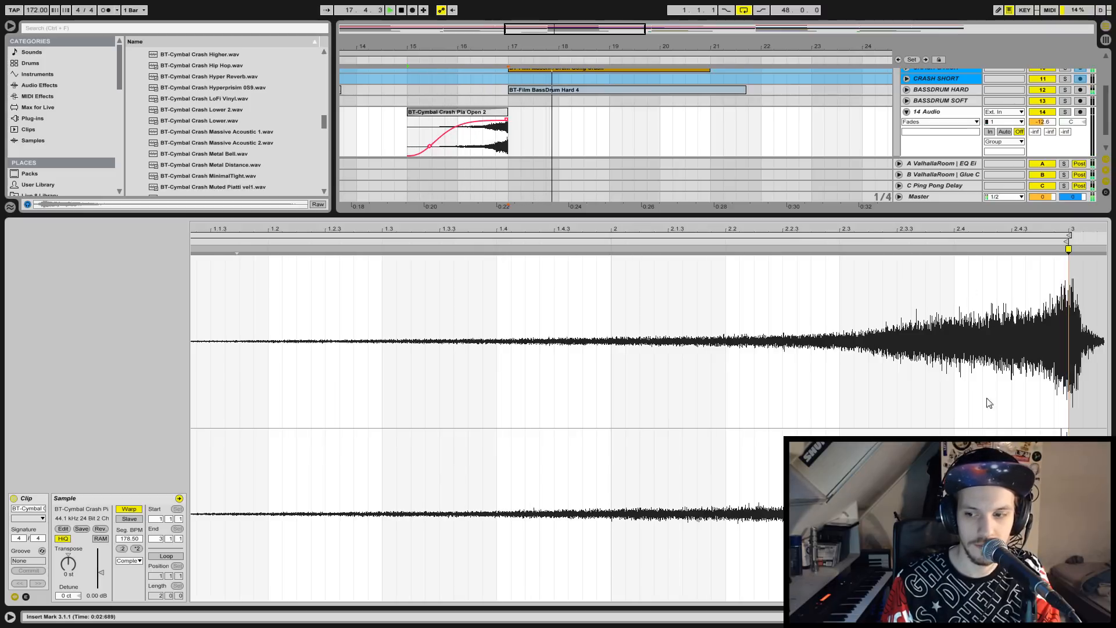
key("space")
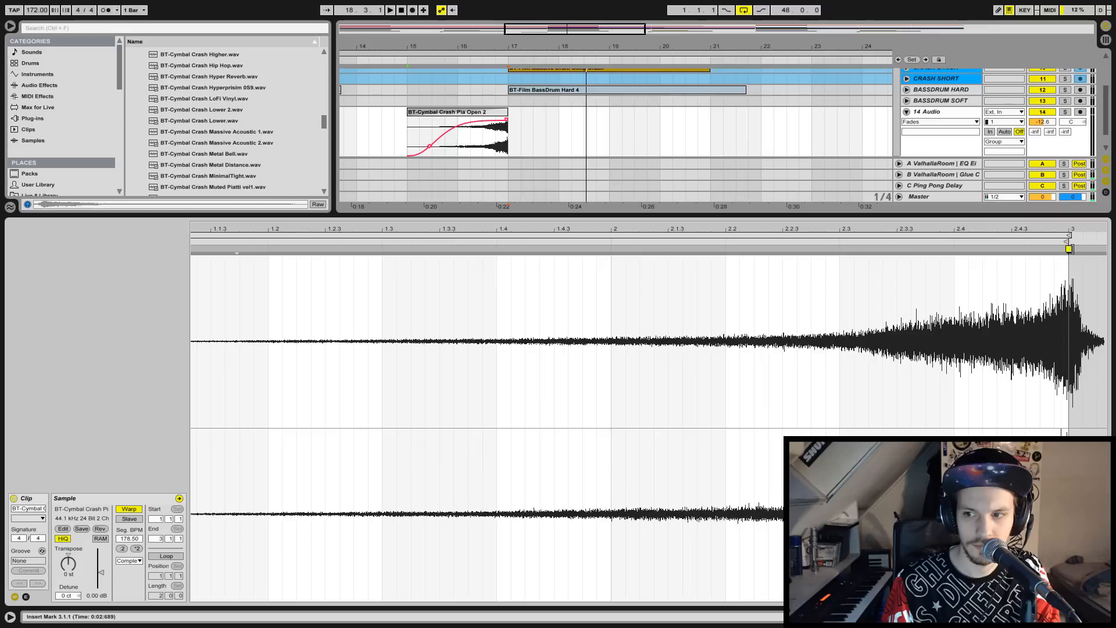
- Move the crash's warp marker slightly past 3.1.1 to delay the peak, and play the transition into bar 17
left_click_drag(1068, 249, 1082, 250)
key("space")
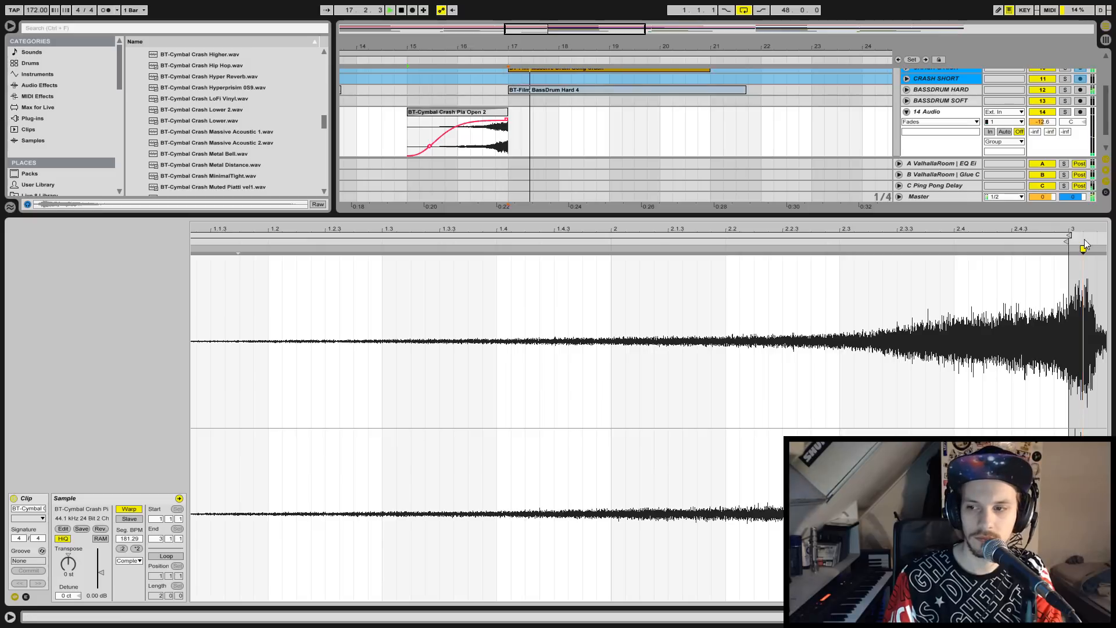
key("space")
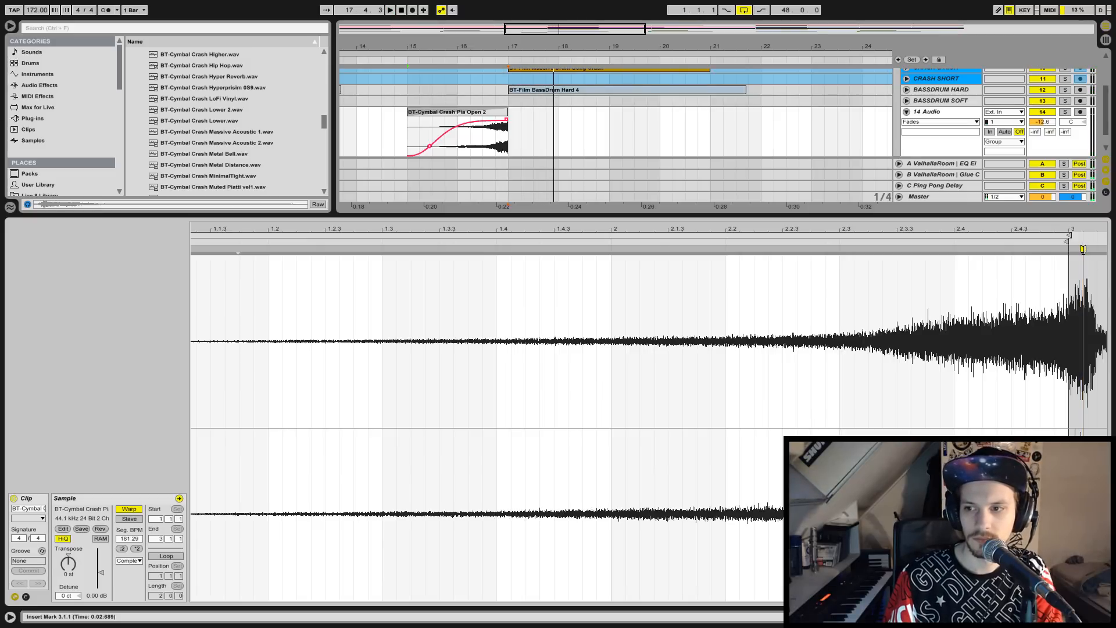
- Undo the last move of the reversed crash's warp marker and show the track's device chain instead of the sample view
key("ctrl+z")
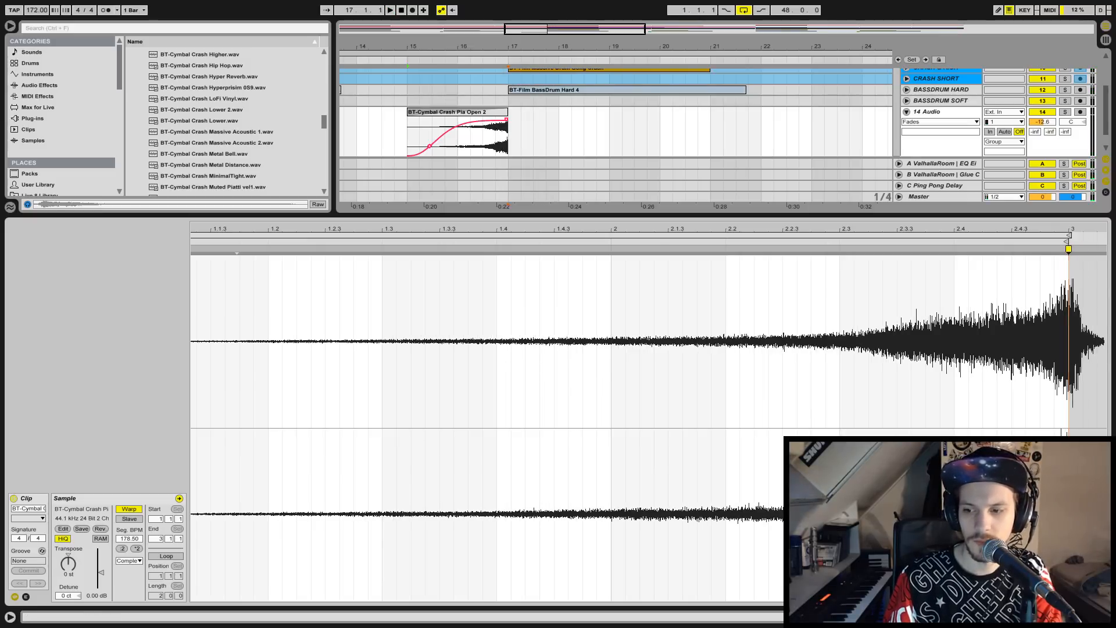
key("shift+Tab")
- Rename the 14 Audio track as REVERSED CYMBAL, play the transition into bar 17 and lower the track's volume to -15.1 dB
left_click_drag(469, 46, 471, 8)
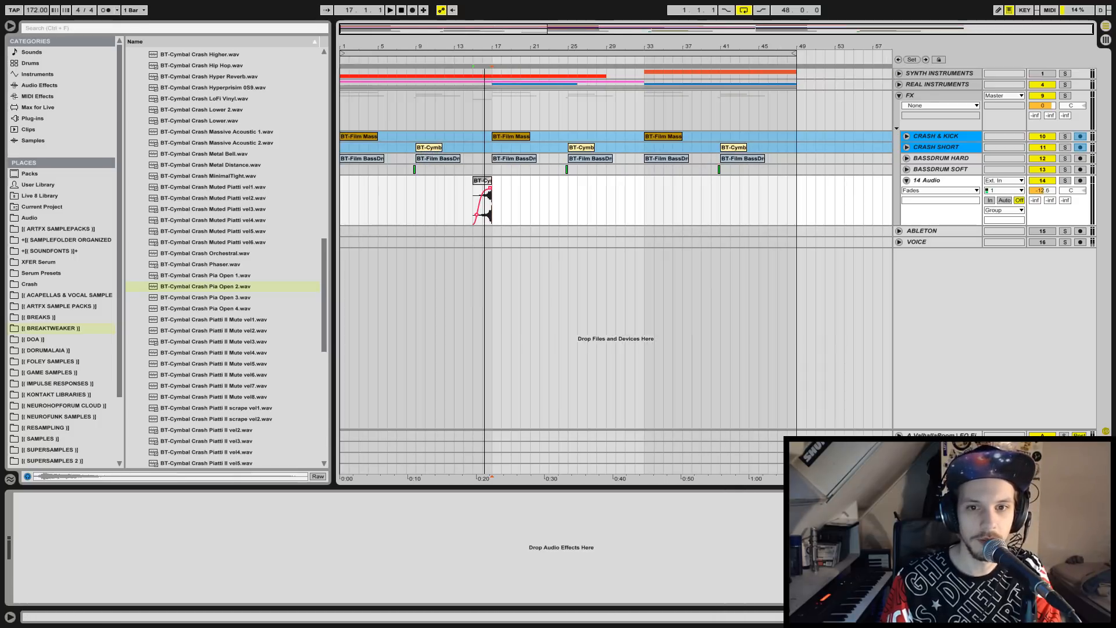
left_click(941, 183)
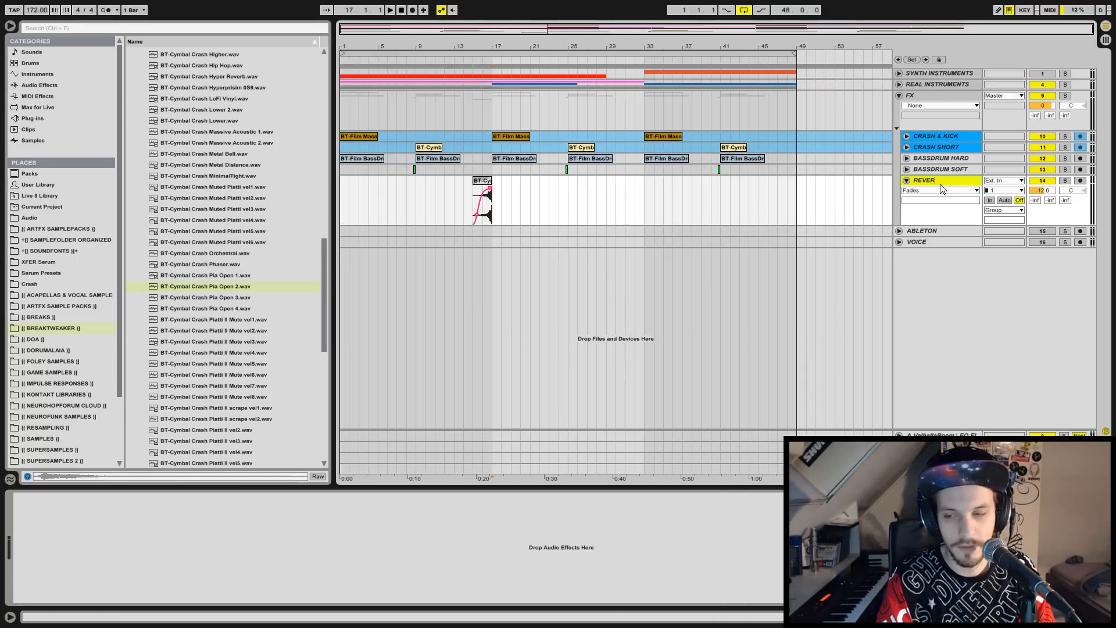
key("Return")
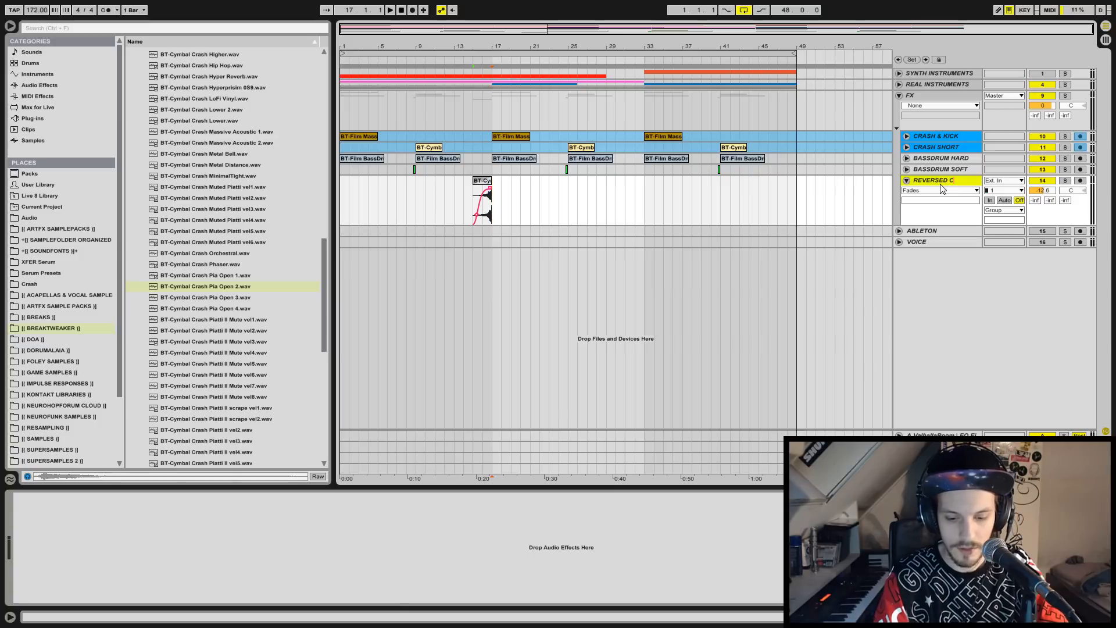
key("space")
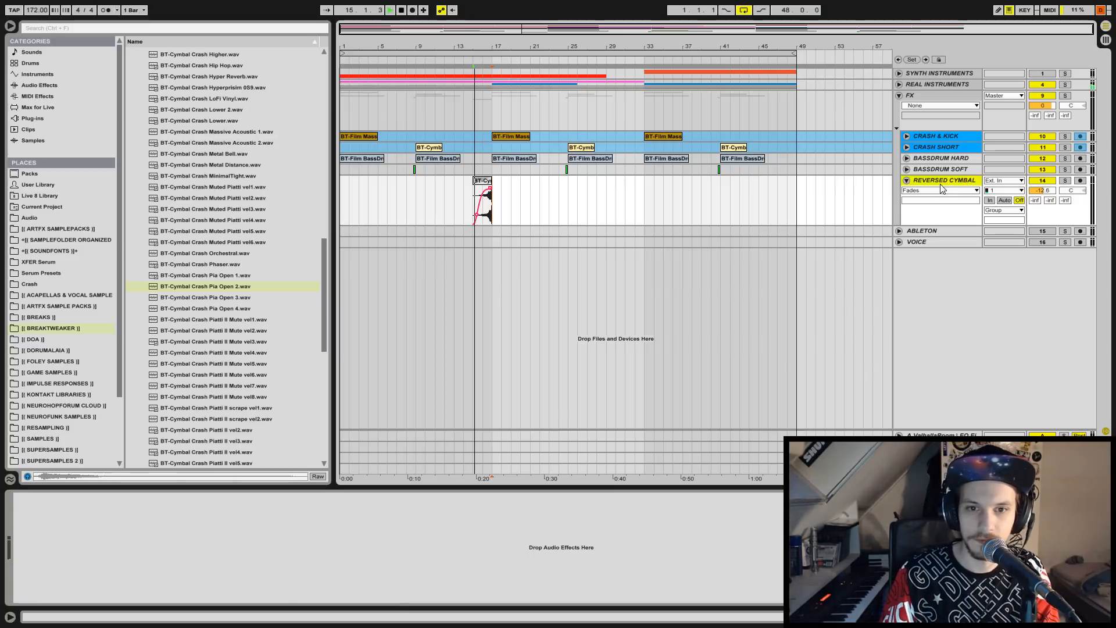
scroll(1052, 192, "down", 3)
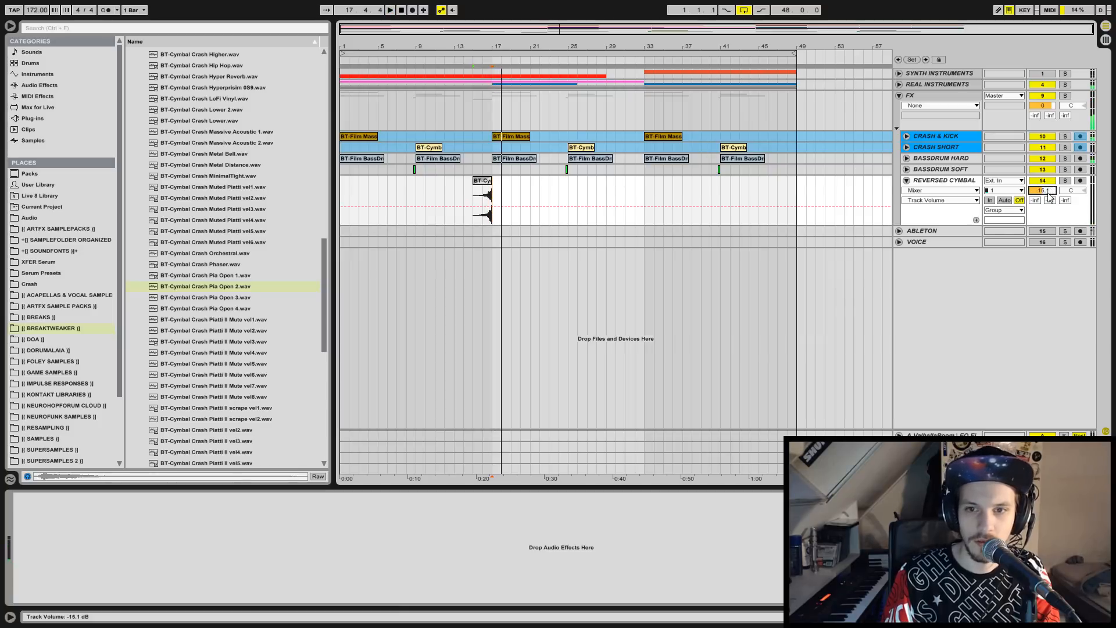
- Audition the Pia Open and Piatti II crash cymbal samples in the BREAKTWEAKER folder
left_click(224, 285)
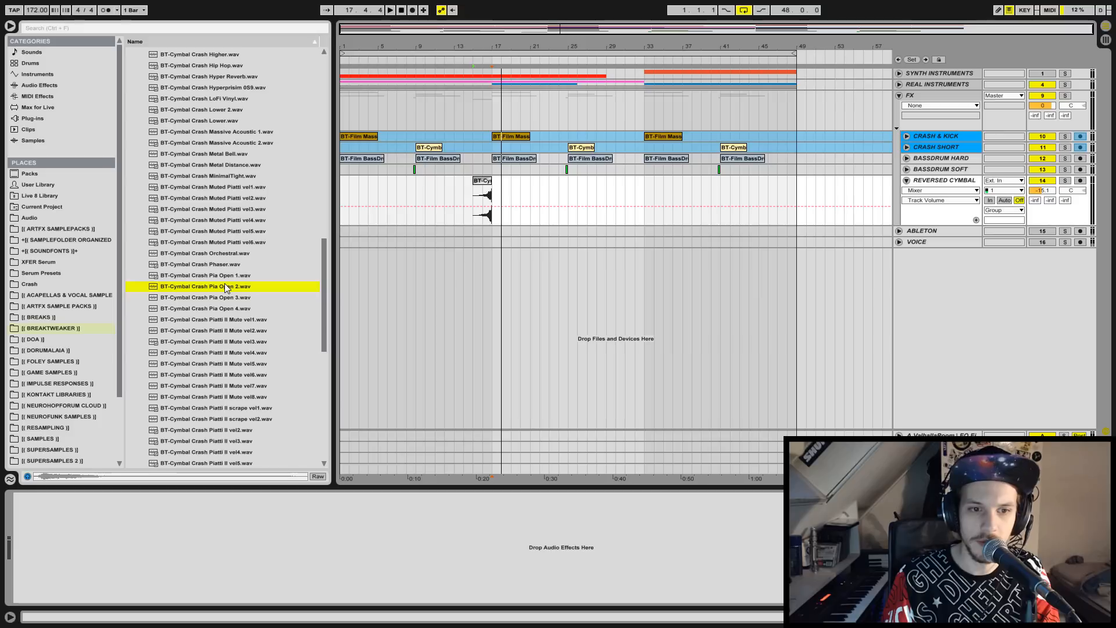
left_click(229, 274)
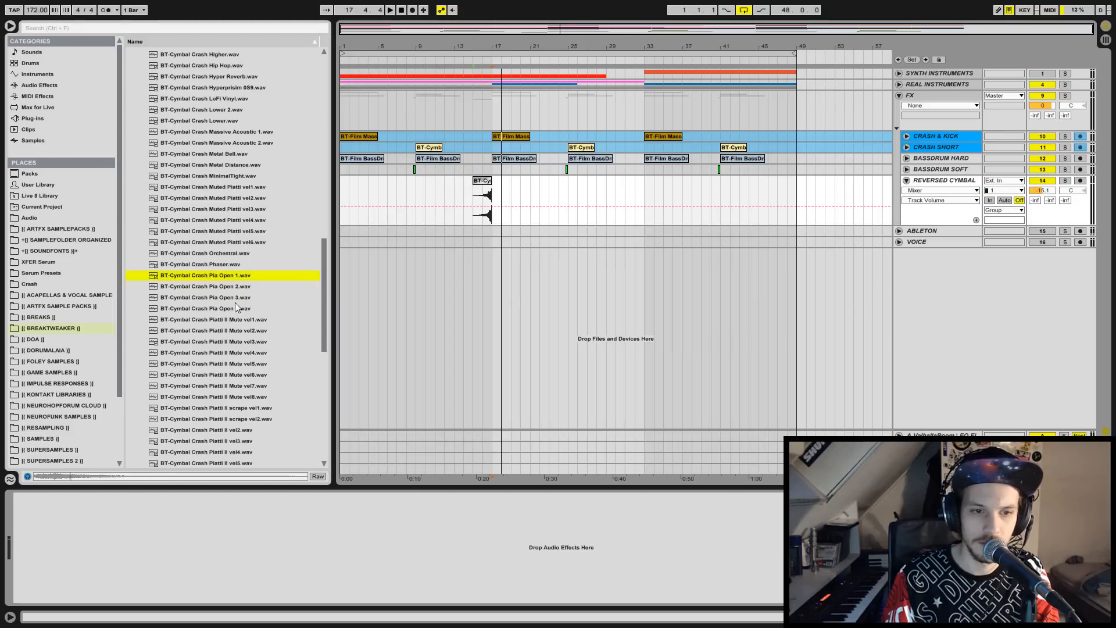
left_click(237, 295)
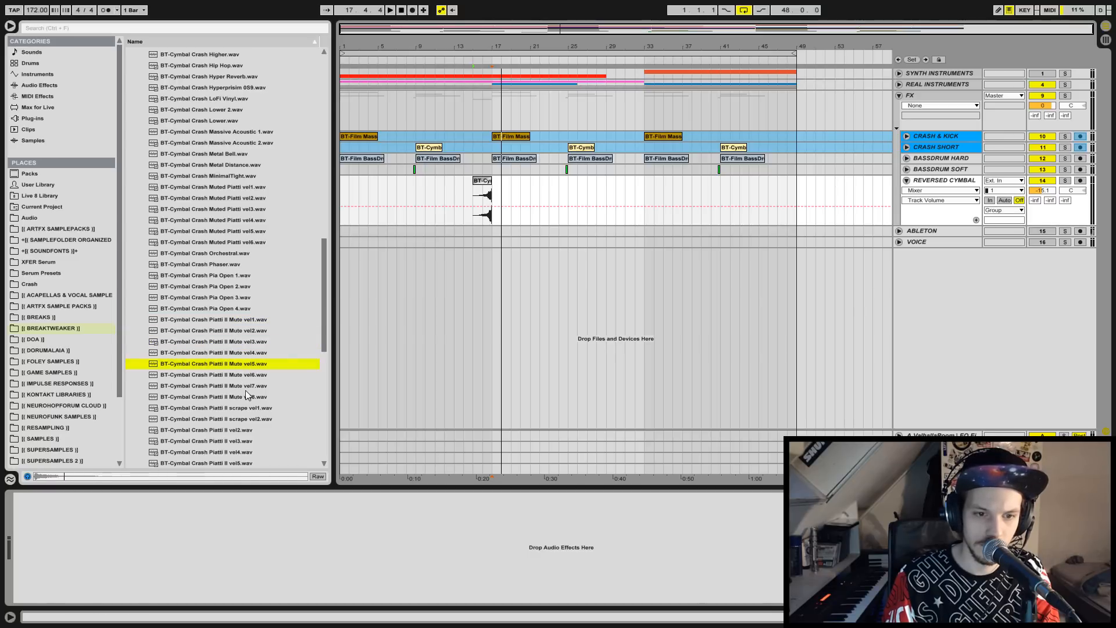
left_click(235, 430)
scroll(244, 419, "down", 3)
left_click(253, 407)
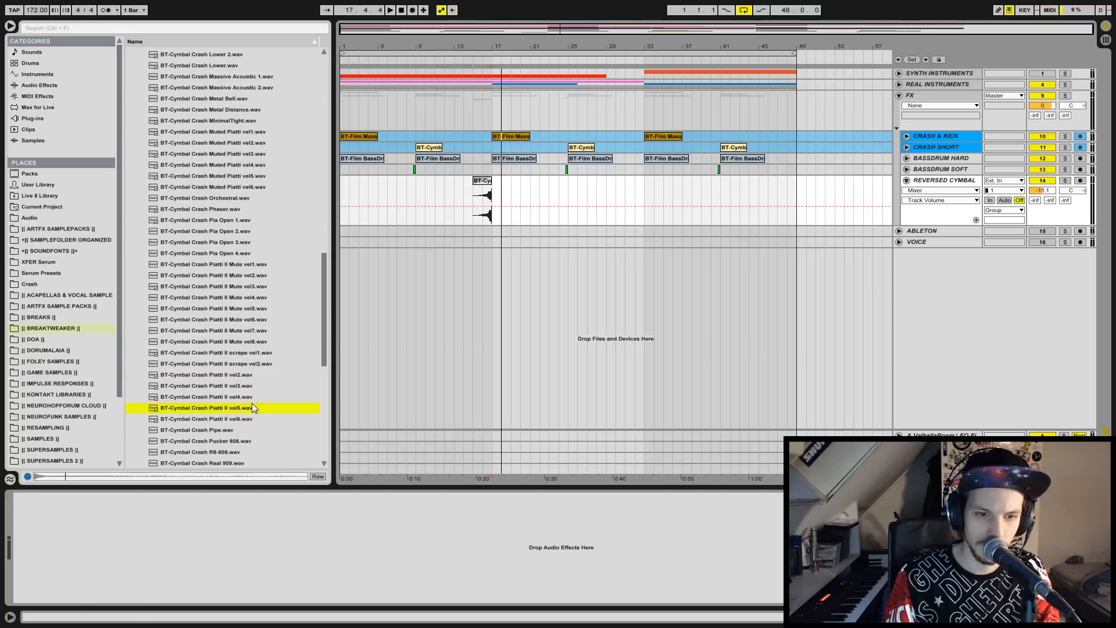
left_click_drag(253, 401, 242, 462)
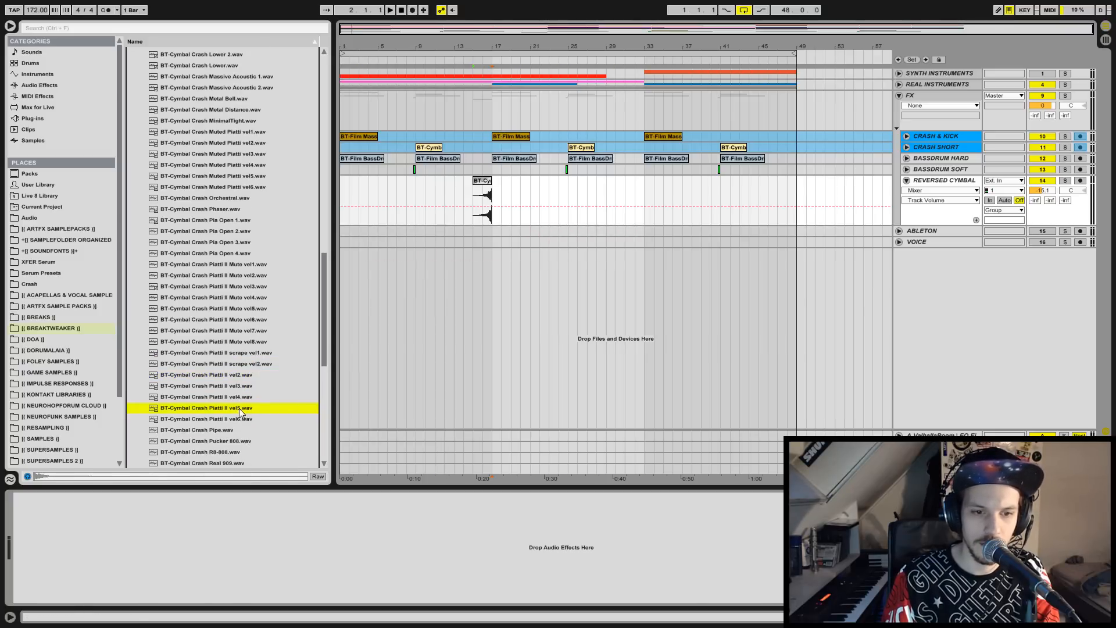
- Insert an audio track below REVERSED CYMBAL, place BT-Cymbal Crash Piatti II vel5.wav at bar 17 and turn off its warping
right_click(954, 182)
left_click(972, 260)
left_click_drag(204, 407, 493, 275)
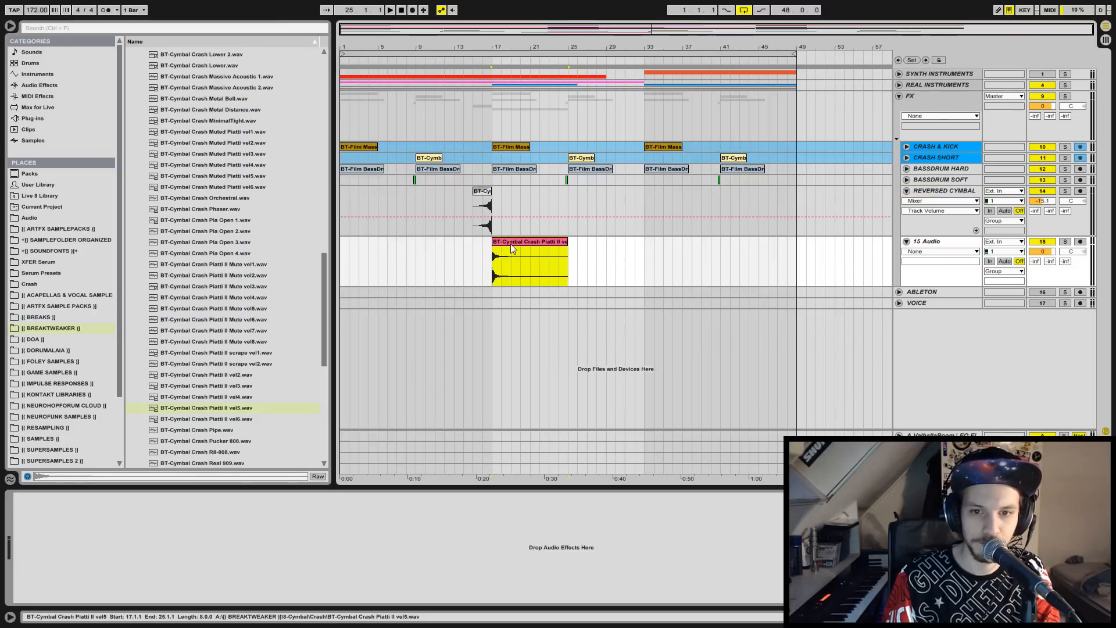
double_click(494, 273)
left_click(129, 509)
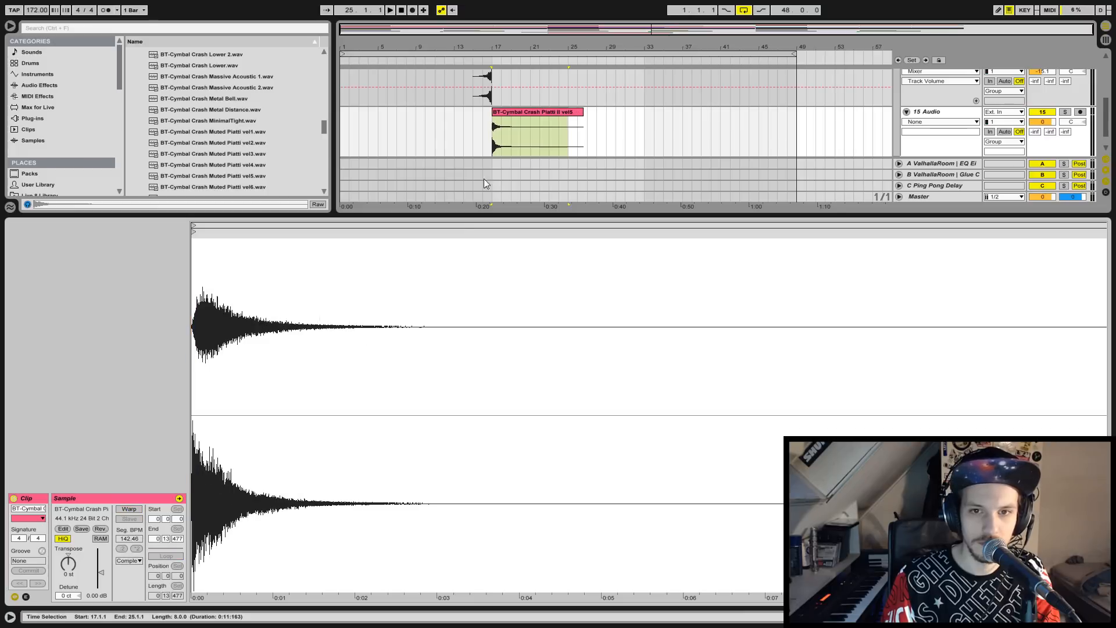
- Shorten the new cymbal crash clip to end at bar 22 and play back the transition into bar 17
left_click(494, 140)
key("space")
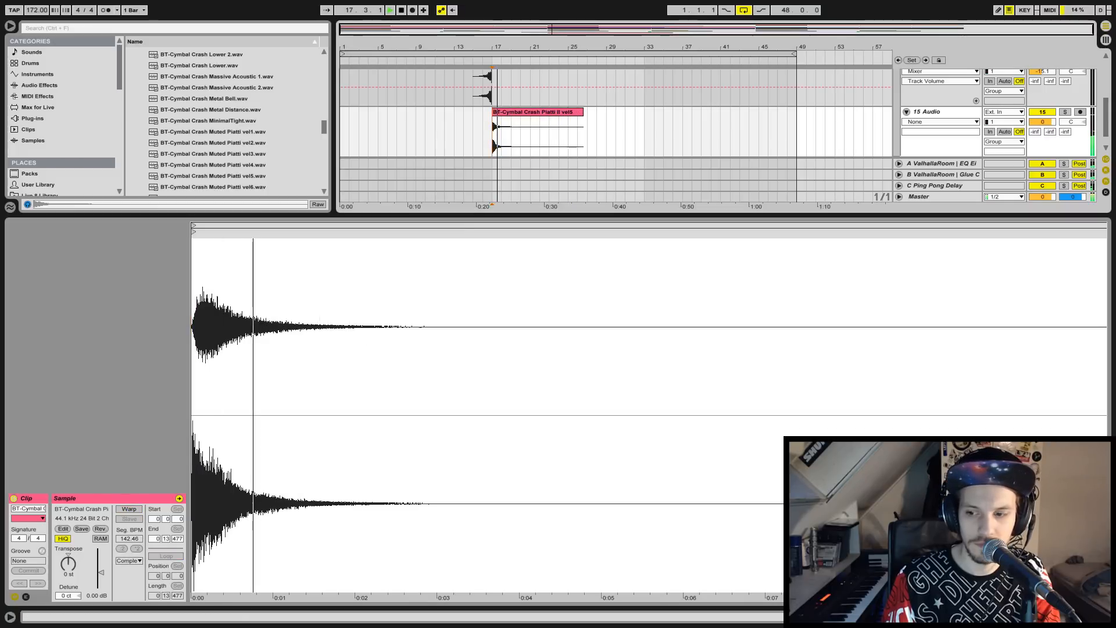
key("shift+Tab")
key("space")
left_click_drag(579, 252, 534, 249)
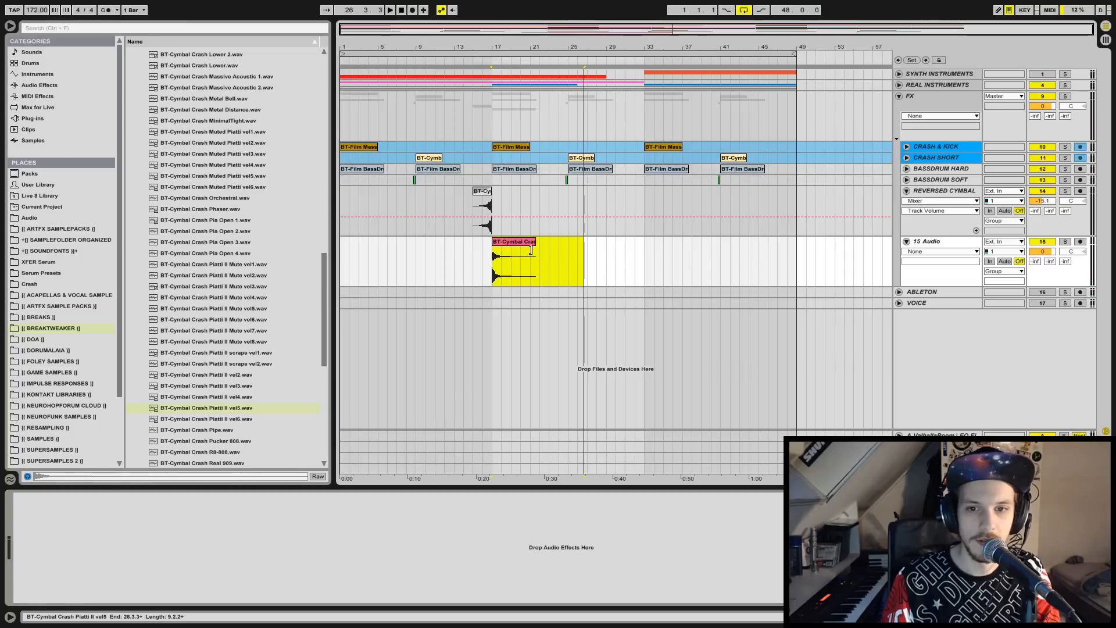
left_click(478, 266)
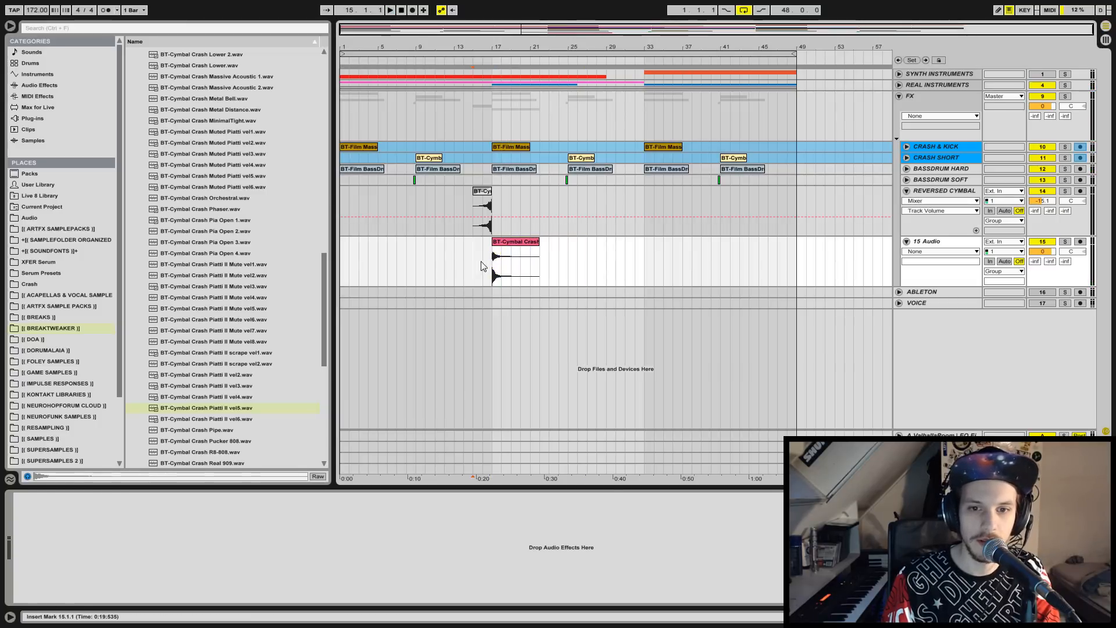
key("space")
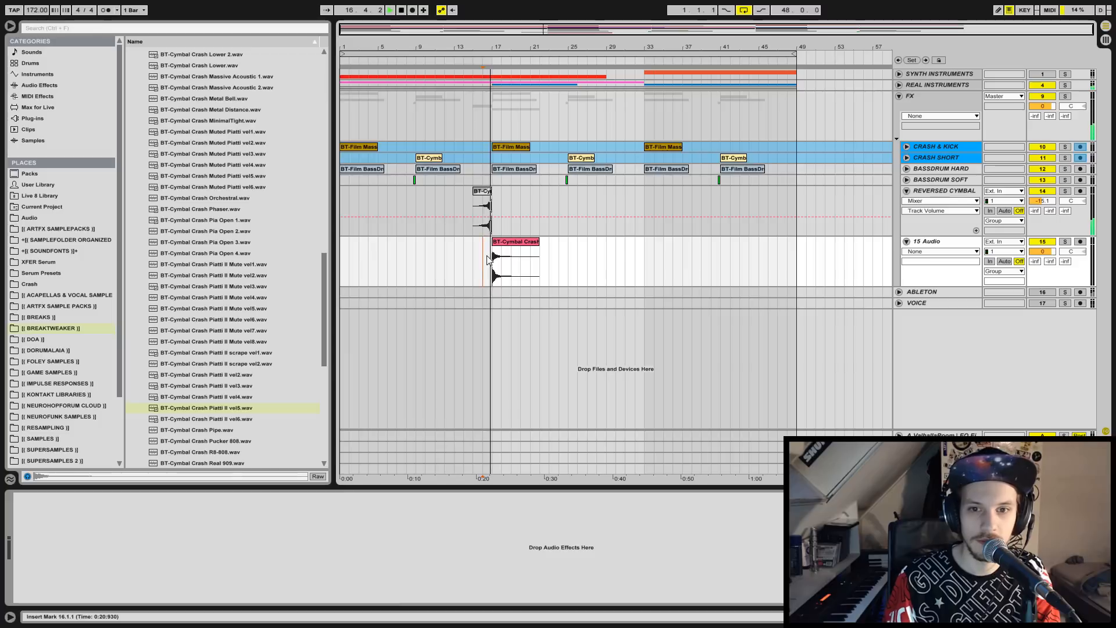
key("space")
- Replace the sample in the REVERSED CYMBAL clip with BT-Cymbal Crash Piatti II vel5.wav and reverse it
left_click(512, 242)
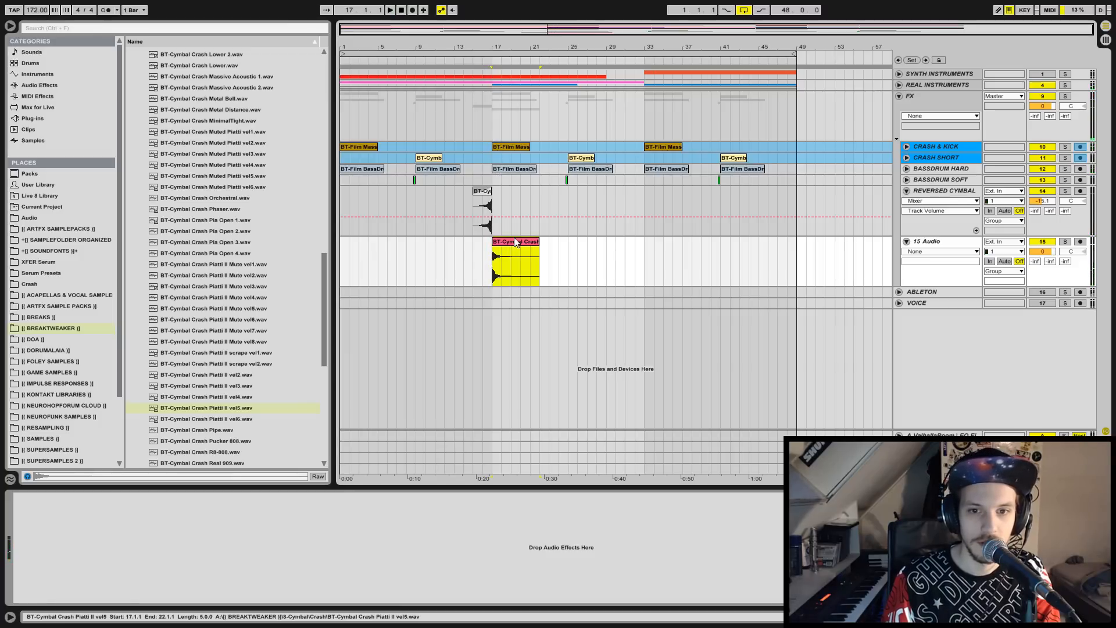
left_click(481, 199)
left_click(510, 247)
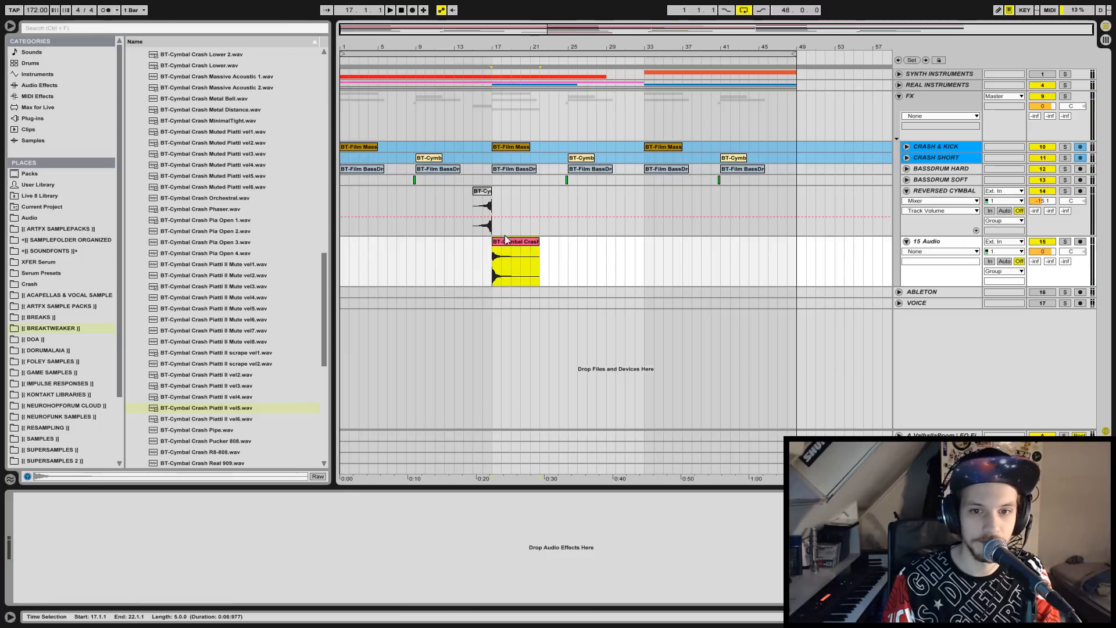
left_click(482, 194)
double_click(483, 192)
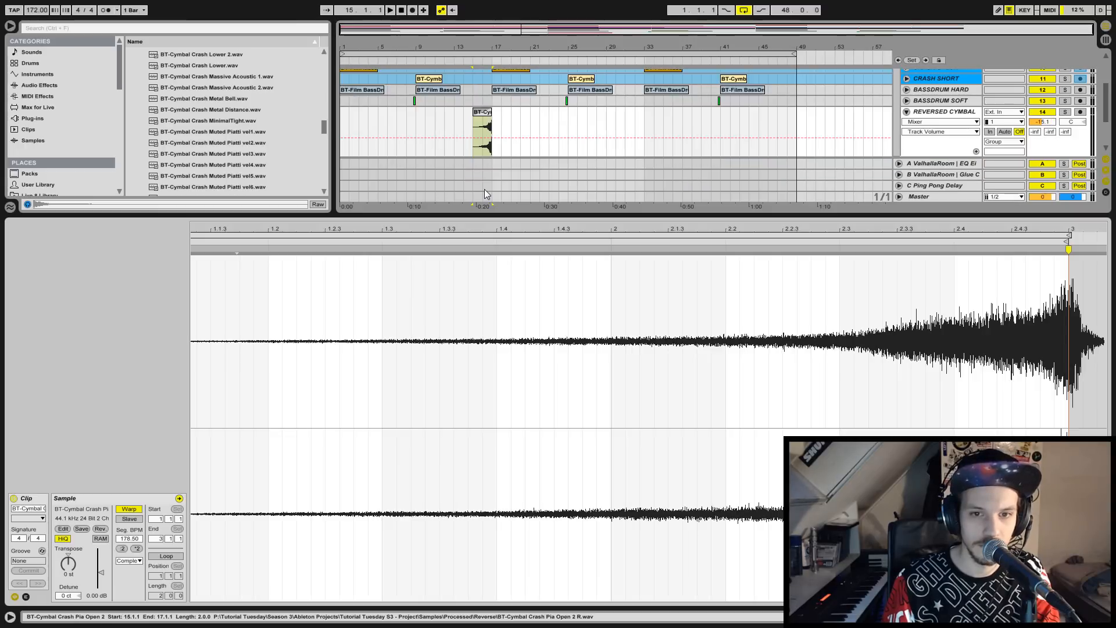
scroll(297, 131, "down", 4)
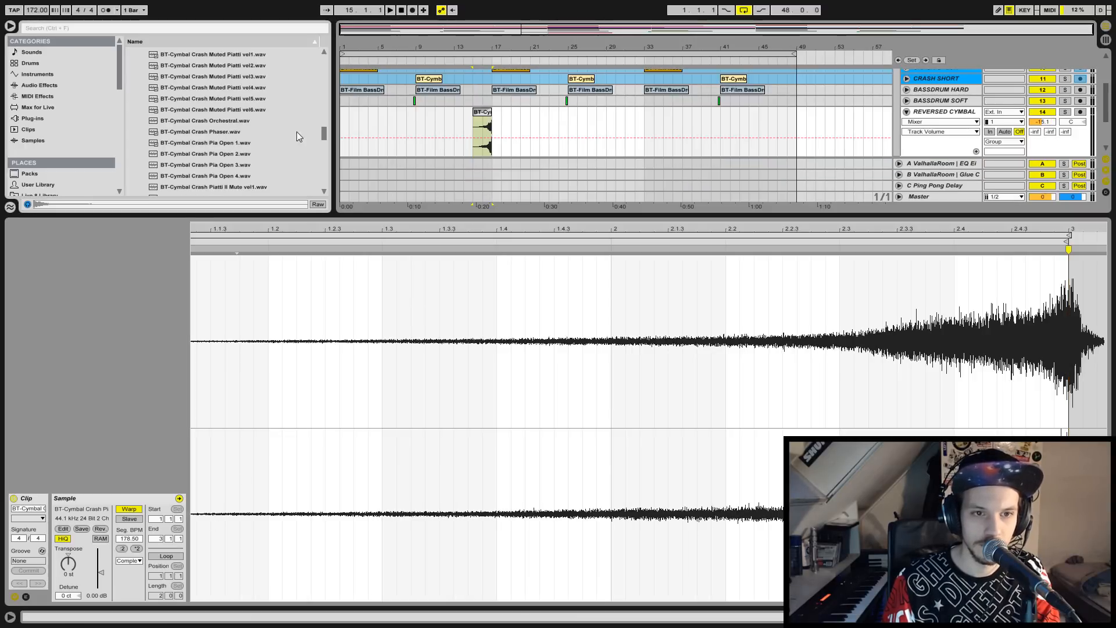
scroll(296, 131, "down", 4)
left_click(279, 143)
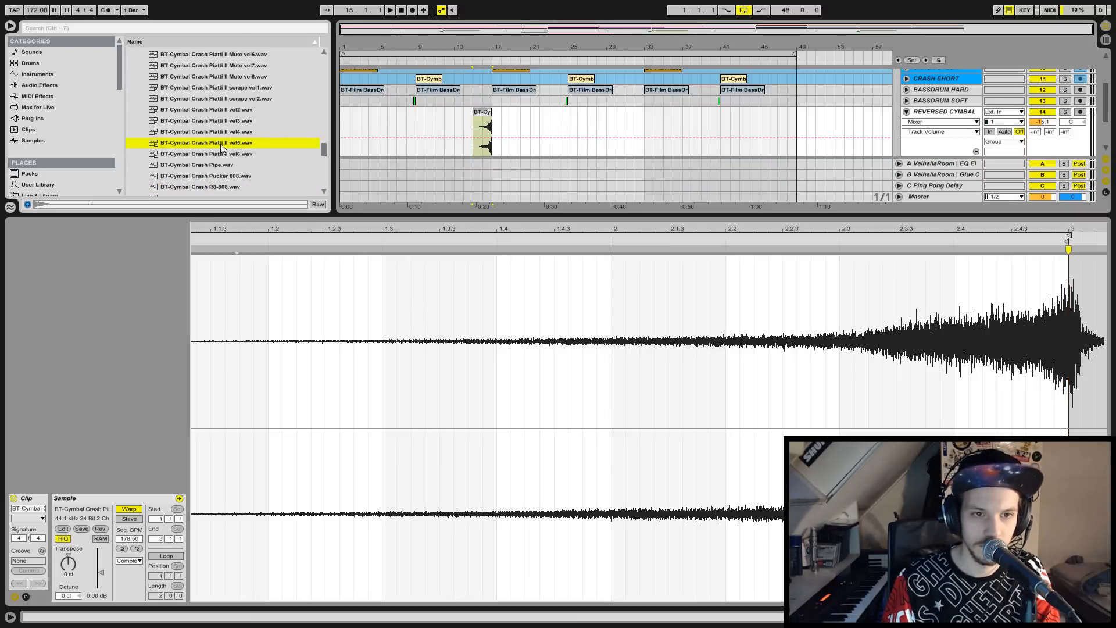
left_click_drag(442, 382, 448, 372)
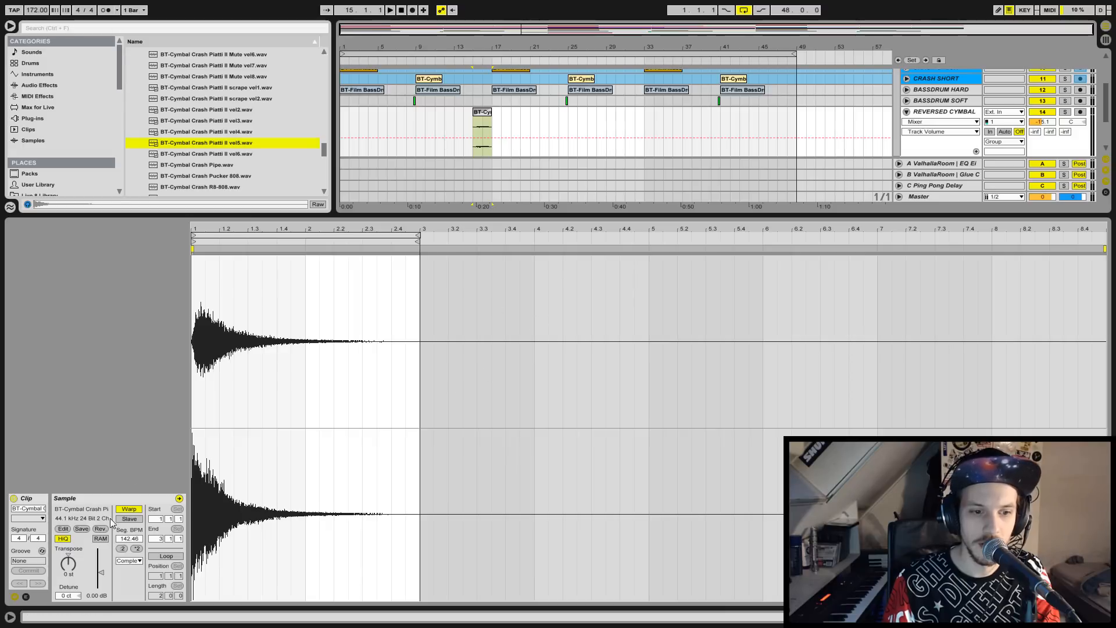
left_click(97, 529)
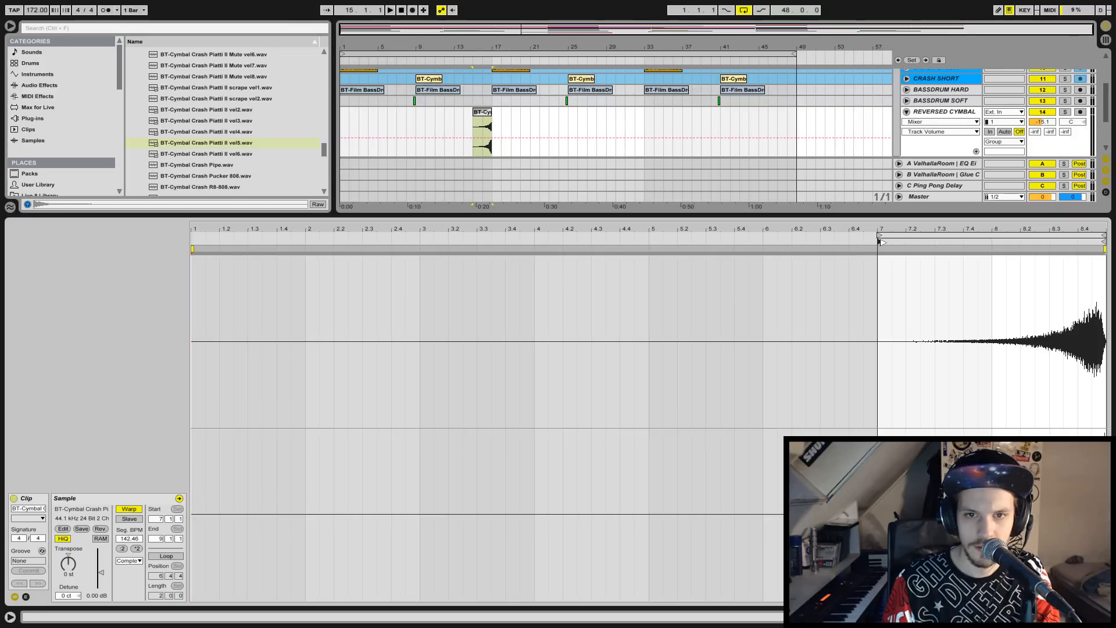
- Shift the reversed clip's start marker to 6.4.3 and its end marker to 8.4.3, and play it back
left_click_drag(881, 242, 870, 243)
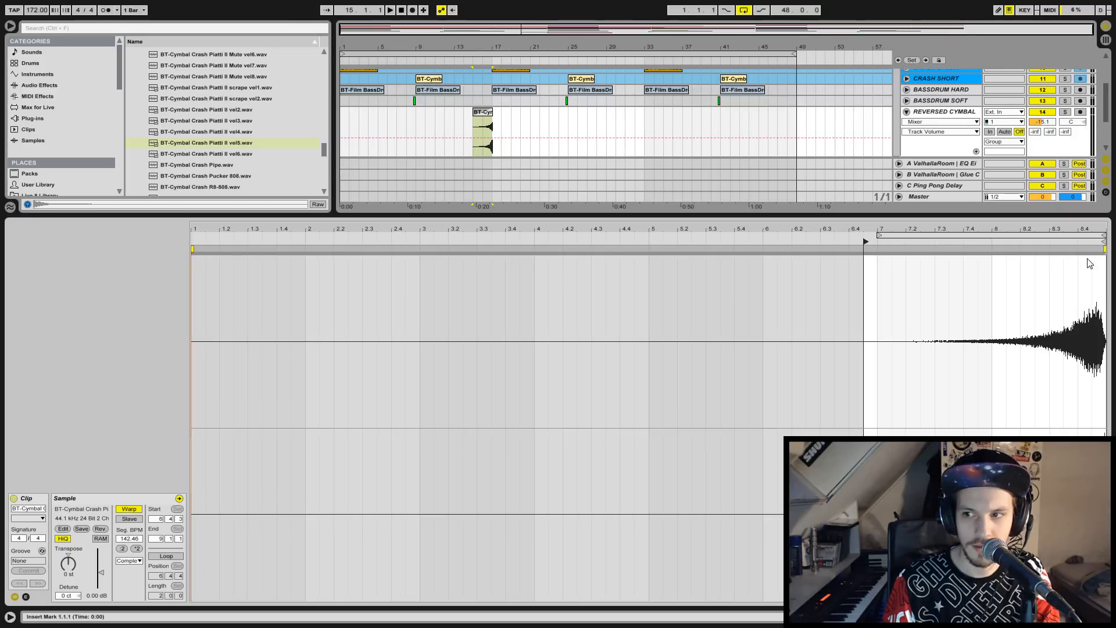
left_click_drag(1100, 242, 1089, 241)
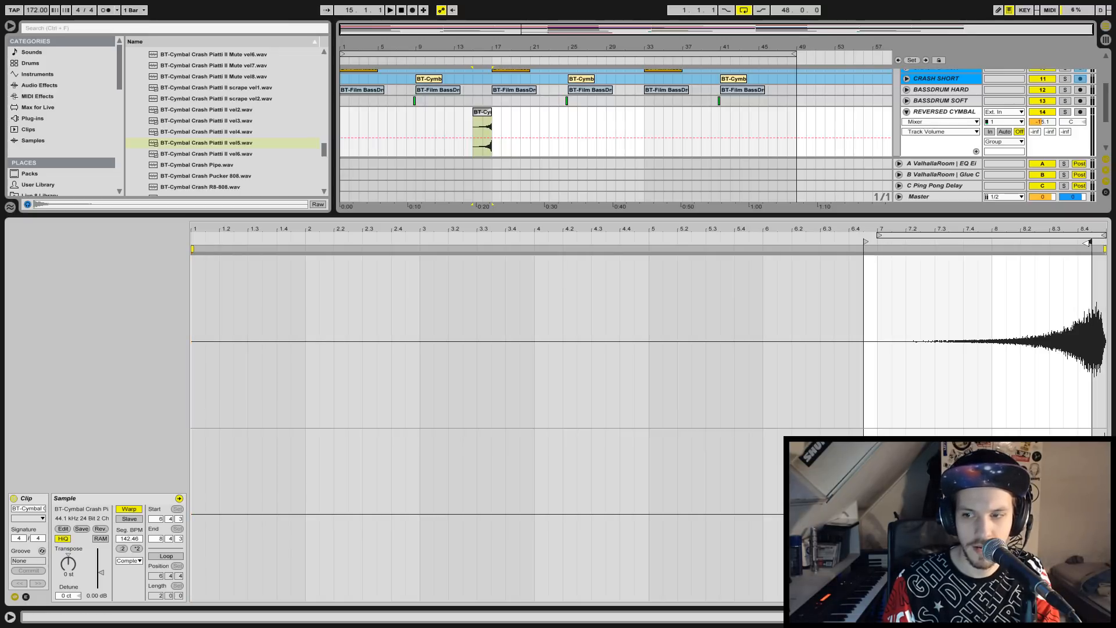
key("space")
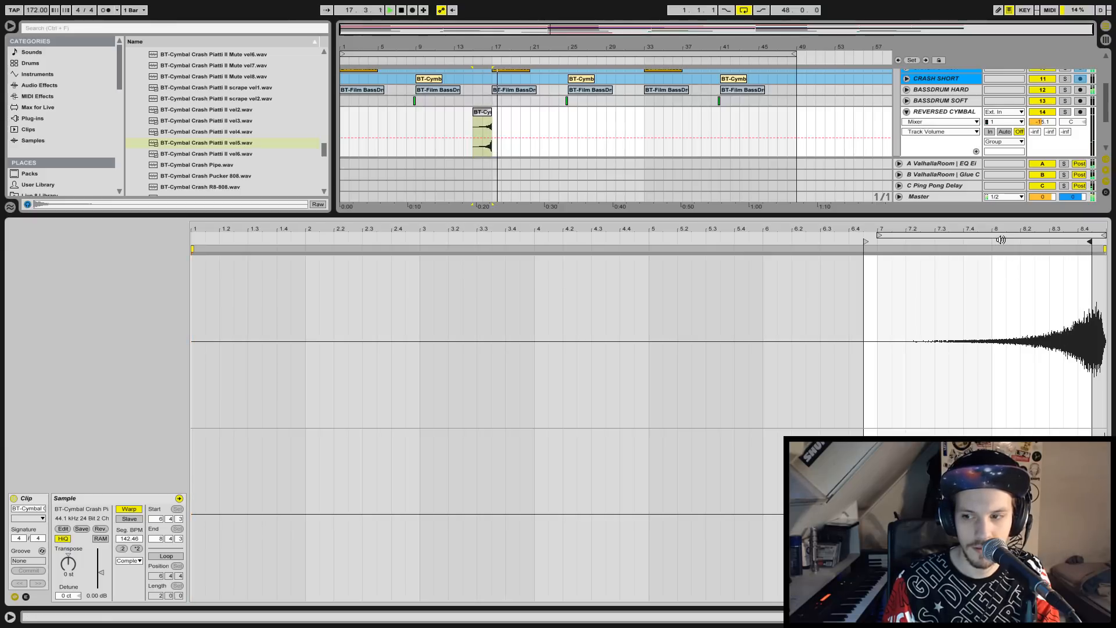
key("shift+Tab")
key("space")
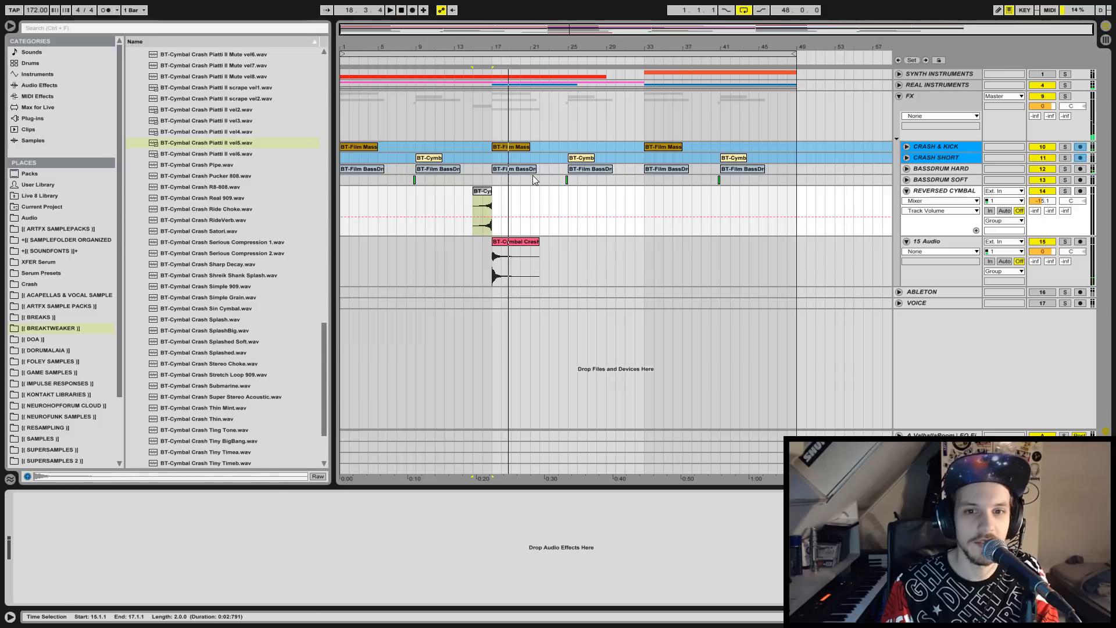
- Set the REVERSED CYMBAL track volume to -12.9 dB and the new cymbal track volume to -5.8 dB during playback
left_click_drag(1042, 201, 1042, 195)
left_click_drag(1042, 251, 1042, 269)
key("space")
- Rename the new audio track as CYMBAL
left_click(950, 244)
key("ctrl+r")
type("CYMBAL")
key("Return")
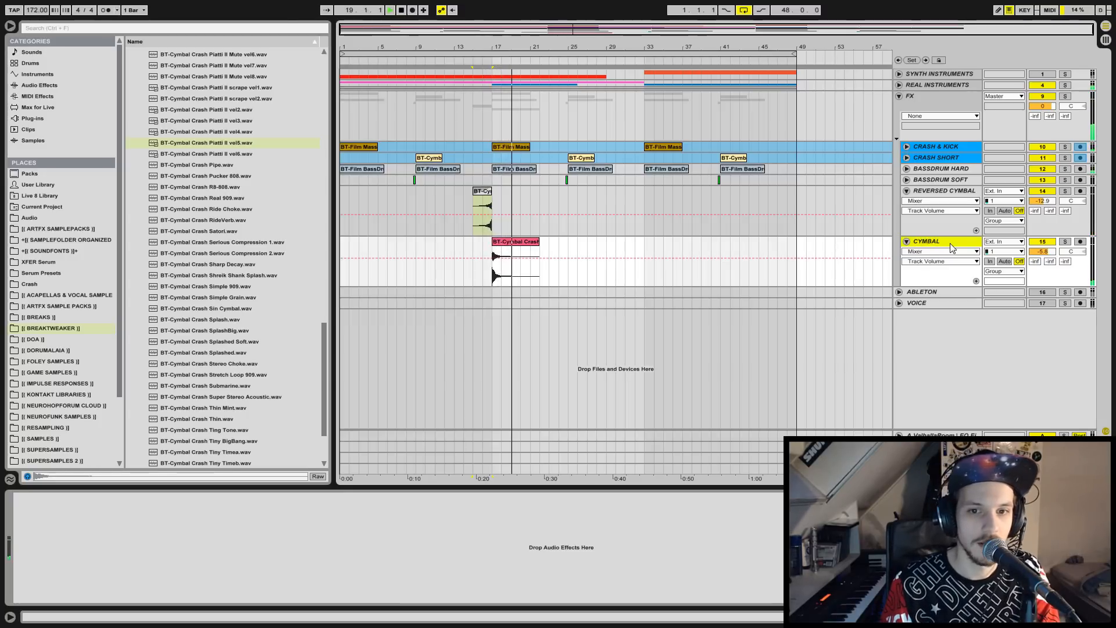
- Move the reversed cymbal clip's end marker later to about 8.4.4 to include more of the swell
left_click(489, 191)
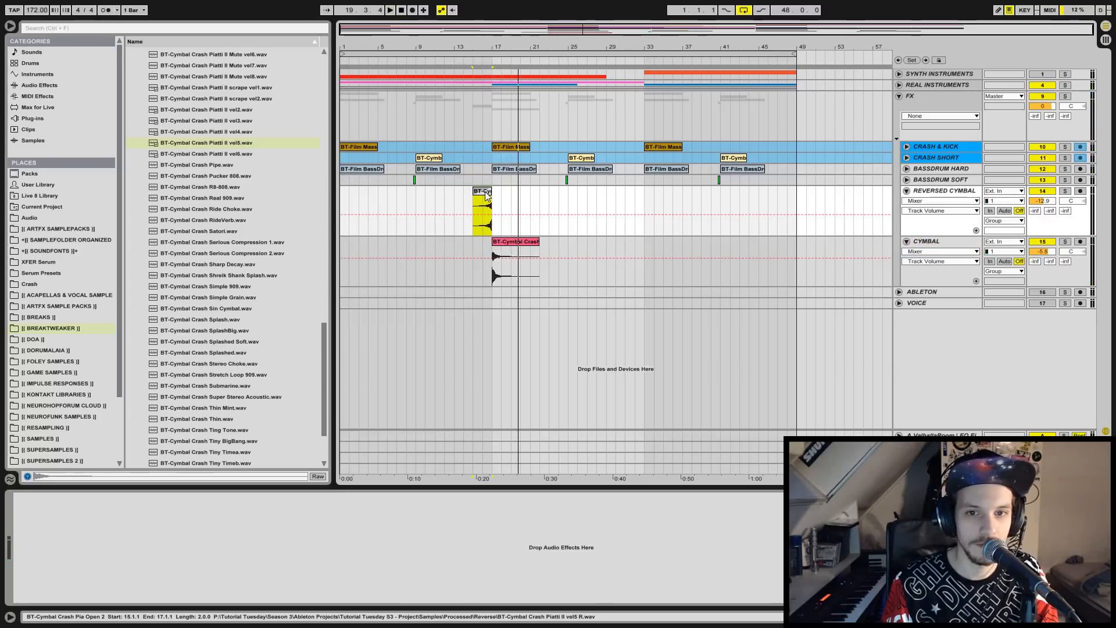
double_click(489, 191)
left_click_drag(1089, 243, 1097, 243)
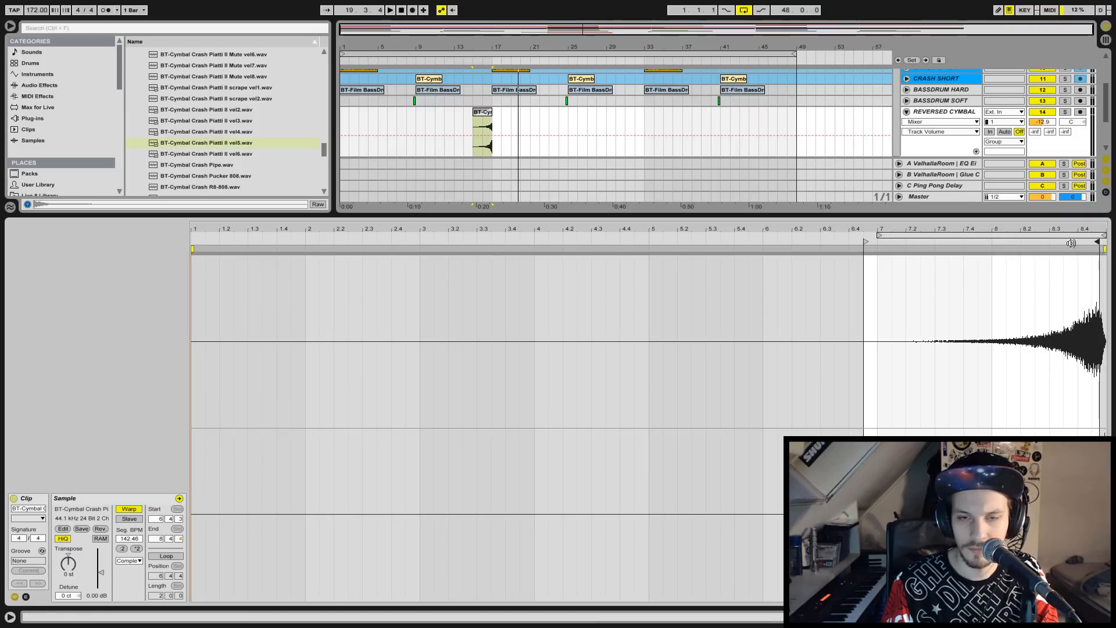
- Move the reversed cymbal clip to end at 17.1.1, trim its start to bar 15 and play it back
left_click(487, 61)
left_click_drag(486, 61, 480, 116)
left_click(548, 112)
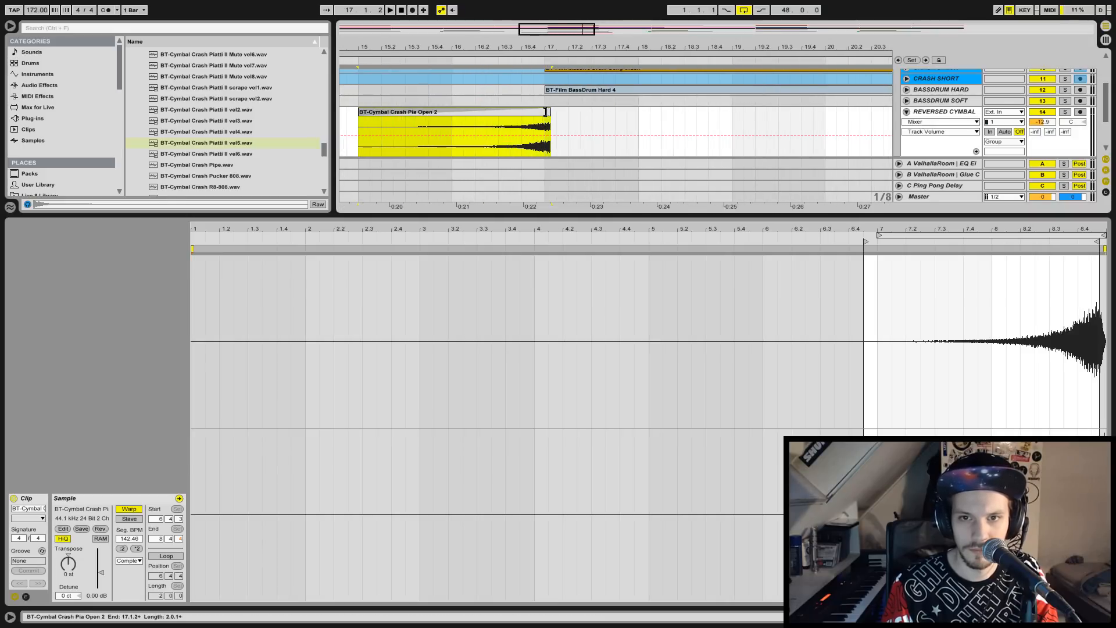
left_click_drag(541, 115, 544, 112)
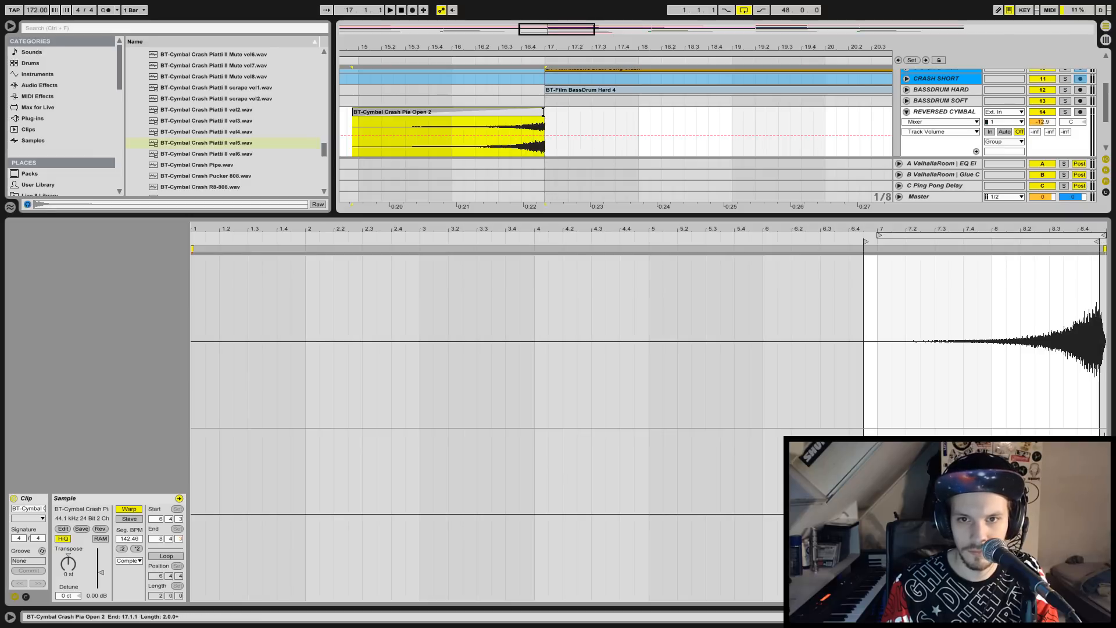
left_click_drag(356, 112, 362, 113)
left_click(361, 125)
key("space")
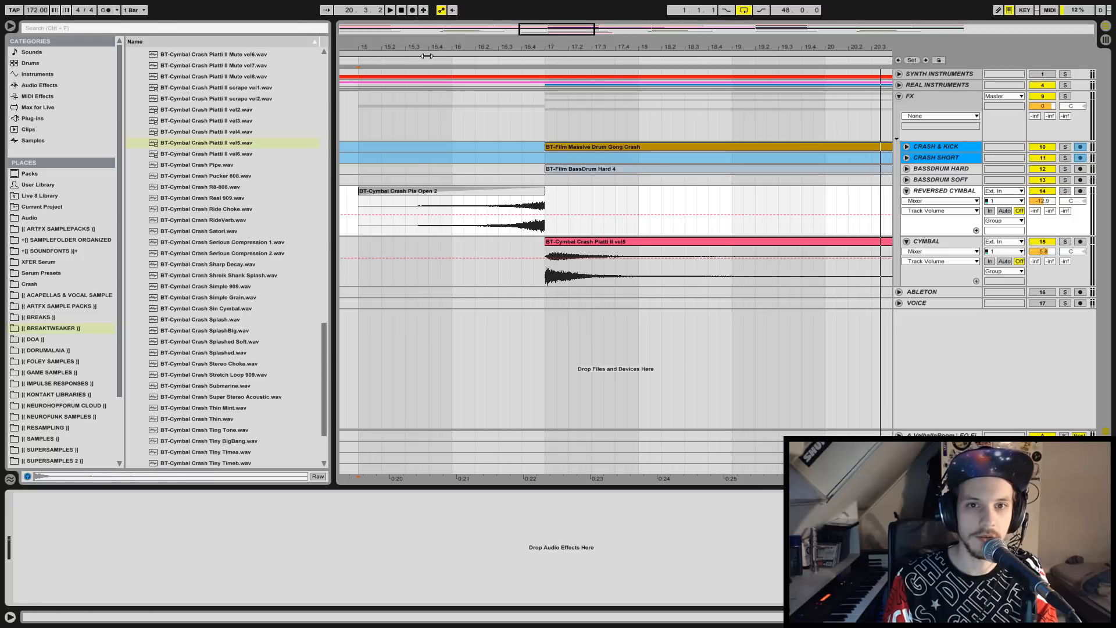
- Try a copy of the cymbal crash clip at bar 1, and delete it after listening
mouse_move(427, 56)
left_mouse_down()
mouse_move(511, 235)
mouse_move(530, 249)
mouse_move(379, 250)
left_mouse_up()
left_click(348, 250)
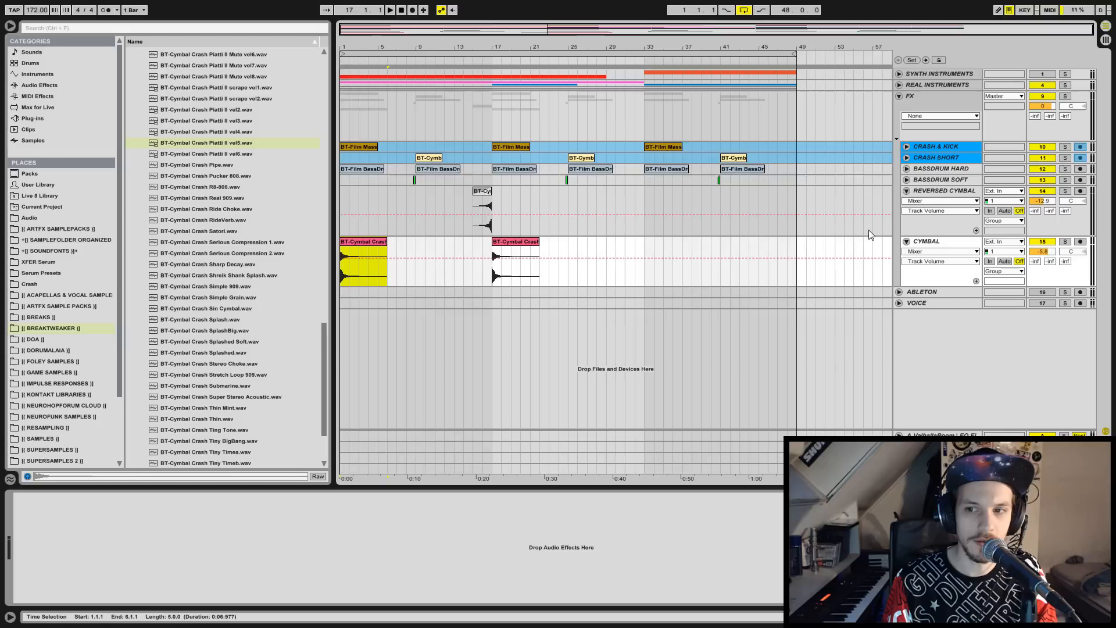
key("space")
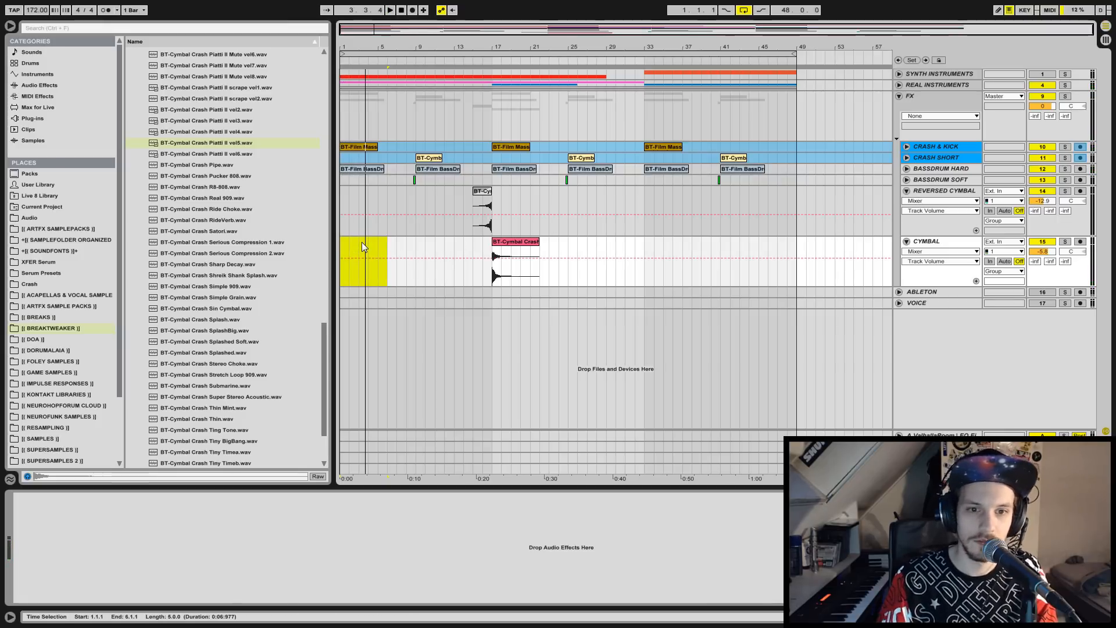
key("Delete")
key("space")
key("space")
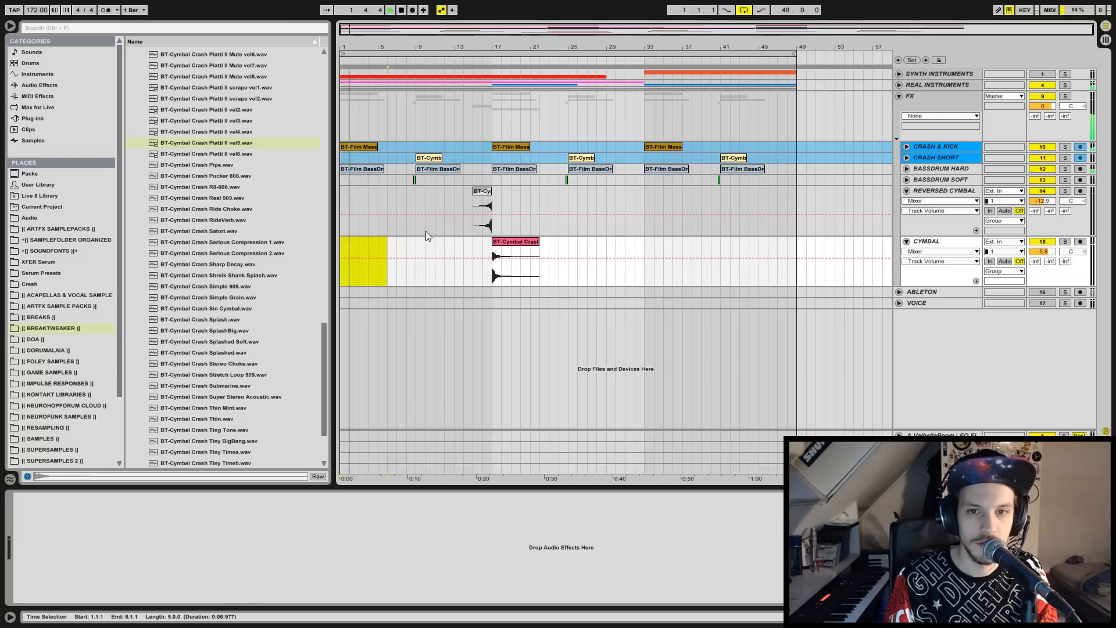
- Copy the reversed cymbal clip to bar 31 and the cymbal clip to bar 33, listen, and fold both tracks
left_click(643, 248)
left_click(516, 261)
left_click_drag(483, 200, 635, 203)
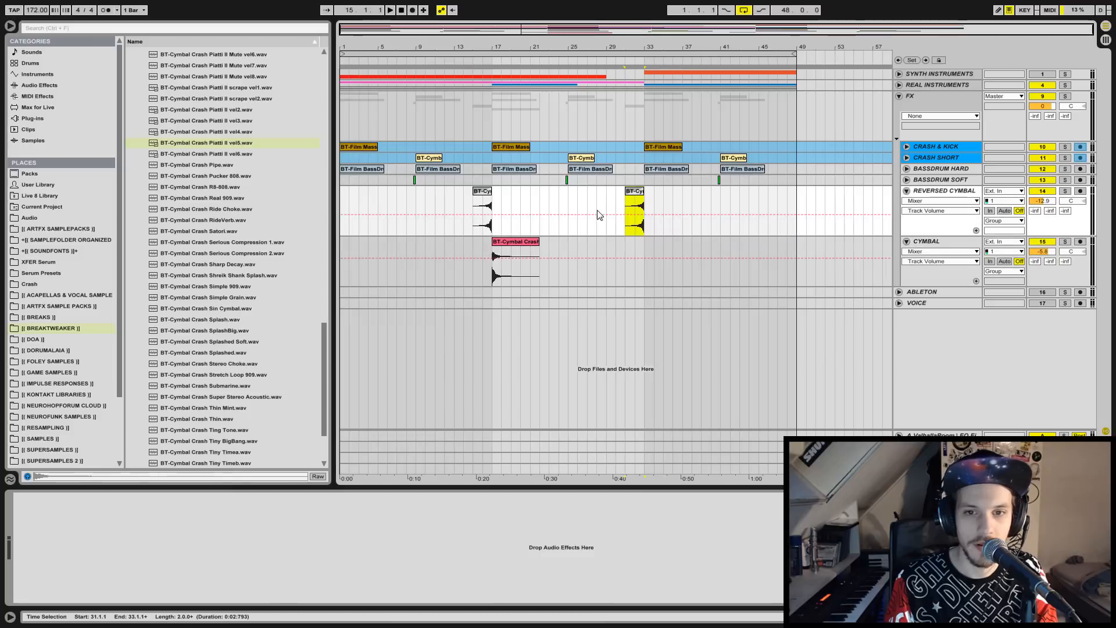
left_click_drag(511, 252, 662, 251)
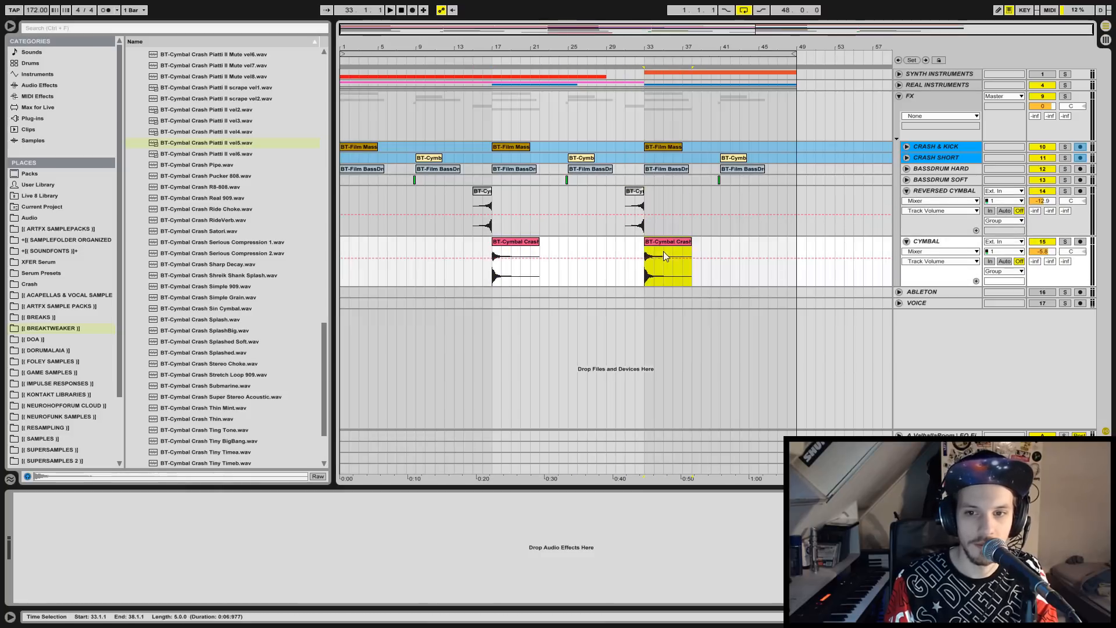
left_click(625, 203)
key("space")
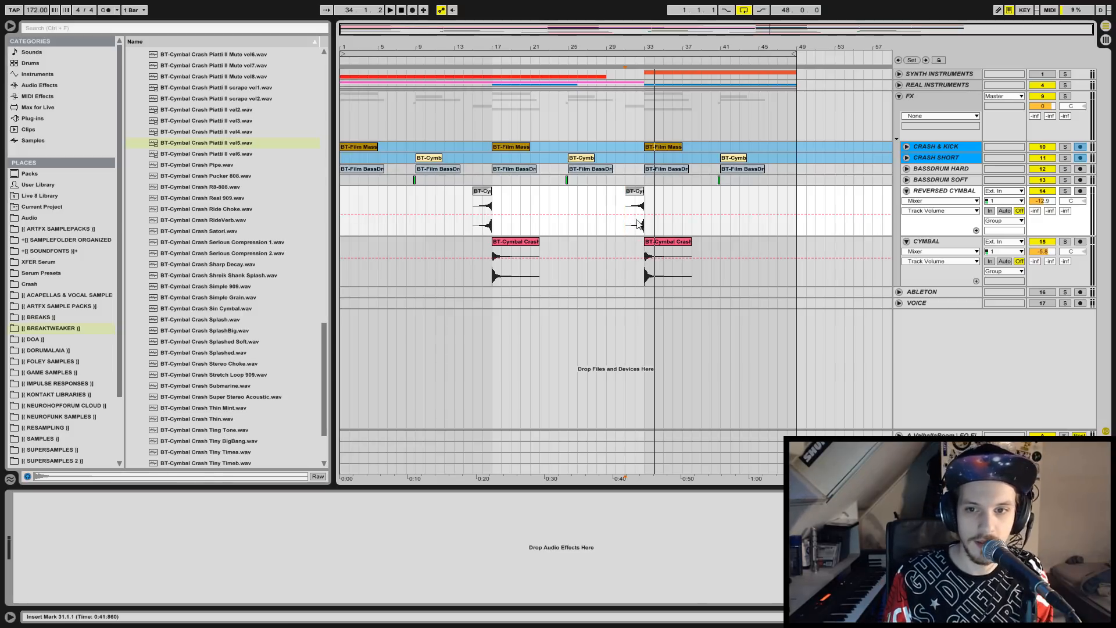
left_click(906, 192)
left_click(906, 201)
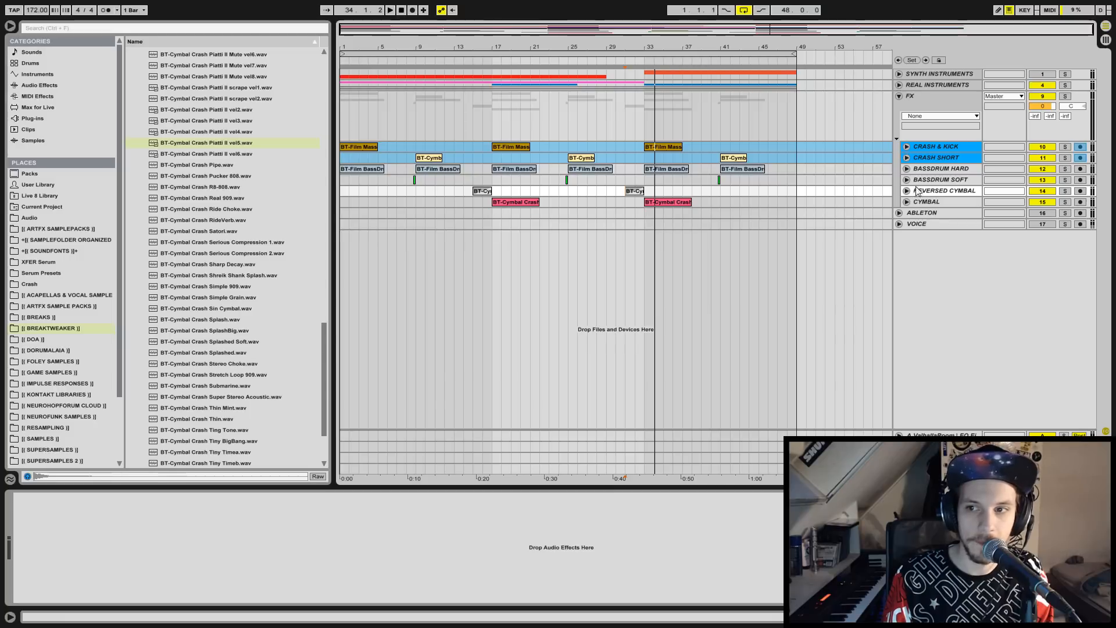
- Fold the FX group, insert a new MIDI track below the VOICE track and load Kontakt 5 on it
left_click(898, 96)
right_click(919, 184)
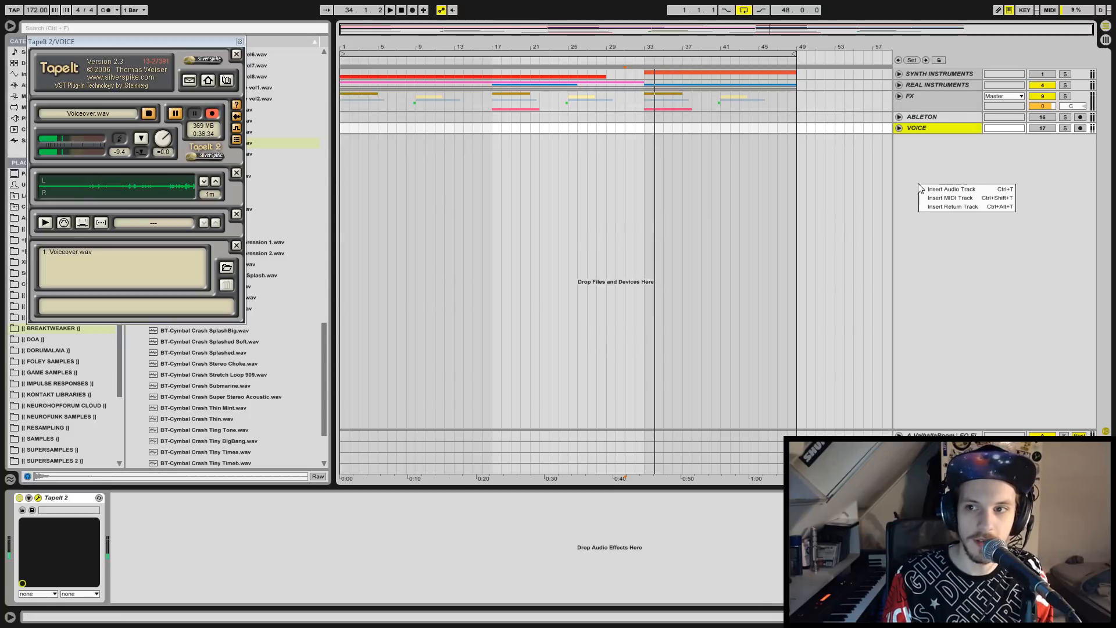
left_click(933, 194)
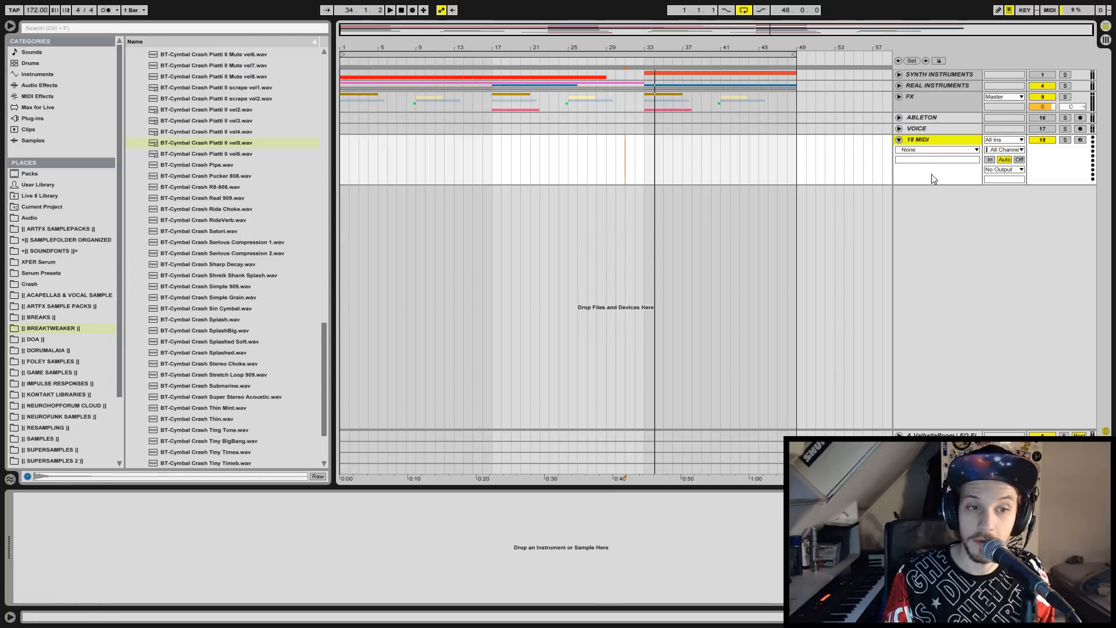
left_click(26, 118)
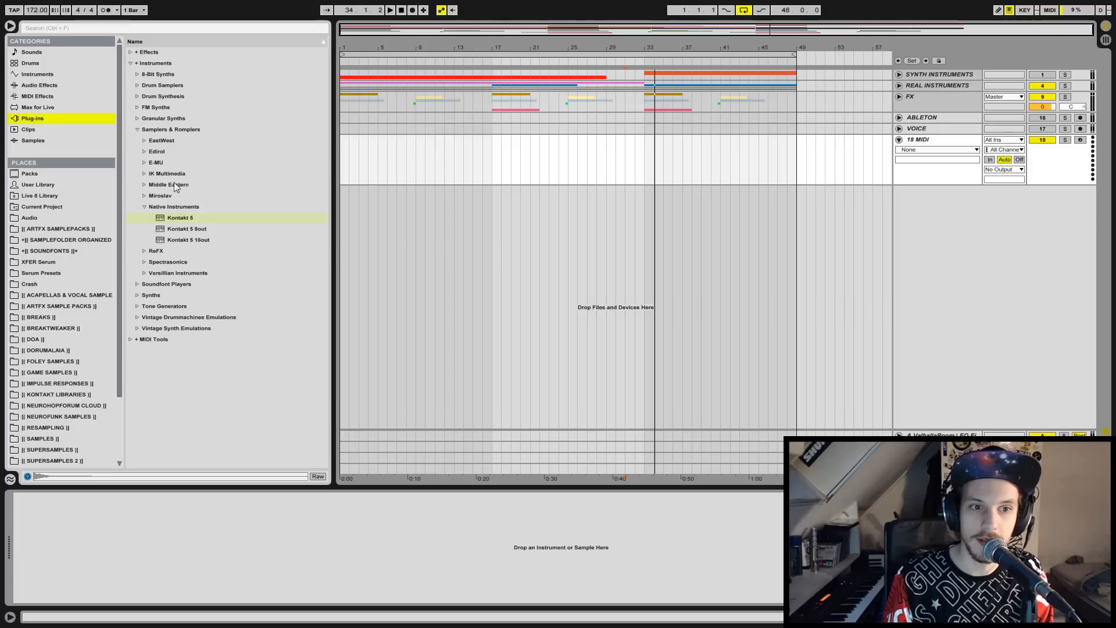
left_click(185, 218)
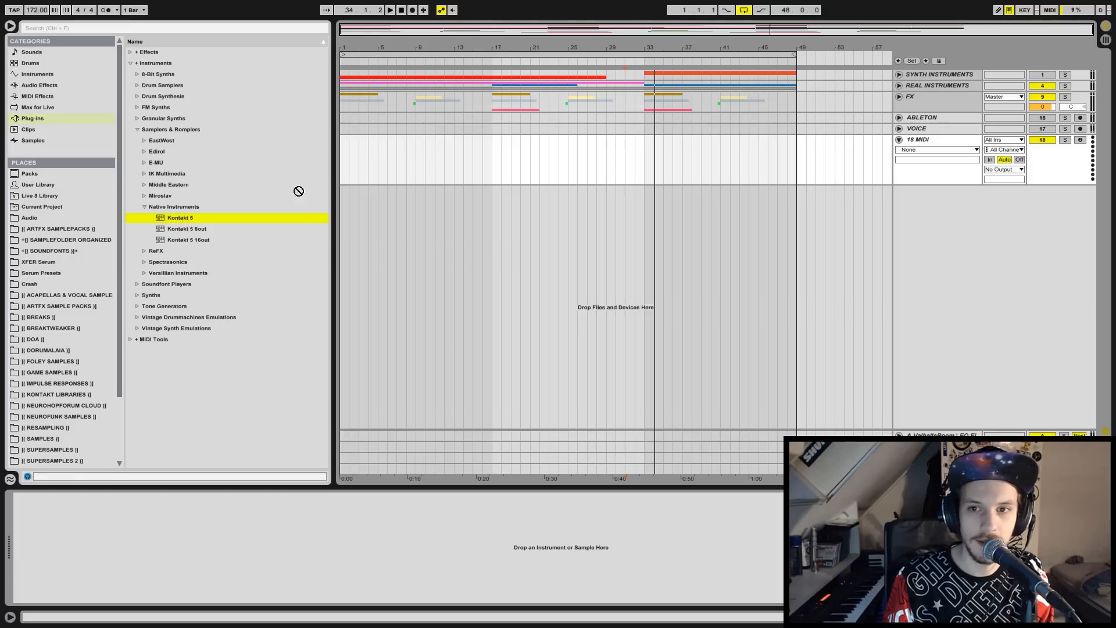
left_click_drag(620, 164, 619, 161)
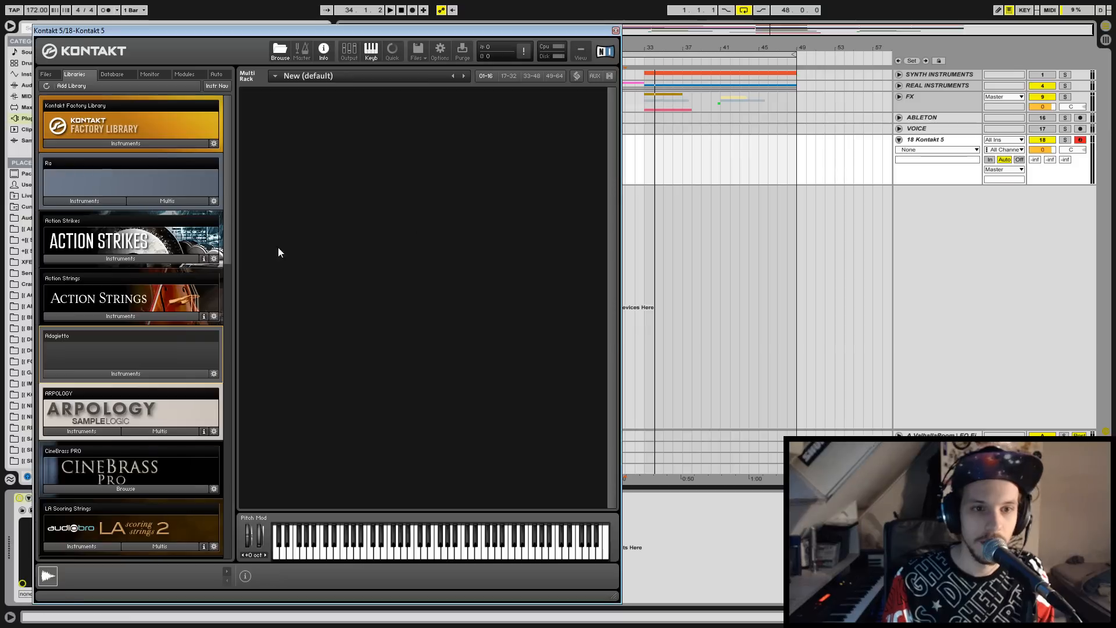
- Load the REV - Rises.nki instrument from the REV library into the Kontakt rack
left_click_drag(226, 201, 229, 351)
left_click(95, 354)
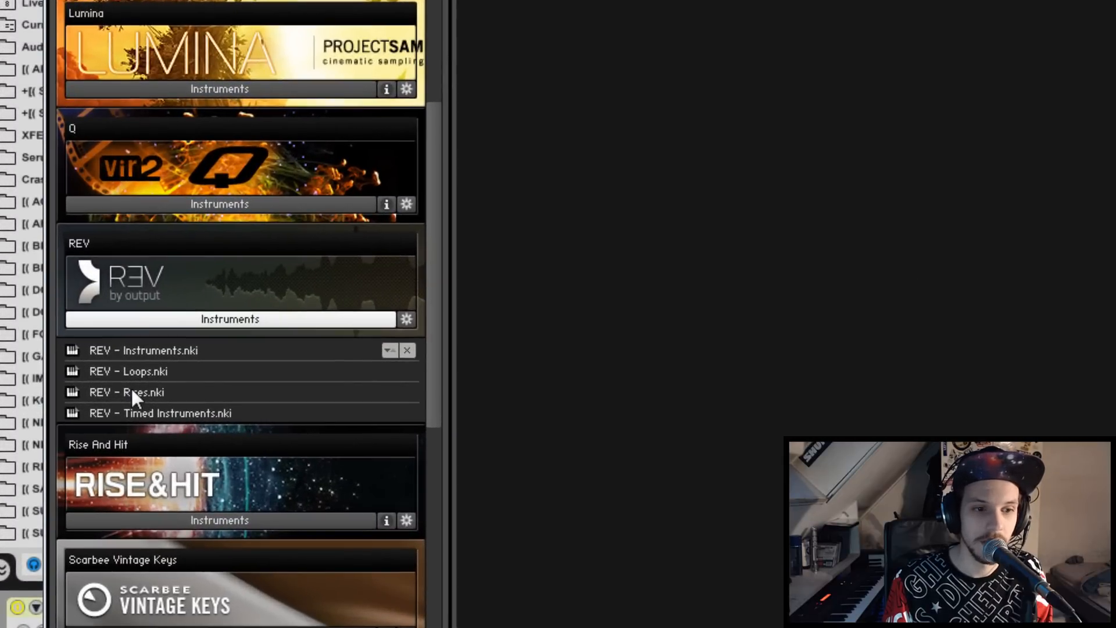
left_click_drag(131, 389, 738, 204)
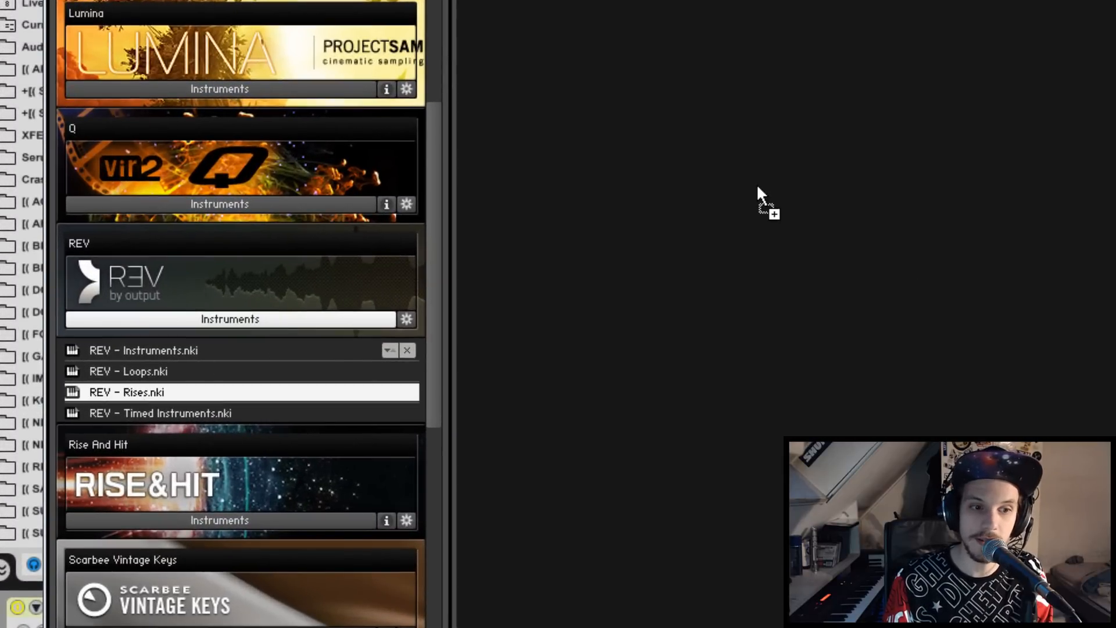
left_click_drag(757, 187, 757, 187)
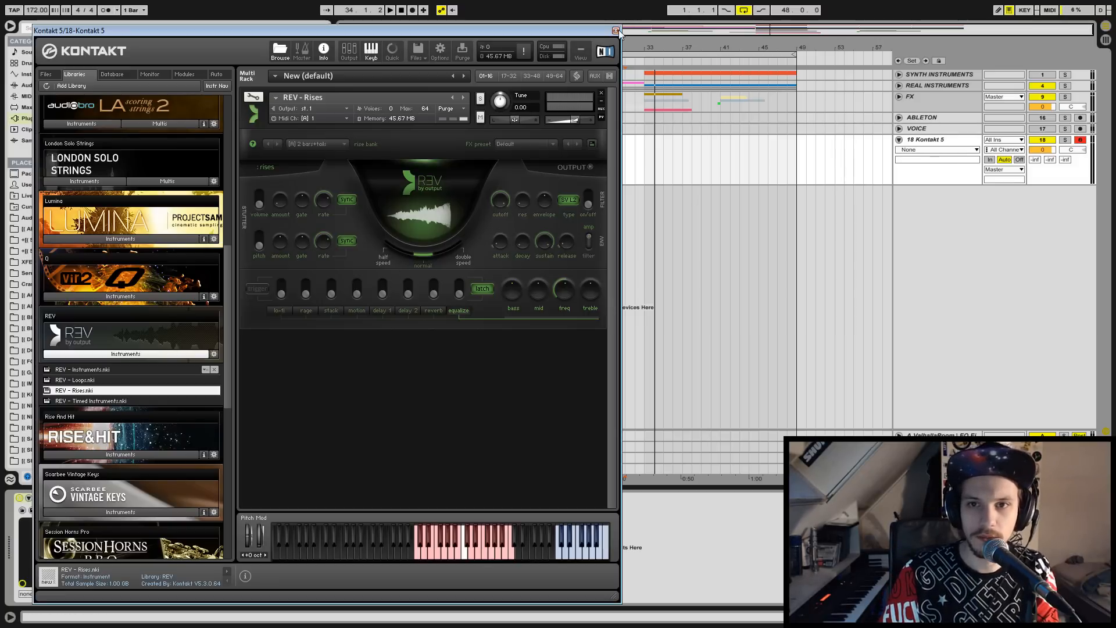
- Audition a rise on the keyboard, set the rise bank to [A] 2 bars and close the Kontakt window
left_click(417, 556)
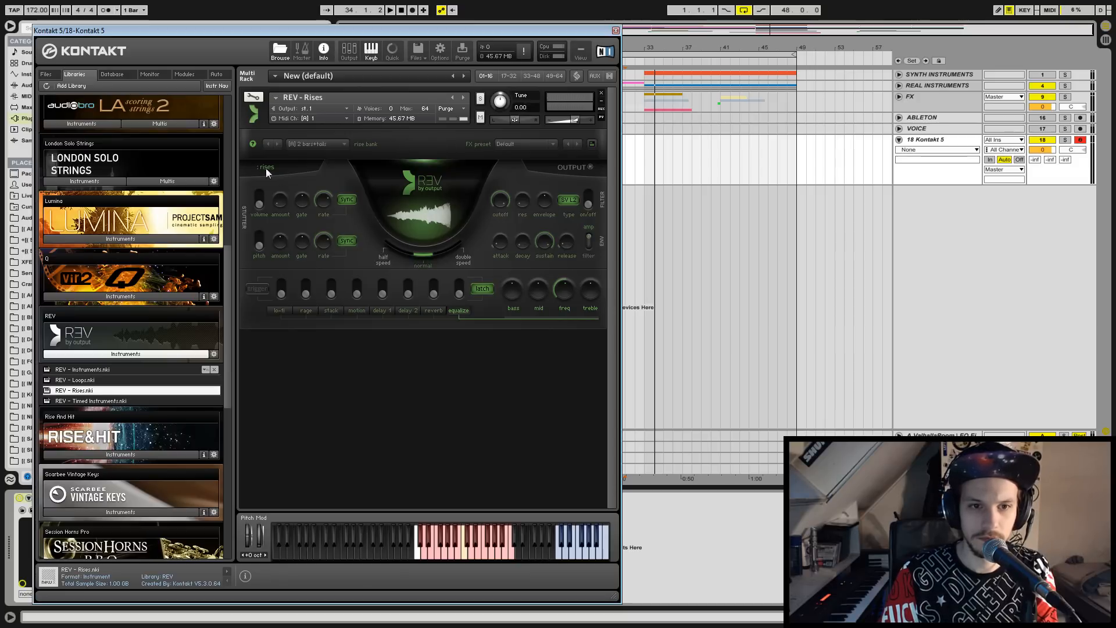
left_click(325, 144)
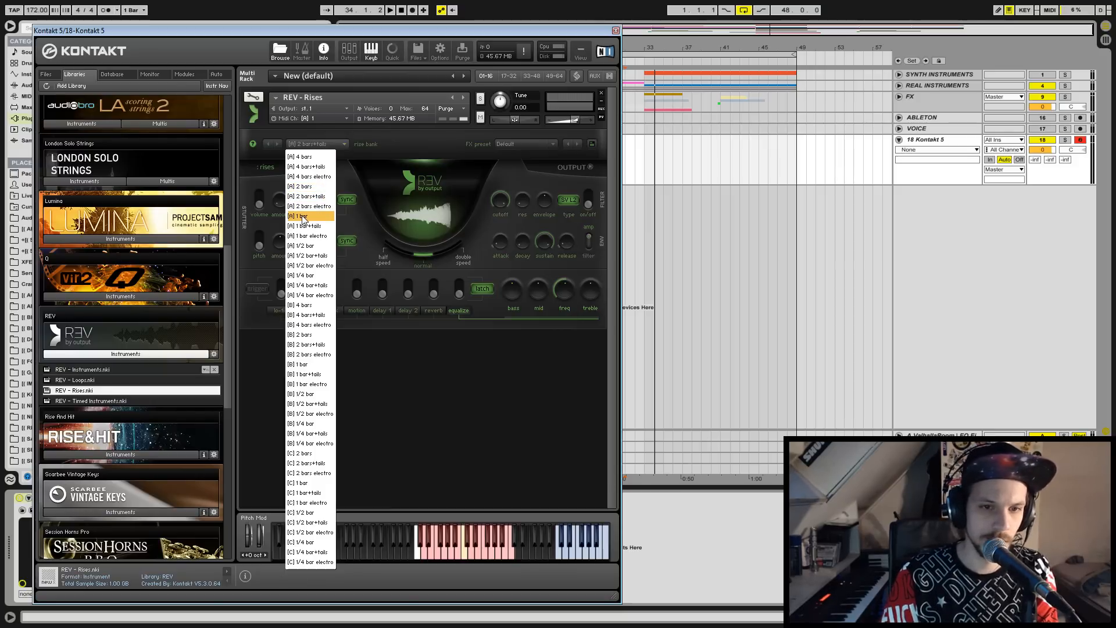
left_click(306, 187)
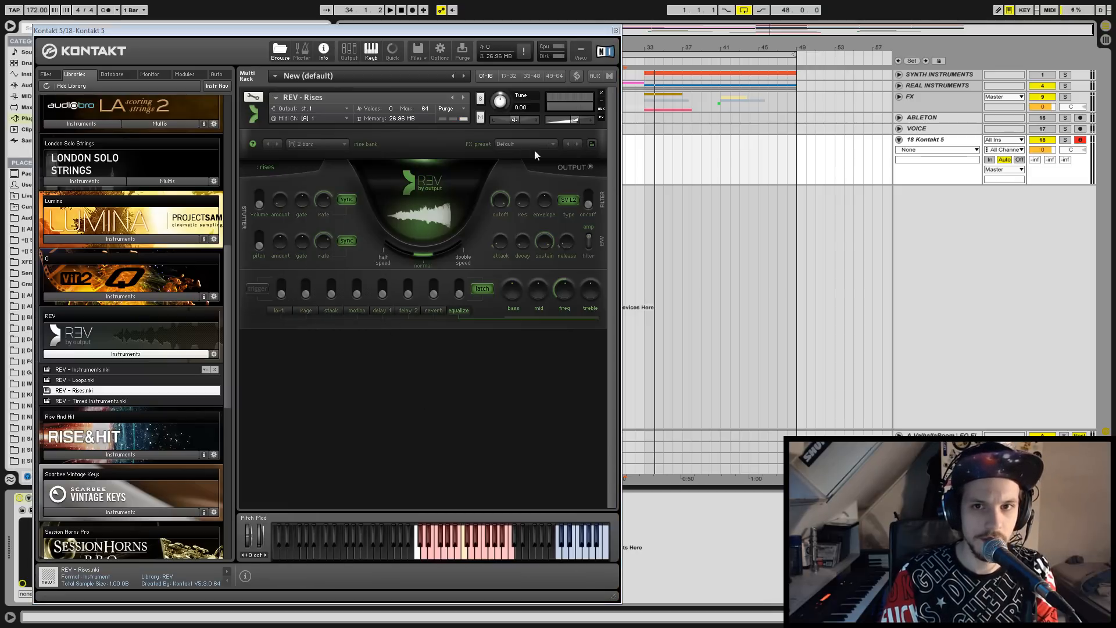
left_click(616, 31)
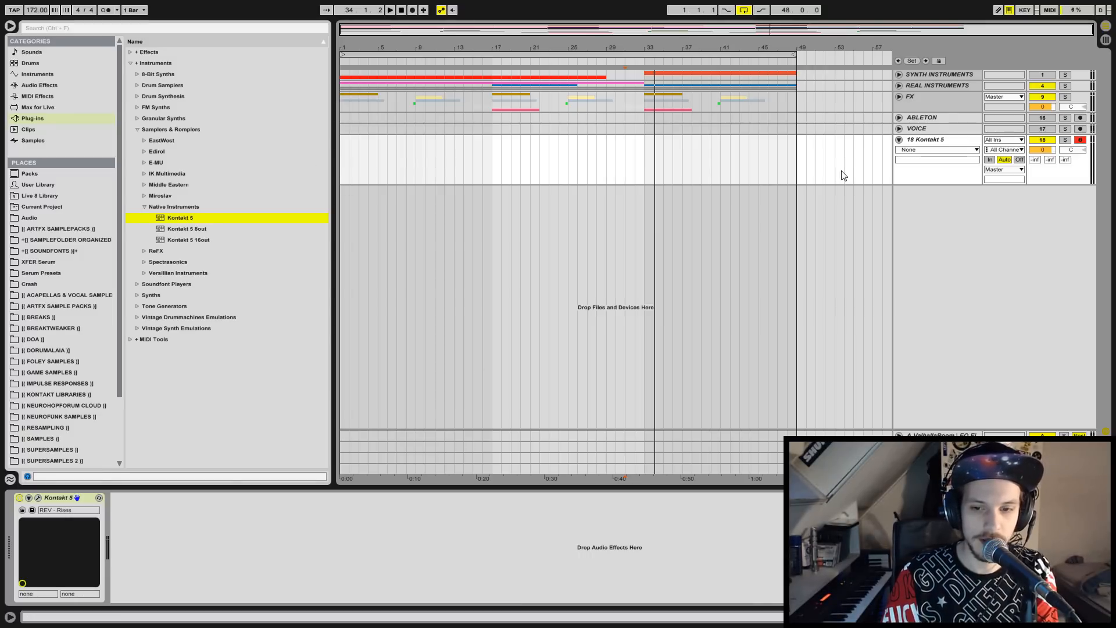
key("ctrl+alt+p")
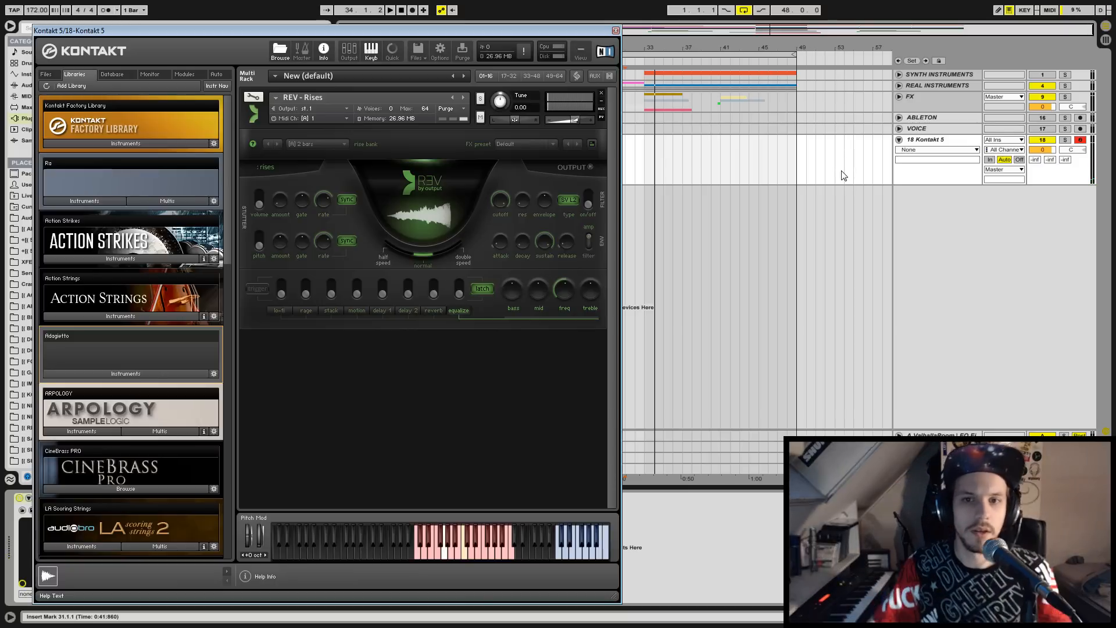
left_click(615, 30)
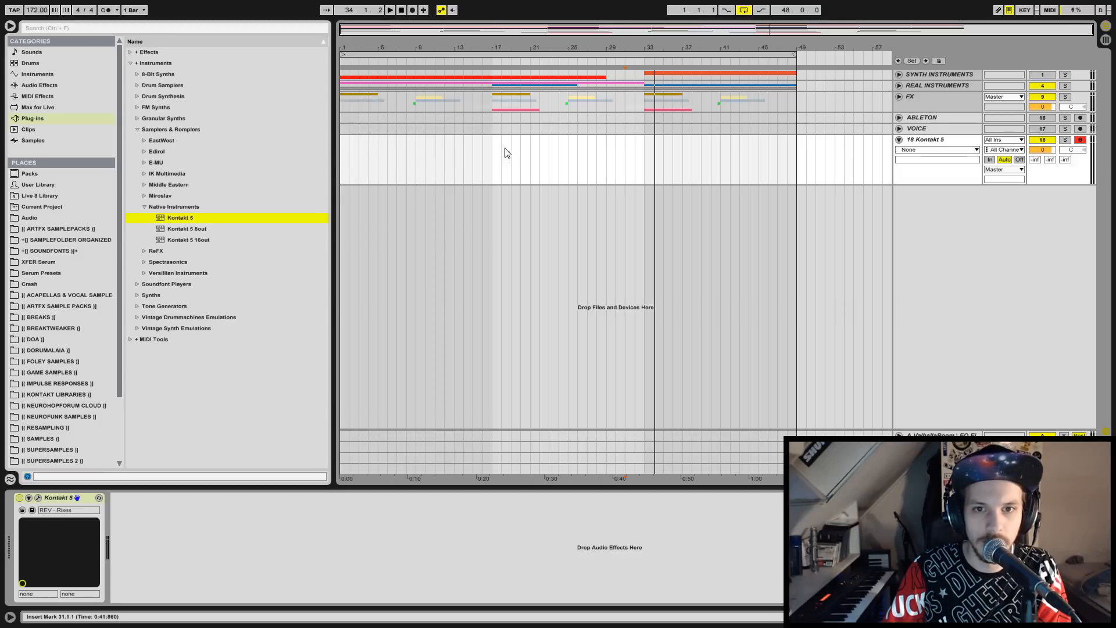
- Create a MIDI clip from bar 13 to 17 on the Kontakt track, add a closing D#4 note from 4.3, and listen
left_click_drag(457, 155, 494, 161)
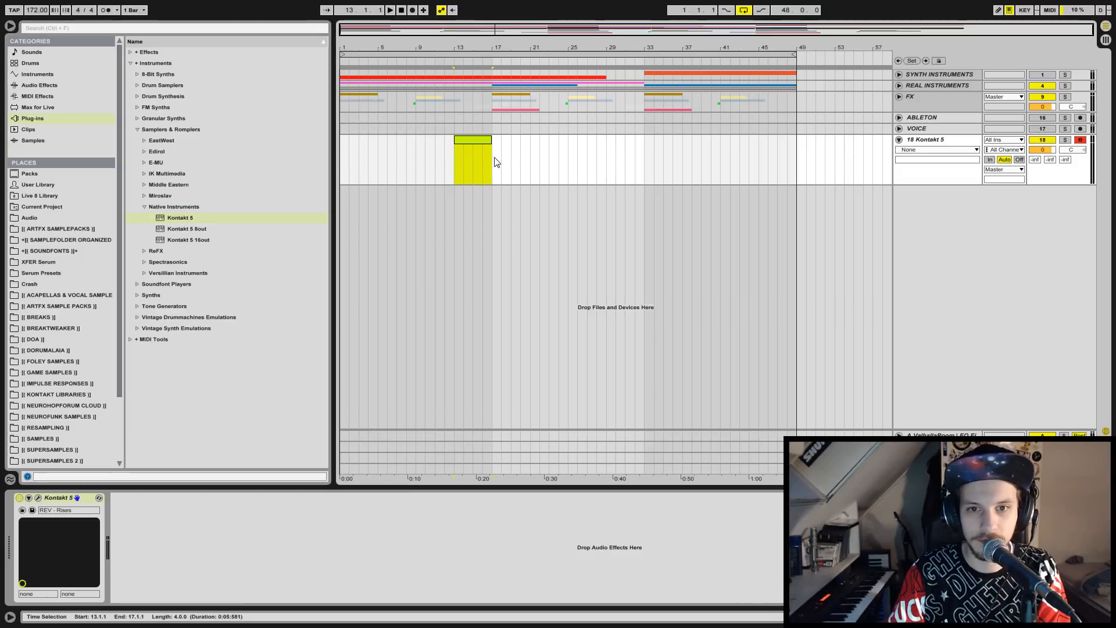
key("ctrl+shift+m")
double_click(478, 141)
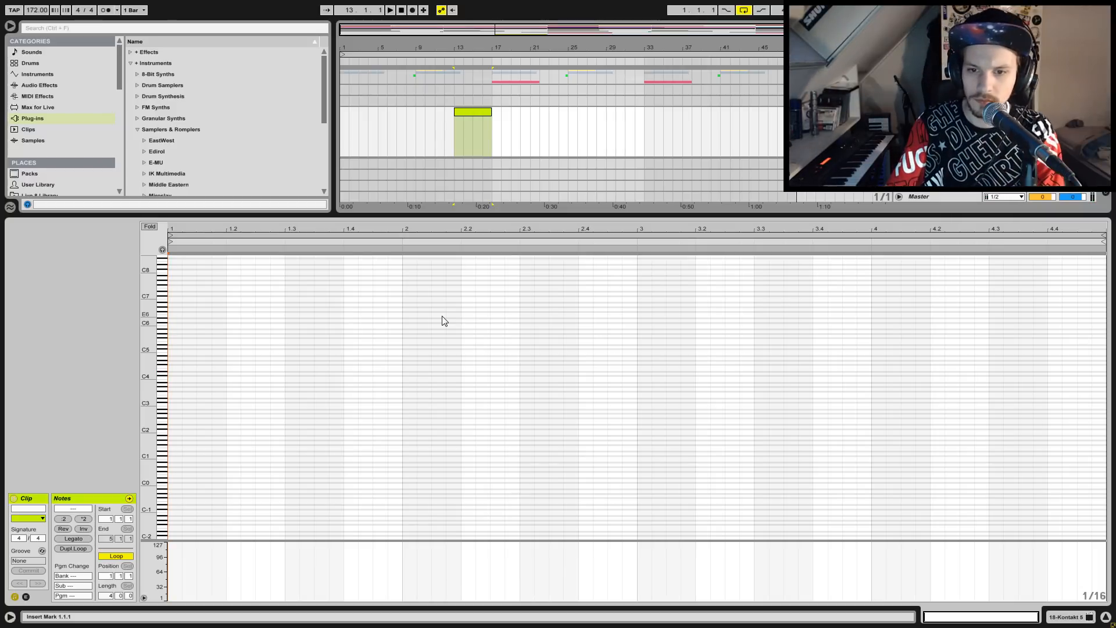
left_click_drag(997, 372, 1104, 370)
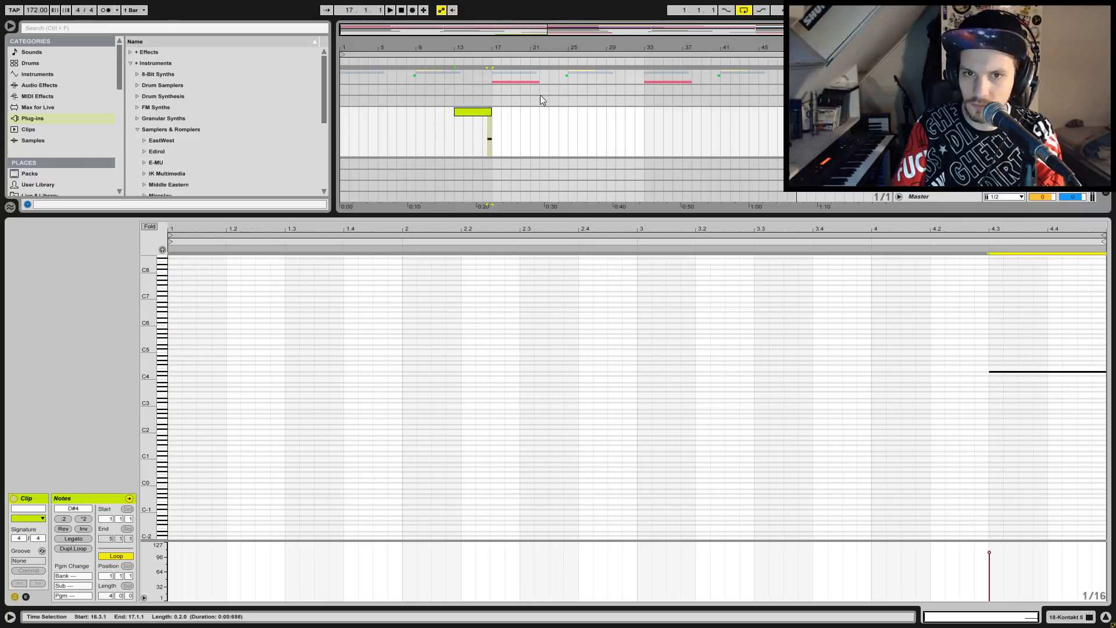
left_click(488, 135)
key("space")
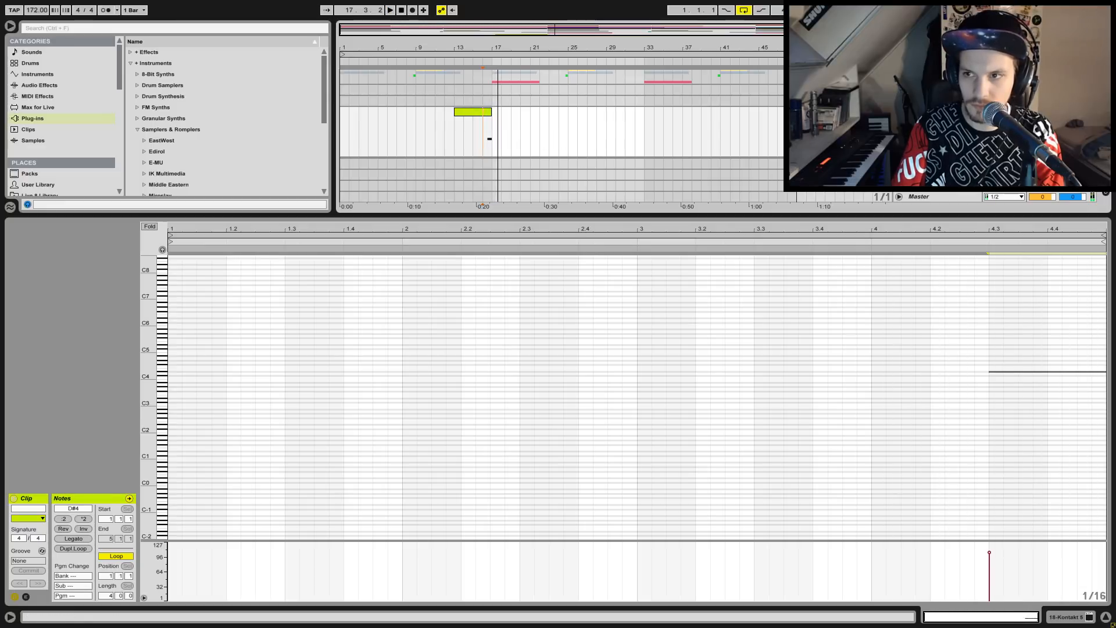
- Extend the D#4 note's start back to 3.1.1 so it lasts two bars, and play it back
left_click(995, 372)
key("space")
left_click_drag(991, 371, 638, 372)
key("space")
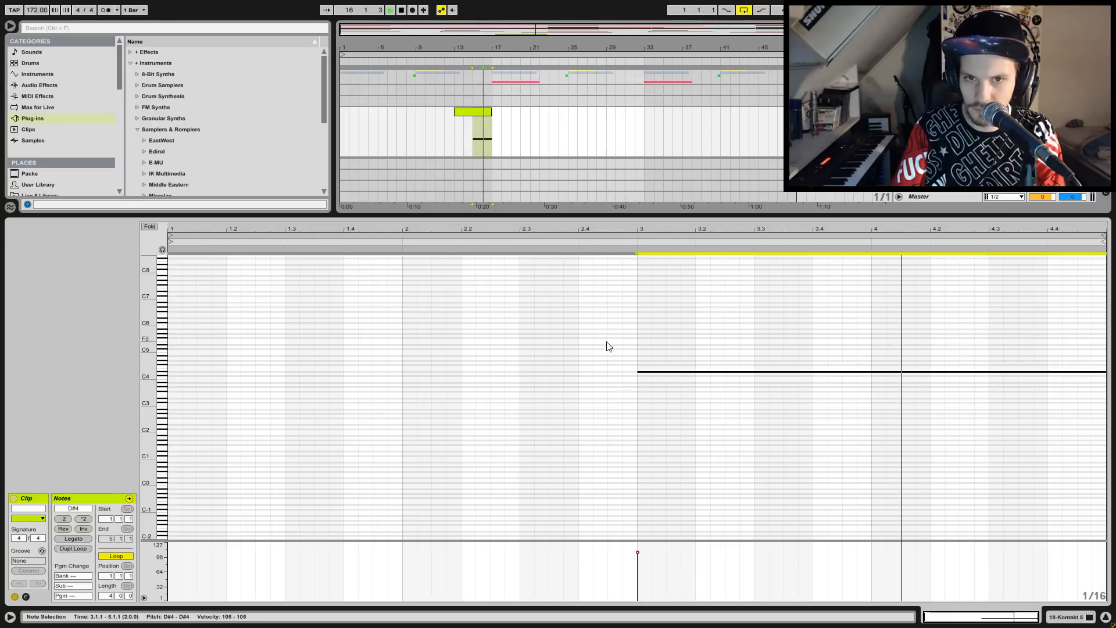
key("space")
left_click(480, 134)
key("space")
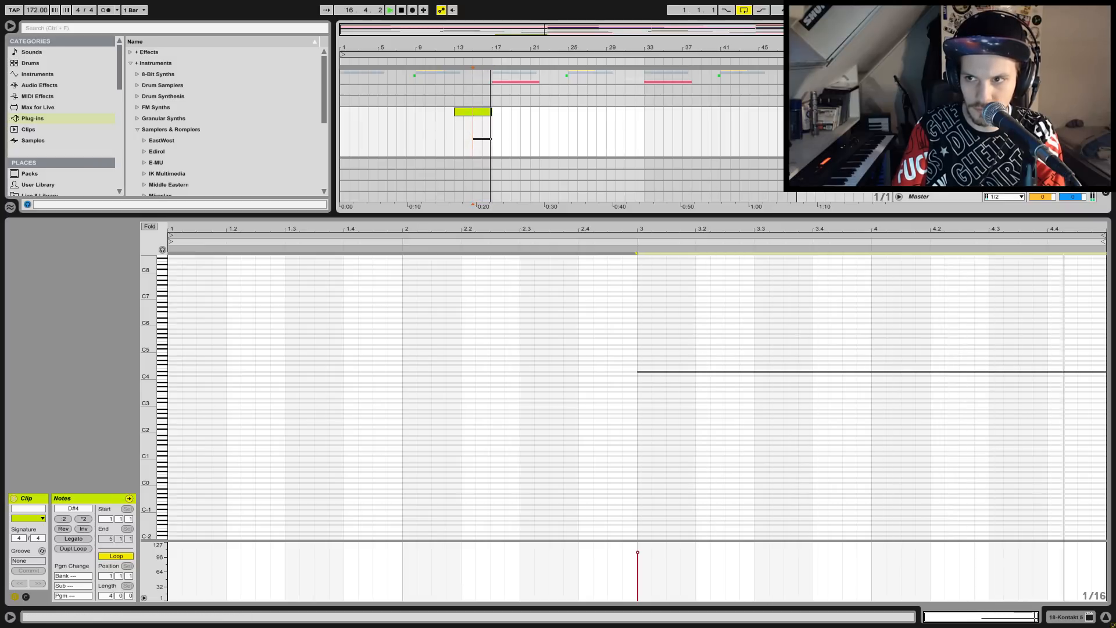
key("space")
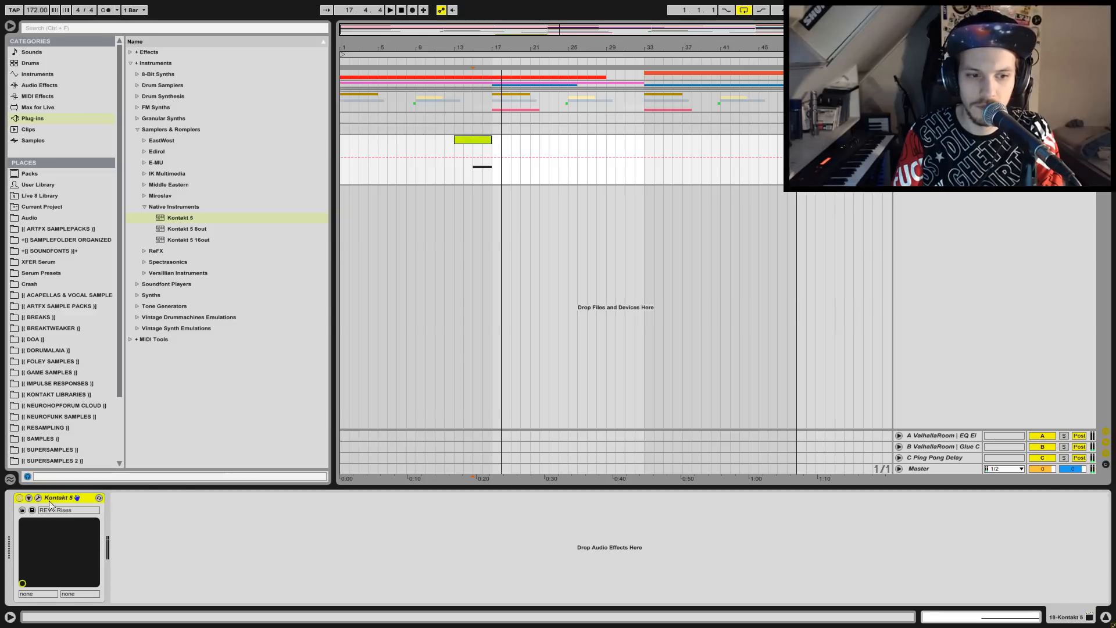
- Switch the rise bank to [A] 2 bars+tails and compare it soloed and in the full mix
left_click(38, 498)
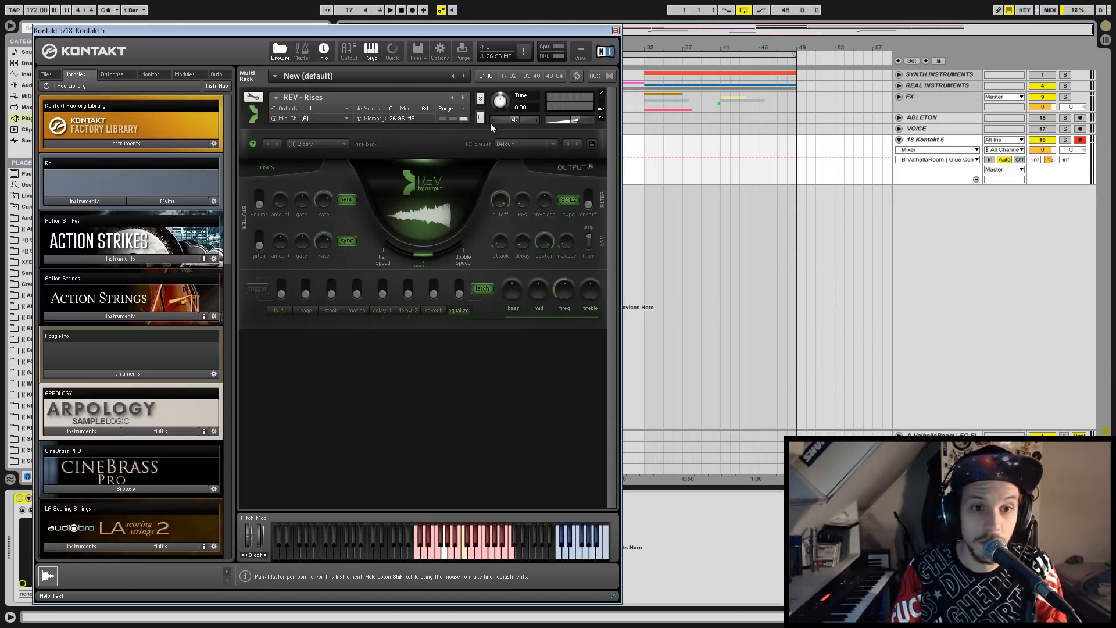
left_click(339, 144)
left_click(325, 197)
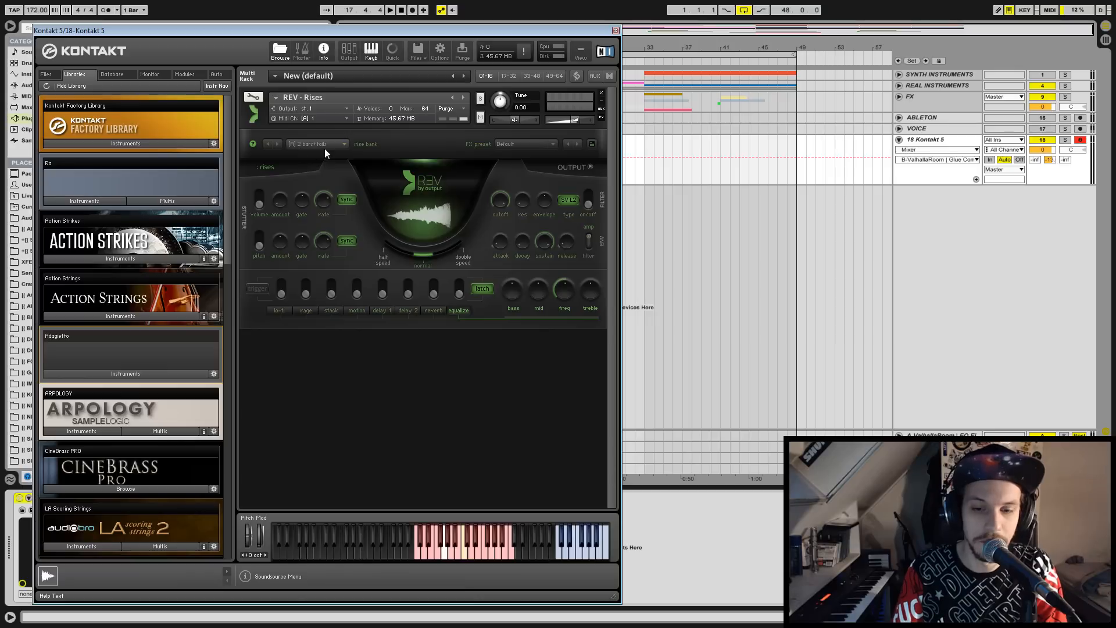
left_click(1065, 141)
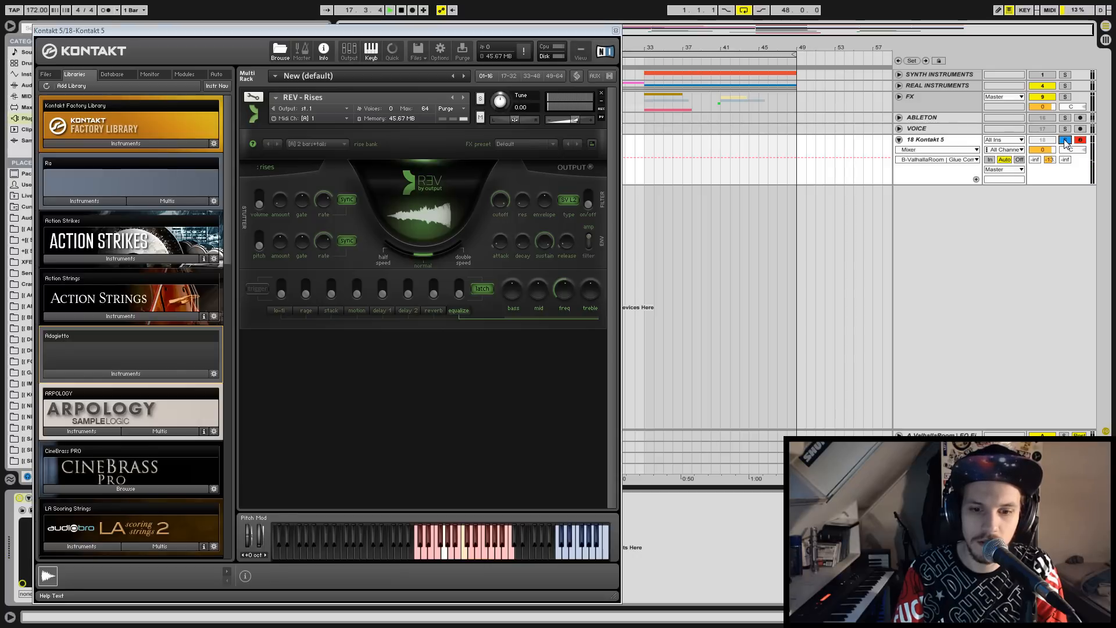
left_click(1065, 141)
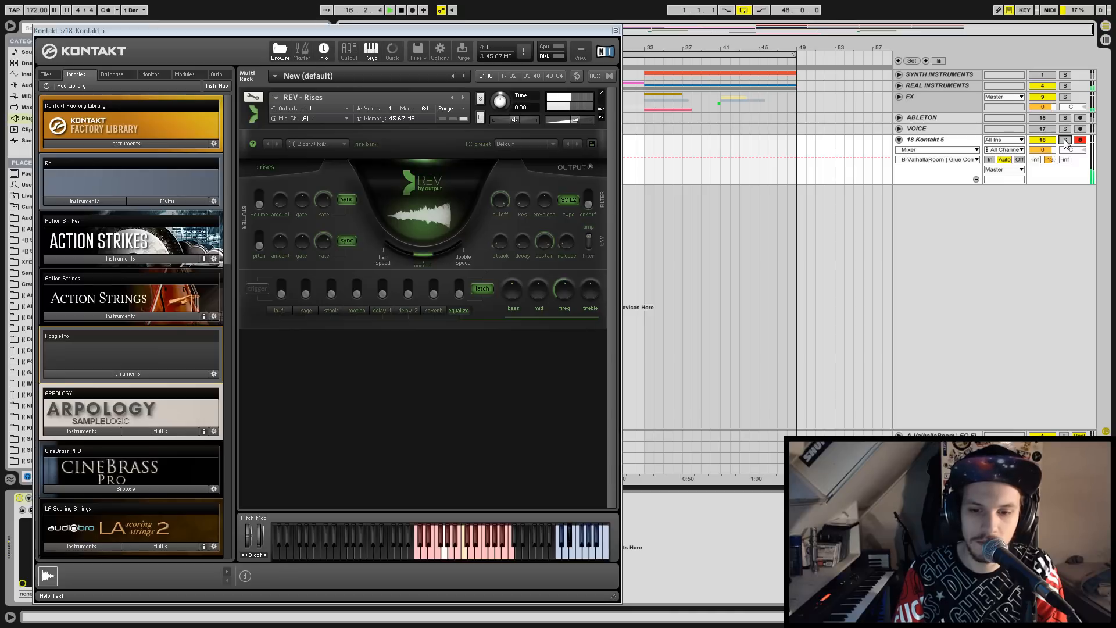
left_click(616, 30)
- Transpose the rise note in the Kontakt clip down to C4, play it back and close the note editor
double_click(485, 140)
key("space")
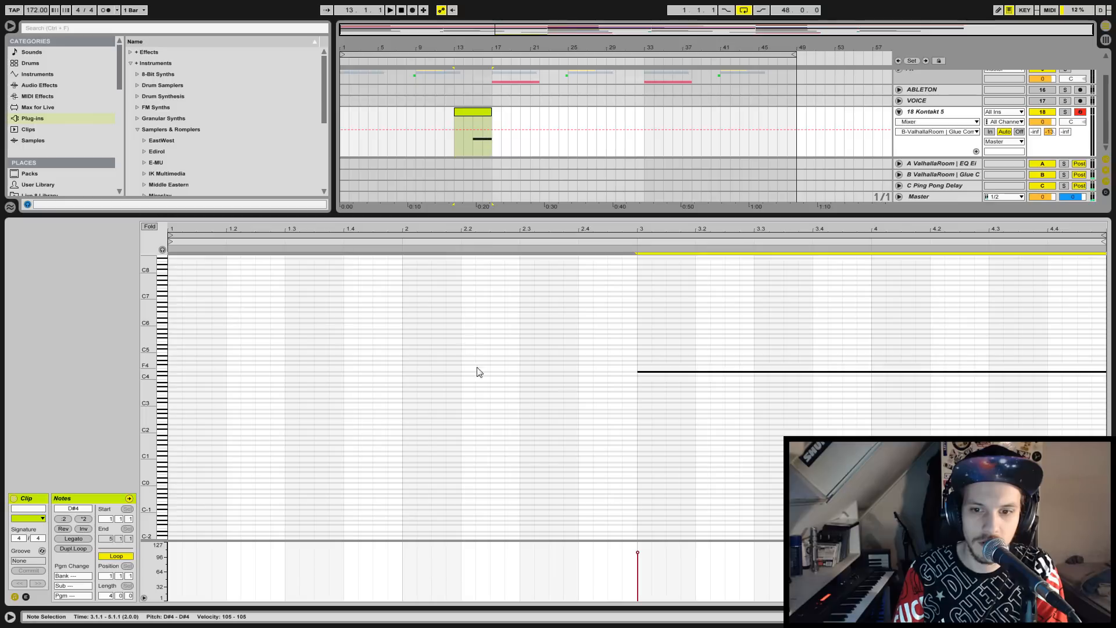
mouse_move(665, 371)
left_mouse_down()
mouse_move(666, 359)
mouse_move(667, 379)
left_mouse_up()
key("space")
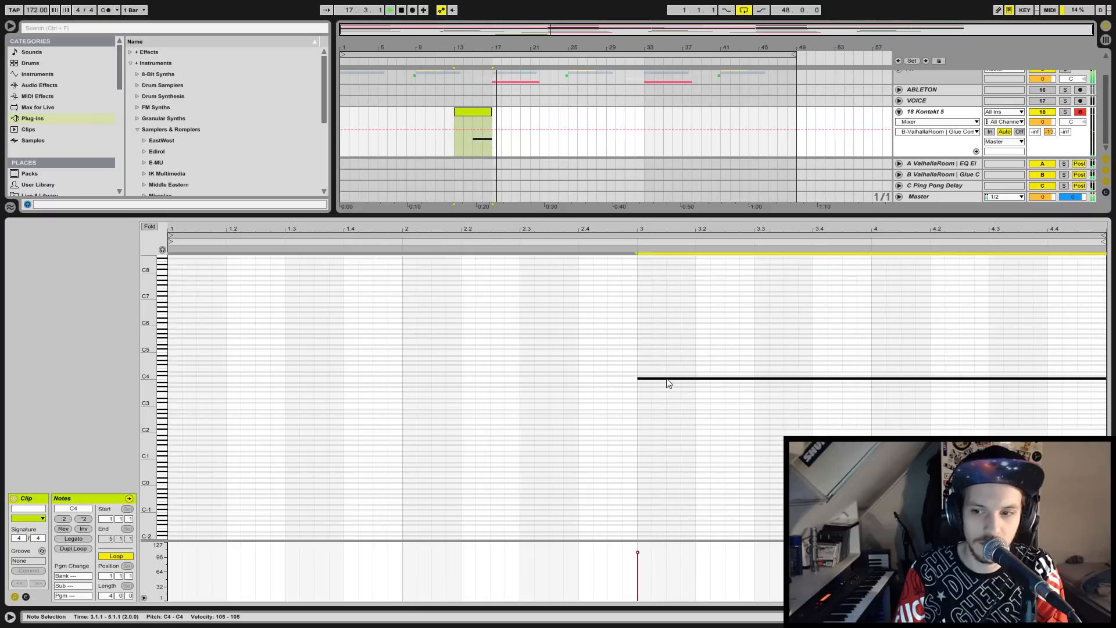
key("space")
key("shift+Tab")
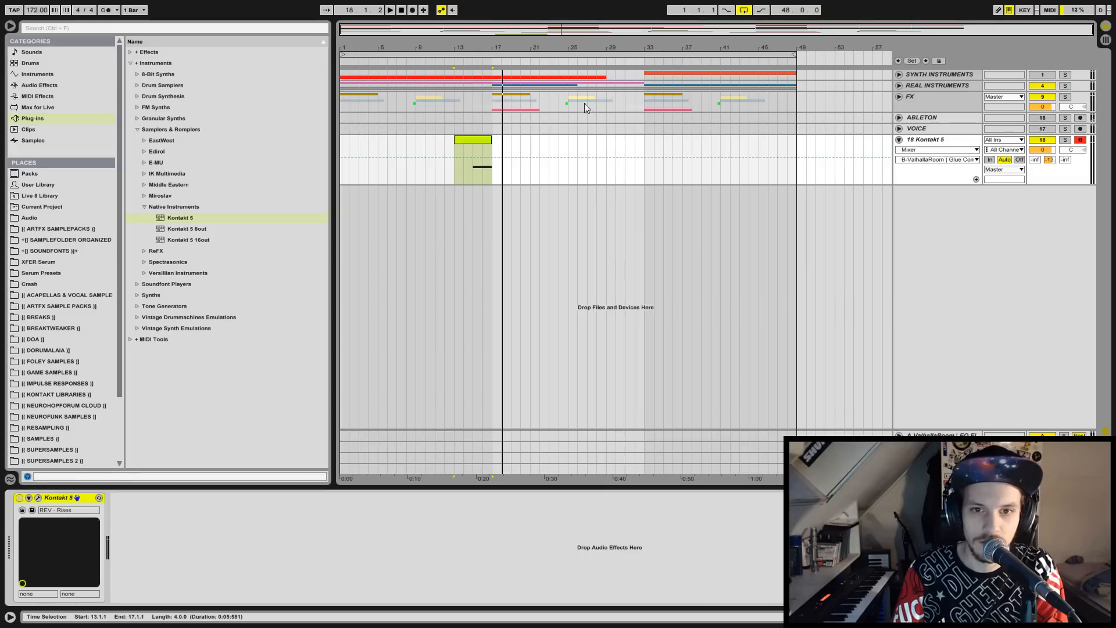
- Transpose the DUDUK clip's melody notes from bar 17 to 28 down one octave and play the result
left_click(475, 159)
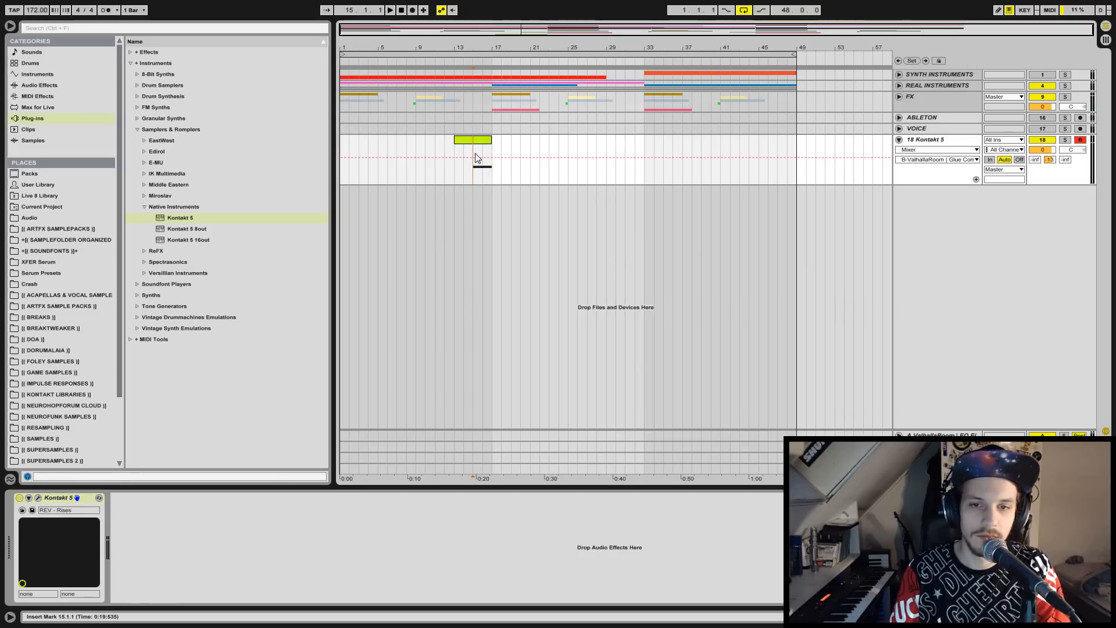
left_click(899, 85)
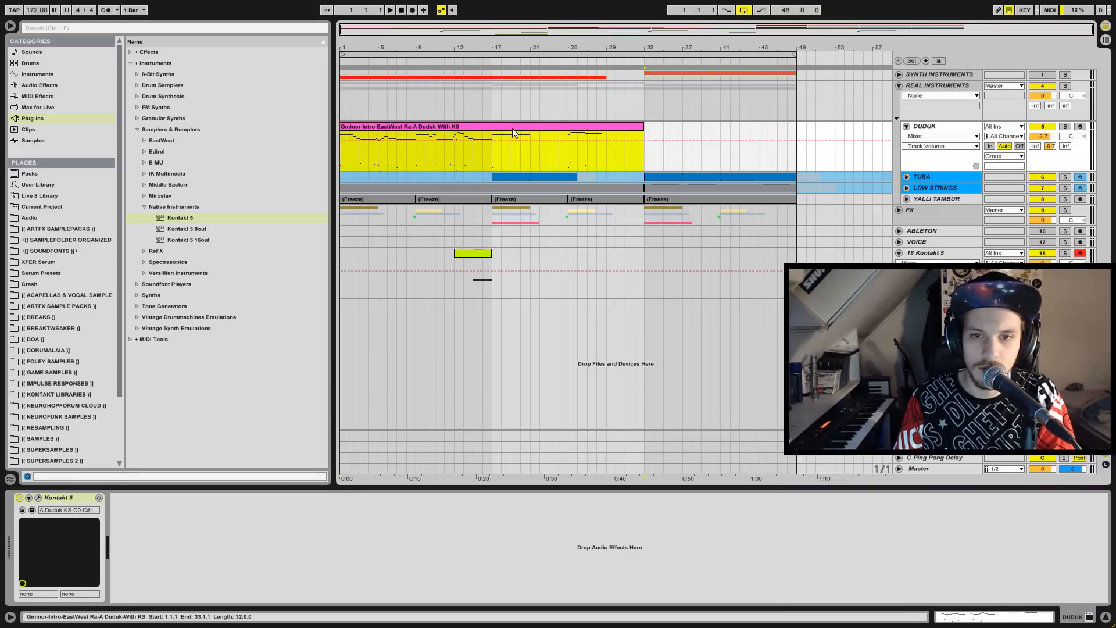
double_click(515, 130)
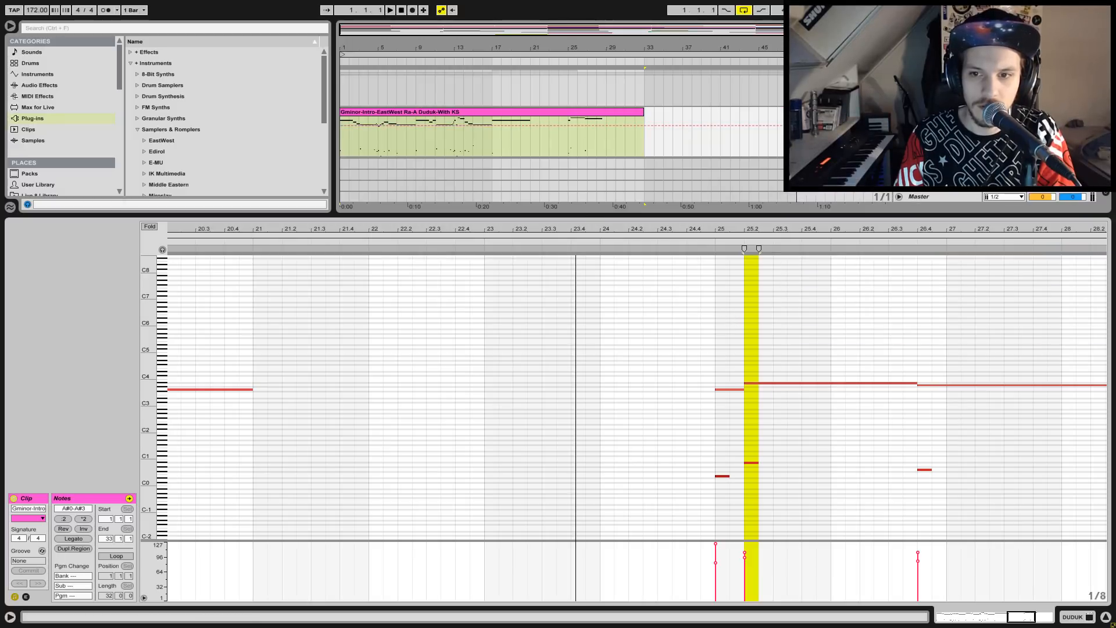
left_click_drag(578, 225, 579, 192)
left_click_drag(673, 365, 974, 425)
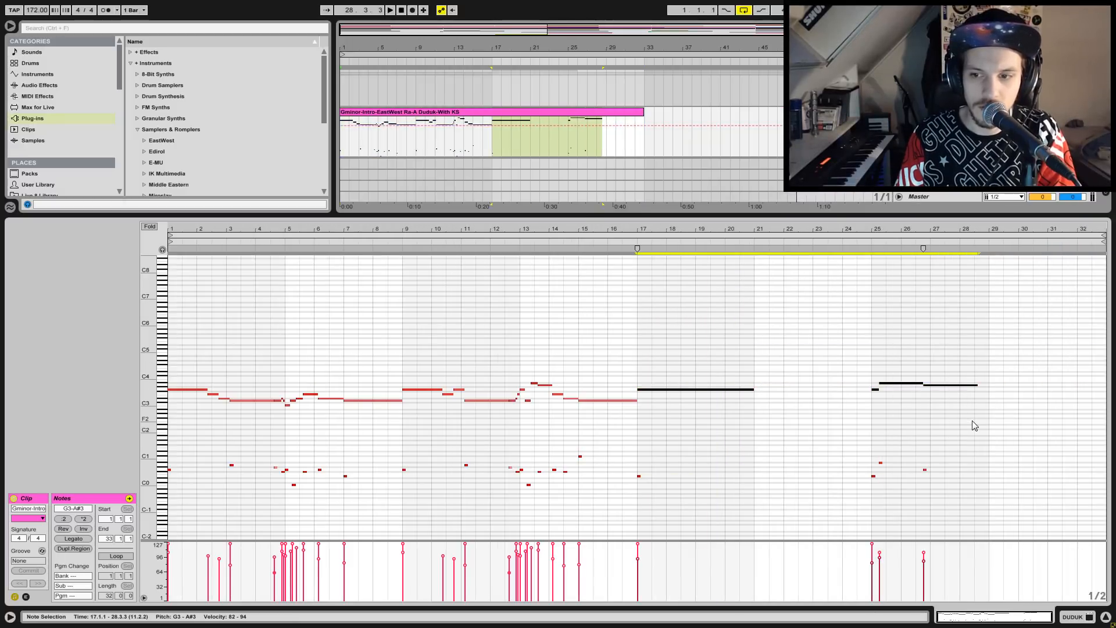
key("shift+Down")
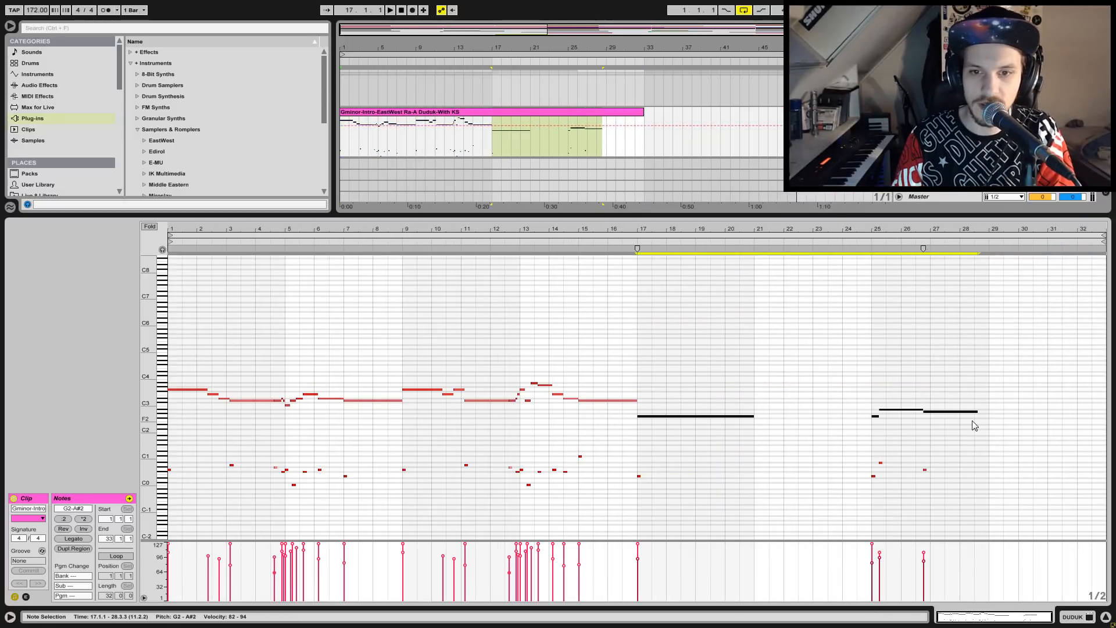
left_click(479, 142)
key("space")
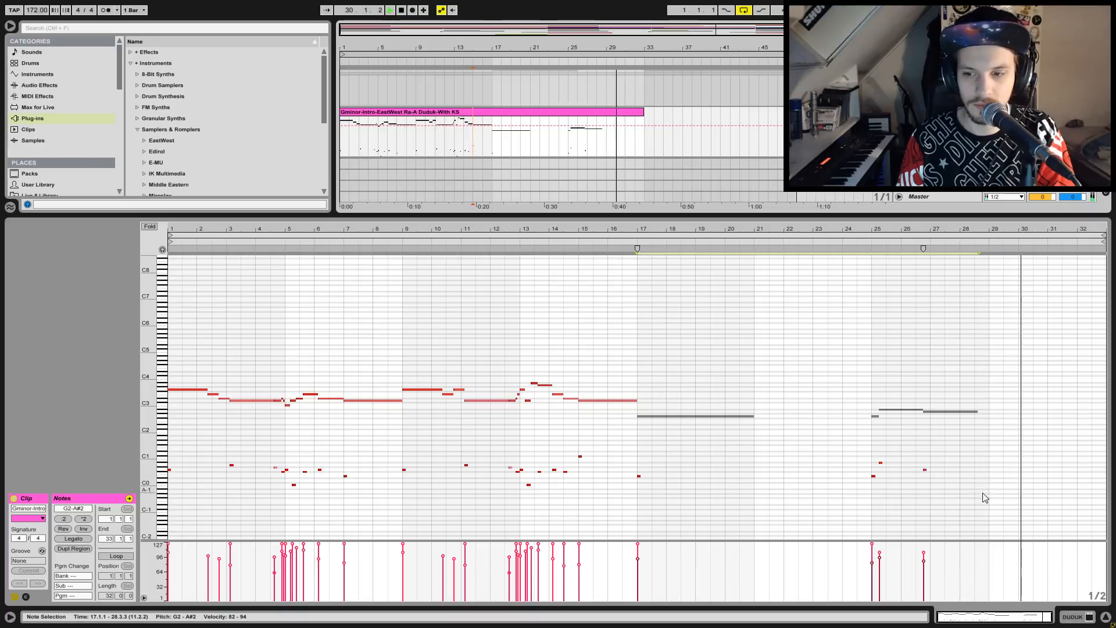
- Raise the duduk keyswitch note at 26.4 by a semitone, move the one at 25.2 to C1, and listen from bar 25
left_click(924, 479)
key("space")
left_click(925, 469)
key("Up")
key("space")
key("space")
left_click_drag(882, 443, 885, 482)
key("space")
left_click(568, 138)
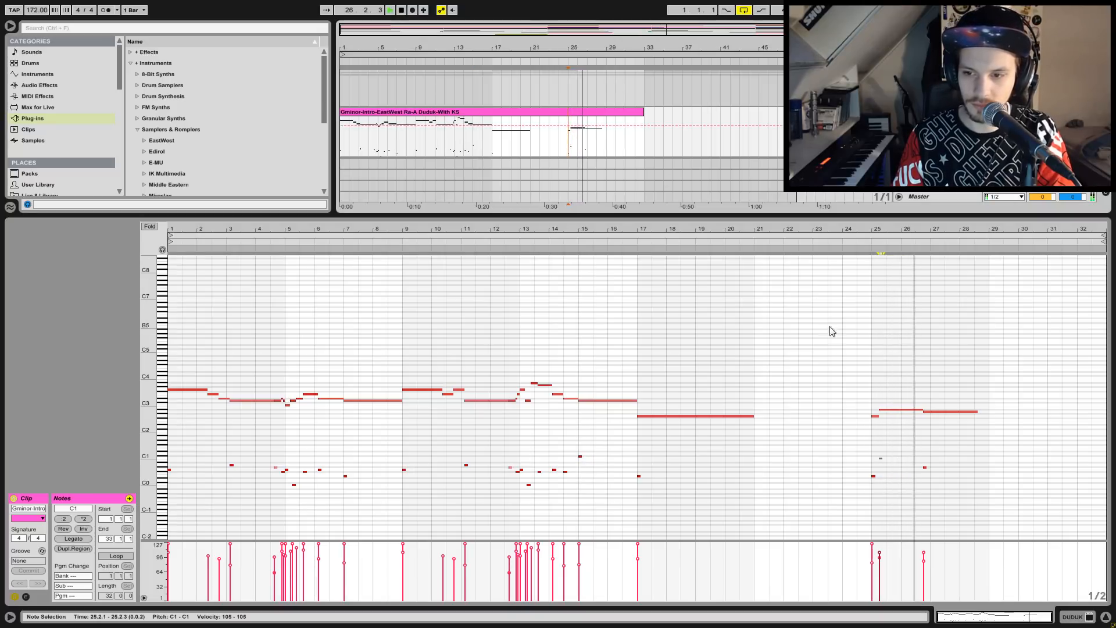
- Lower the duduk keyswitch note at 25.2 from C1 to A0 while listening to the phrase from that point
key("space")
left_click_drag(881, 453, 883, 476)
key("space")
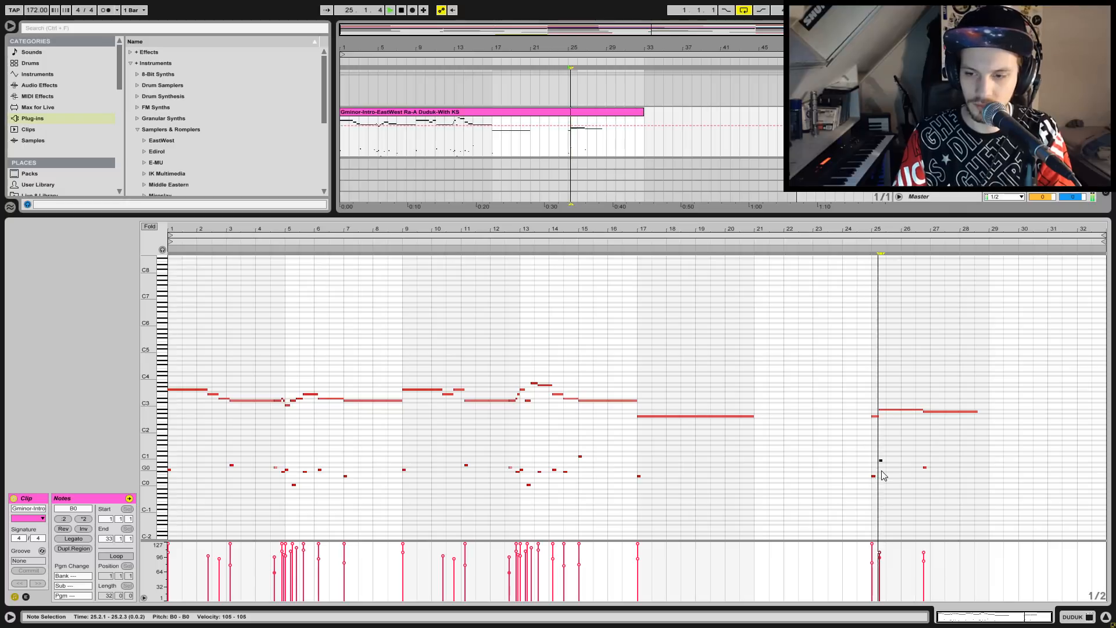
key("Down")
key("Down")
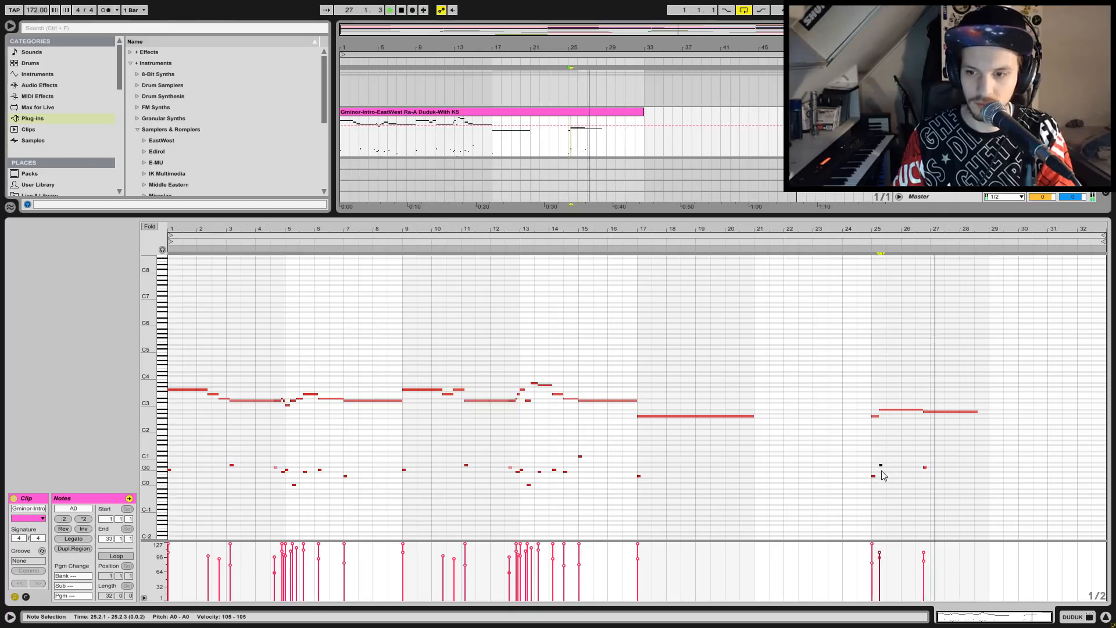
- Raise the duduk keyswitch note at 26.4 to A#0 and extend the final A2 melody note to bar 29
left_click(925, 467)
key("Up")
key("Up")
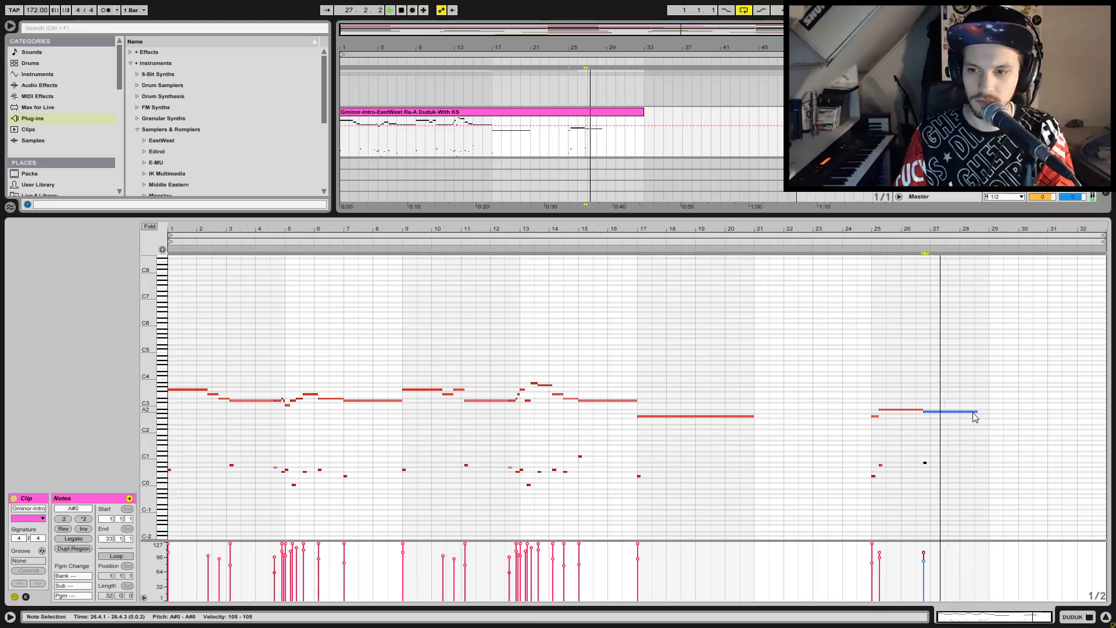
left_click_drag(977, 412, 992, 411)
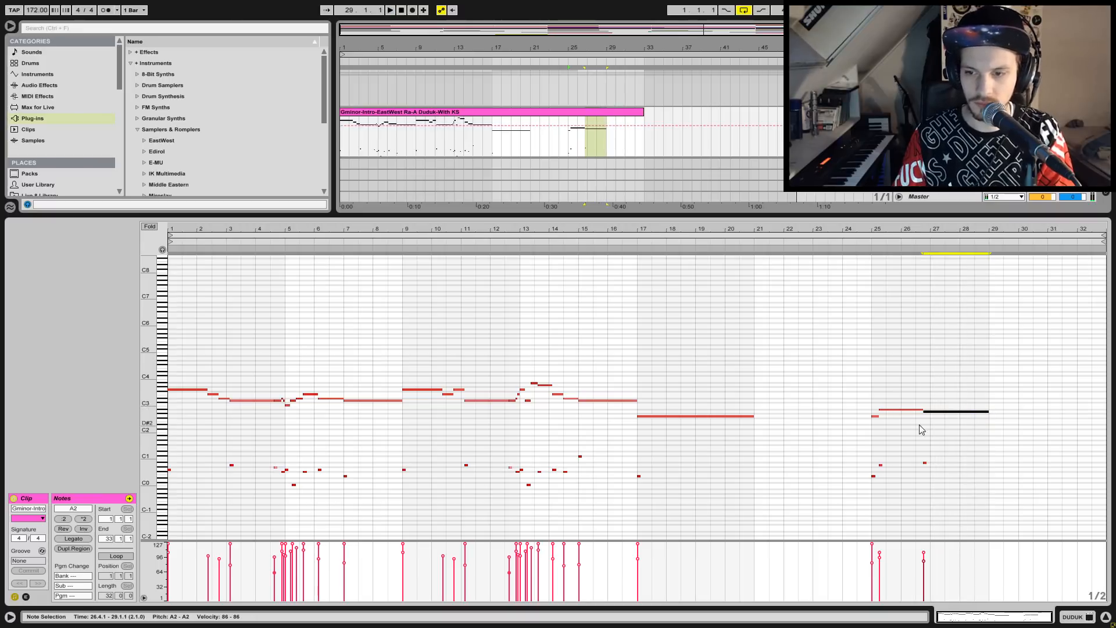
- Audition the keyswitch note at 26.4 on B0 and C1, then set it to G0 and play the phrase
left_click(925, 463)
key("space")
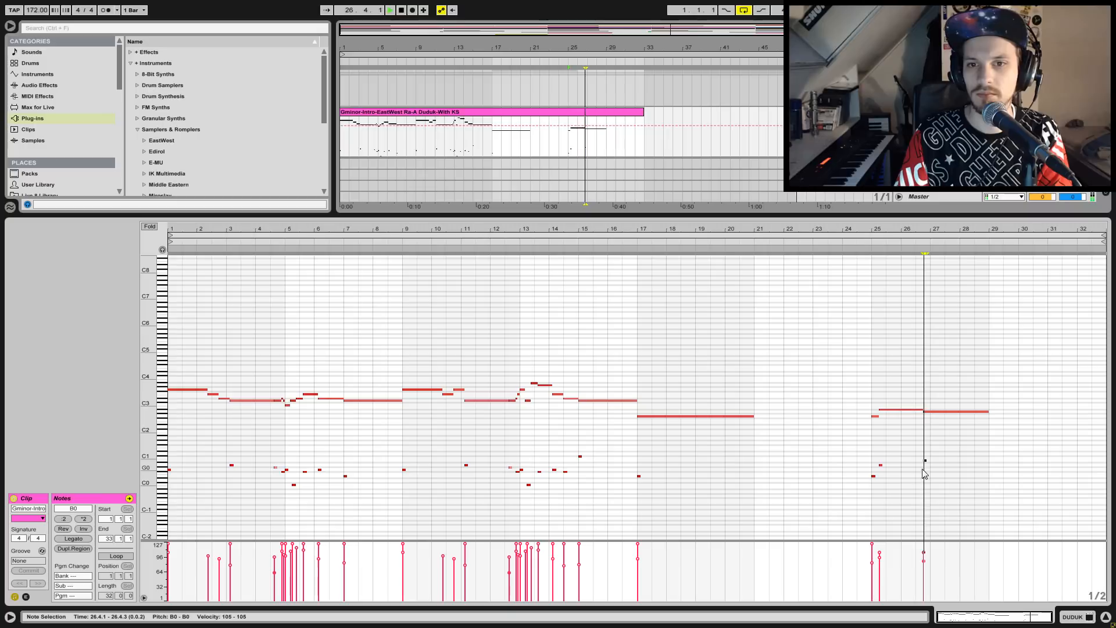
key("space")
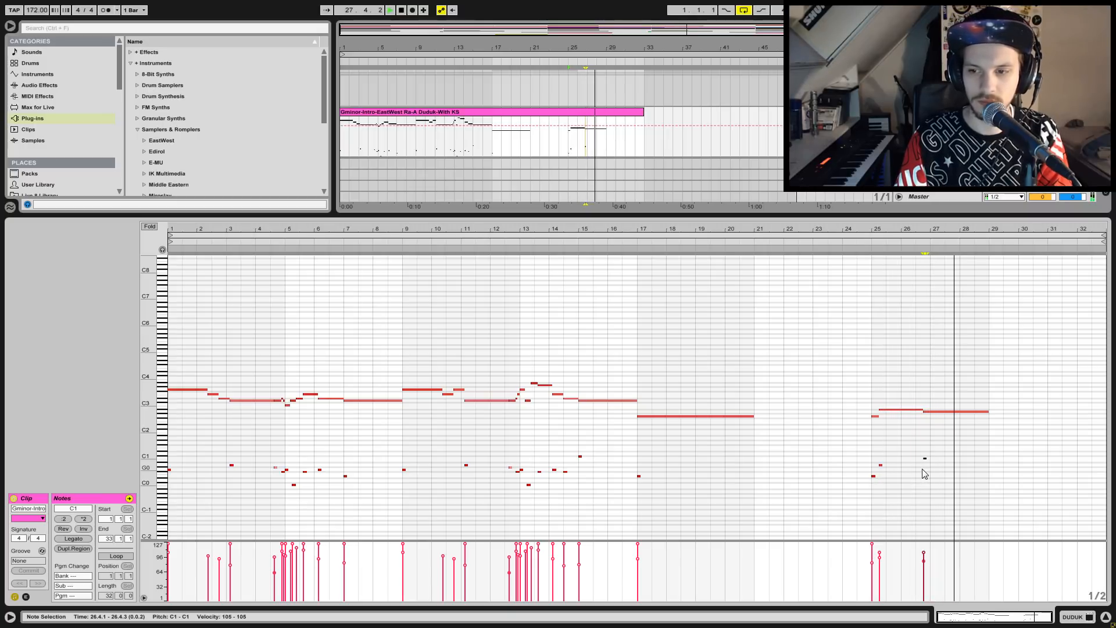
key("space")
key("Down")
key("Down")
key("Down")
key("space")
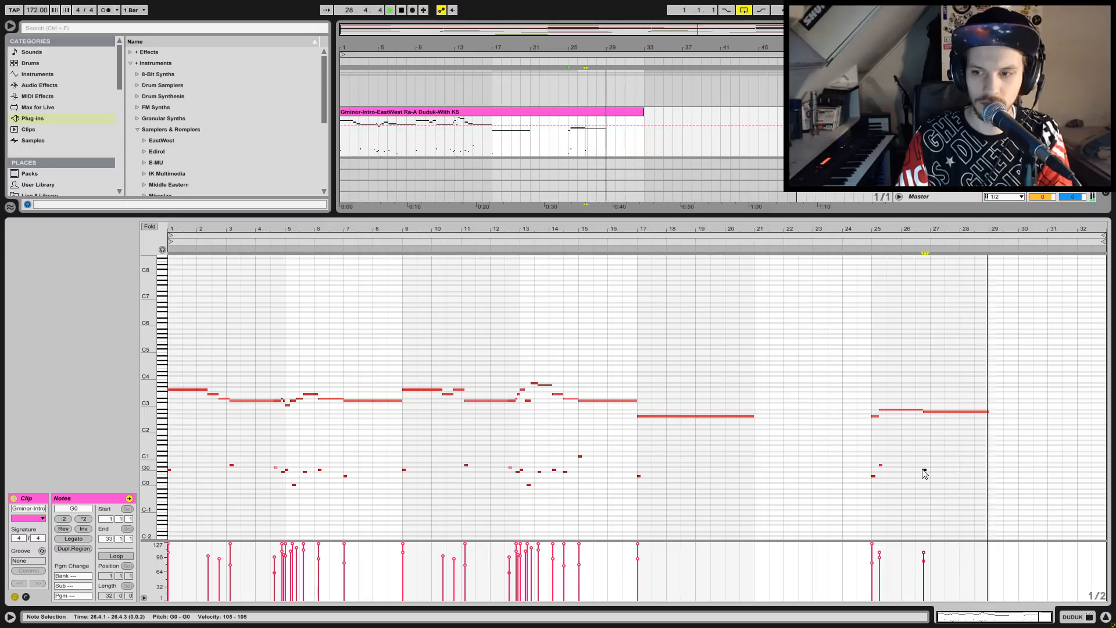
key("space")
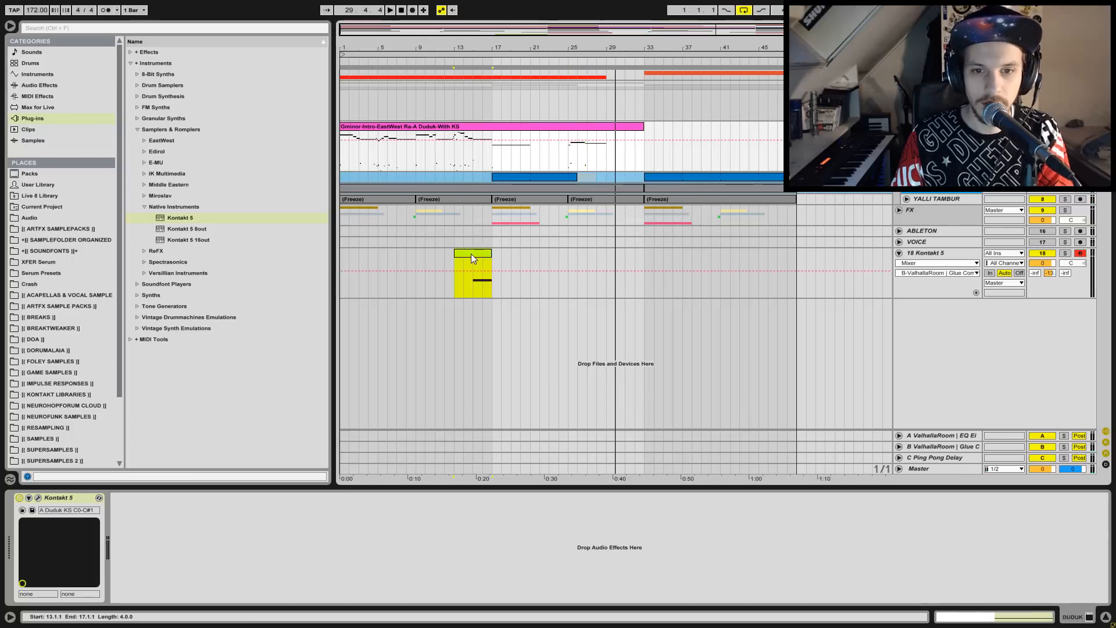
- Copy the Kontakt rise clip from bar 13 to bar 29 and listen to the transition from bar 31
left_click_drag(471, 253, 624, 263)
left_click(626, 265)
key("space")
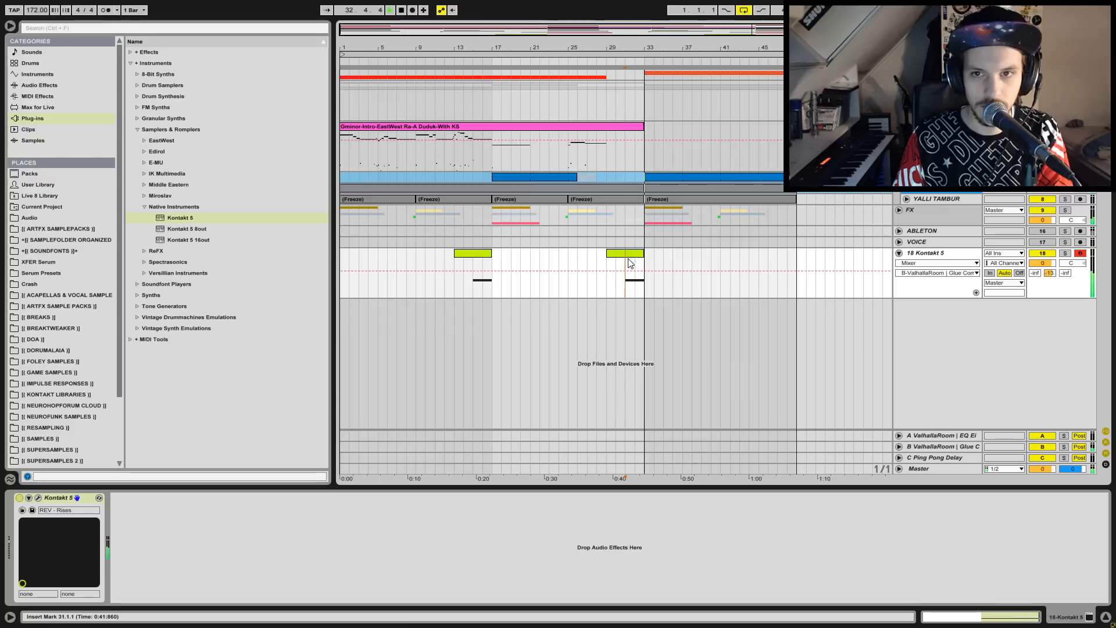
key("space")
left_click(620, 256)
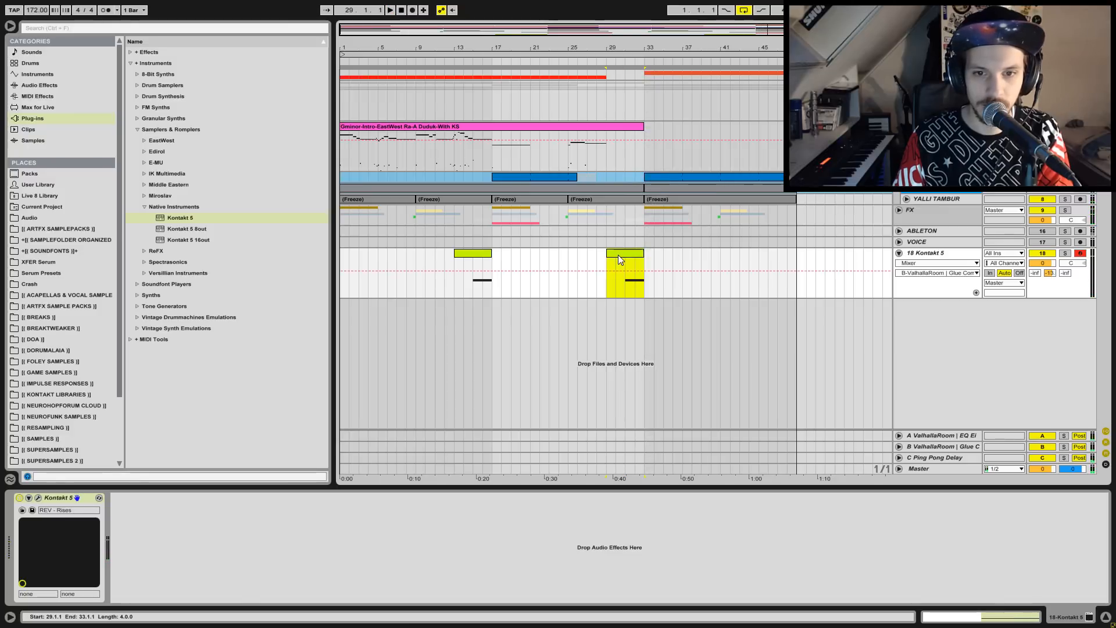
left_click(456, 263)
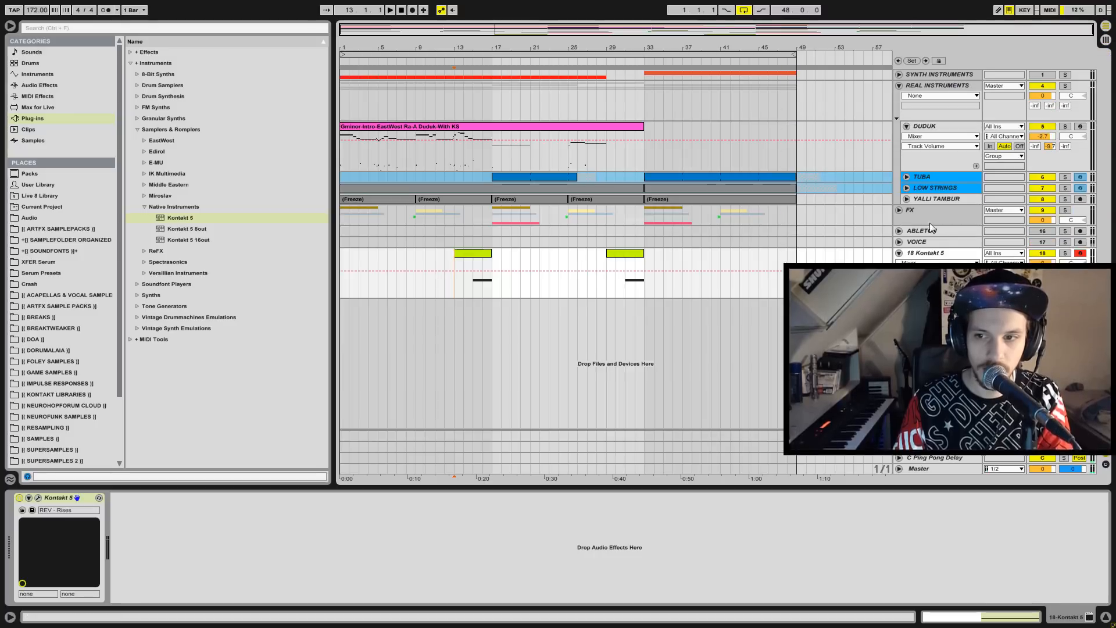
- Rename the Kontakt rise track to "2 BAR RISER - REV" and move it into the FX group
left_click(936, 254)
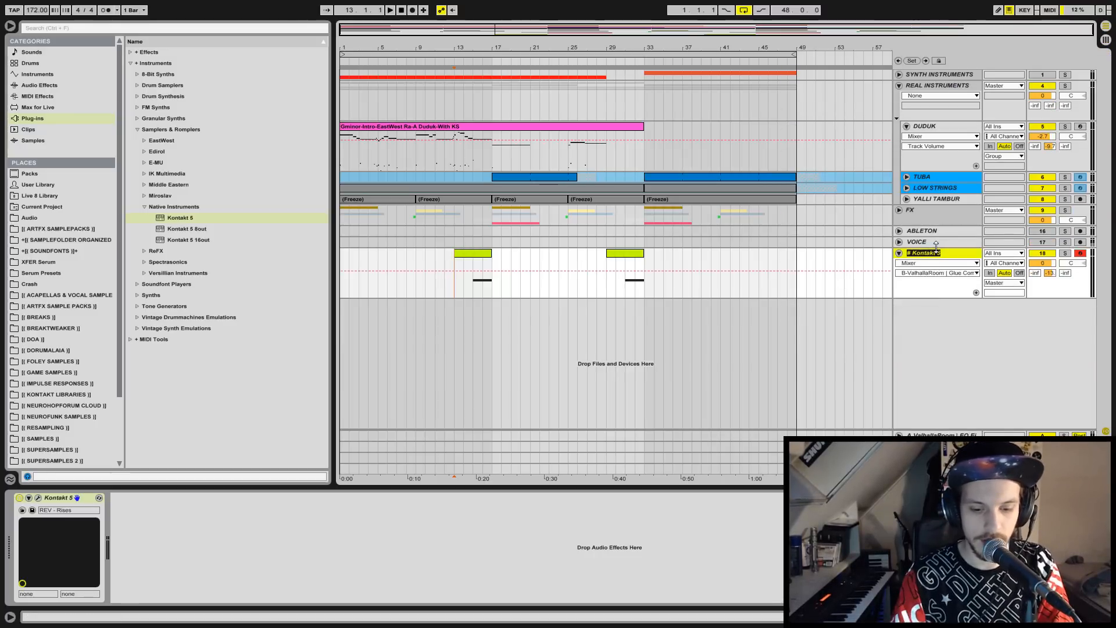
type("2 BAR RISER - REV")
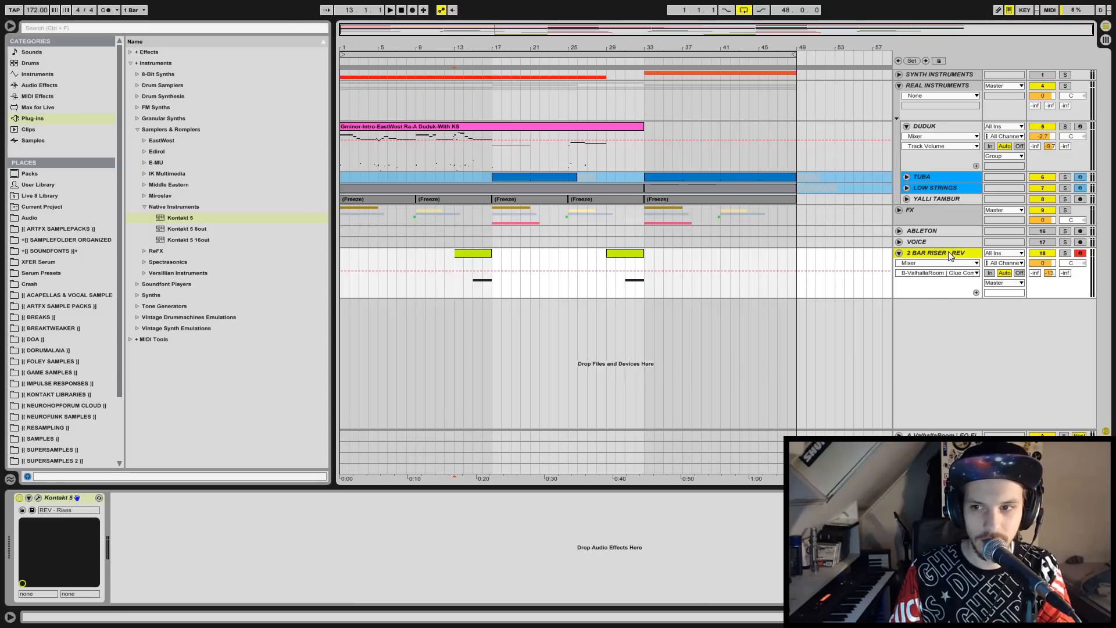
left_click_drag(928, 229, 924, 215)
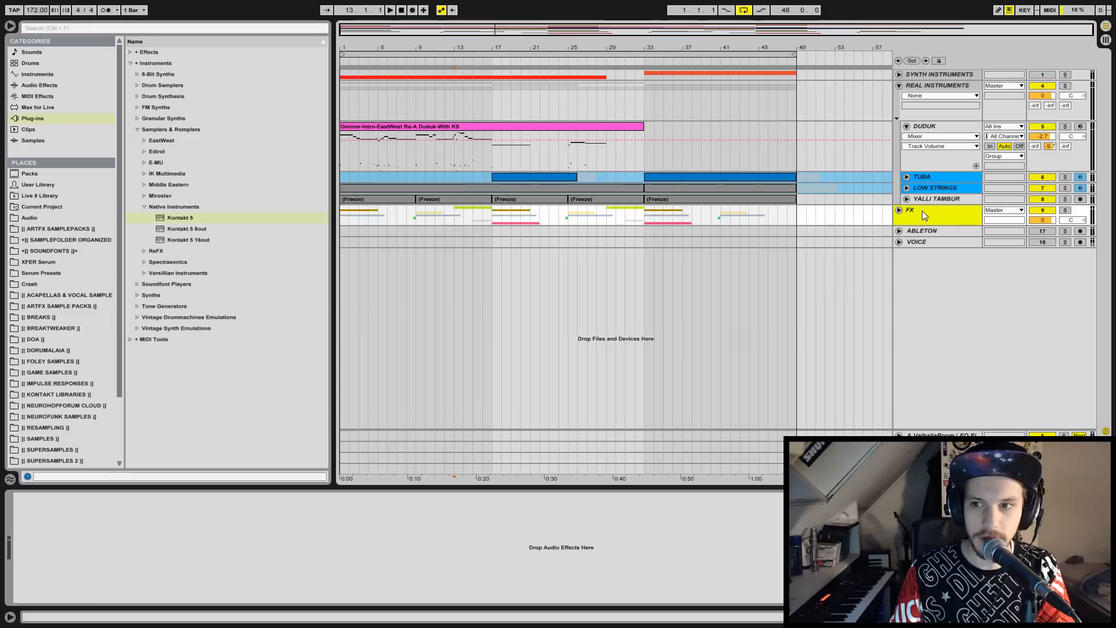
- Check the FX group soloed from bar 13, unsolo it, and collapse the REAL INSTRUMENTS group
left_click(1065, 210)
key("space")
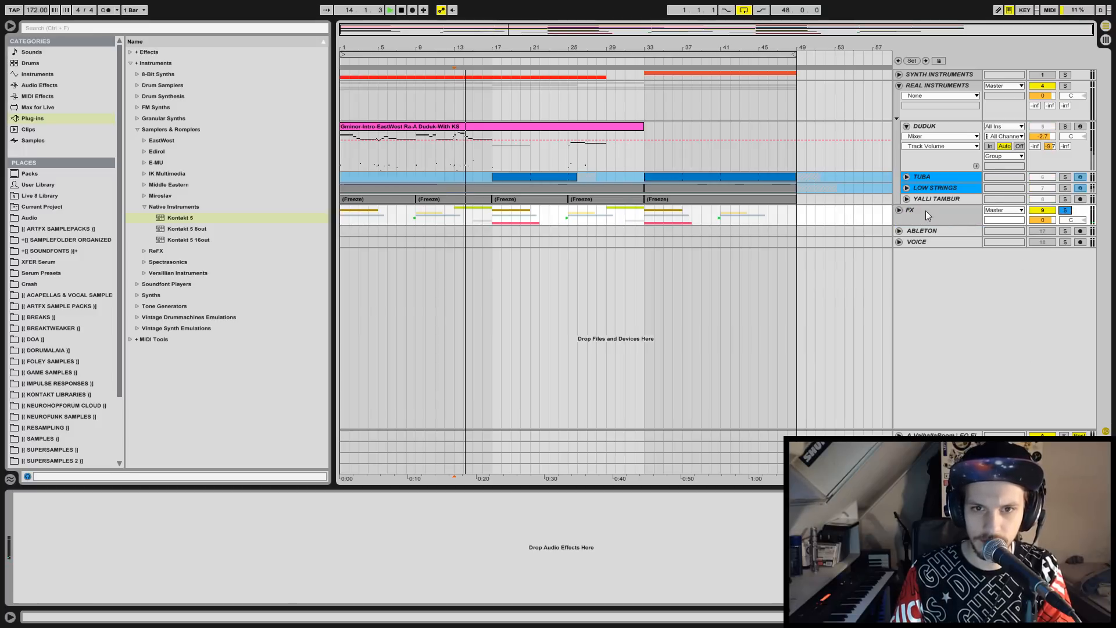
left_click(1064, 211)
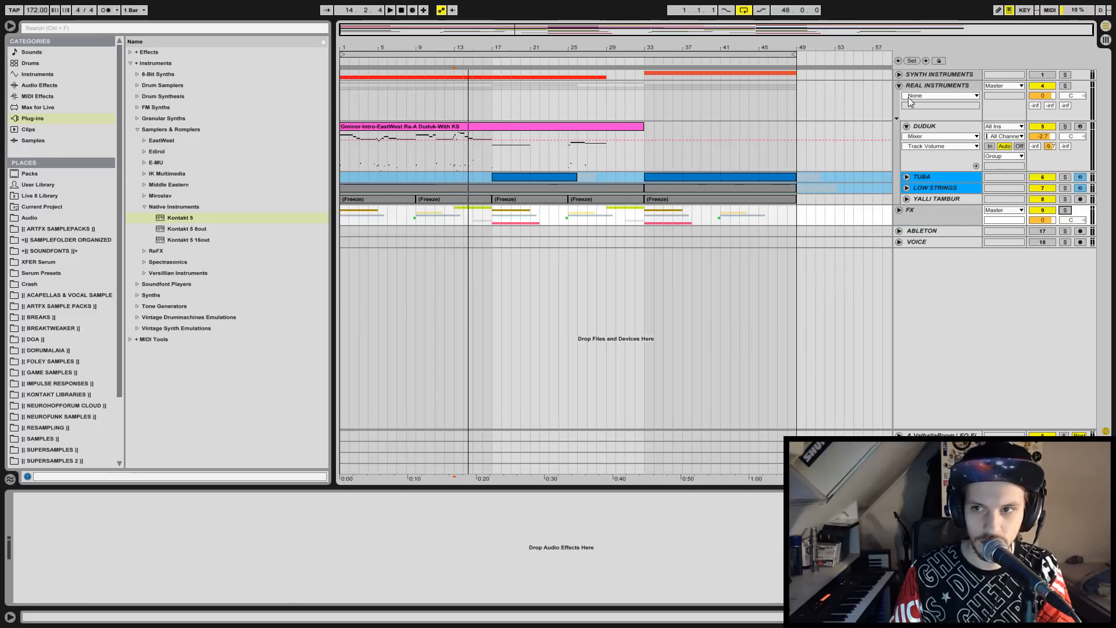
left_click(898, 86)
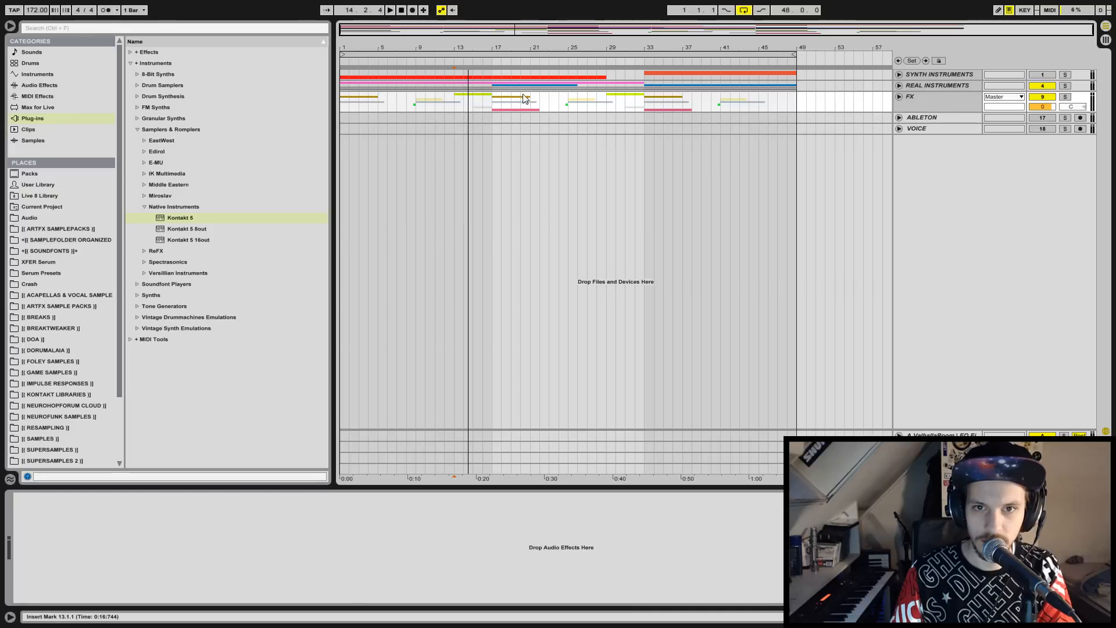
- Insert a new MIDI track below VOICE and load Kontakt 5 on it
left_click(930, 129)
right_click(901, 170)
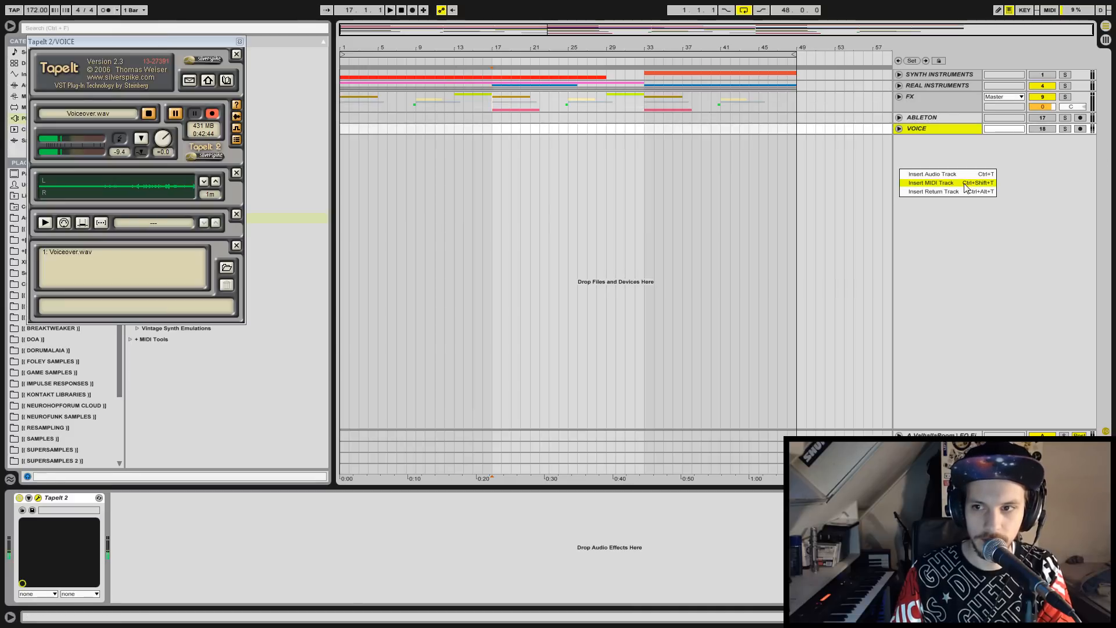
left_click(964, 182)
left_click_drag(152, 217, 579, 183)
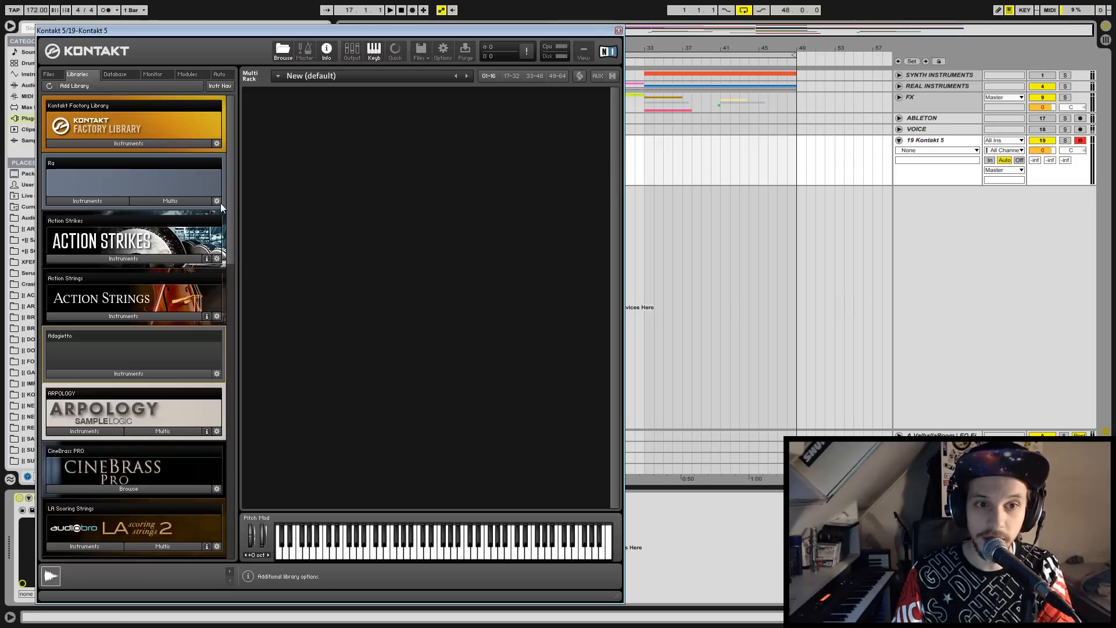
- Load REV - Loops from Kontakt's REV library and close the plug-in window
left_click_drag(231, 193, 224, 328)
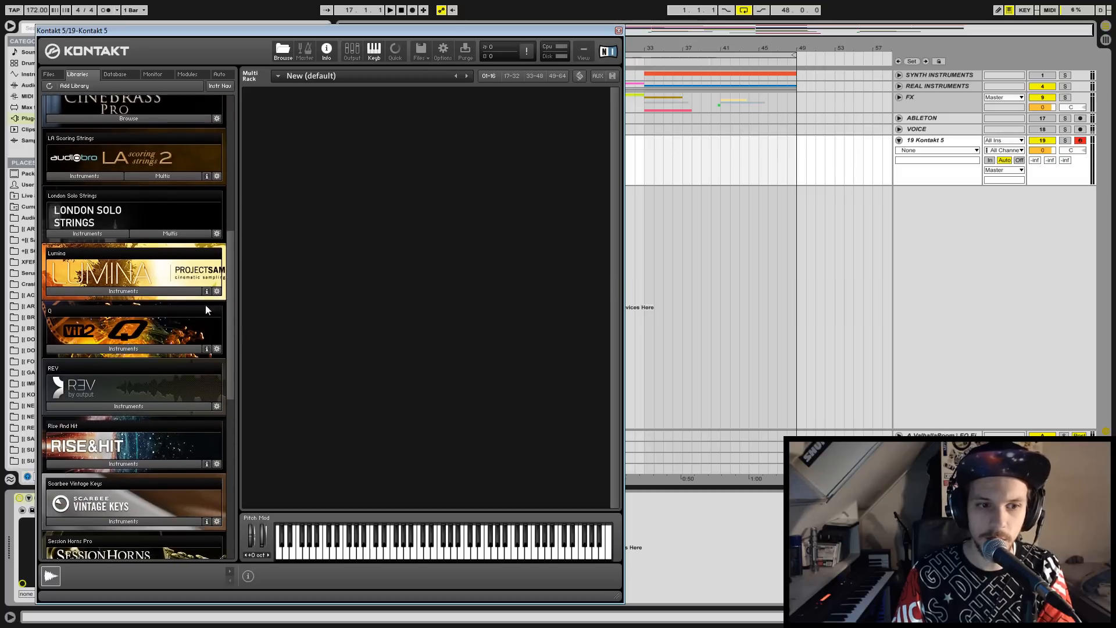
left_click(125, 406)
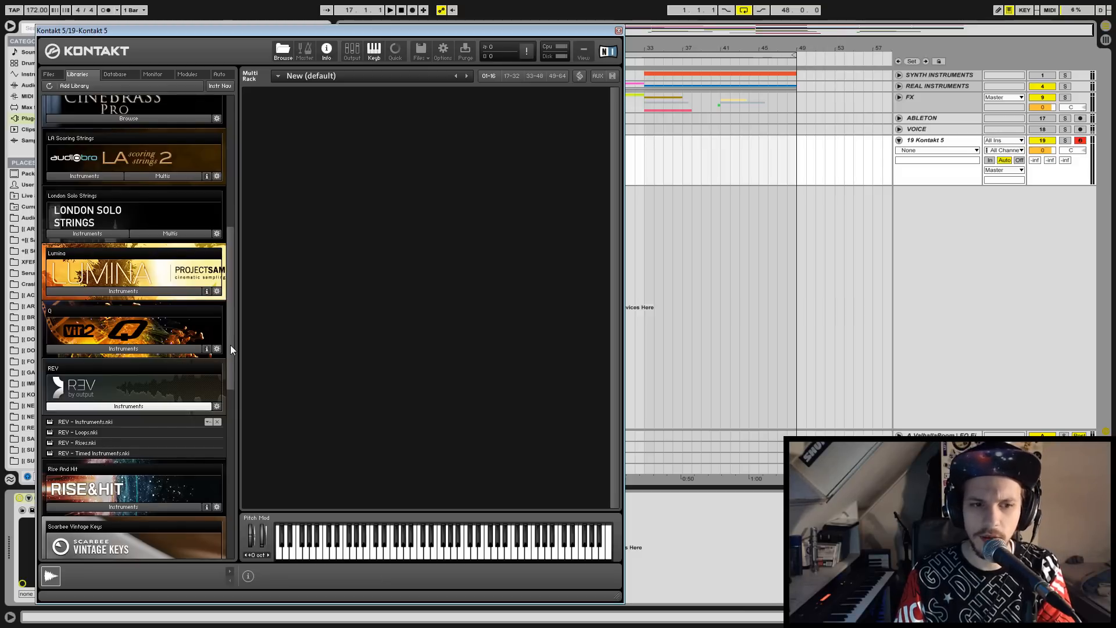
left_click_drag(230, 344, 228, 382)
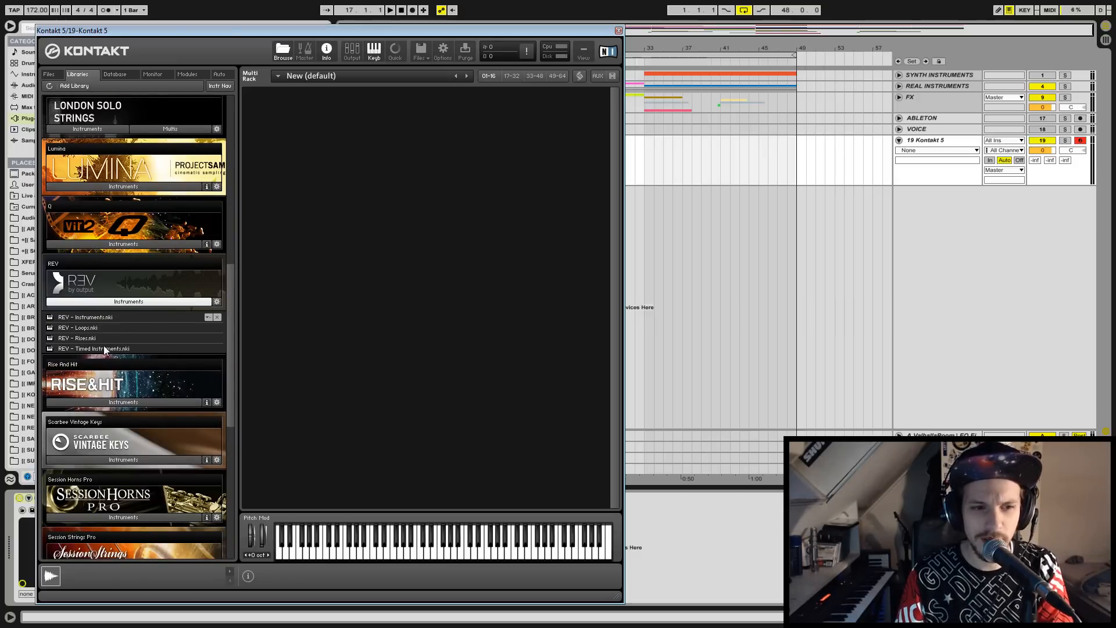
left_click_drag(82, 329, 435, 313)
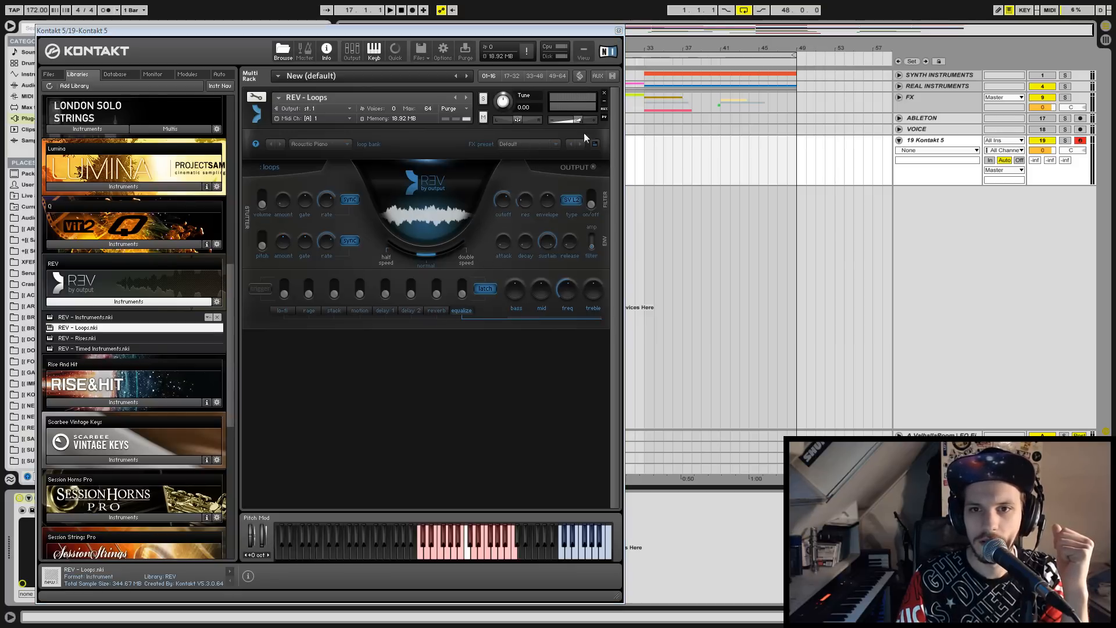
left_click(618, 30)
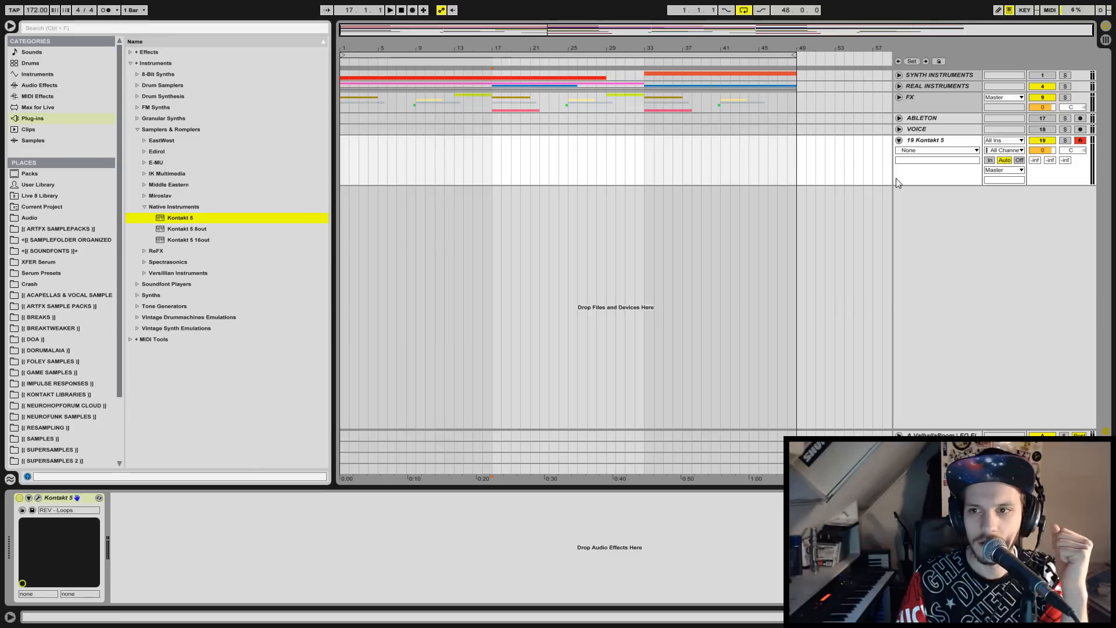
- Create a MIDI clip from bar 17 to 33 on the new Kontakt track, add a four-bar G4 note and play it soloed
left_click_drag(495, 160, 627, 161)
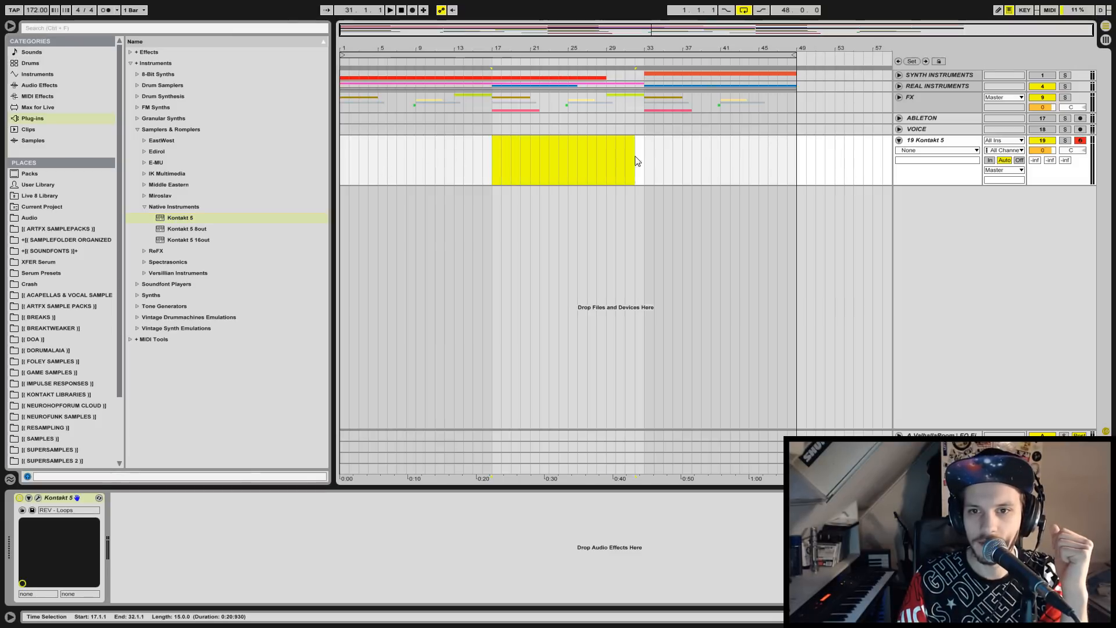
key("ctrl+shift+m")
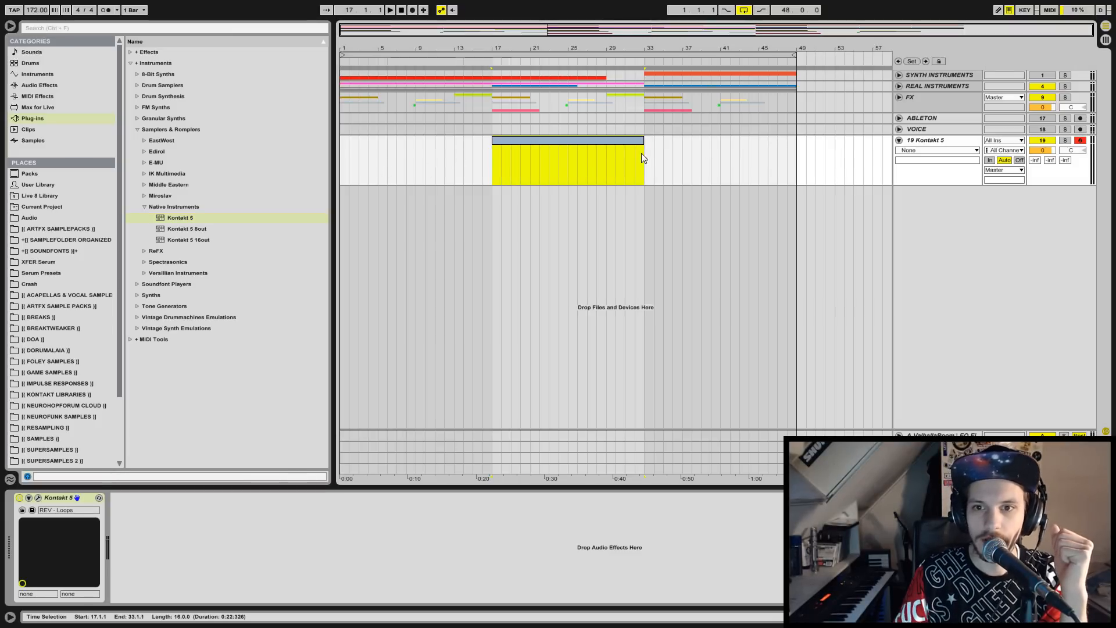
double_click(636, 140)
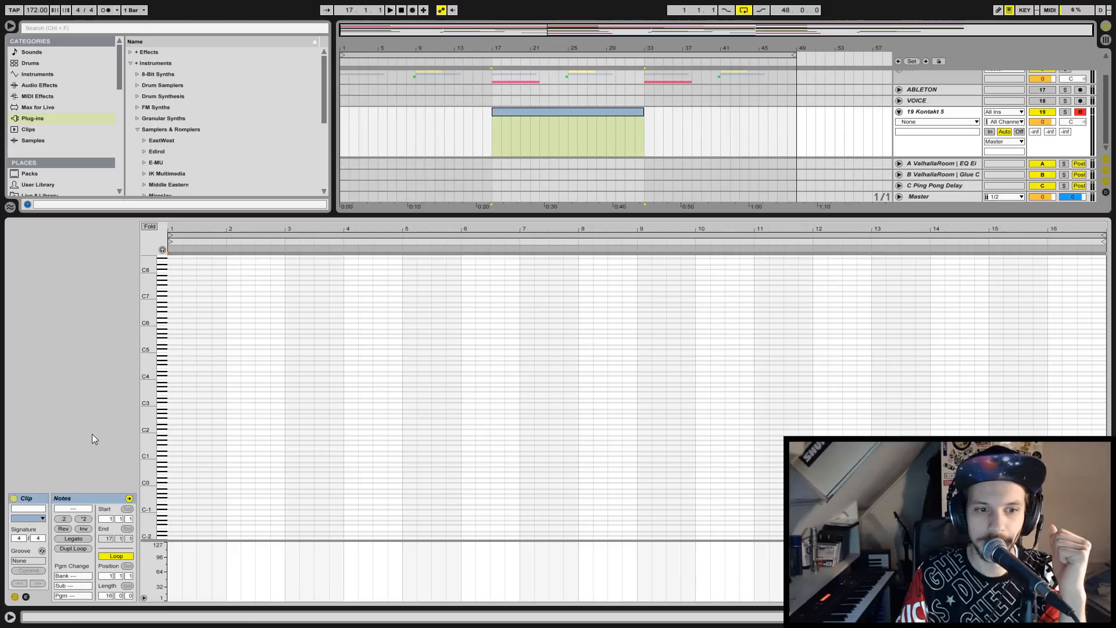
double_click(172, 363)
left_click_drag(177, 365, 405, 346)
key("space")
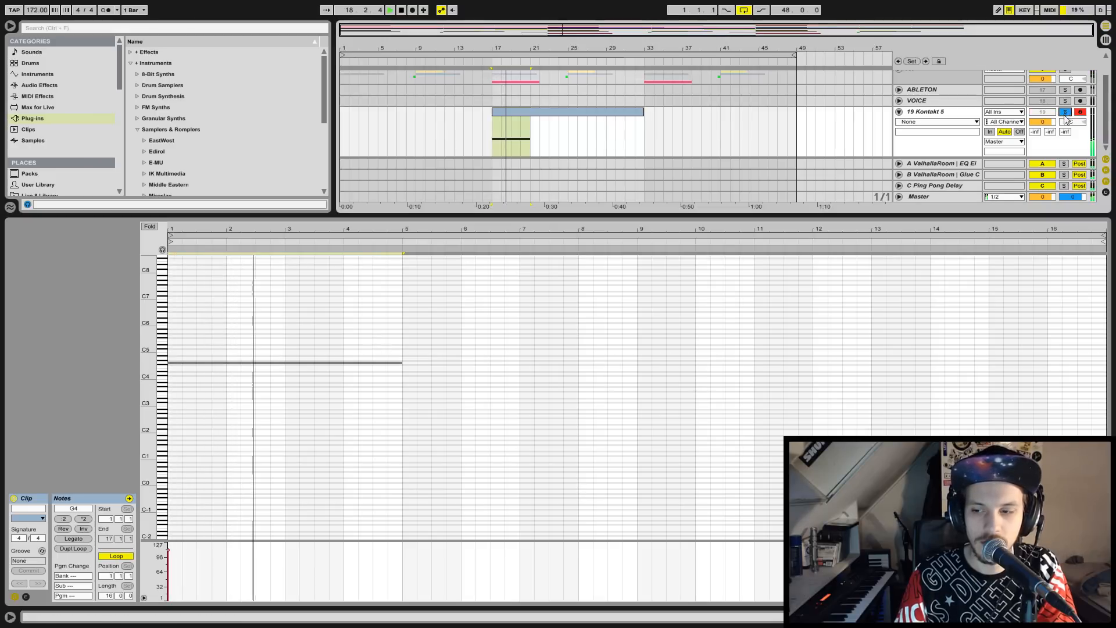
- Raise the new Kontakt track's send to the B ValhallaRoom return and reopen its MIDI clip
key("shift+Tab")
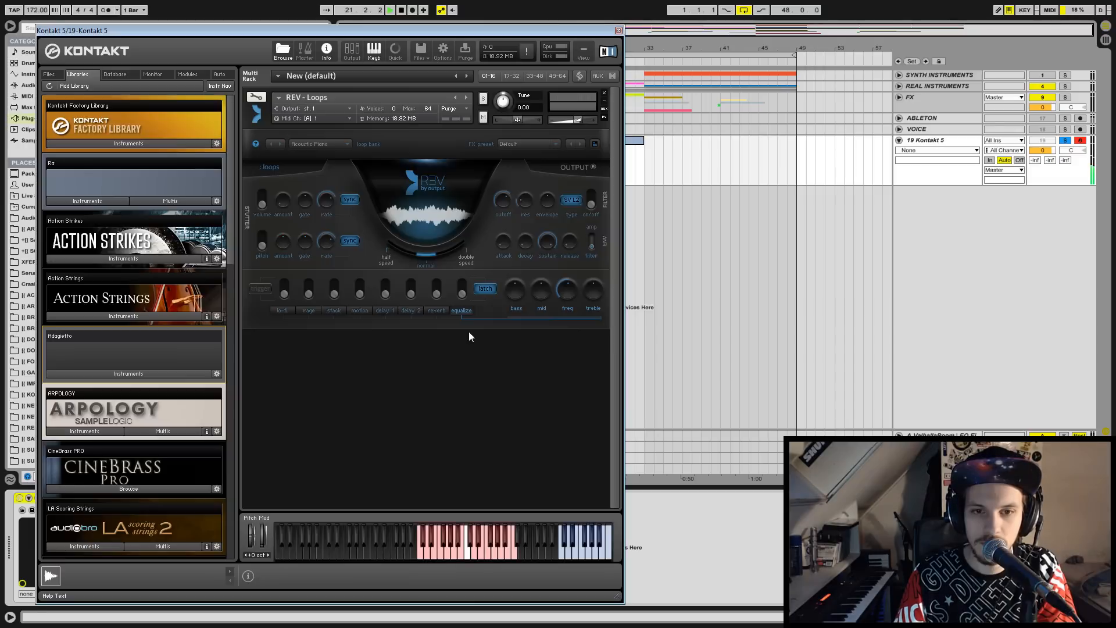
left_click(618, 30)
left_click_drag(1049, 161, 1049, 136)
double_click(532, 141)
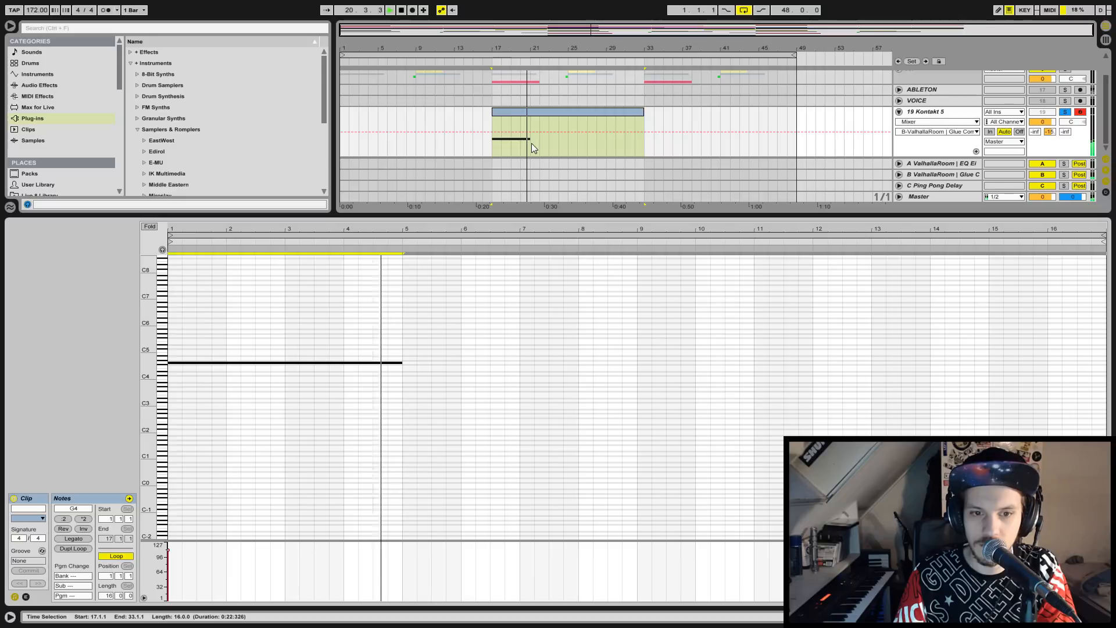
- Shorten the G4 note in the Kontakt clip to two beats and play it back
left_click(402, 363)
left_click_drag(403, 362, 209, 360)
key("space")
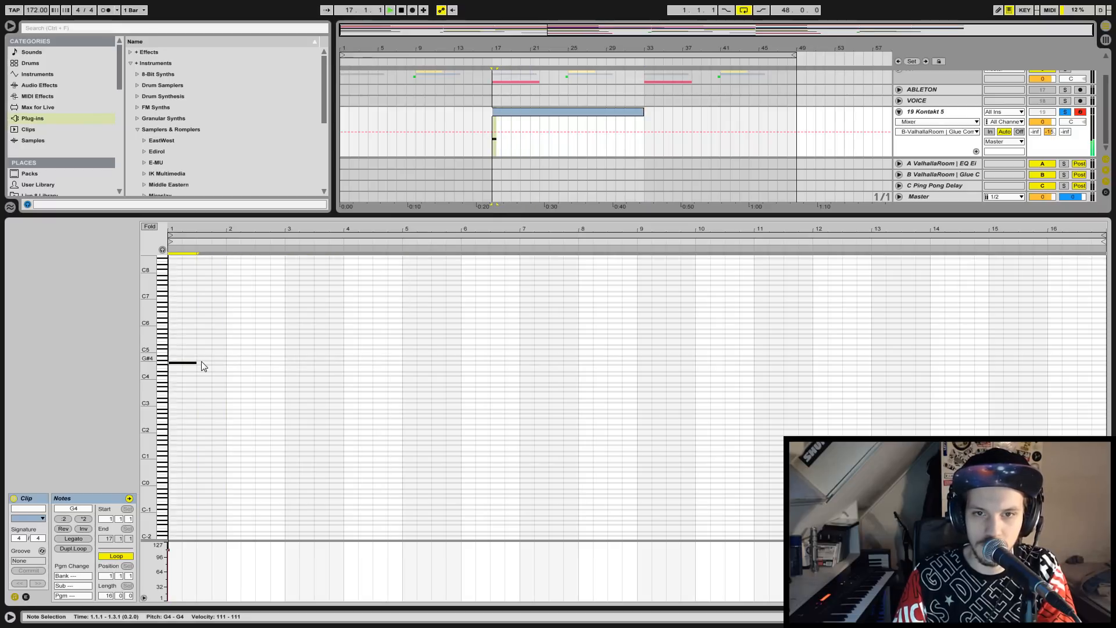
- Expand the REAL INSTRUMENTS group and copy the first 16 bars of the DUDUK clip onto the new Kontakt track at bar 17
scroll(769, 124, "up", 2)
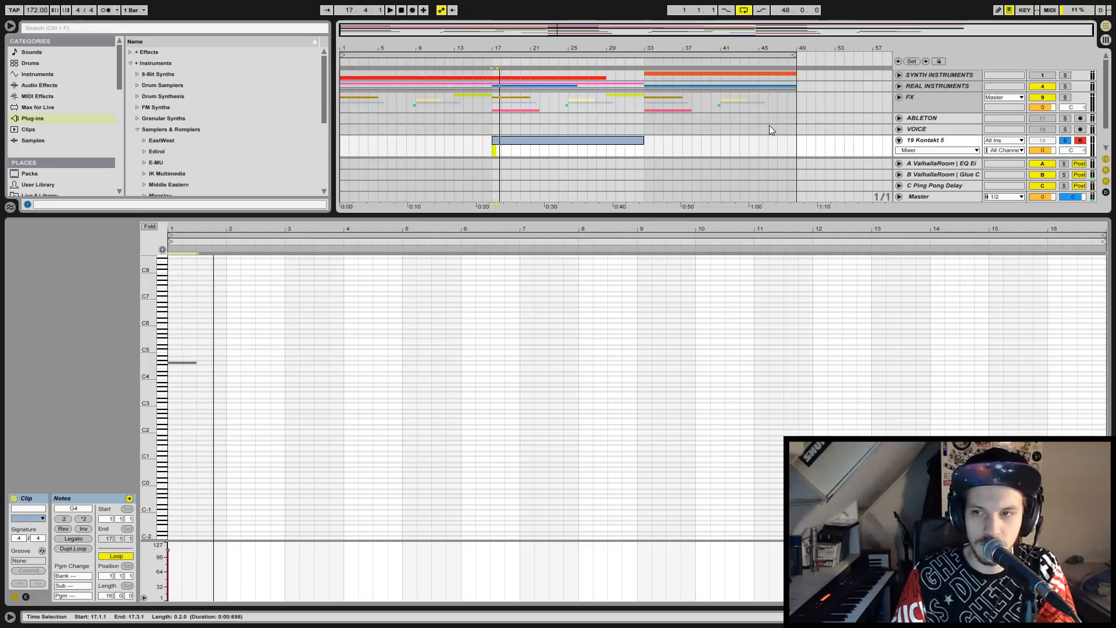
scroll(769, 124, "down", 2)
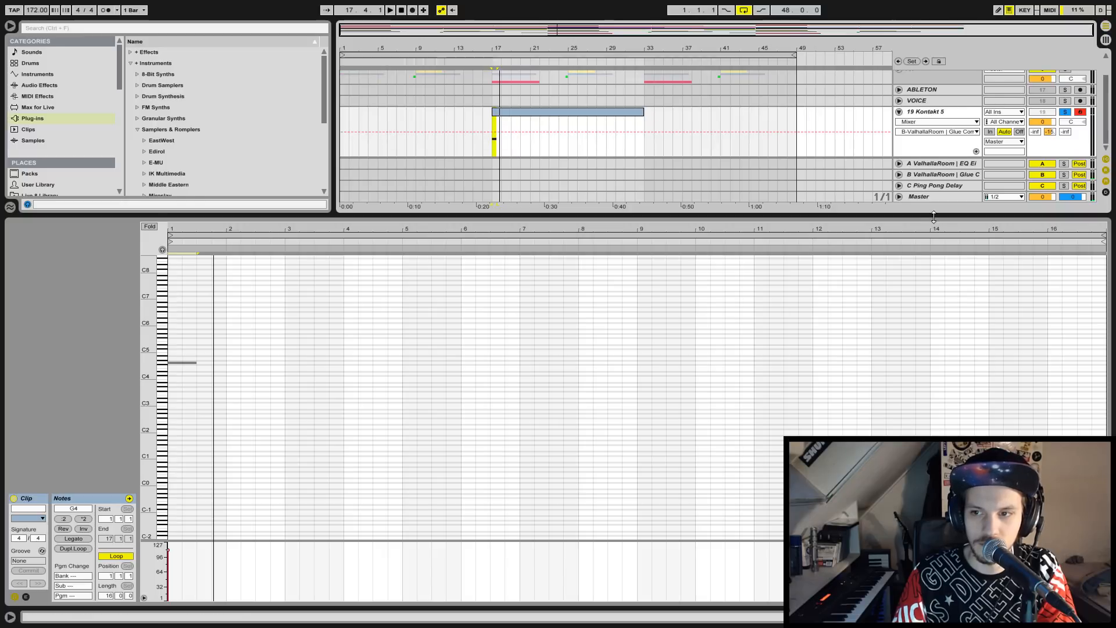
left_click_drag(933, 217, 933, 416)
left_click(900, 87)
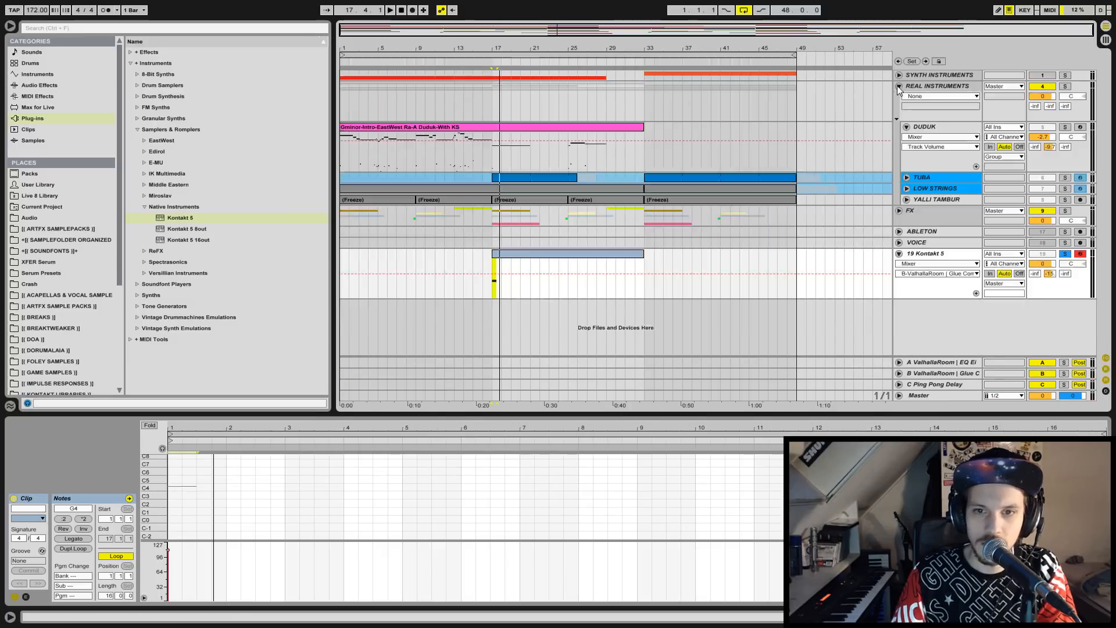
left_click_drag(488, 145, 513, 276)
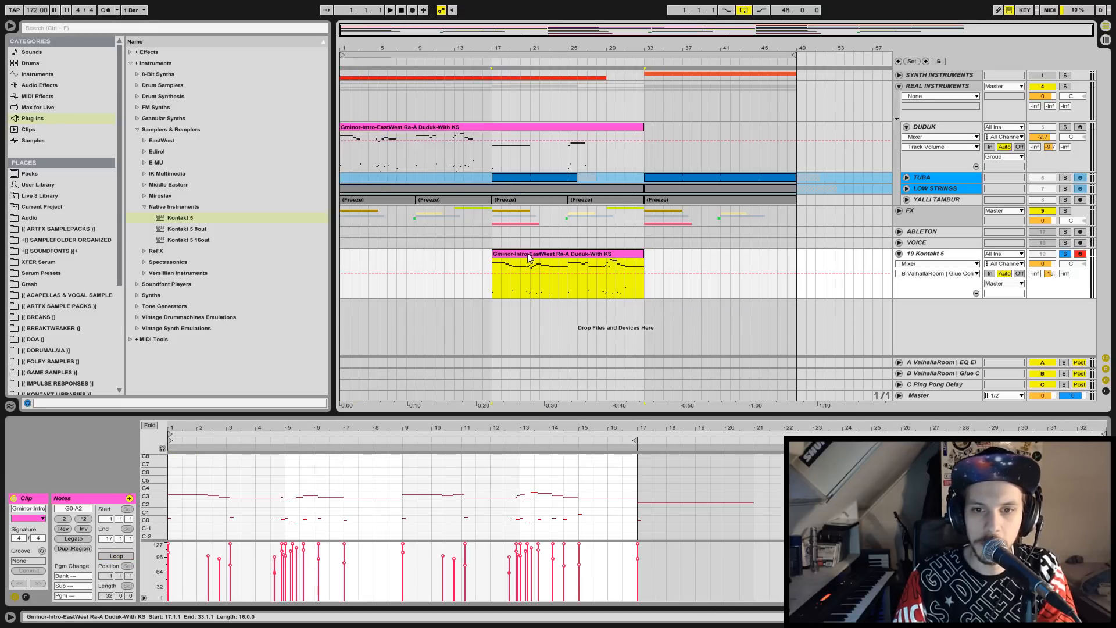
- Delete the low keyswitch notes from the copied duduk clip on the Kontakt track and play it back
double_click(528, 254)
left_click_drag(596, 528, 161, 519)
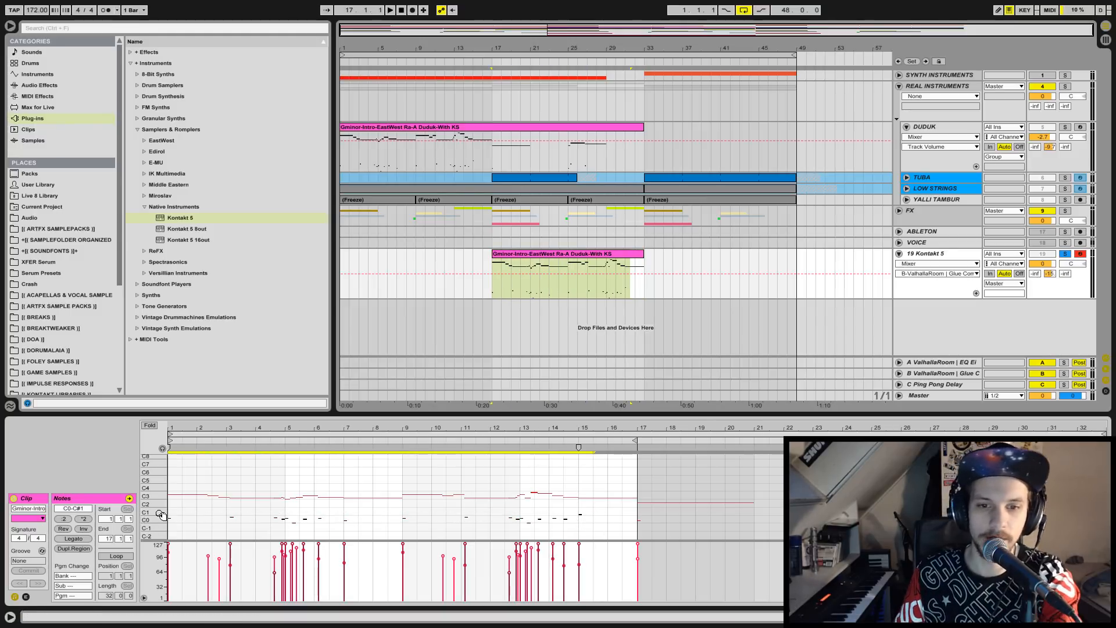
key("Delete")
key("space")
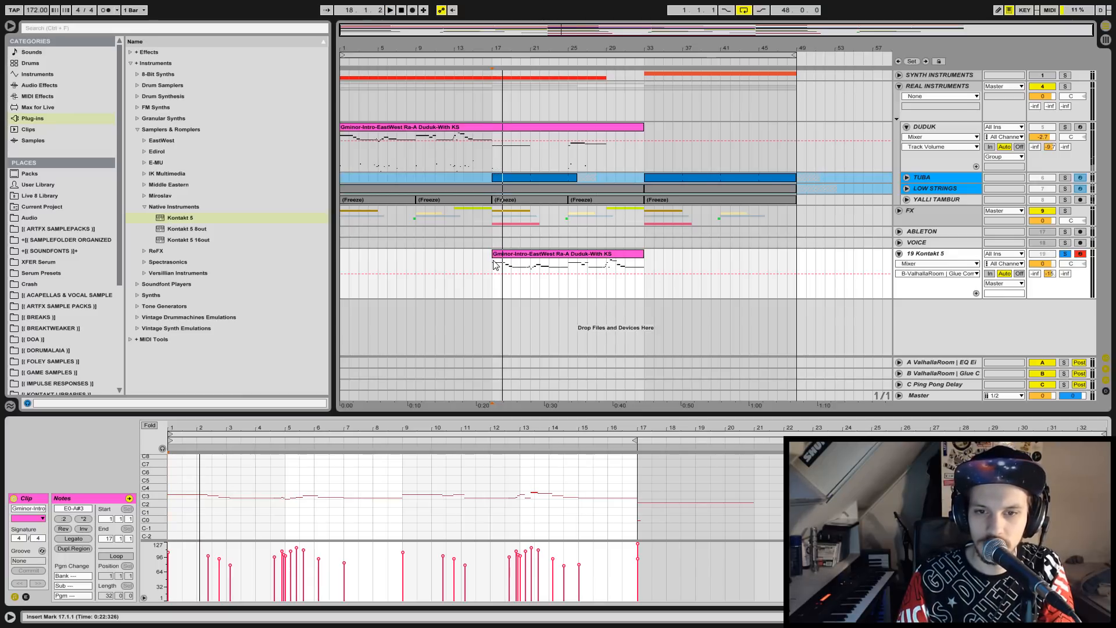
- Audition the copied duduk melody transposed down one octave, then up two octaves
left_click_drag(176, 472, 607, 548)
key("shift+Down")
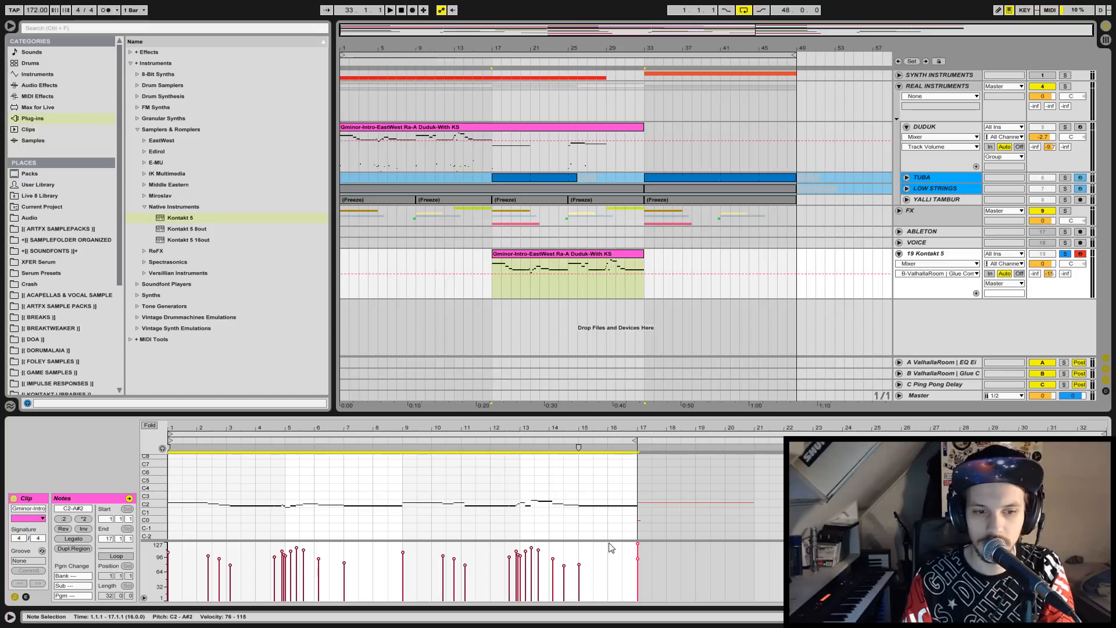
key("space")
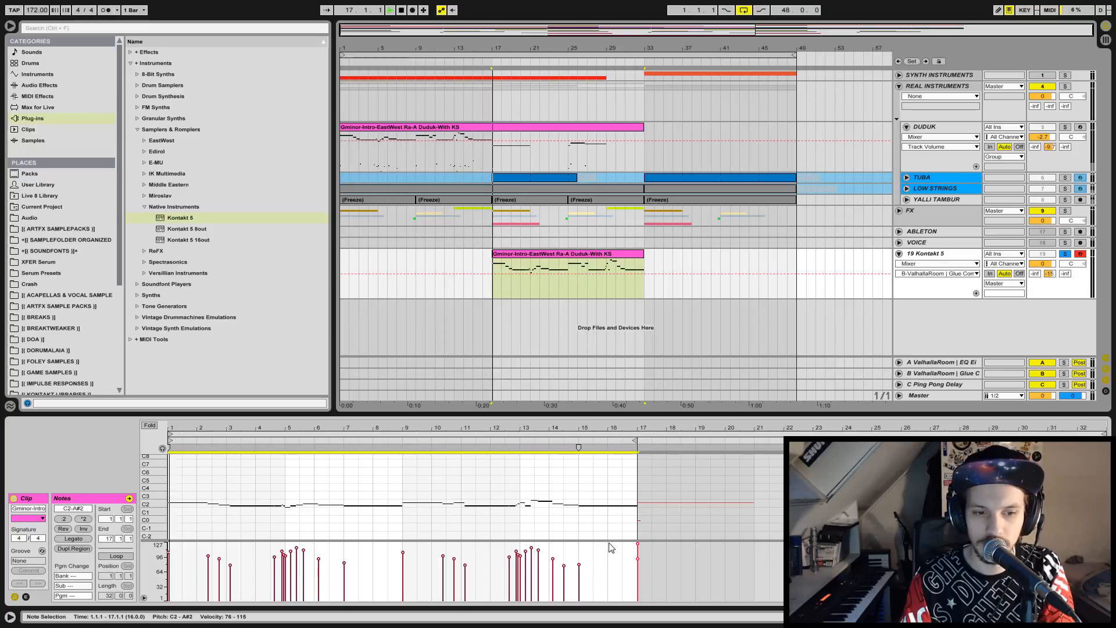
key("shift+Up")
key("shift+Up")
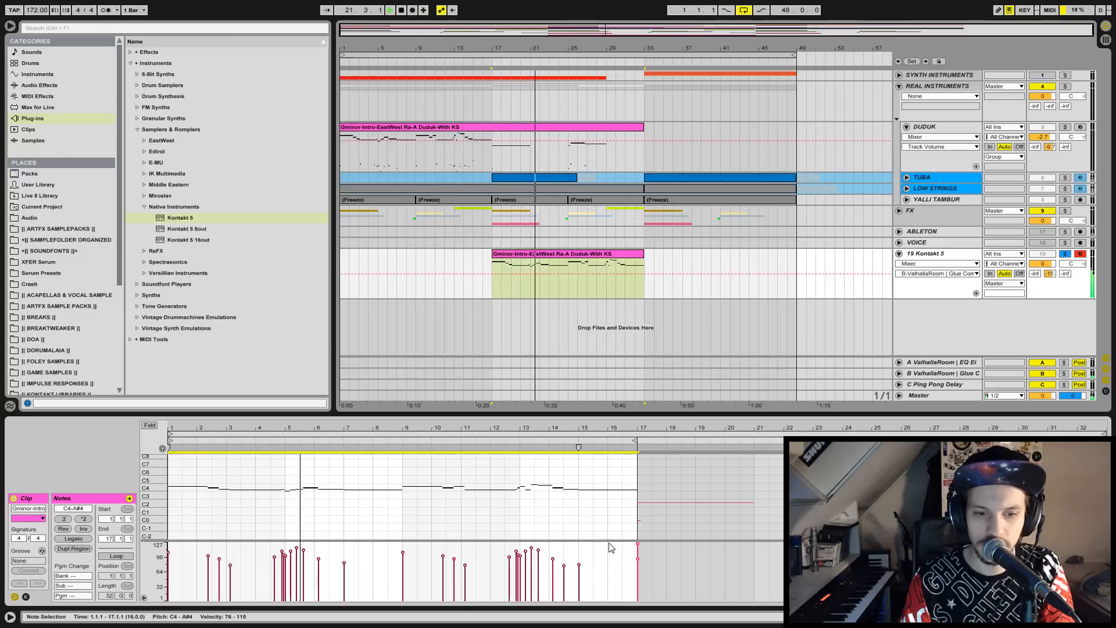
key("space")
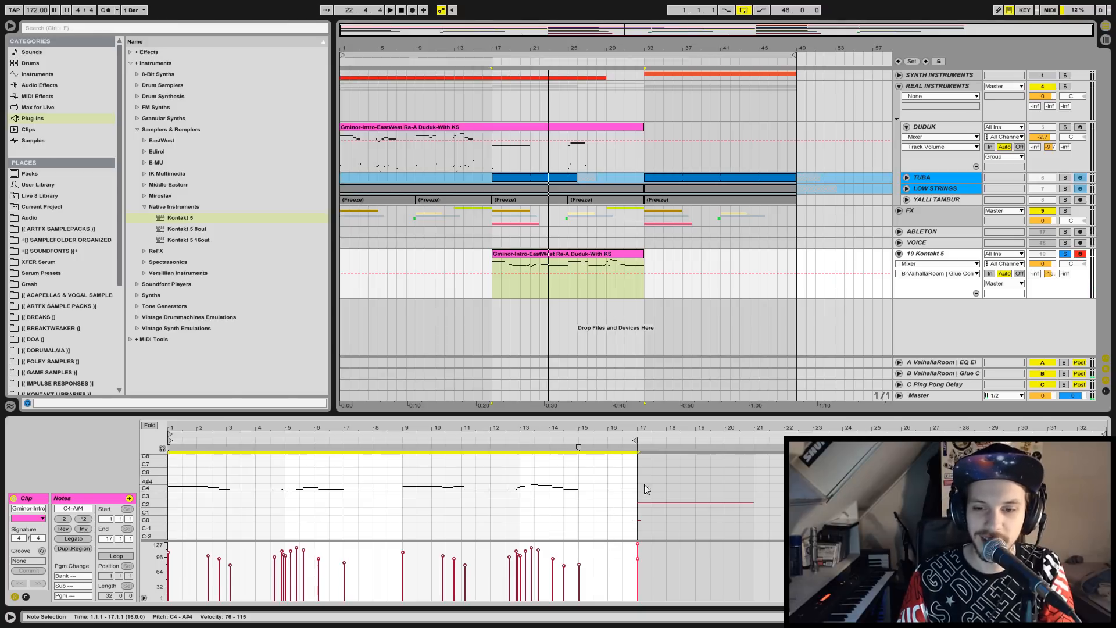
- Clear all notes from the Kontakt clip and add a four-bar C3 note at its start
left_click(537, 506)
key("ctrl+a")
key("Delete")
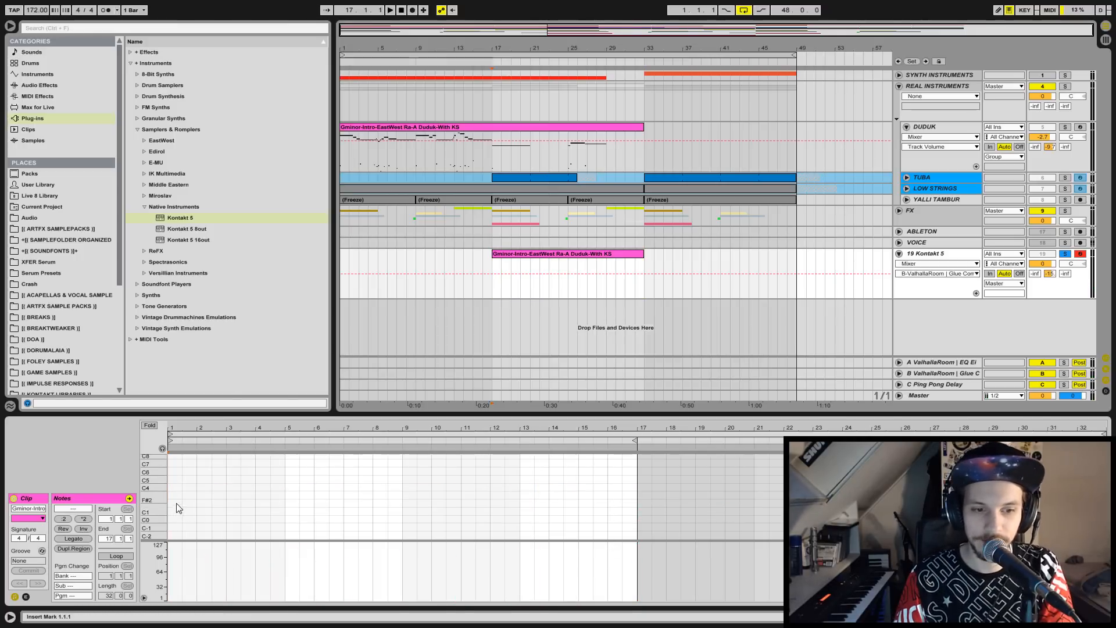
mouse_move(165, 503)
left_mouse_down()
mouse_move(174, 500)
mouse_move(165, 498)
left_mouse_up()
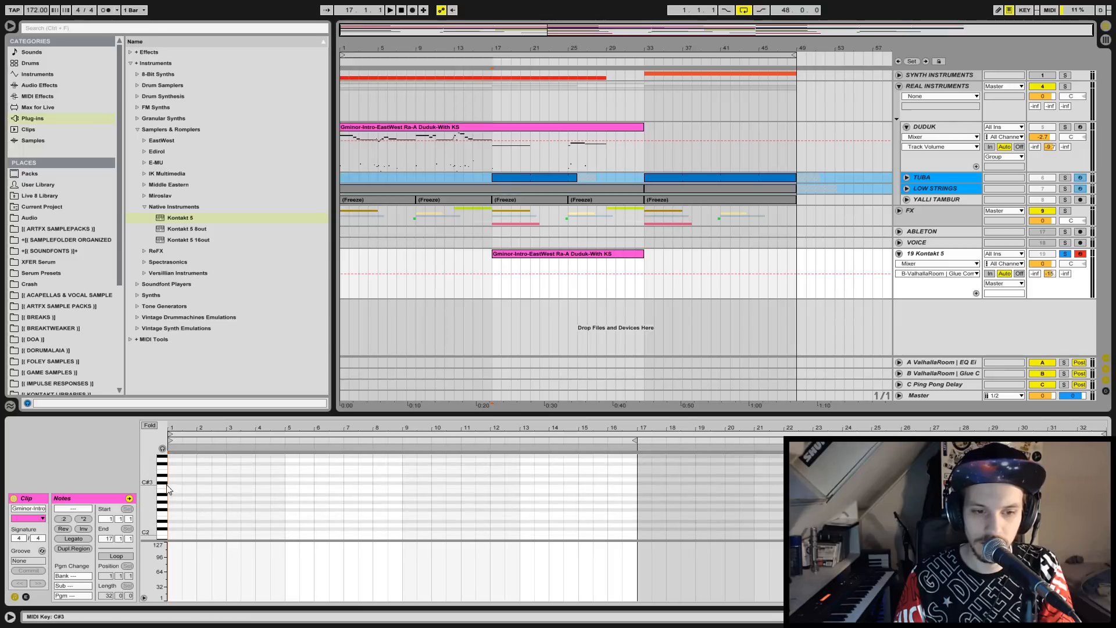
left_click(166, 491)
left_click_drag(174, 487, 232, 488)
left_click_drag(325, 483, 290, 487)
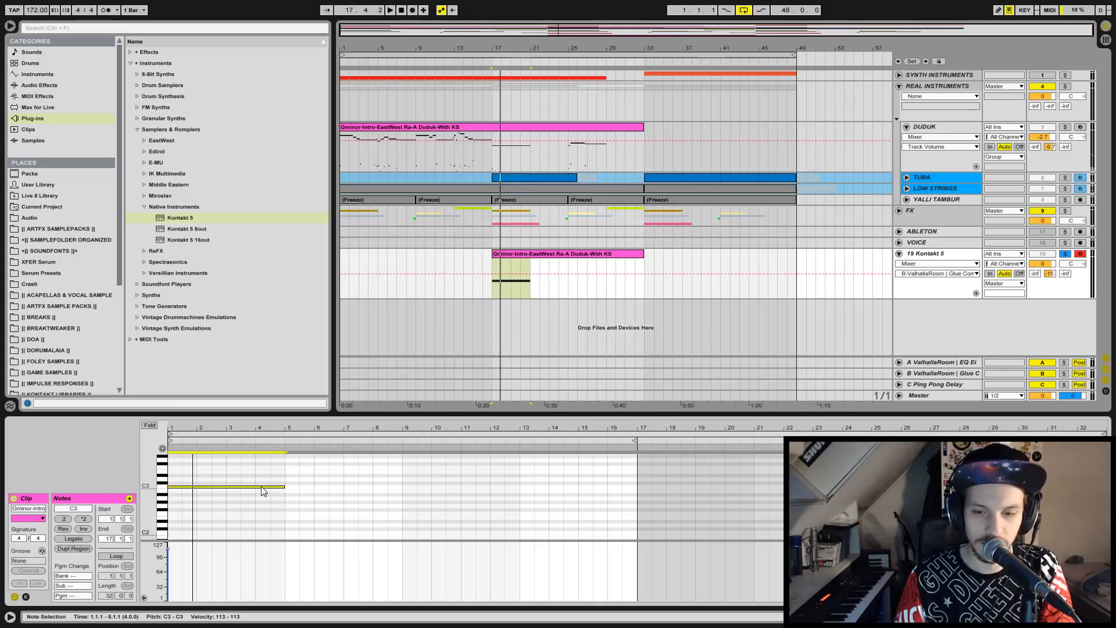
- Inspect the REV - Loops instrument and its keyboard mapping in the Kontakt window, then close it
key("shift+Tab")
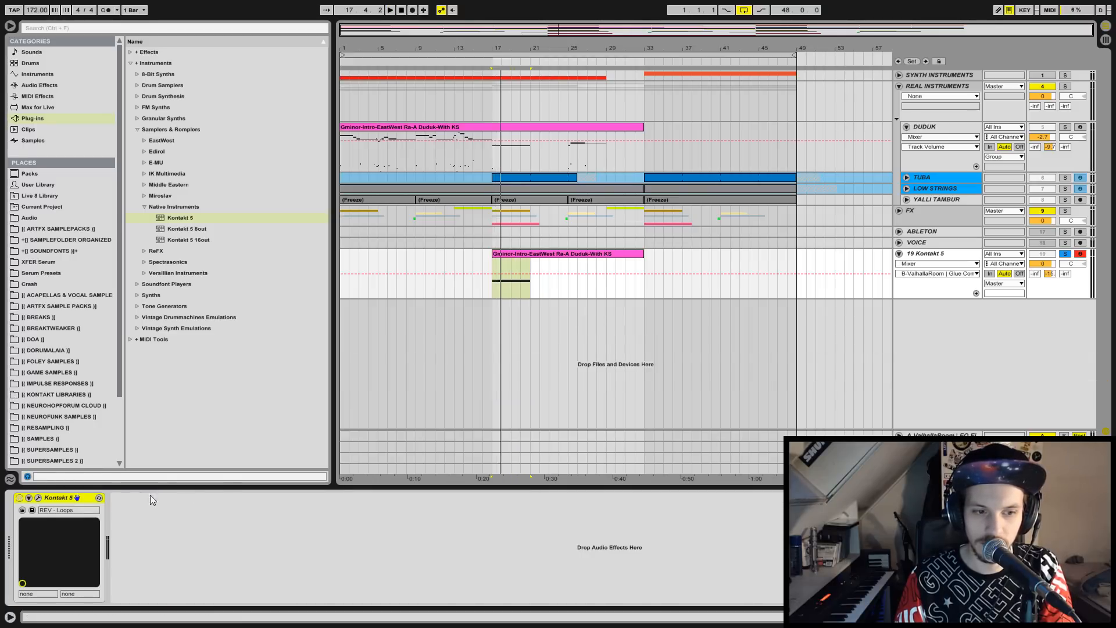
left_click(38, 497)
key("space")
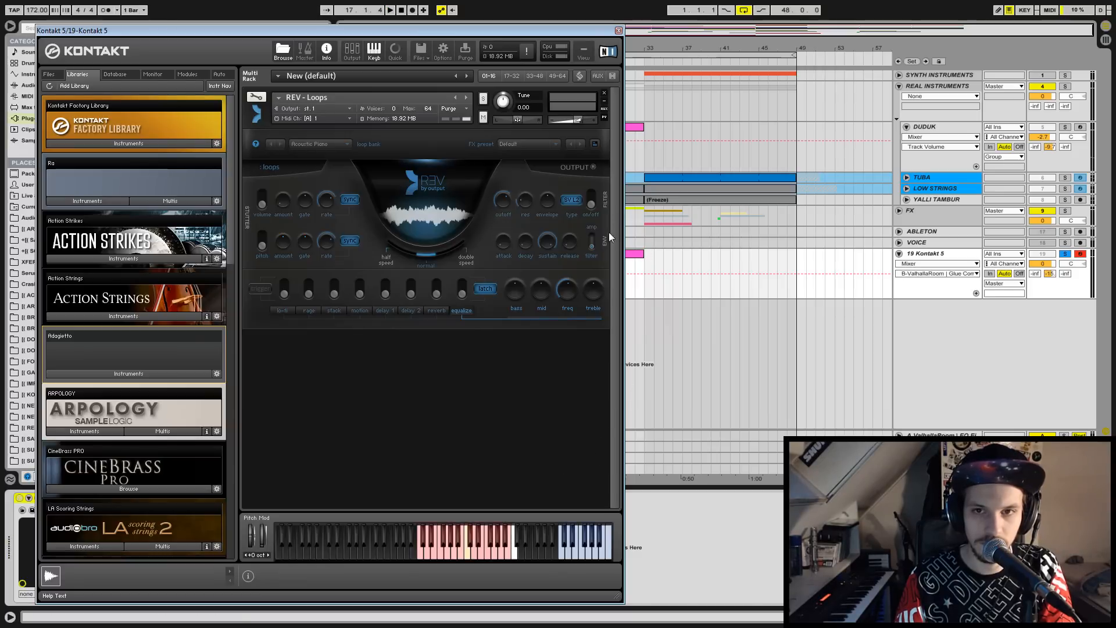
left_click(619, 30)
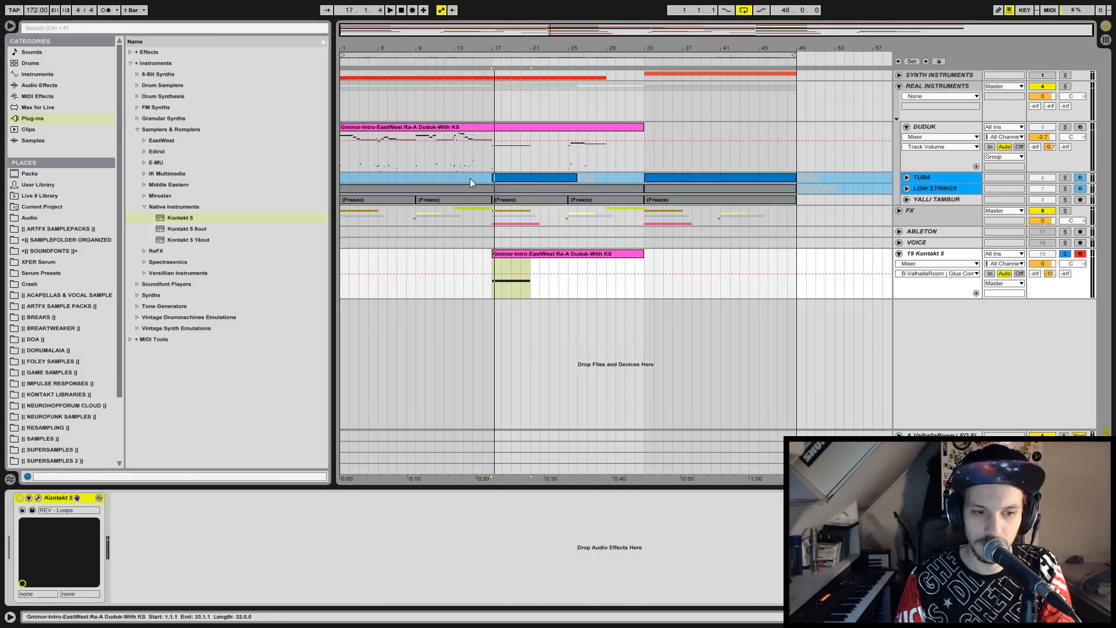
left_click(39, 498)
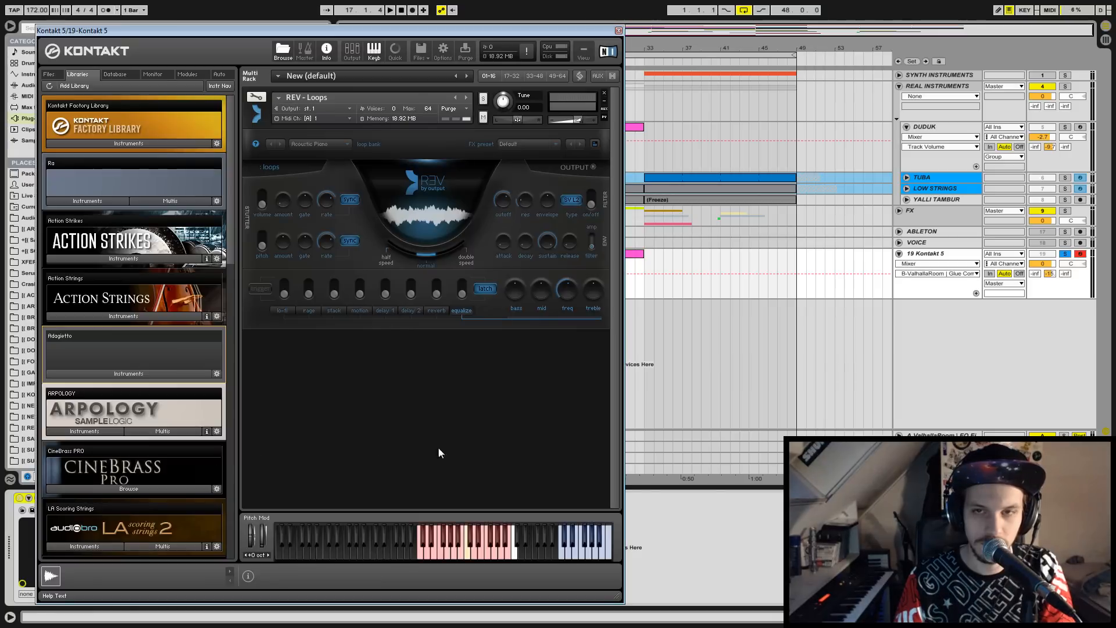
left_click(618, 30)
- Move the four-bar note in the Kontakt clip up to C4 and play it back
double_click(512, 281)
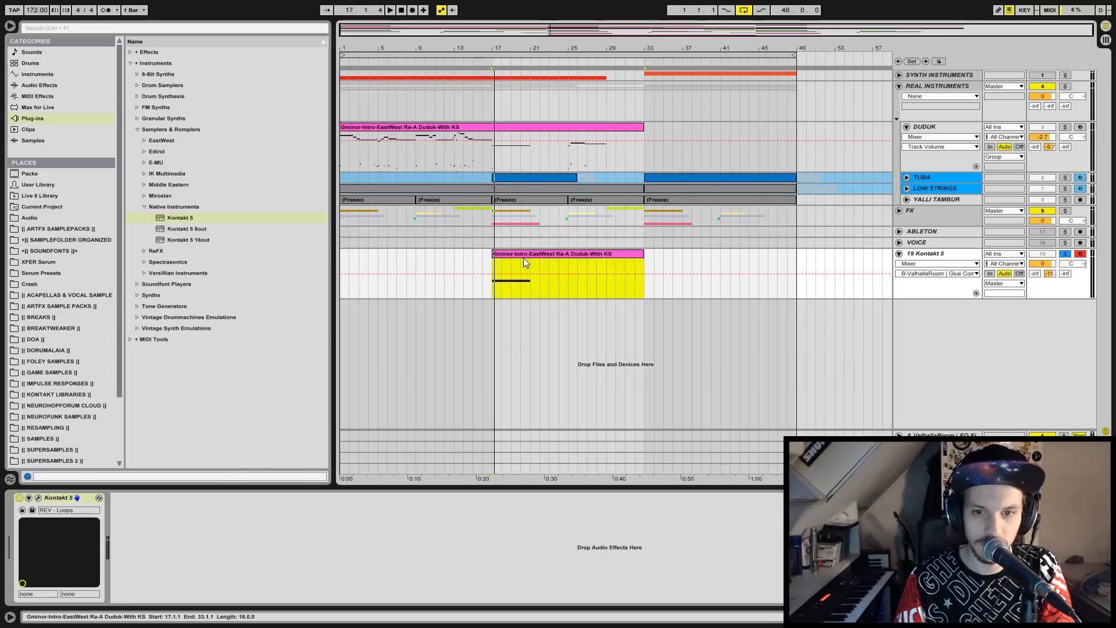
left_click_drag(179, 471, 180, 468)
key("space")
scroll(180, 478, "up", 2)
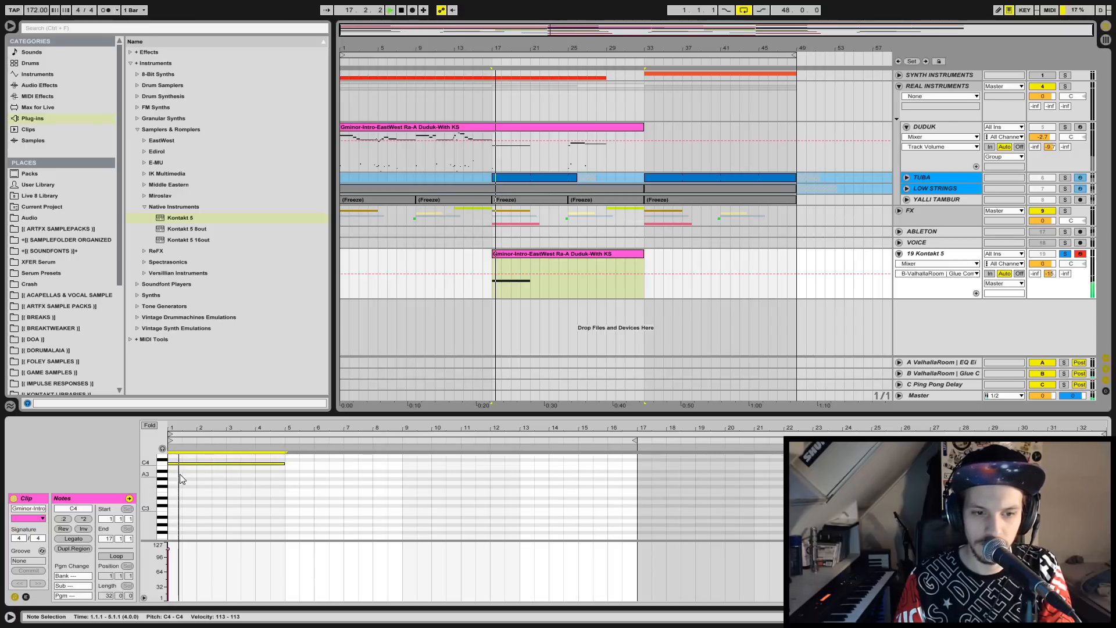
scroll(179, 473, "up", 2)
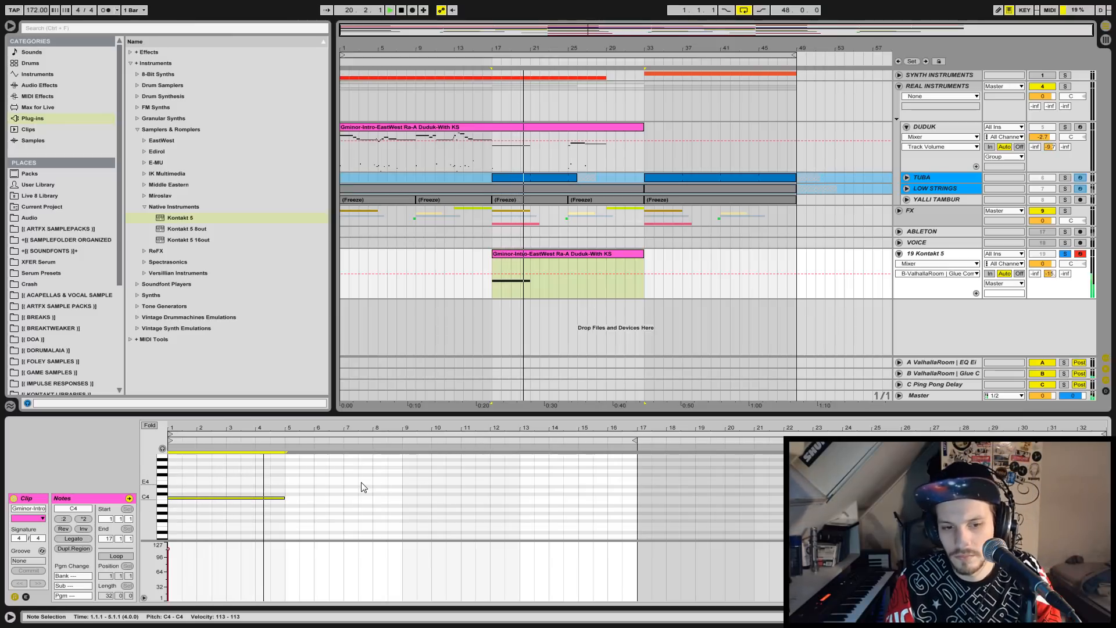
- Extend the C4 note to 16 bars and unsolo the Kontakt track to hear it with the full arrangement
left_click_drag(285, 498, 628, 517)
key("space")
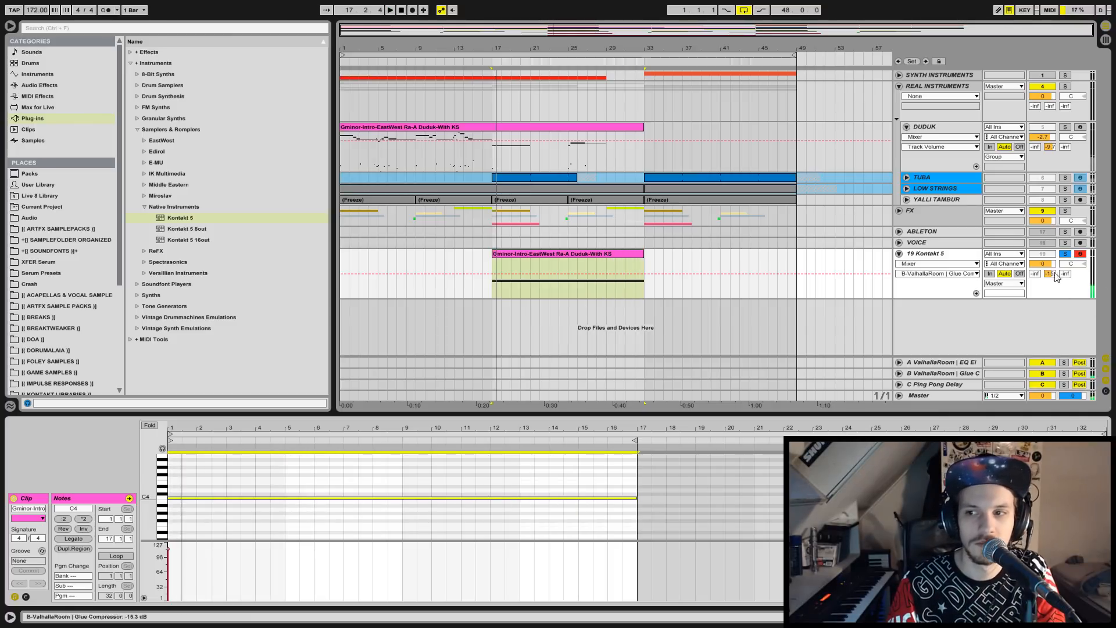
left_click(1066, 254)
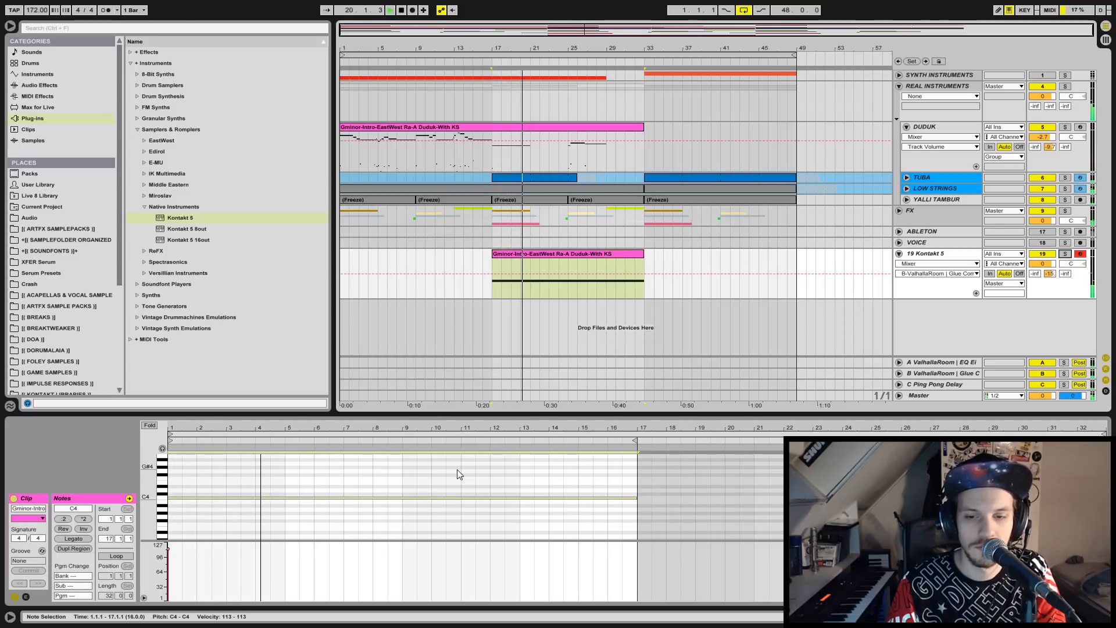
- Transpose the 16-bar note up by semitones to C#4 and D4, auditioning each pitch in the mix
left_click(407, 511)
key("ctrl+a")
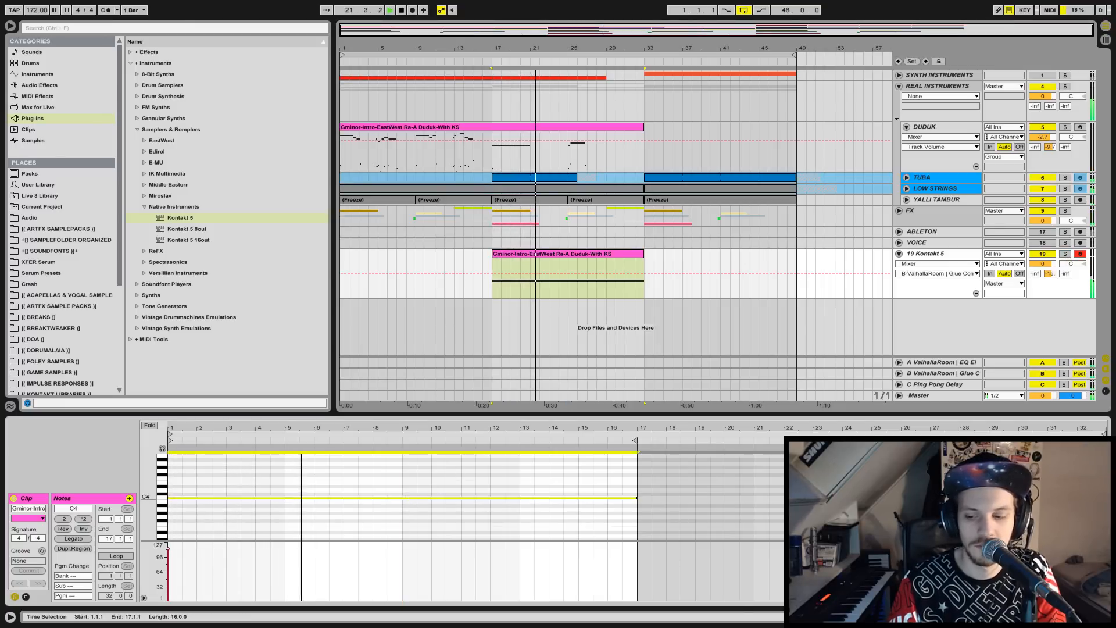
key("Up")
key("space")
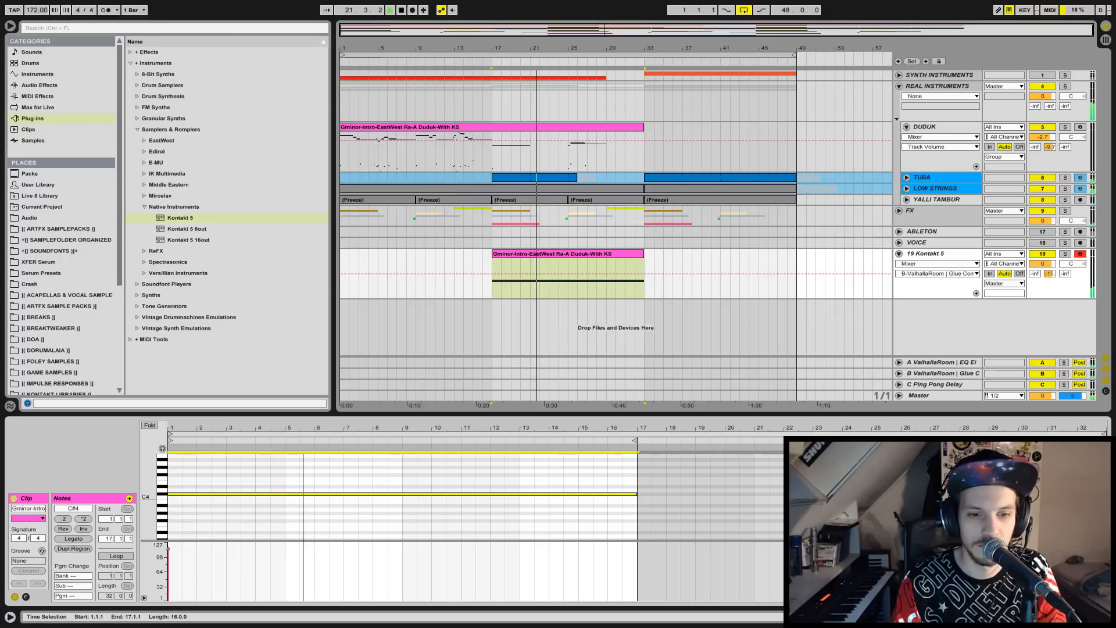
key("Up")
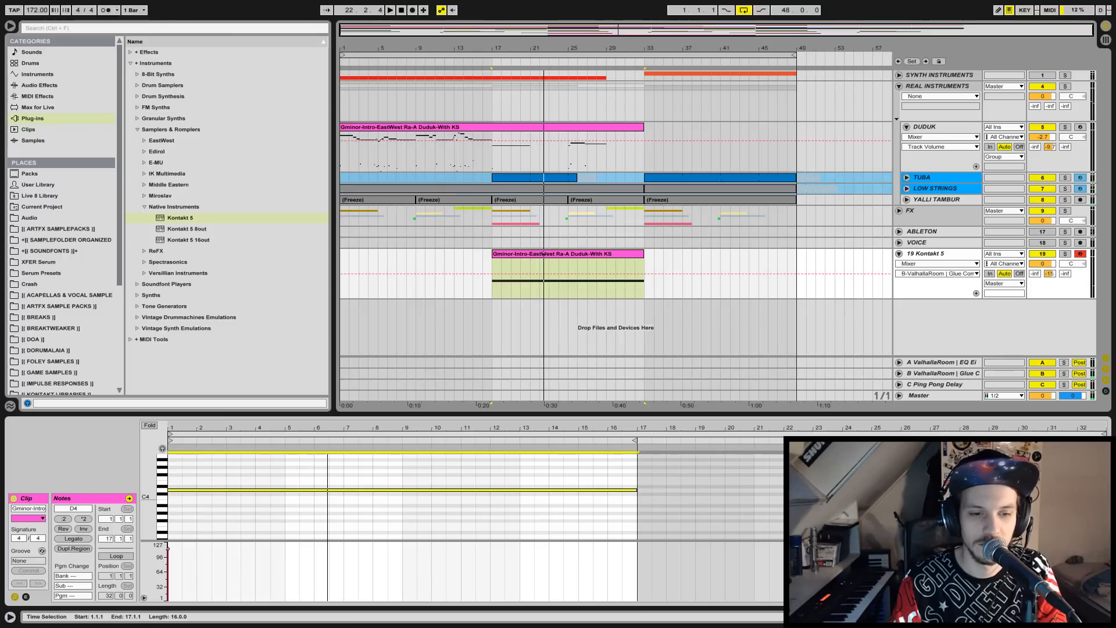
key("space")
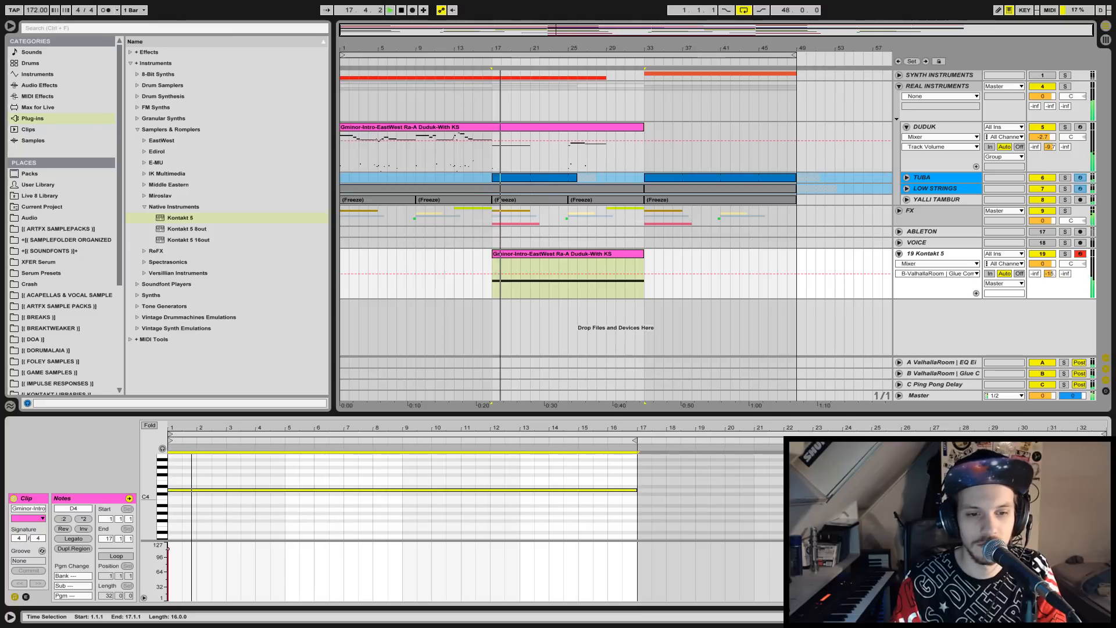
- Continue raising the note by semitones through D#4, E4 and F4 to F#4, playing back each pitch
key("Up")
key("space")
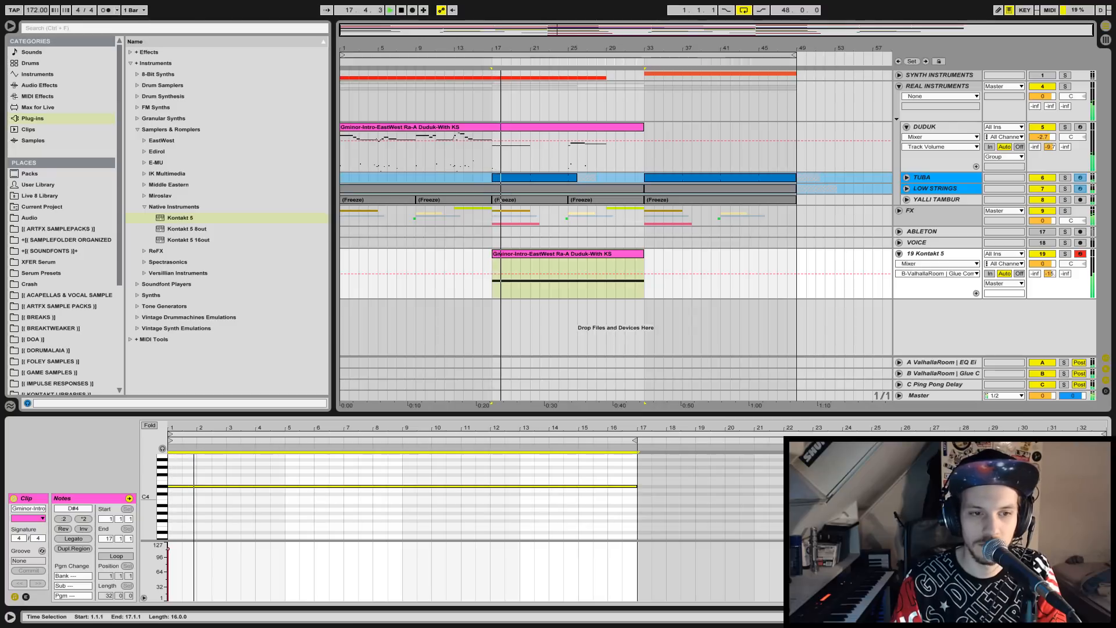
key("Up")
key("space")
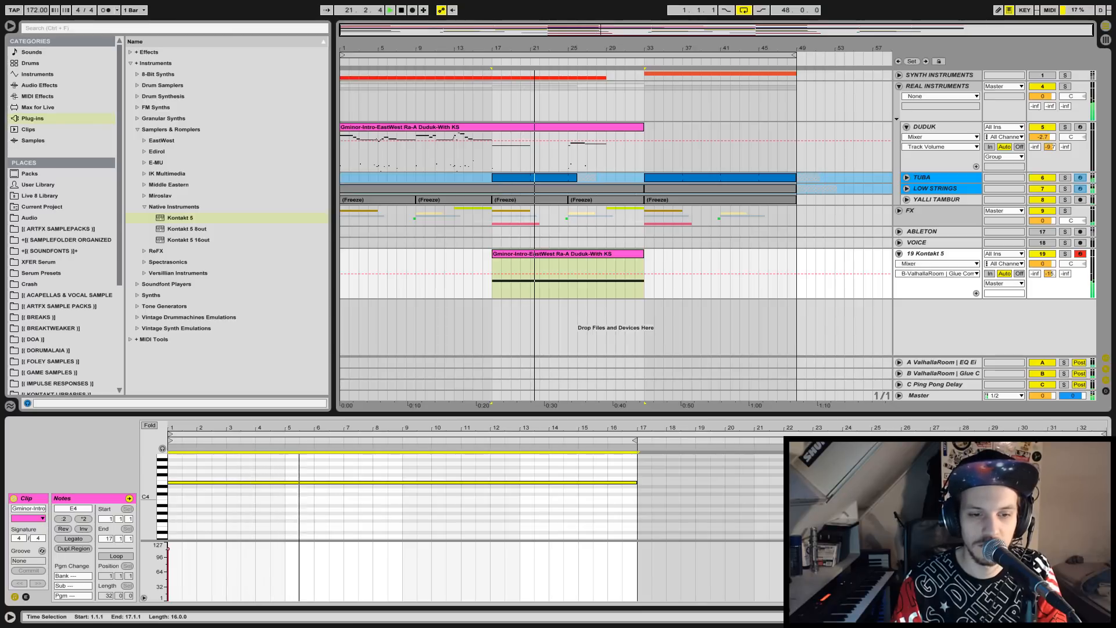
key("Up")
key("space")
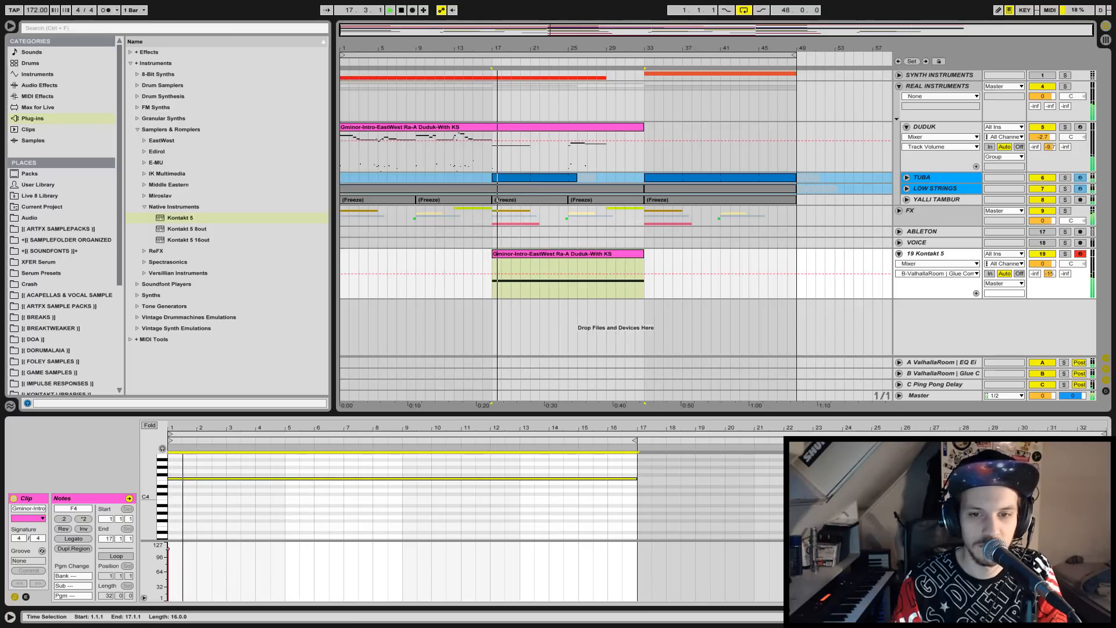
key("Up")
key("space")
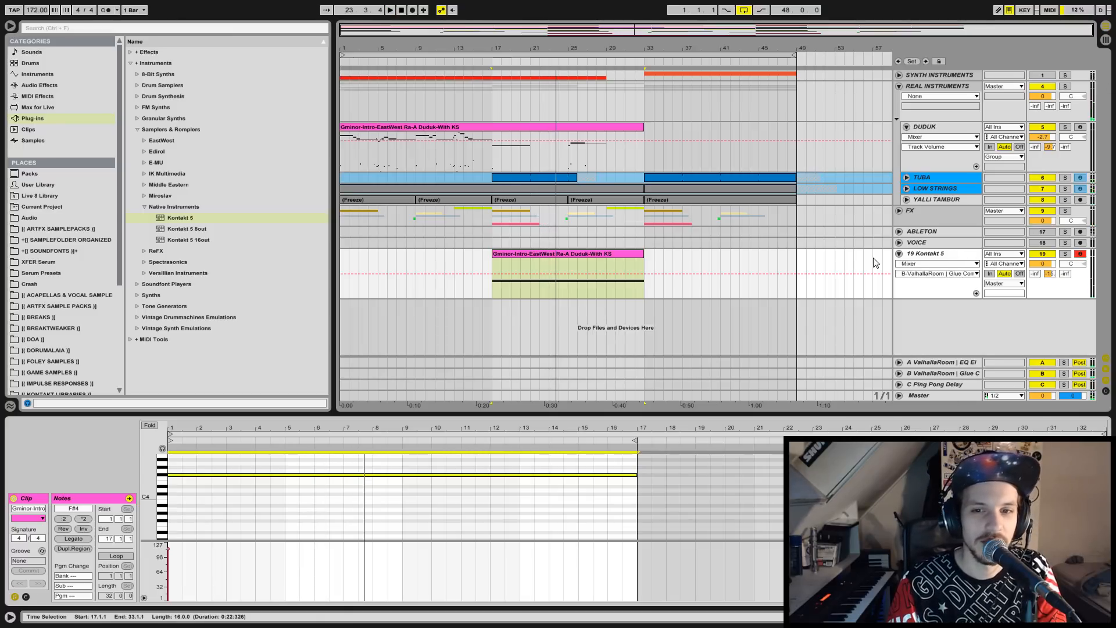
- Move the Kontakt clip from bar 17 to bar 1 and play the arrangement from the start
key("space")
left_click_drag(632, 263, 371, 265)
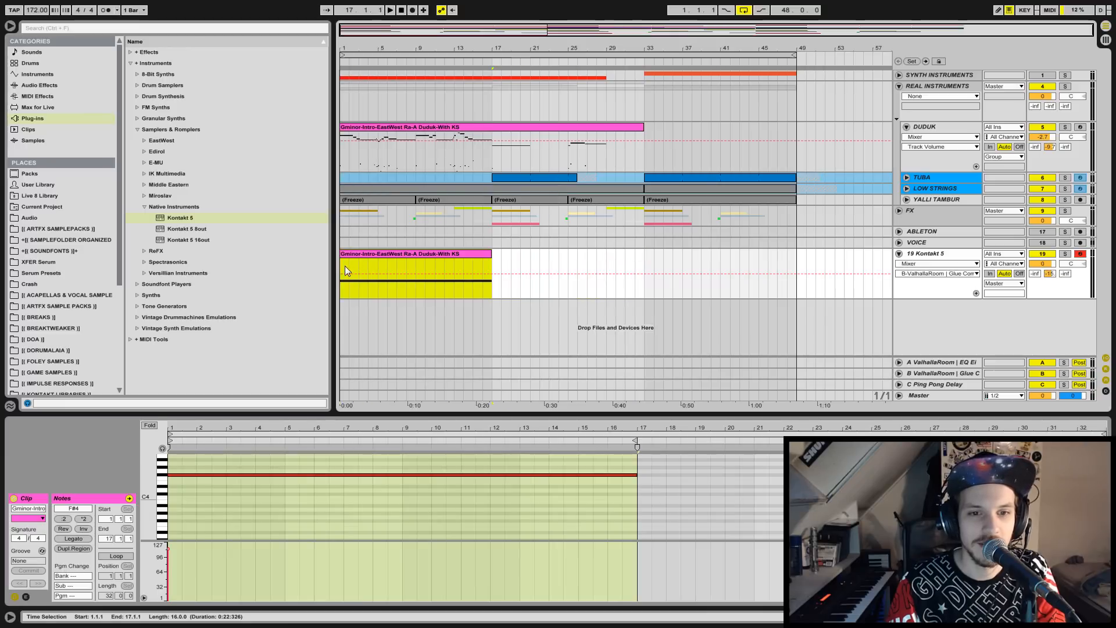
left_click(343, 268)
key("space")
key("q")
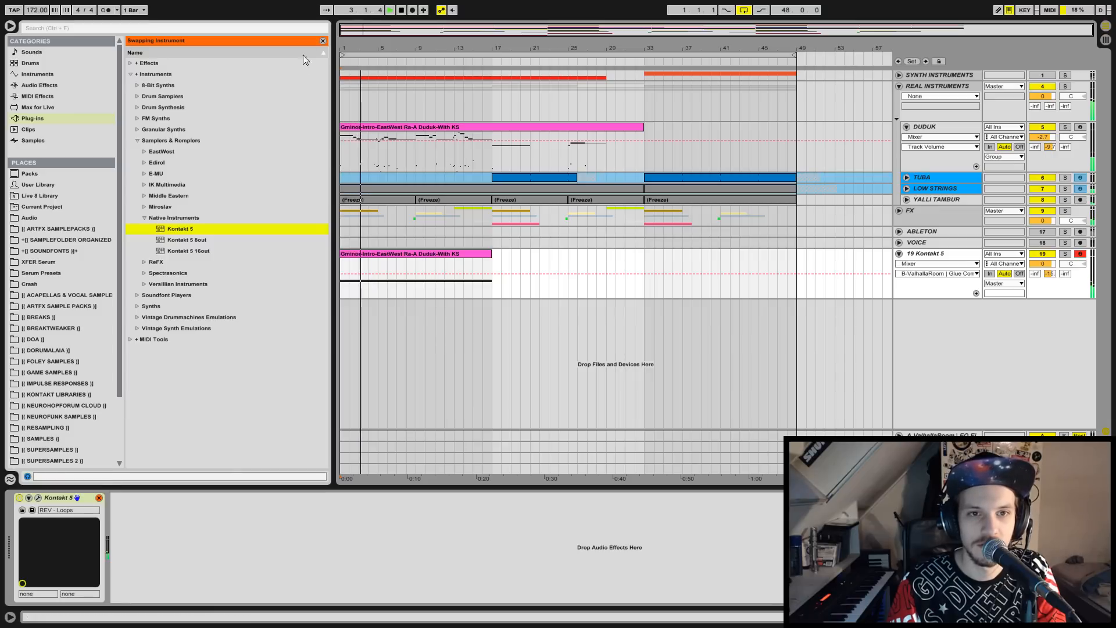
key("q")
- Reopen the Kontakt clip, lower its 16-bar note to D4 and audition it
double_click(356, 274)
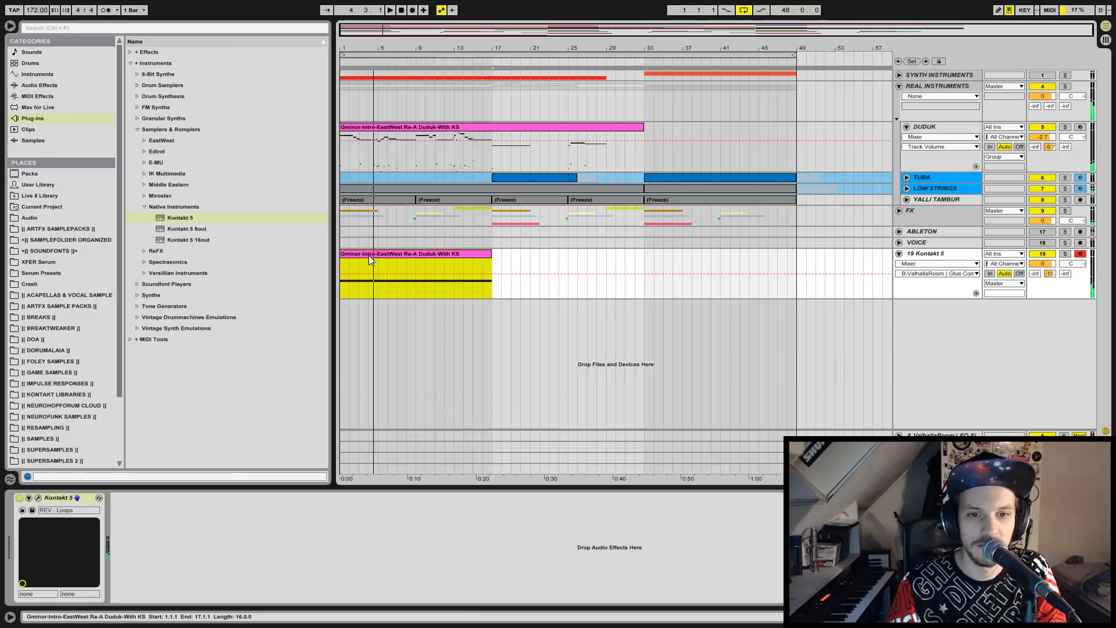
key("space")
key("Down")
key("Down")
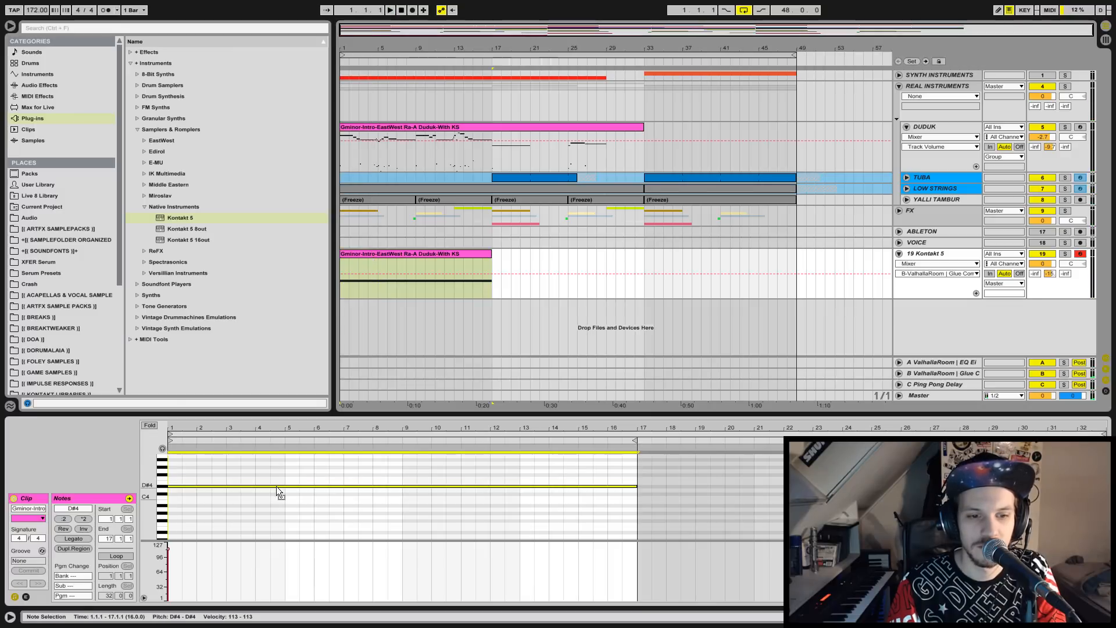
key("Down")
key("space")
key("space")
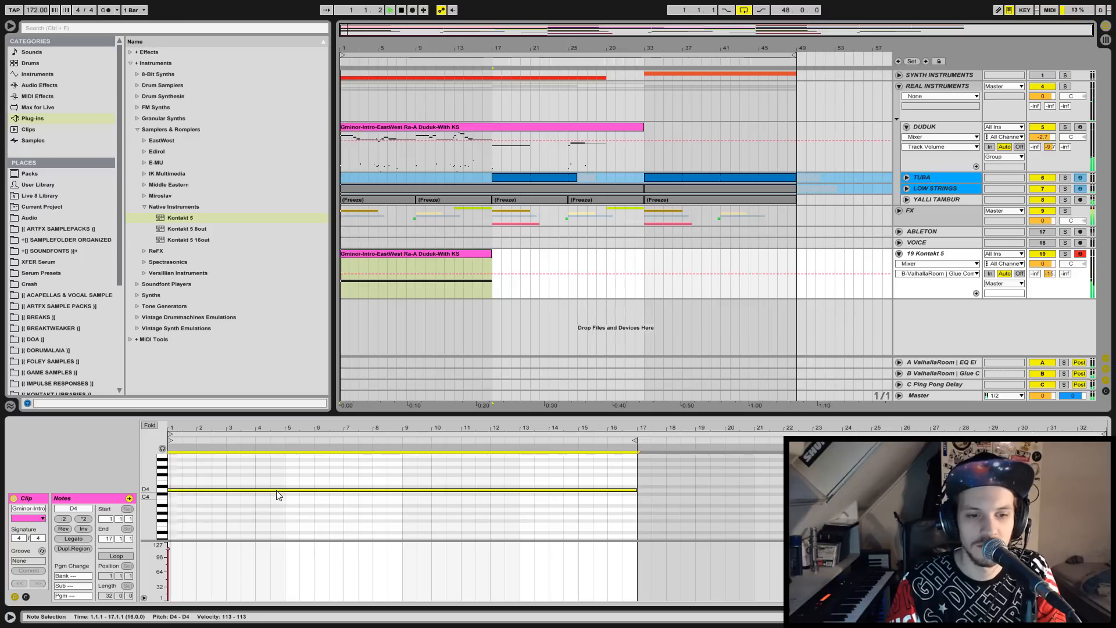
- Raise the 16-bar note to G#4 and audition it from bar 1
left_click_drag(276, 492, 276, 468)
key("space")
key("space")
key("space")
key("space")
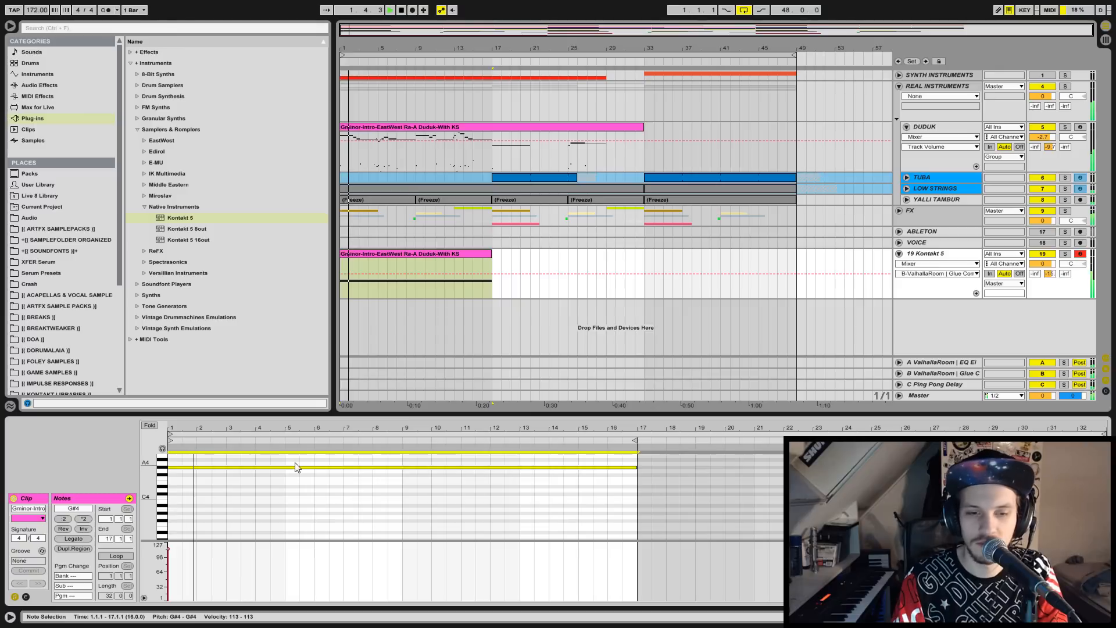
- Transpose the note up by semitones from G#4 to C5, auditioning the loops from bar 1
key("Up")
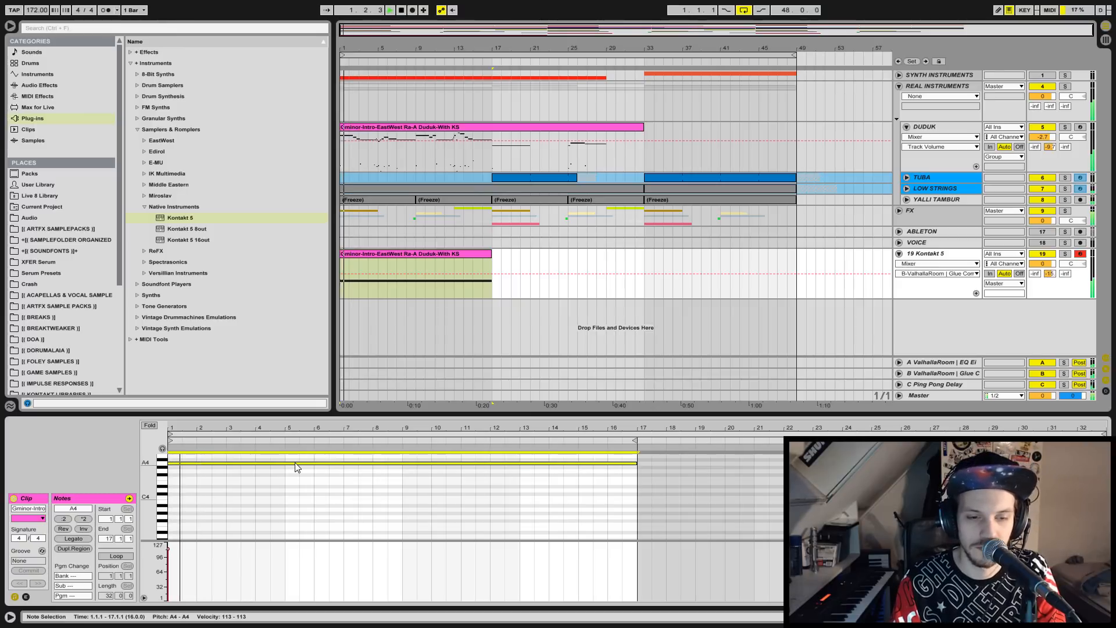
key("Up")
key("Up")
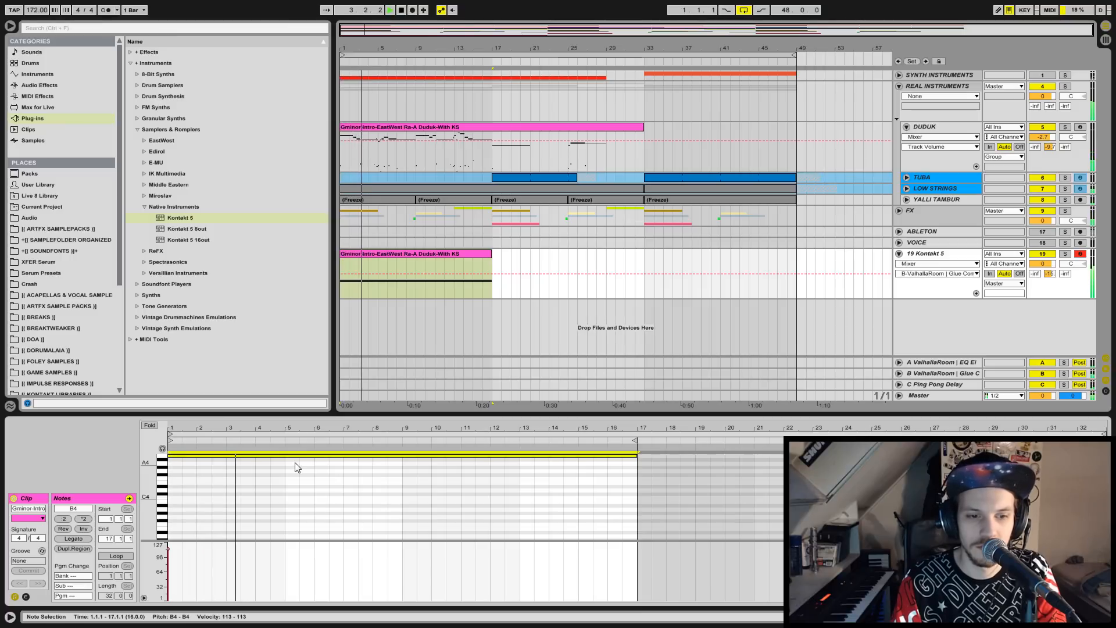
key("Up")
key("space")
key("space")
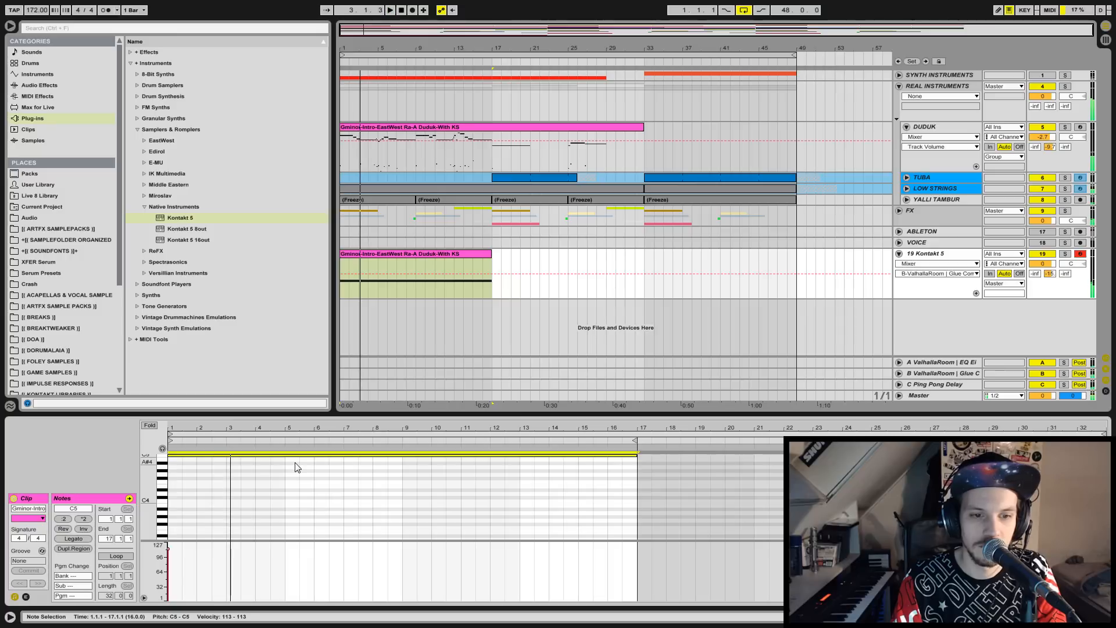
- Raise the Kontakt clip's 16-bar note to C#5 and audition the loop from bar 1
key("Up")
key("space")
key("space")
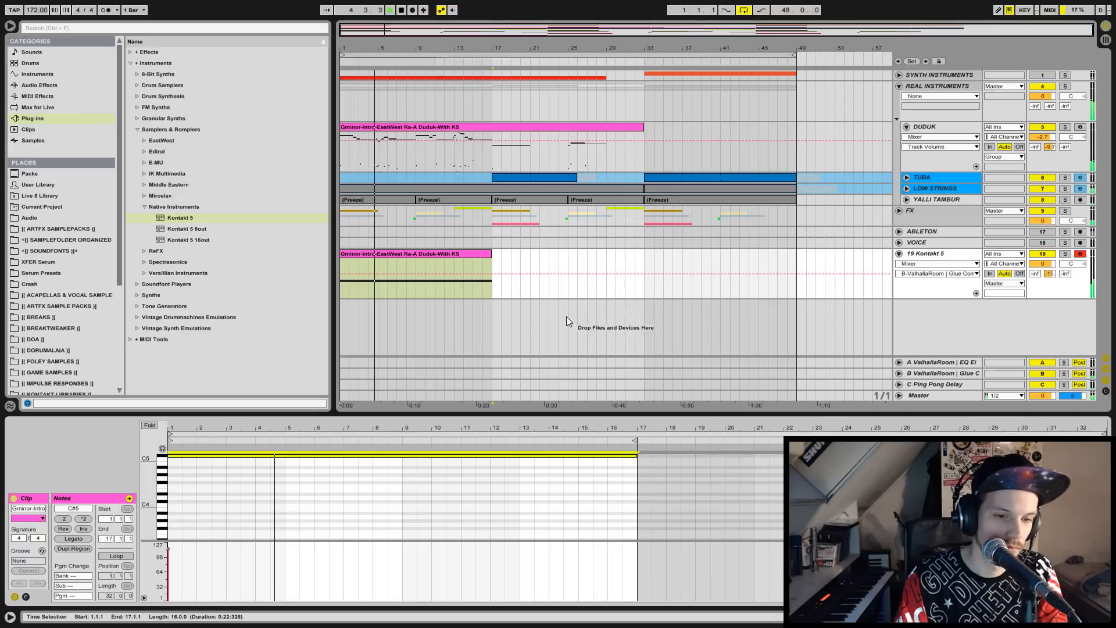
- Switch the REV - Loops sound source to Harmonics 1 and shift Kontakt's displayed keyboard range up one octave
key("shift+Tab")
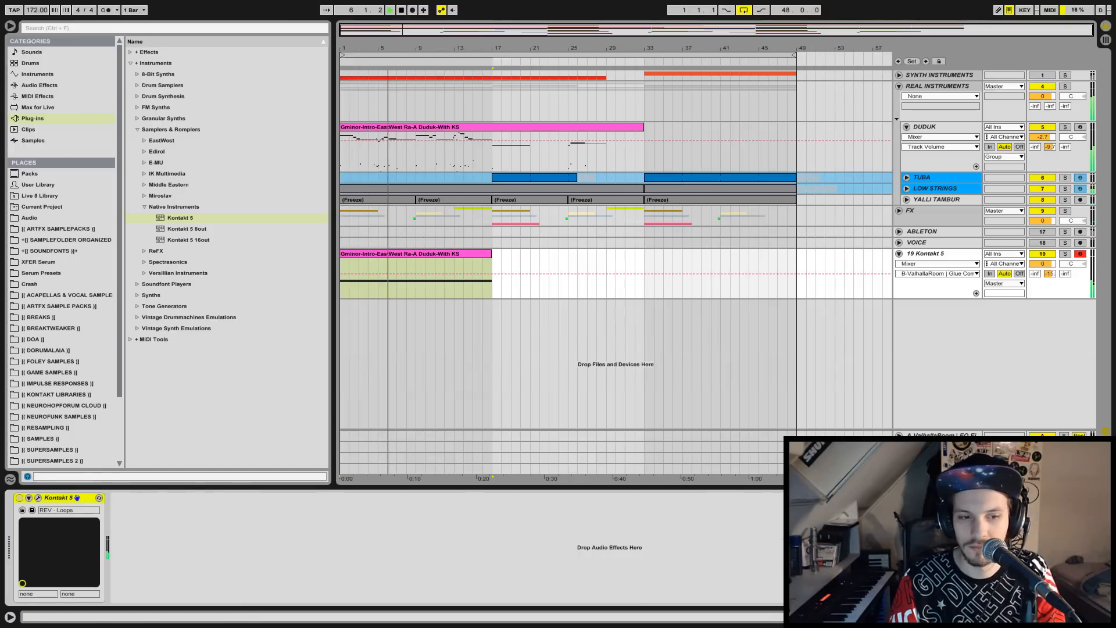
key("space")
left_click(38, 498)
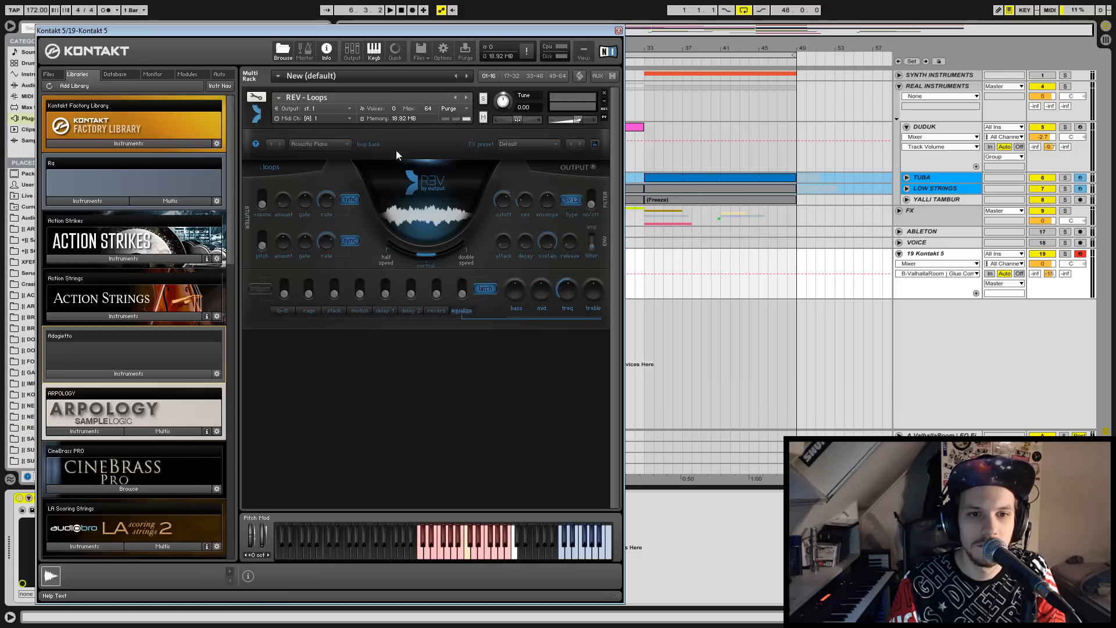
left_click(317, 144)
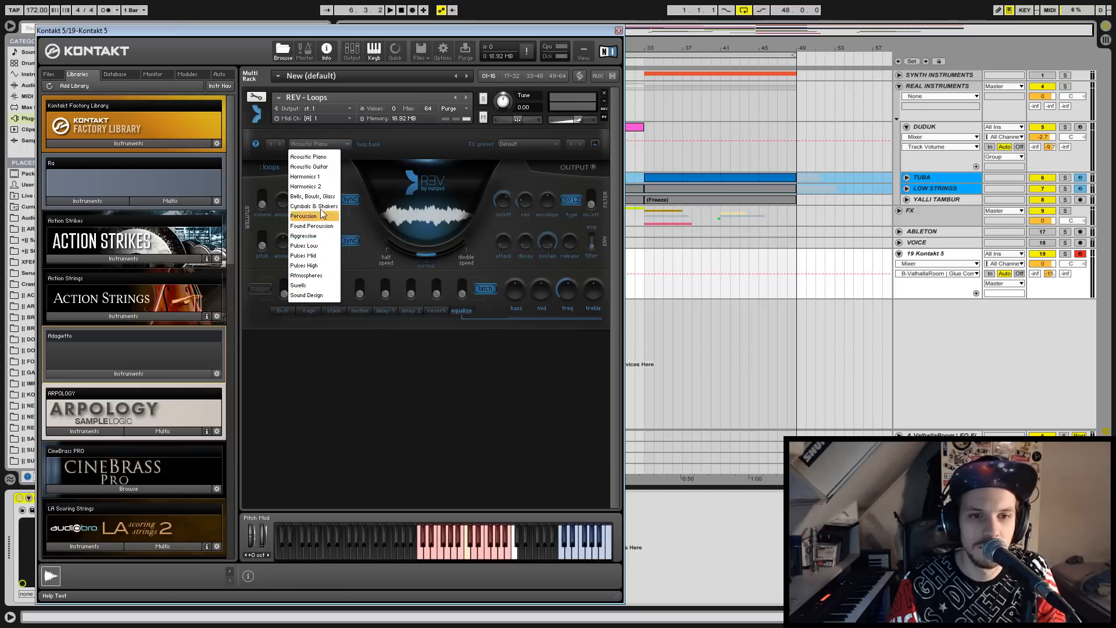
left_click(320, 178)
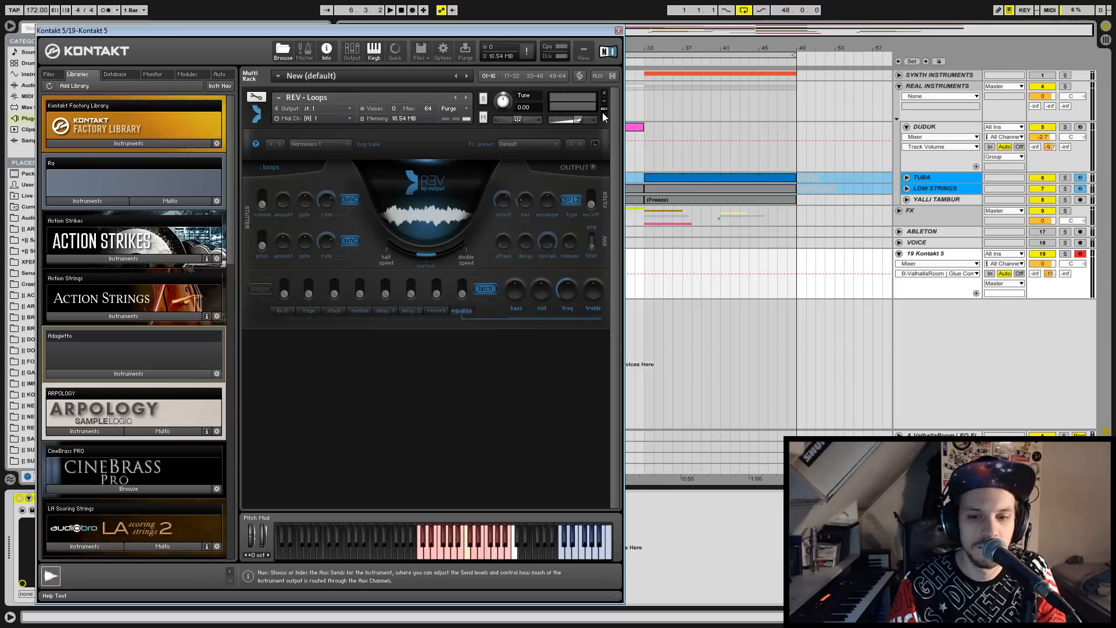
left_click(267, 554)
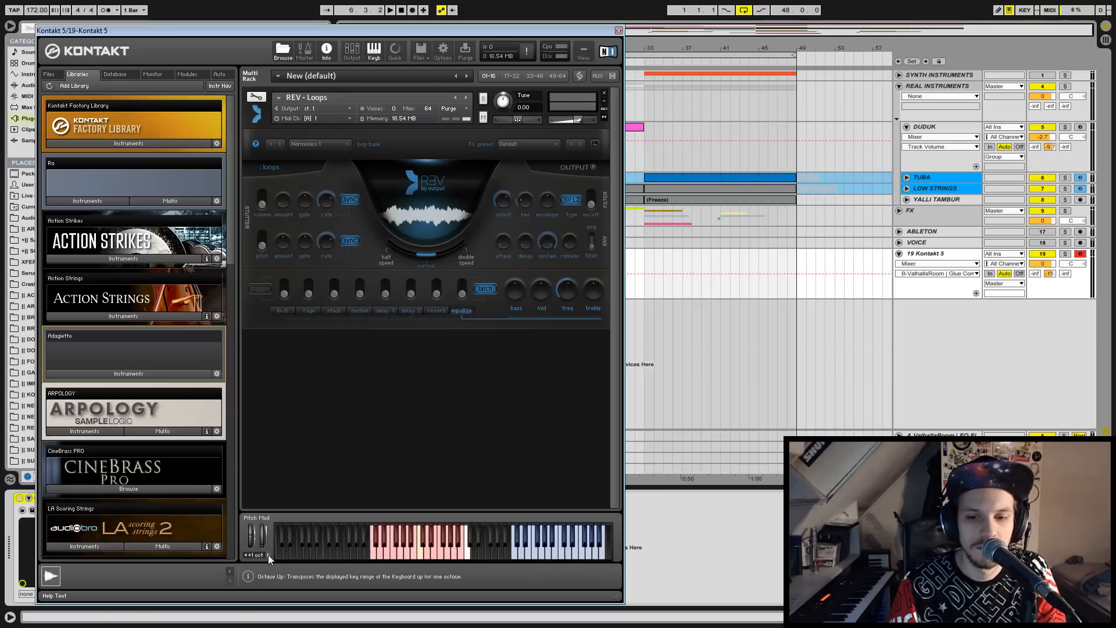
left_click(619, 30)
- Reopen the Kontakt clip, lower its 16-bar note to C4, and audition it with the Kontakt track soloed
double_click(423, 252)
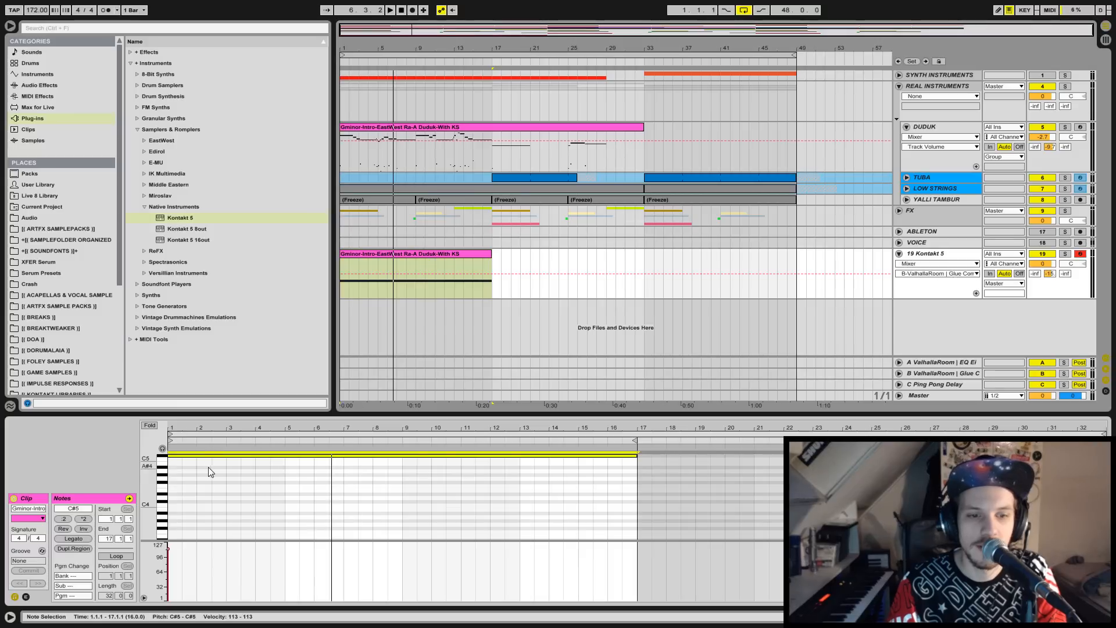
left_click_drag(204, 456, 204, 505)
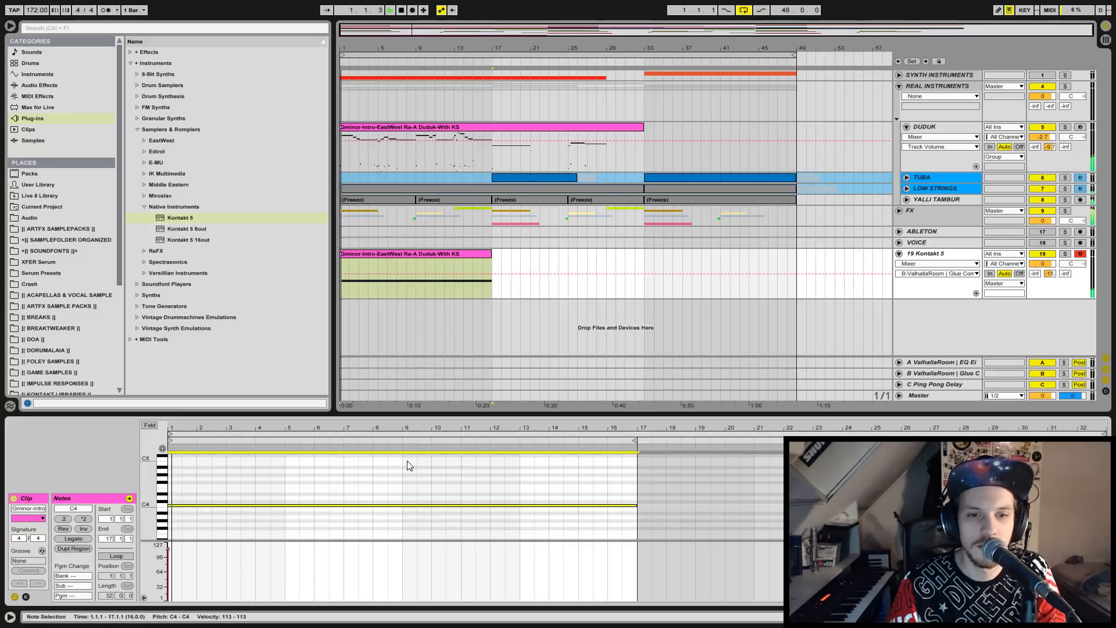
left_click(1065, 254)
key("space")
key("space")
key("space")
- Transpose the 16-bar note up by semitones from C4 to G4, auditioning the Harmonics 1 loops from bar 1
left_click_drag(191, 505, 193, 506)
key("space")
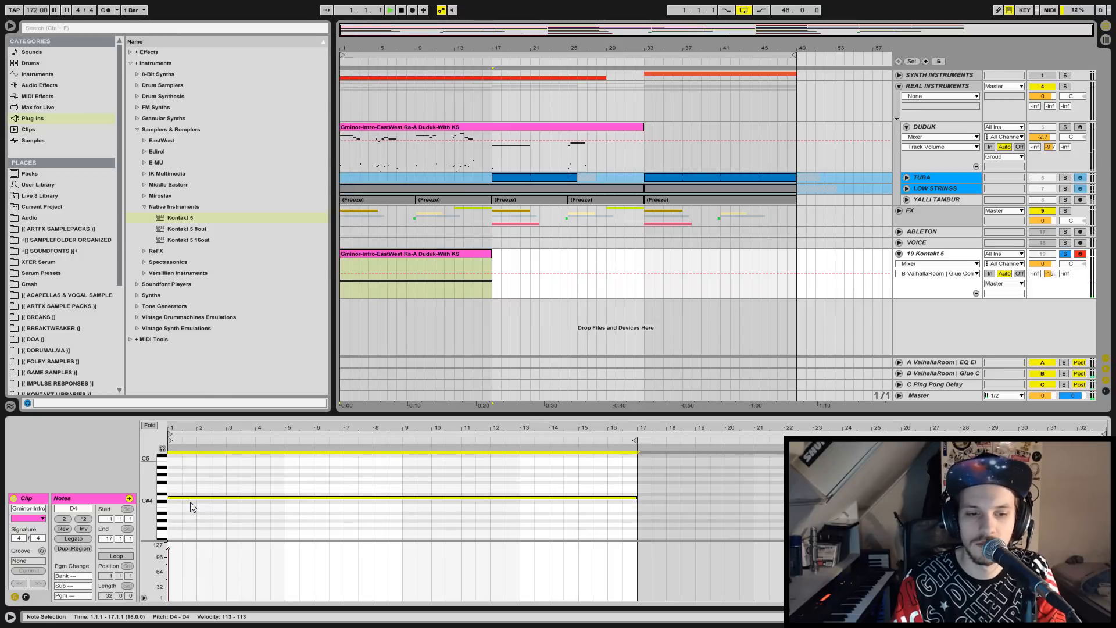
key("space")
key("Up")
key("space")
key("space")
key("Up")
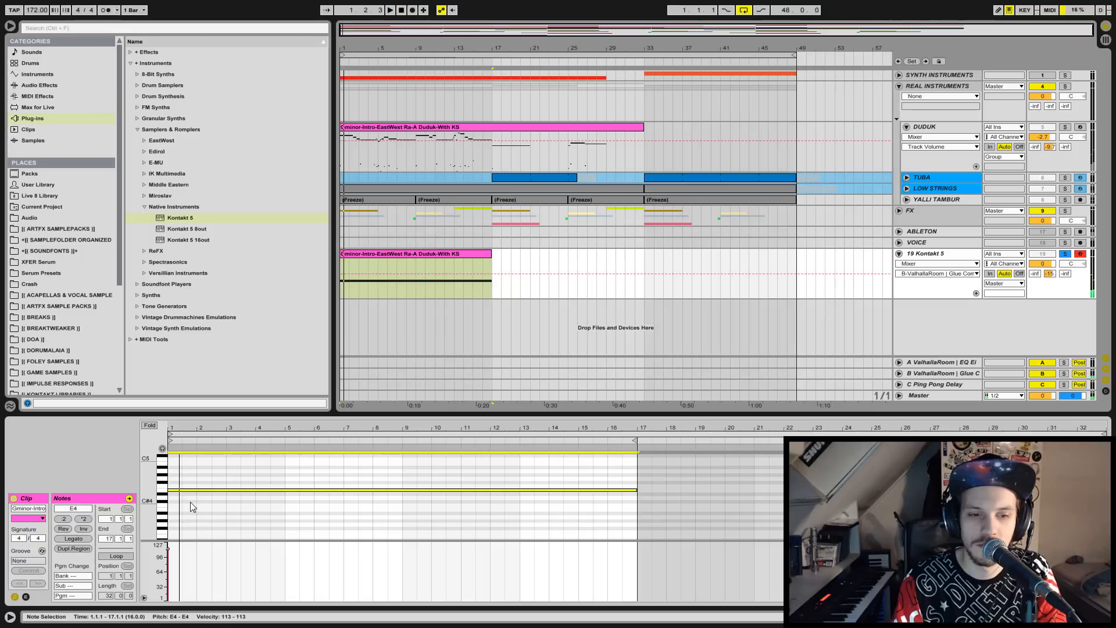
key("Up")
key("space")
key("space")
key("Up")
key("space")
key("Up")
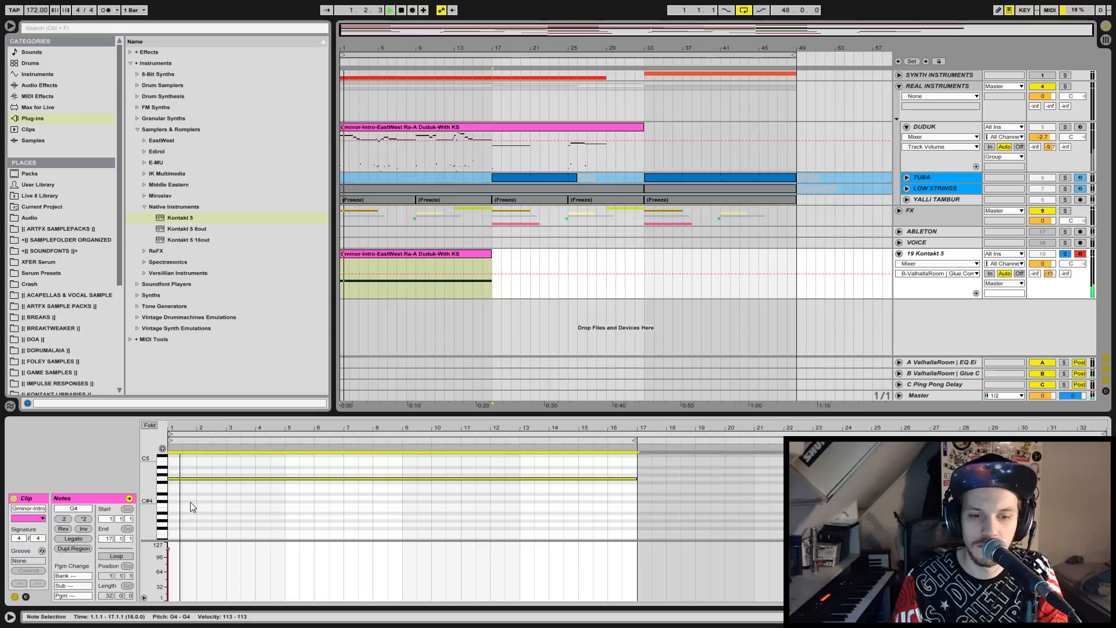
- Change the REV - Loops sound source to Acoustic Piano, set its playback to half speed, and audition the loop
key("shift+Tab")
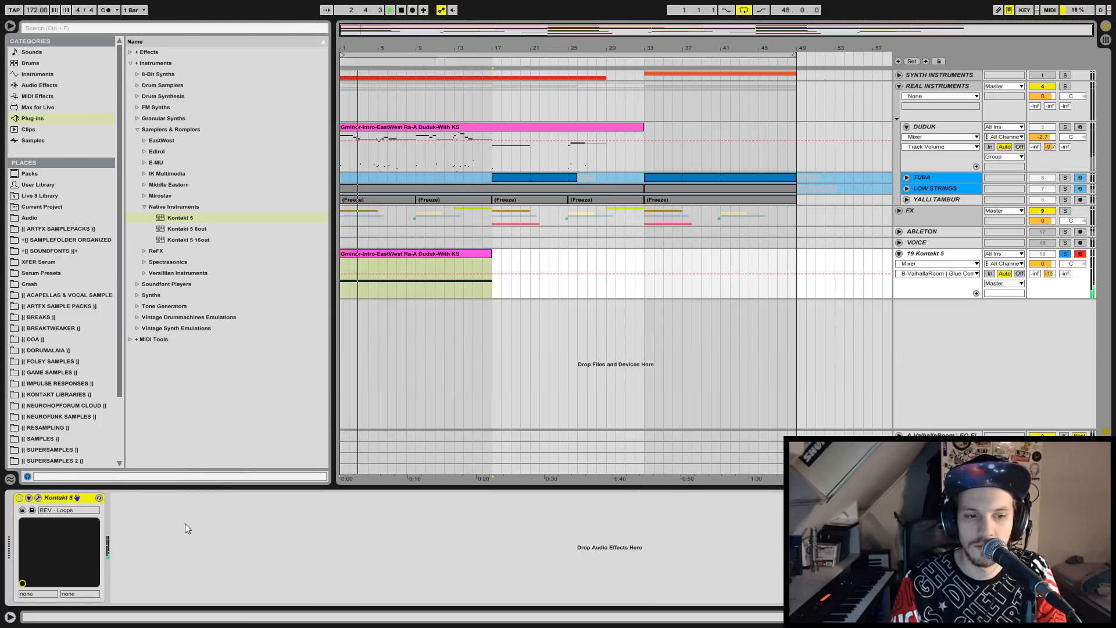
left_click(38, 498)
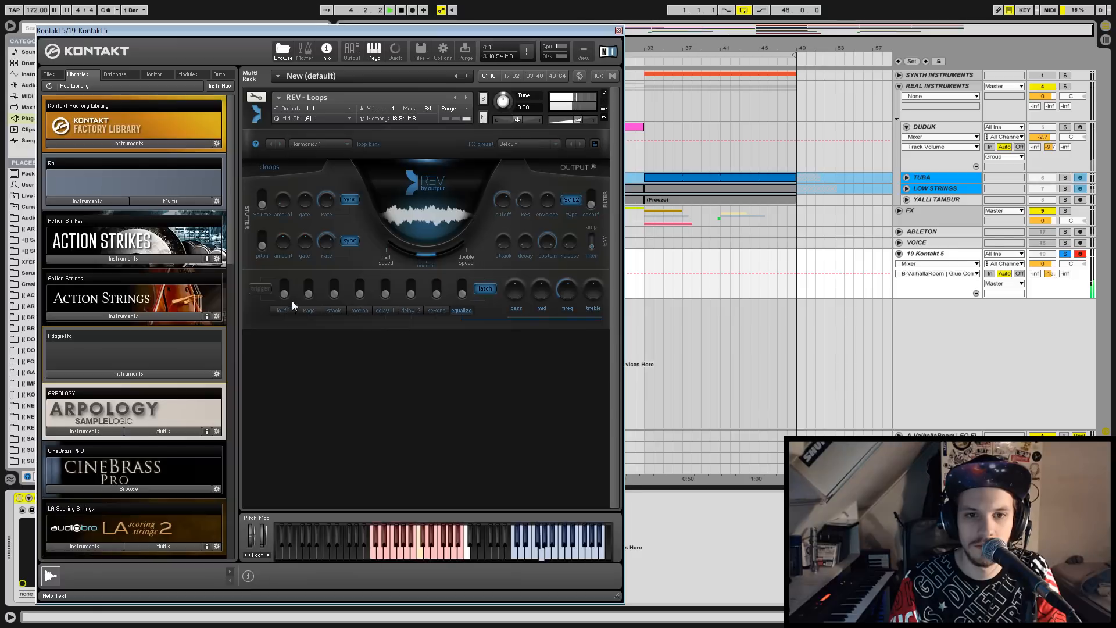
left_click(316, 145)
left_click(313, 156)
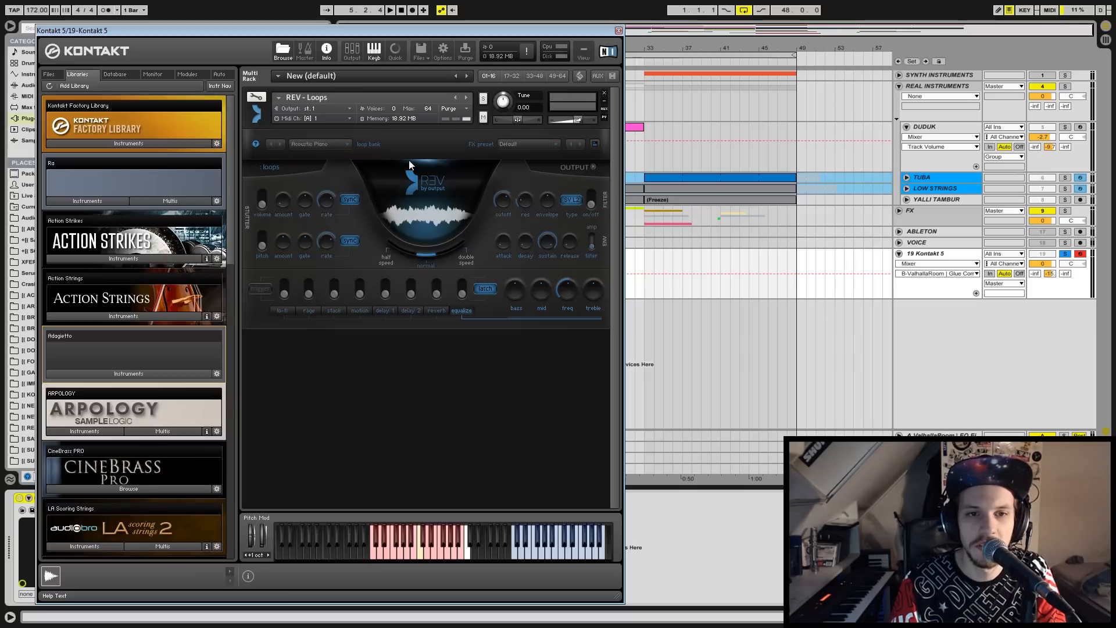
key("space")
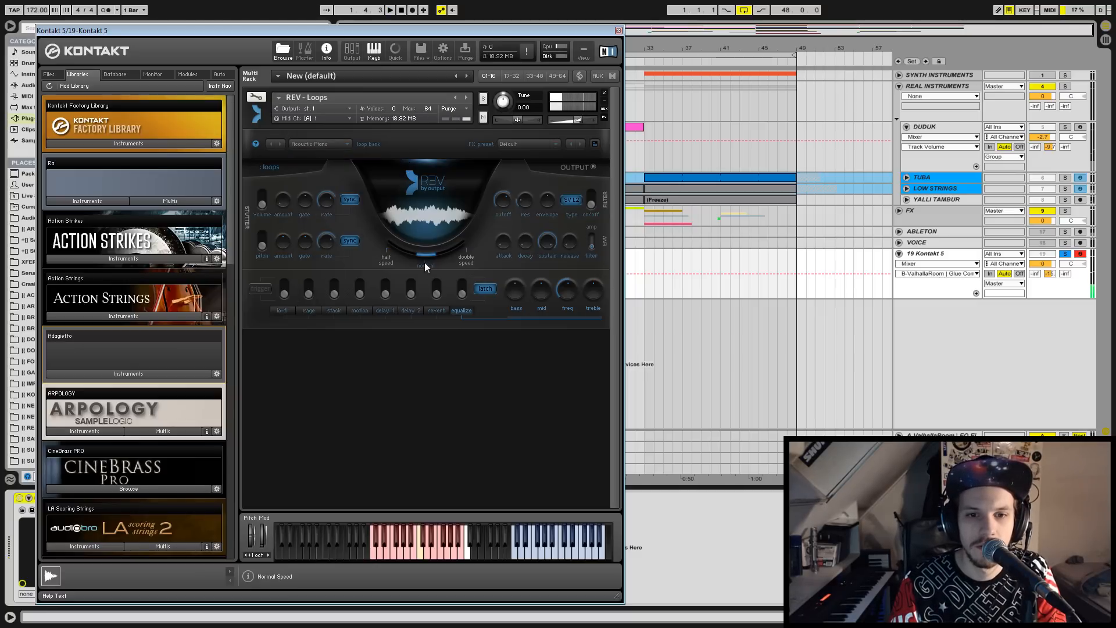
left_click_drag(423, 257, 362, 263)
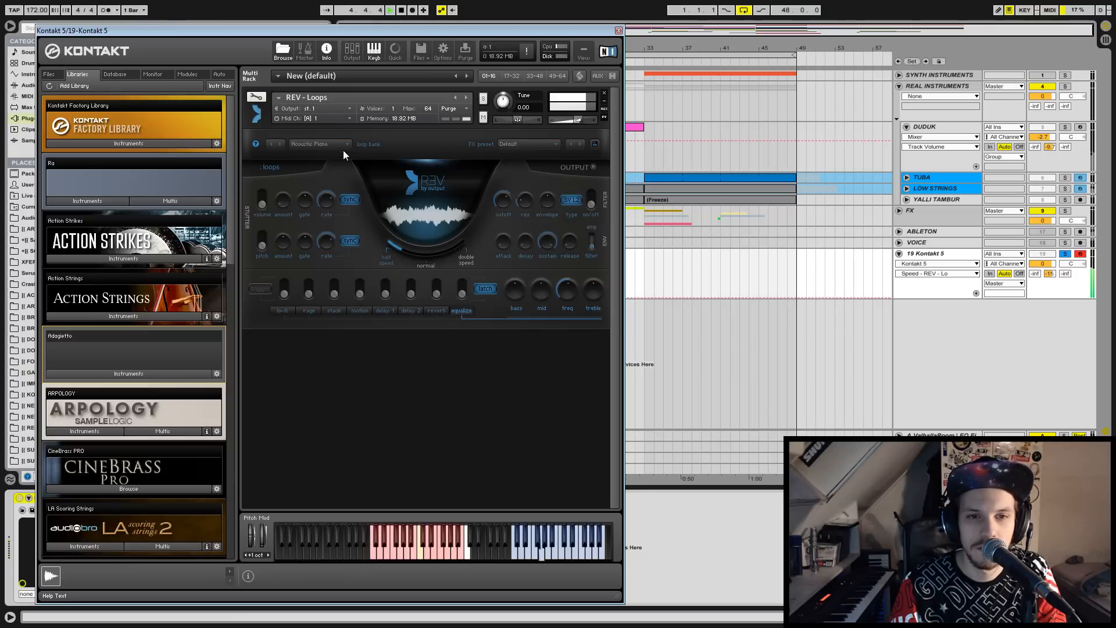
key("space")
- Unsolo the Kontakt track and try the Acoustic Guitar, Bells, Bowls, Glass and Cymbals & Shakers loop sources against the arrangement
left_click(1064, 254)
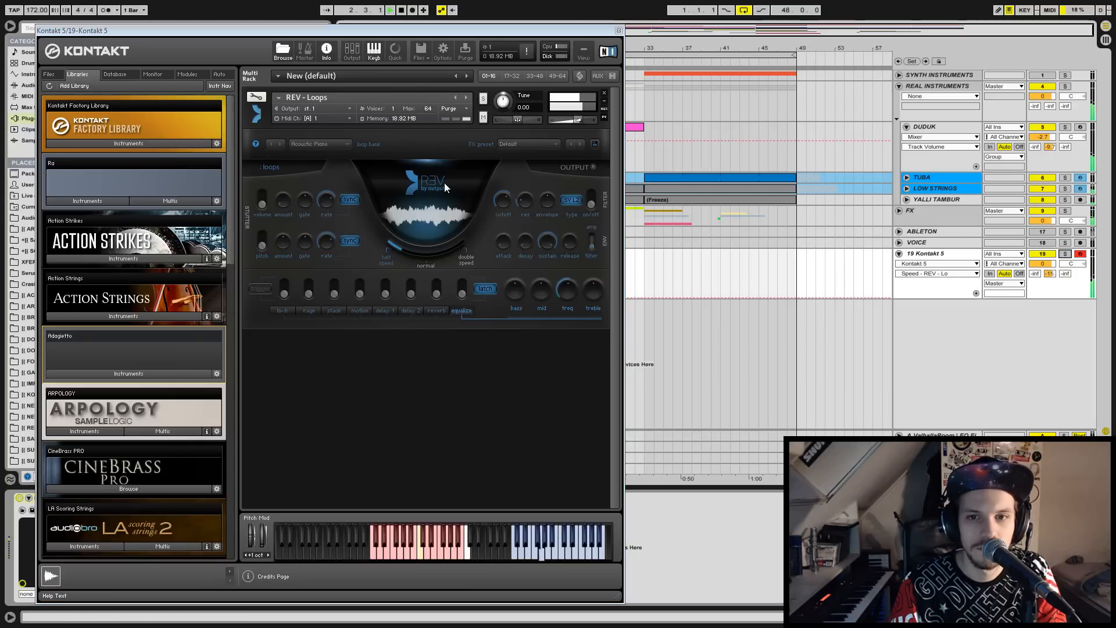
left_click(343, 144)
left_click(311, 167)
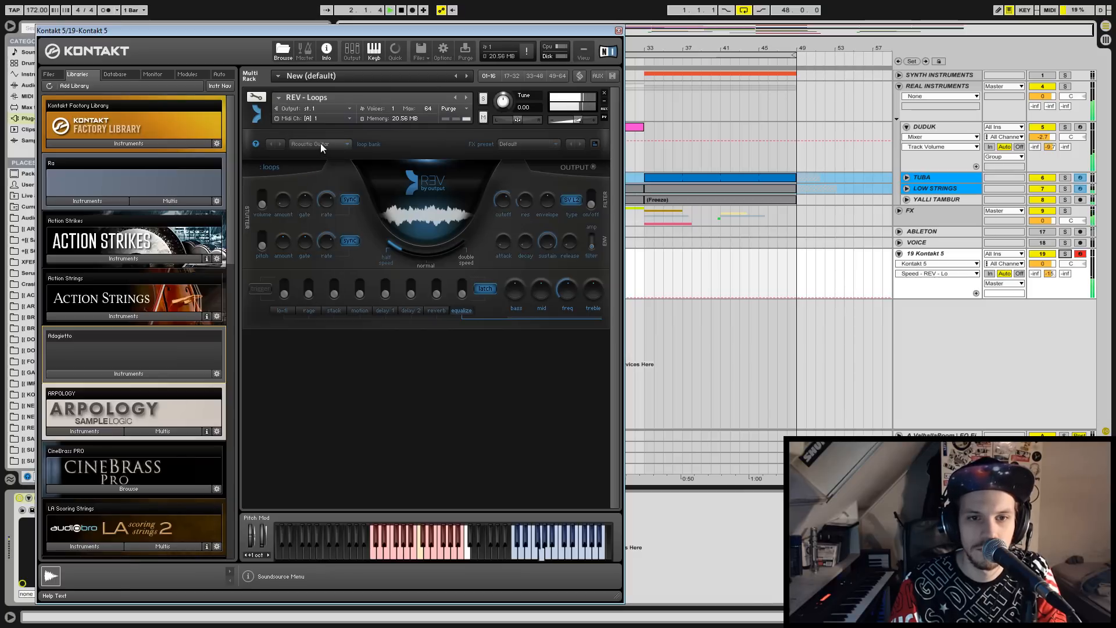
left_click(320, 143)
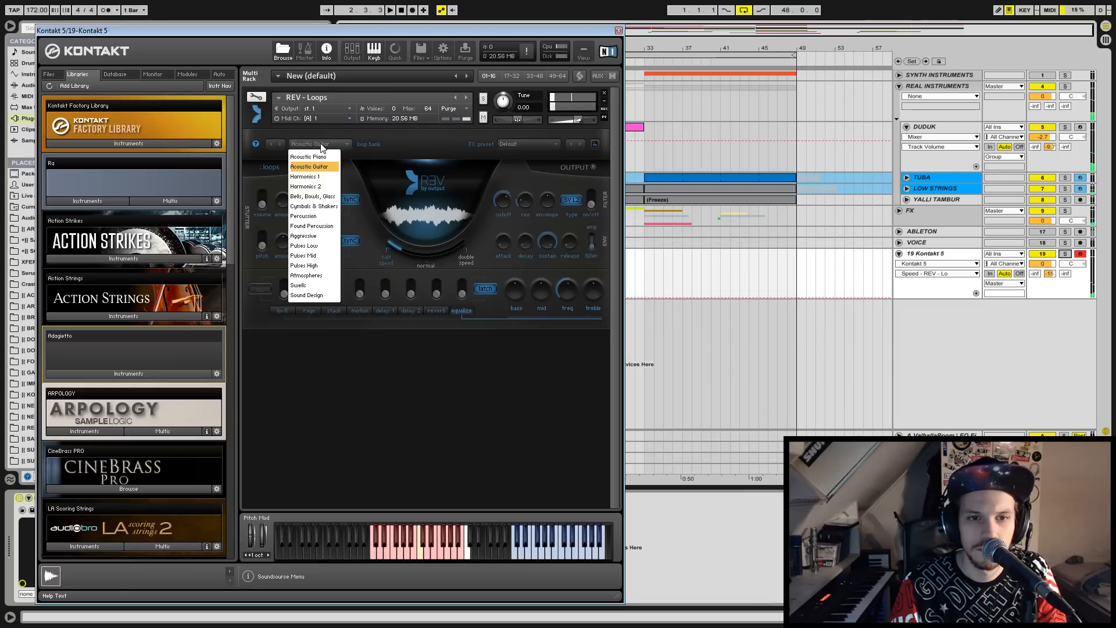
left_click(317, 196)
key("space")
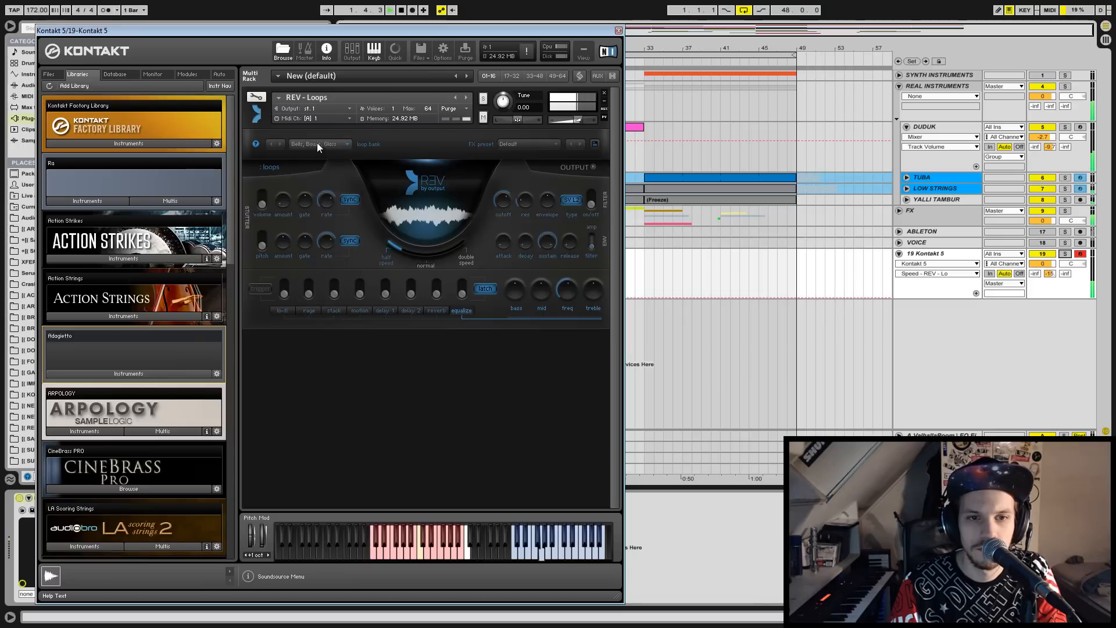
left_click(318, 144)
left_click(311, 210)
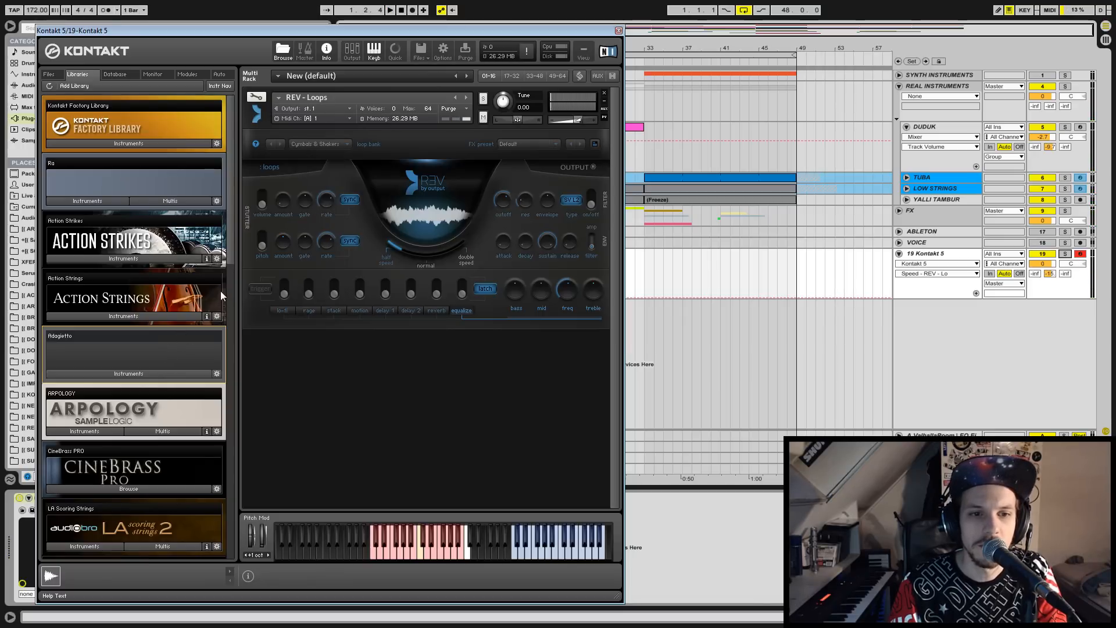
- Load REV - Timed Instruments.nki from the REV library in place of REV - Loops
scroll(230, 241, "down", 7)
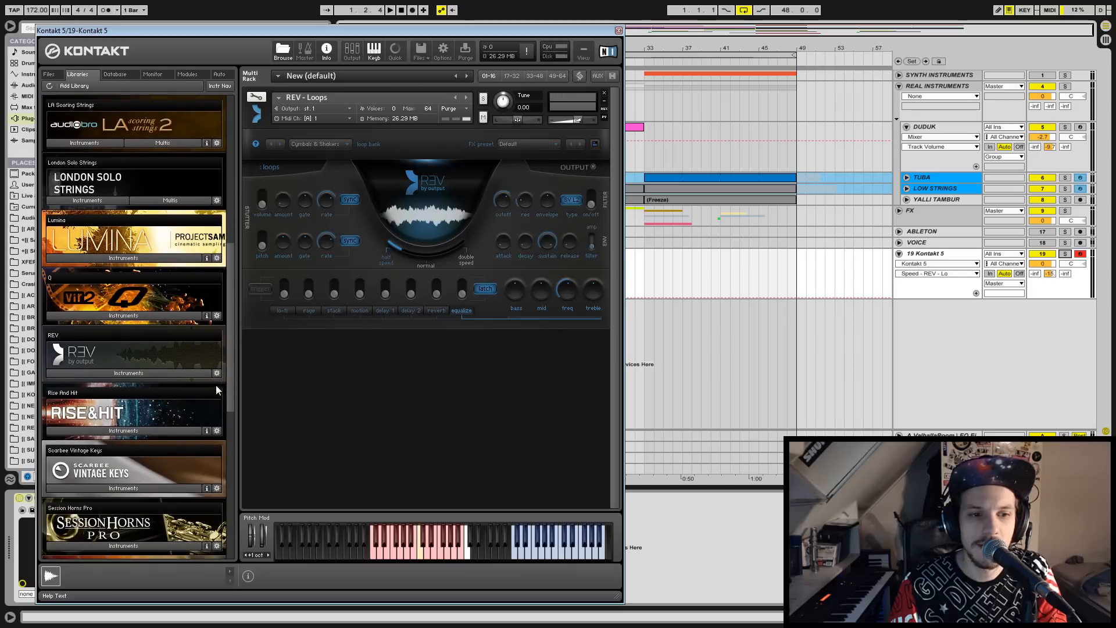
left_click(165, 373)
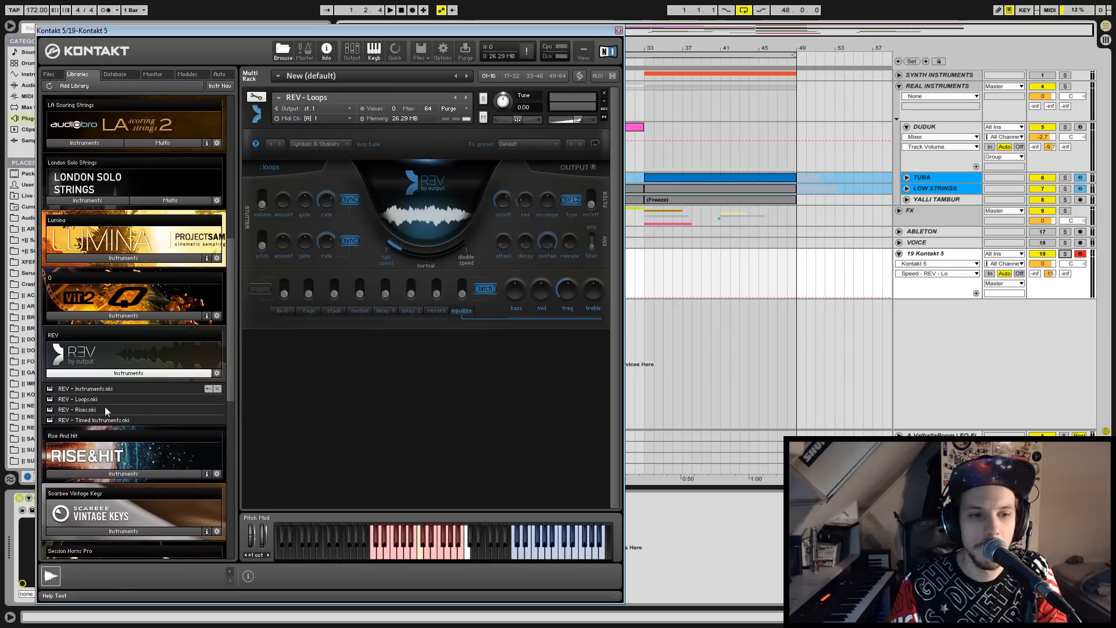
left_click(155, 420)
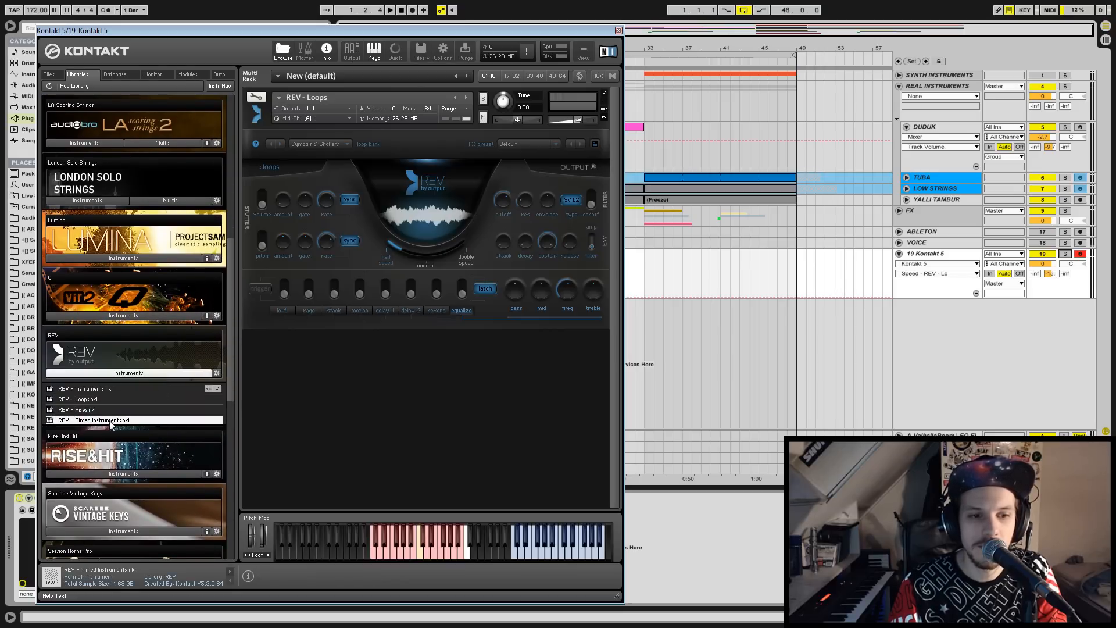
left_click_drag(178, 361, 342, 198)
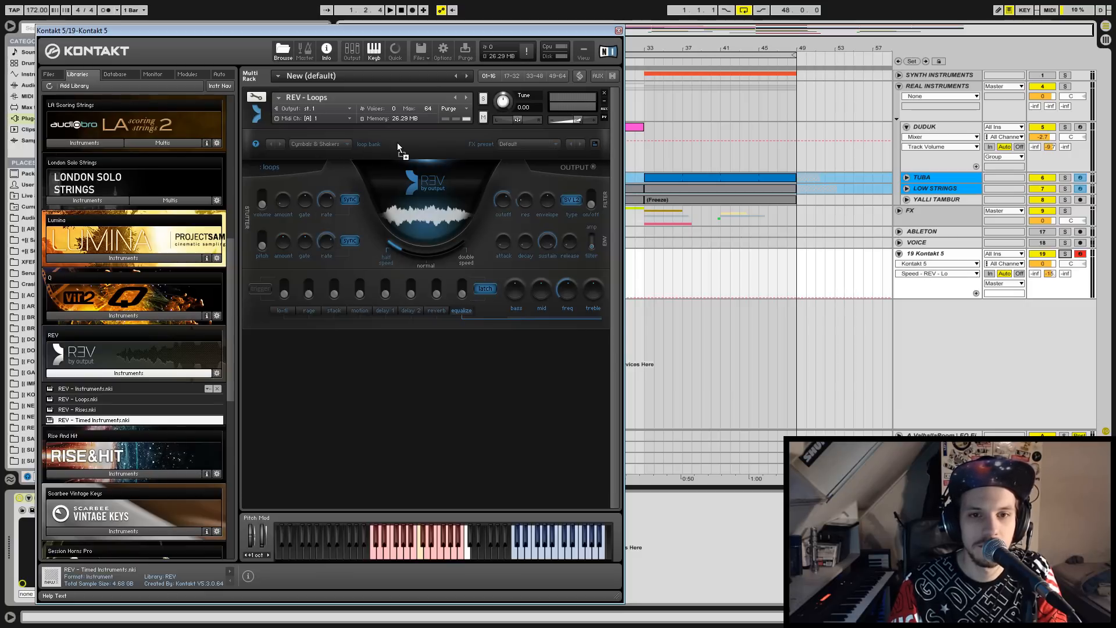
left_click_drag(399, 148, 399, 147)
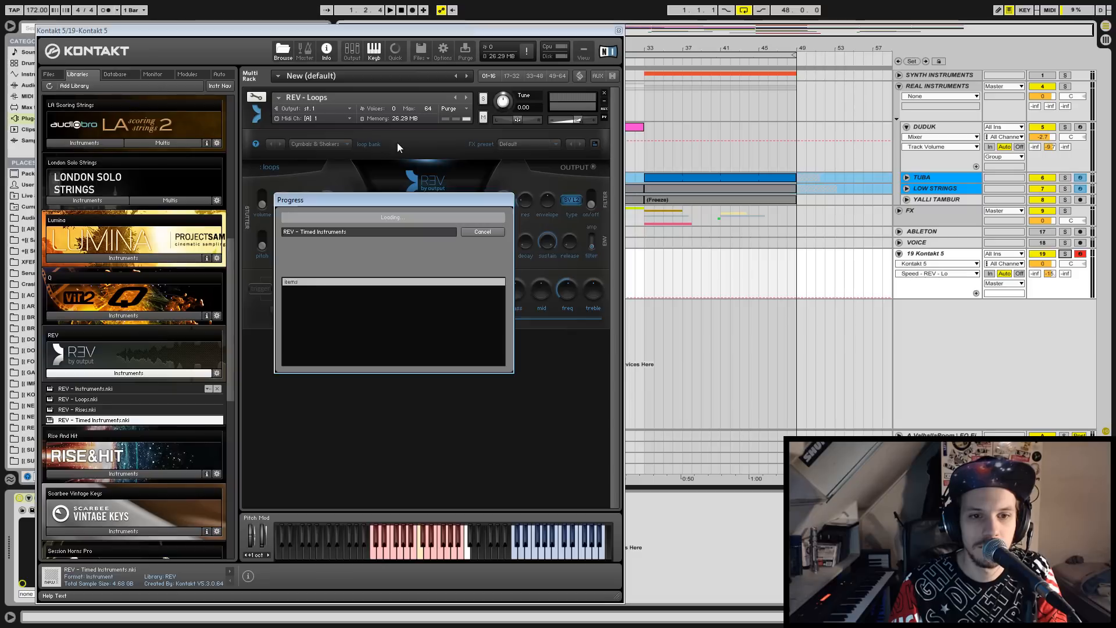
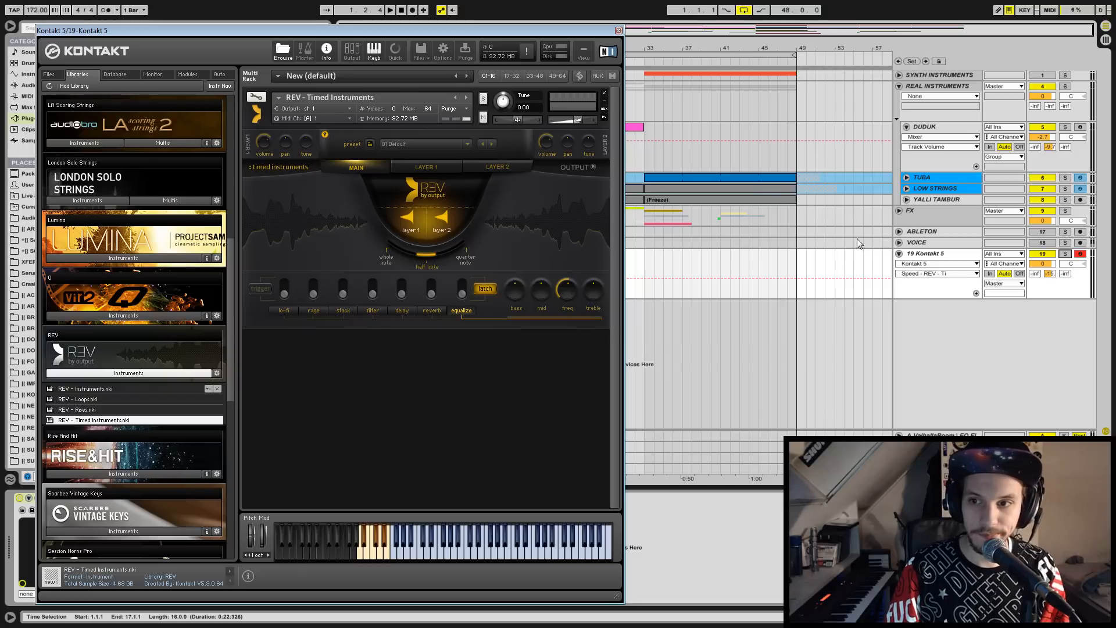
- Solo the Kontakt track and audition the REV - Timed Instruments patch from bar 1
left_click(1065, 254)
key("space")
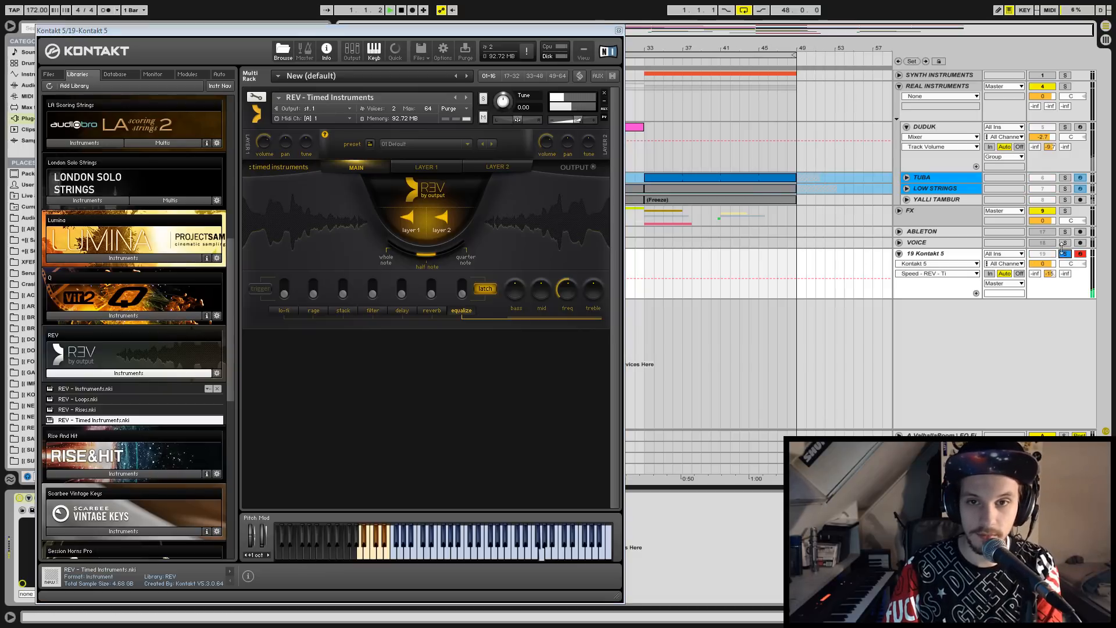
left_click(618, 31)
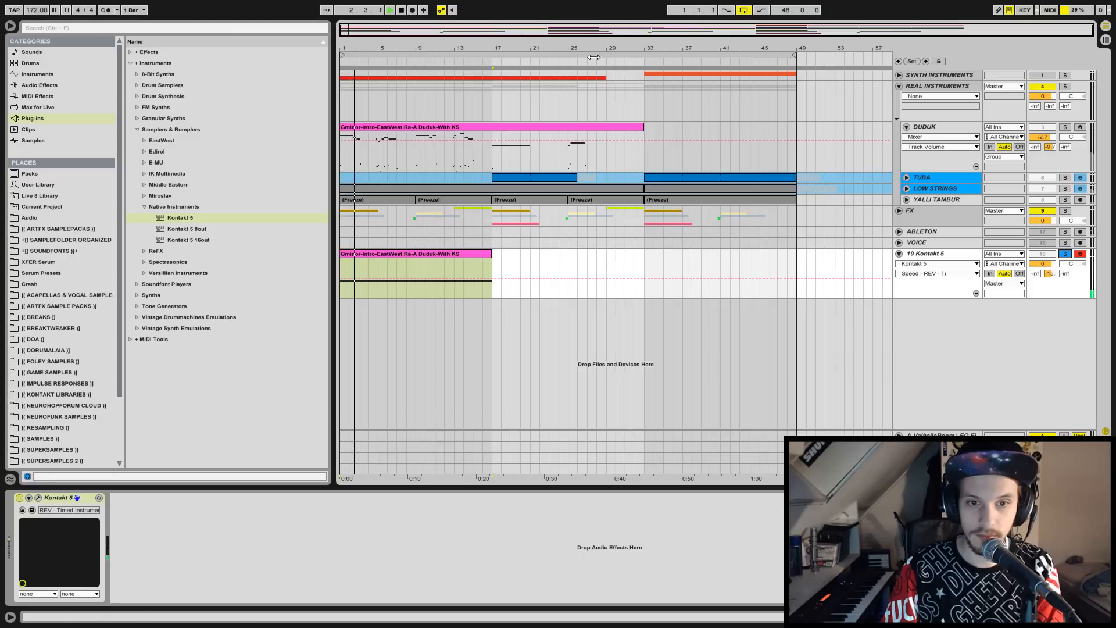
- Shorten the Kontakt clip's 16-bar note to one bar, lower it an octave to G3, and audition it
double_click(385, 254)
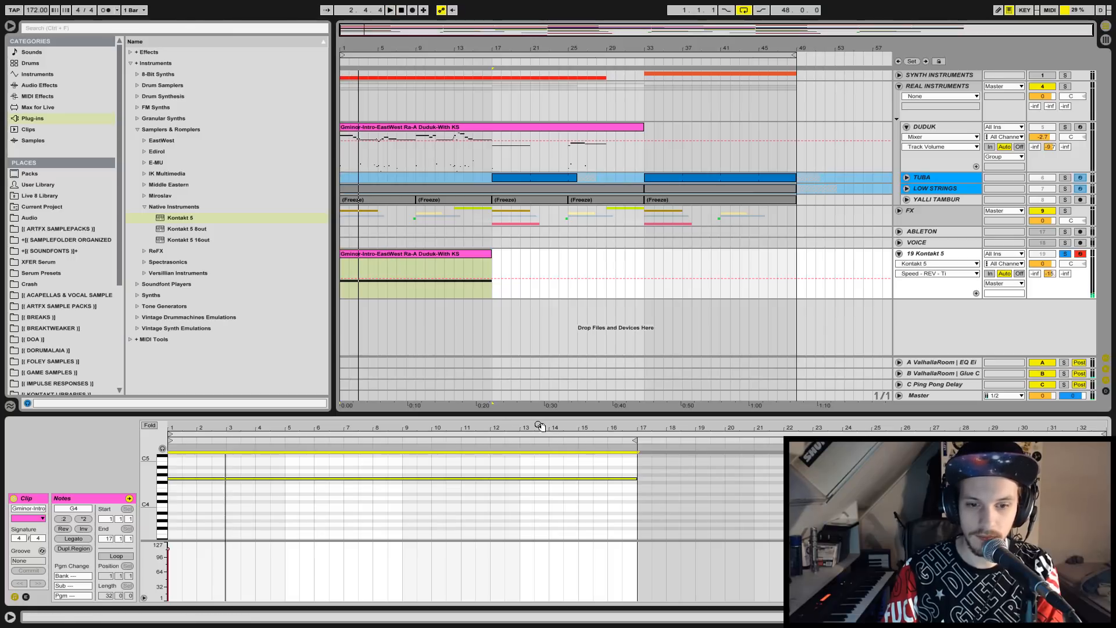
left_click_drag(637, 478, 197, 489)
key("shift+Down")
key("shift+Down")
key("space")
key("shift+Up")
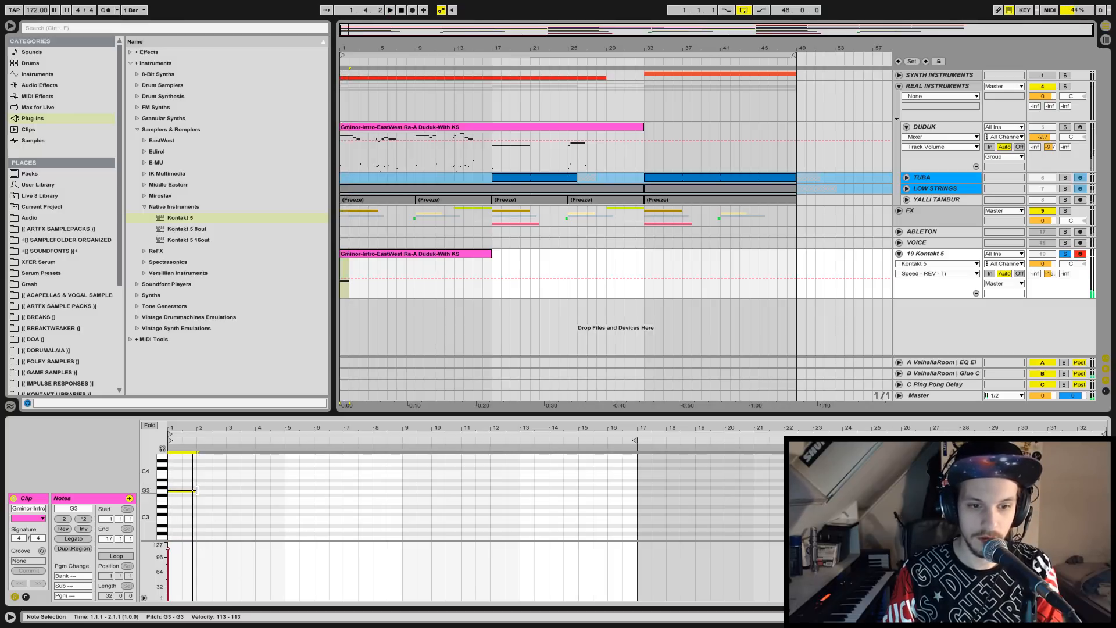
key("space")
left_click_drag(187, 427, 223, 459)
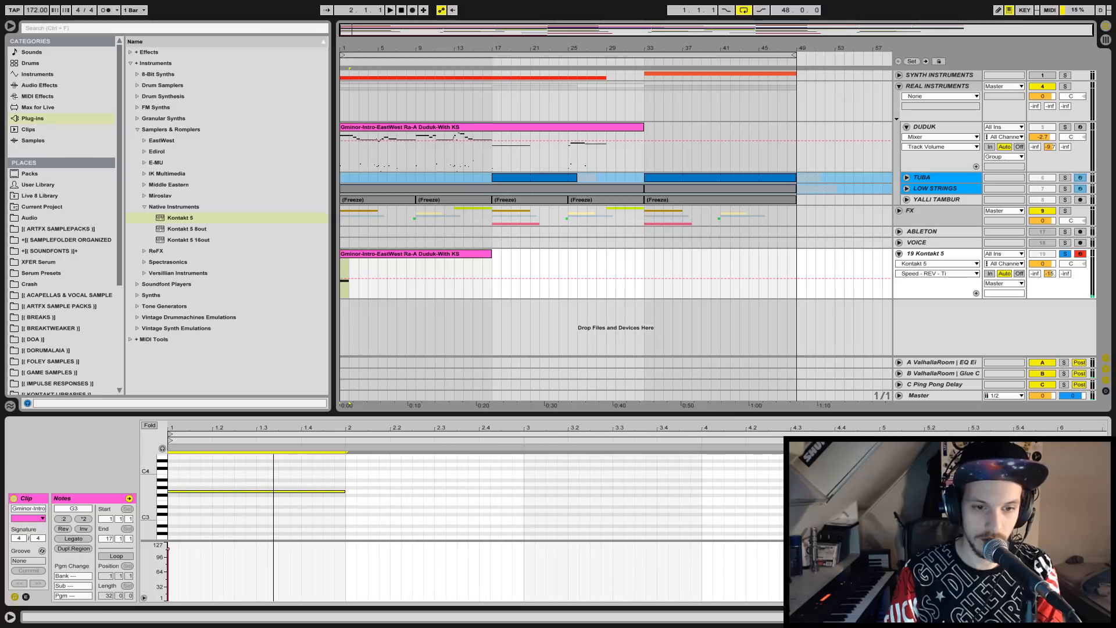
left_click(348, 496)
left_click_drag(349, 495, 345, 517)
key("space")
key("space")
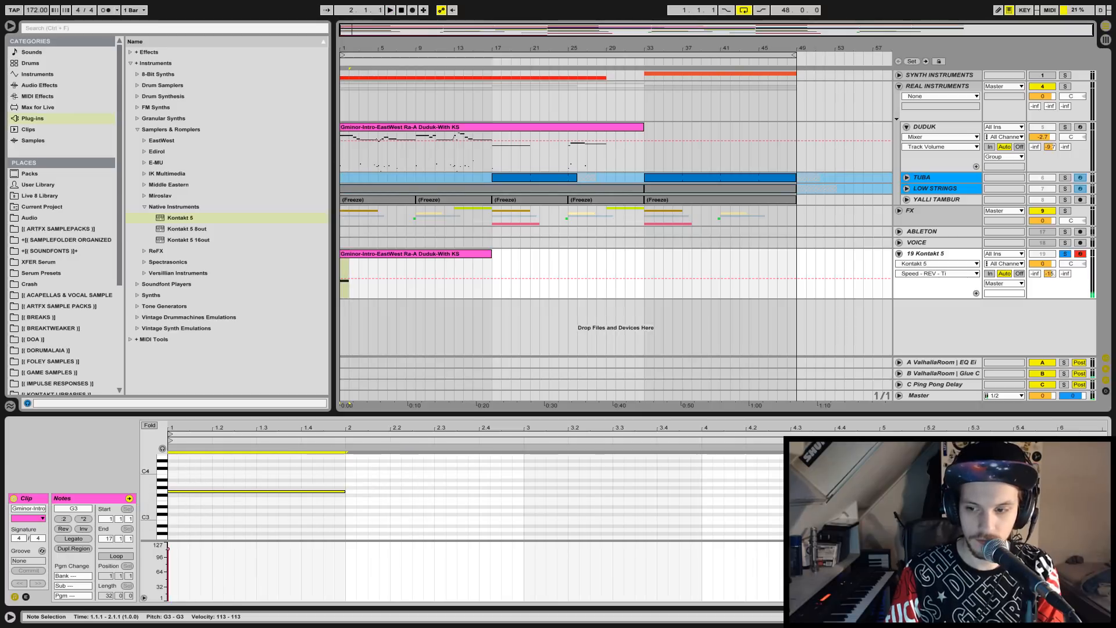
- Set the REV - Timed Instruments speed to whole note and audition the patch
key("shift+Tab")
left_click(38, 498)
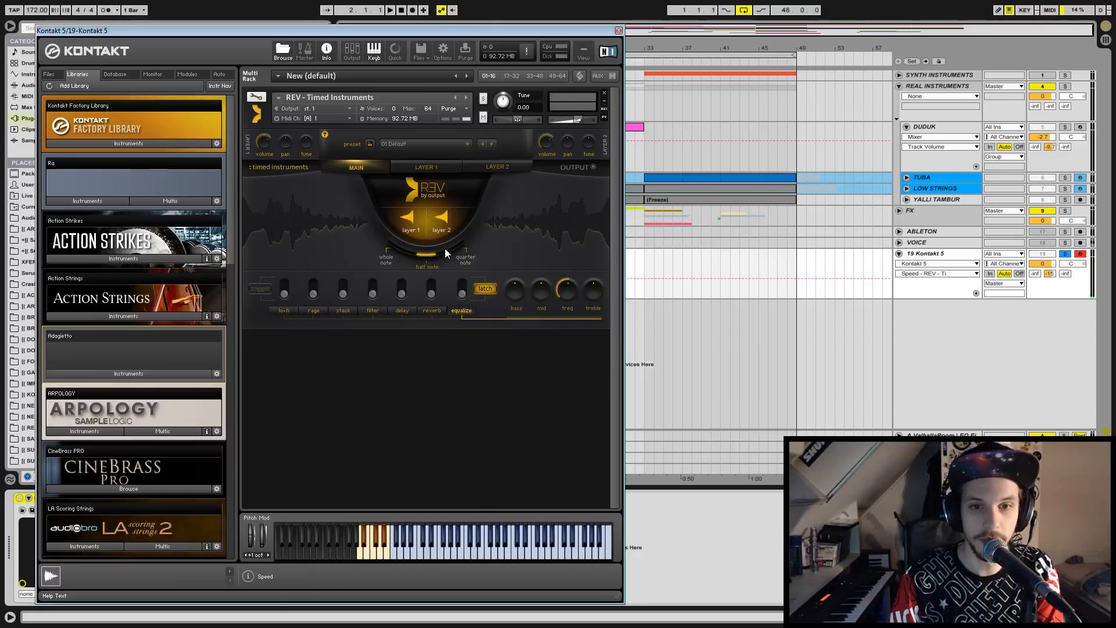
left_click_drag(427, 253, 389, 251)
key("space")
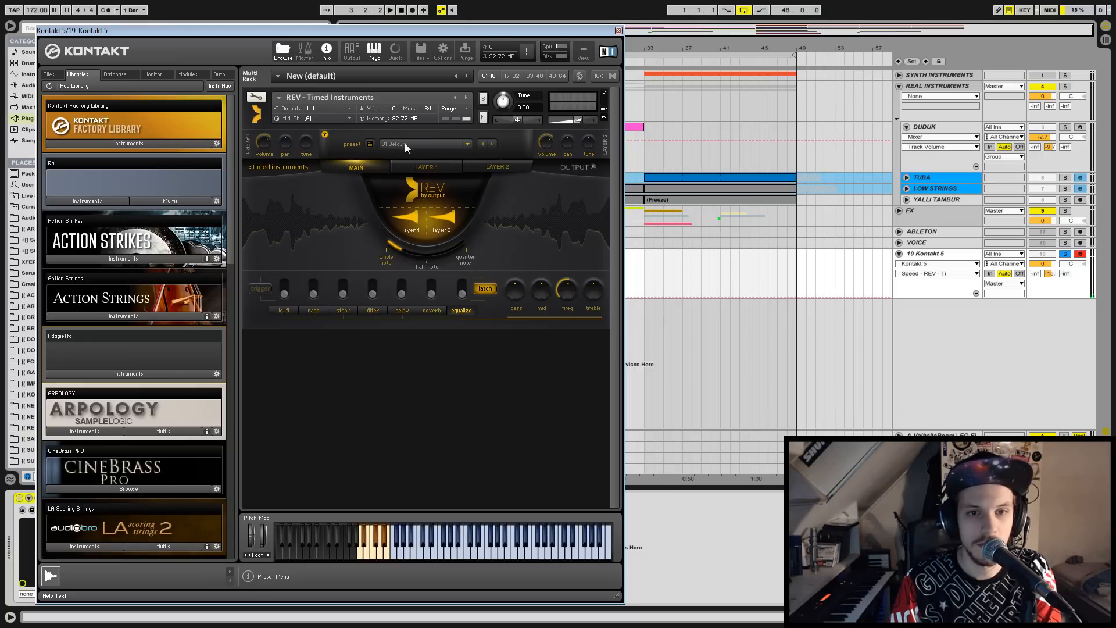
- Load the 02 Nice Harmonics preset in REV - Timed Instruments and audition it with the Kontakt clip
left_click(468, 144)
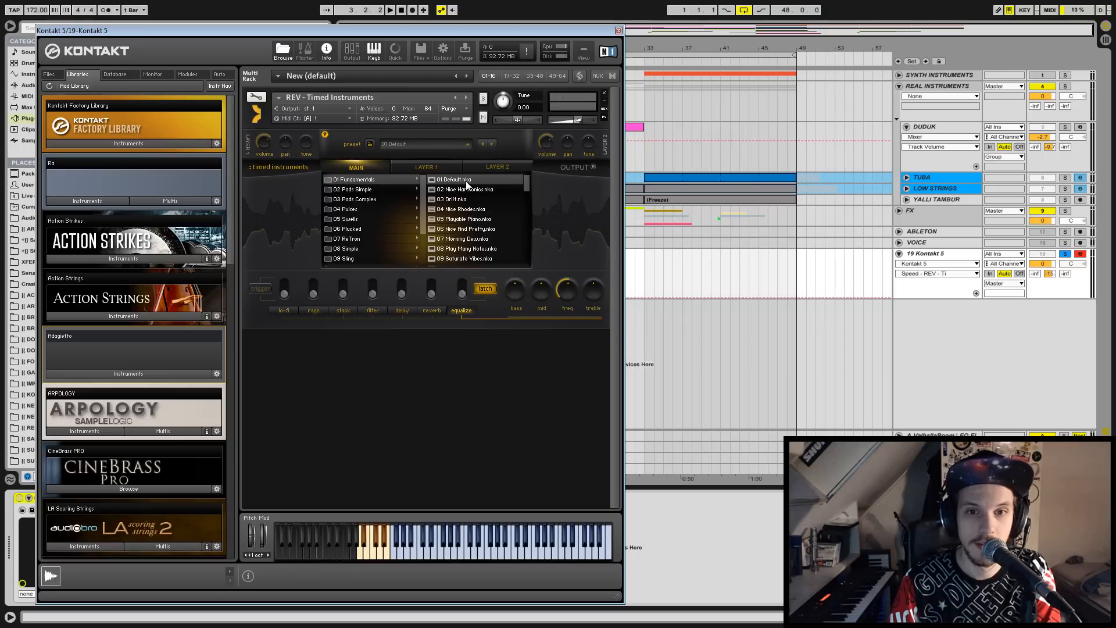
left_click(493, 144)
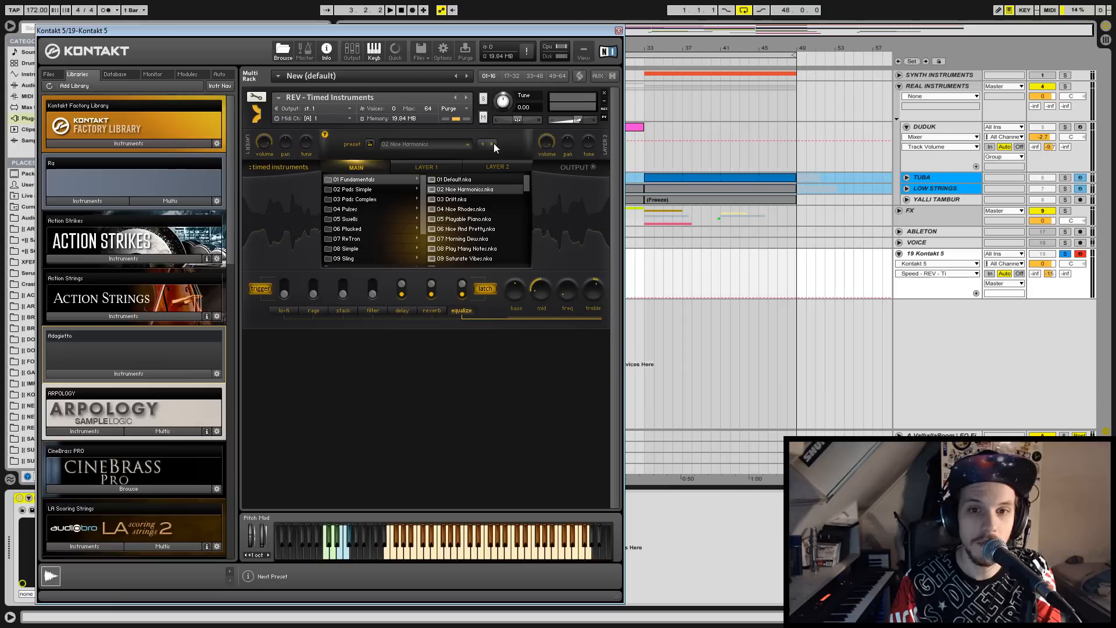
key("space")
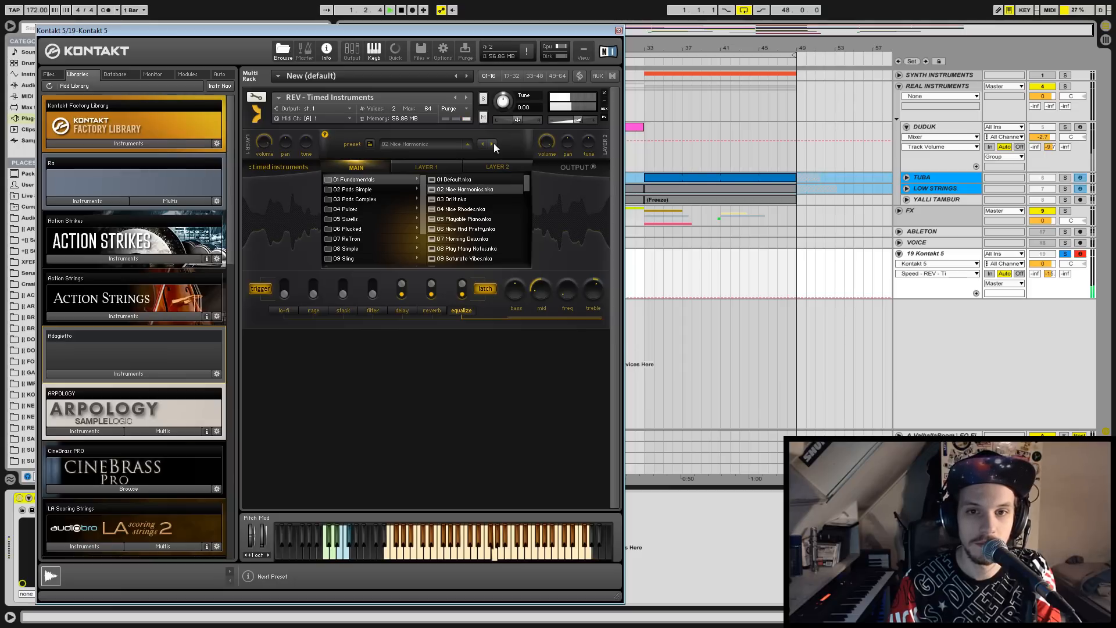
key("space")
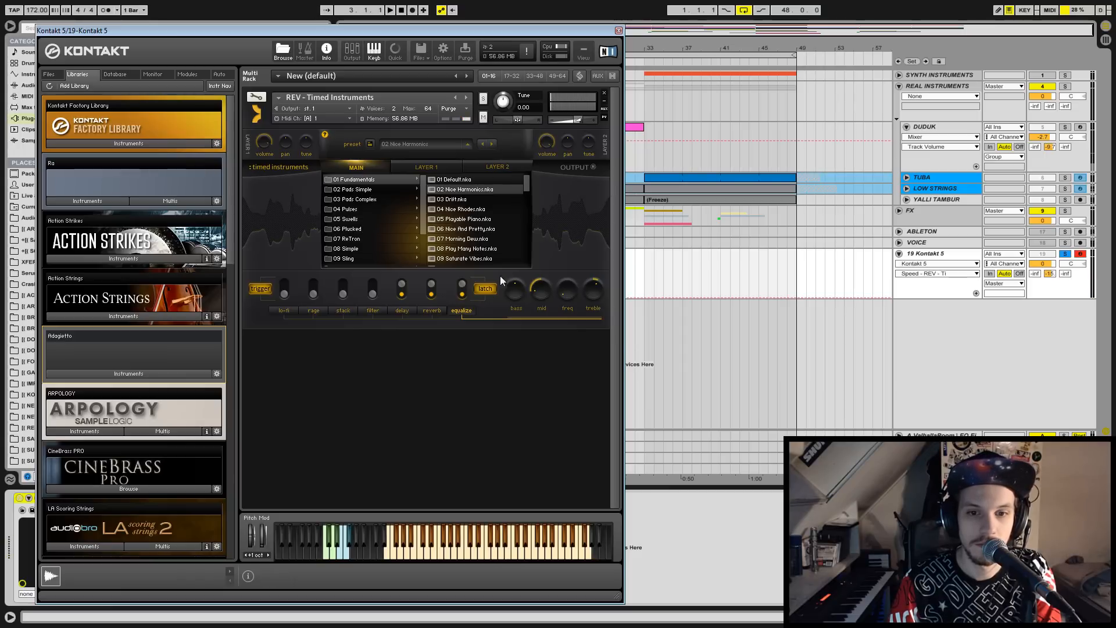
- Copy the 32-bar Duduk clip onto the Kontakt track at bar 1, over the existing clip
left_click(618, 30)
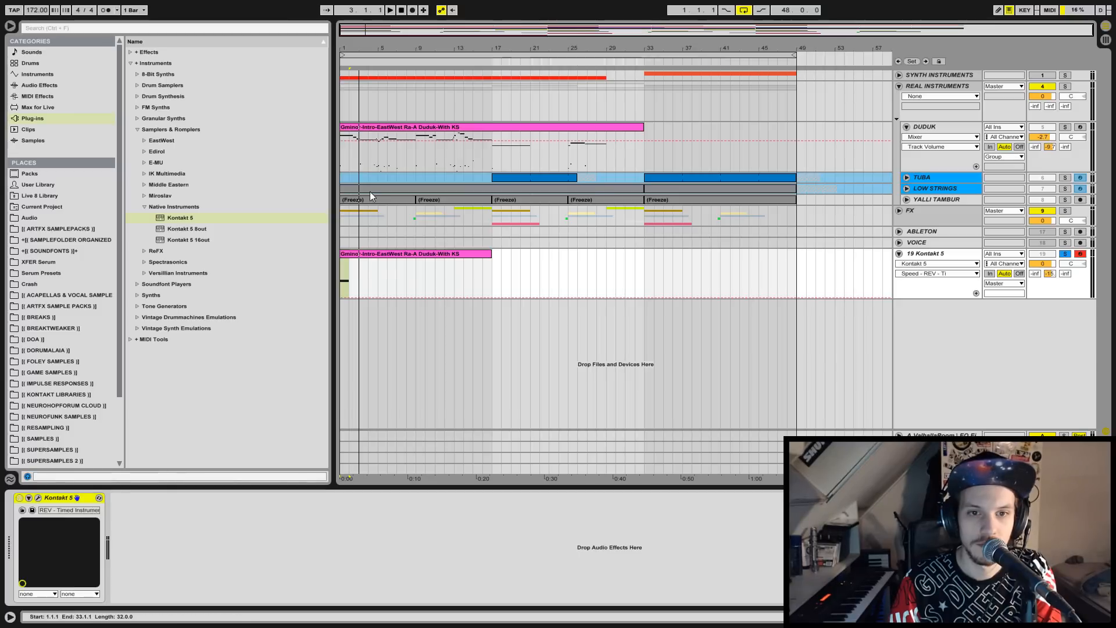
left_click(366, 127)
left_click_drag(365, 128, 375, 278)
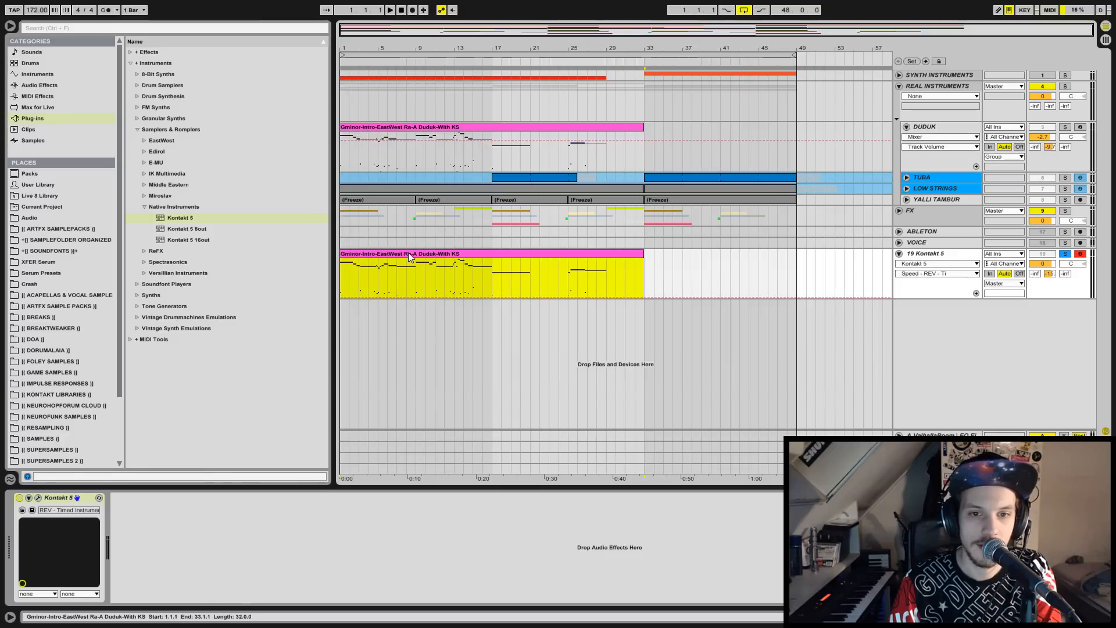
- Delete the low keyswitch notes from the copied duduk clip on the Kontakt track and play the remaining melody
double_click(407, 278)
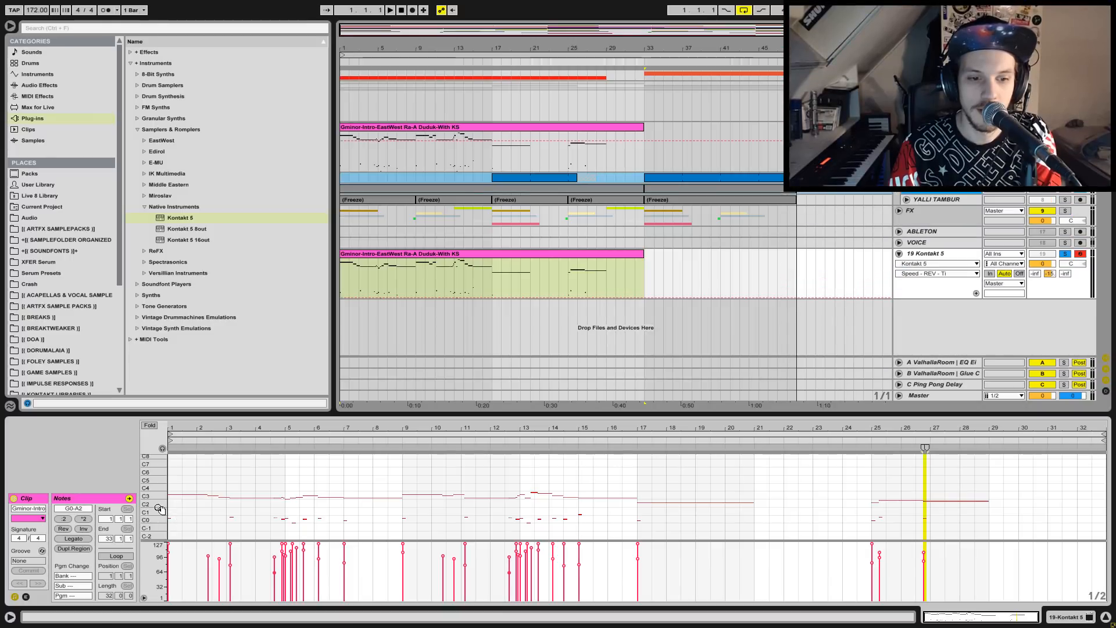
left_click_drag(172, 506, 971, 533)
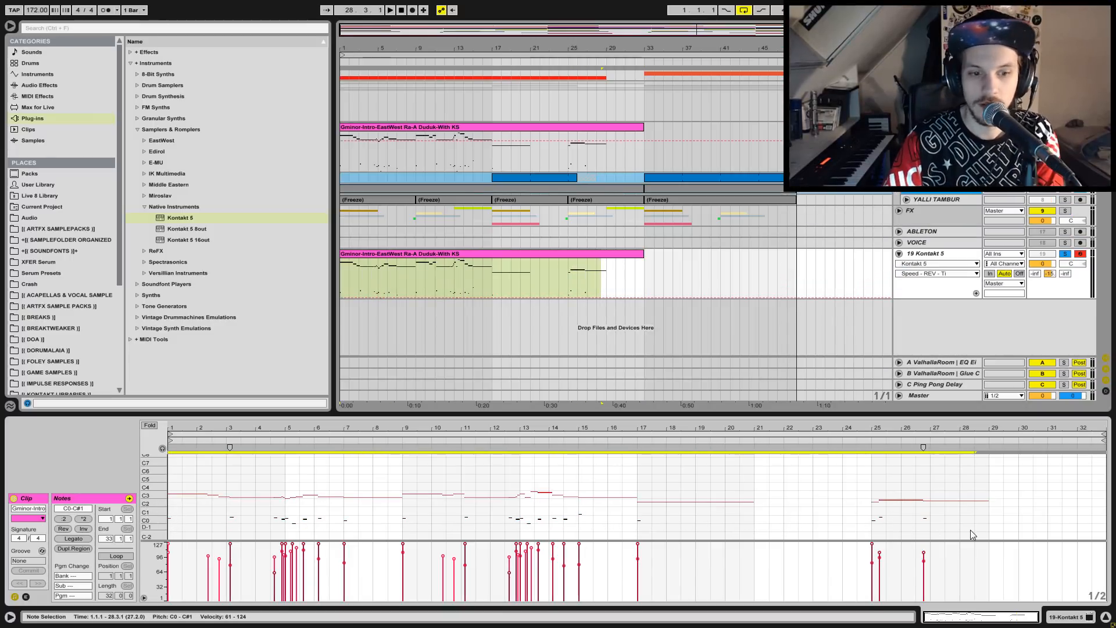
key("Delete")
left_click(168, 524)
left_click_drag(167, 527, 166, 518)
key("Delete")
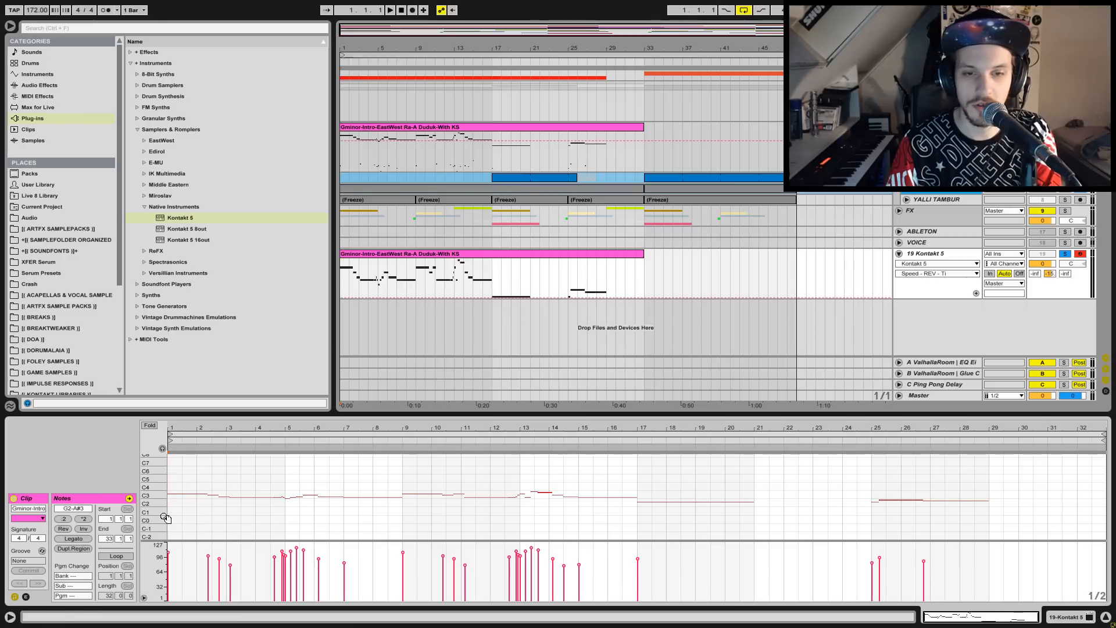
key("space")
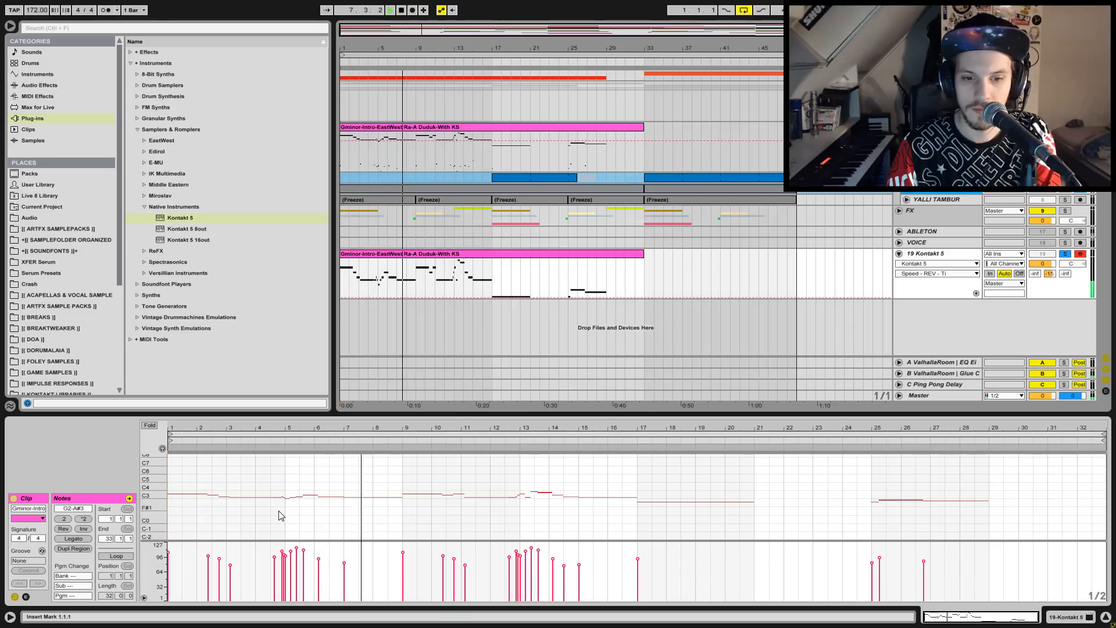
key("space")
- Transpose all melody notes in the Kontakt clip down one octave and play it from bar 1
left_click_drag(179, 511, 956, 440)
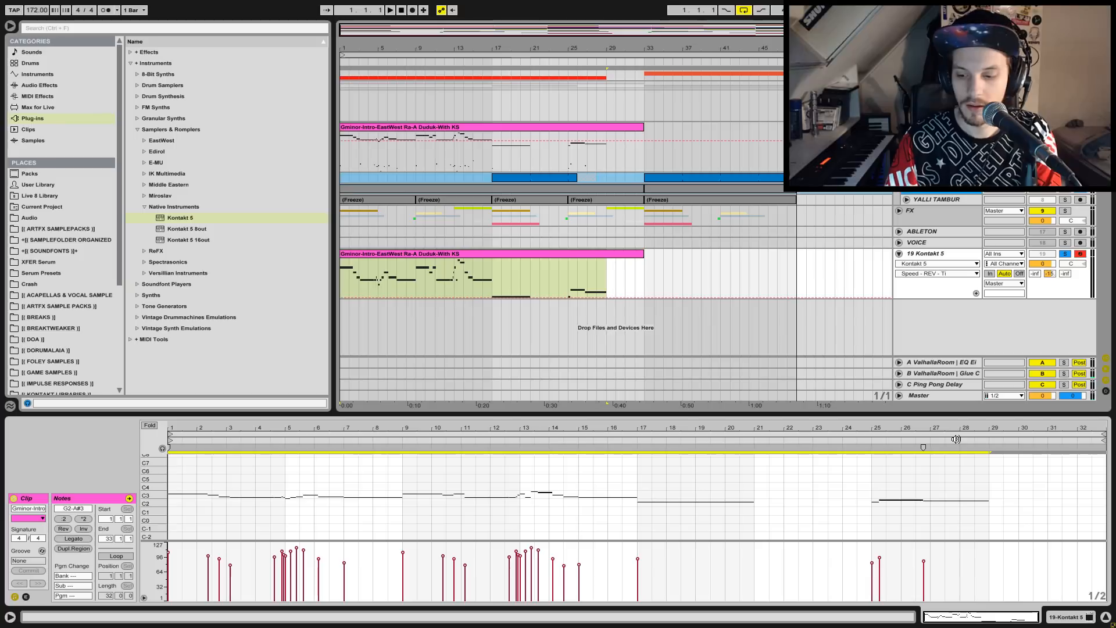
key("shift+Down")
key("space")
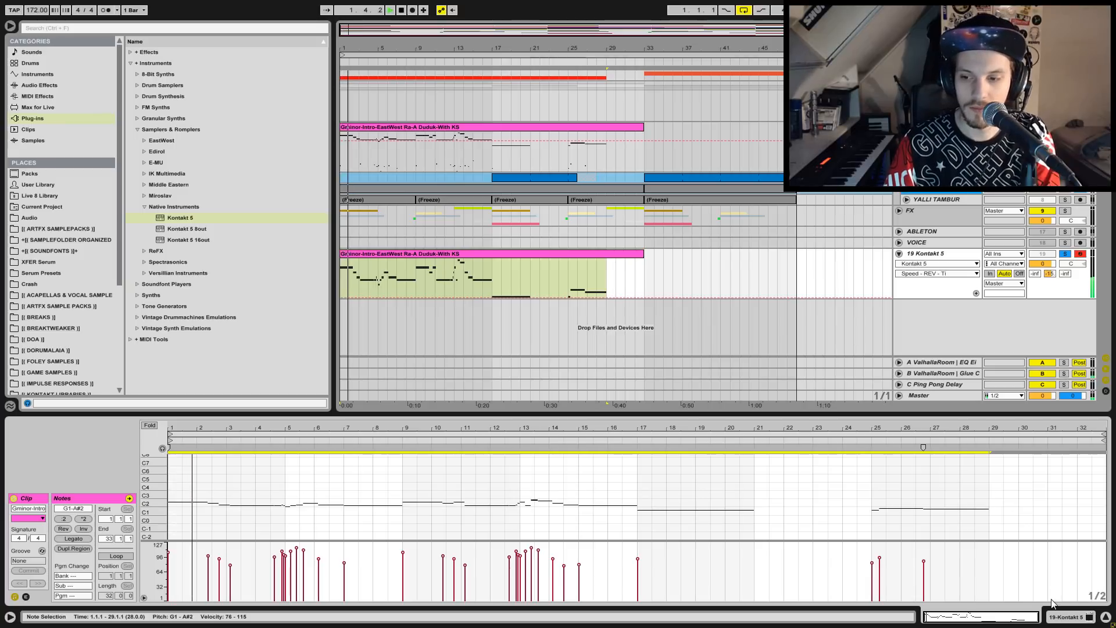
- Load the 03 Drift preset in Kontakt and try out its low effect-switching keys on the virtual keyboard
left_click(1057, 618)
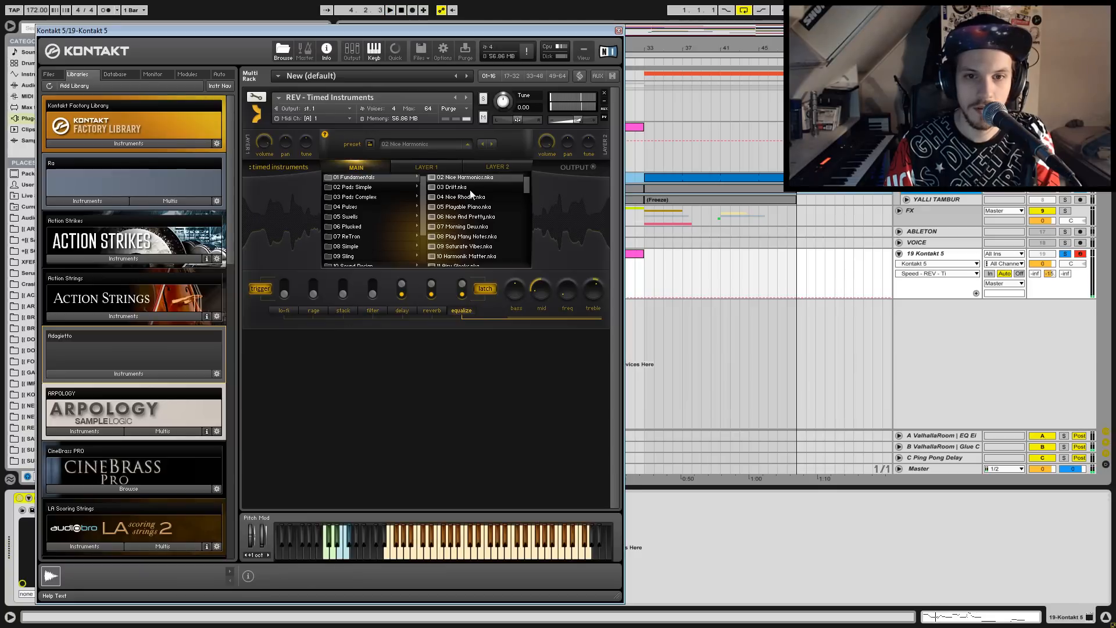
left_click(462, 188)
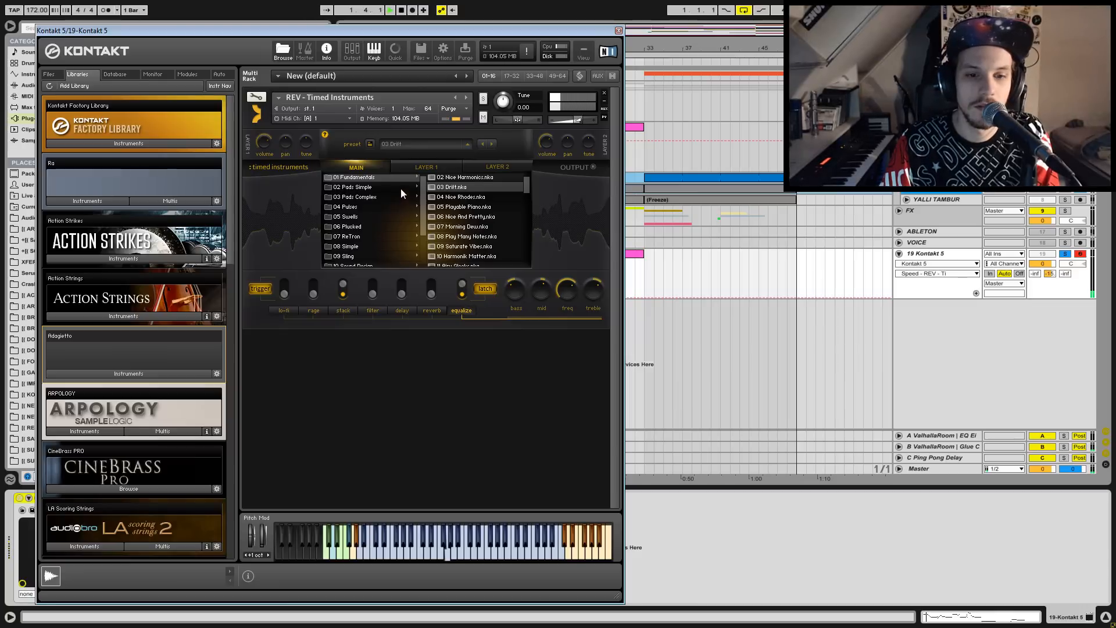
left_click(330, 539)
left_click(333, 553)
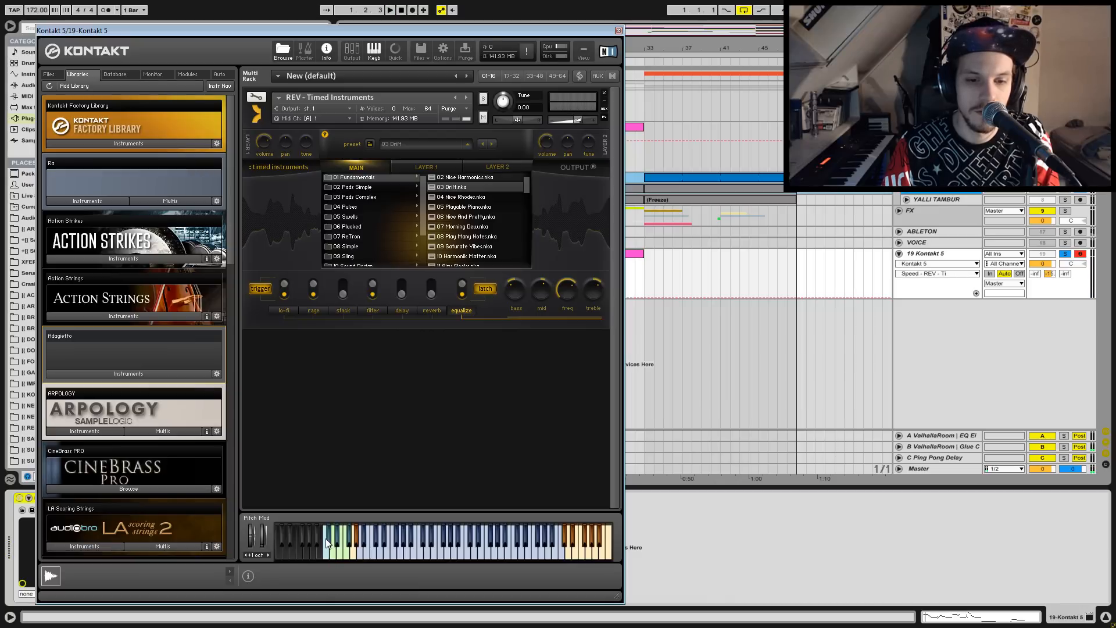
left_click(327, 548)
left_click(332, 550)
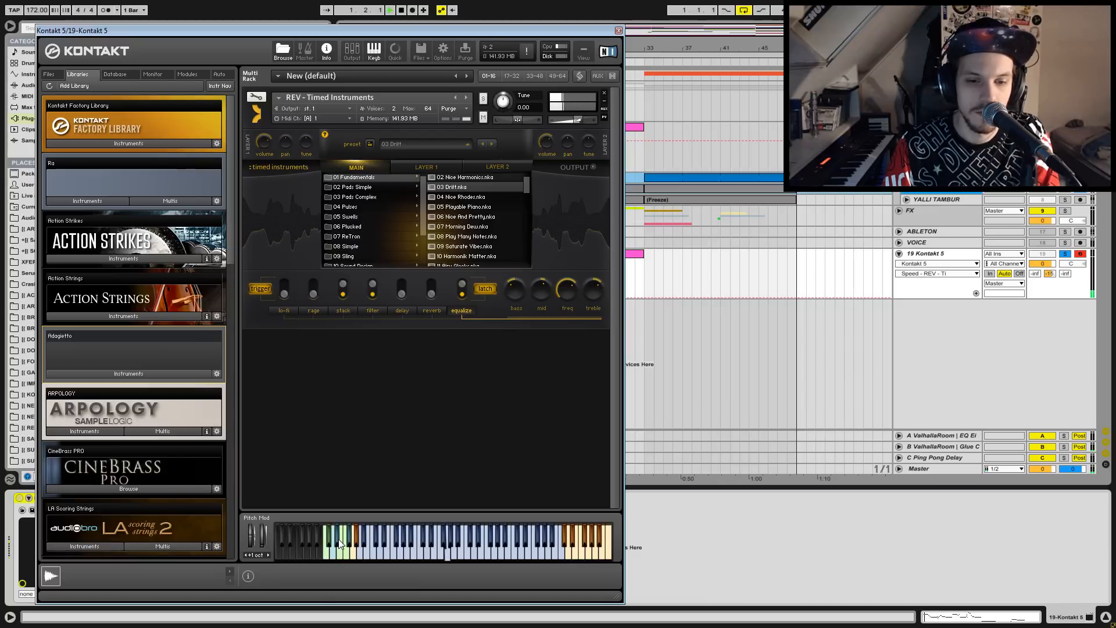
- Audition the 04 Nice Rhodes preset, set Layer 1's amp envelope release to 20.0, and check the Layer 2 settings
left_click(457, 200)
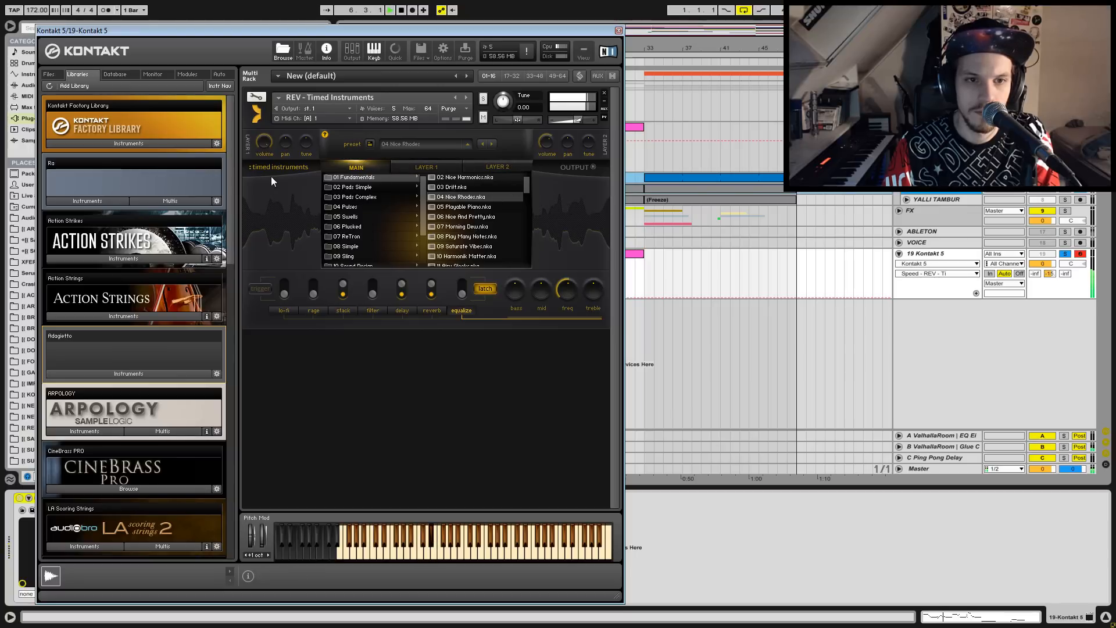
left_click(360, 165)
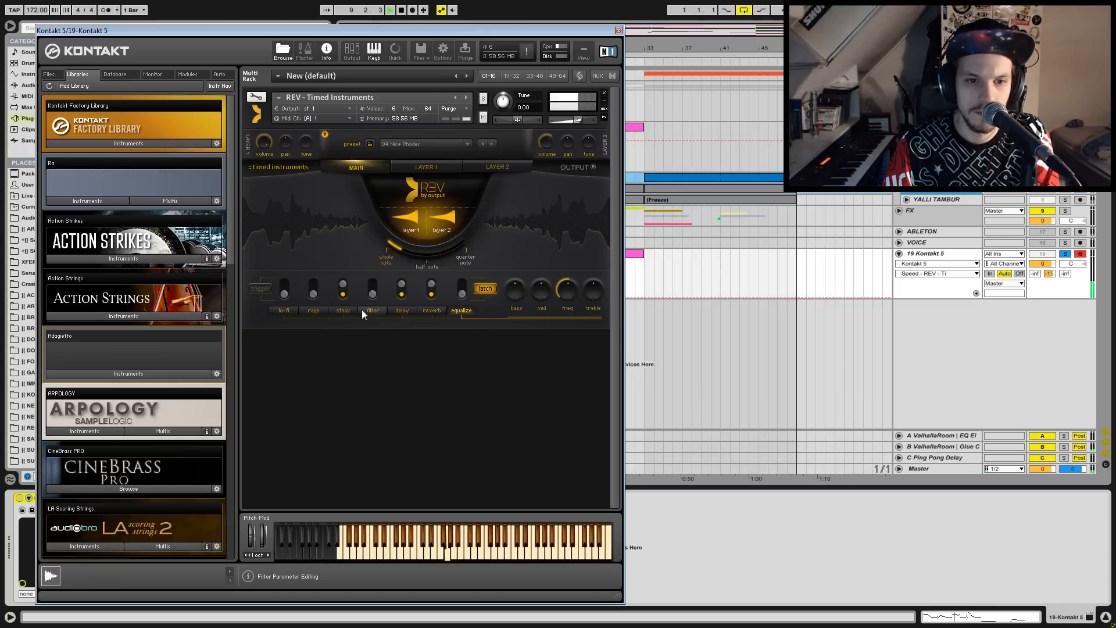
left_click(446, 167)
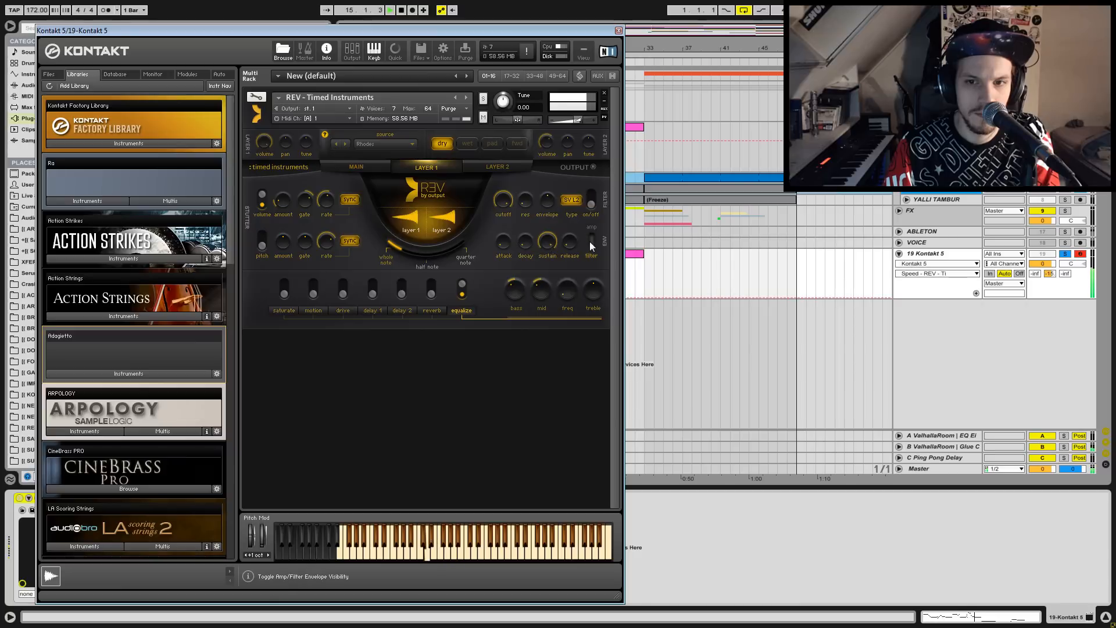
left_click_drag(572, 241, 563, 312)
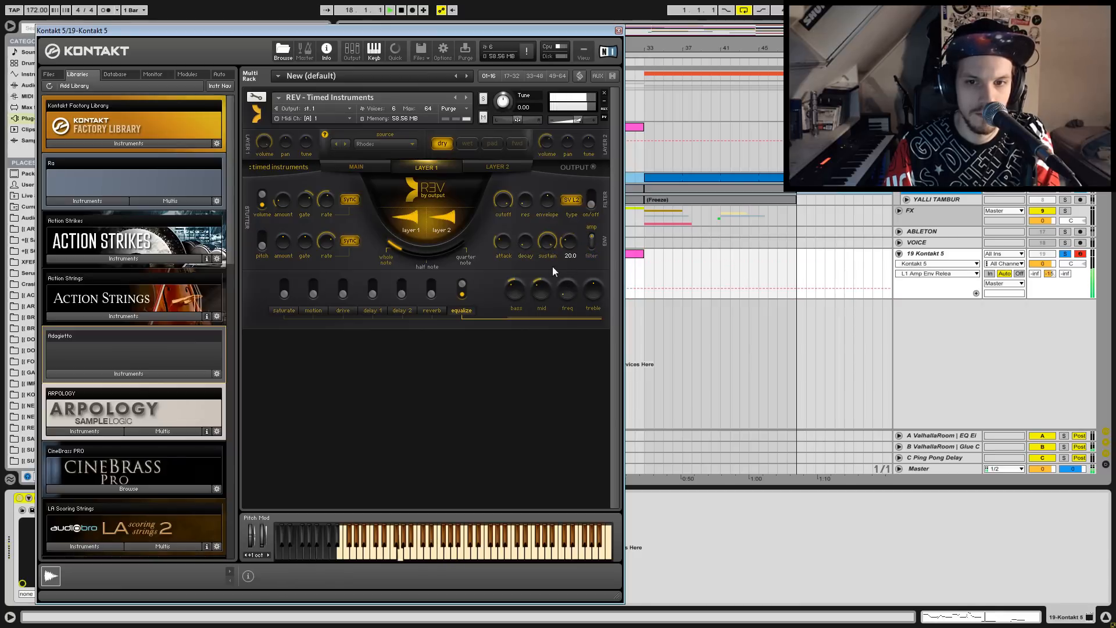
left_click(497, 165)
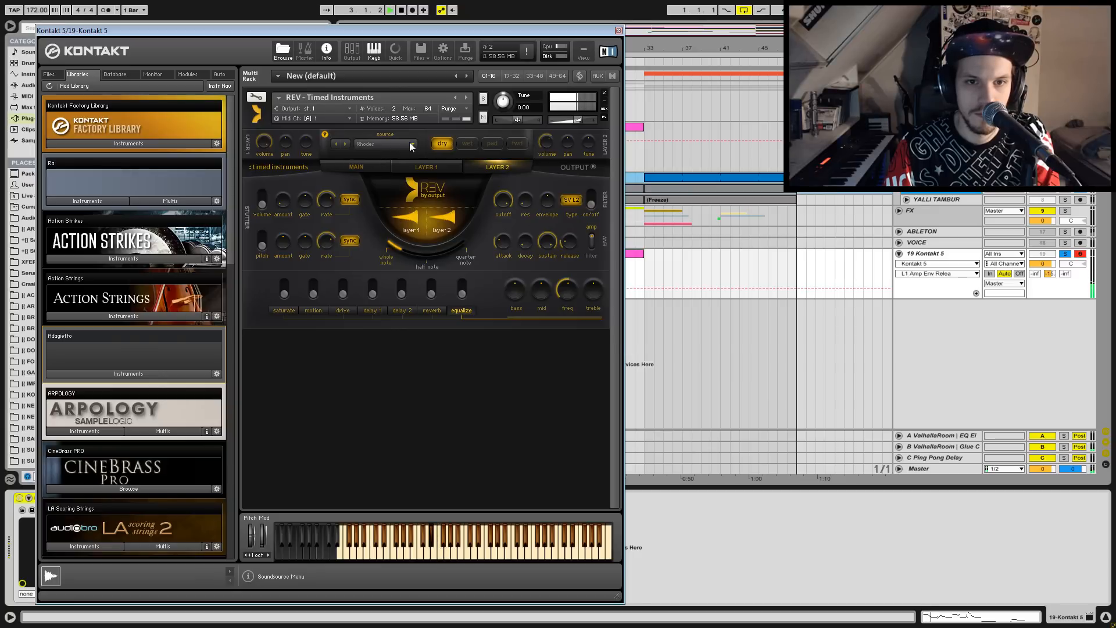
left_click(365, 165)
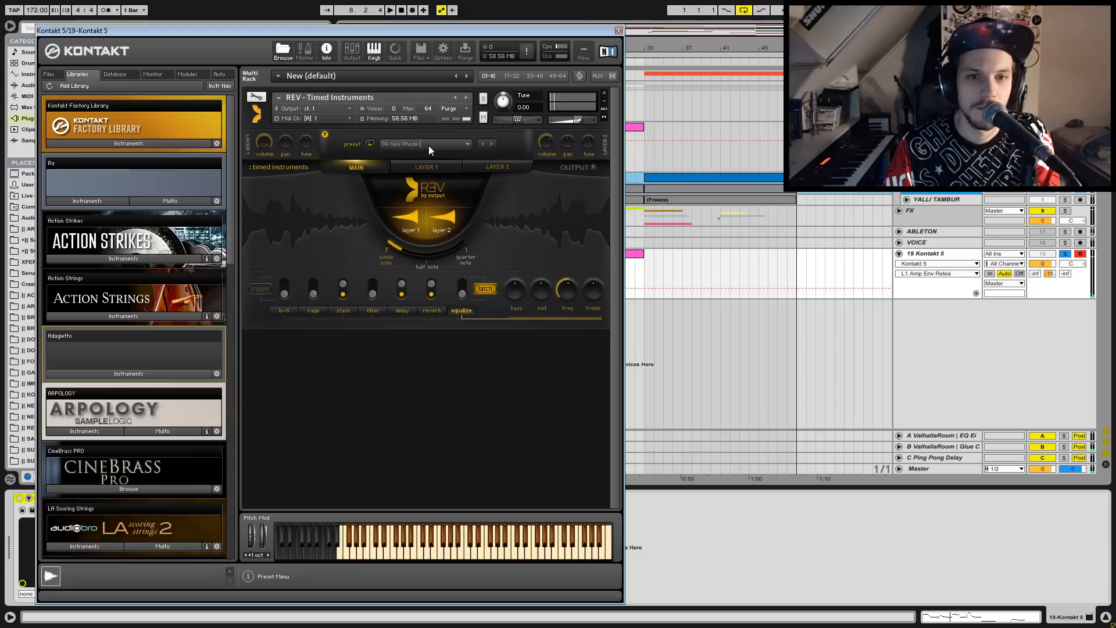
- Audition the presets 05 Playable Piano, 06 Nice And Pretty and 07 Morning Dew in turn
left_click(490, 144)
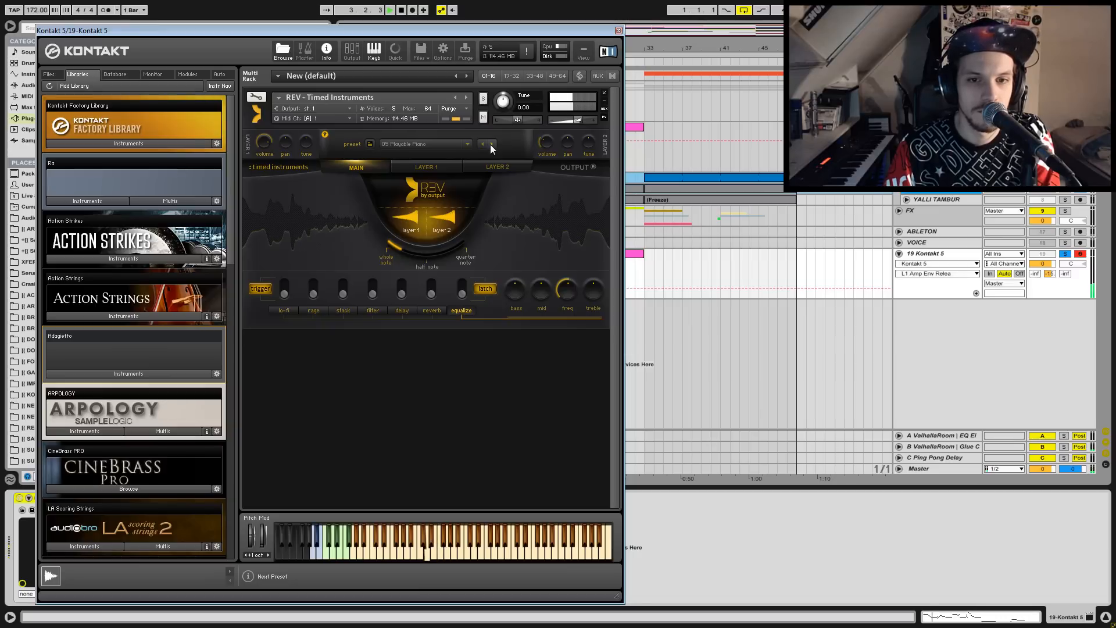
left_click(490, 144)
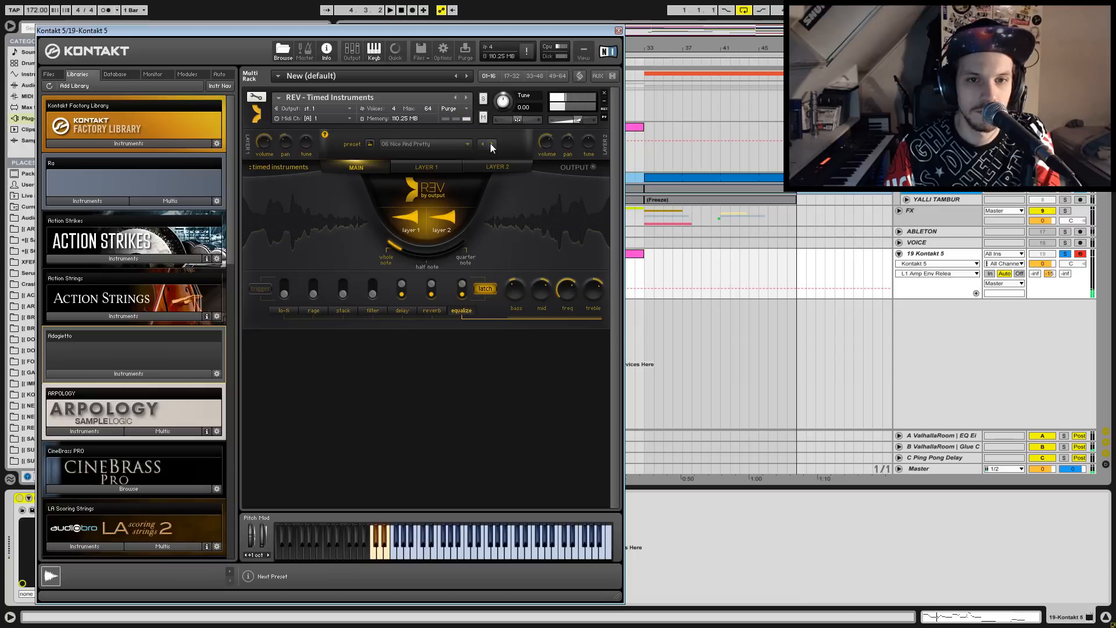
left_click(490, 144)
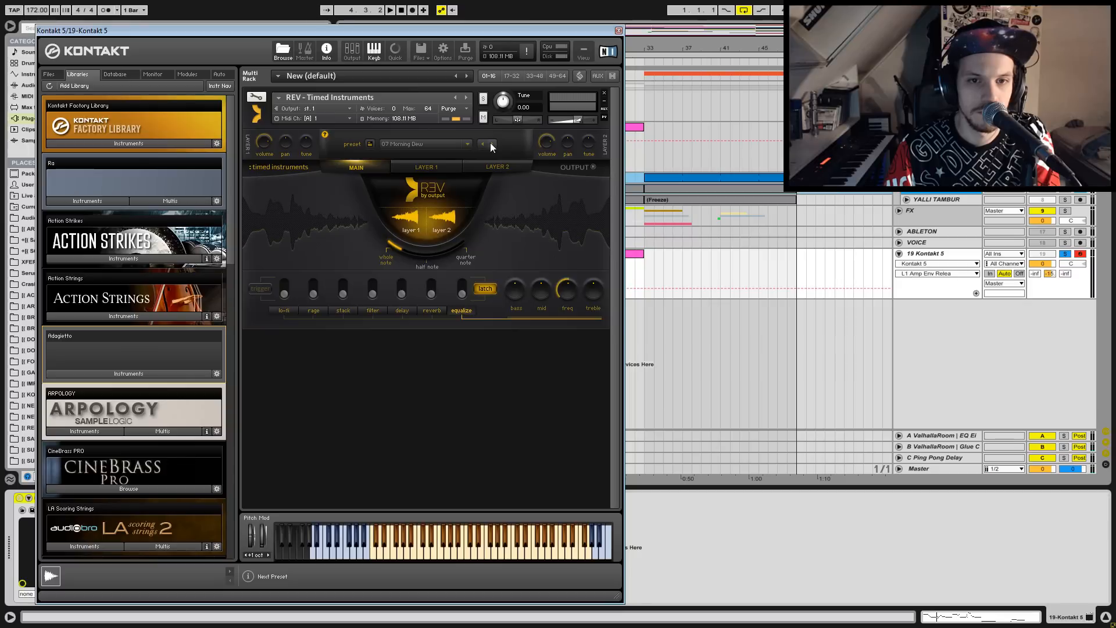
key("space")
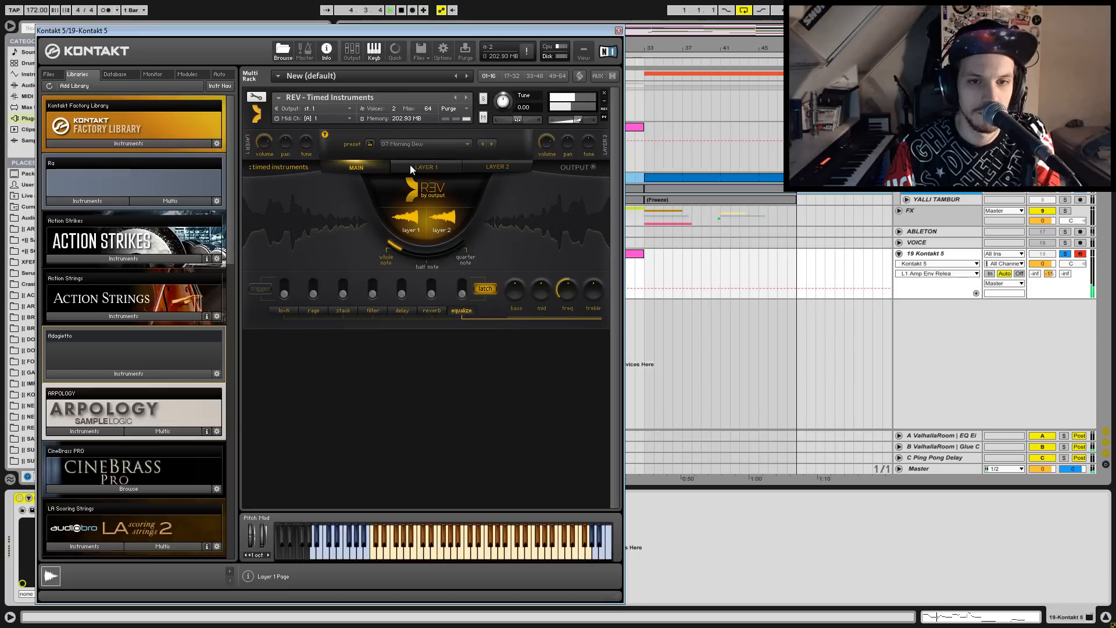
key("space")
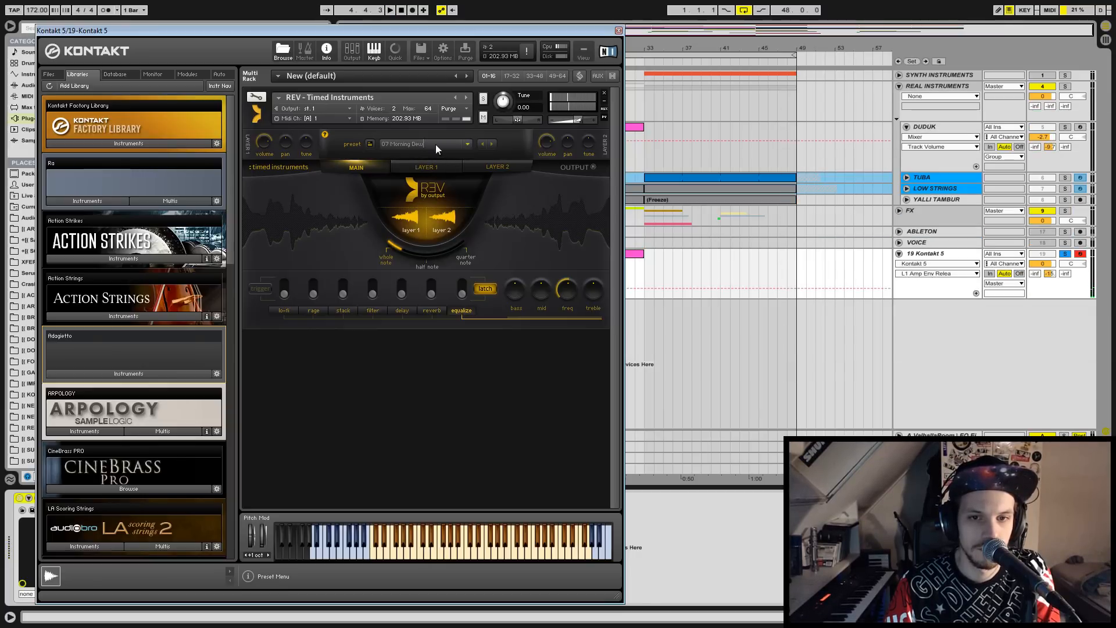
- Load the 01 Runner preset from the 10 Sound Design category and audition it
left_click(424, 146)
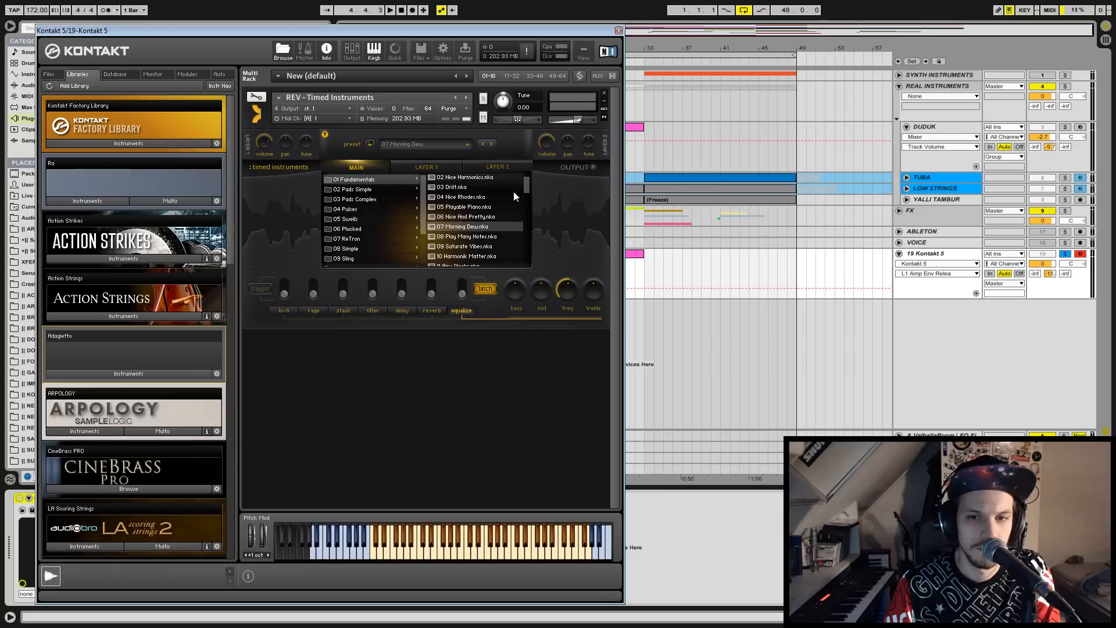
left_click_drag(527, 189, 521, 254)
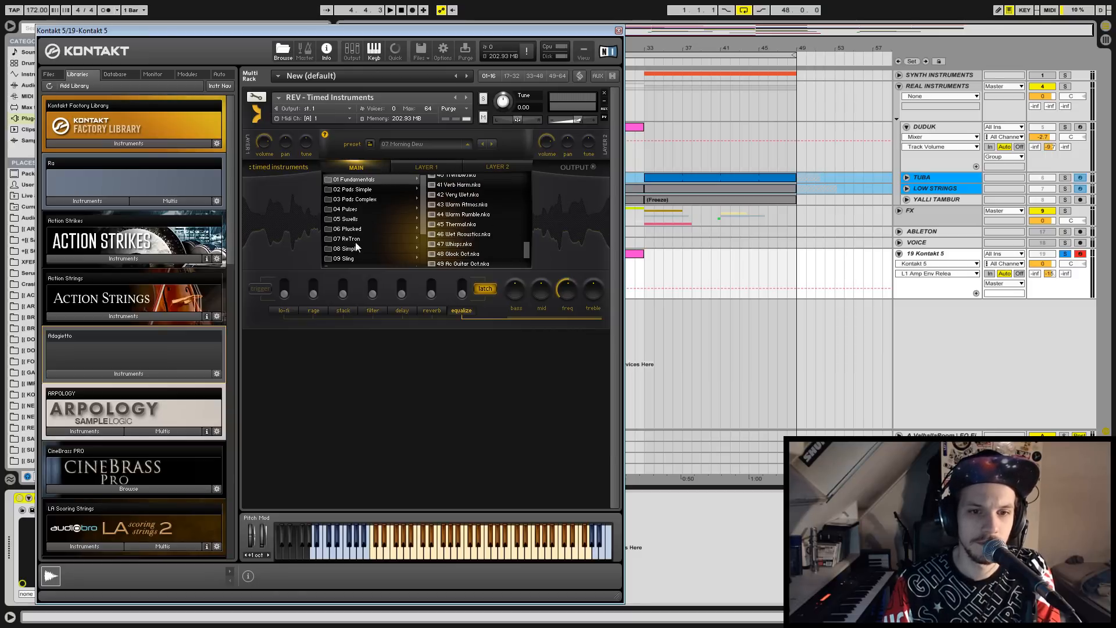
left_click_drag(421, 214, 422, 254)
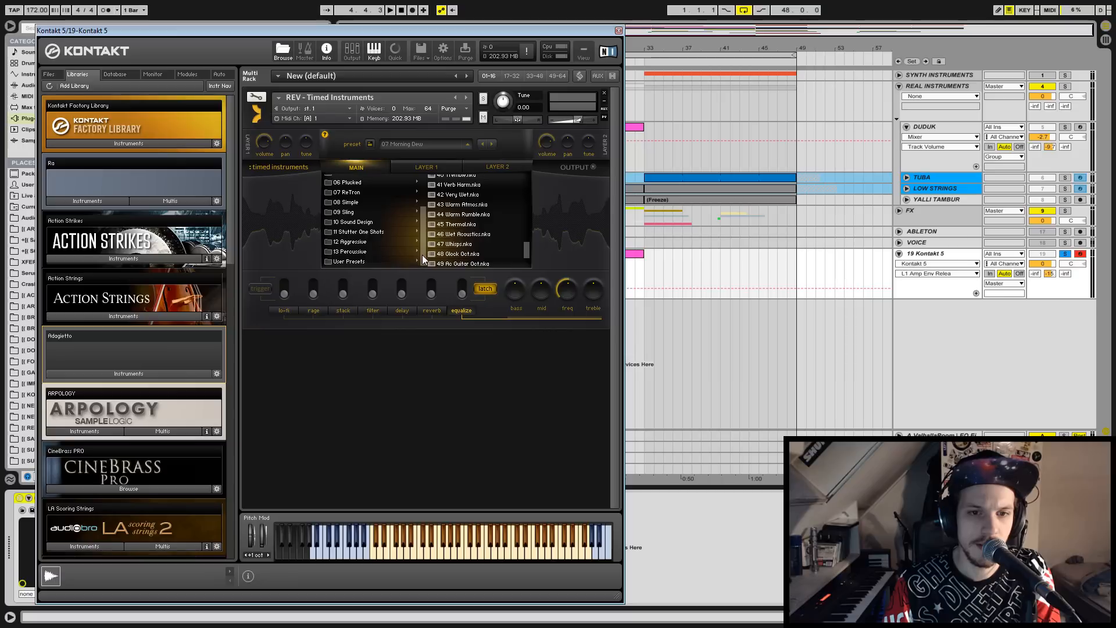
left_click(353, 223)
left_click(453, 180)
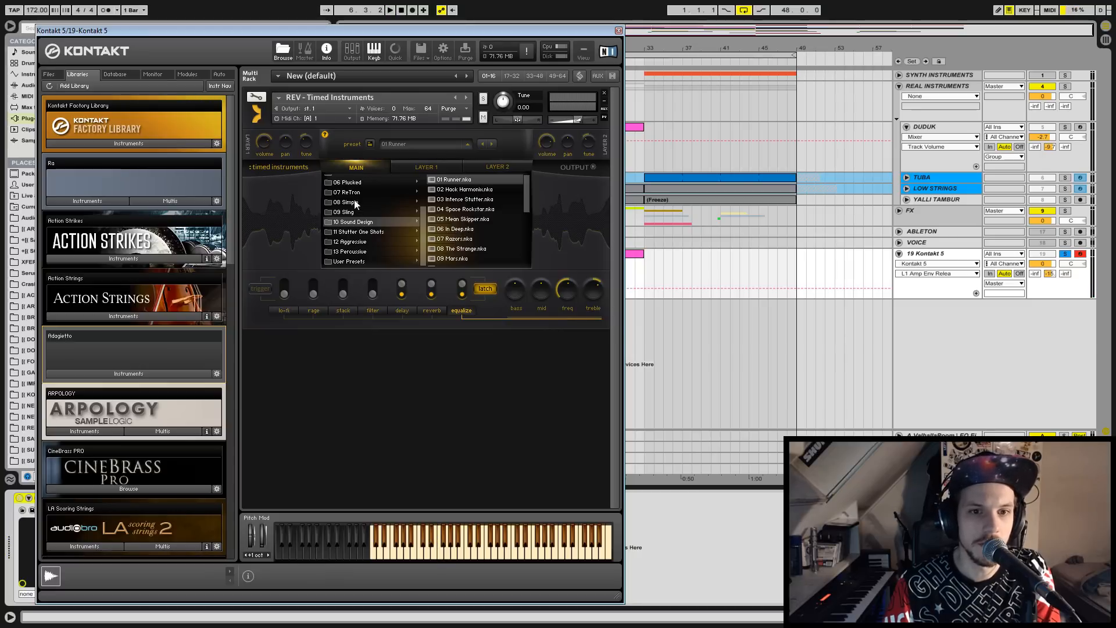
- Audition the 01 Phatty Clicky and 02 Droplets presets from the 06 Plucked category
left_click(356, 182)
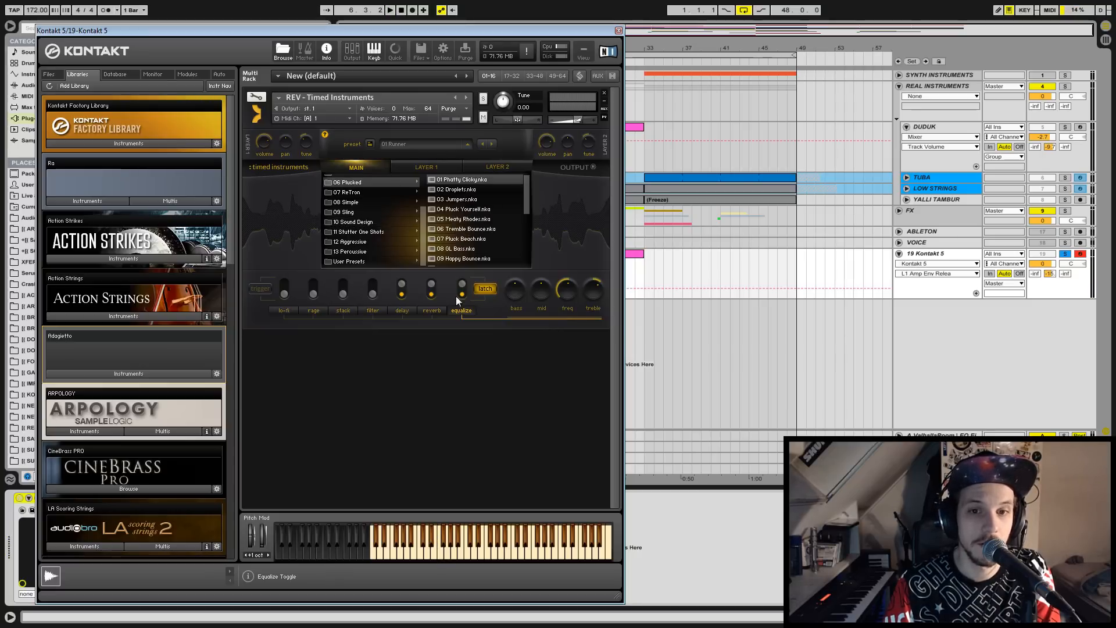
double_click(453, 181)
key("space")
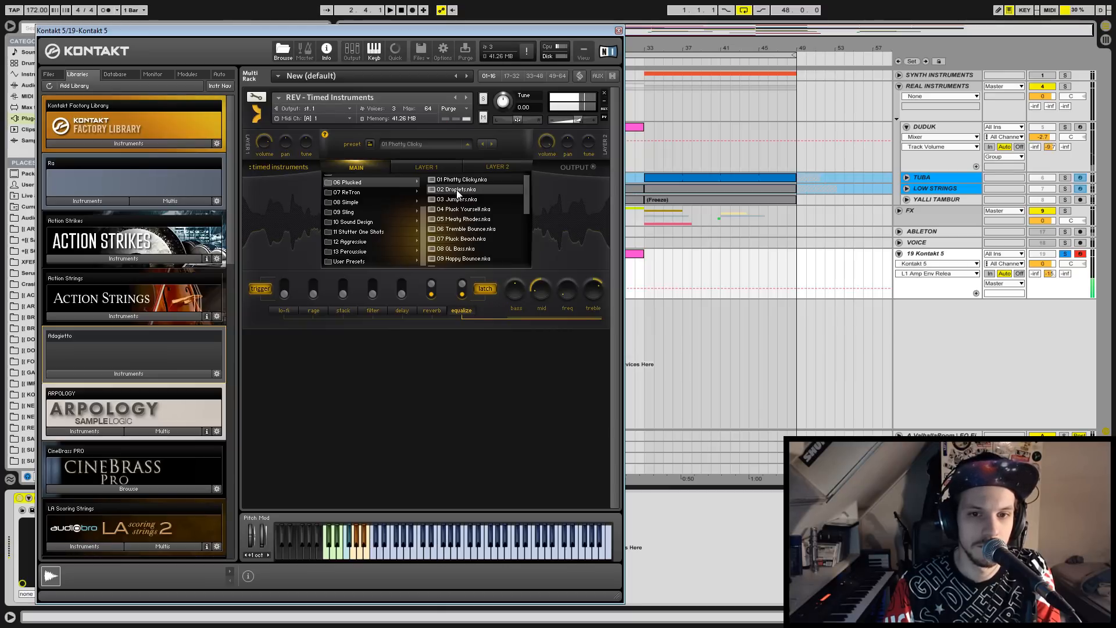
double_click(458, 190)
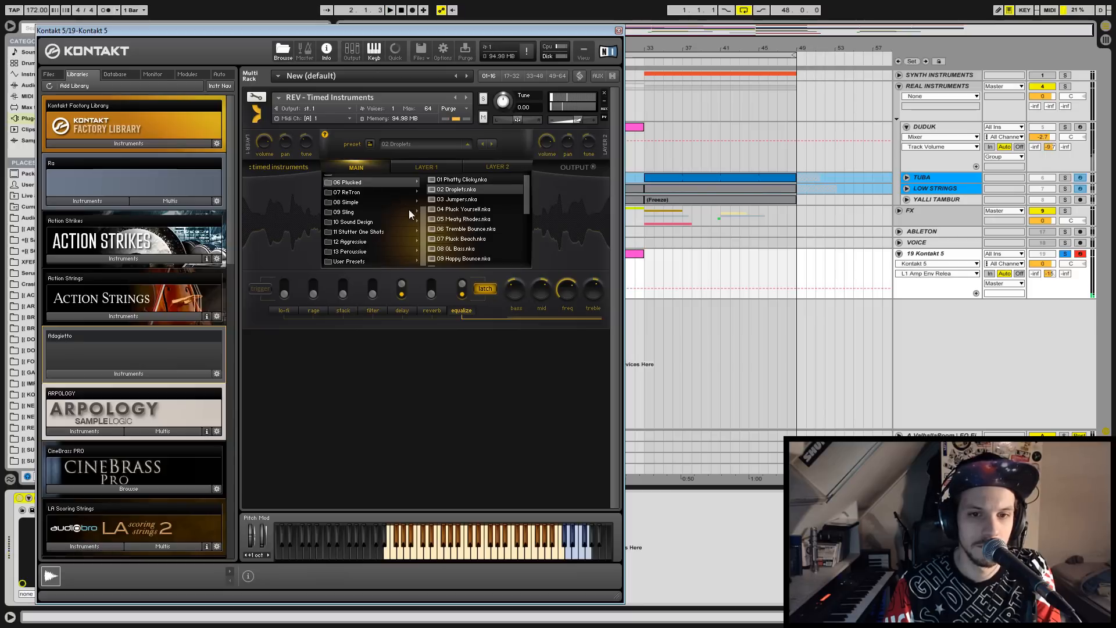
scroll(421, 218, "up", 3)
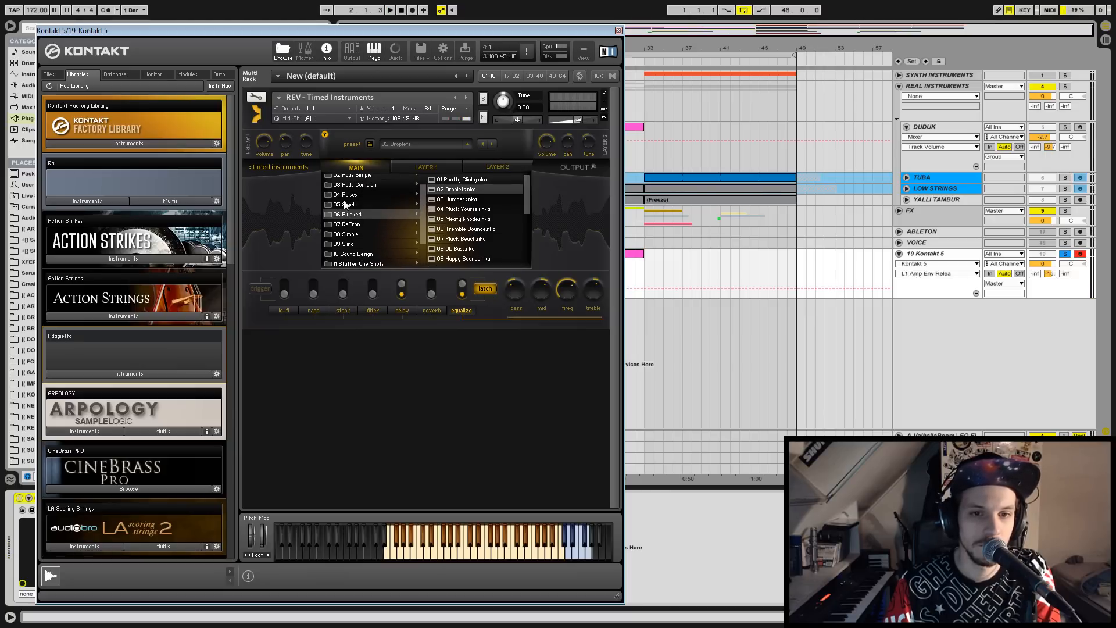
- Load the 02 Nice Soundscape preset from the 05 Swells category and audition it
left_click(355, 204)
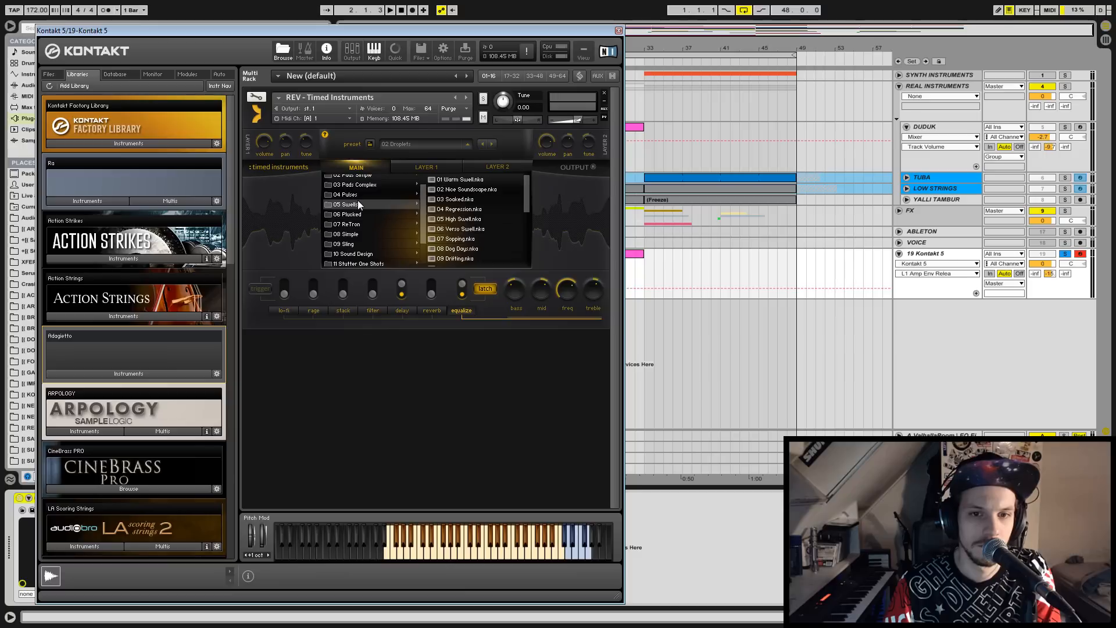
double_click(468, 190)
key("space")
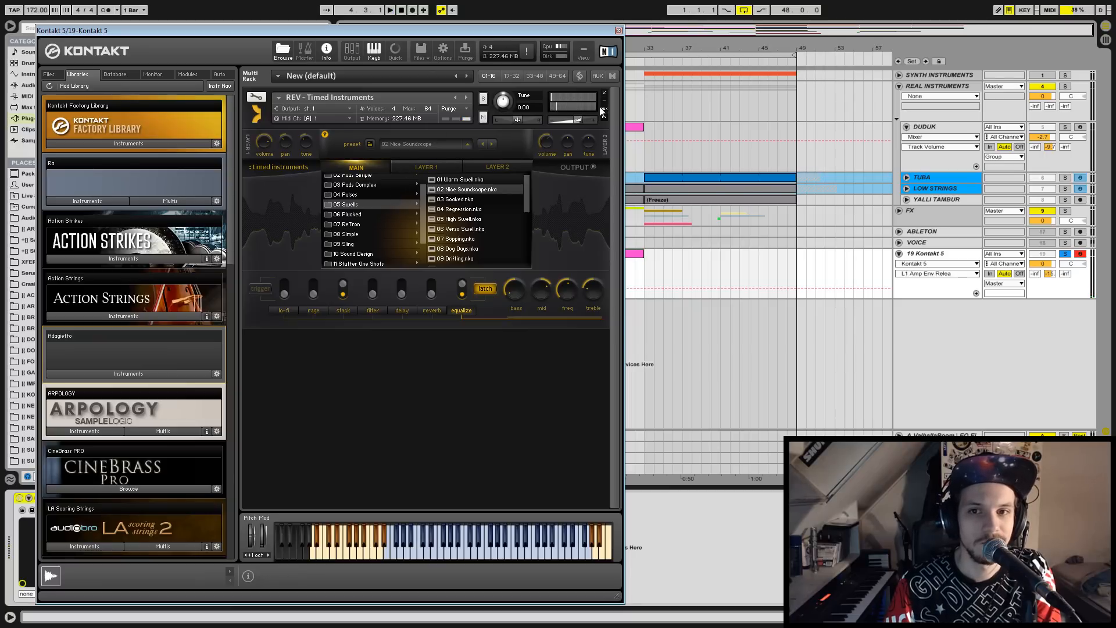
- Replace the REV Timed Instruments patch with REV - Instruments.nki from the REV library
left_click_drag(229, 215, 232, 372)
left_click(128, 334)
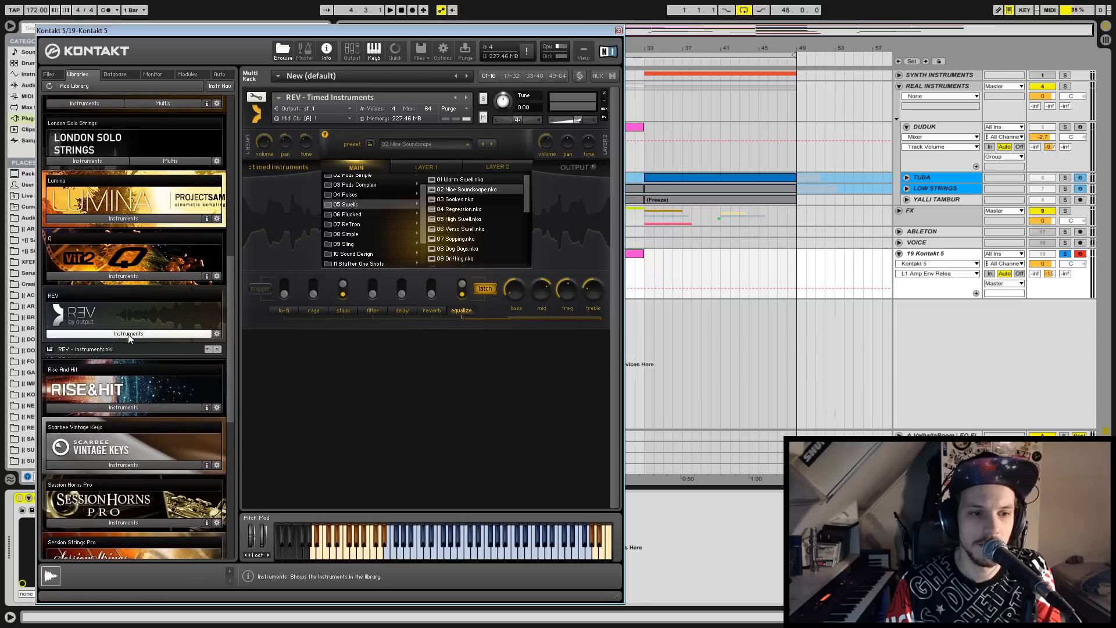
left_click_drag(302, 281, 358, 116)
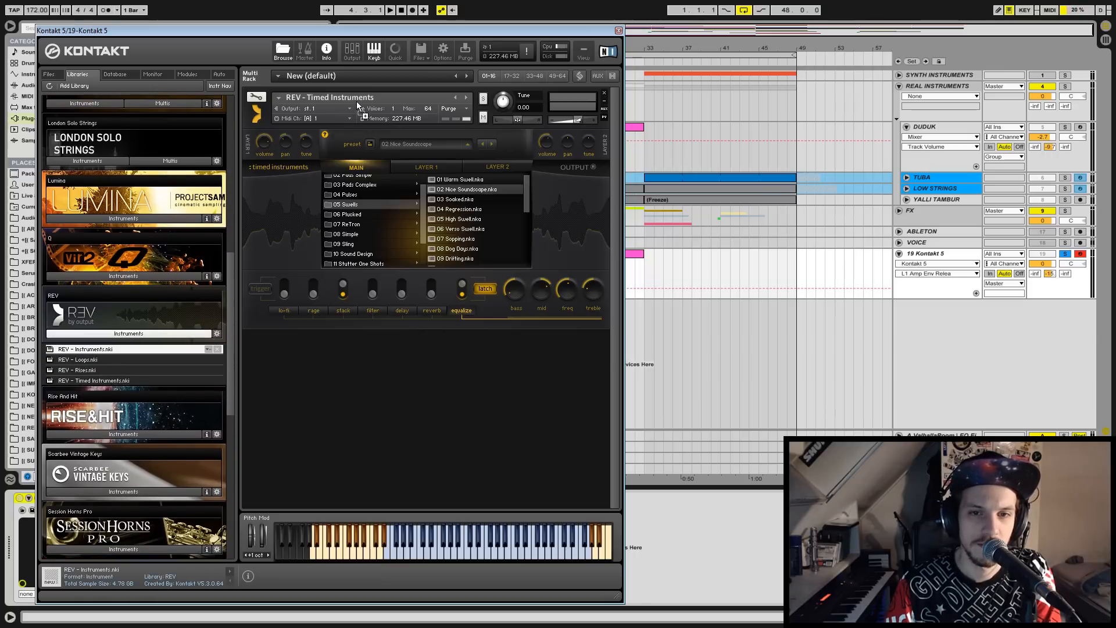
left_click_drag(342, 113, 342, 113)
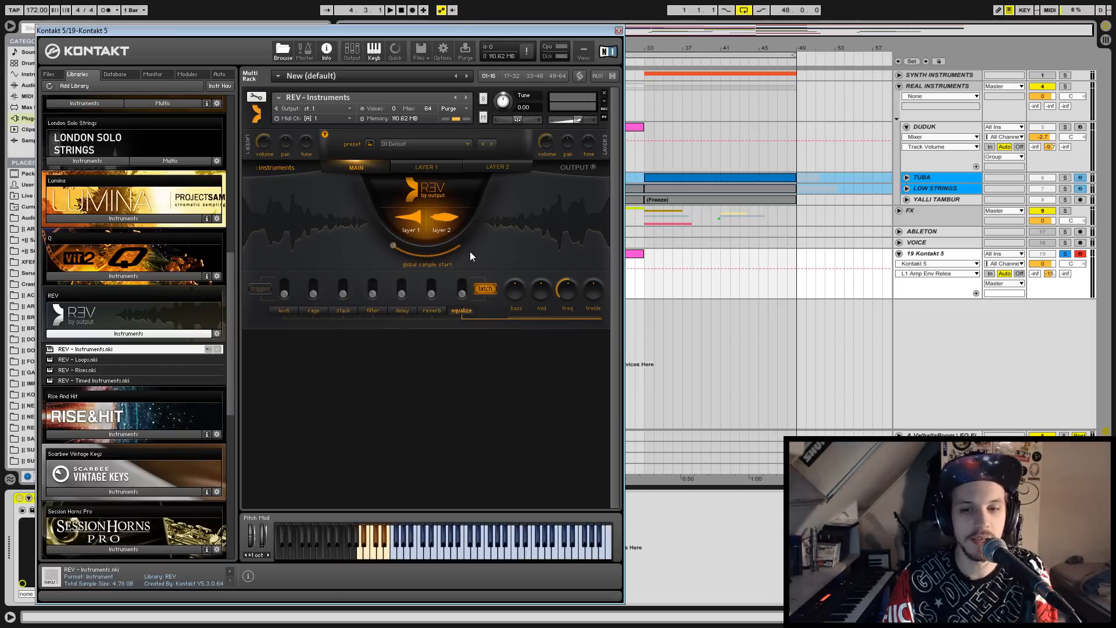
- Audition the default REV Instruments sound, followed by the 01 Metal Pulse and 02 Bite Her presets from the 04 Pulses category
key("space")
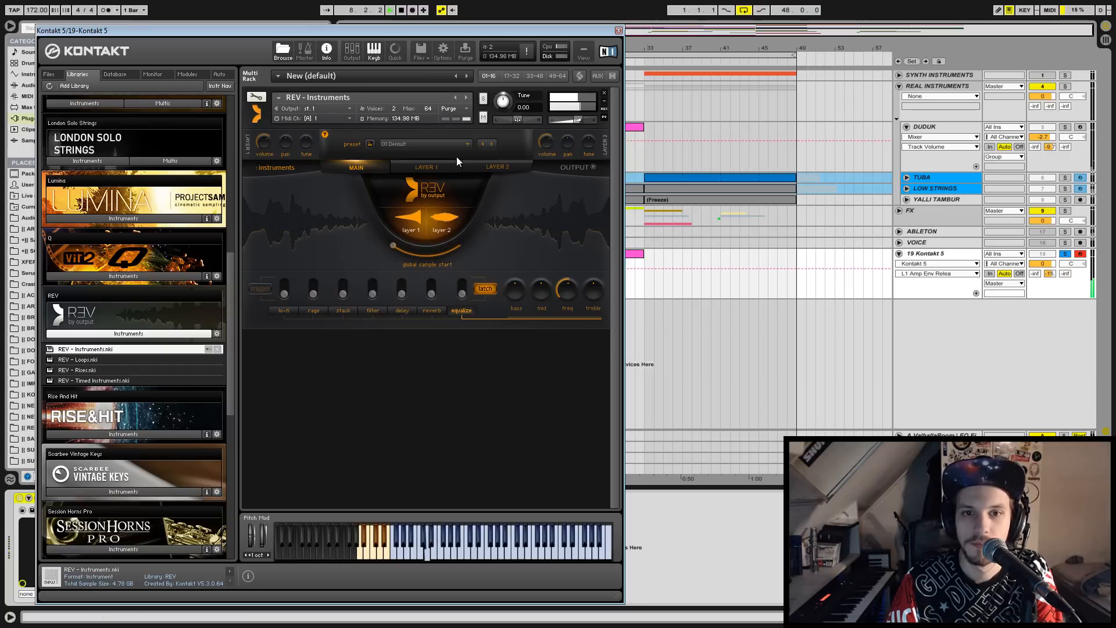
left_click(469, 143)
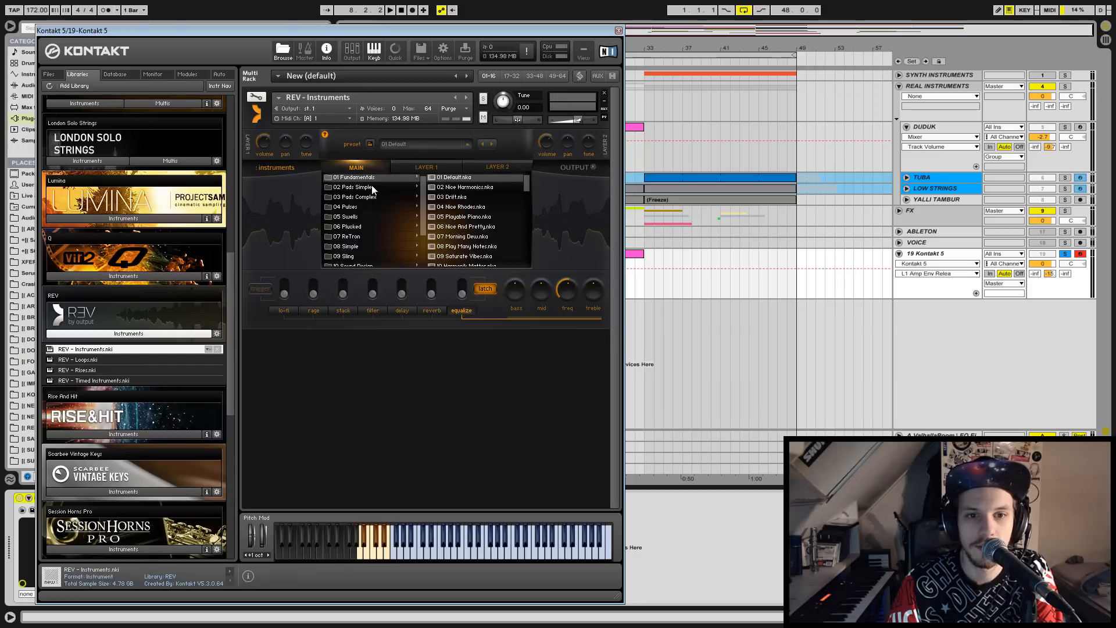
mouse_move(356, 209)
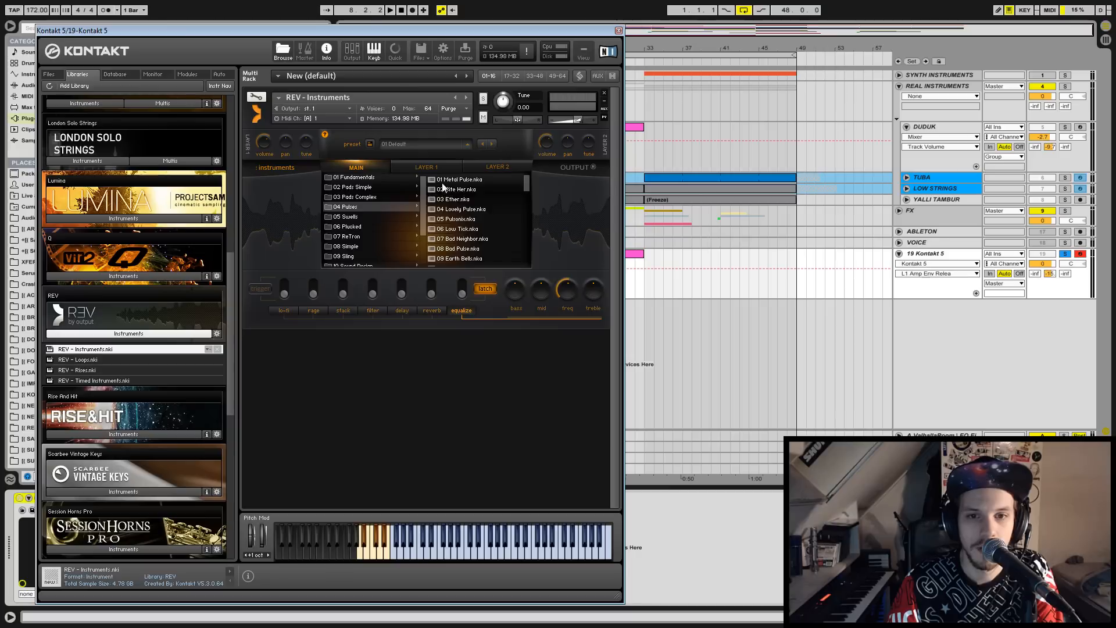
left_click(494, 181)
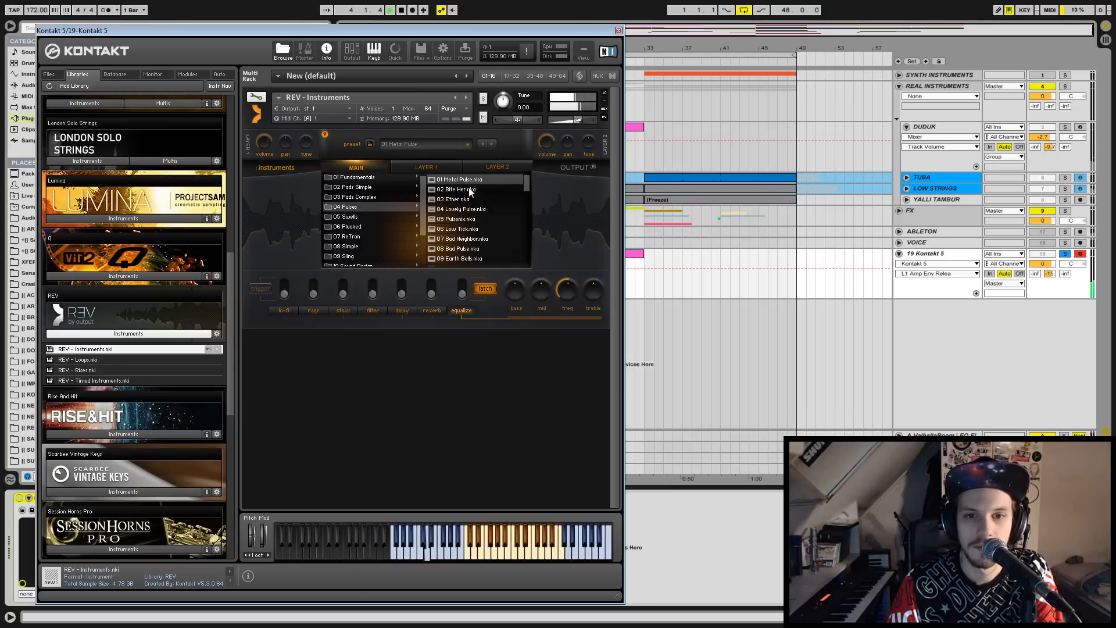
left_click(471, 190)
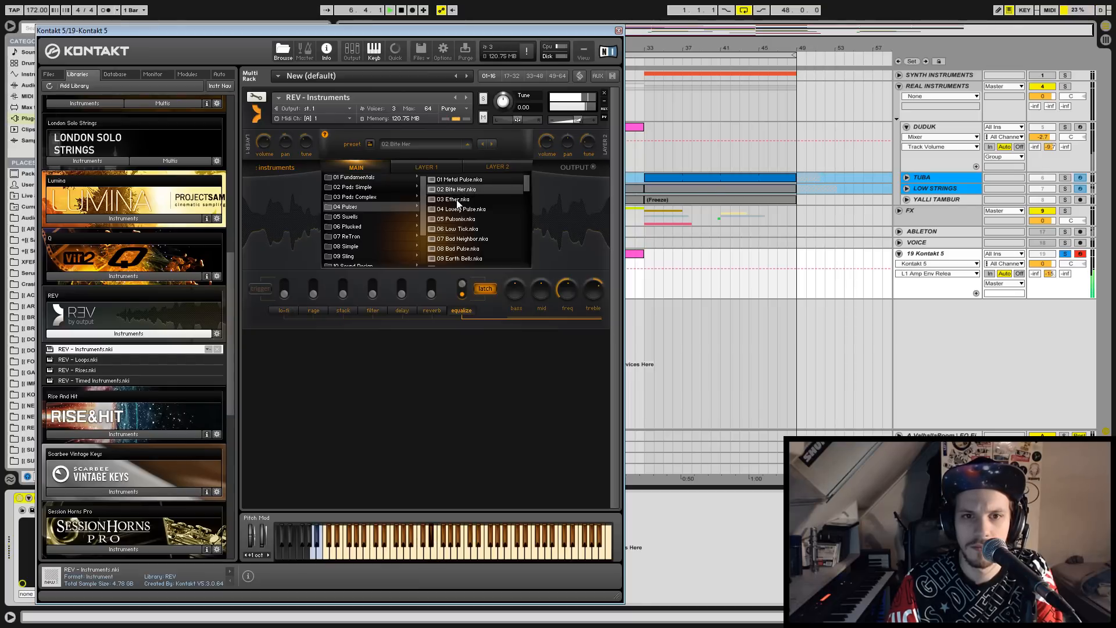
- Play the melody on the Kontakt track and trim the start of its MIDI clip to bar 17
left_click(619, 30)
left_click(430, 254)
left_click(491, 284)
key("space")
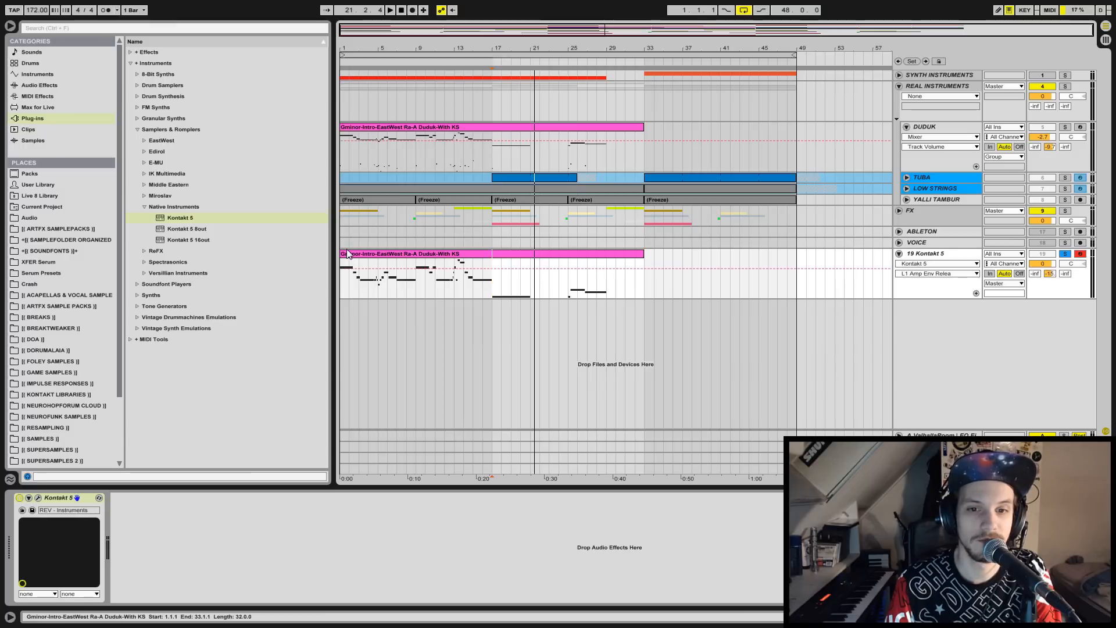
left_click_drag(341, 254, 493, 254)
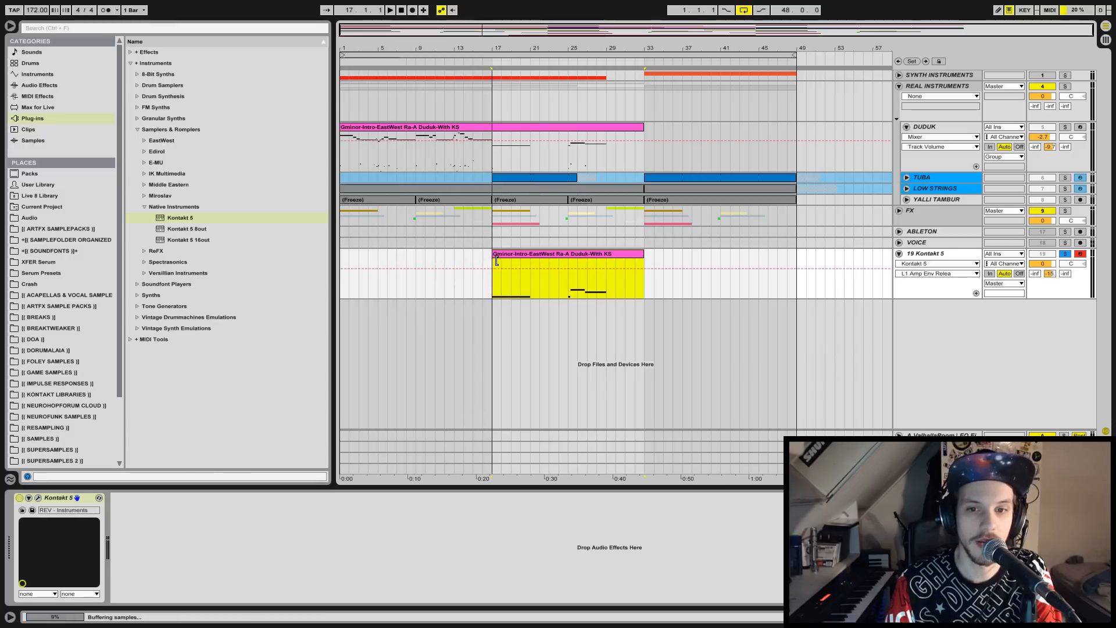
- Delete every note after the first in the trimmed Kontakt clip, raise the remaining note to G2 and play it
double_click(528, 254)
left_click(540, 521)
left_click_drag(540, 521, 1024, 500)
key("Delete")
left_click_drag(396, 531, 357, 455)
key("space")
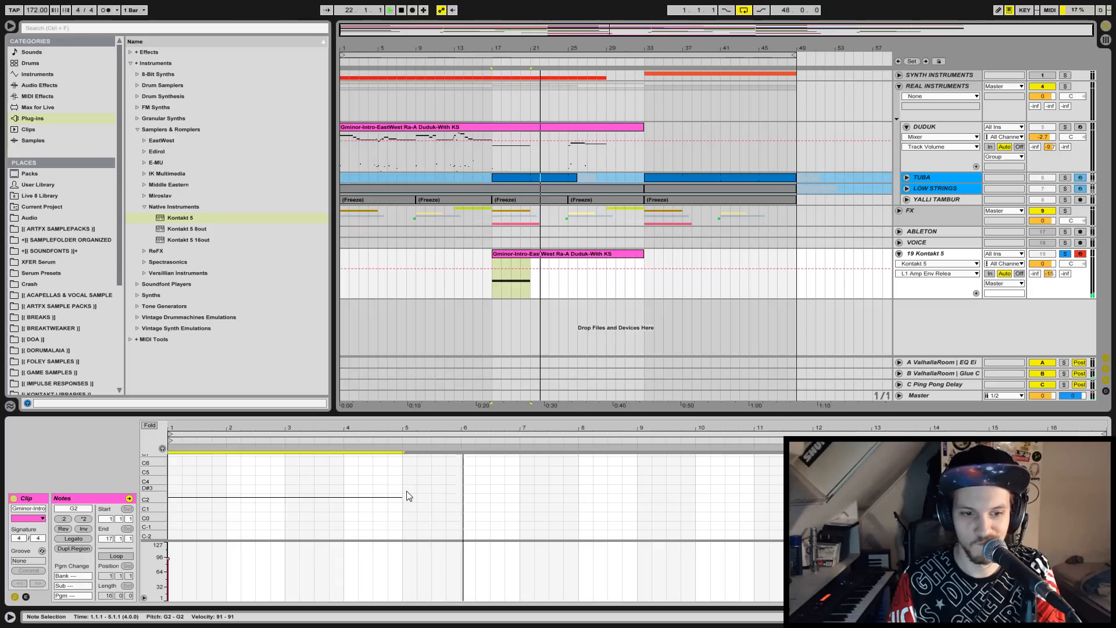
- Lengthen the G2 note to 16 bars so that it fills the whole Kontakt clip
left_click_drag(148, 498, 189, 497)
left_click_drag(401, 497, 640, 506)
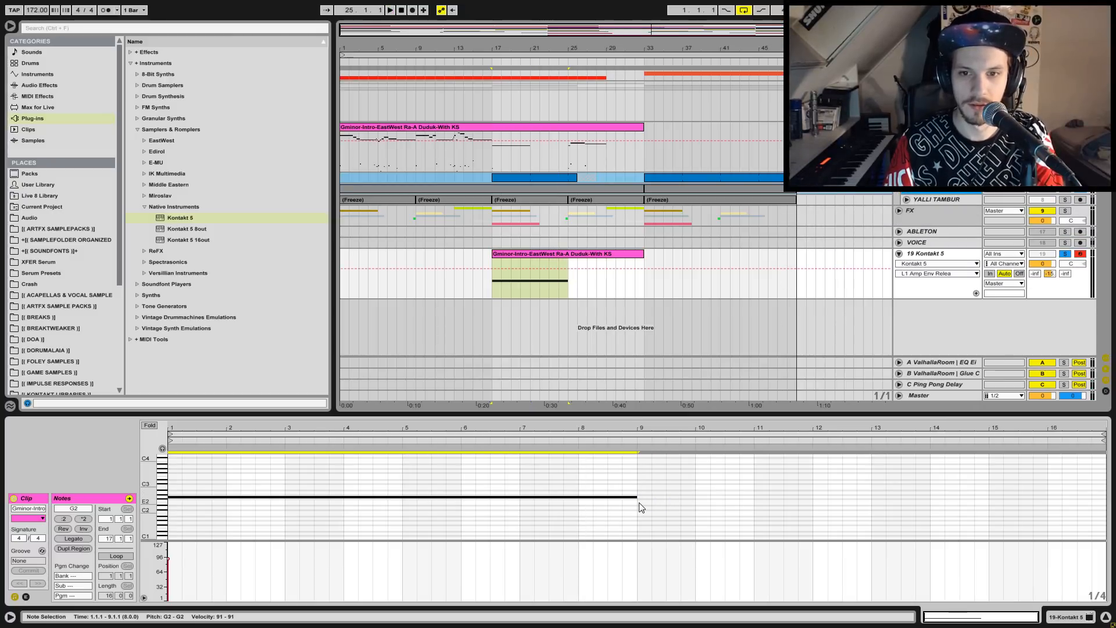
key("ctrl+d")
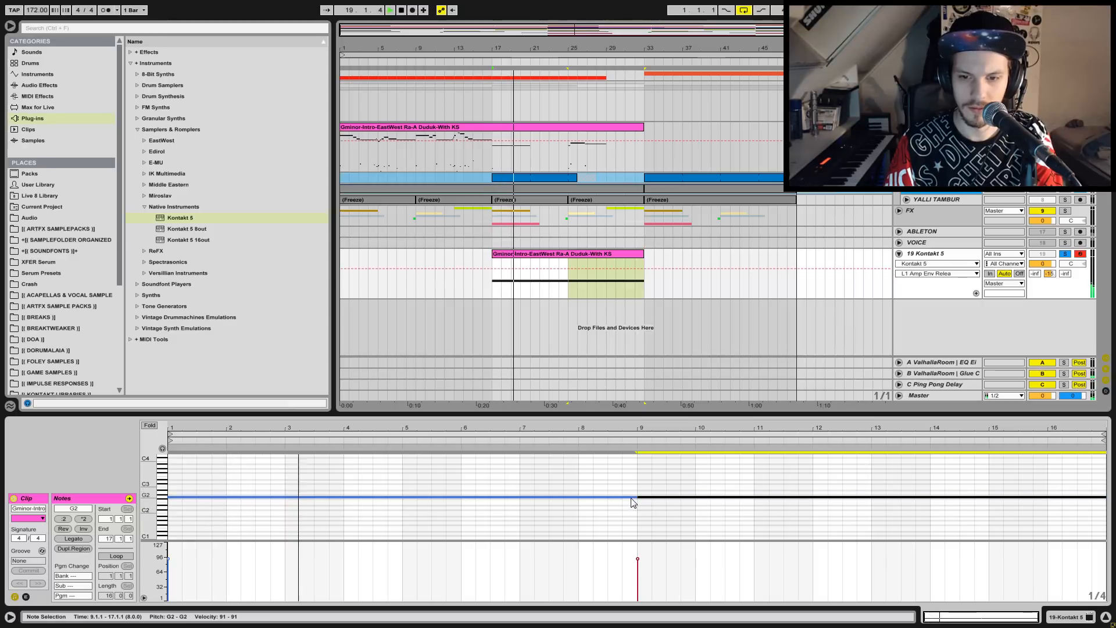
key("ctrl+z")
left_click_drag(652, 489, 970, 527)
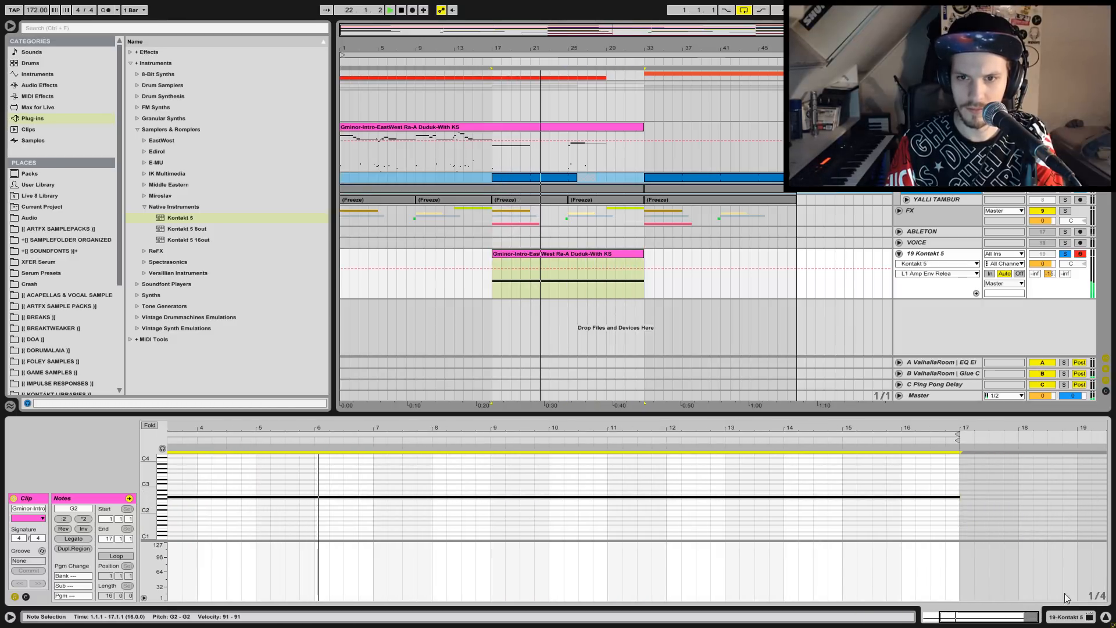
- Turn off solo on the Kontakt track and play the sustained note in the full mix
key("shift+Tab")
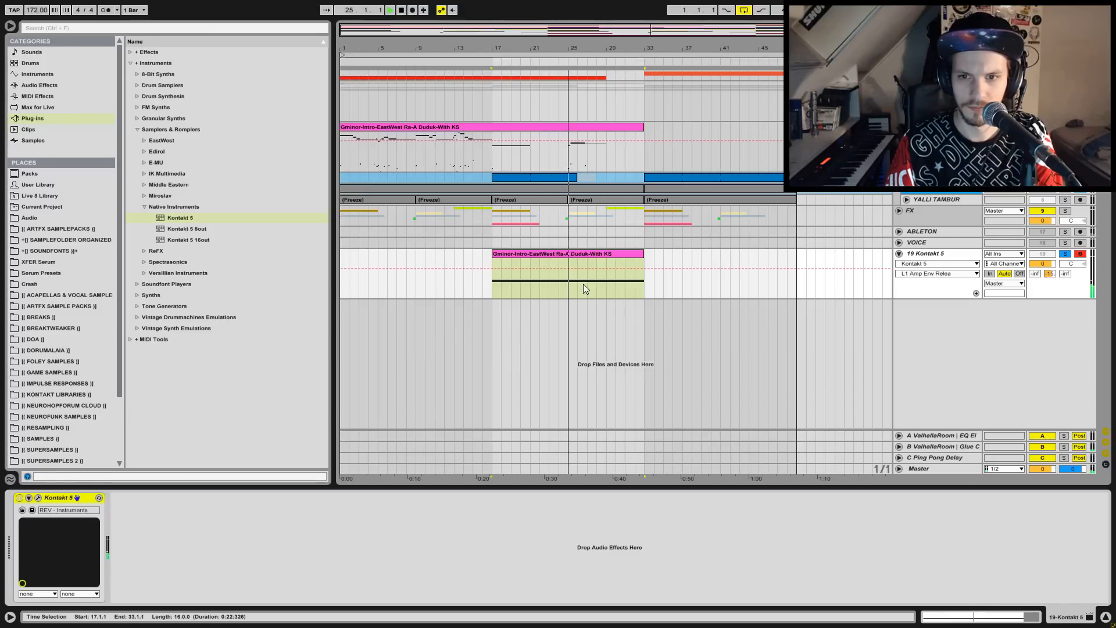
left_click(1063, 254)
key("space")
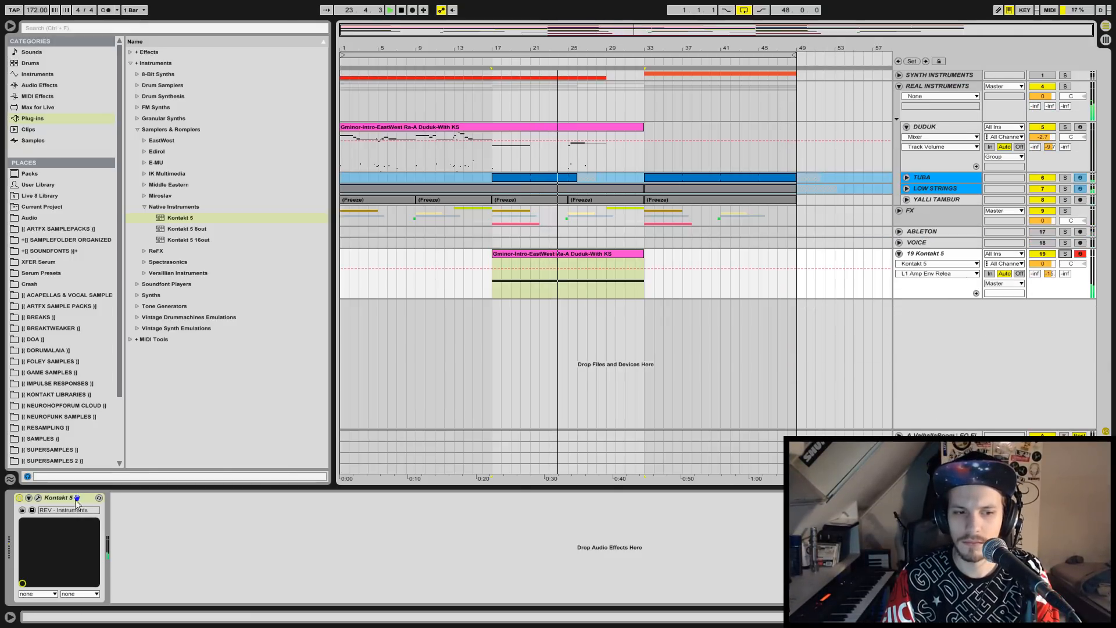
- Reopen the Kontakt instrument and audition the 03 Ether and 04 Lovely Pulse presets in the mix
left_click(38, 498)
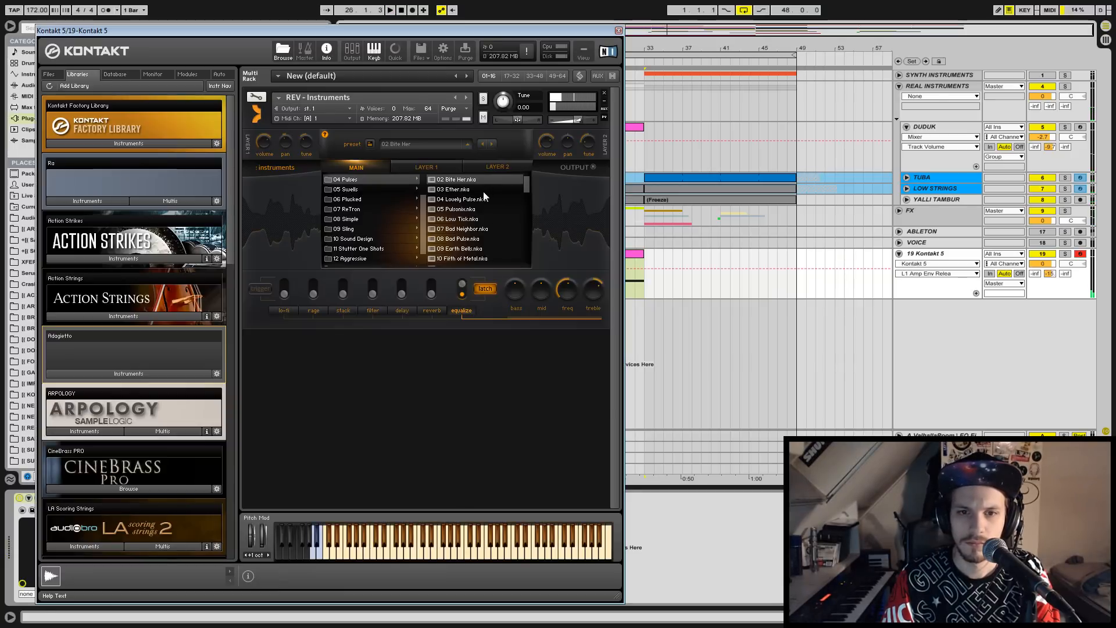
double_click(452, 189)
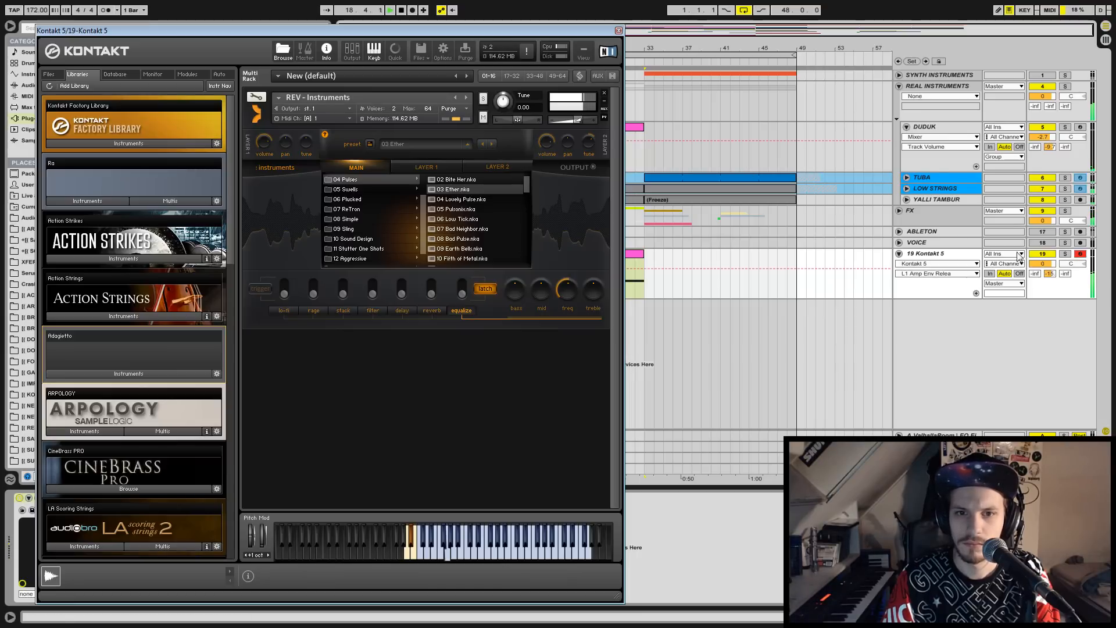
double_click(461, 200)
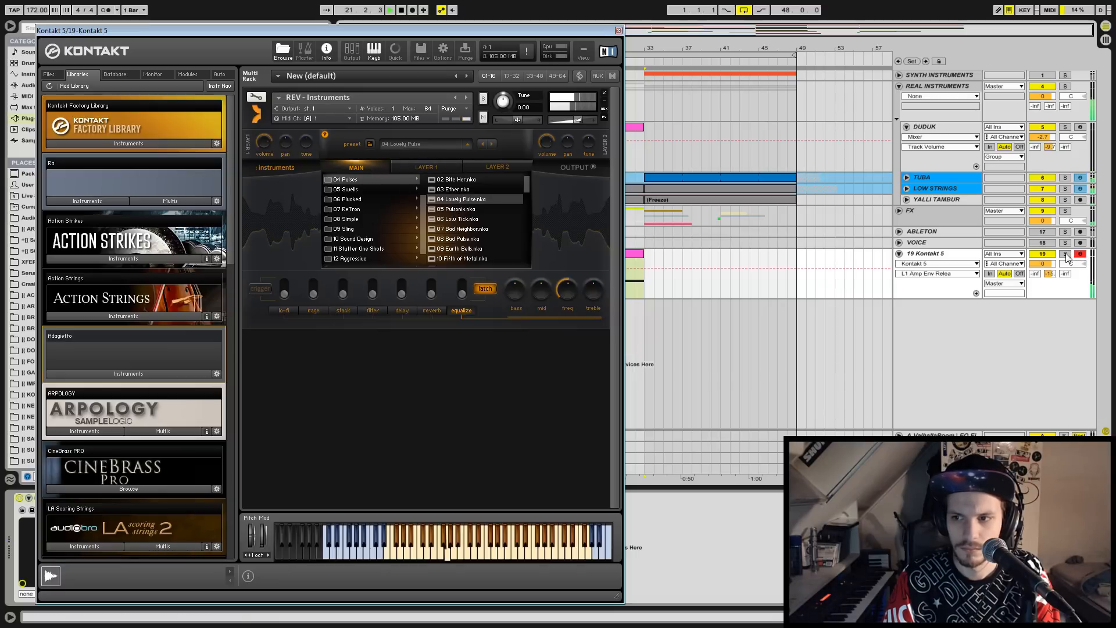
- Compare the 04 Lovely Pulse sound soloed and in the full mix, close the Kontakt window and stop playback
left_click(1065, 255)
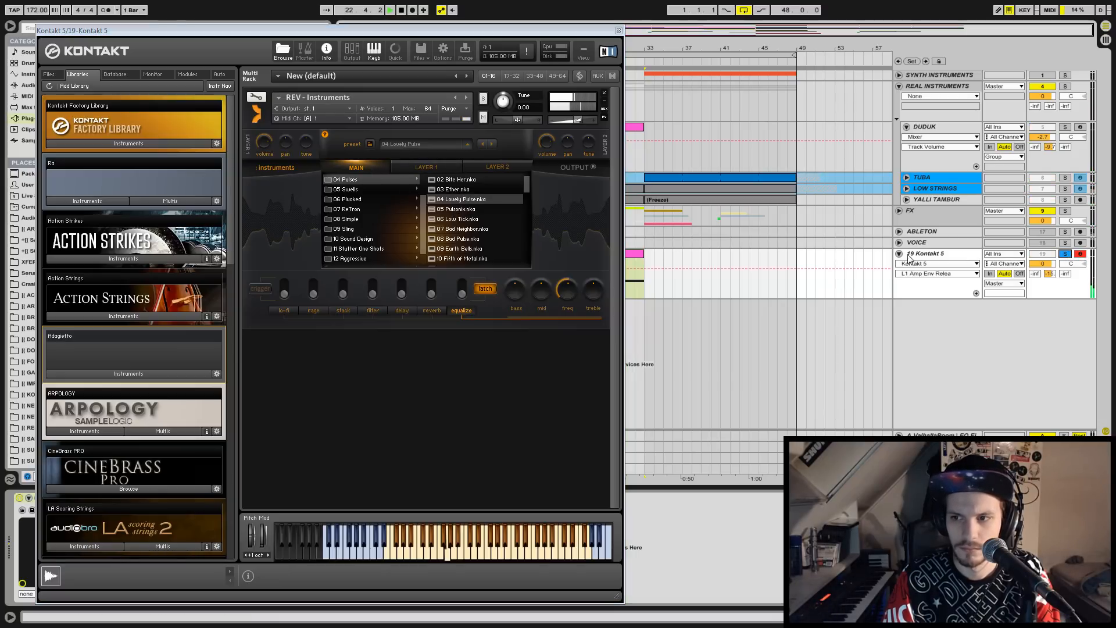
left_click(1066, 254)
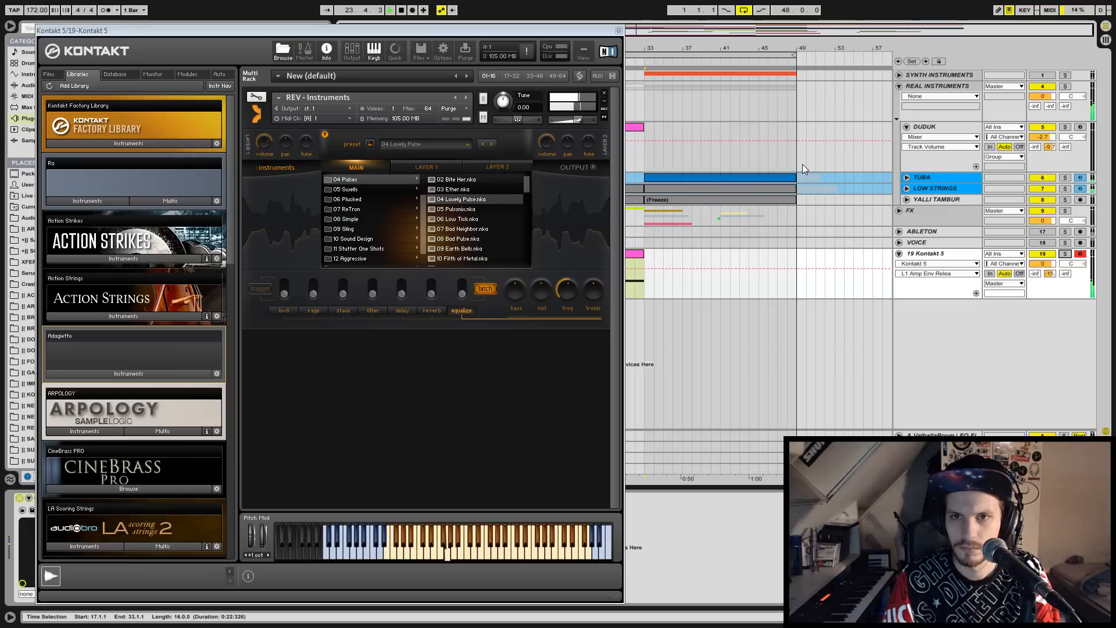
left_click(619, 31)
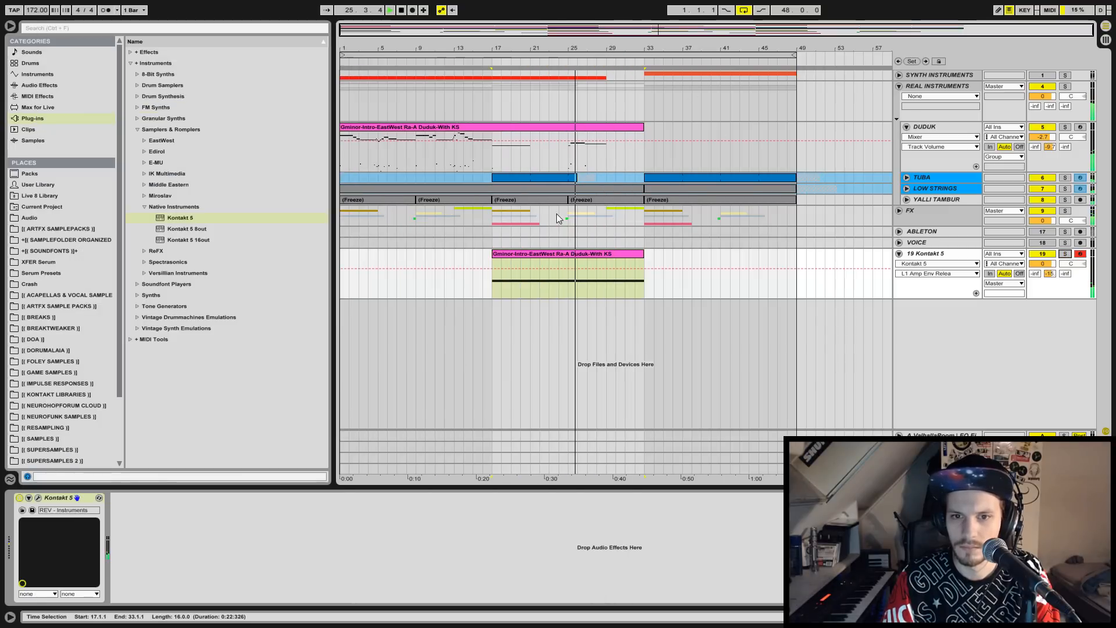
key("space")
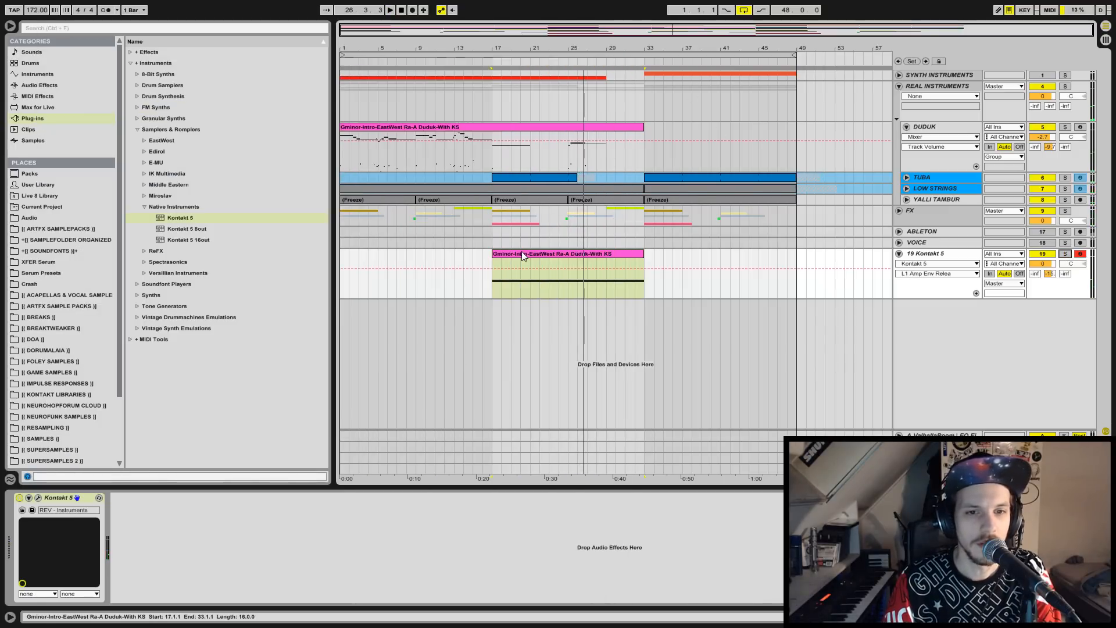
- Move the Kontakt clip to start at bar 1 and play it soloed from there
left_click_drag(521, 253, 362, 264)
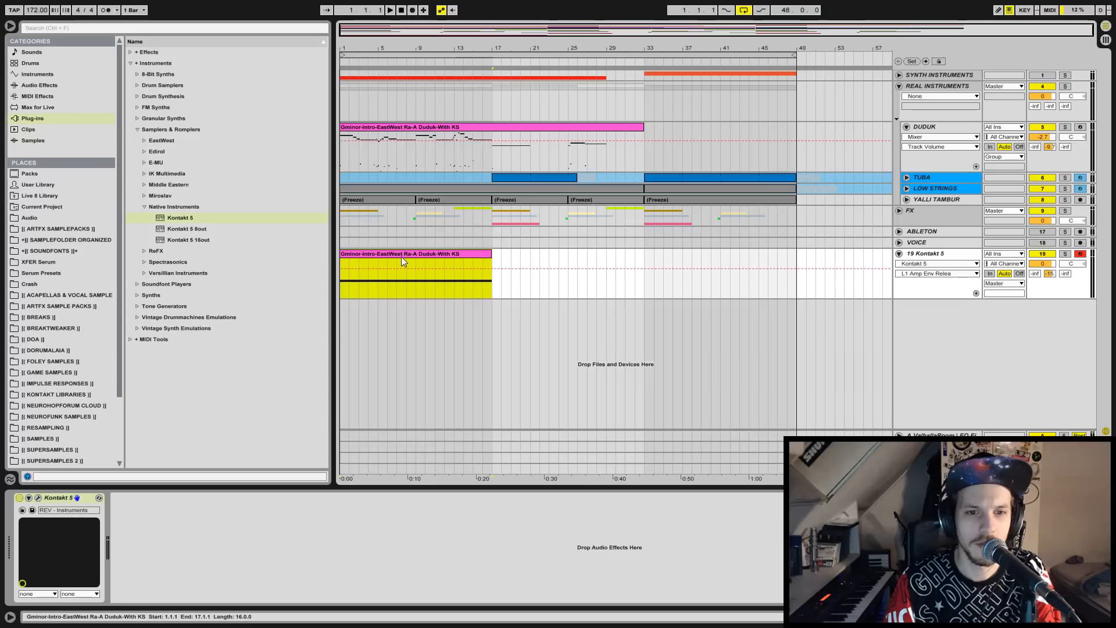
left_click(343, 283)
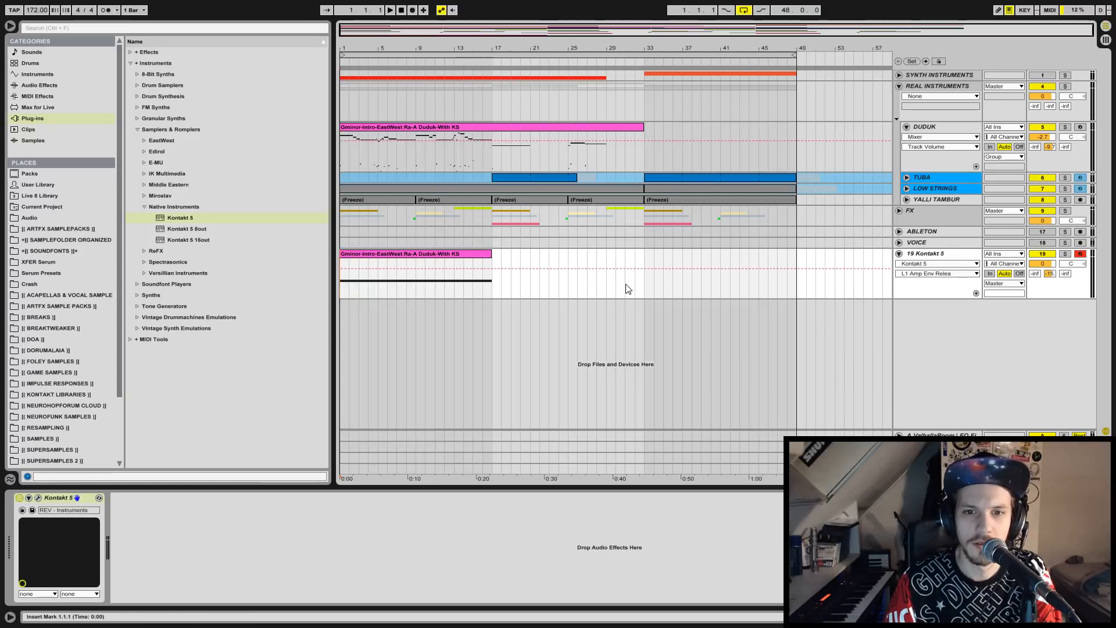
left_click(1065, 255)
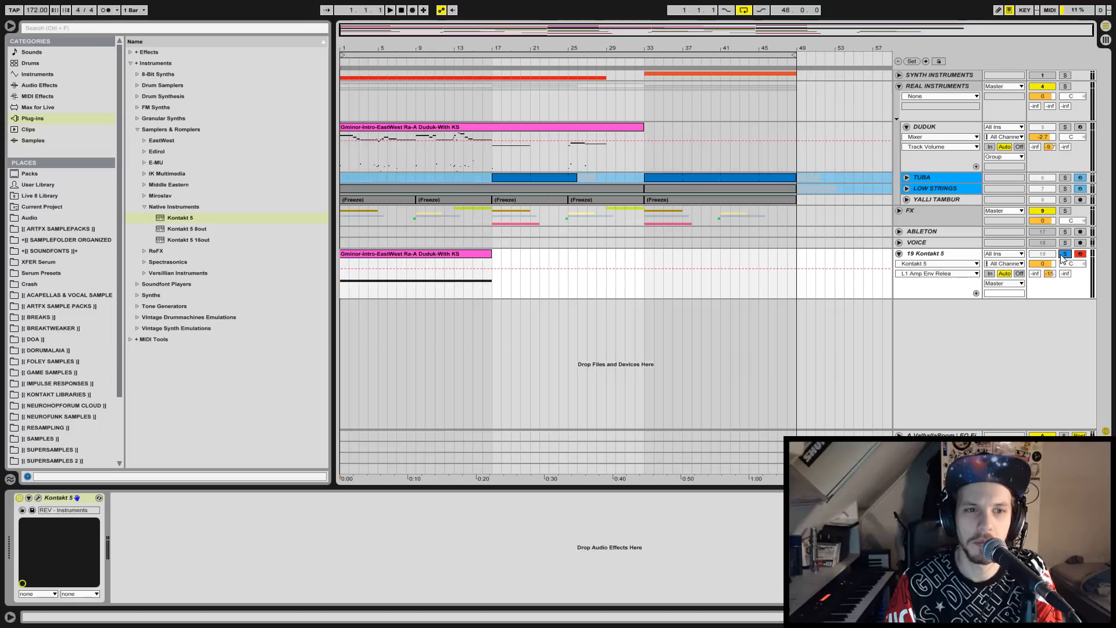
key("space")
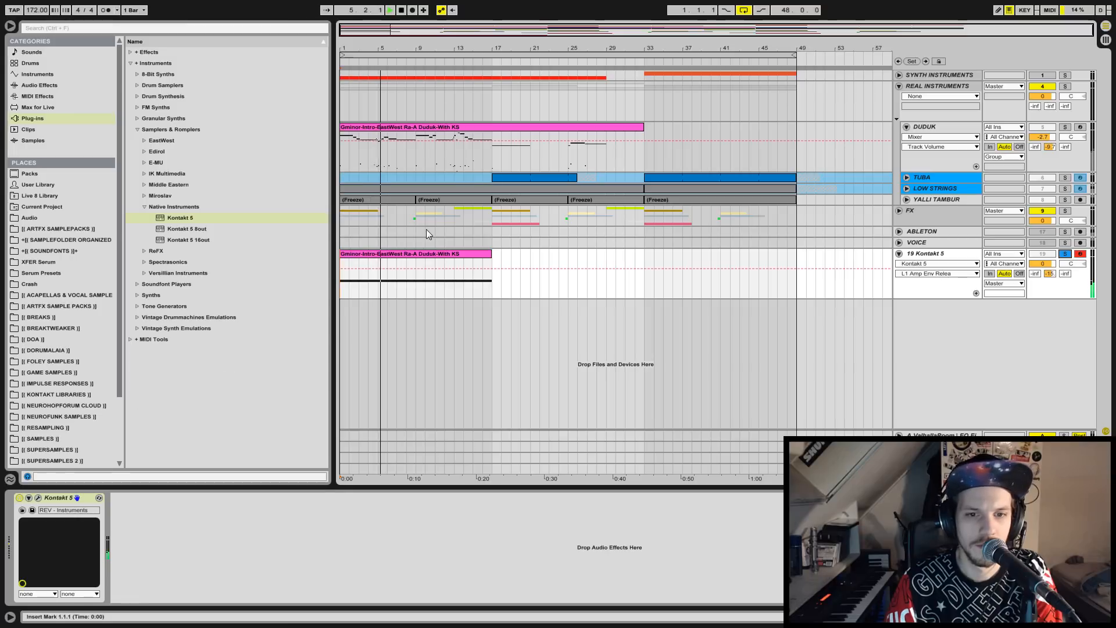
- Lower the clip's sustained note one octave to G1, play it and turn off solo on the Kontakt track
double_click(405, 253)
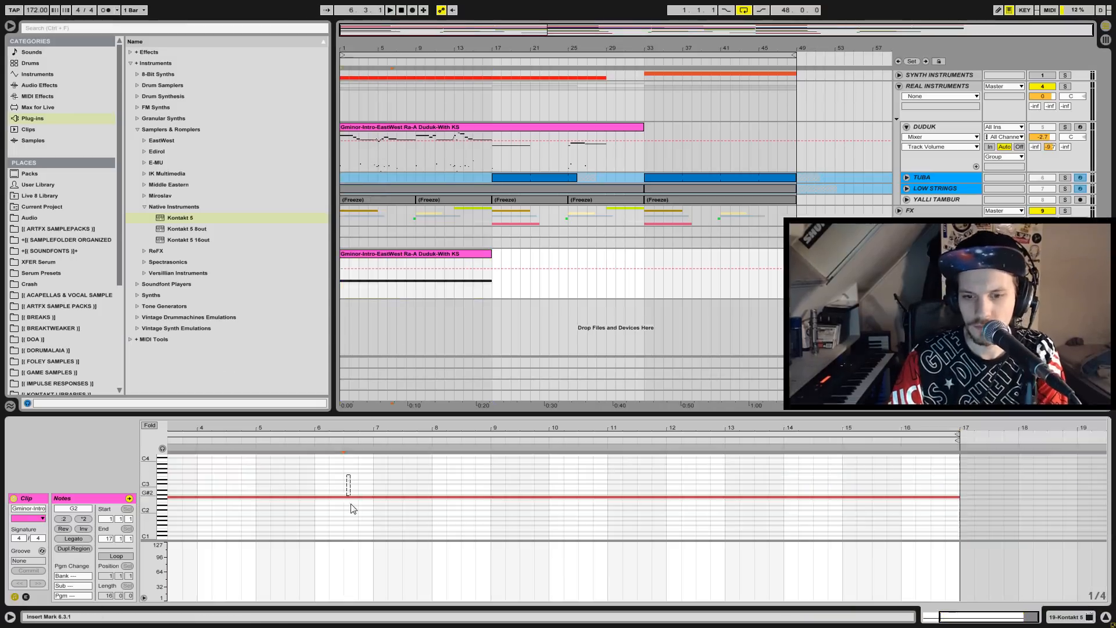
left_click_drag(351, 497, 352, 528)
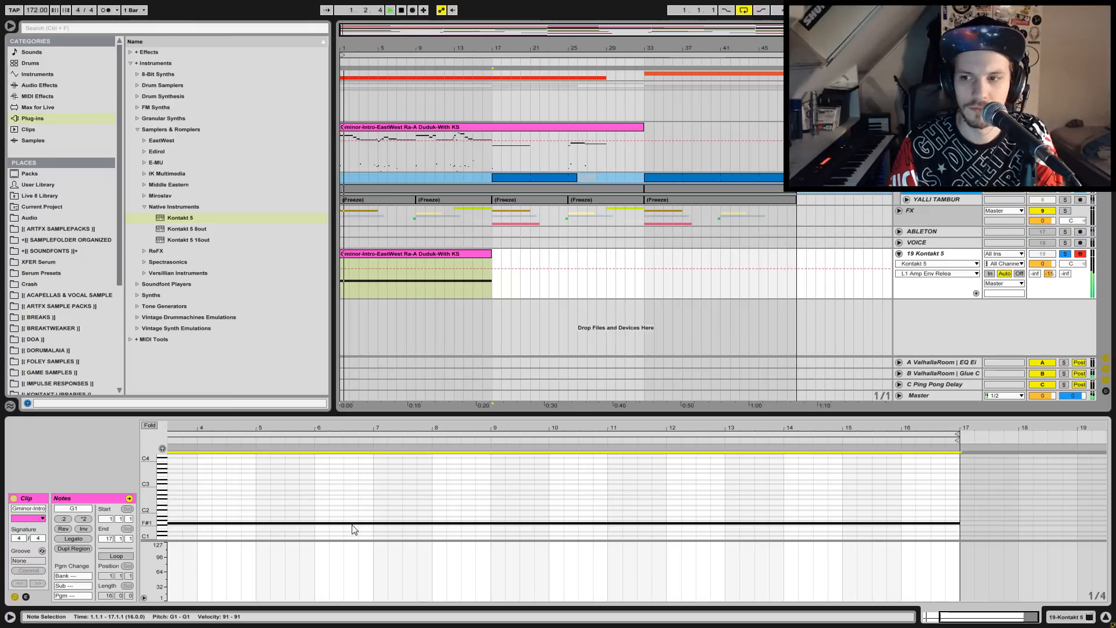
left_click(1068, 254)
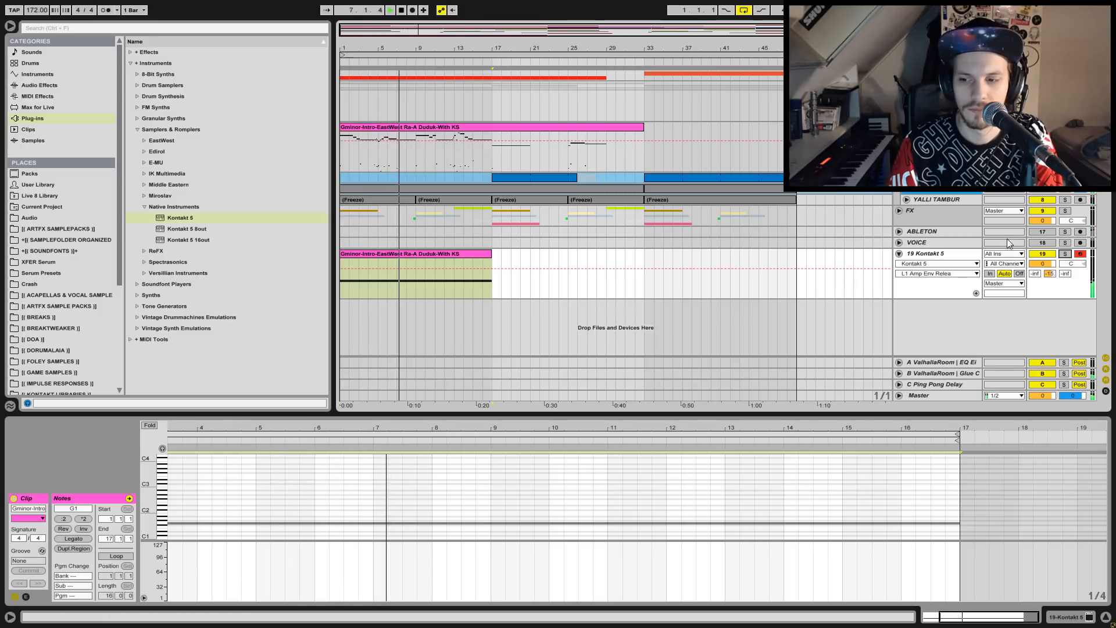
- Reopen the Kontakt instrument and slightly raise the master volume of the REV Instruments patch during playback
key("shift+Tab")
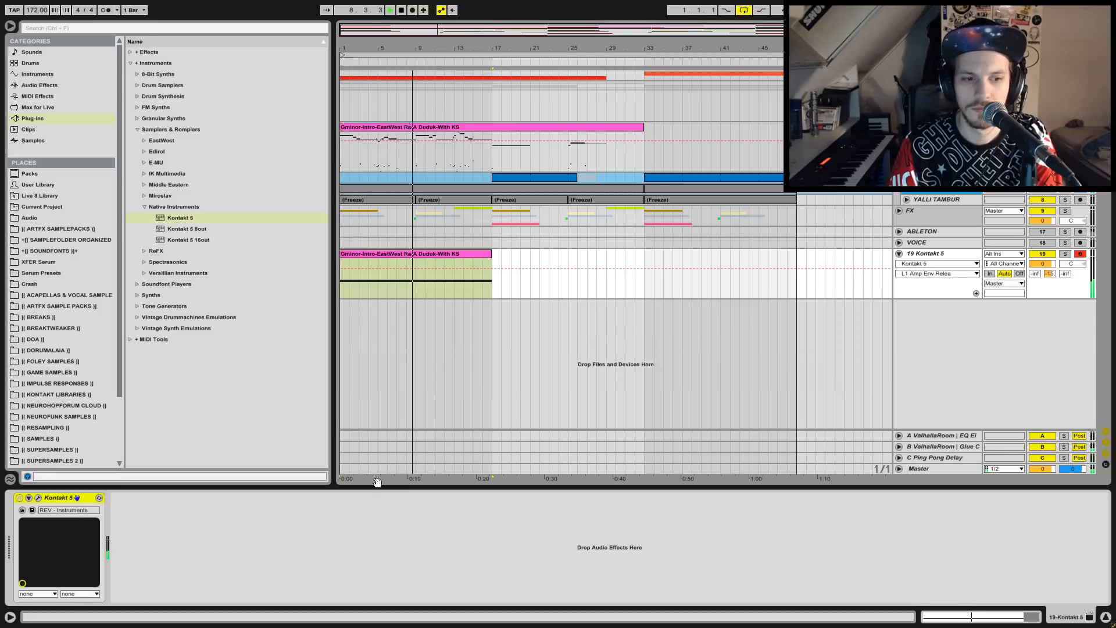
left_click(38, 498)
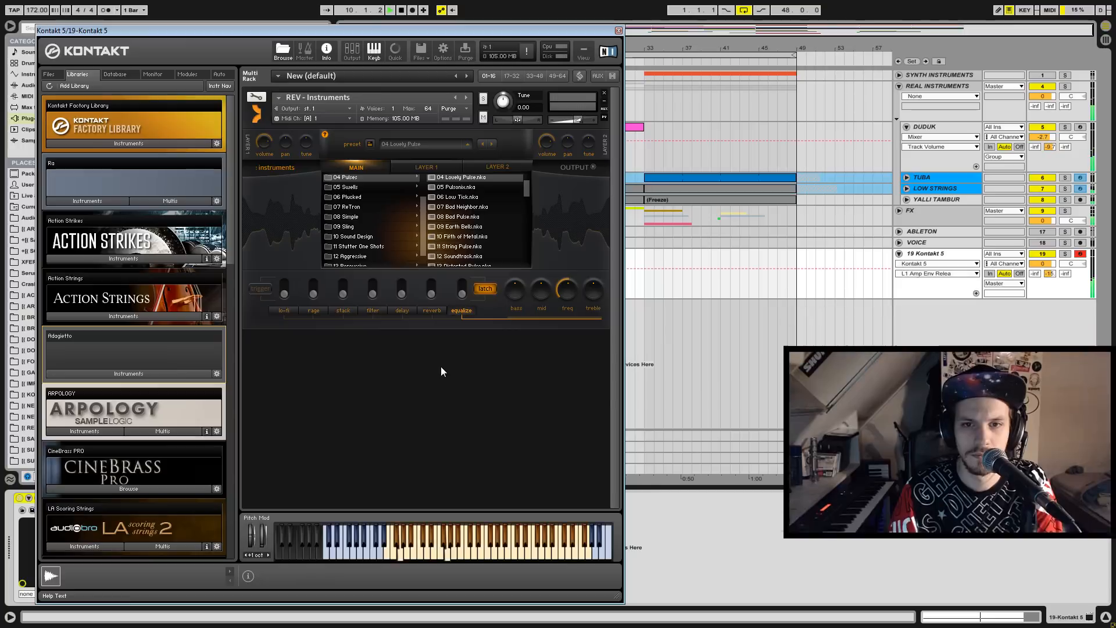
left_click_drag(580, 119, 588, 119)
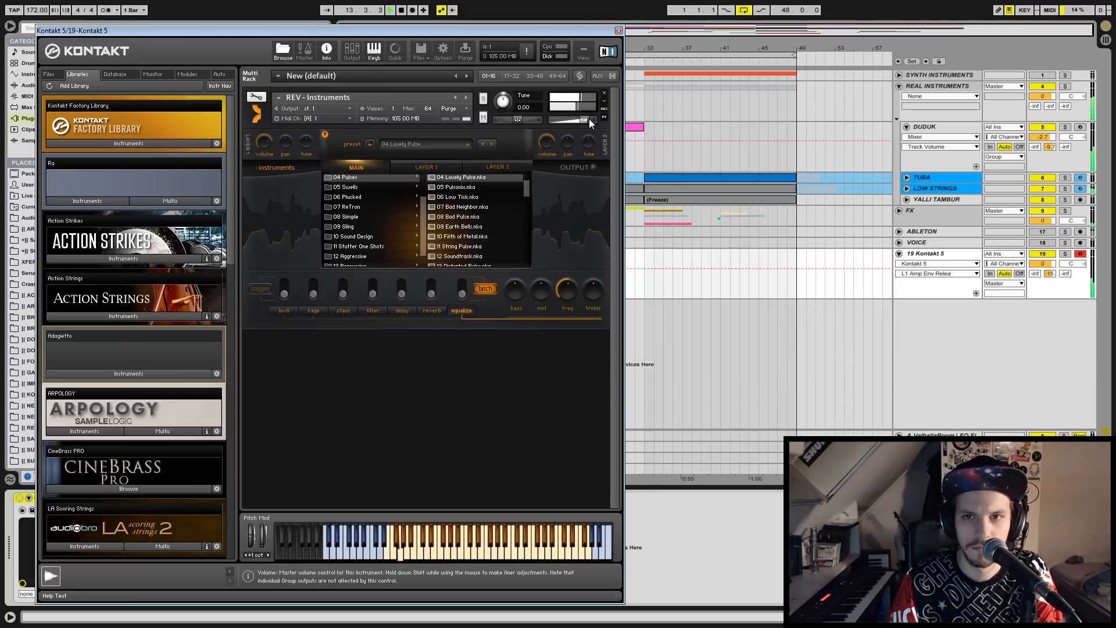
- Close the Kontakt window, duplicate the Kontakt clip to bars 17–33 and play across the join from bar 15
left_click(619, 30)
left_click(481, 255)
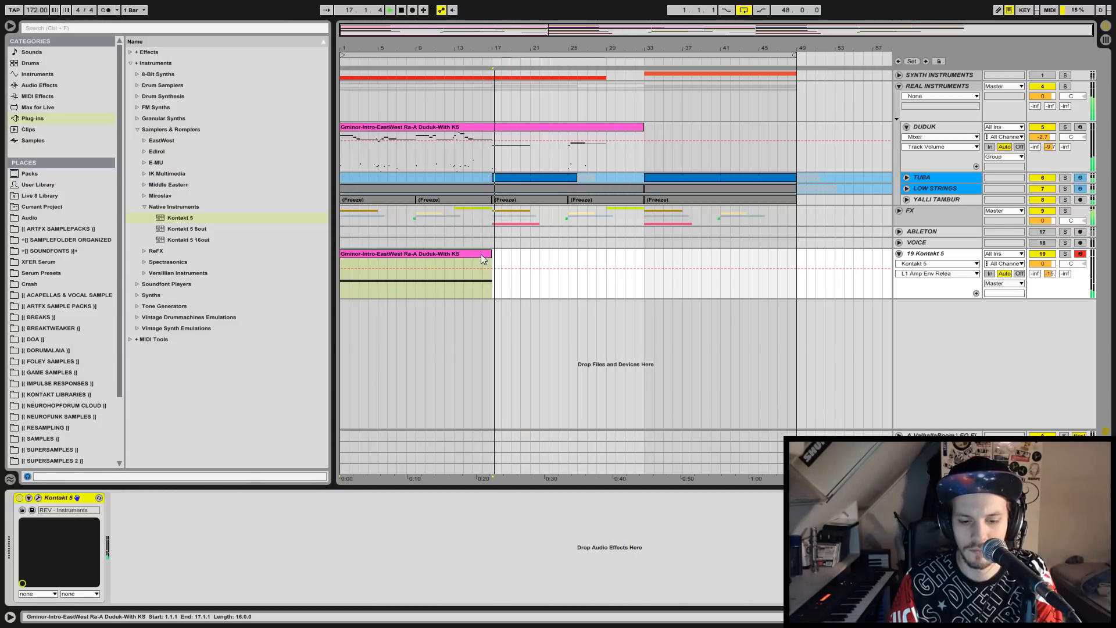
key("ctrl+d")
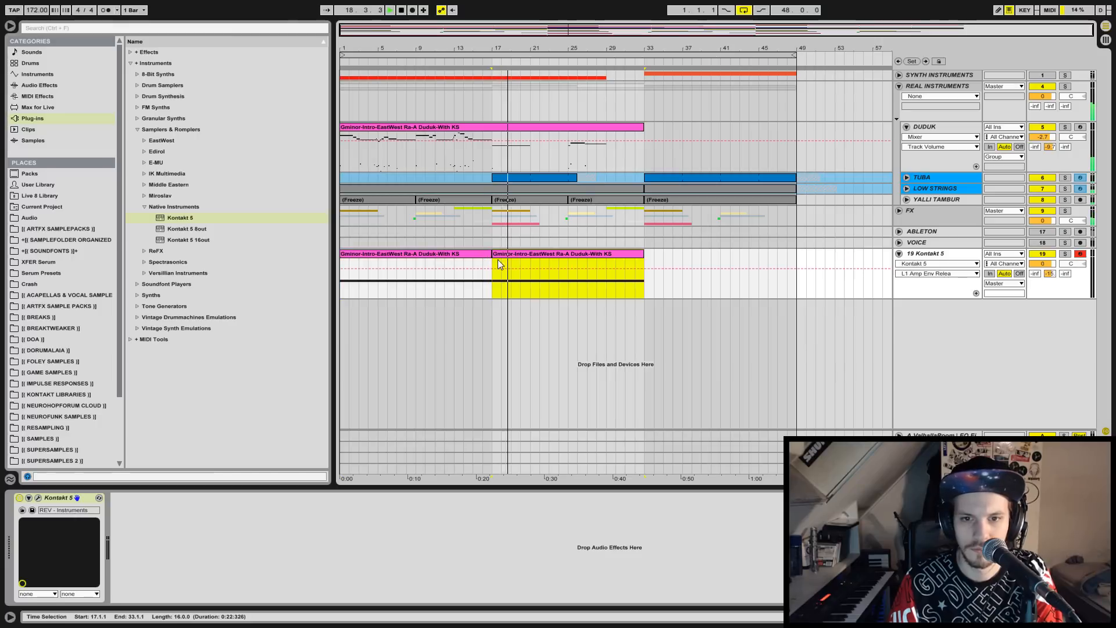
left_click(489, 265)
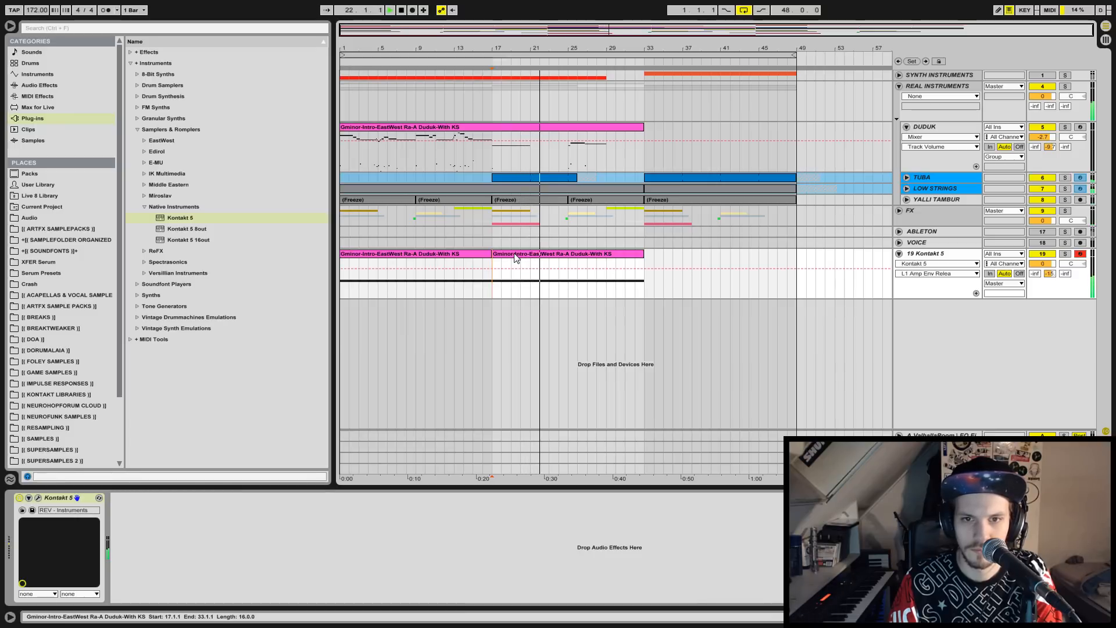
left_click(473, 158)
key("space")
key("space")
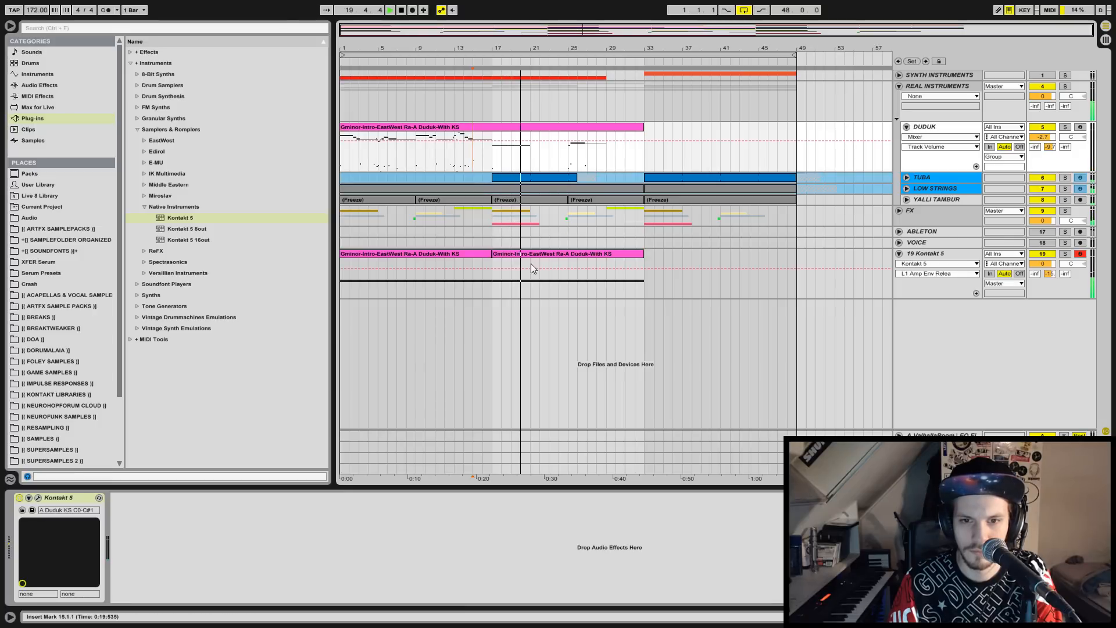
- Extend the first Kontakt clip to bar 33 over the duplicate and stretch its G1 note to the clip's full length
key("space")
left_click_drag(492, 253, 646, 248)
double_click(633, 260)
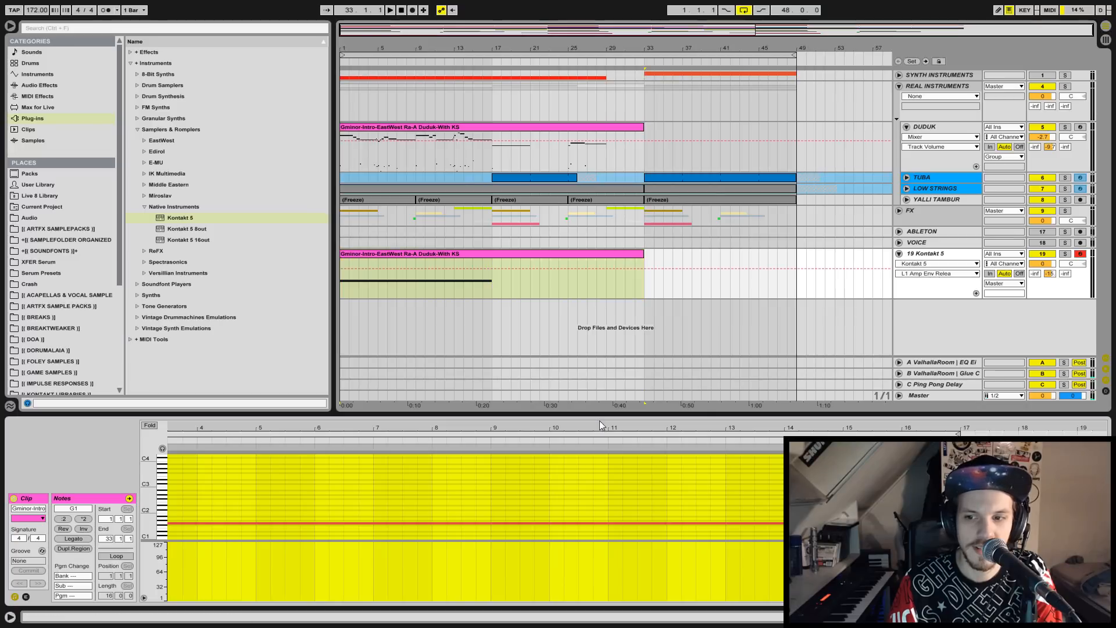
left_click_drag(909, 430, 908, 401)
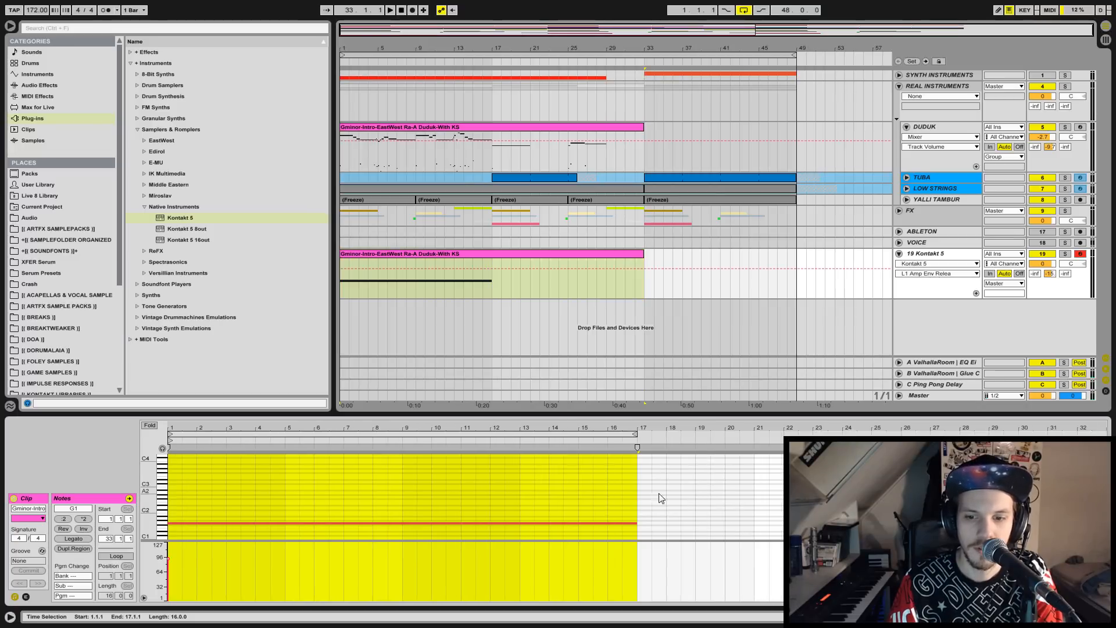
left_click_drag(640, 524, 1021, 525)
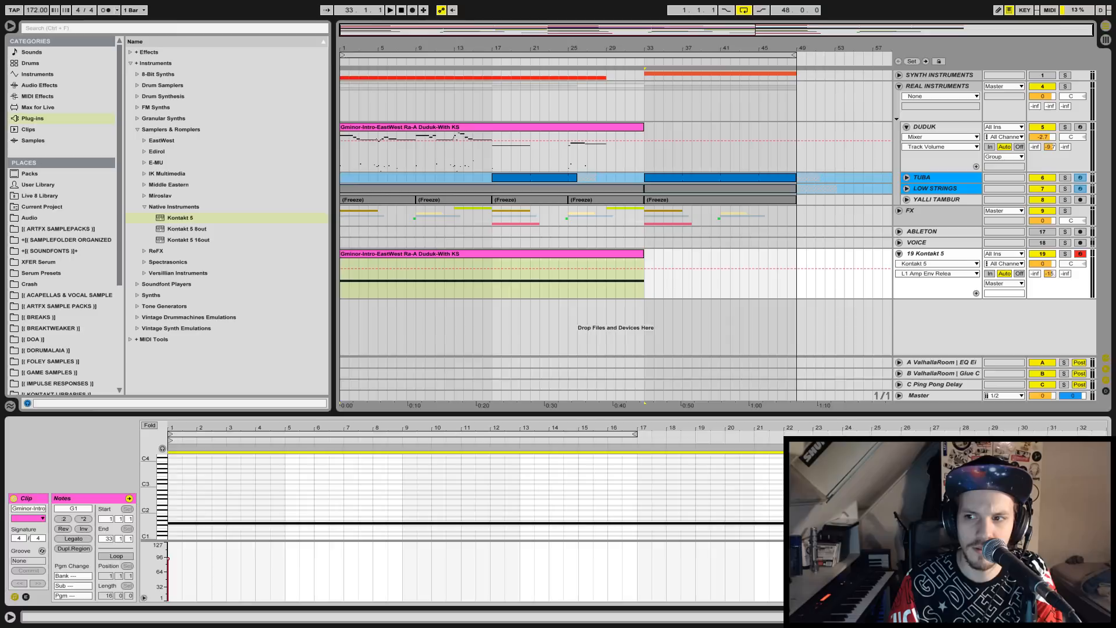
- Solo the Kontakt track, reopen the REV instrument and set layer 1's amp envelope attack to about 555.3, checking it in playback
left_click(1065, 616)
left_click(1065, 254)
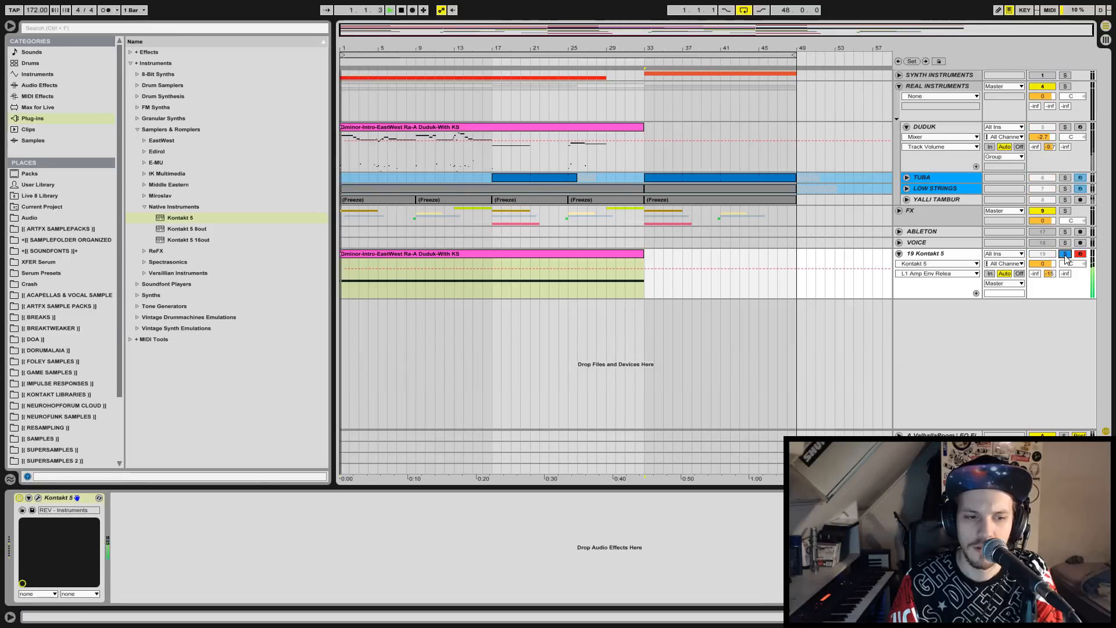
left_click(38, 499)
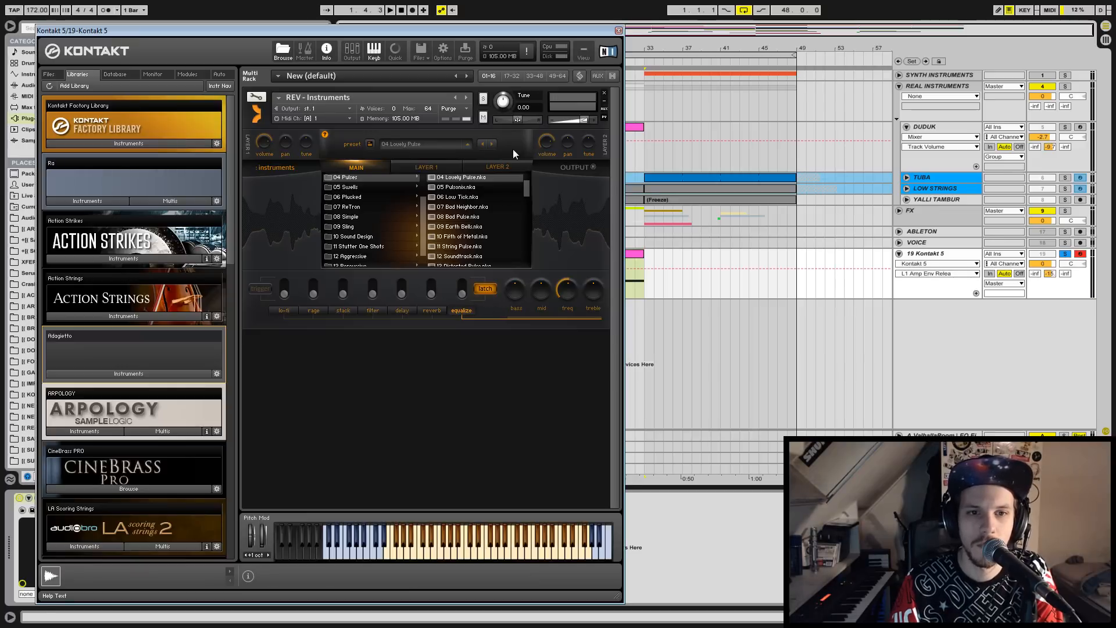
left_click(348, 174)
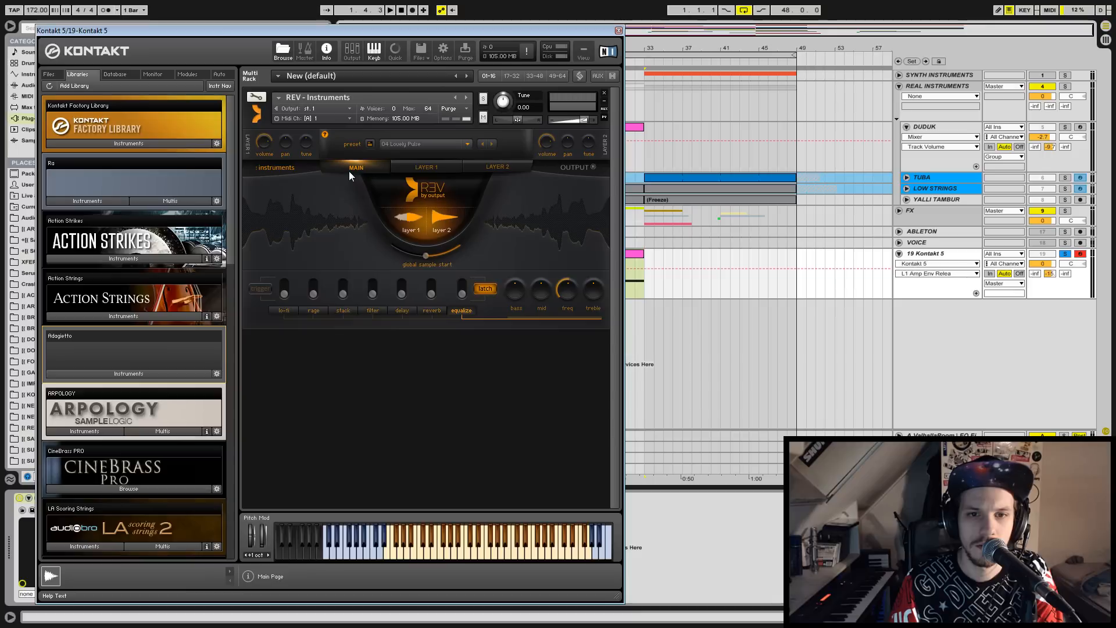
left_click(428, 167)
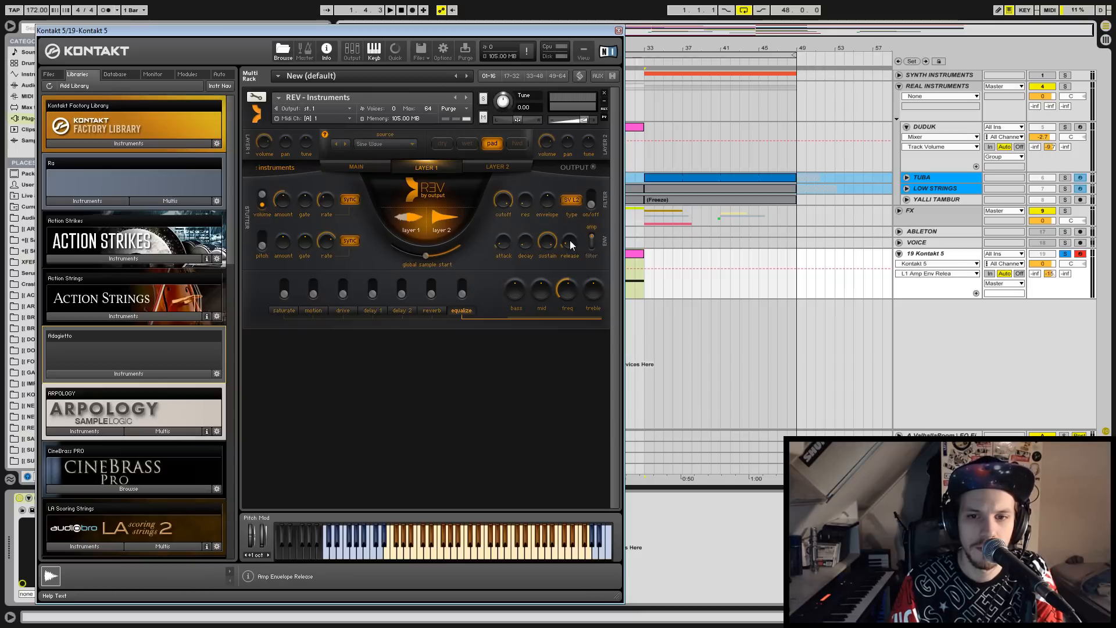
left_click_drag(507, 241, 508, 211)
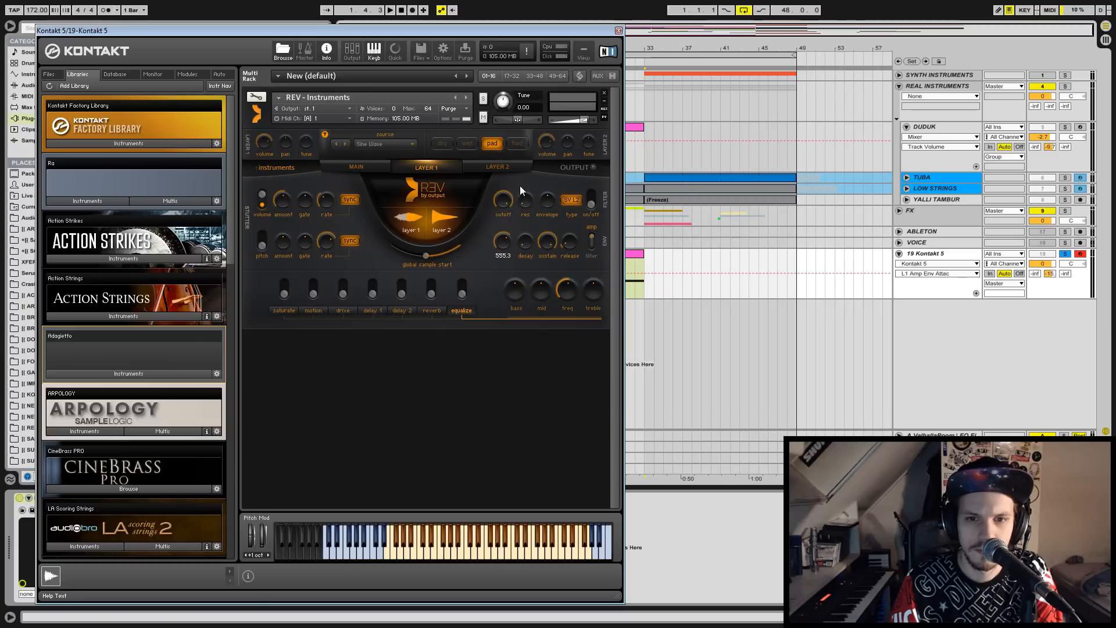
key("space")
left_click(447, 230)
key("space")
- Try longer amp envelope attacks on layer 2 in playback, settling at about 939.4
left_click(443, 216)
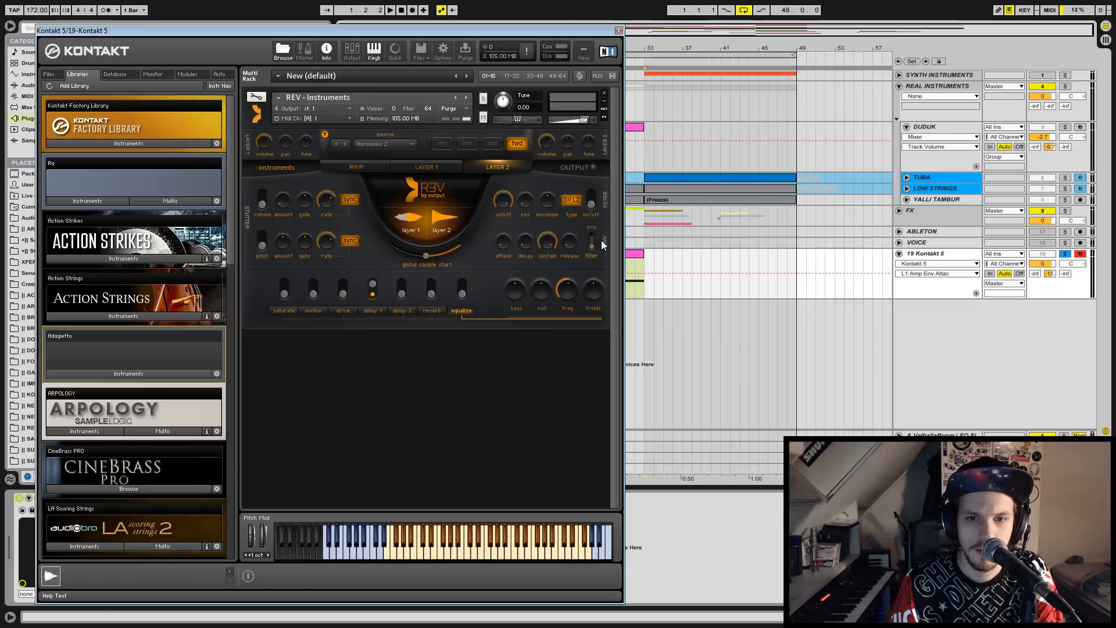
left_click(505, 243)
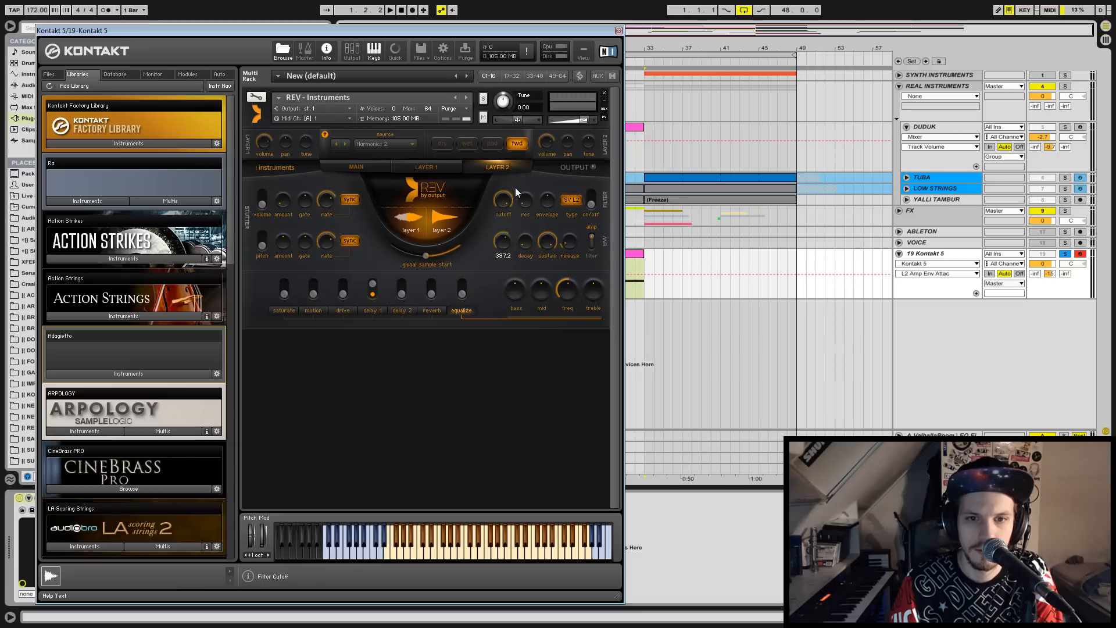
key("space")
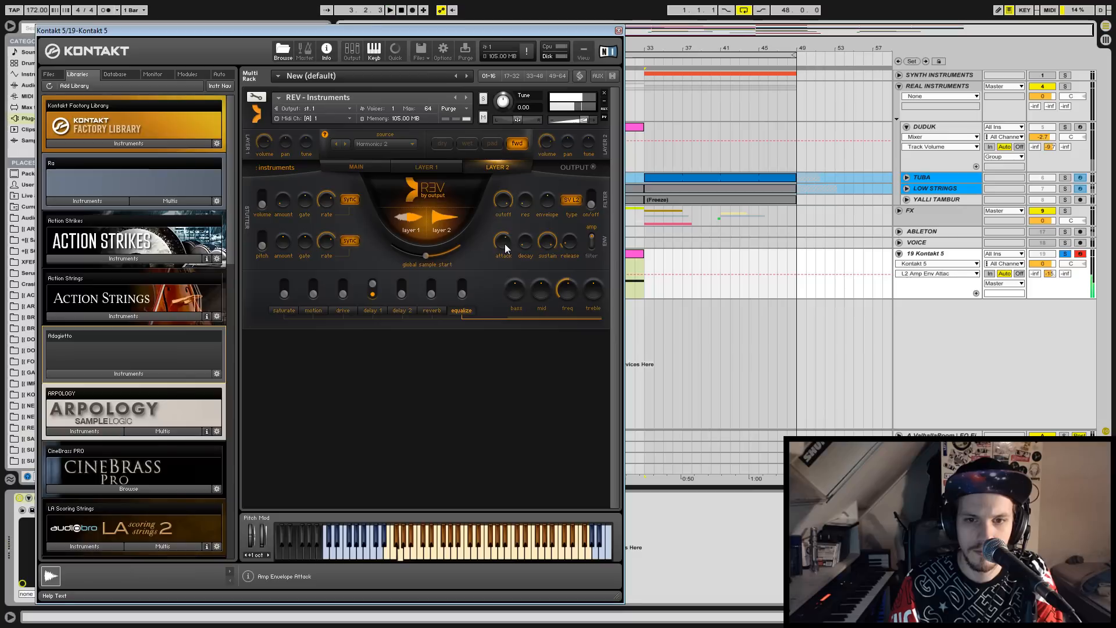
key("space")
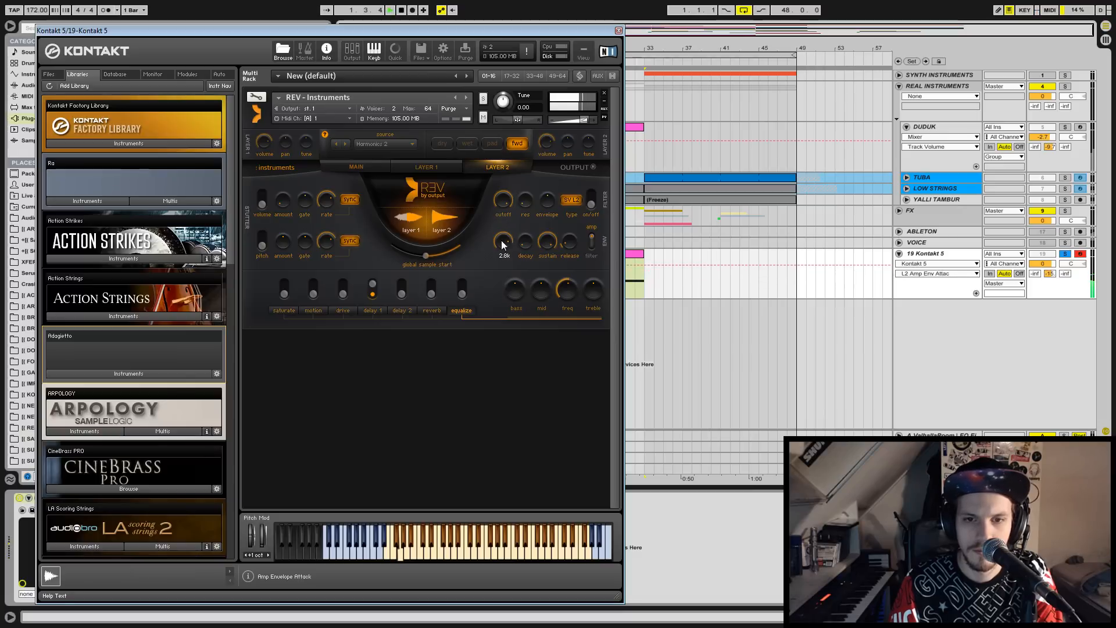
key("space")
left_click_drag(502, 241, 502, 254)
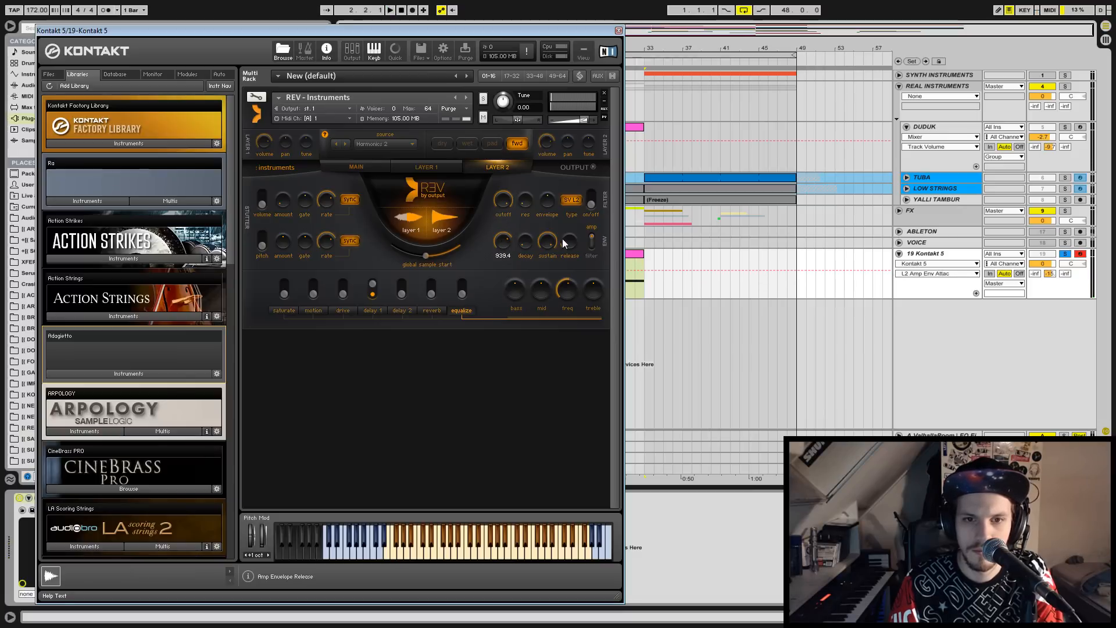
key("space")
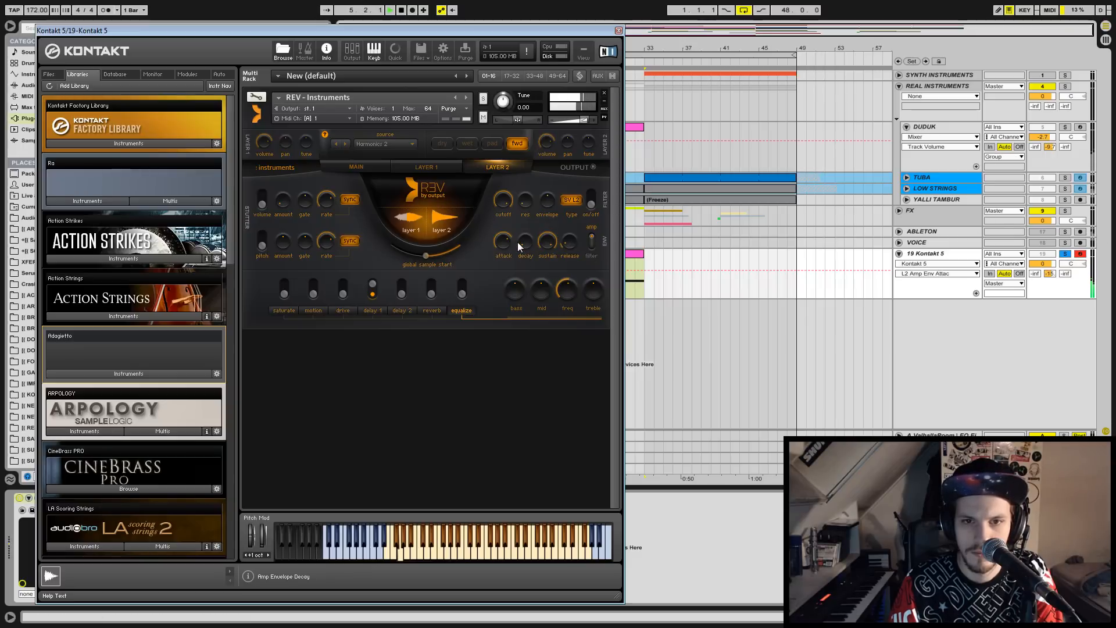
- Fine-tune the amp envelope attack and release of both REV layers during playback and close the Kontakt window
left_click(419, 168)
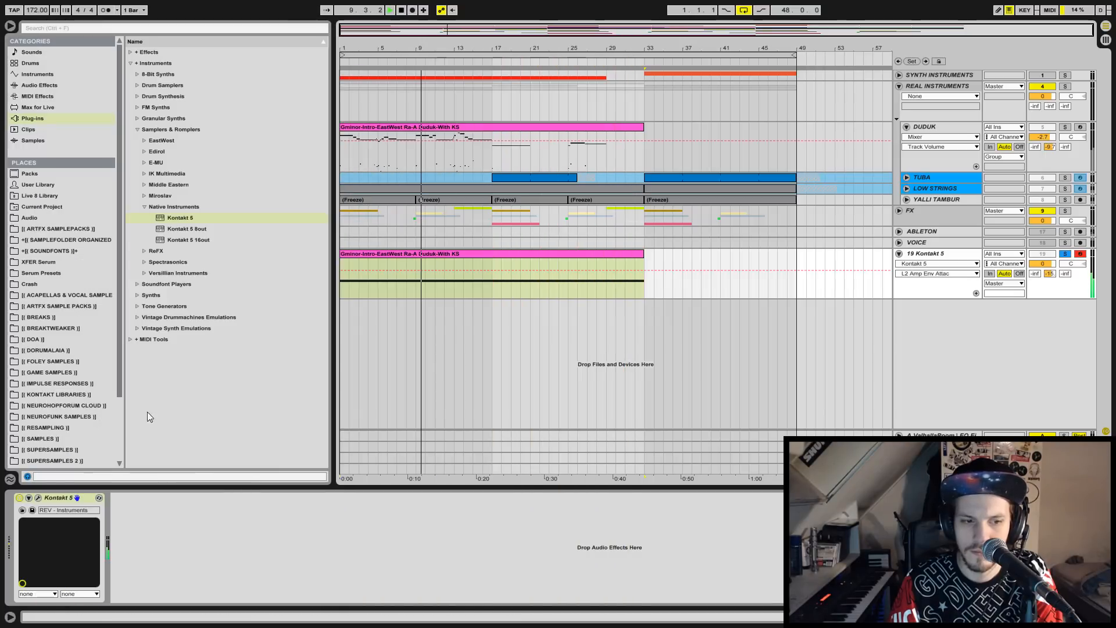
left_click(38, 499)
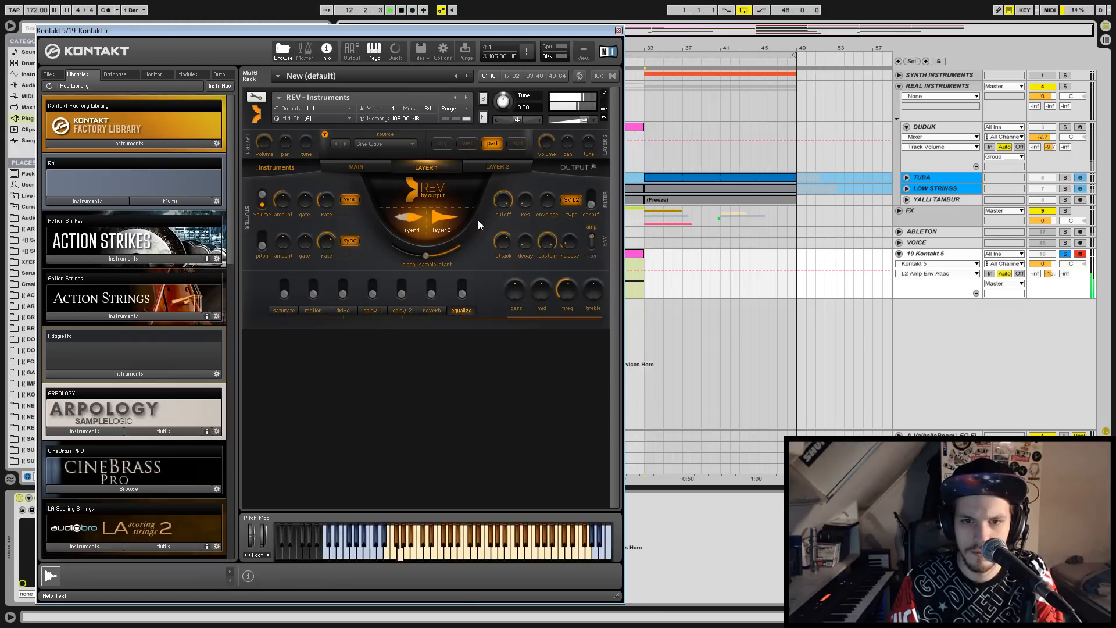
mouse_move(502, 251)
left_mouse_down()
mouse_move(499, 306)
mouse_move(508, 218)
mouse_move(495, 253)
left_mouse_up()
mouse_move(579, 245)
left_mouse_down()
mouse_move(580, 222)
mouse_move(554, 249)
mouse_move(574, 242)
left_mouse_up()
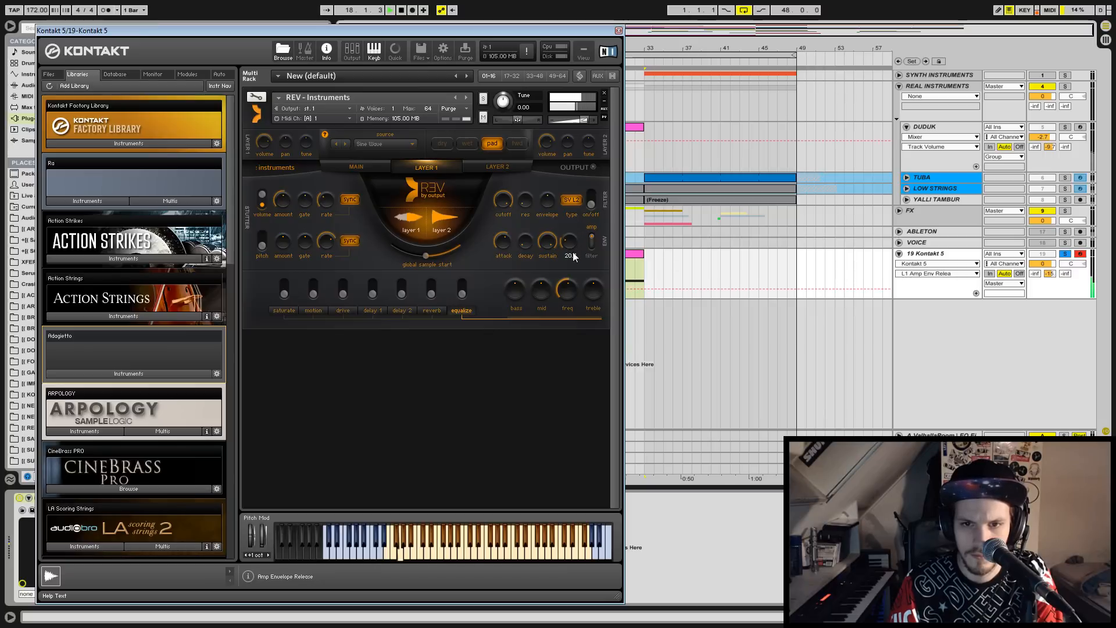
left_click(511, 172)
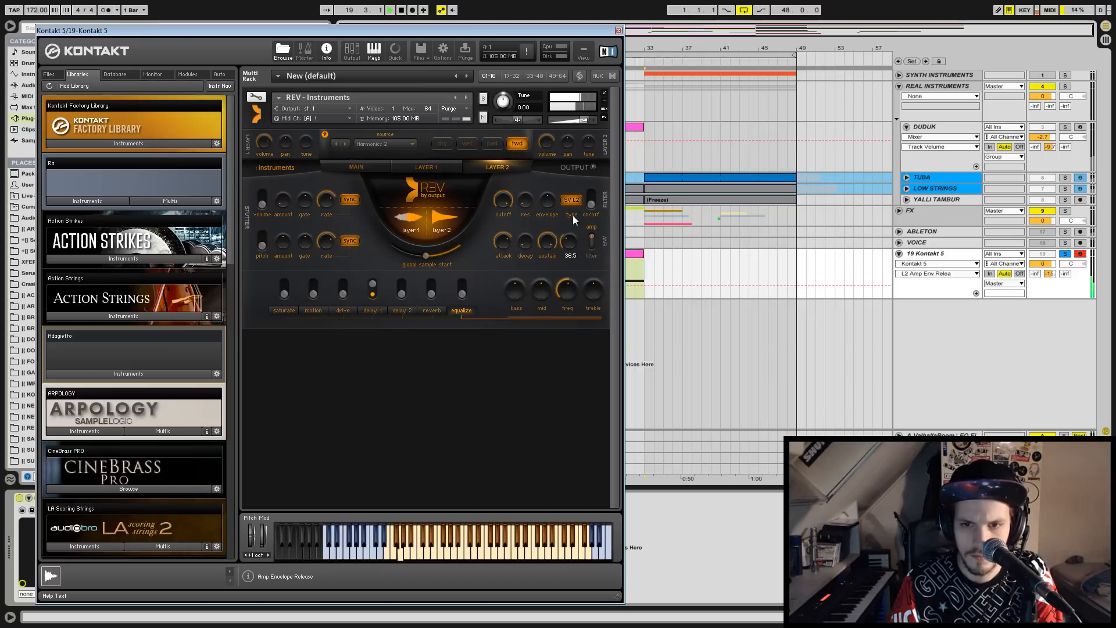
left_click_drag(502, 240, 503, 297)
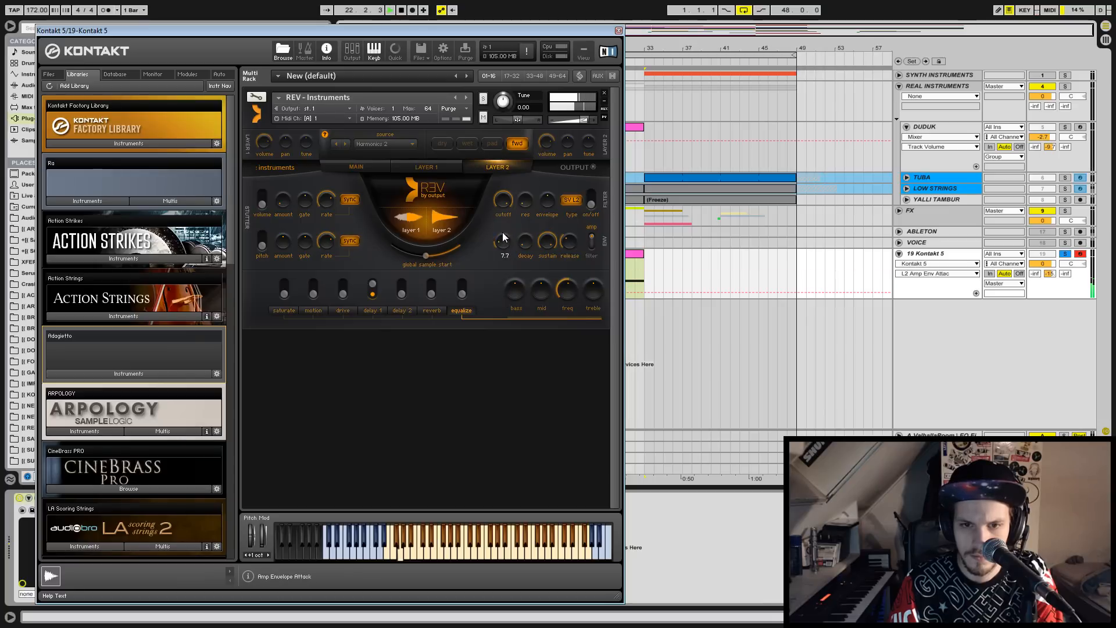
left_click(618, 30)
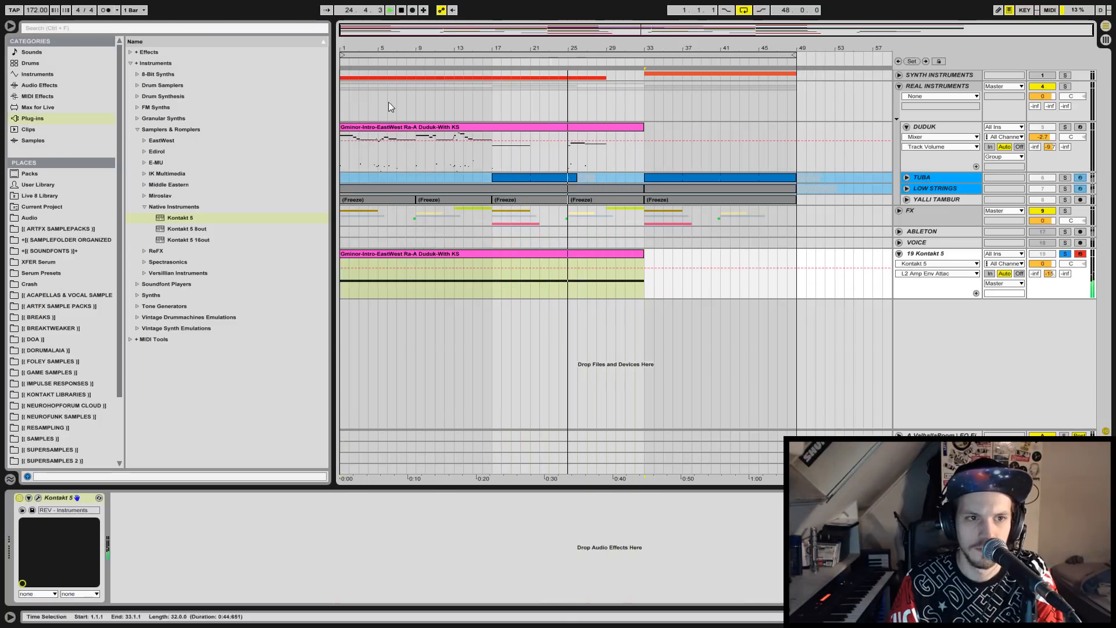
- Add EQ Eight to the Kontakt track, cut the highs above about 395 Hz with band 8 and play it unsoloed in the mix
left_click(46, 86)
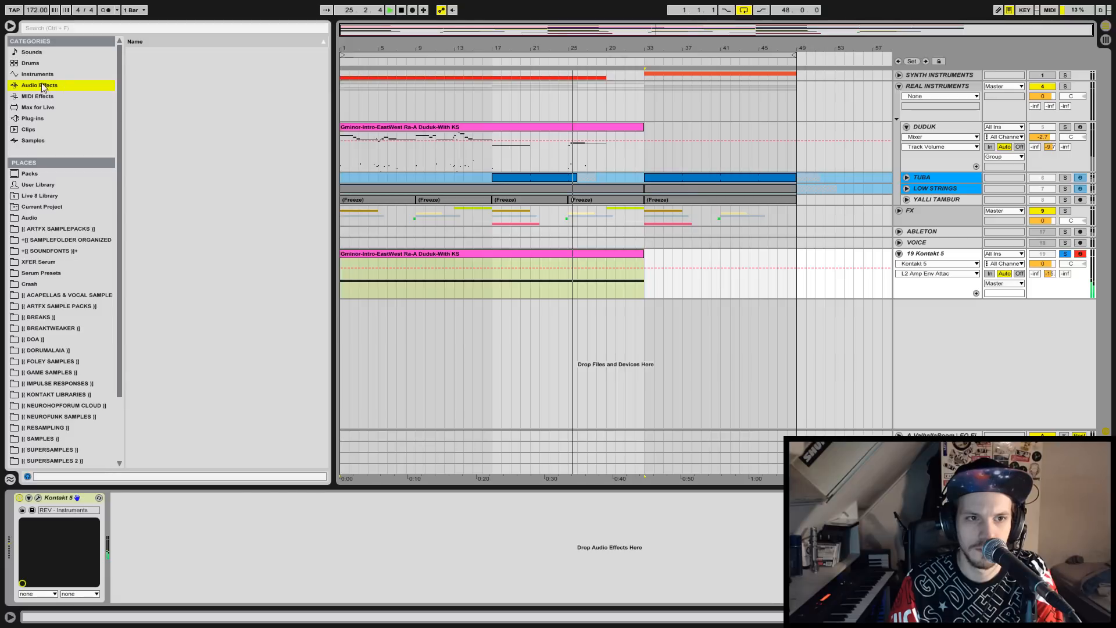
left_click(165, 164)
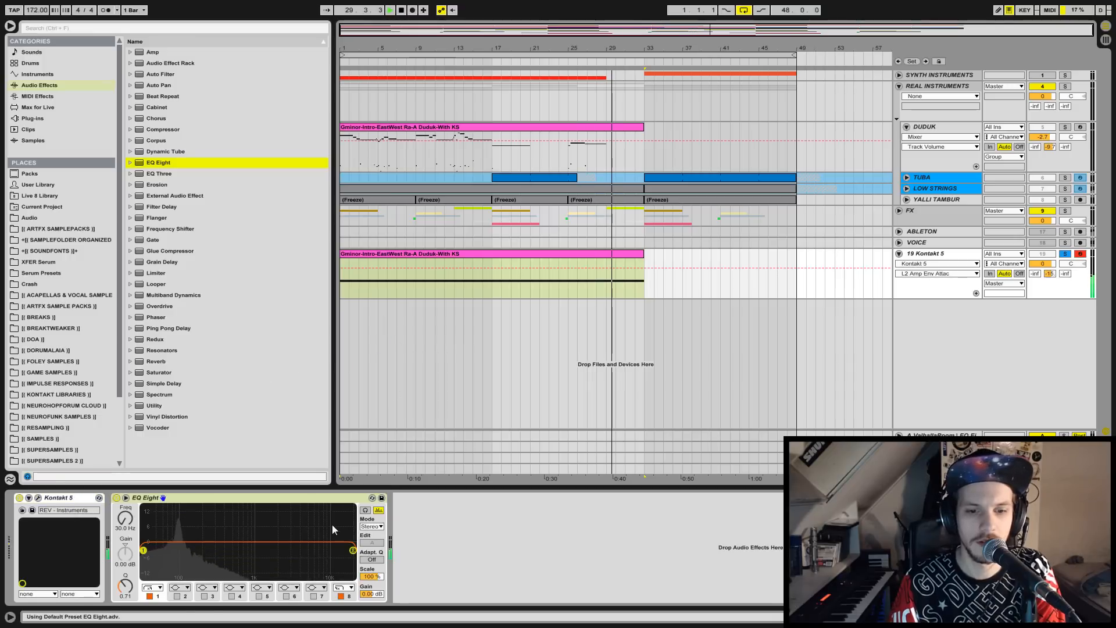
left_click_drag(353, 551, 225, 552)
key("space")
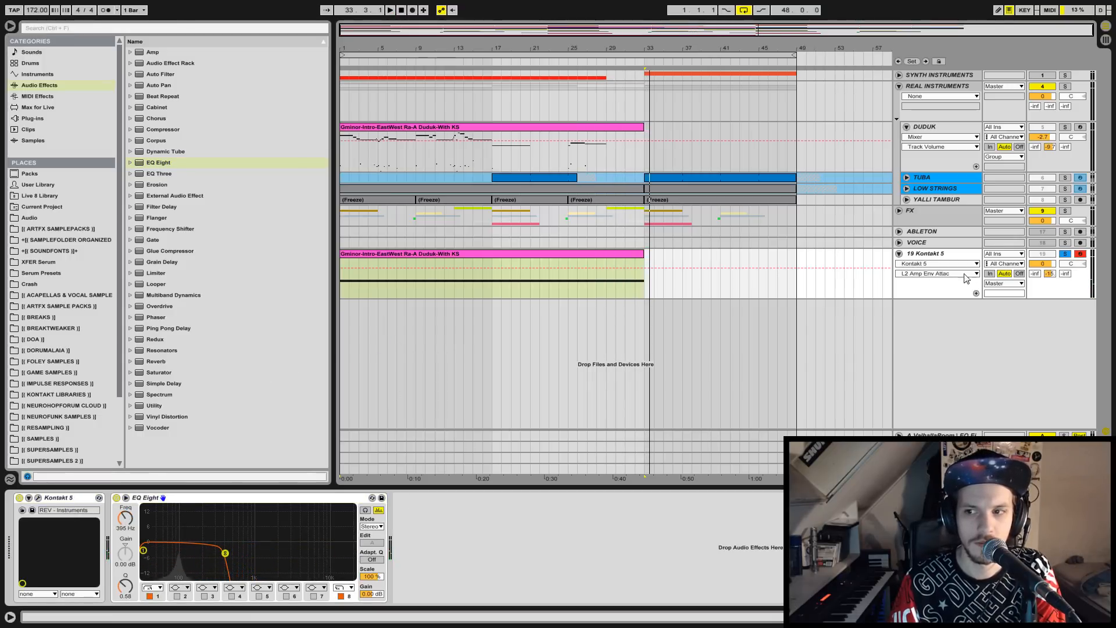
left_click(1064, 254)
key("space")
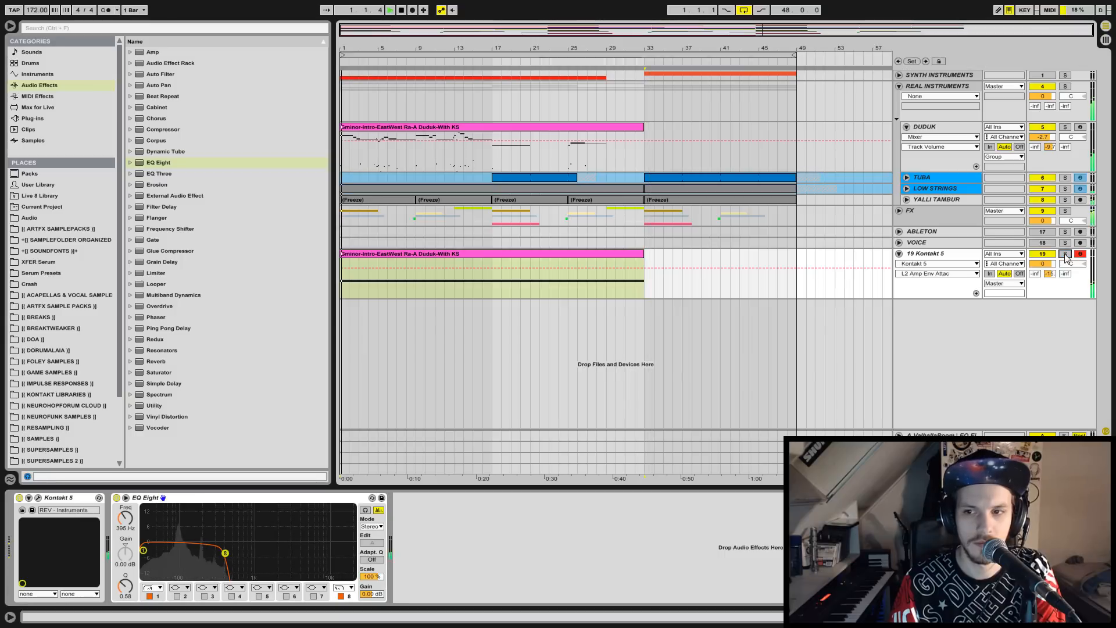
- Rename the Kontakt track LOW PULSE PAD and move it into the SYNTH INSTRUMENTS group
left_click(904, 255)
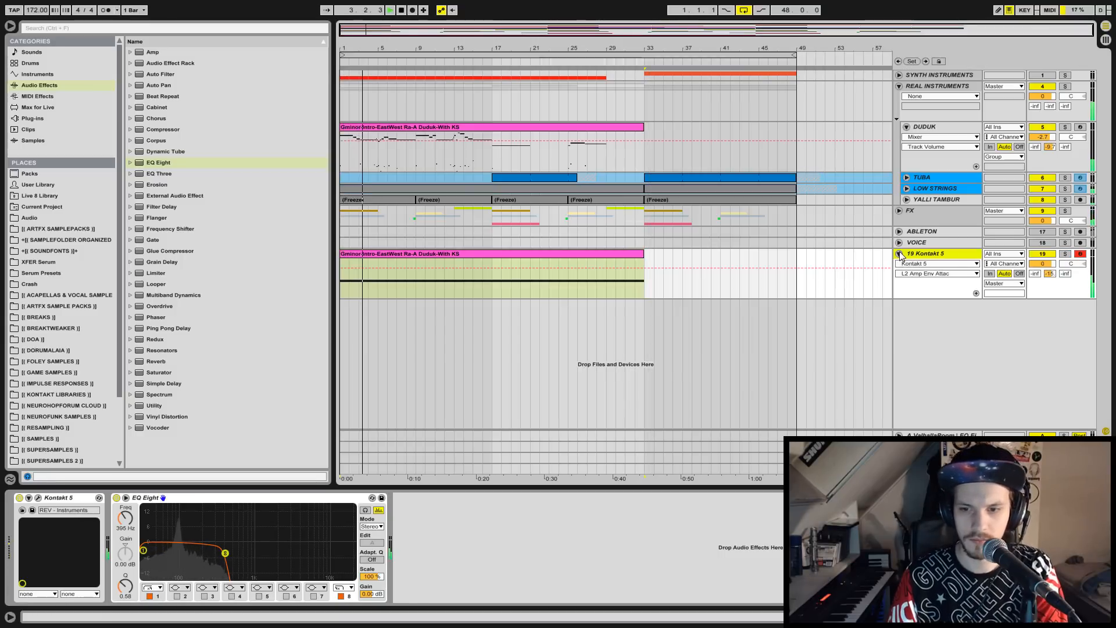
key("ctrl+r")
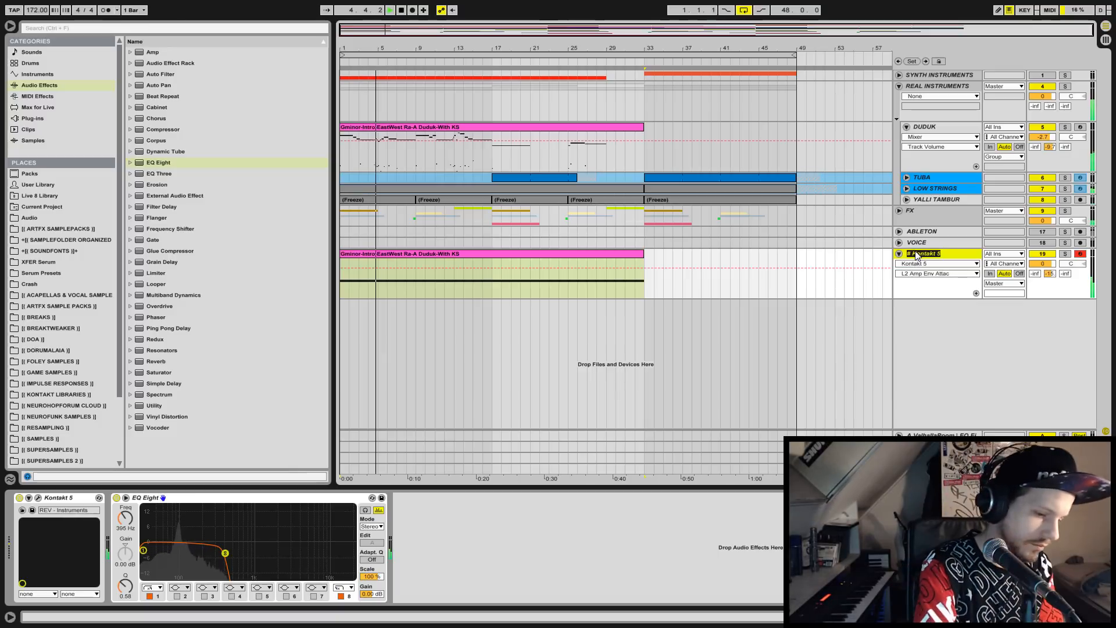
type("LOW PULSE F")
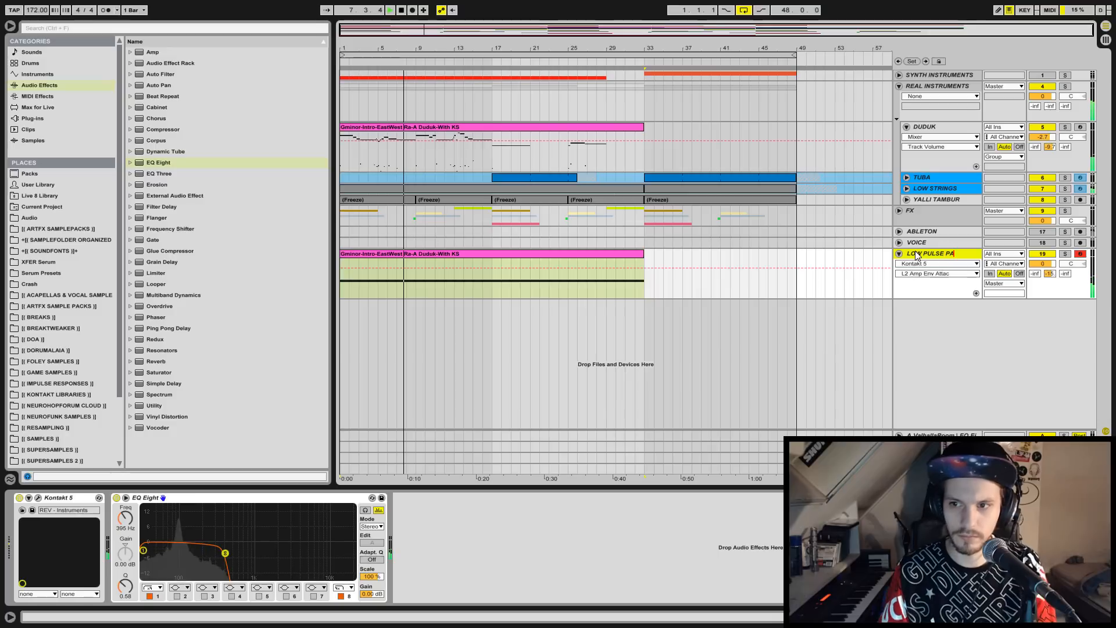
key("BackSpace")
type("PAD")
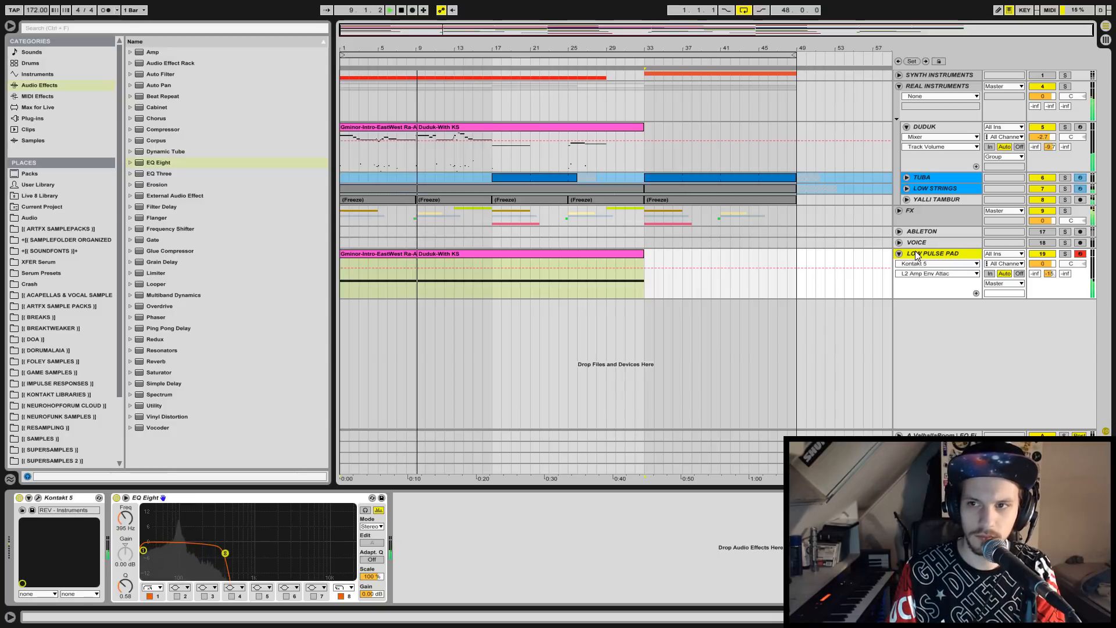
left_click_drag(917, 256, 940, 74)
left_click(899, 75)
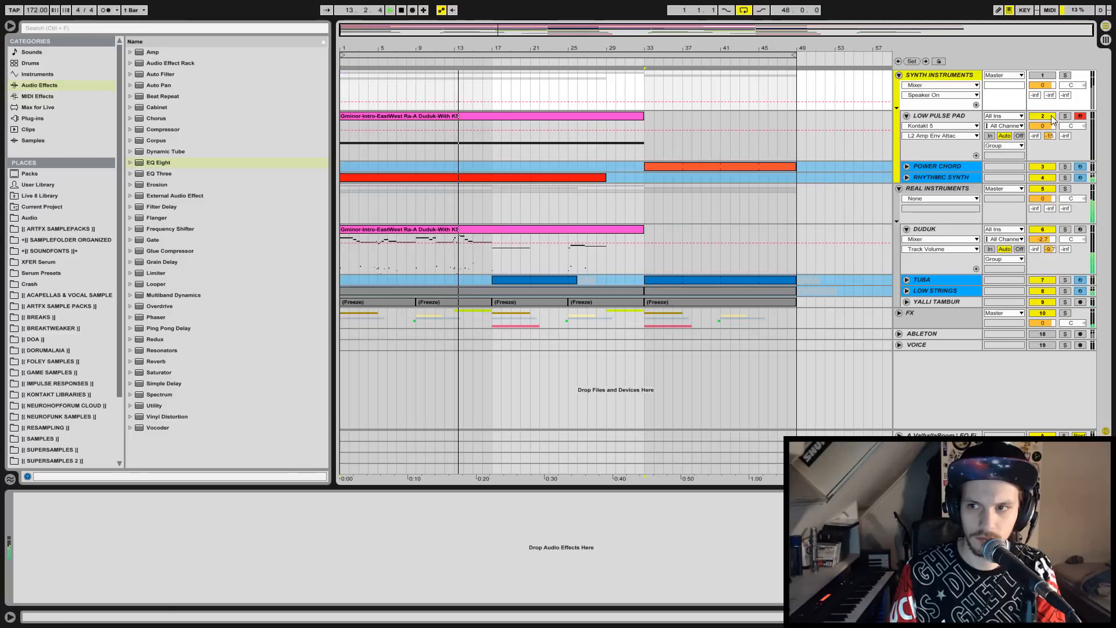
- Briefly mute the SYNTH INSTRUMENTS group to compare the mix, and fold the SYNTH INSTRUMENTS and REAL INSTRUMENTS groups
left_click(1042, 76)
left_click(1041, 76)
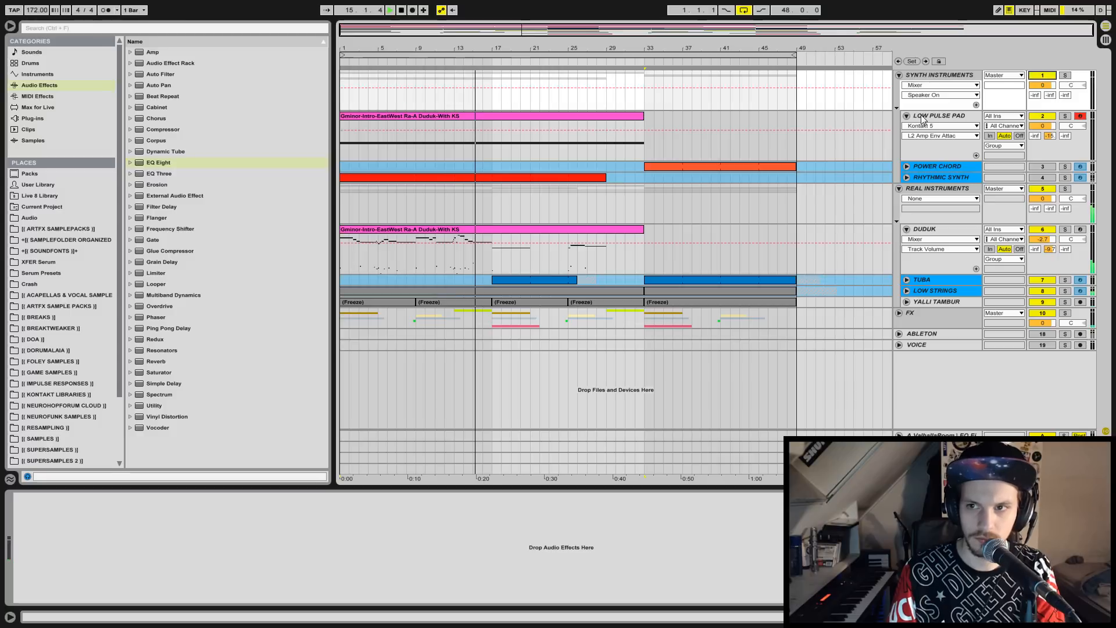
left_click(899, 75)
left_click(899, 86)
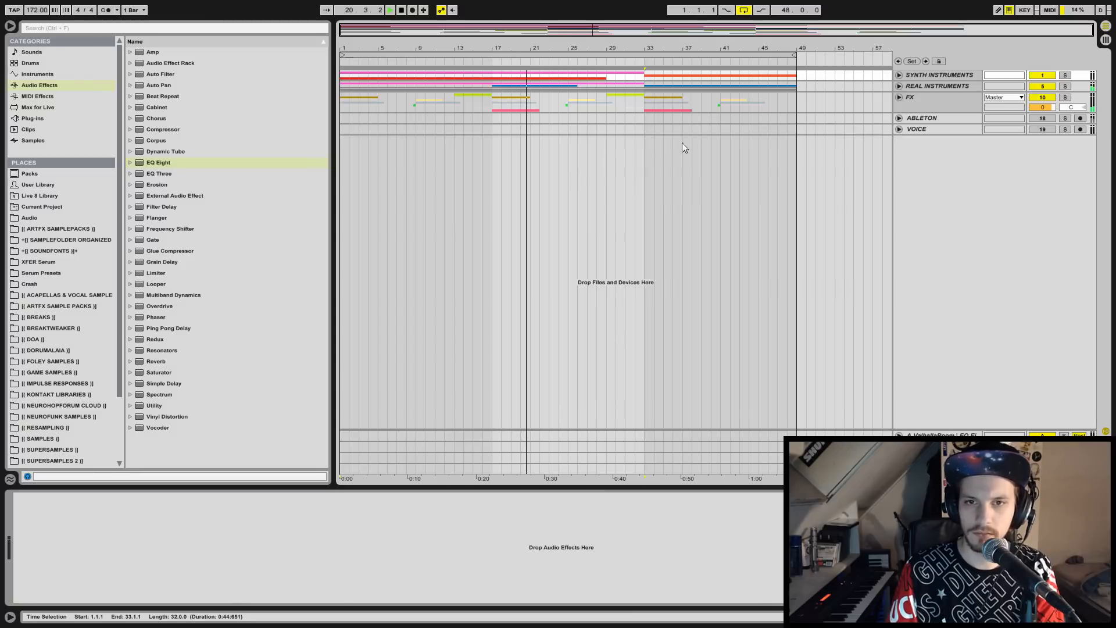
- Unfold the REAL INSTRUMENTS group and unfreeze the TUBA track
left_click(899, 87)
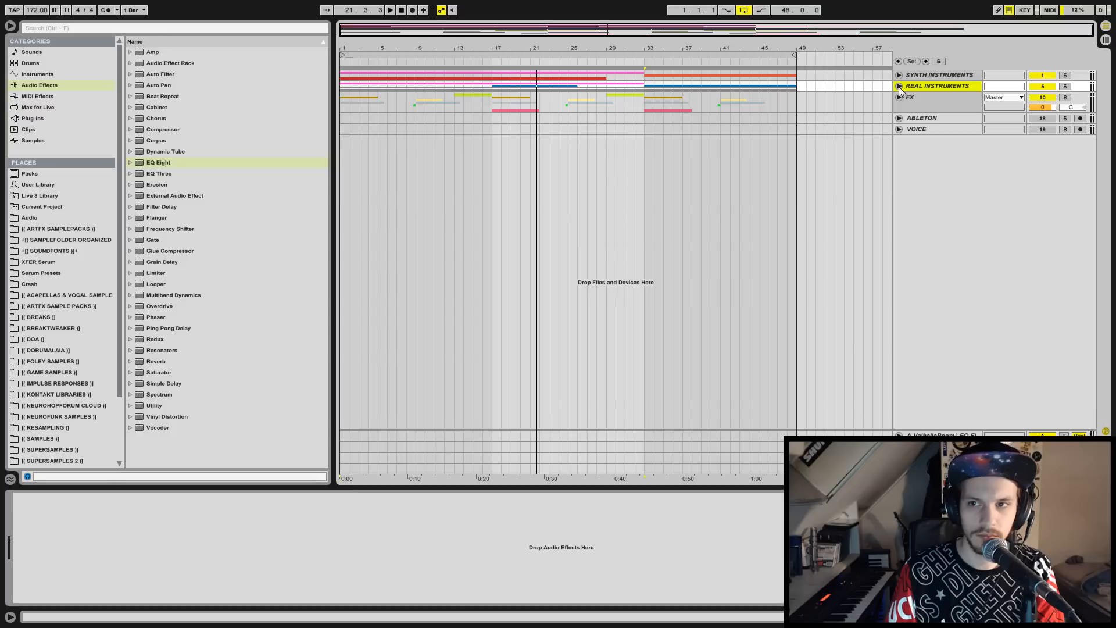
left_click(899, 86)
right_click(933, 177)
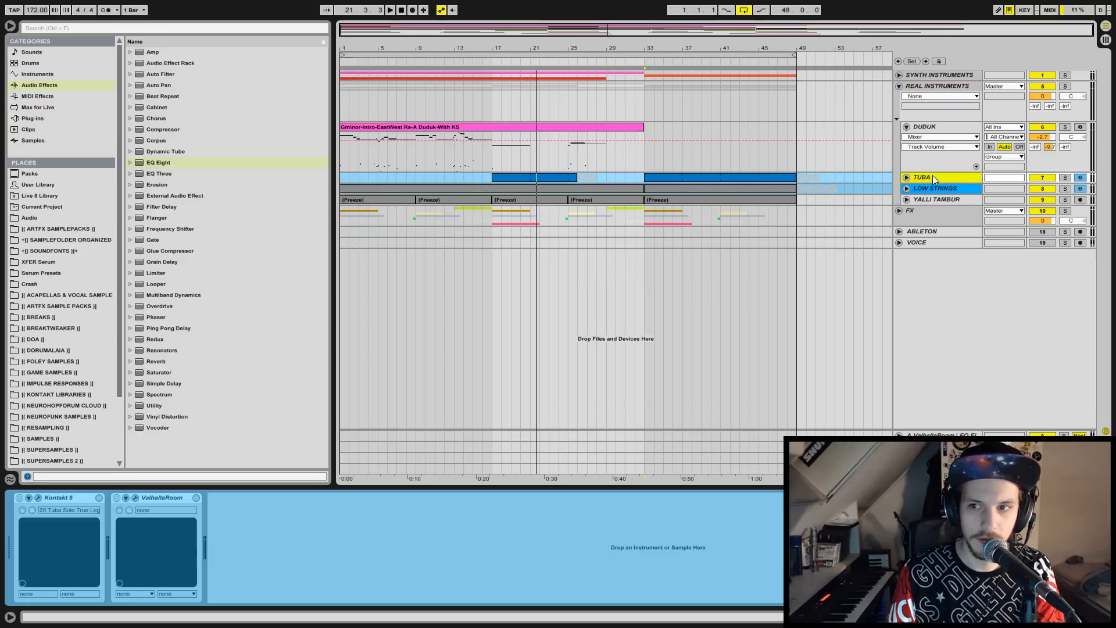
left_click(965, 245)
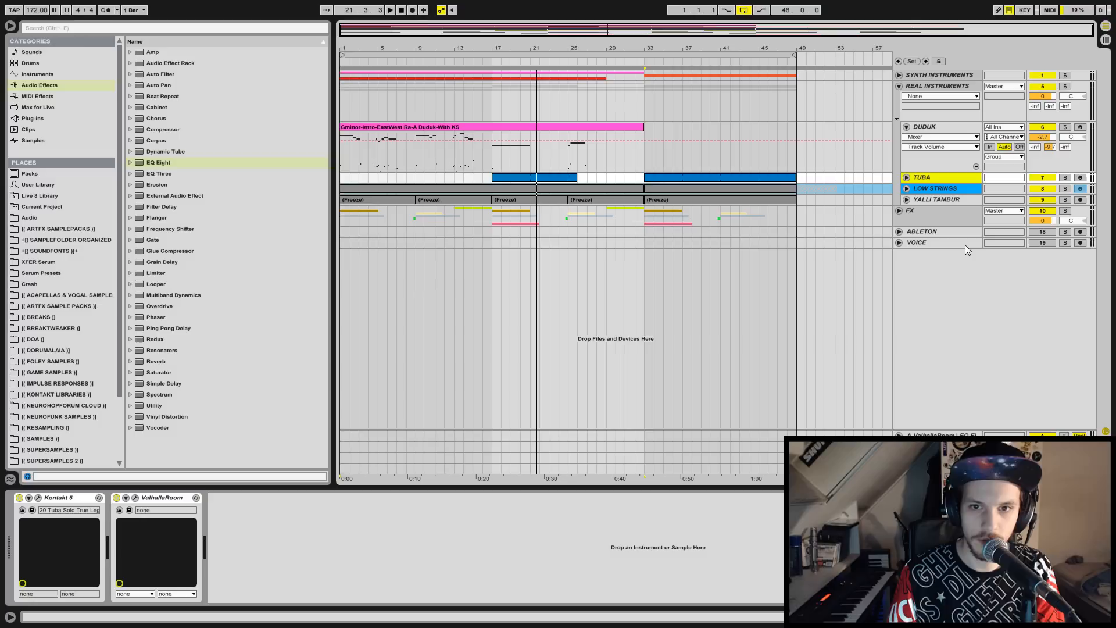
- Open the TUBA clip at bar 17, delete its A#1 note at 4.3 and play the part
left_click(905, 177)
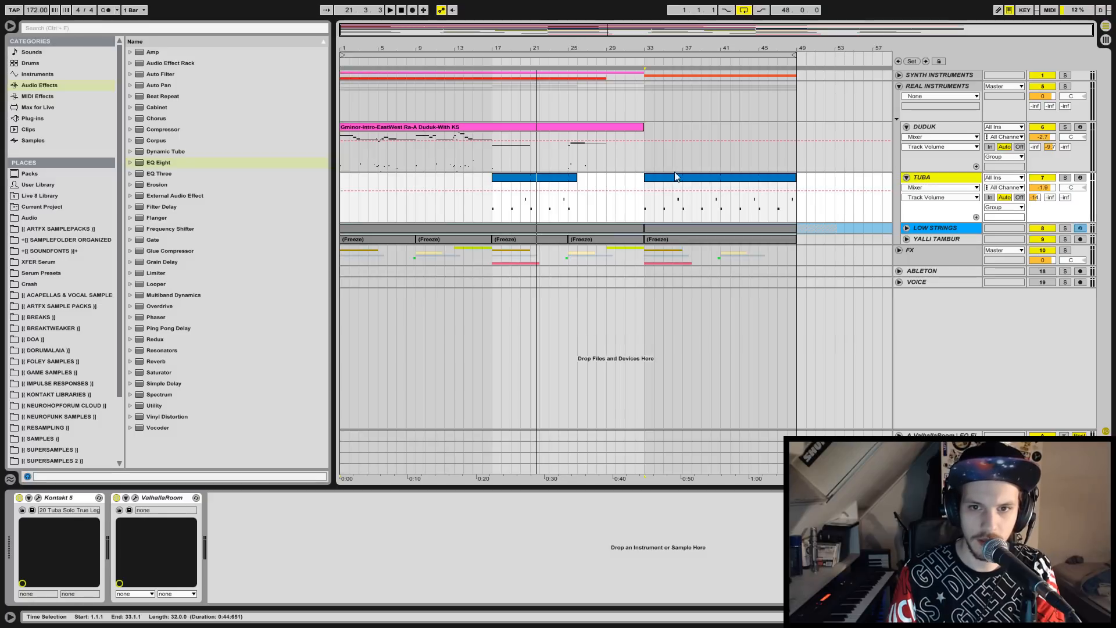
left_click(559, 178)
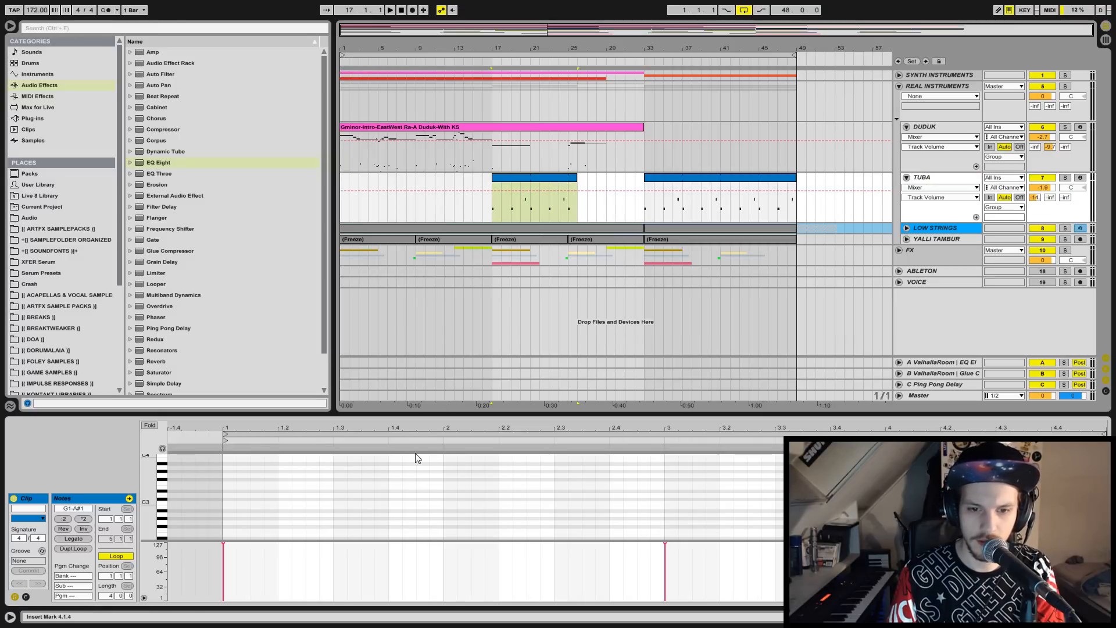
left_click_drag(415, 413, 415, 256)
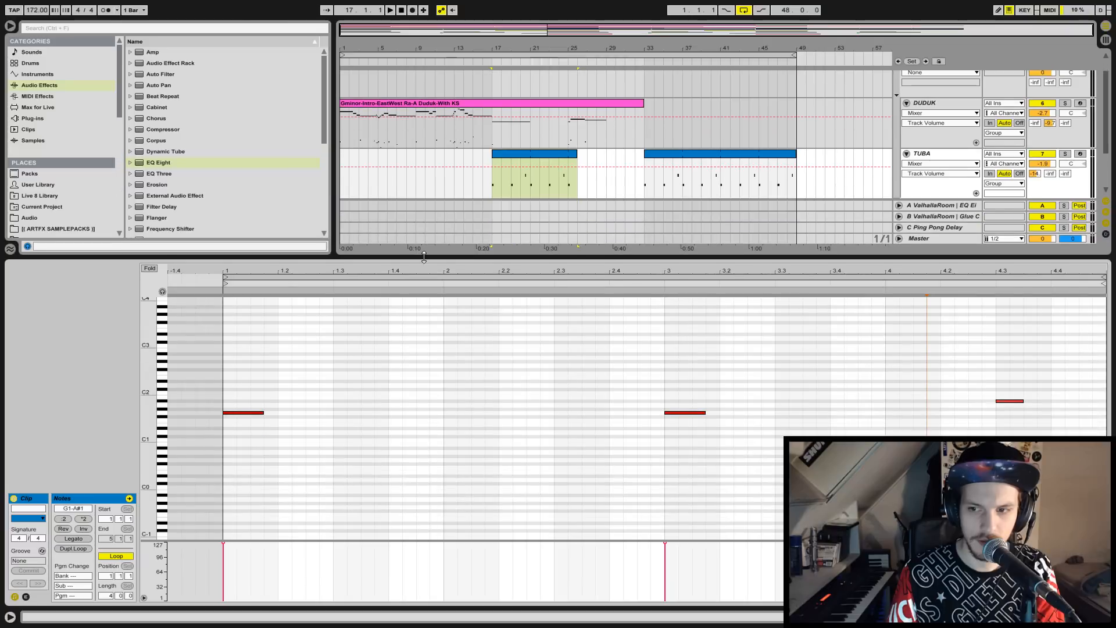
scroll(173, 351, "up", 1)
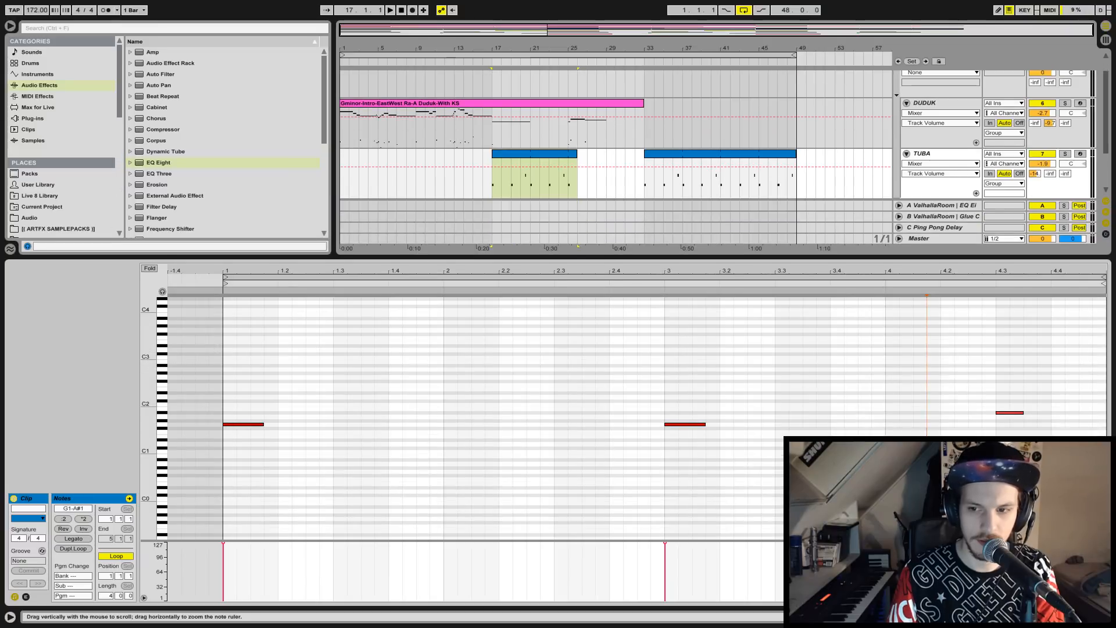
scroll(155, 366, "down", 5)
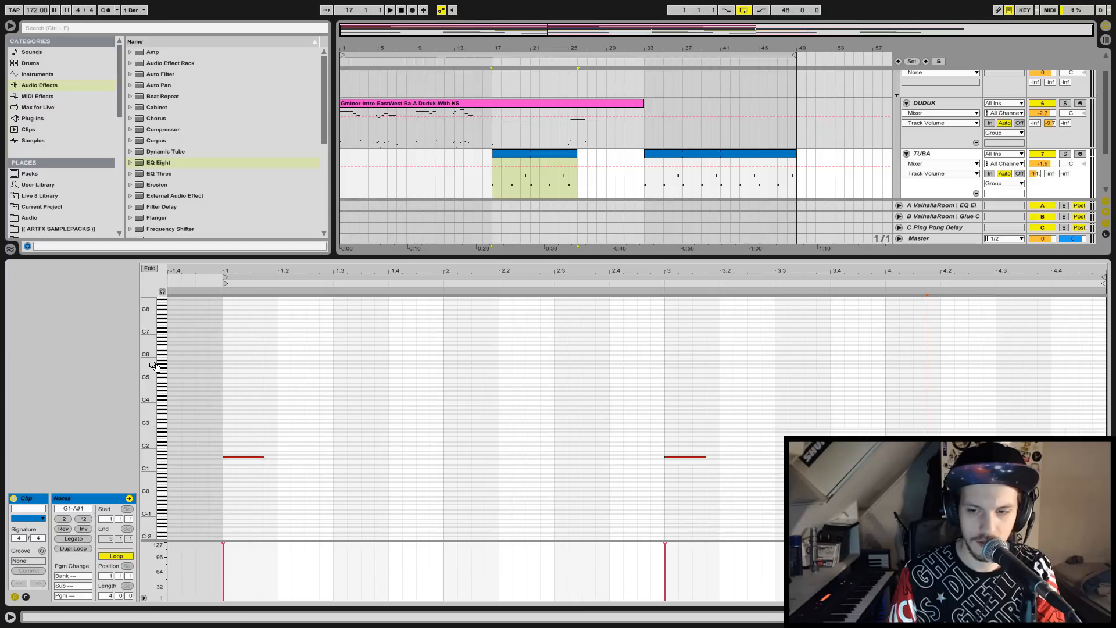
left_click(910, 399)
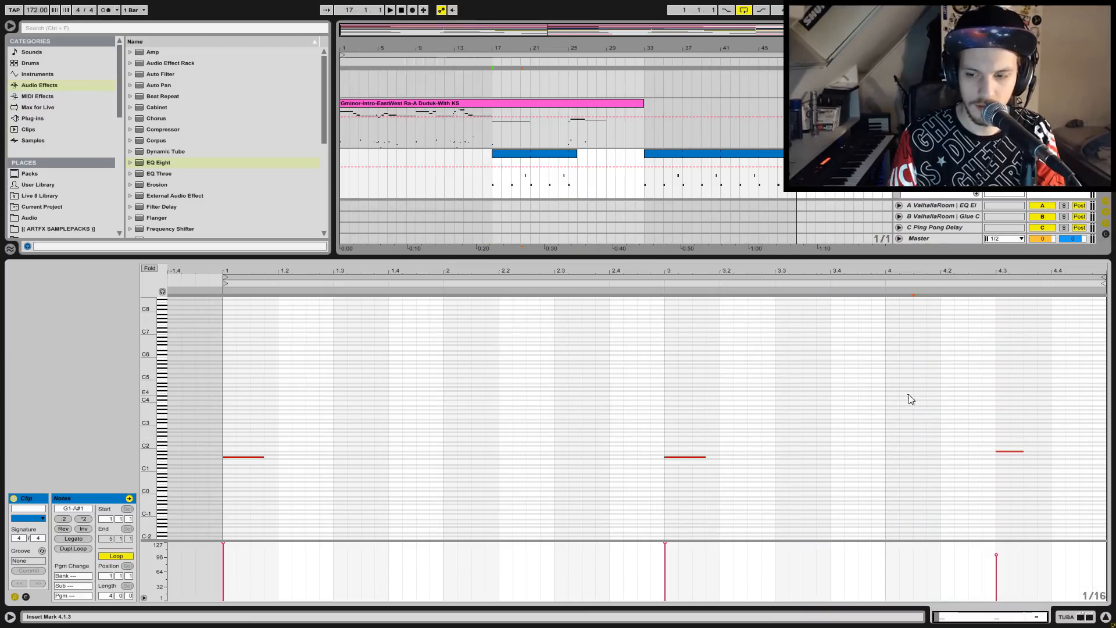
key("Delete")
key("space")
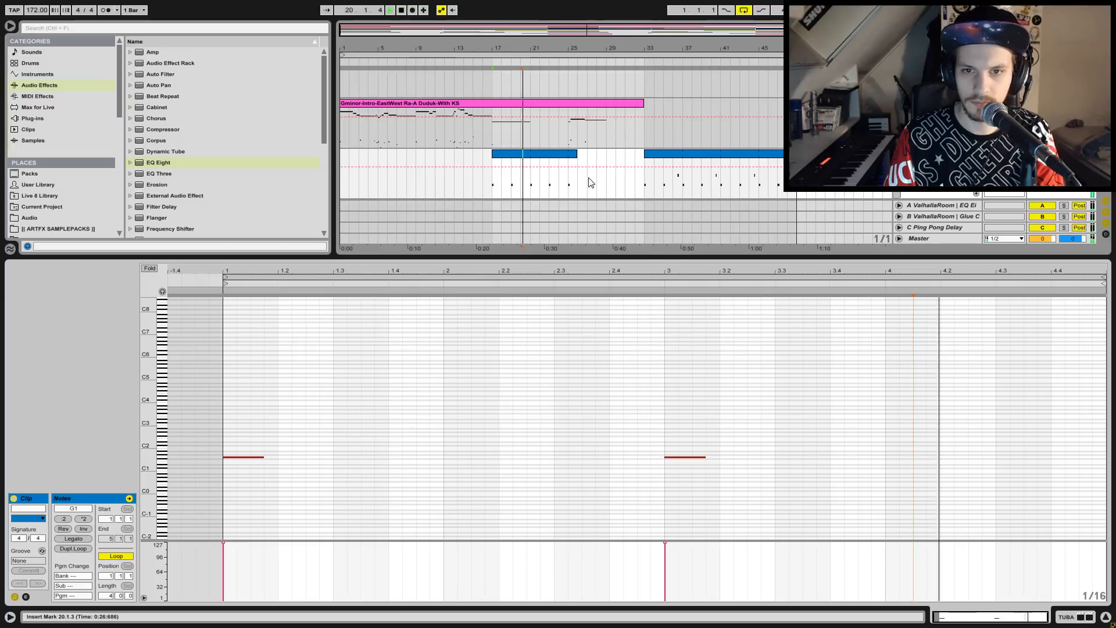
- Delete the G1 note at 3.1.1 in the bar 17 TUBA clip and play from bar 17
key("space")
left_click(689, 457)
key("Delete")
left_click(493, 188)
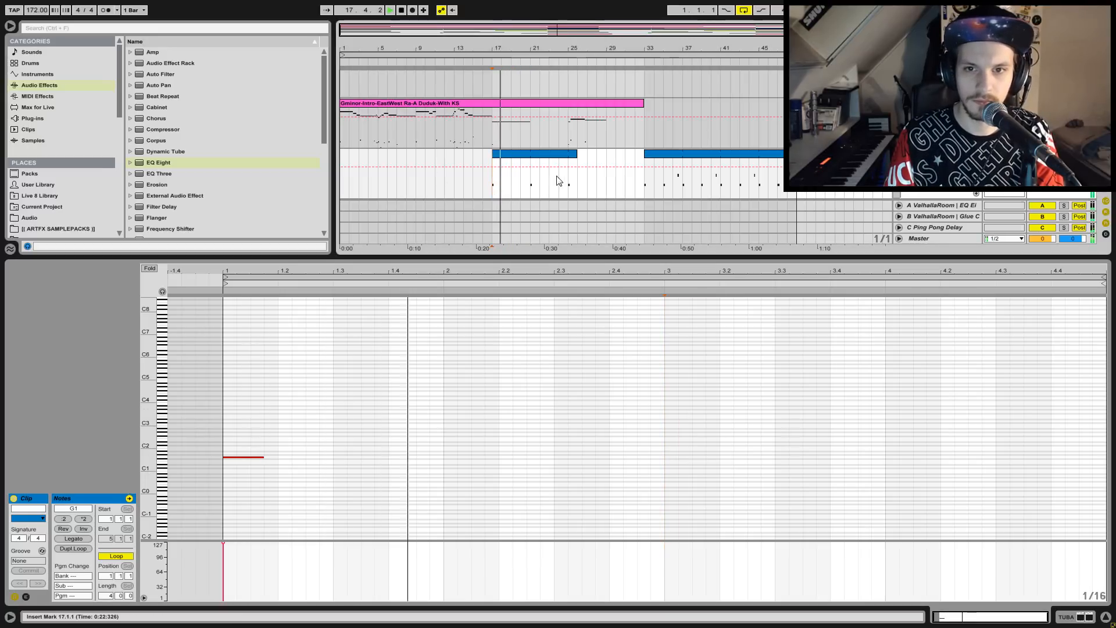
- Extend the bar 17 TUBA clip to bar 30 and replace the bar 33 clip with a copy lengthened to bar 49
left_click(576, 154)
left_click_drag(575, 155, 614, 153)
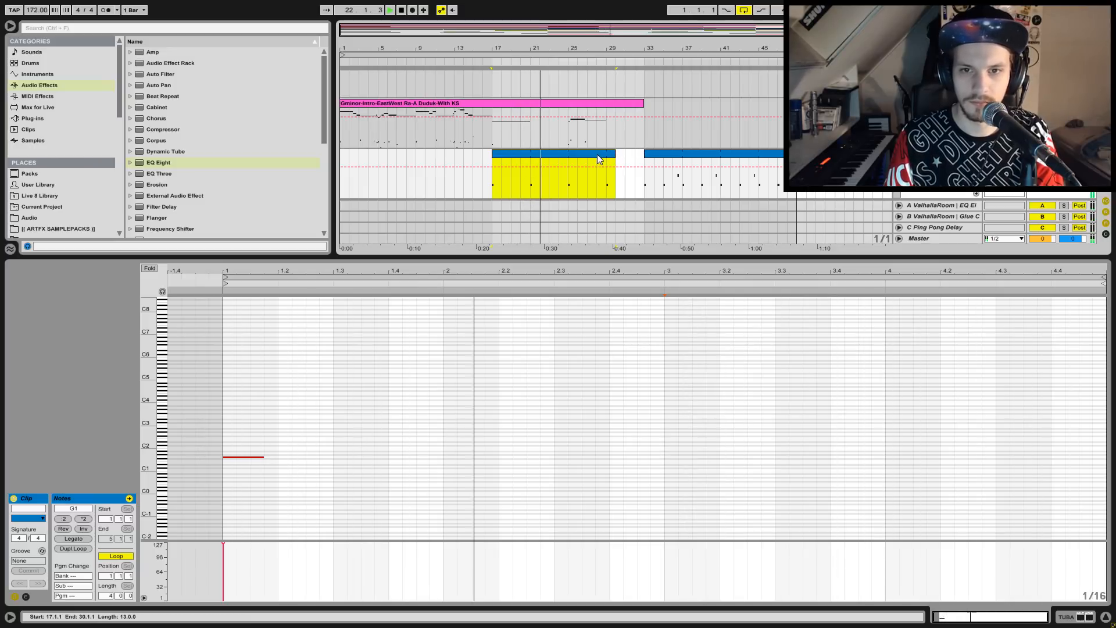
left_click_drag(553, 154, 696, 169)
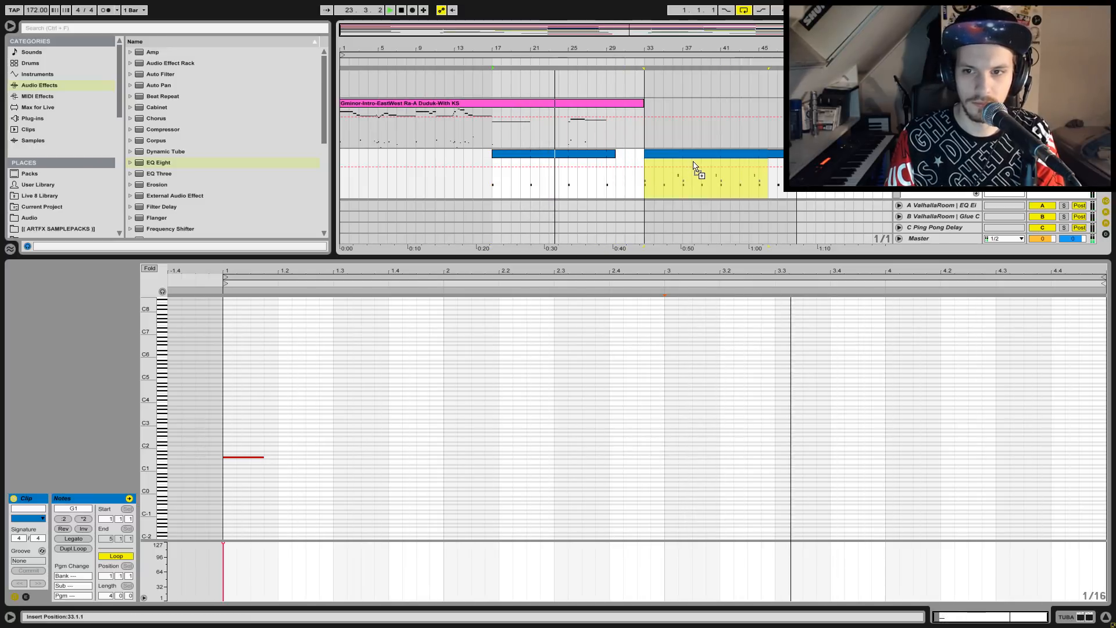
left_click_drag(768, 155, 794, 156)
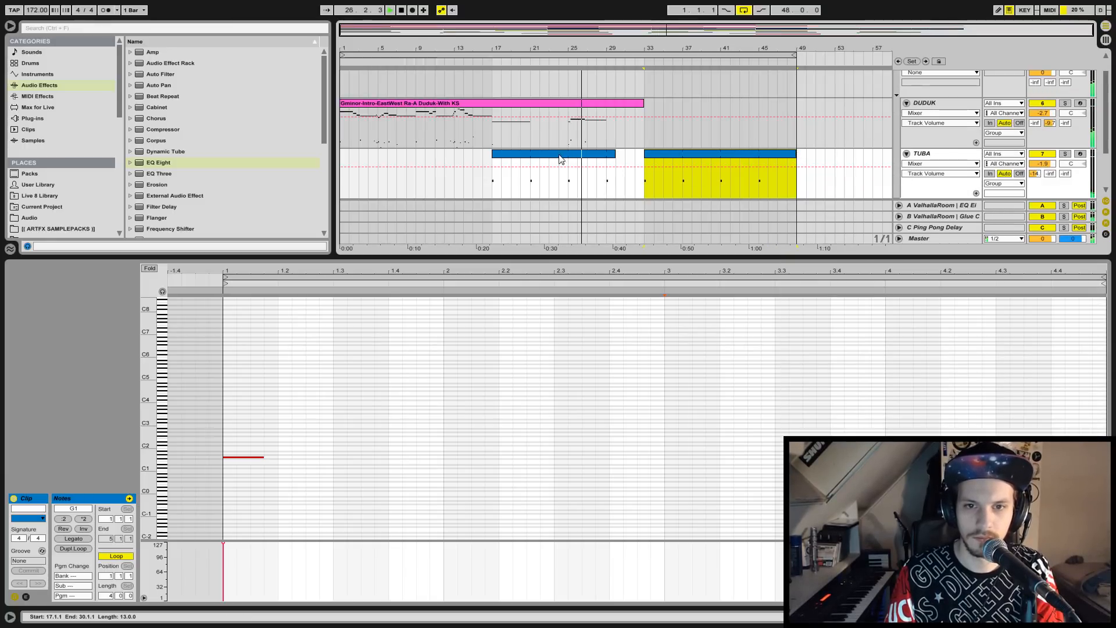
left_click(493, 181)
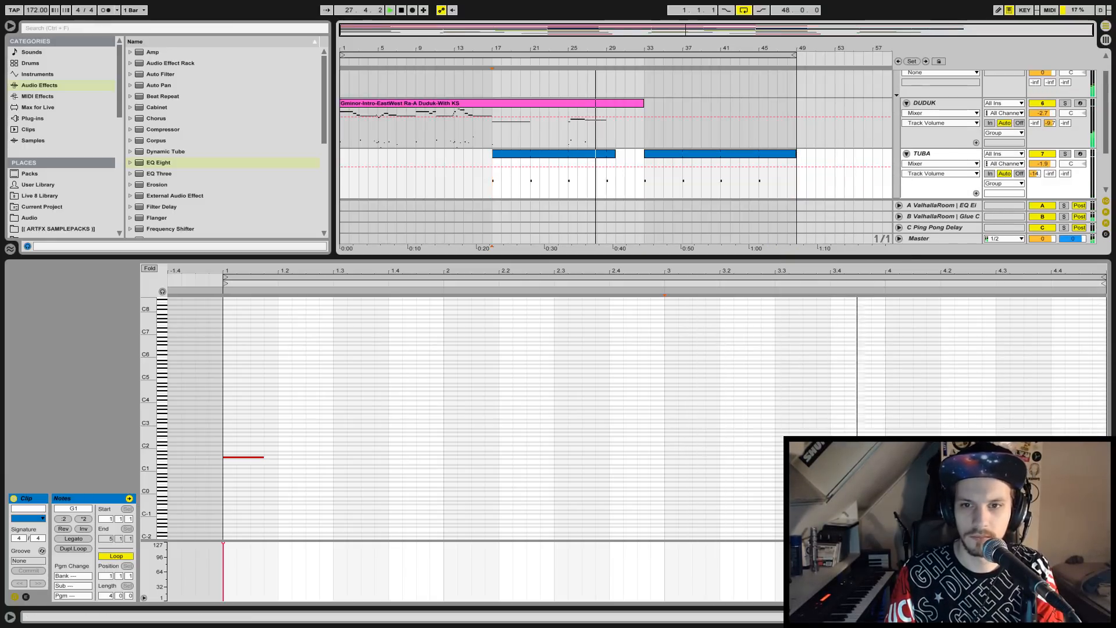
- Shorten the first TUBA clip to end at bar 29 and play the section from bar 17
double_click(922, 154)
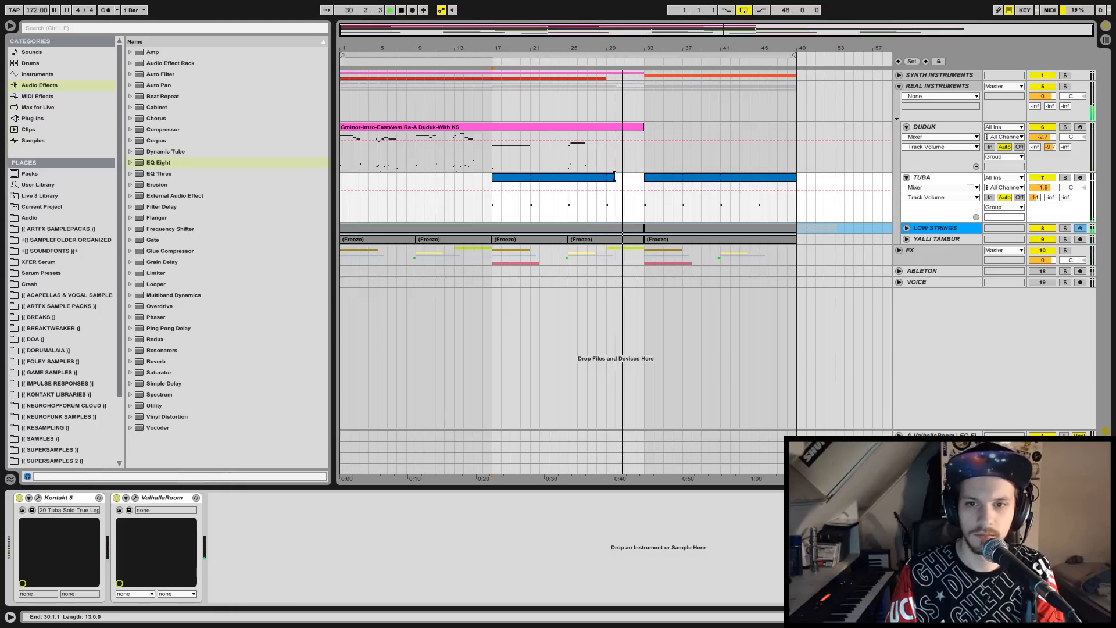
left_click_drag(615, 177, 606, 178)
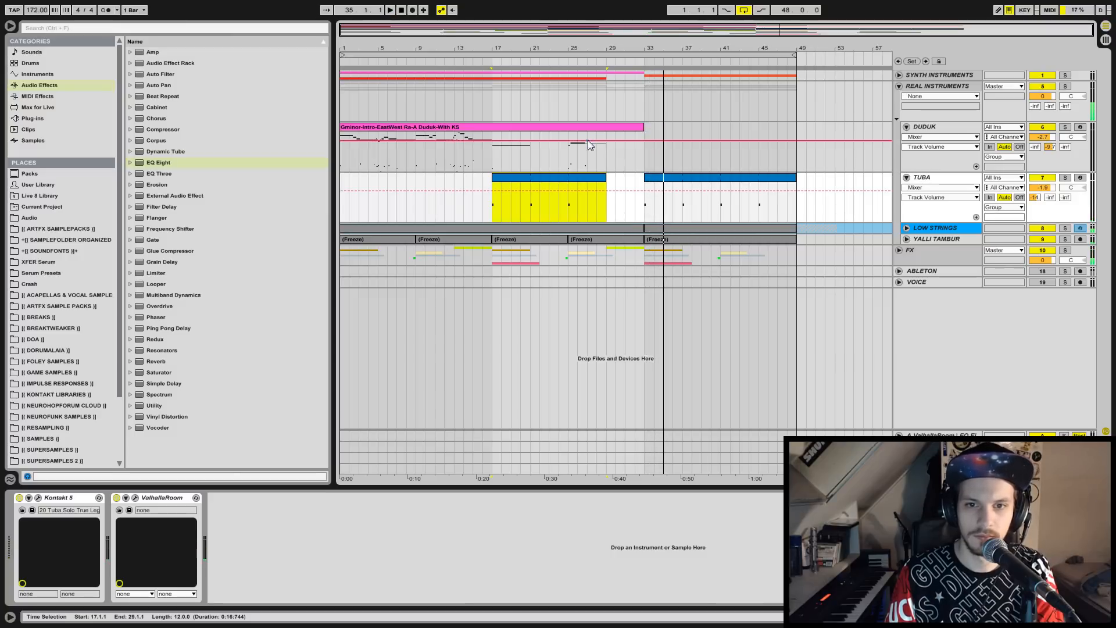
left_click(494, 152)
key("space")
left_click(494, 152)
key("space")
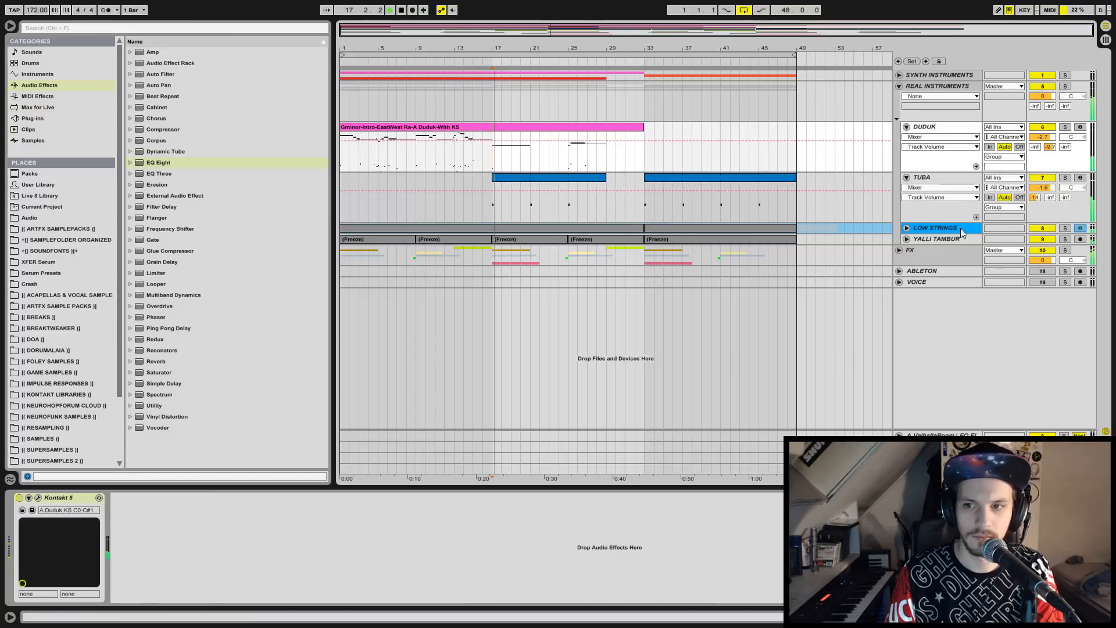
- Unfreeze and unfold the LOW STRINGS track
right_click(926, 229)
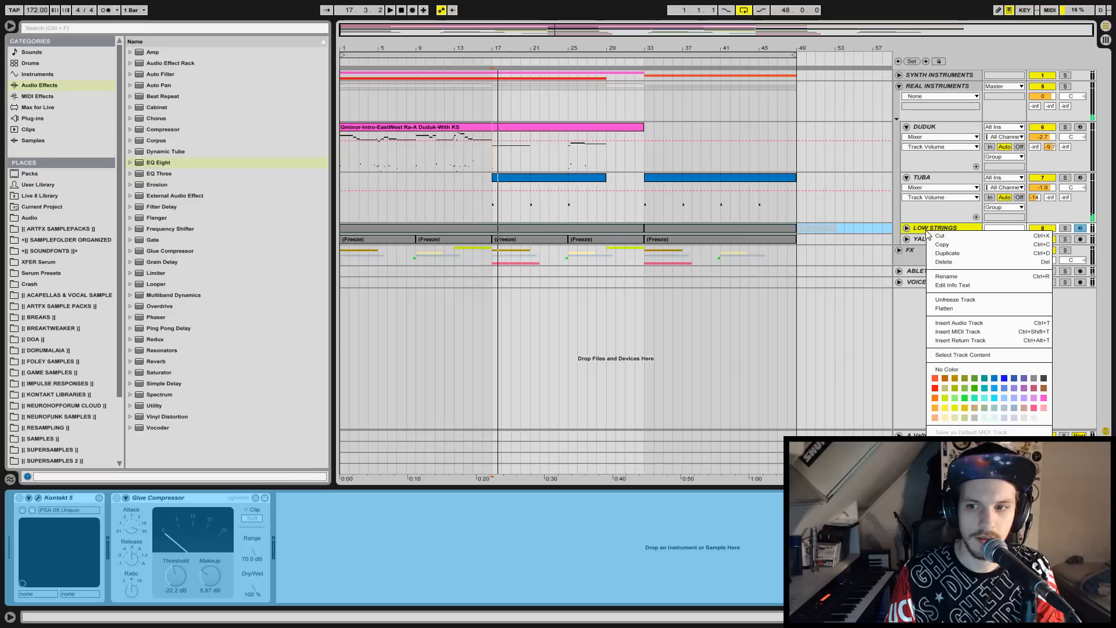
left_click(959, 299)
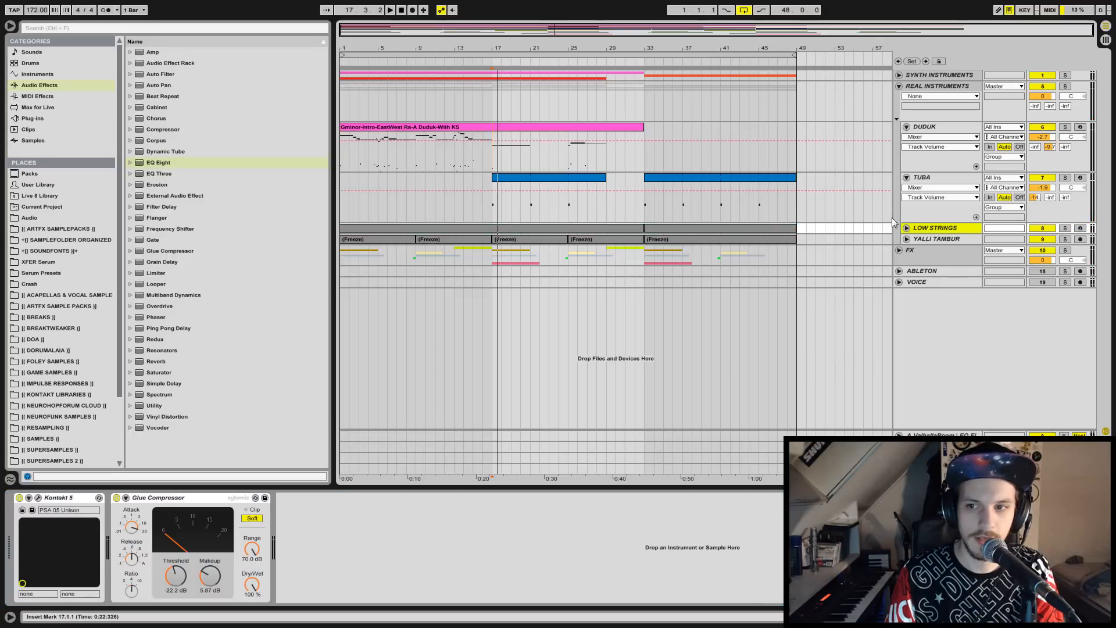
left_click(908, 229)
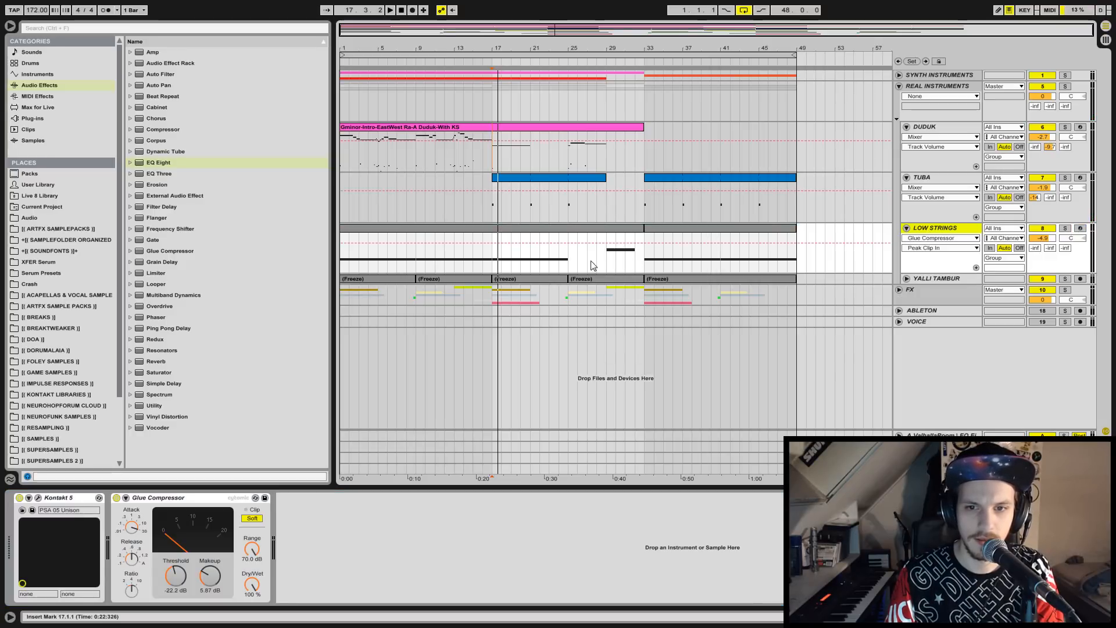
- Add a G0 note from bar 25 to bar 29 in the first LOW STRINGS clip and play from bar 25
left_click(571, 232)
double_click(571, 232)
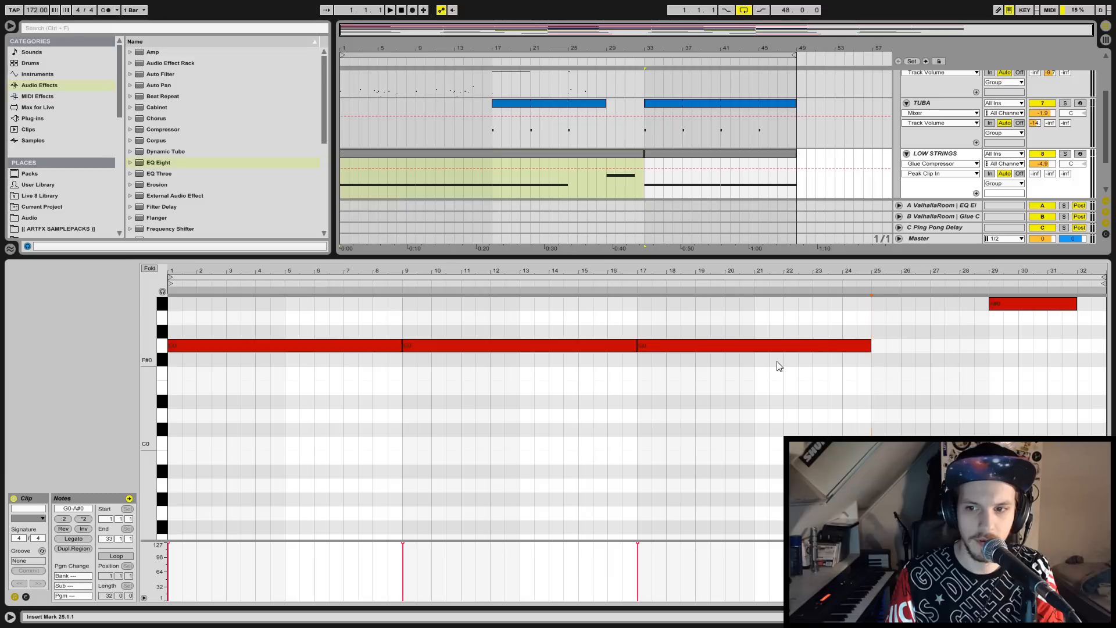
mouse_move(877, 346)
left_mouse_down()
mouse_move(976, 332)
mouse_move(982, 312)
left_mouse_up()
left_click(569, 190)
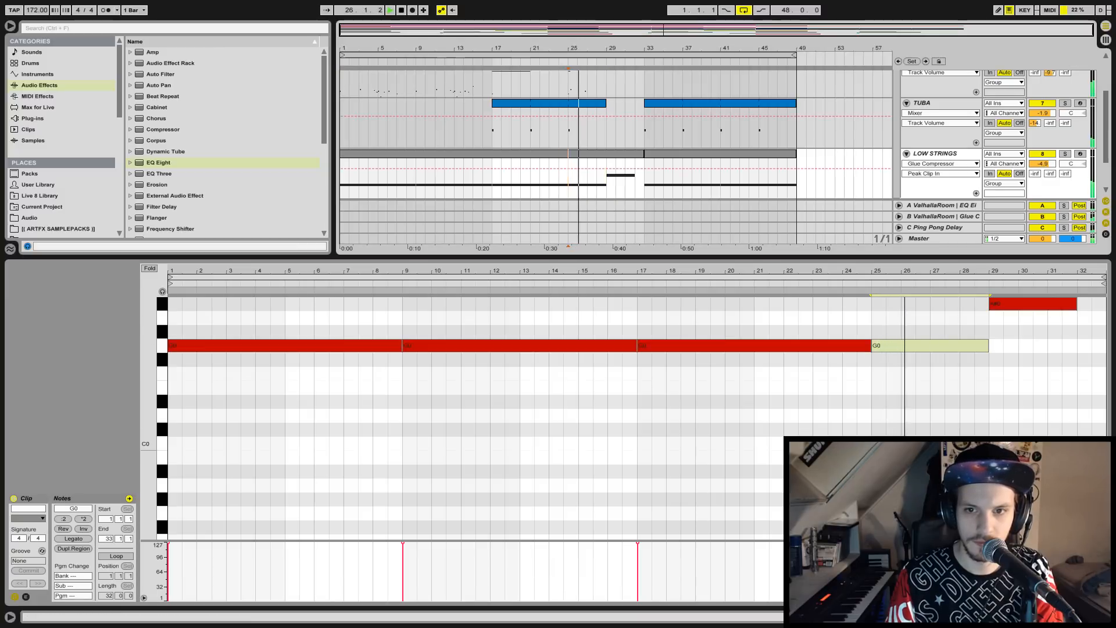
left_click(1058, 617)
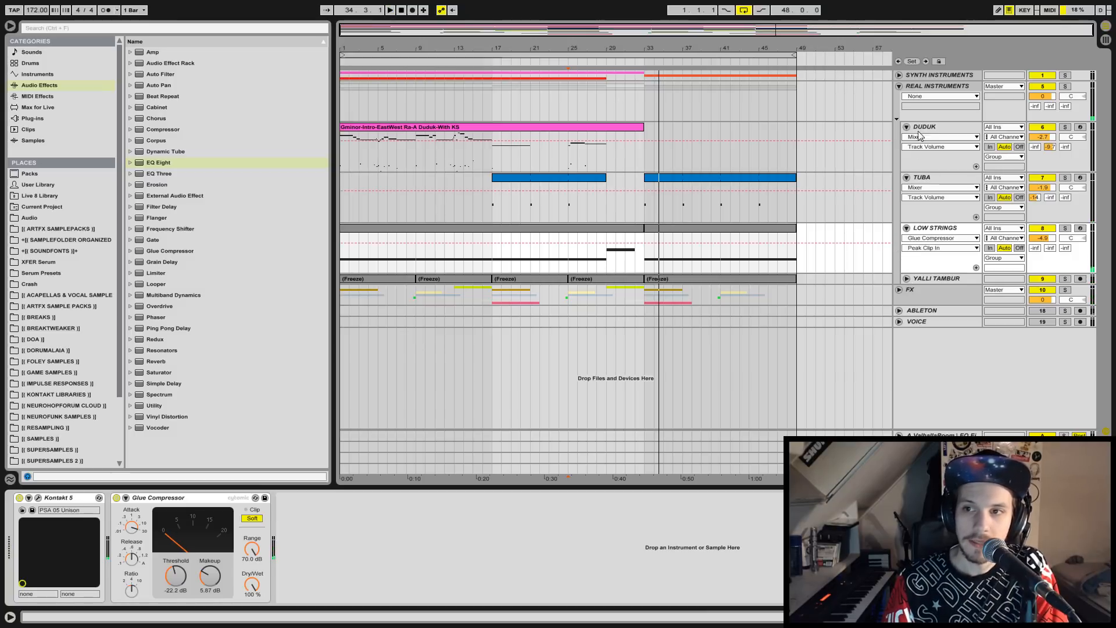
- In the FX group, copy the BASSDRUM SOFT hit before bar 25 to just before bar 33 and play the transition
left_click(901, 86)
left_click(897, 97)
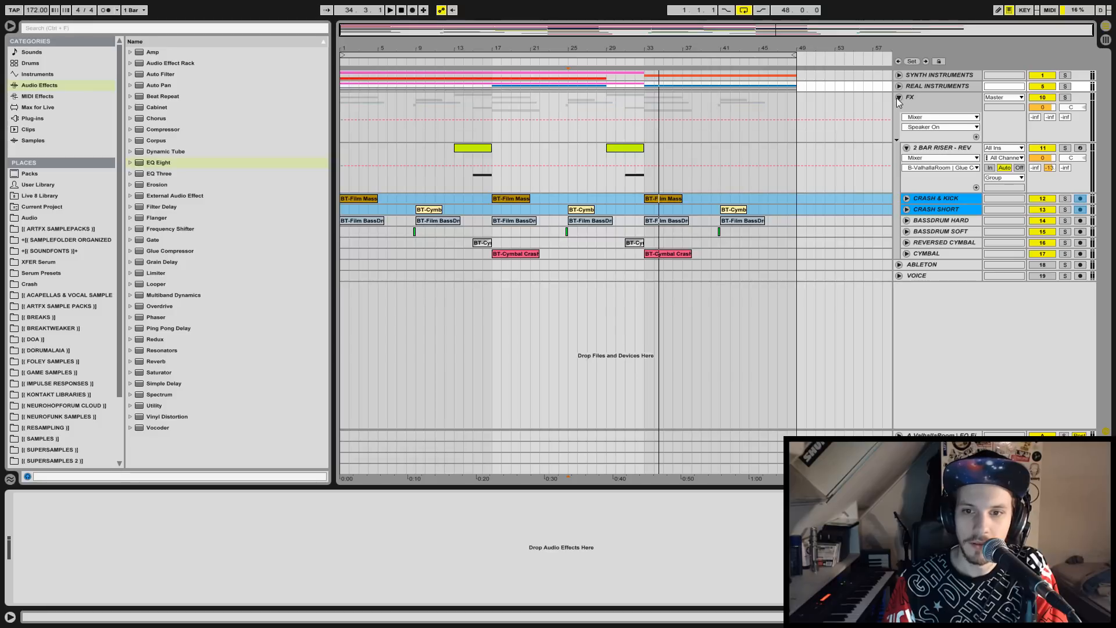
left_click(567, 232)
left_click(641, 230)
key("ctrl+v")
left_click(635, 234)
key("space")
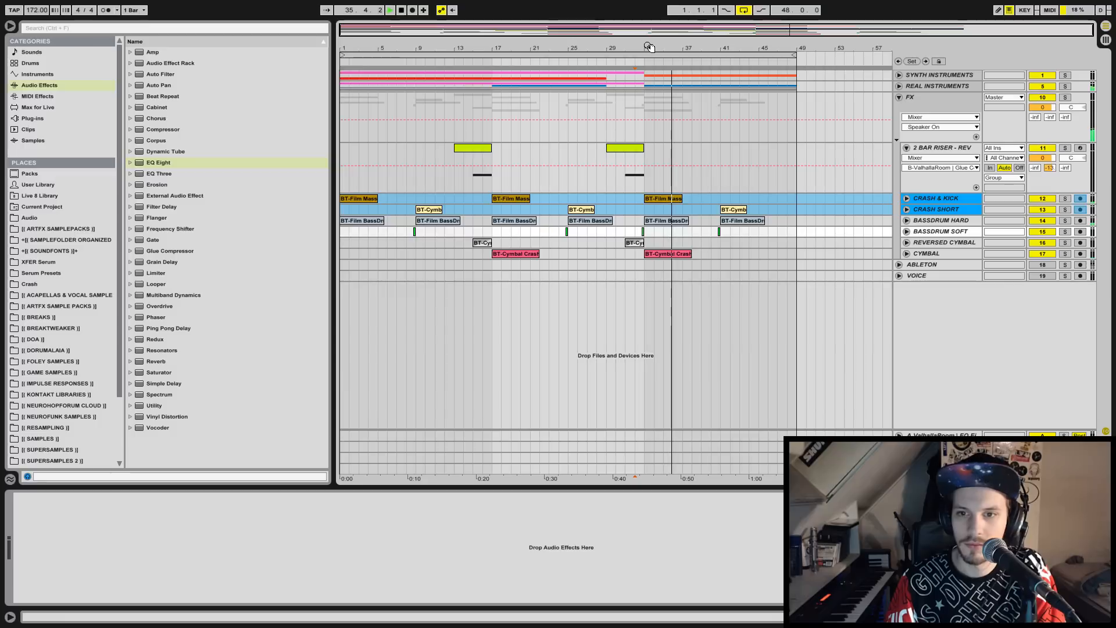
left_click(899, 98)
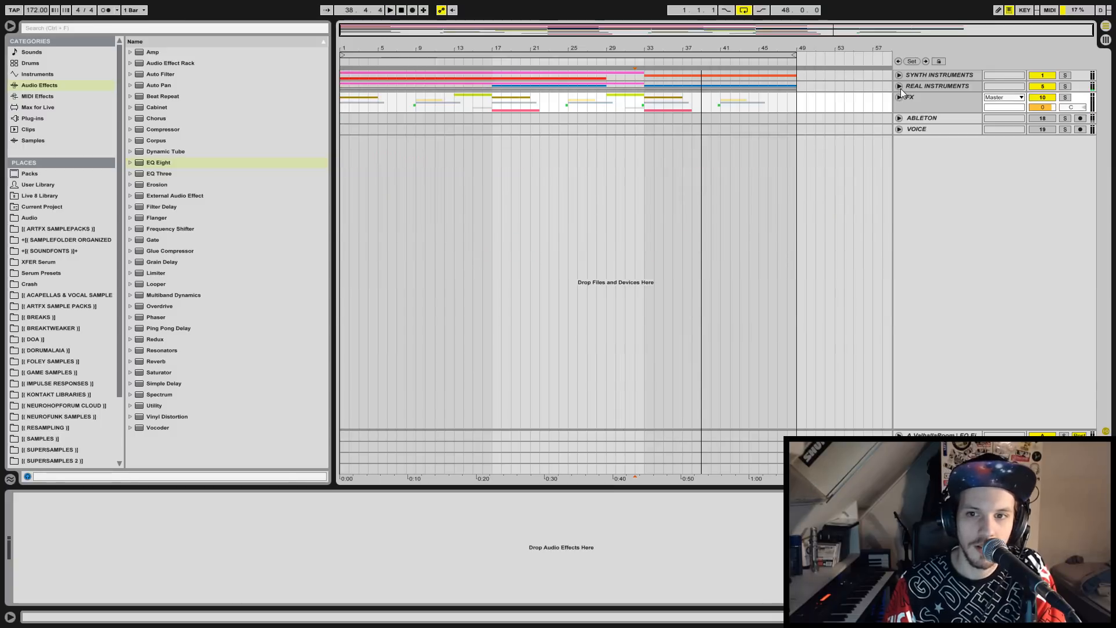
- Copy the G1 note to 3.1.1 in the bar 33 TUBA clip and play the arrangement from bar 33
left_click(899, 87)
double_click(665, 173)
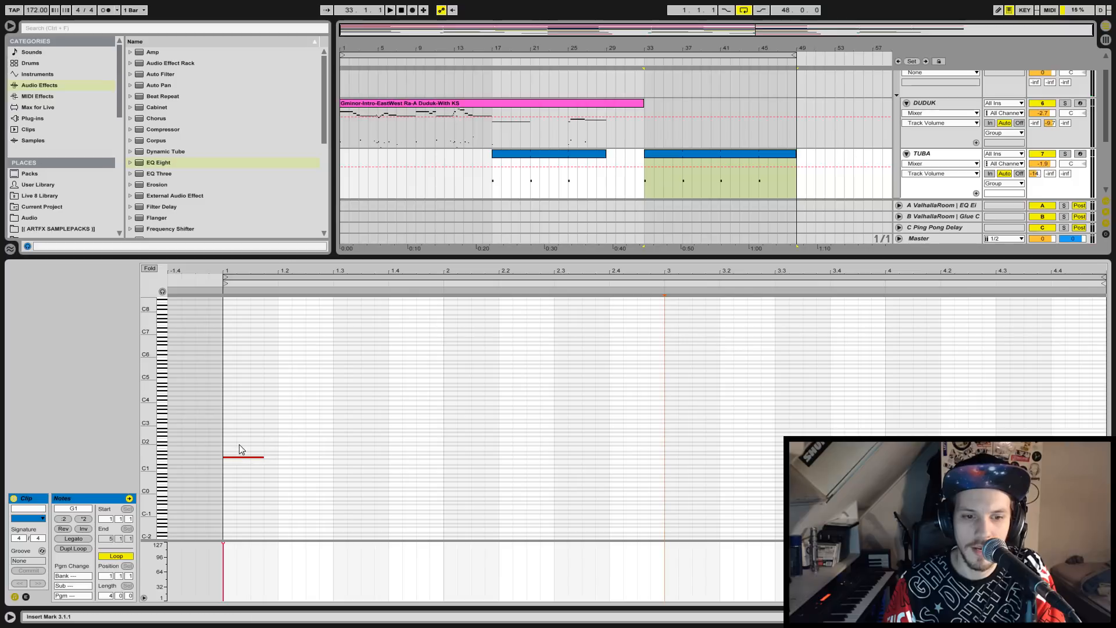
left_click_drag(242, 457, 682, 456)
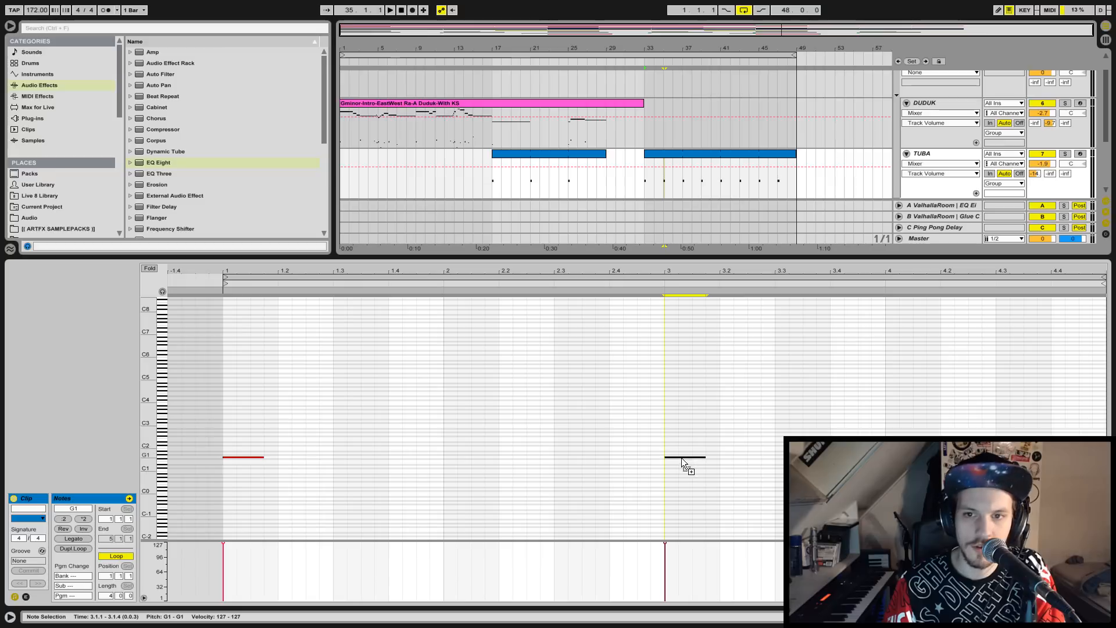
left_click(645, 189)
key("space")
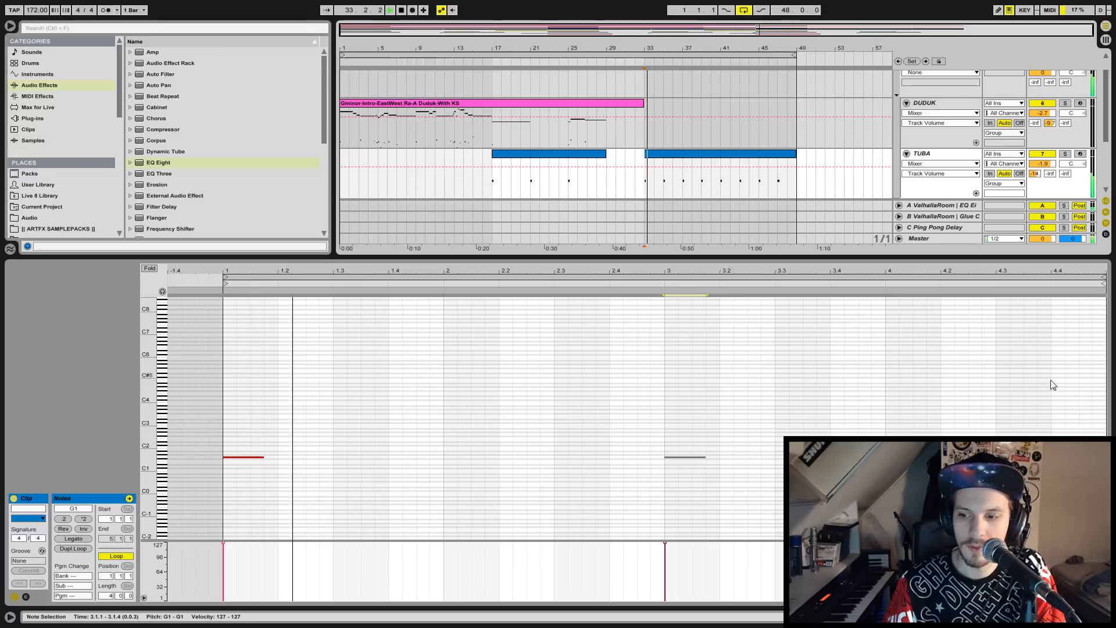
key("shift+Tab")
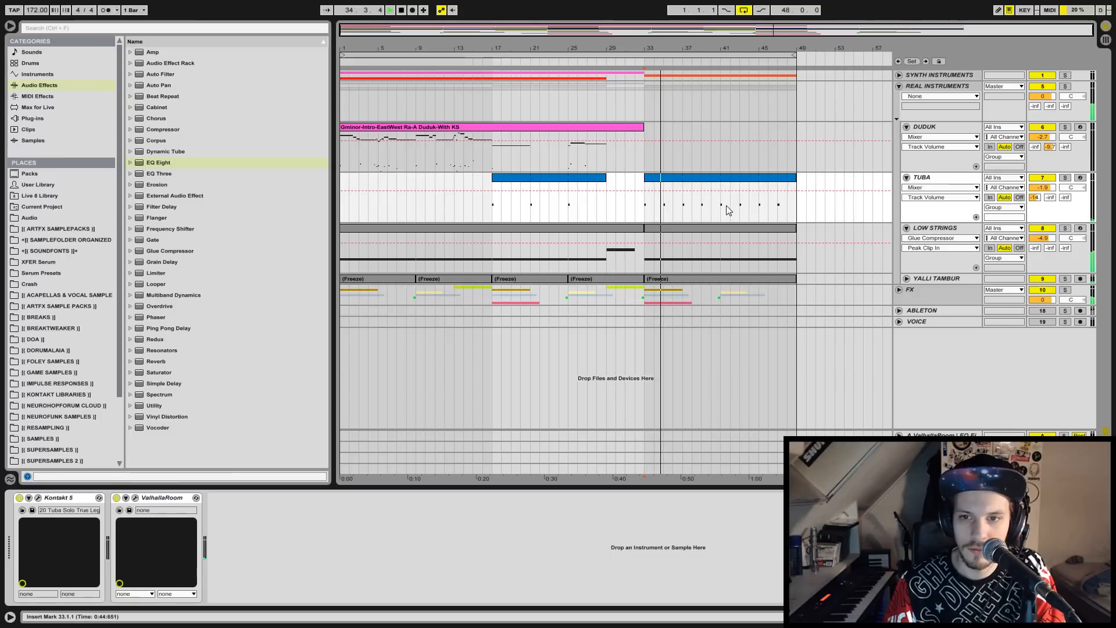
left_click(899, 87)
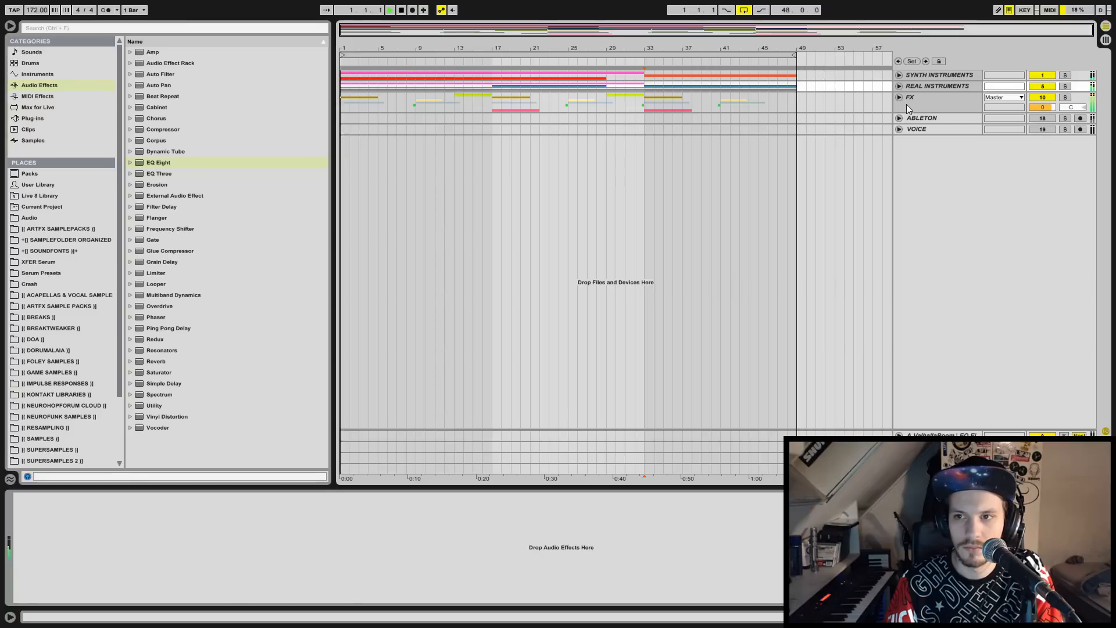
- Set the loop length of the bar 33 TUBA clip to 8 bars
left_click(899, 85)
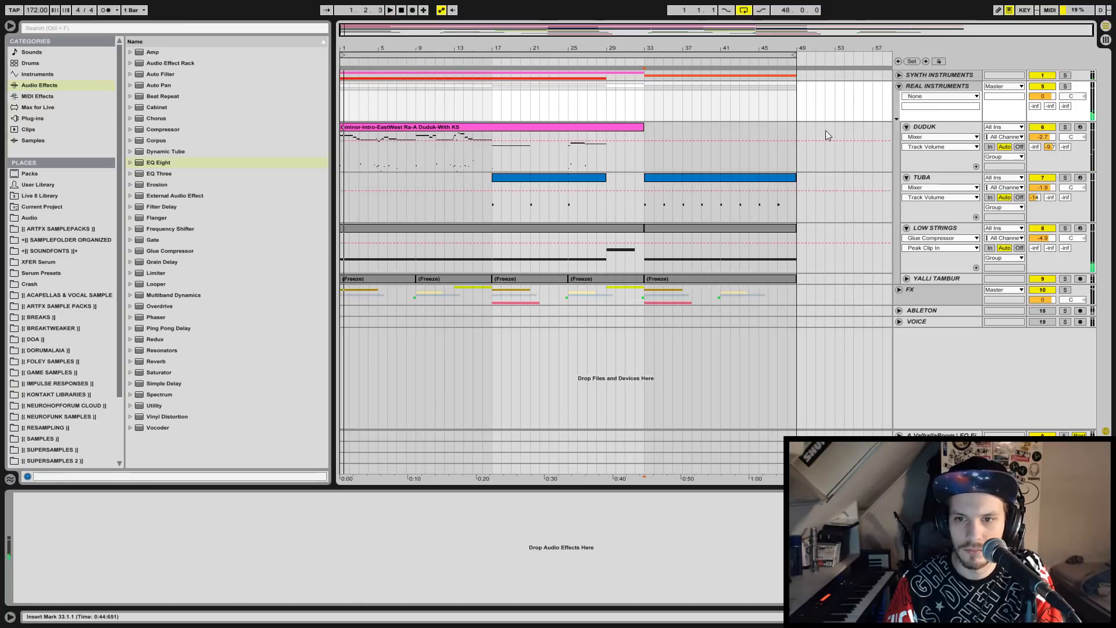
double_click(685, 177)
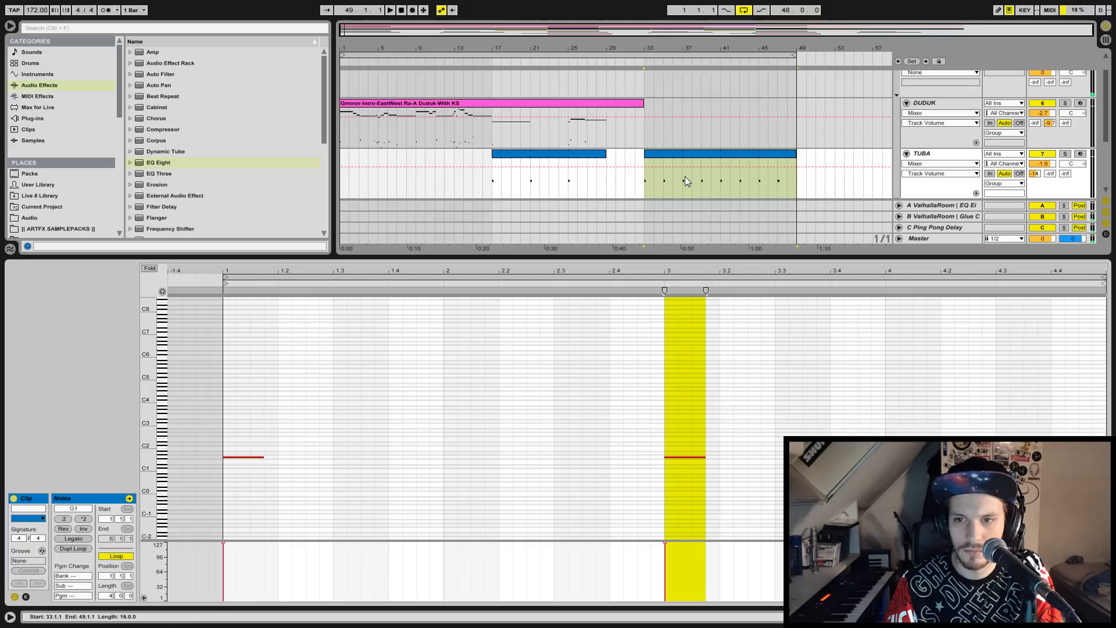
left_click(719, 155)
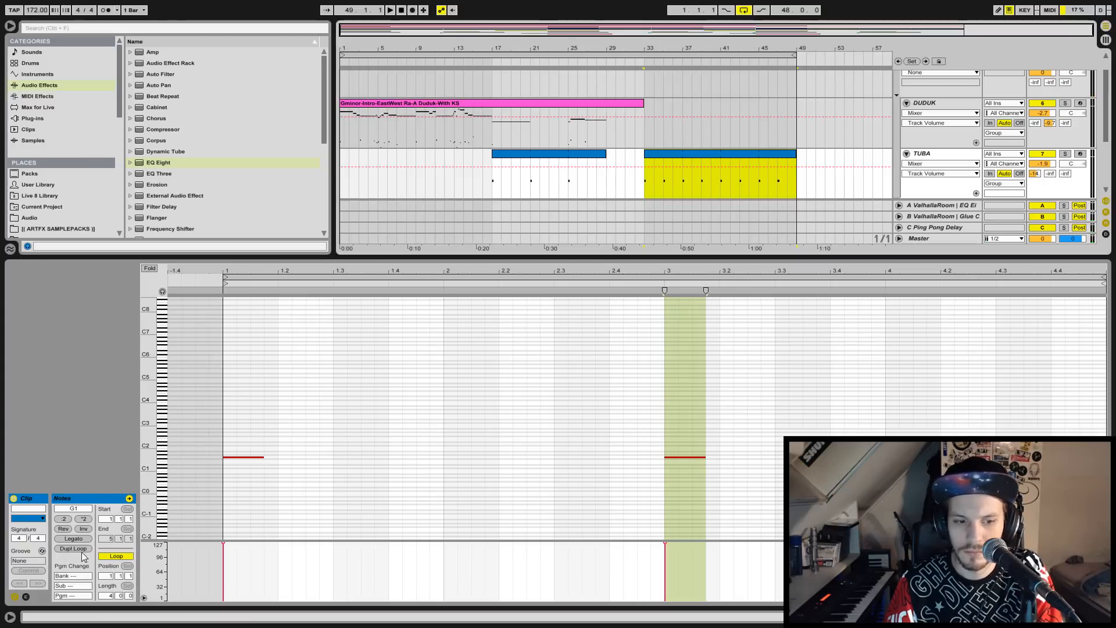
left_click(110, 595)
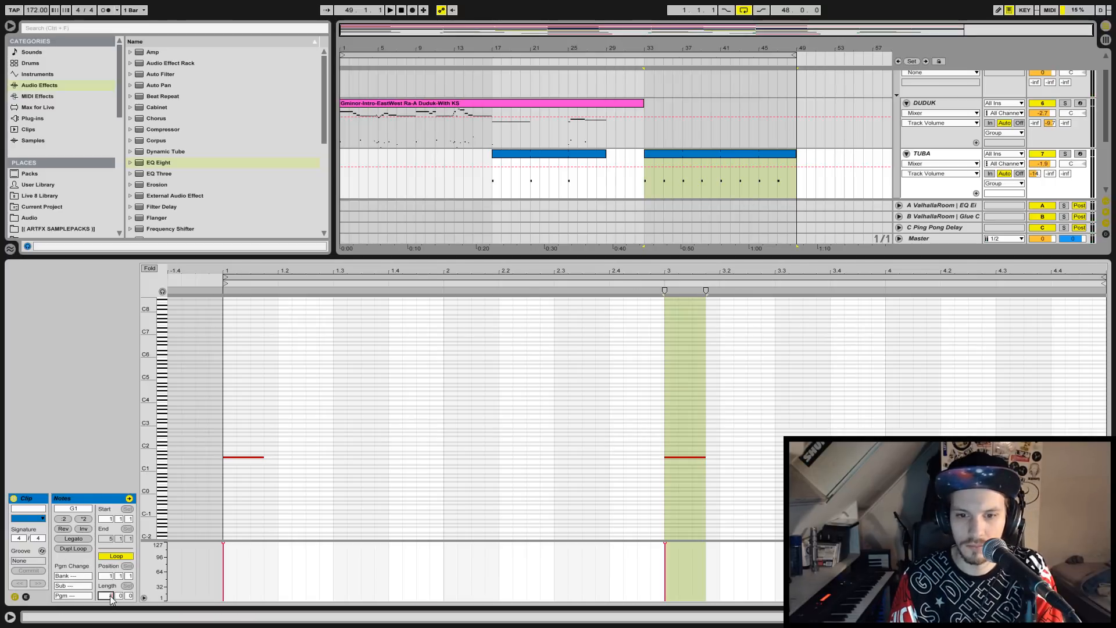
type("8")
key("Return")
- Duplicate the TUBA clip's first four bars of notes into bars 5 to 8, raise the last note to A#1, and play the result
left_click_drag(642, 379, 189, 534)
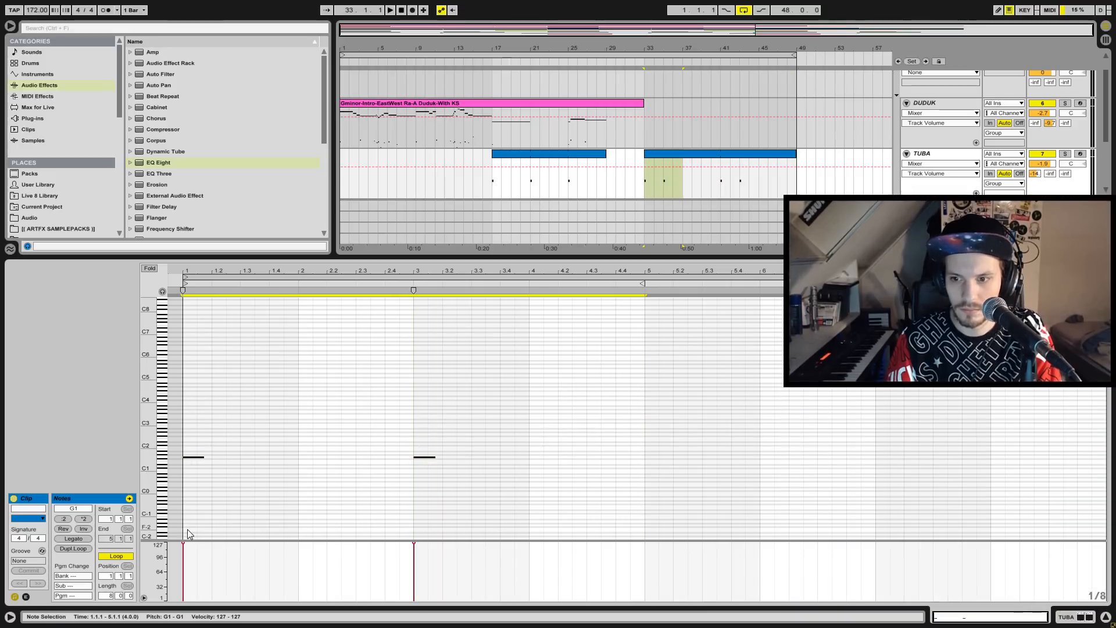
key("ctrl+d")
left_click_drag(884, 478, 891, 441)
key("Up")
key("Up")
key("Up")
key("space")
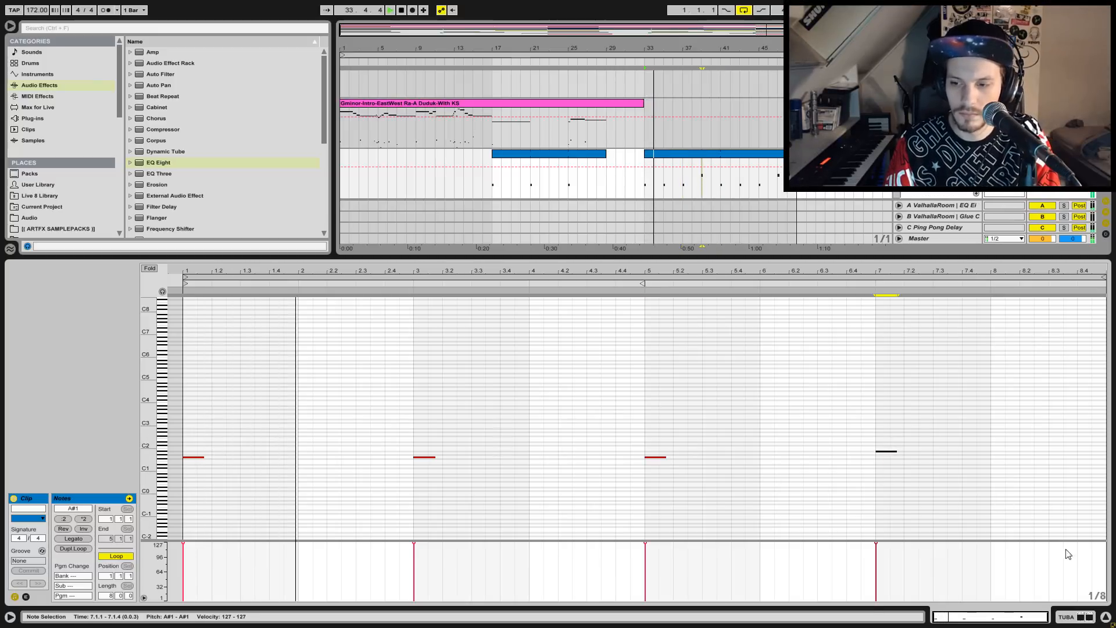
left_click(1067, 617)
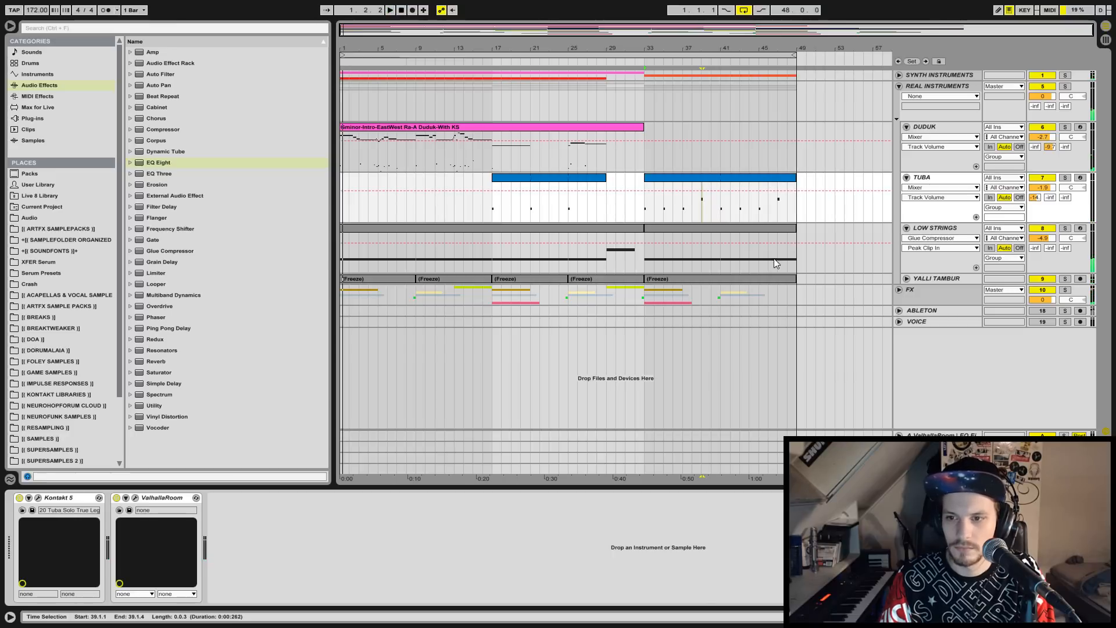
- In the FX group, copy the BASSDRUM SOFT hit to just before bar 49, then fold the FX and REAL INSTRUMENTS groups
left_click(899, 290)
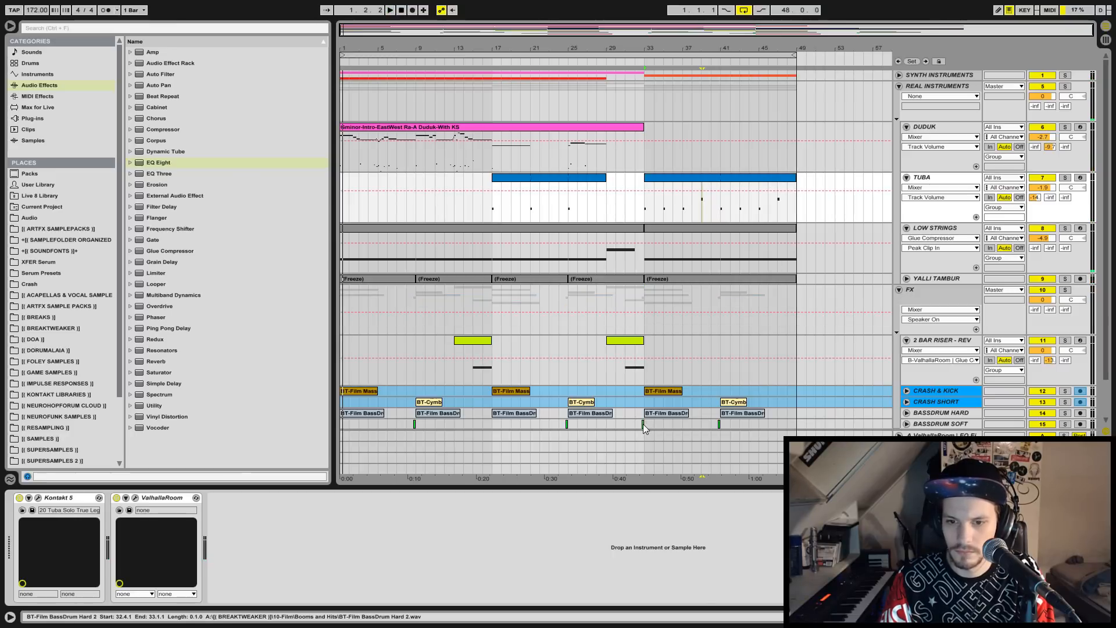
scroll(643, 423, "down", 2)
left_click(794, 410)
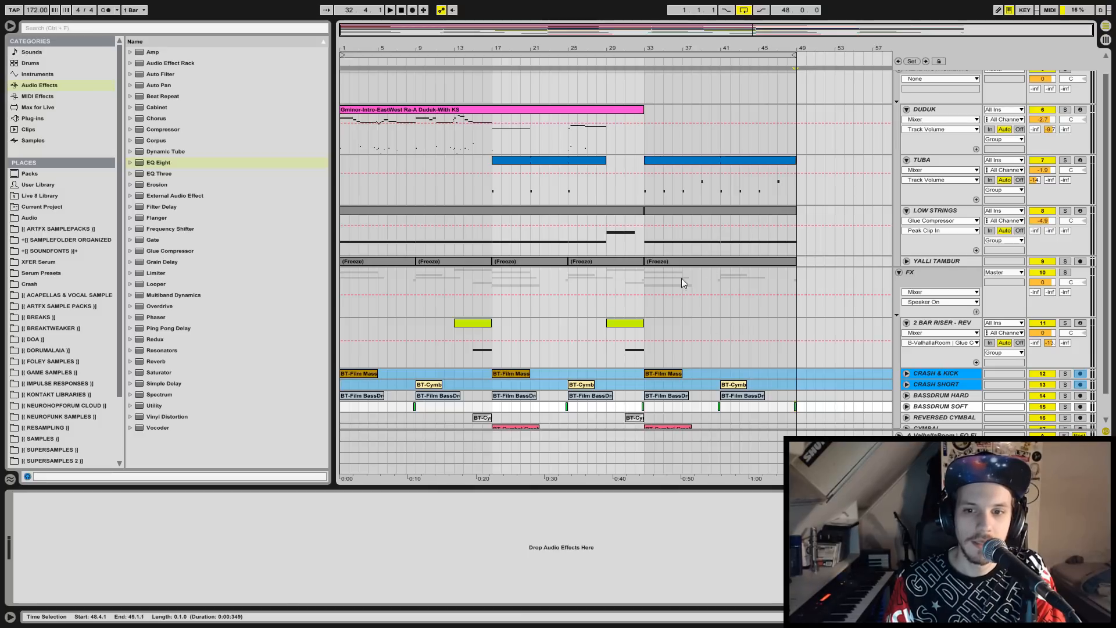
left_click(642, 279)
left_click(898, 272)
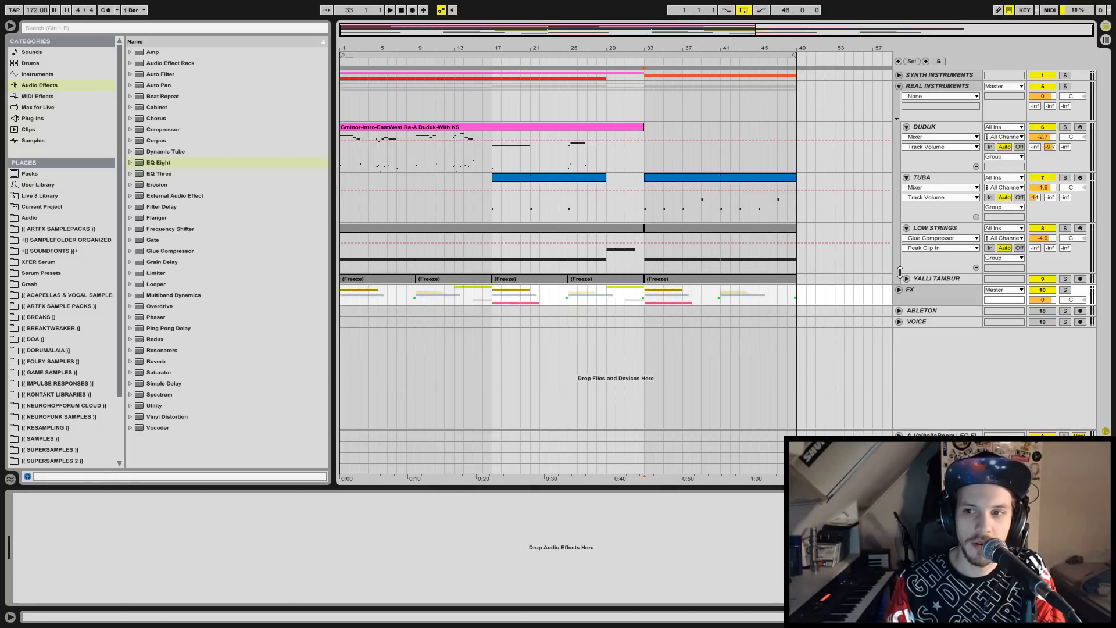
left_click(899, 86)
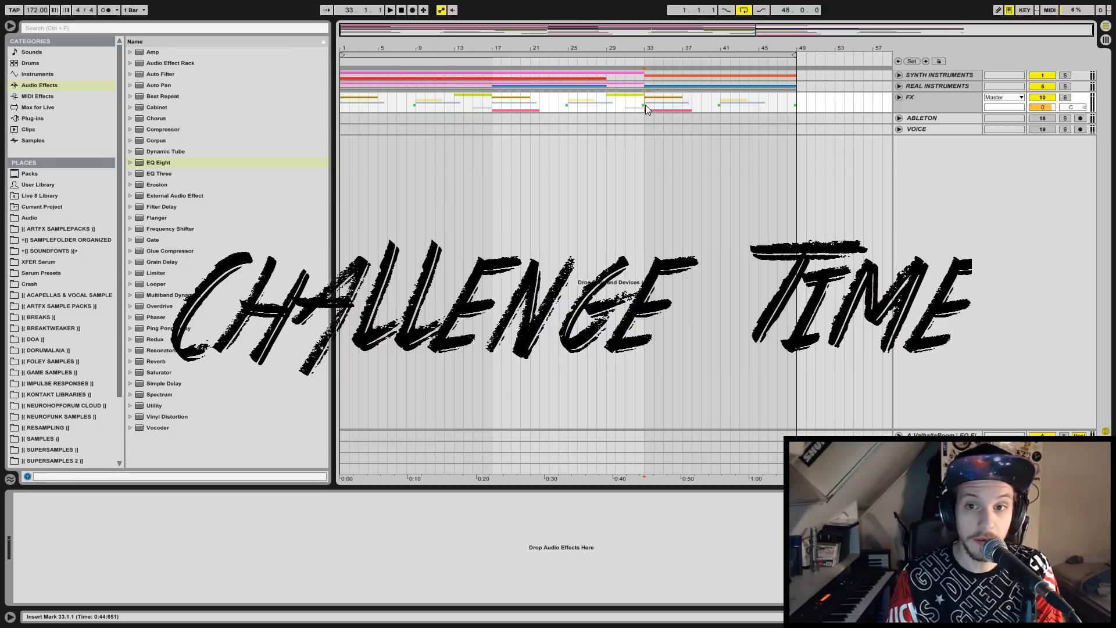
- Place the BREAKTWEAKER sample Au5-Kick Tight 4 on a new audio track at bar 33 and trim it to one beat
left_click(344, 106)
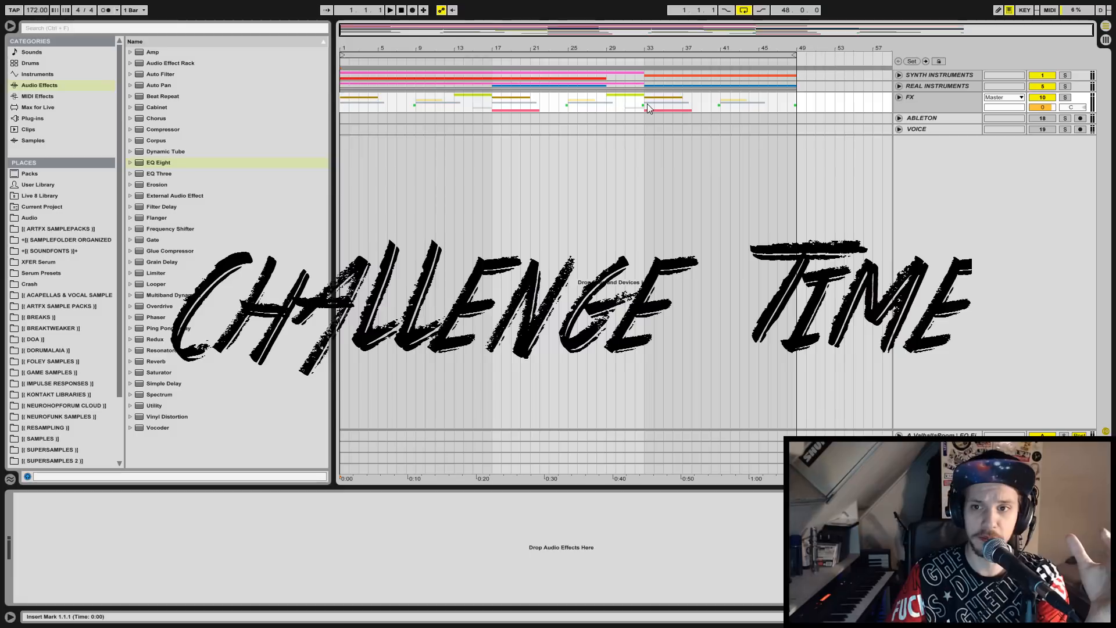
left_click_drag(698, 59, 794, 103)
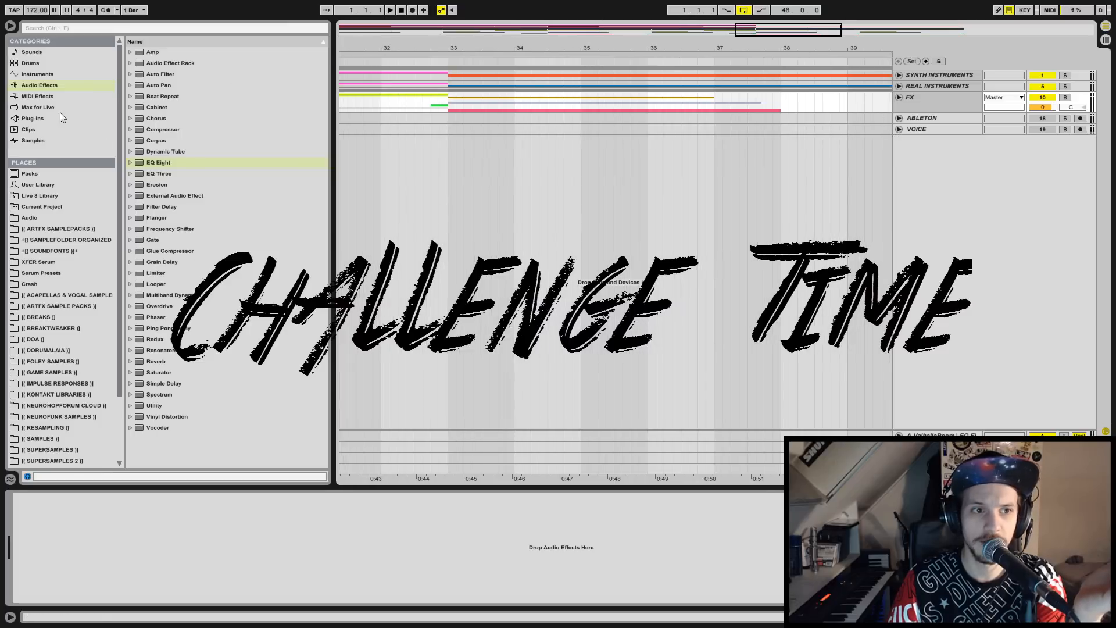
left_click(51, 328)
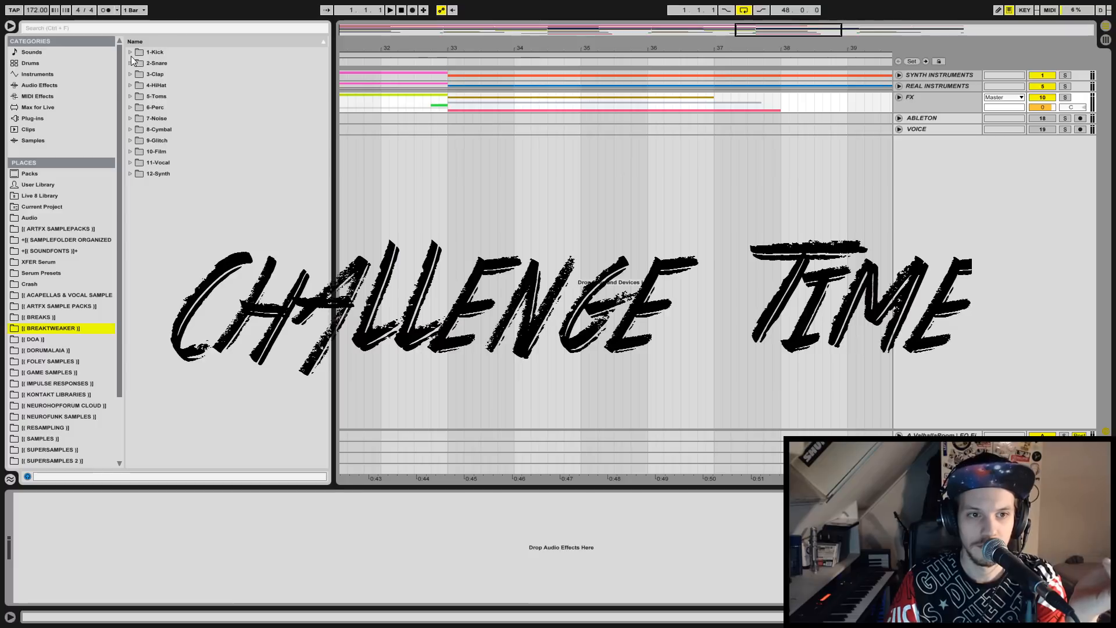
left_click(131, 52)
left_click(138, 96)
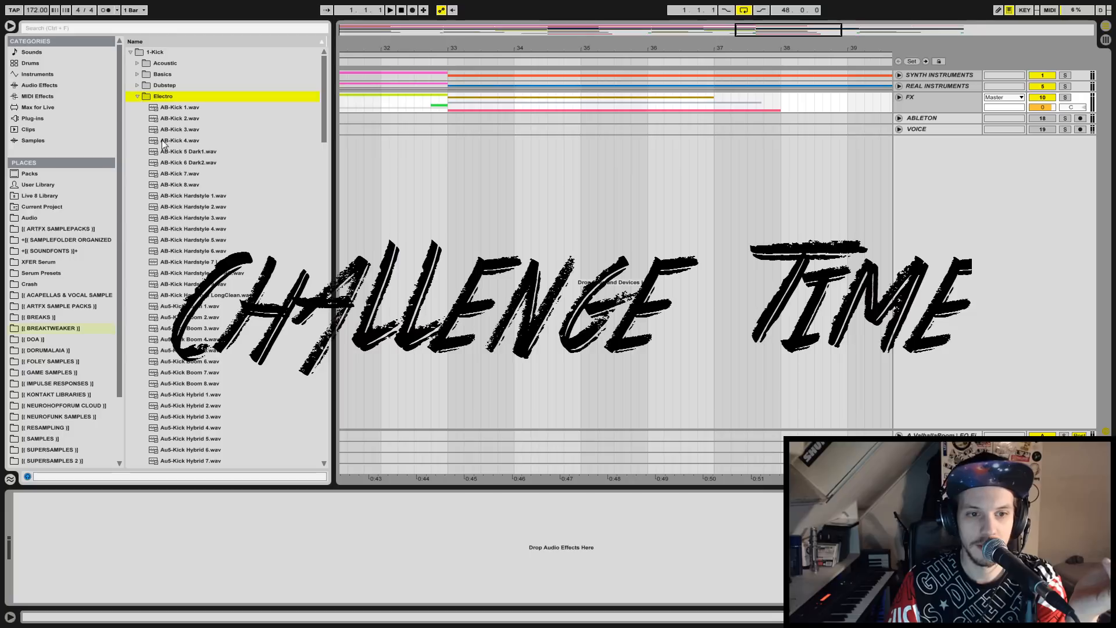
left_click_drag(326, 114, 326, 264)
left_click(199, 139)
left_click_drag(311, 140, 450, 155)
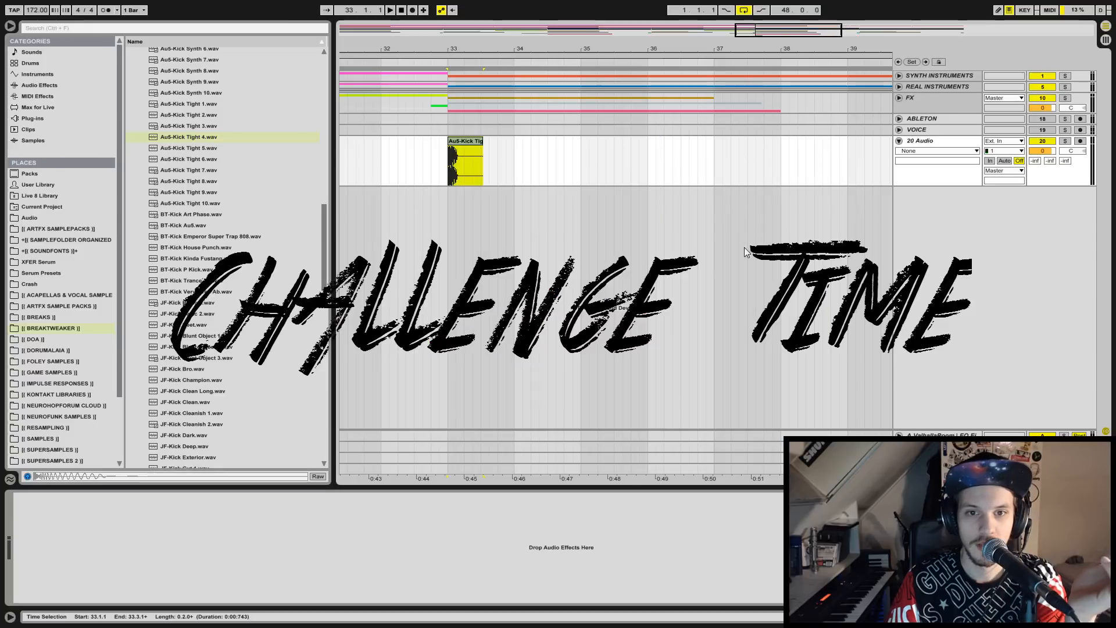
left_click(468, 142)
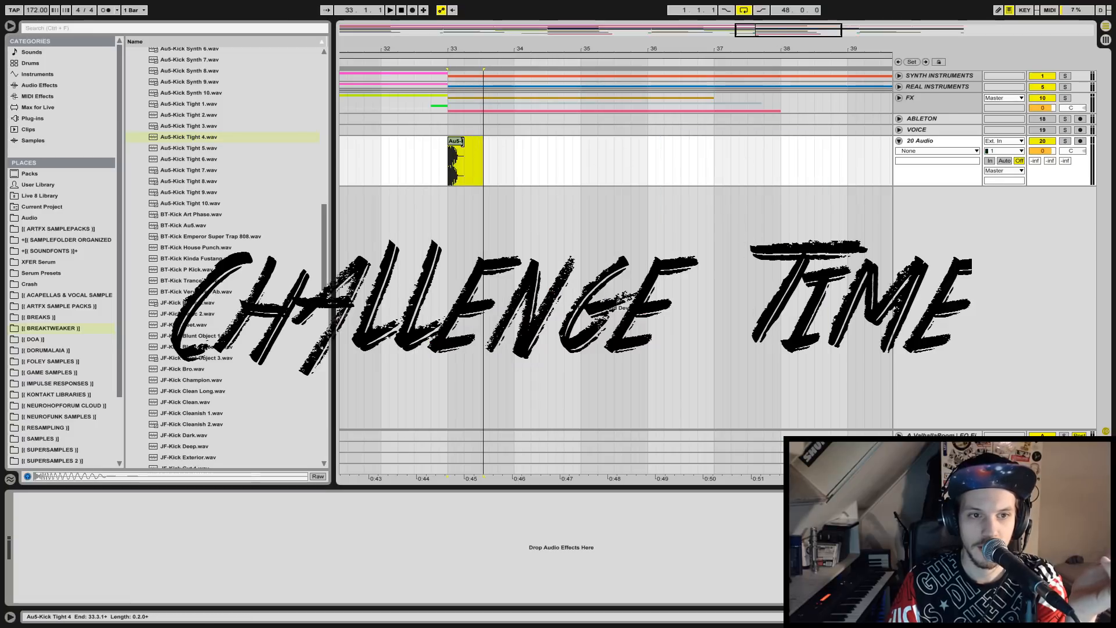
- Place the BREAKTWEAKER sample Au5-Snare Tight 26 on another new audio track at 33.2.1 and trim it to one beat
left_click(61, 329)
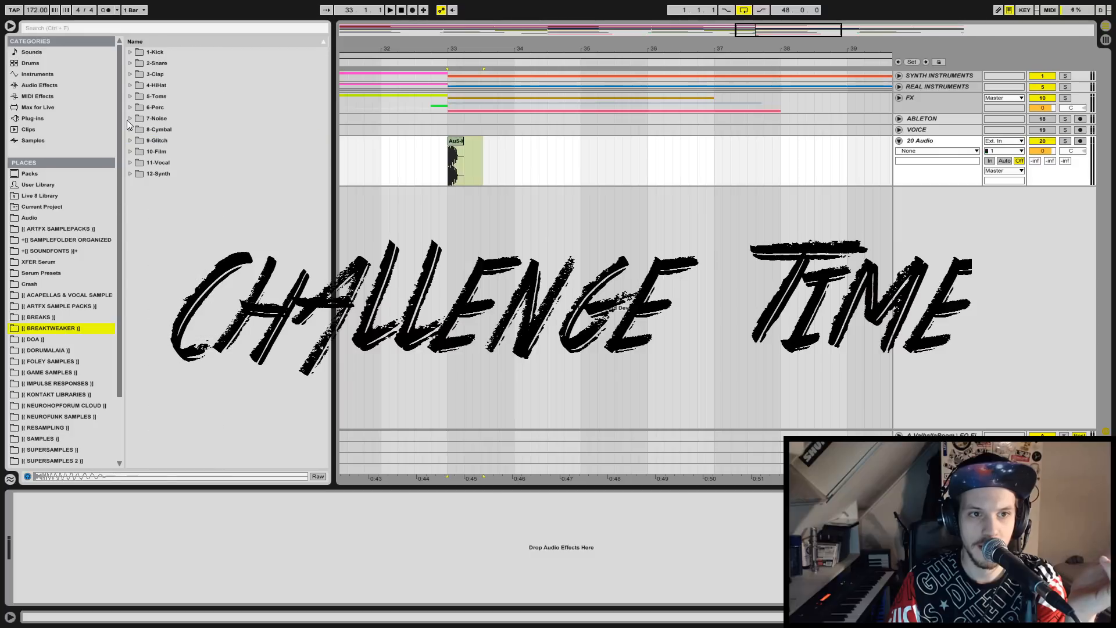
left_click(130, 64)
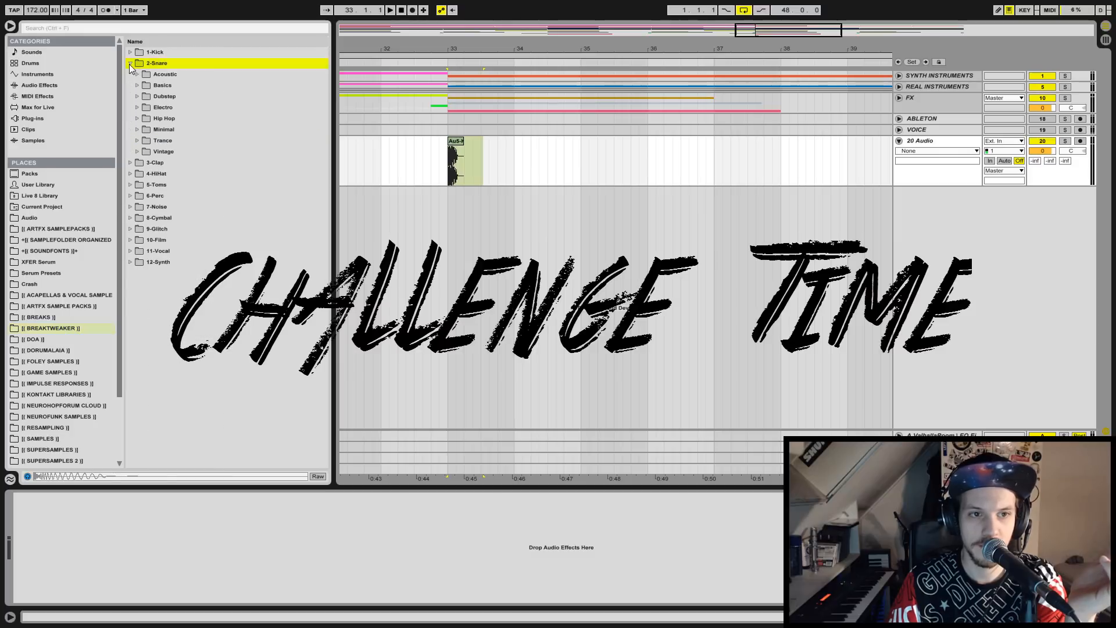
left_click(138, 107)
left_click_drag(322, 74, 325, 213)
scroll(238, 129, "up", 2)
left_click(236, 60)
scroll(232, 62, "up", 3)
left_click(213, 122)
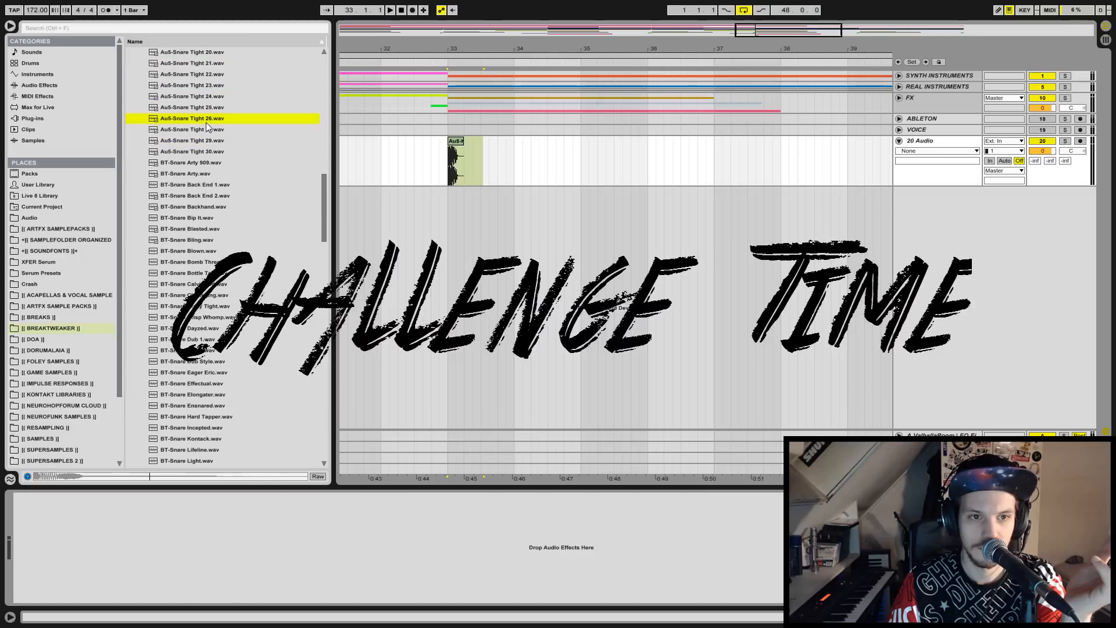
left_click_drag(205, 119, 487, 193)
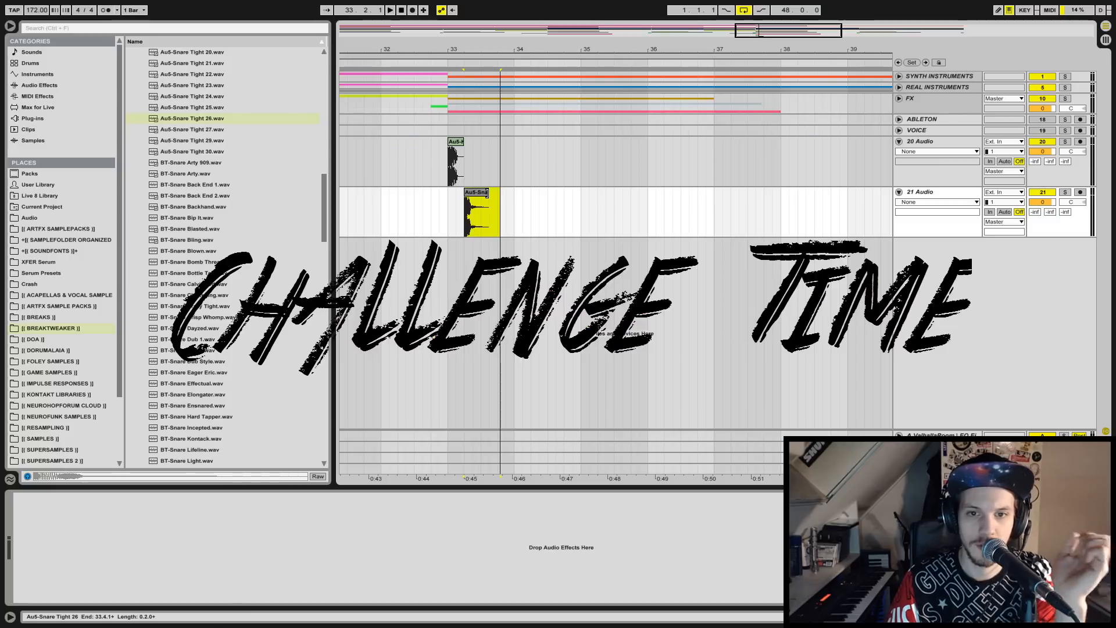
left_click(483, 196)
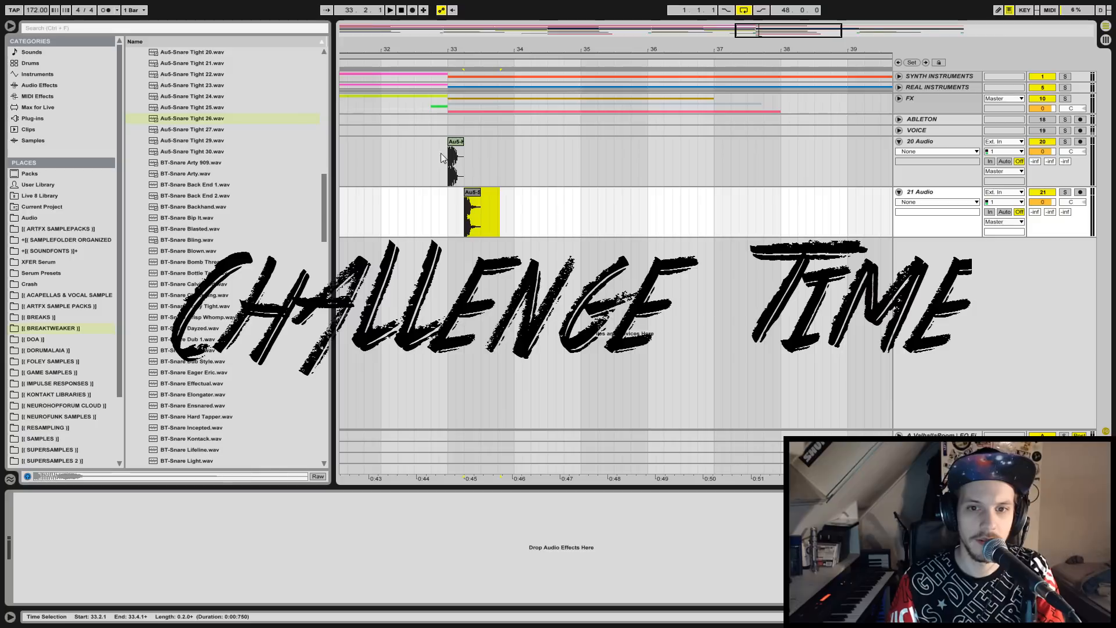
- Copy the kick to 33.3.3 and the snare to 33.4.1 to complete a one-bar drum pattern
left_click_drag(454, 150, 496, 148)
left_click(471, 198)
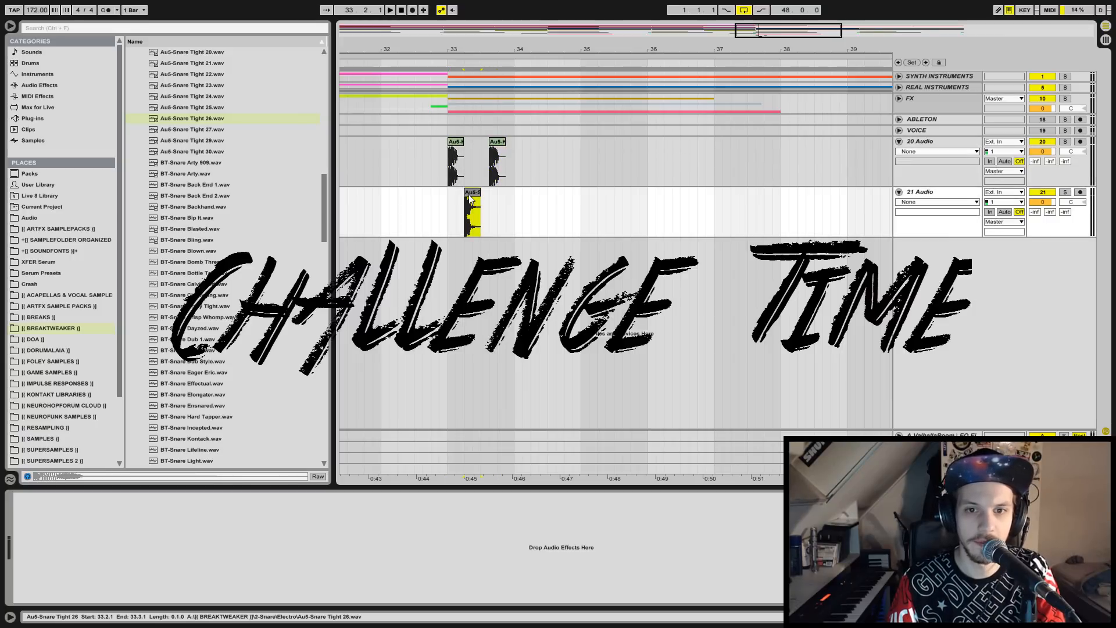
left_click_drag(472, 196, 504, 200)
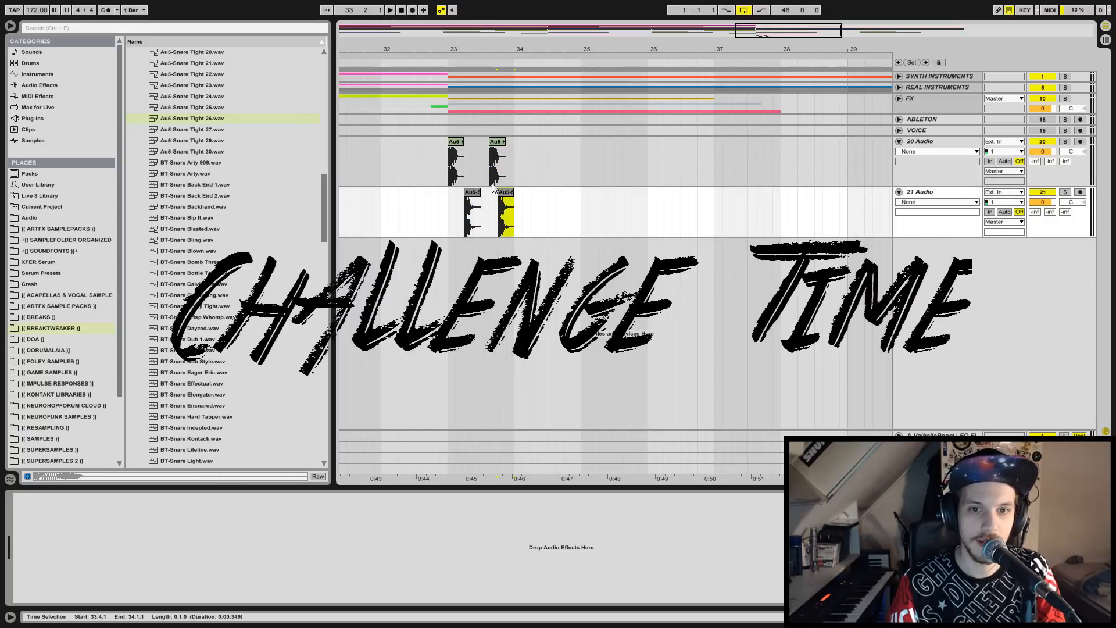
left_click(448, 160)
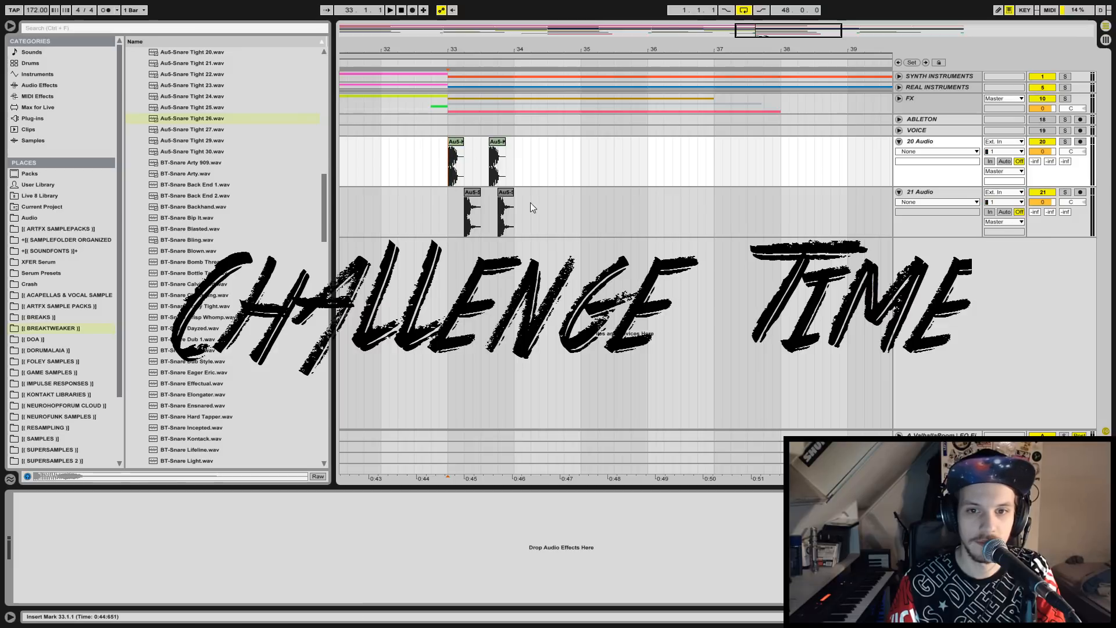
- Duplicate the one-bar kick and snare pattern so it fills bars 33 to 36
left_click_drag(515, 230, 453, 180)
key("ctrl+d")
key("ctrl+d")
key("ctrl+d")
key("ctrl+d")
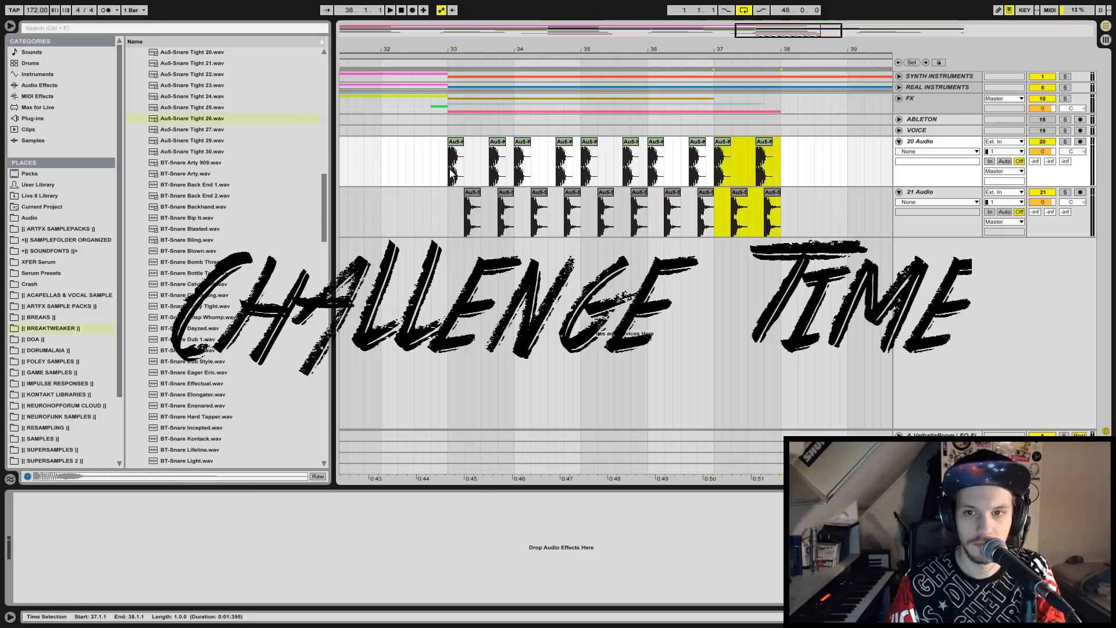
key("ctrl+z")
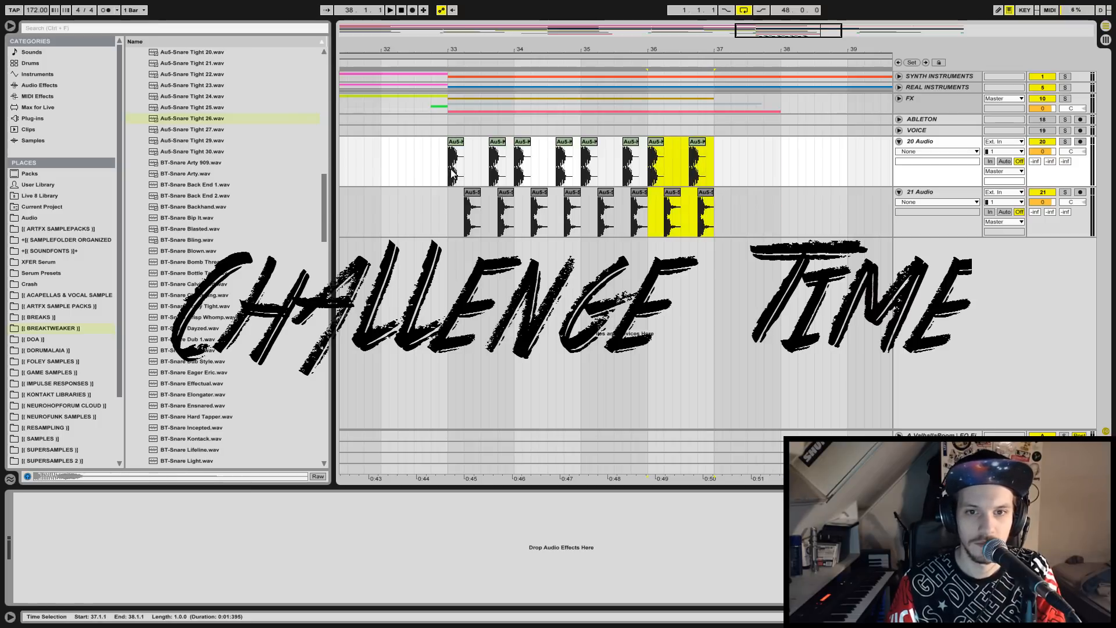
- Solo the kick and snare tracks and play the drum pattern from bar 33
left_click(457, 168)
left_click(1065, 141)
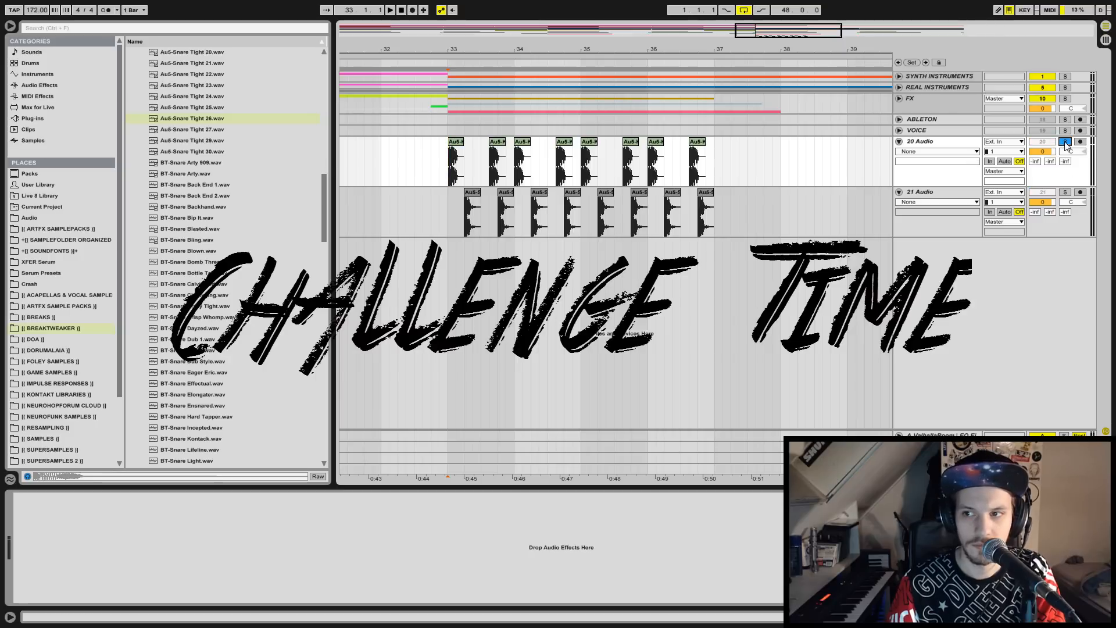
left_click(1066, 193, "ctrl")
key("space")
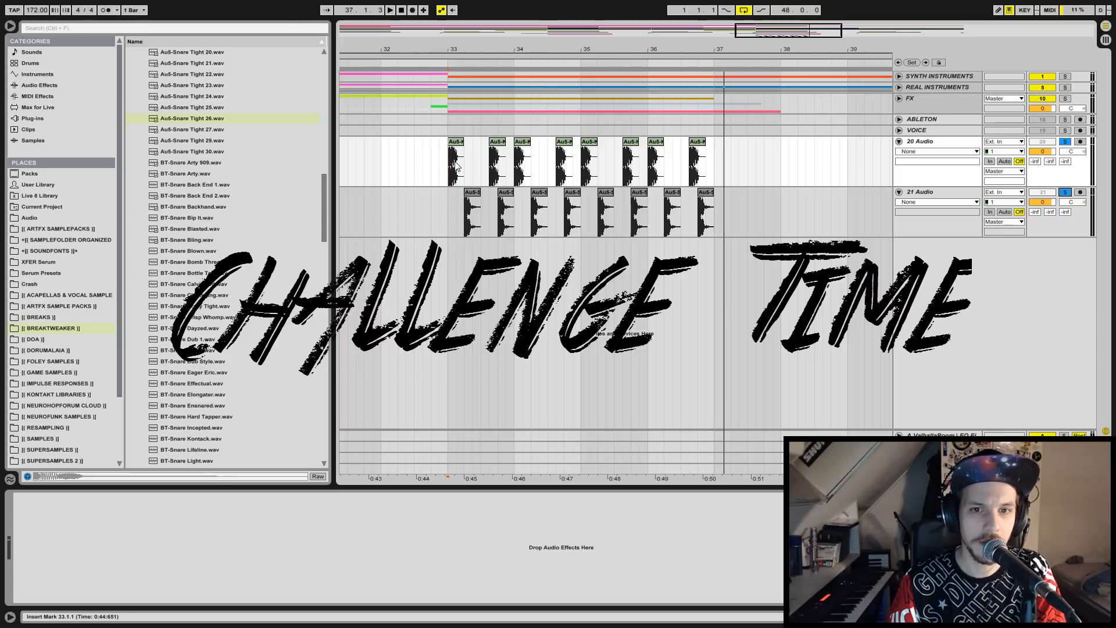
left_click(475, 167)
key("space")
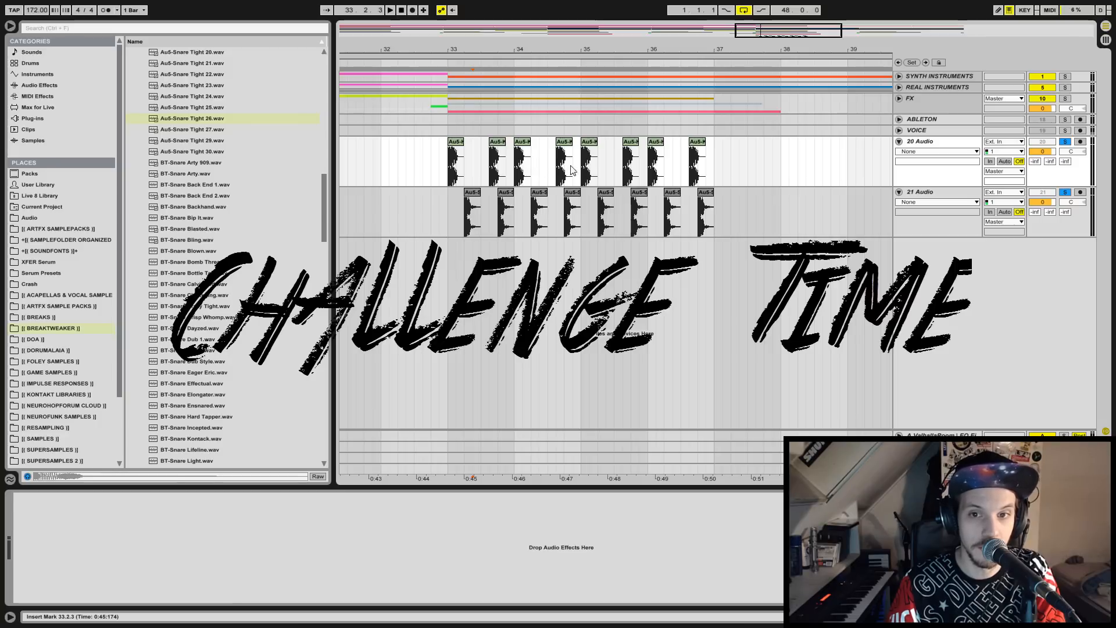
left_click(606, 168)
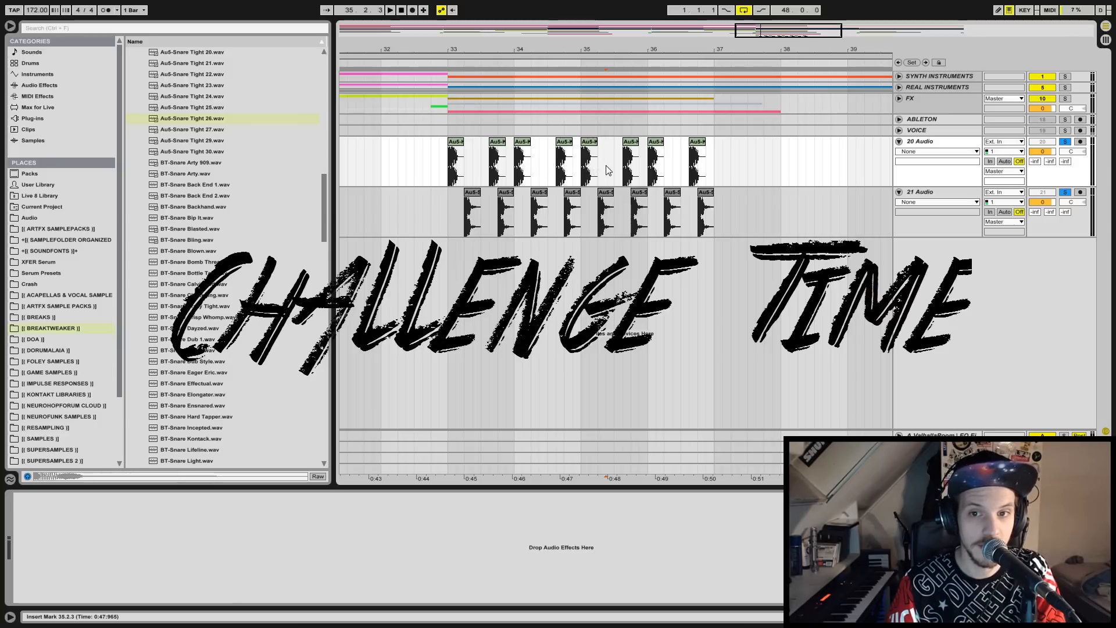
left_click(648, 172)
left_click_drag(649, 172, 672, 172)
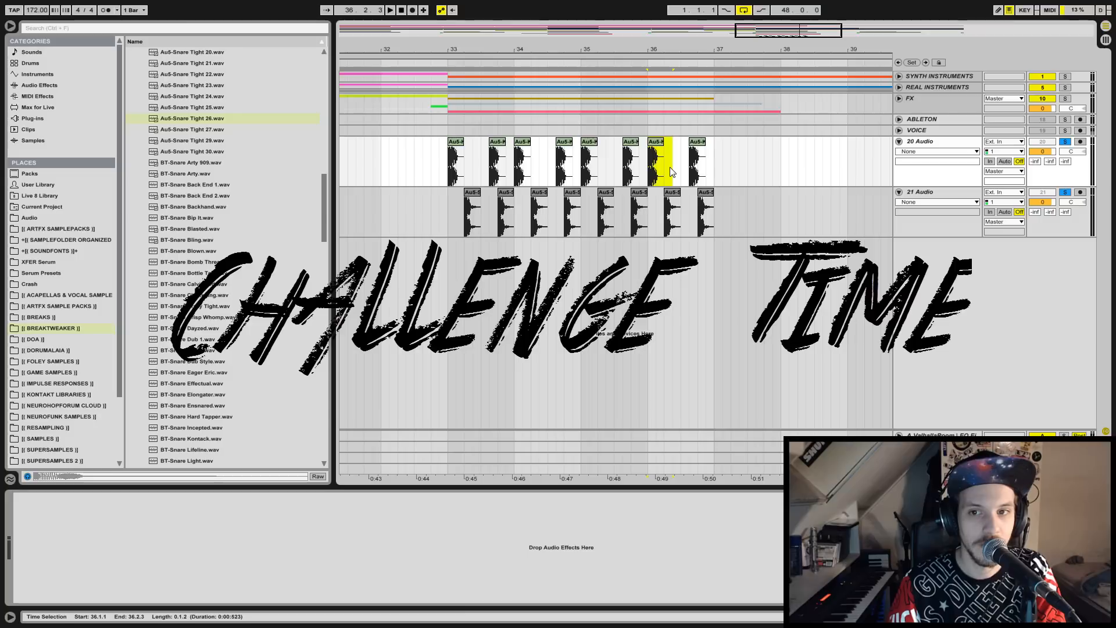
left_click(714, 169)
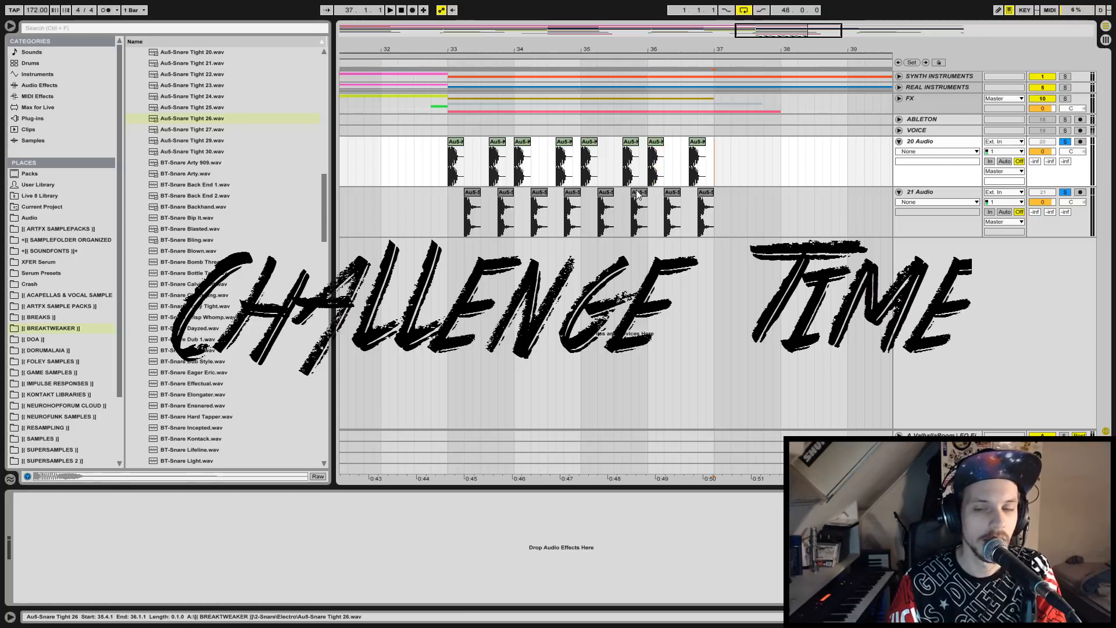
- Mark out the 16-bar sections from bars 33 to 49 and 49 to 65, and the full 32 bars, across both drum tracks
left_click_drag(536, 50, 535, 5)
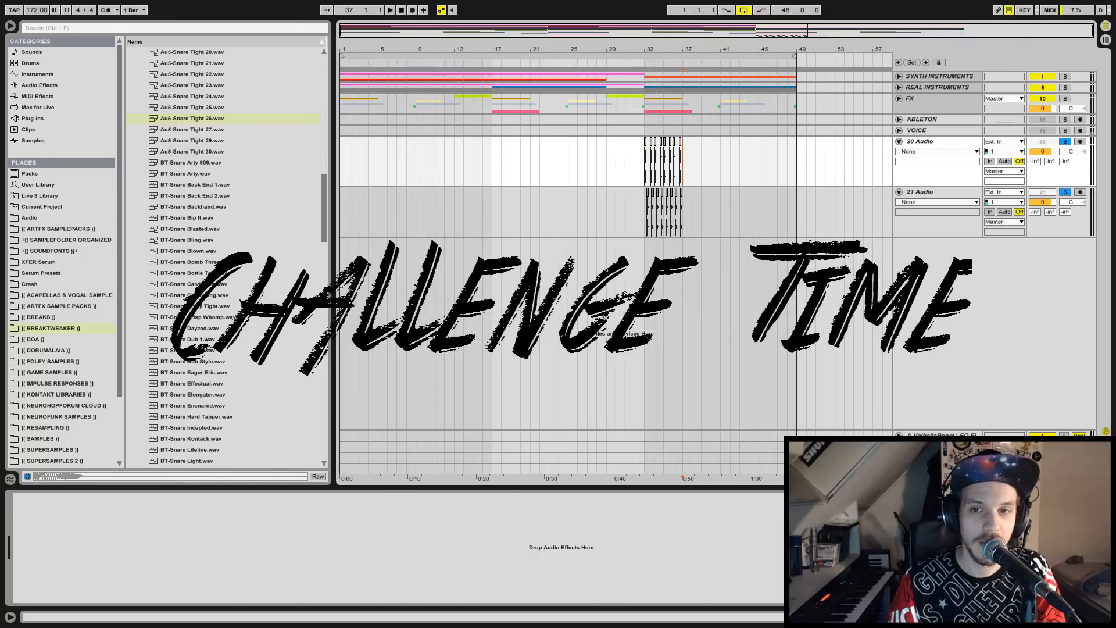
left_click_drag(797, 160, 650, 212)
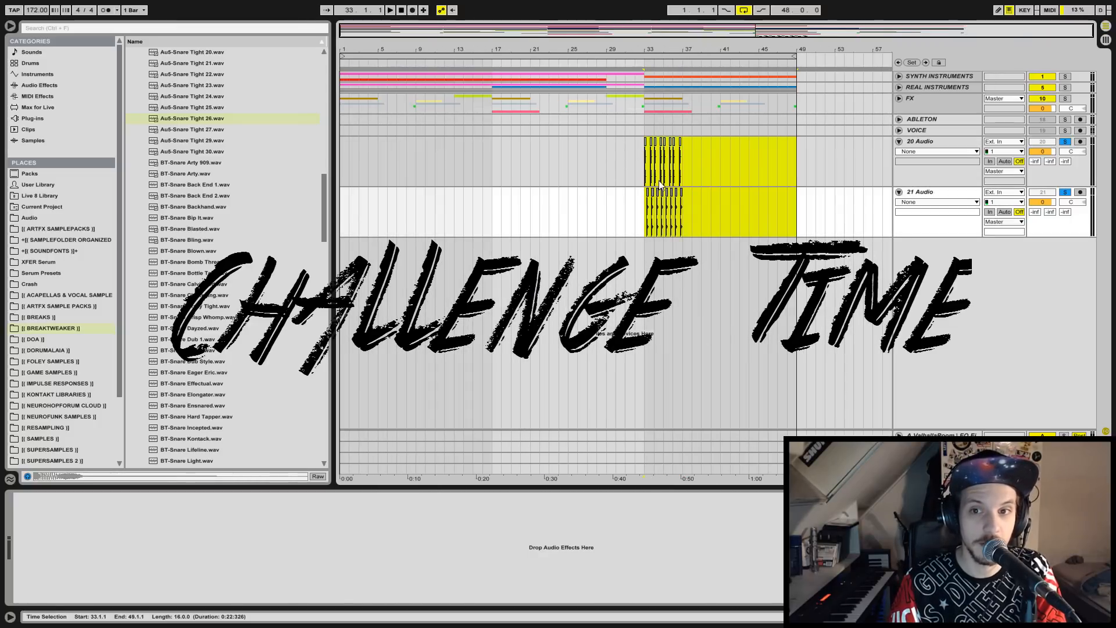
left_click(709, 46)
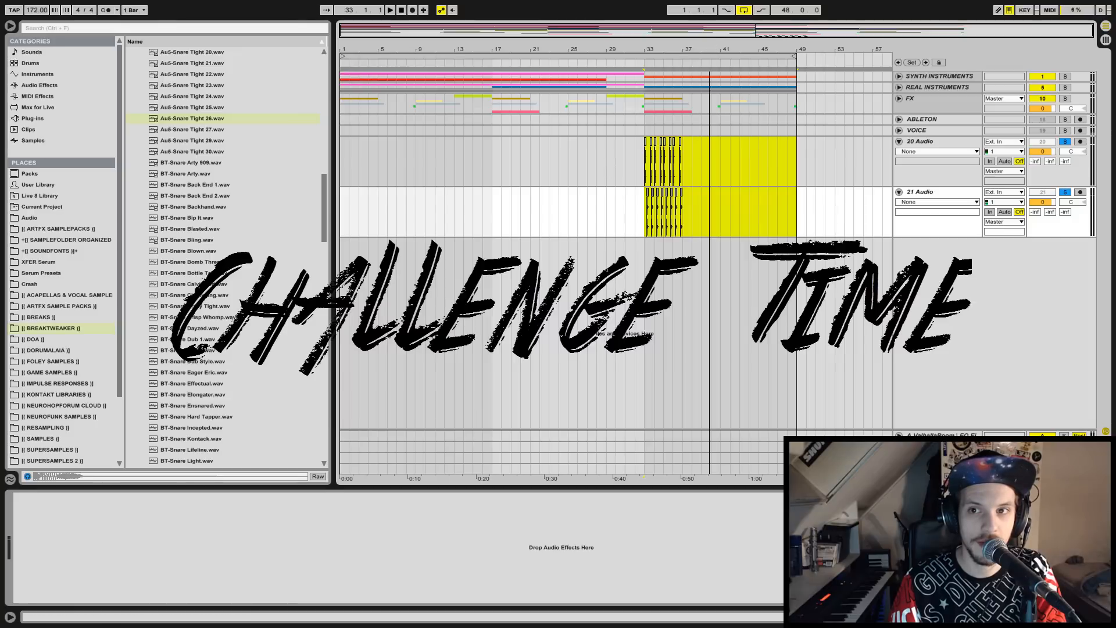
left_click(856, 50)
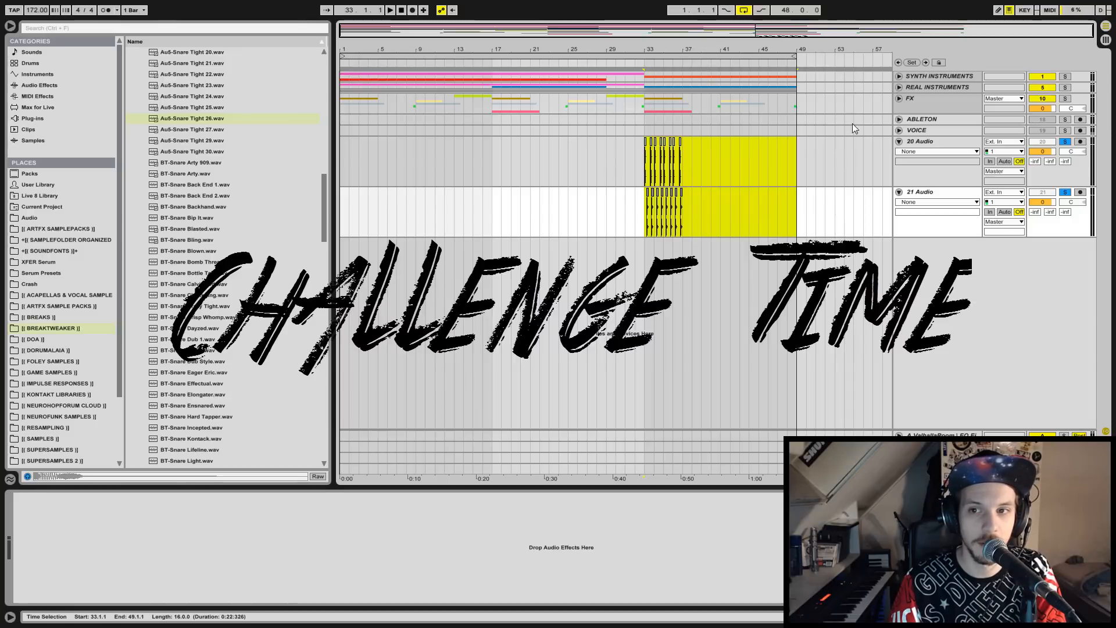
left_click_drag(798, 148, 846, 206)
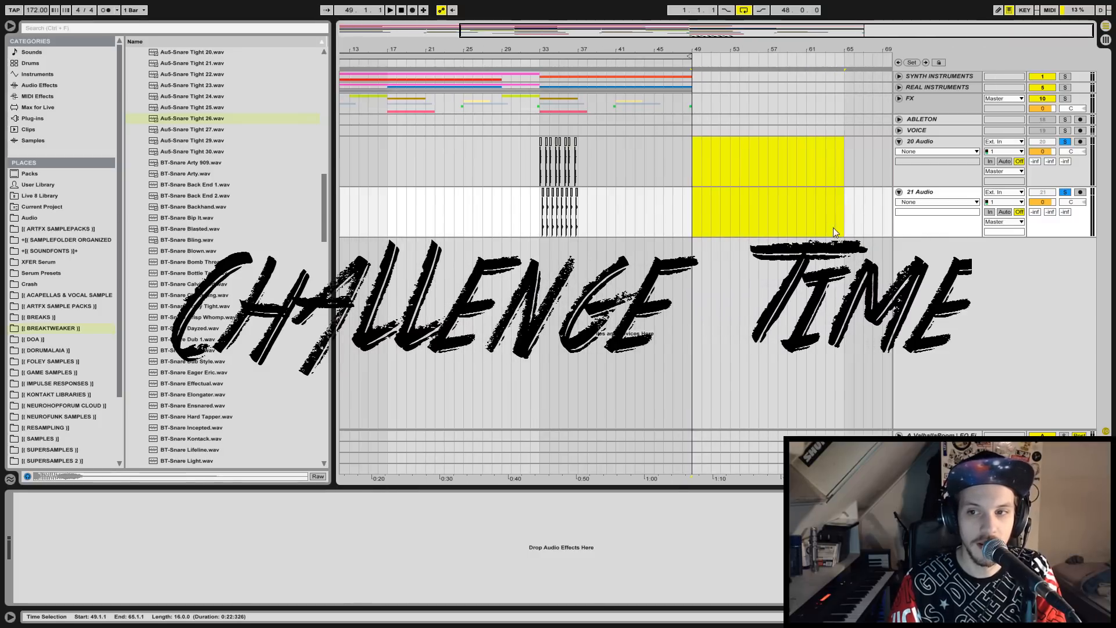
left_click(839, 201)
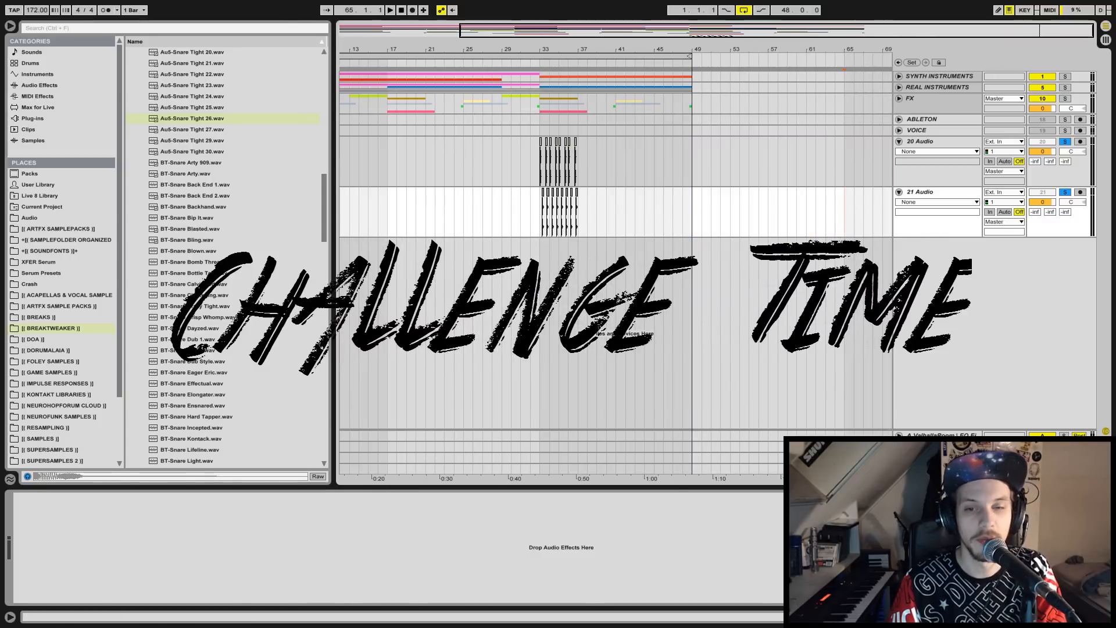
left_click(536, 163)
left_click_drag(535, 163, 842, 195)
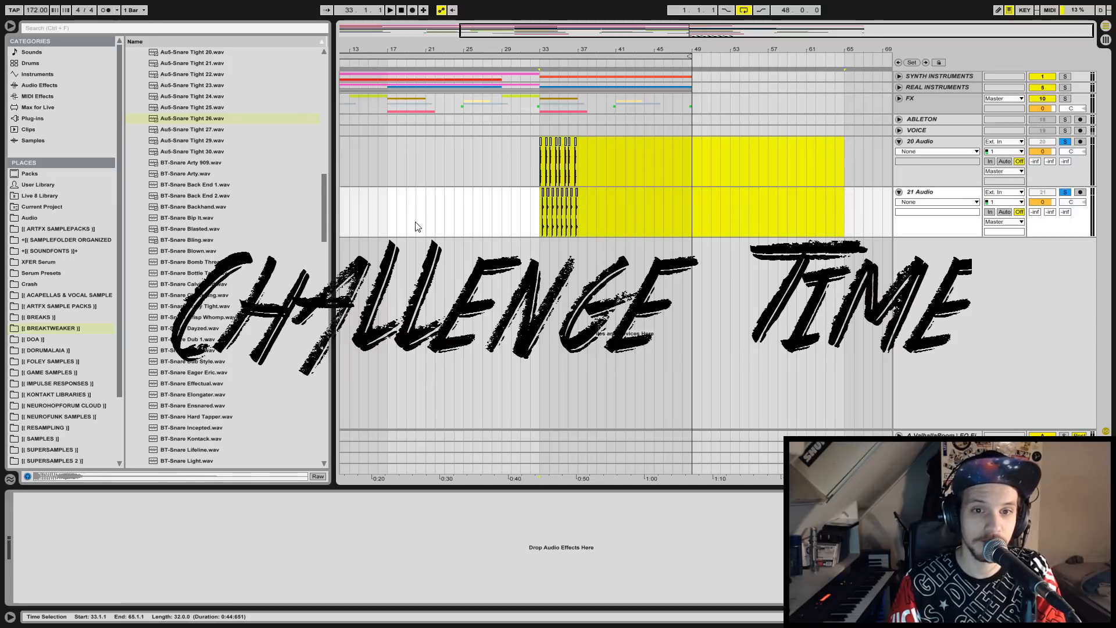